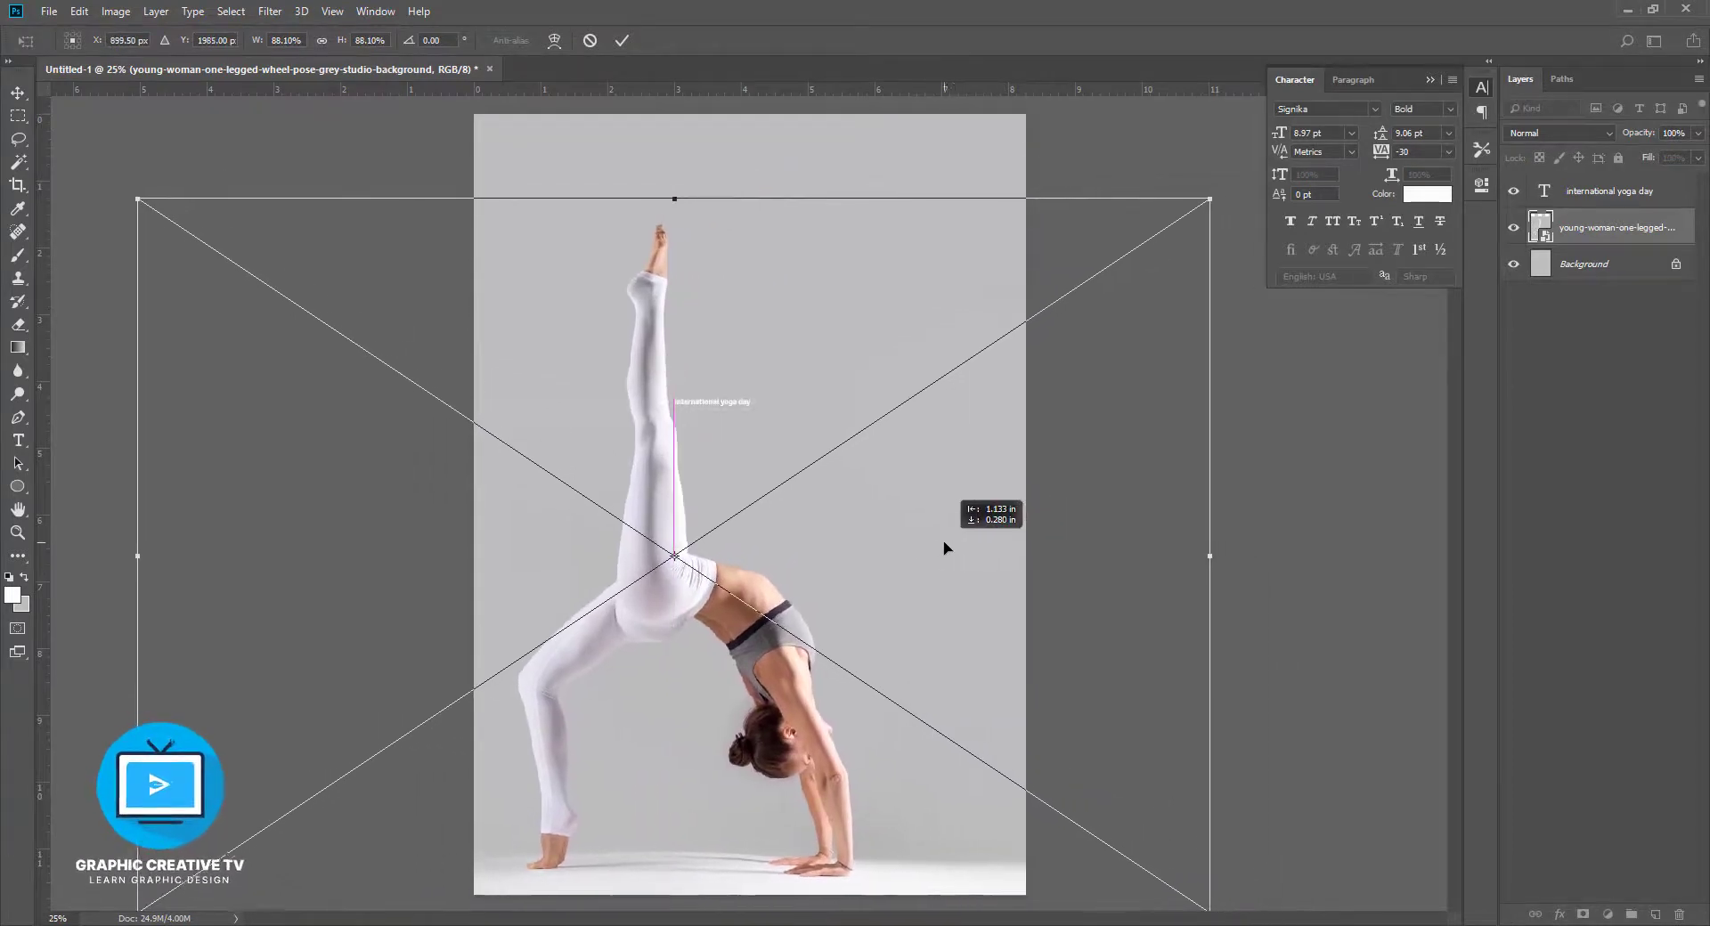
# Apply the yoga photo's 88.10% scaling, and enlarge the title text to 30.64 pt in the poster's upper-right area
pyautogui.press('Return')
pyautogui.click(748, 405)
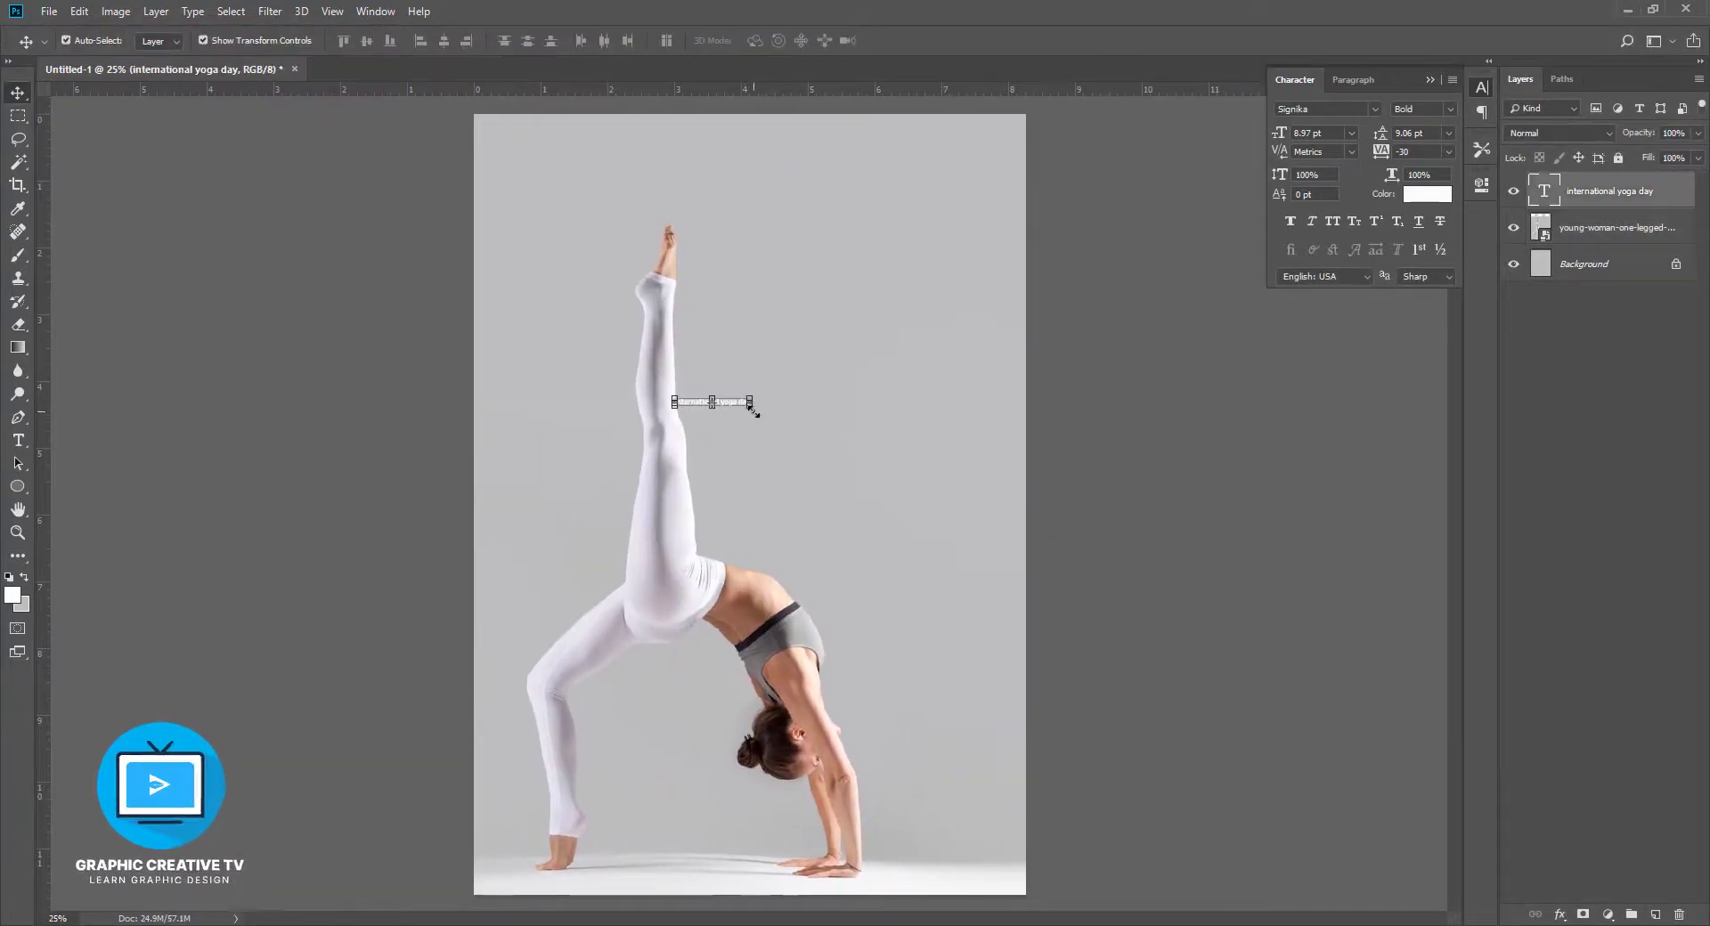
pyautogui.moveTo(751, 408); pyautogui.dragTo(938, 205)
pyautogui.press('t')
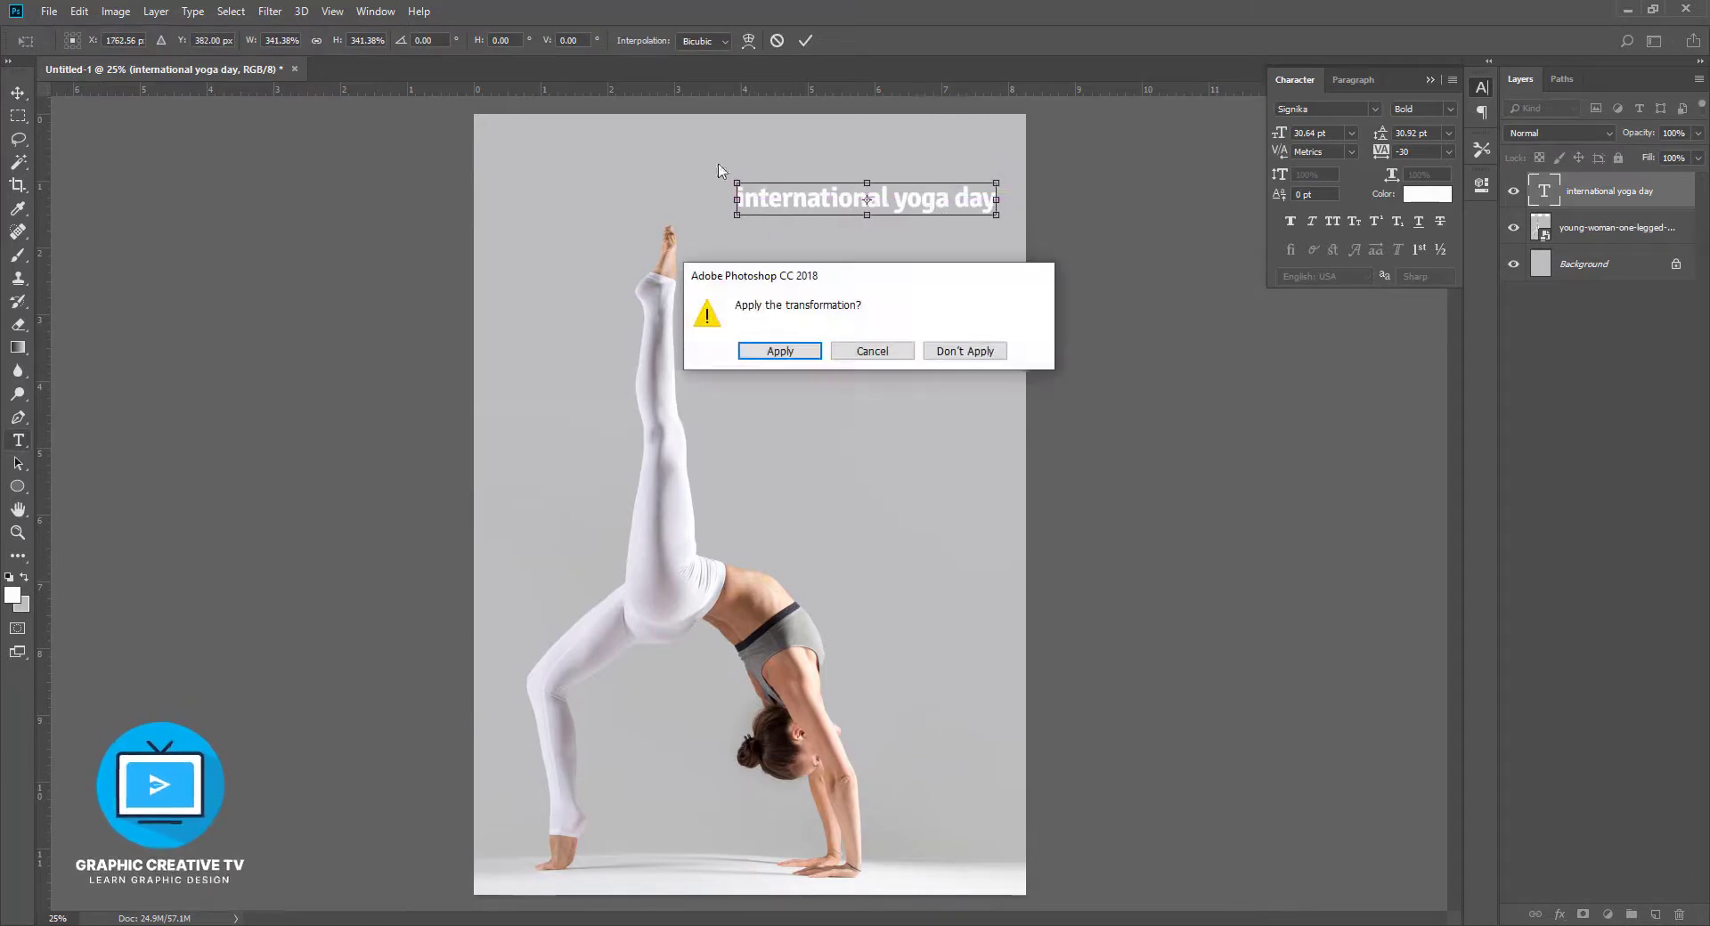
pyautogui.click(780, 353)
# Break the title onto a second line before "yoga day" and set that line in all-caps Gilroy-Bold
pyautogui.tripleClick(831, 199)
pyautogui.click(895, 198)
pyautogui.press('Return')
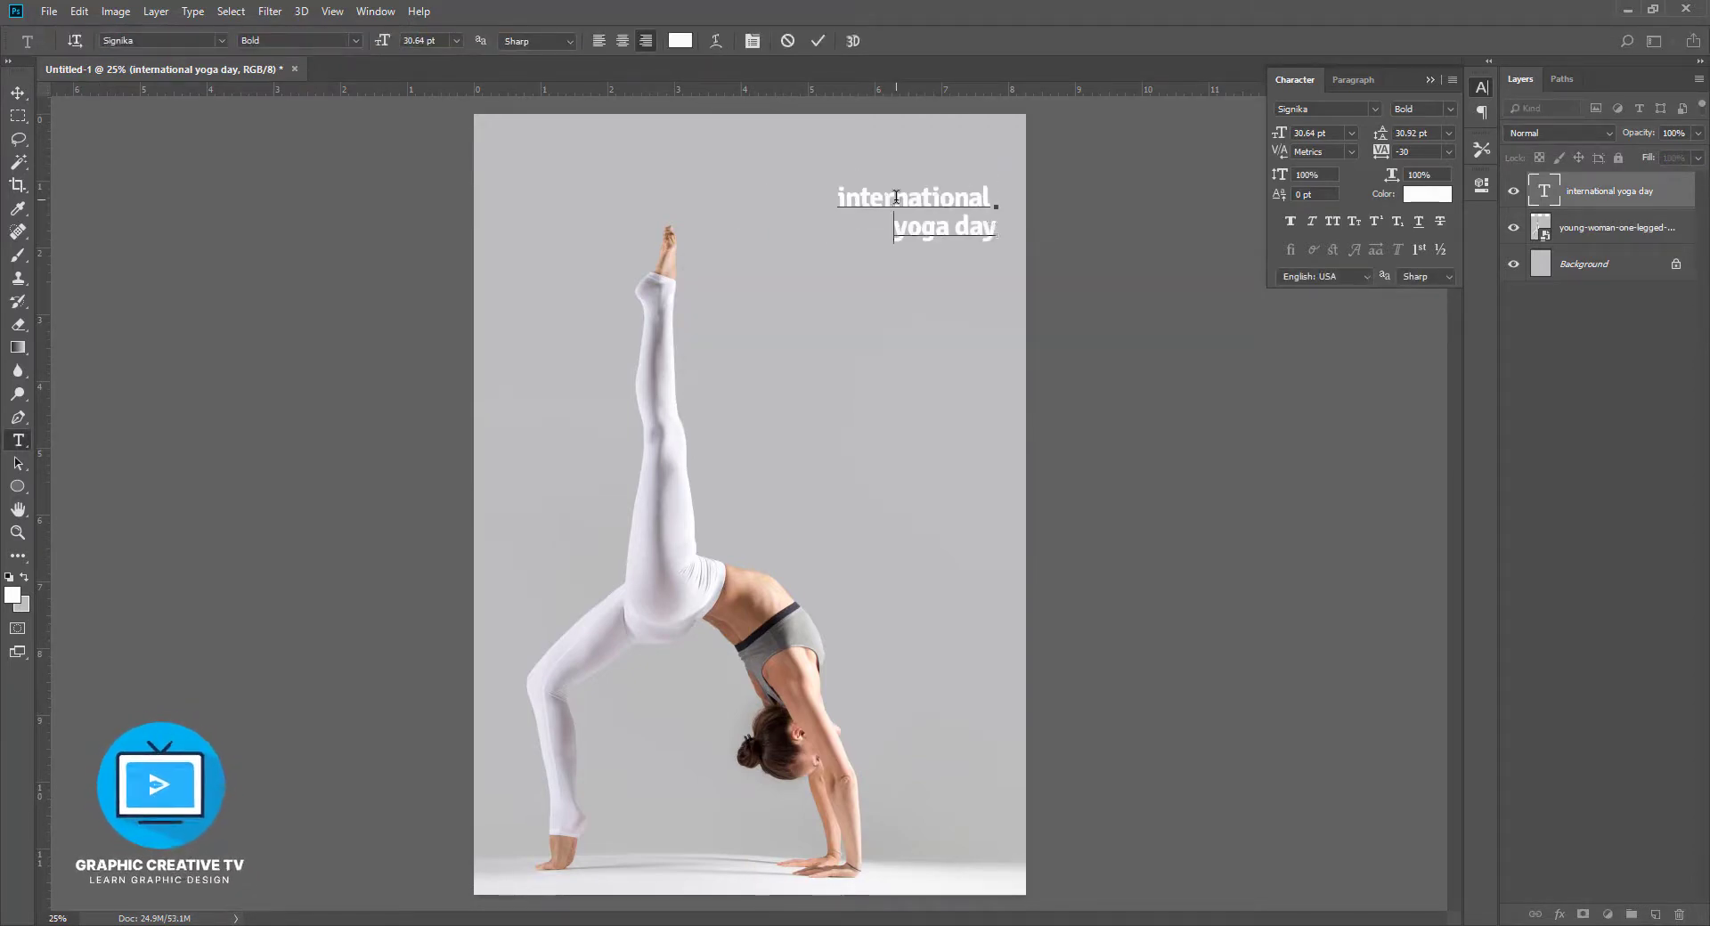
pyautogui.moveTo(1000, 227); pyautogui.dragTo(891, 232)
pyautogui.write('gil')
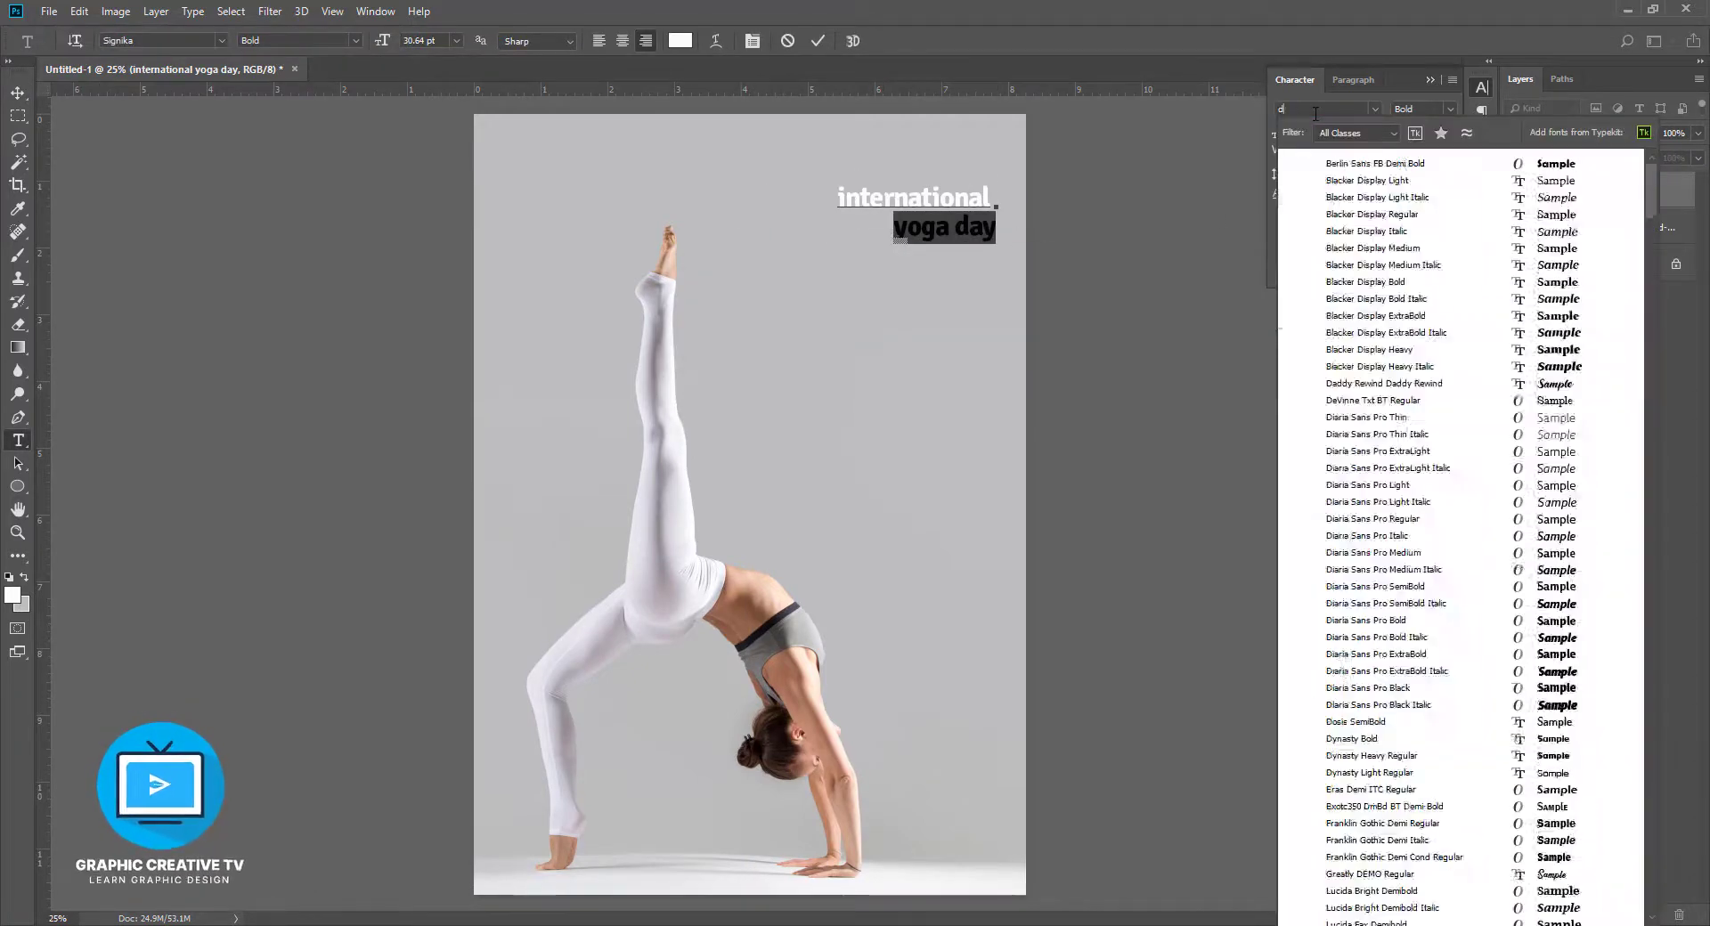
pyautogui.click(1386, 311)
pyautogui.hotkey('ctrl', 'shift', 'k')
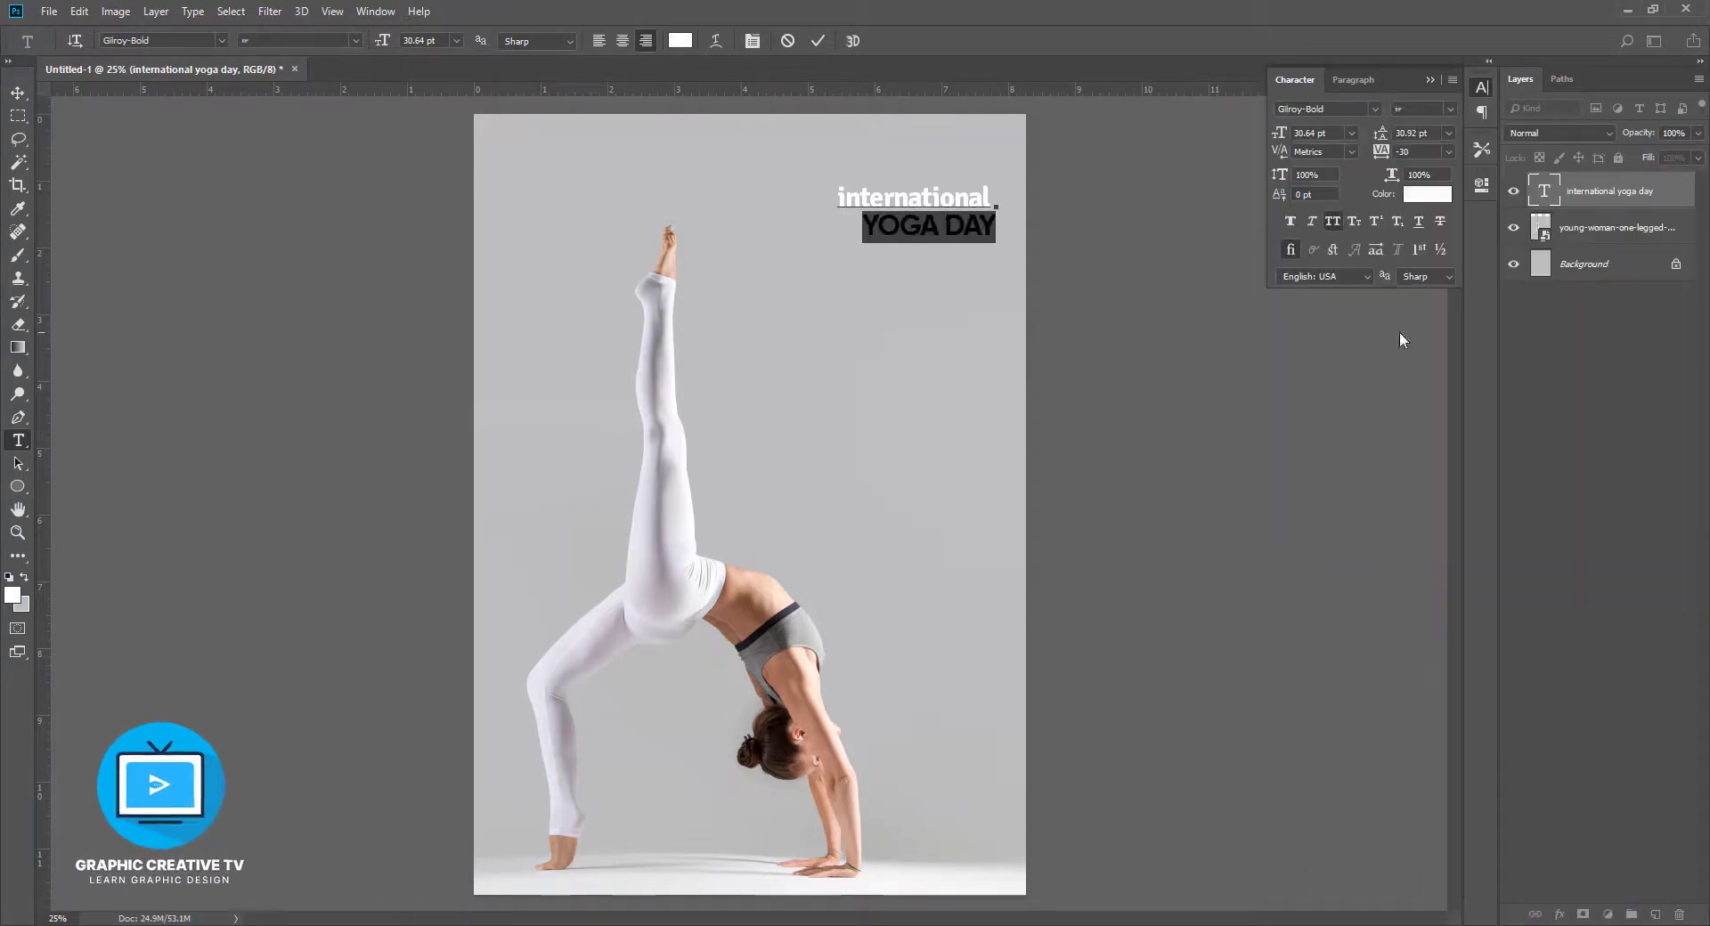
# Increase the font size of the title's YOGA DAY line to 35 pt
pyautogui.click(997, 198)
pyautogui.moveTo(998, 198); pyautogui.dragTo(852, 199)
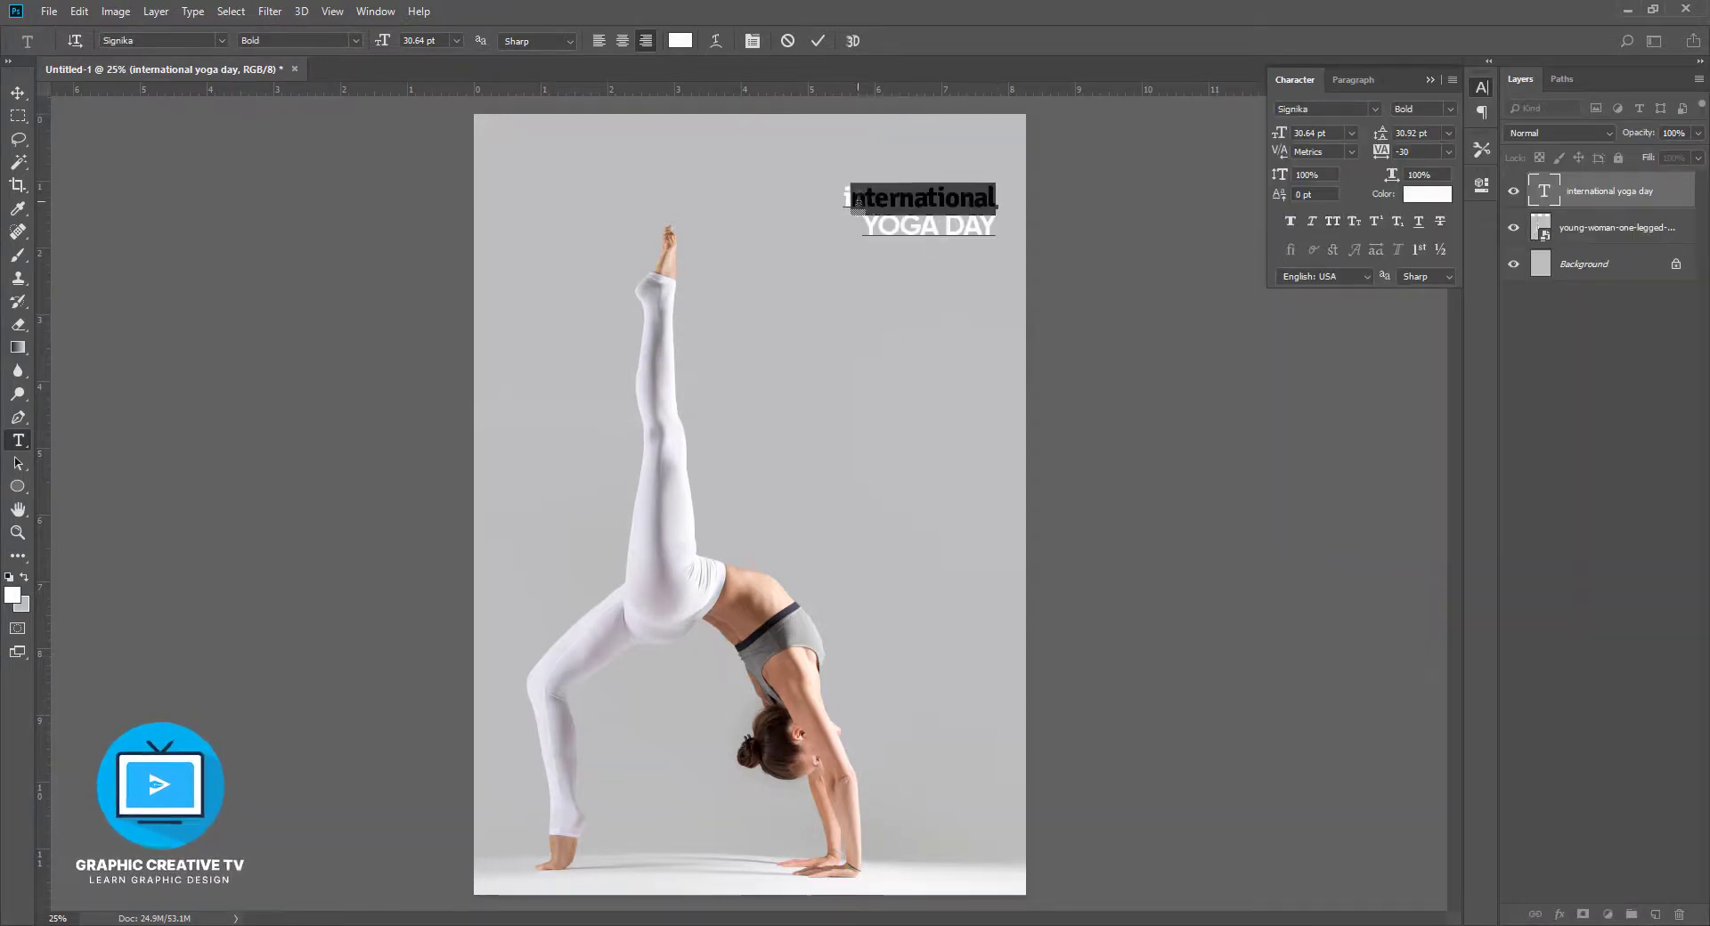
pyautogui.moveTo(996, 228); pyautogui.dragTo(873, 230)
pyautogui.moveTo(1276, 134); pyautogui.dragTo(1281, 135)
pyautogui.click(18, 94)
pyautogui.click(1038, 215)
pyautogui.click(957, 227)
# Set the title's "international" line in all-caps Gilroy-Medium
pyautogui.press('t')
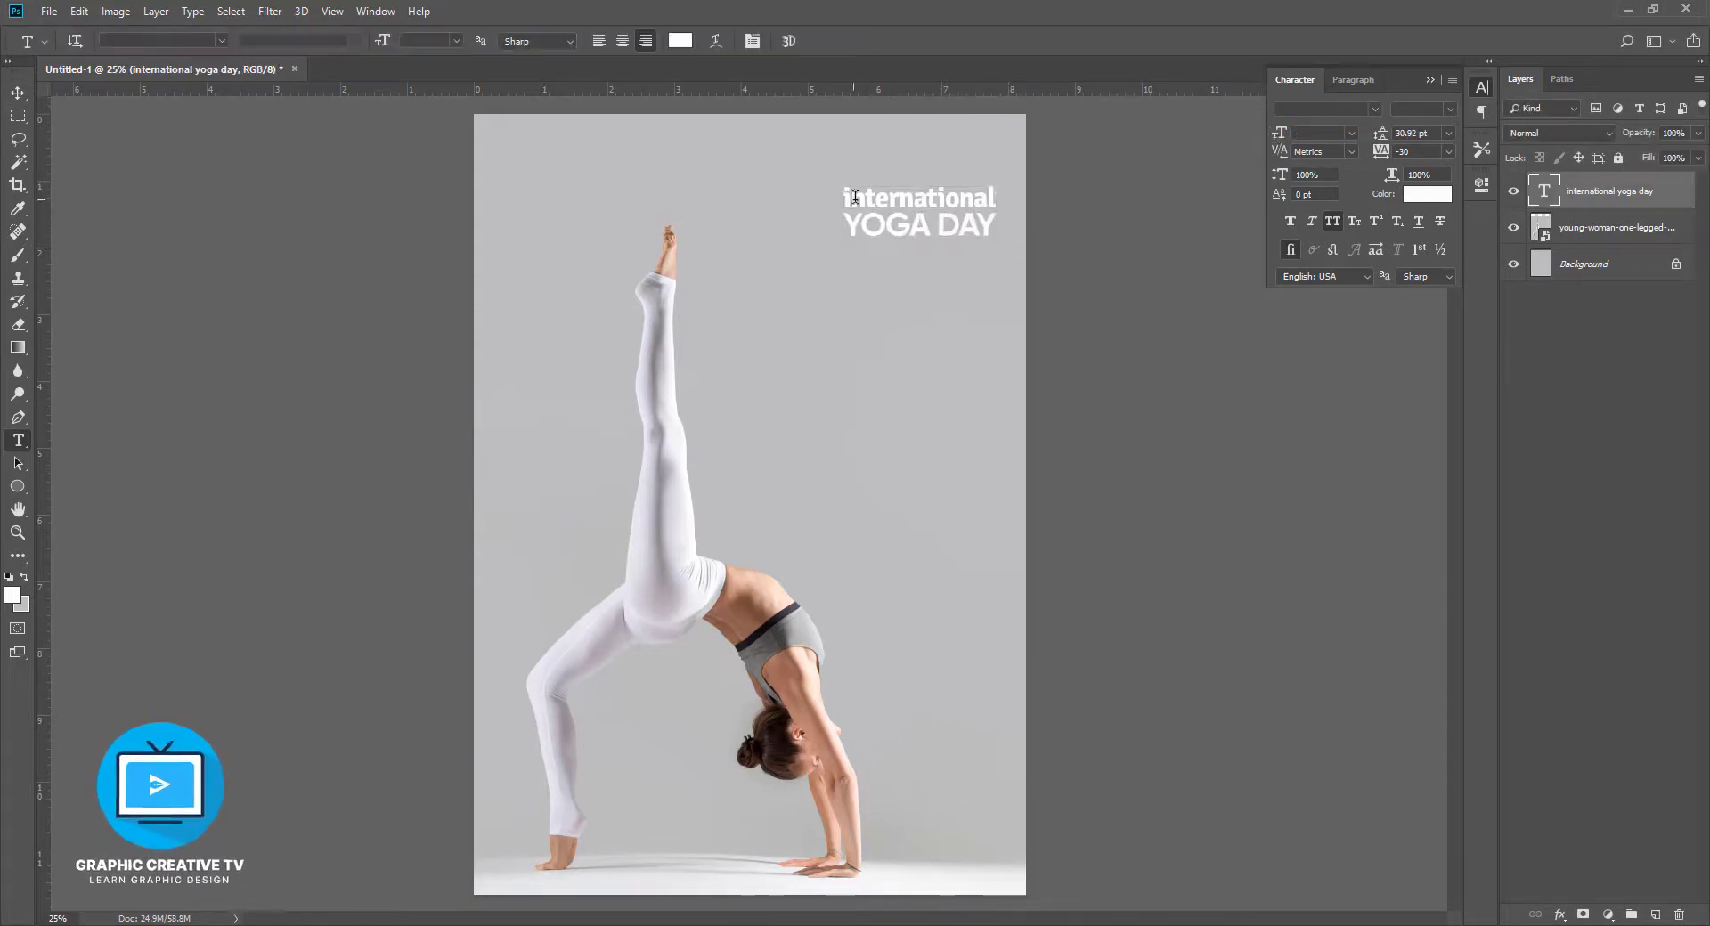
pyautogui.moveTo(844, 197); pyautogui.dragTo(997, 197)
pyautogui.click(1333, 111)
pyautogui.click(1374, 109)
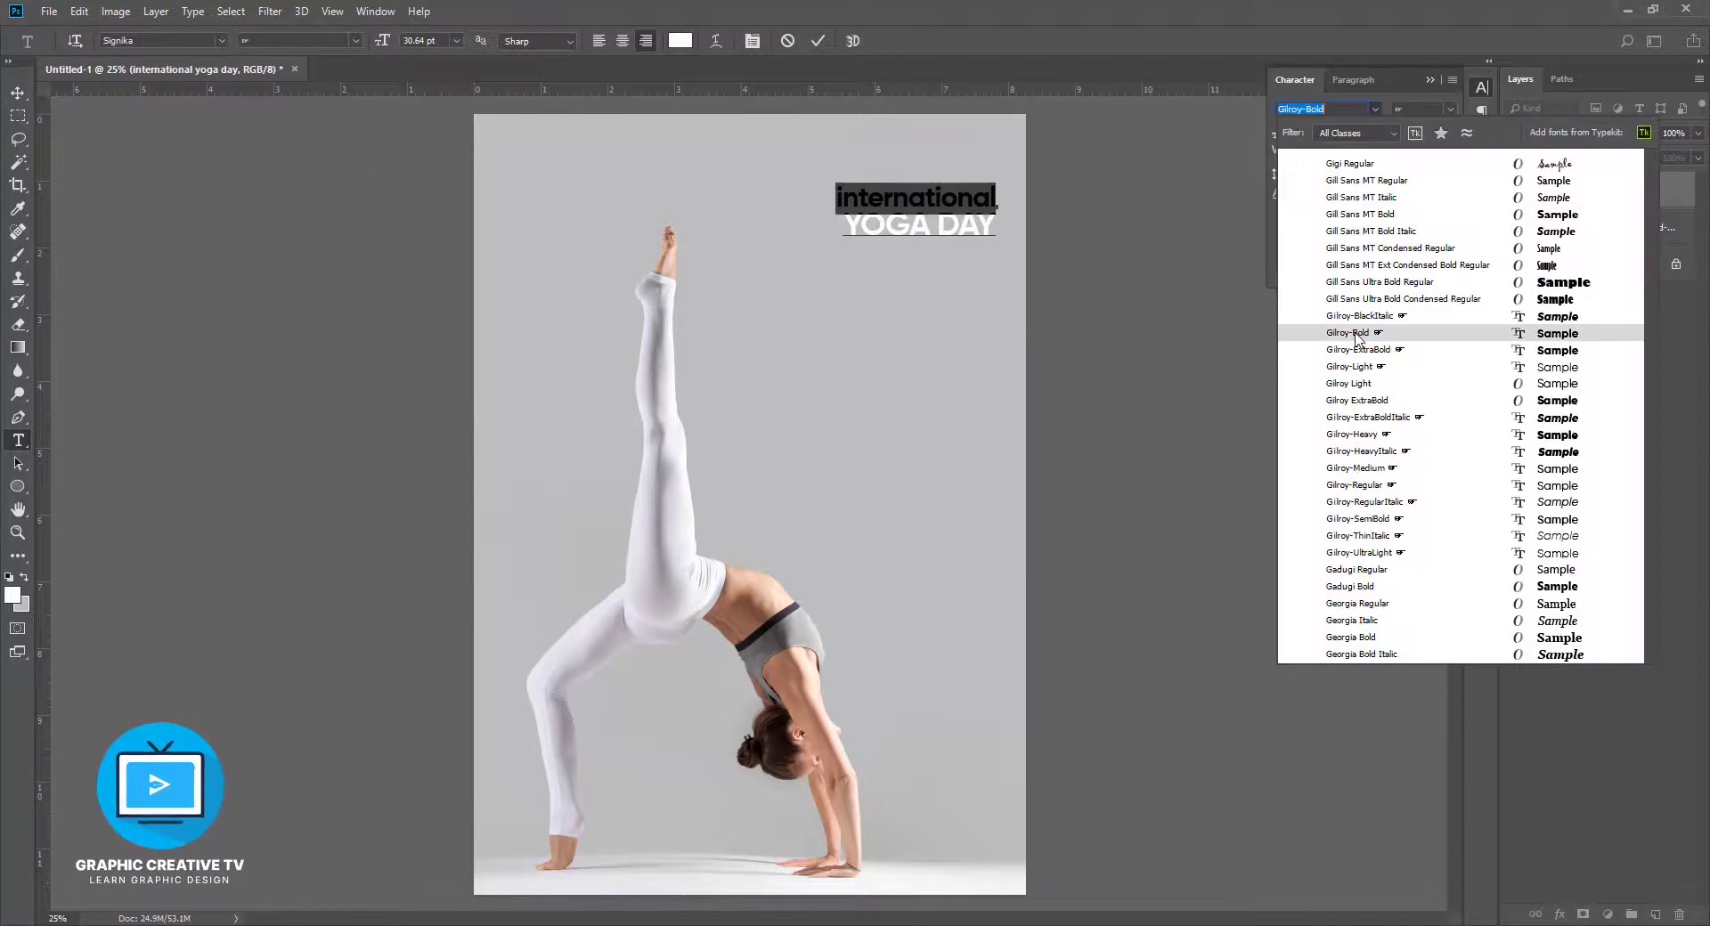
pyautogui.click(1375, 470)
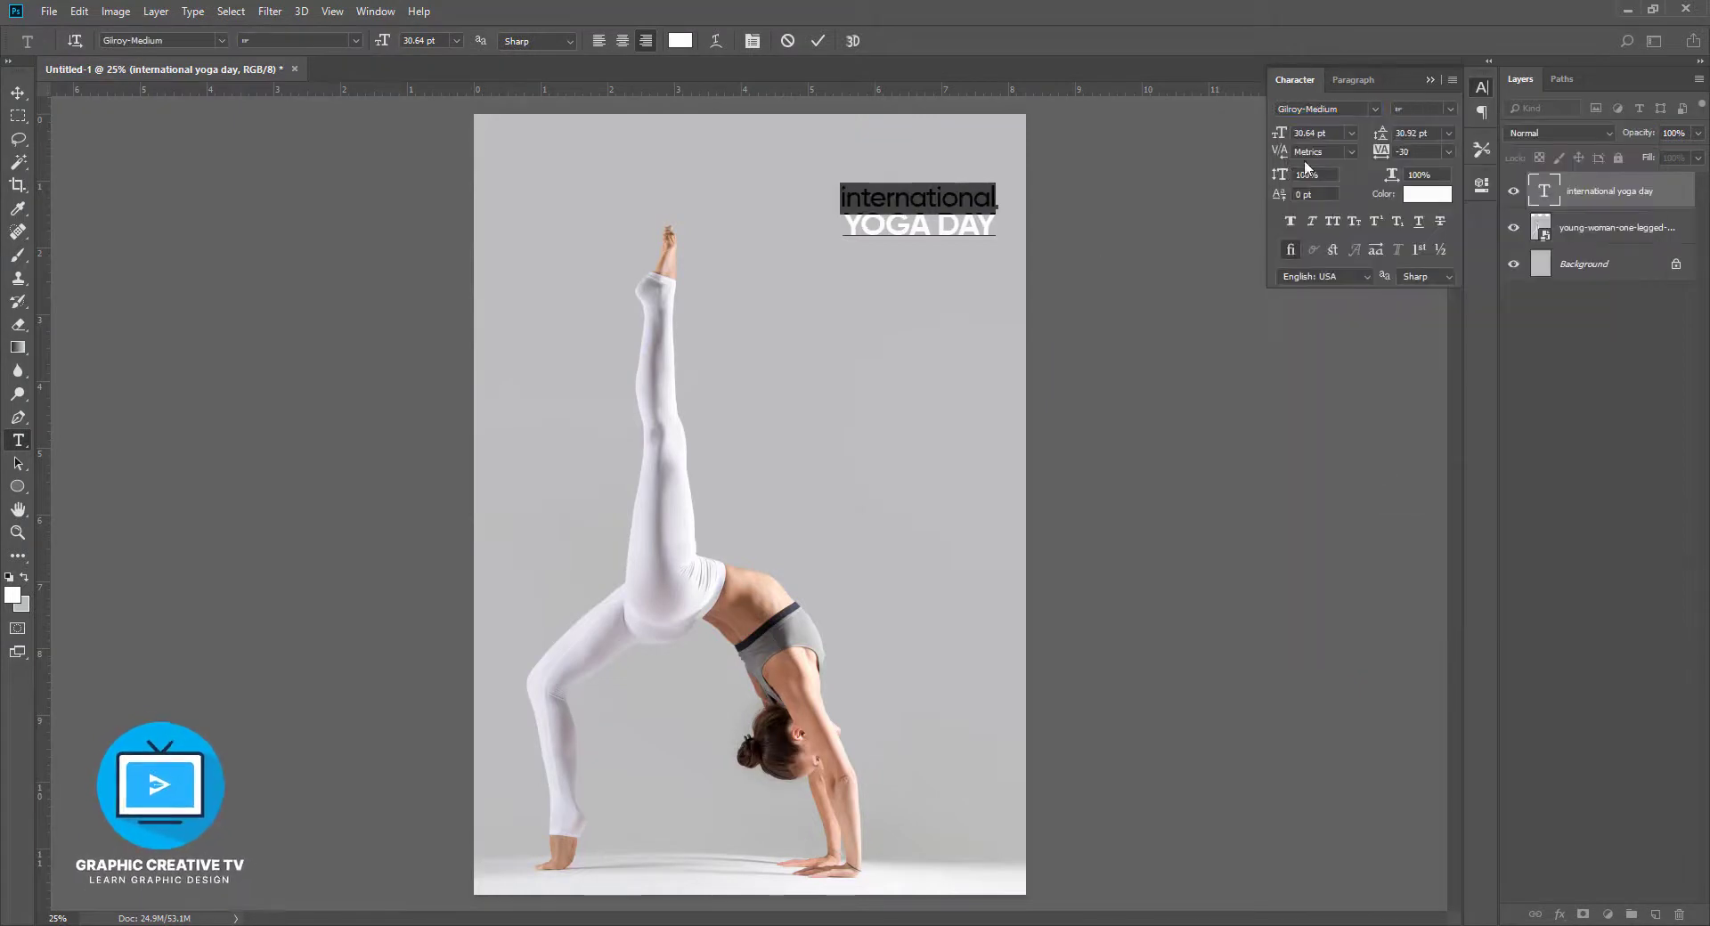
pyautogui.hotkey('ctrl', 'shift', 'k')
# Set the YOGA DAY line to a 45 pt font size with 40 pt leading
pyautogui.click(962, 229)
pyautogui.moveTo(1021, 237); pyautogui.dragTo(838, 230)
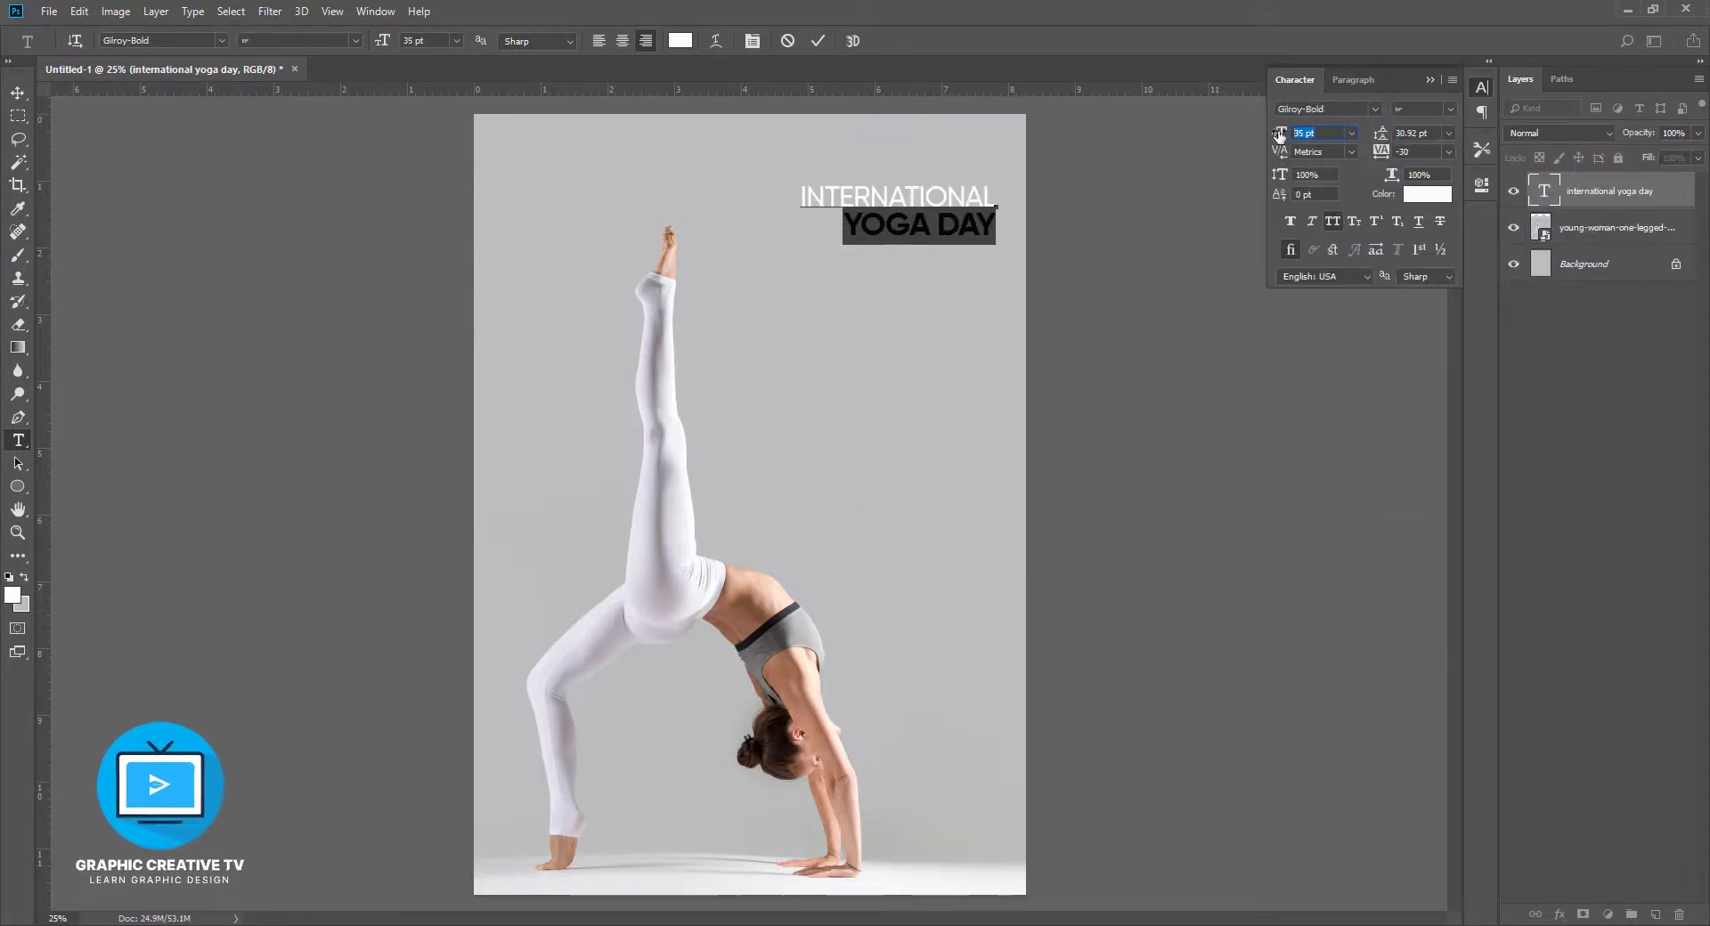
pyautogui.moveTo(1280, 134); pyautogui.dragTo(1429, 134)
pyautogui.press('Up')
pyautogui.press('Up')
pyautogui.press('Up')
pyautogui.press('Up')
pyautogui.press('Up')
pyautogui.press('Up')
pyautogui.press('Up')
pyautogui.press('Up')
pyautogui.press('Up')
pyautogui.press('Up')
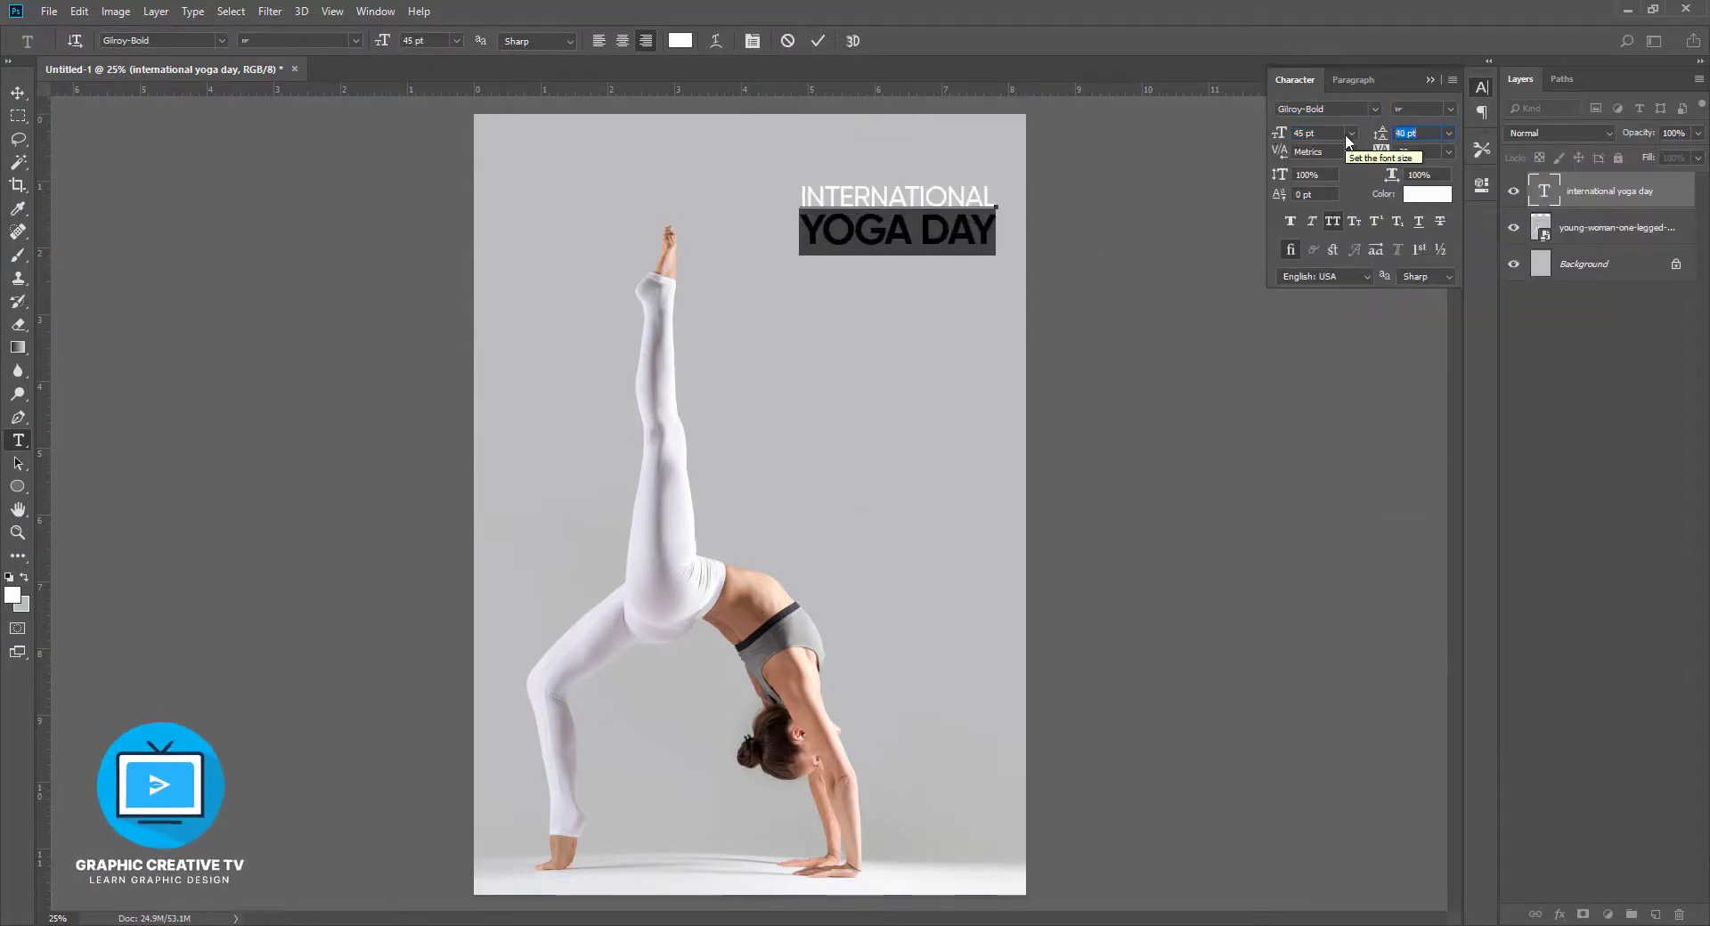
pyautogui.click(18, 93)
pyautogui.click(1099, 360)
# Shift the title slightly left and recolour the YOGA DAY line dark red
pyautogui.moveTo(946, 225); pyautogui.dragTo(789, 232)
pyautogui.click(818, 244)
pyautogui.press('t')
pyautogui.click(1426, 194)
pyautogui.write('664d00')
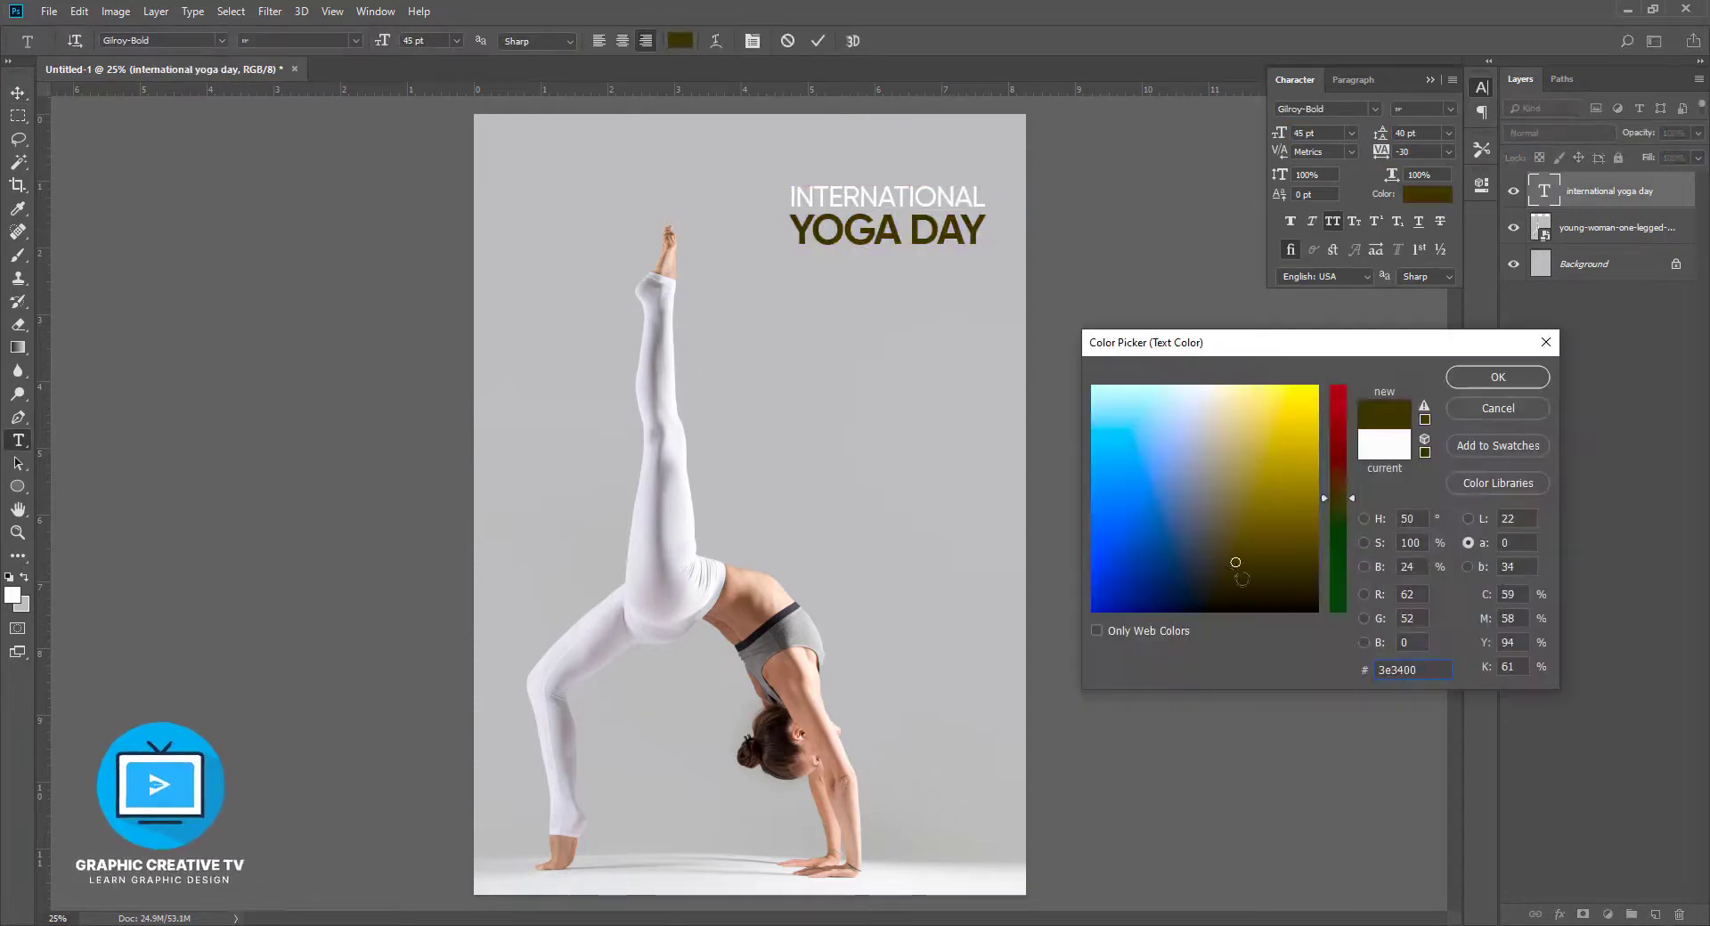
pyautogui.click(1337, 466)
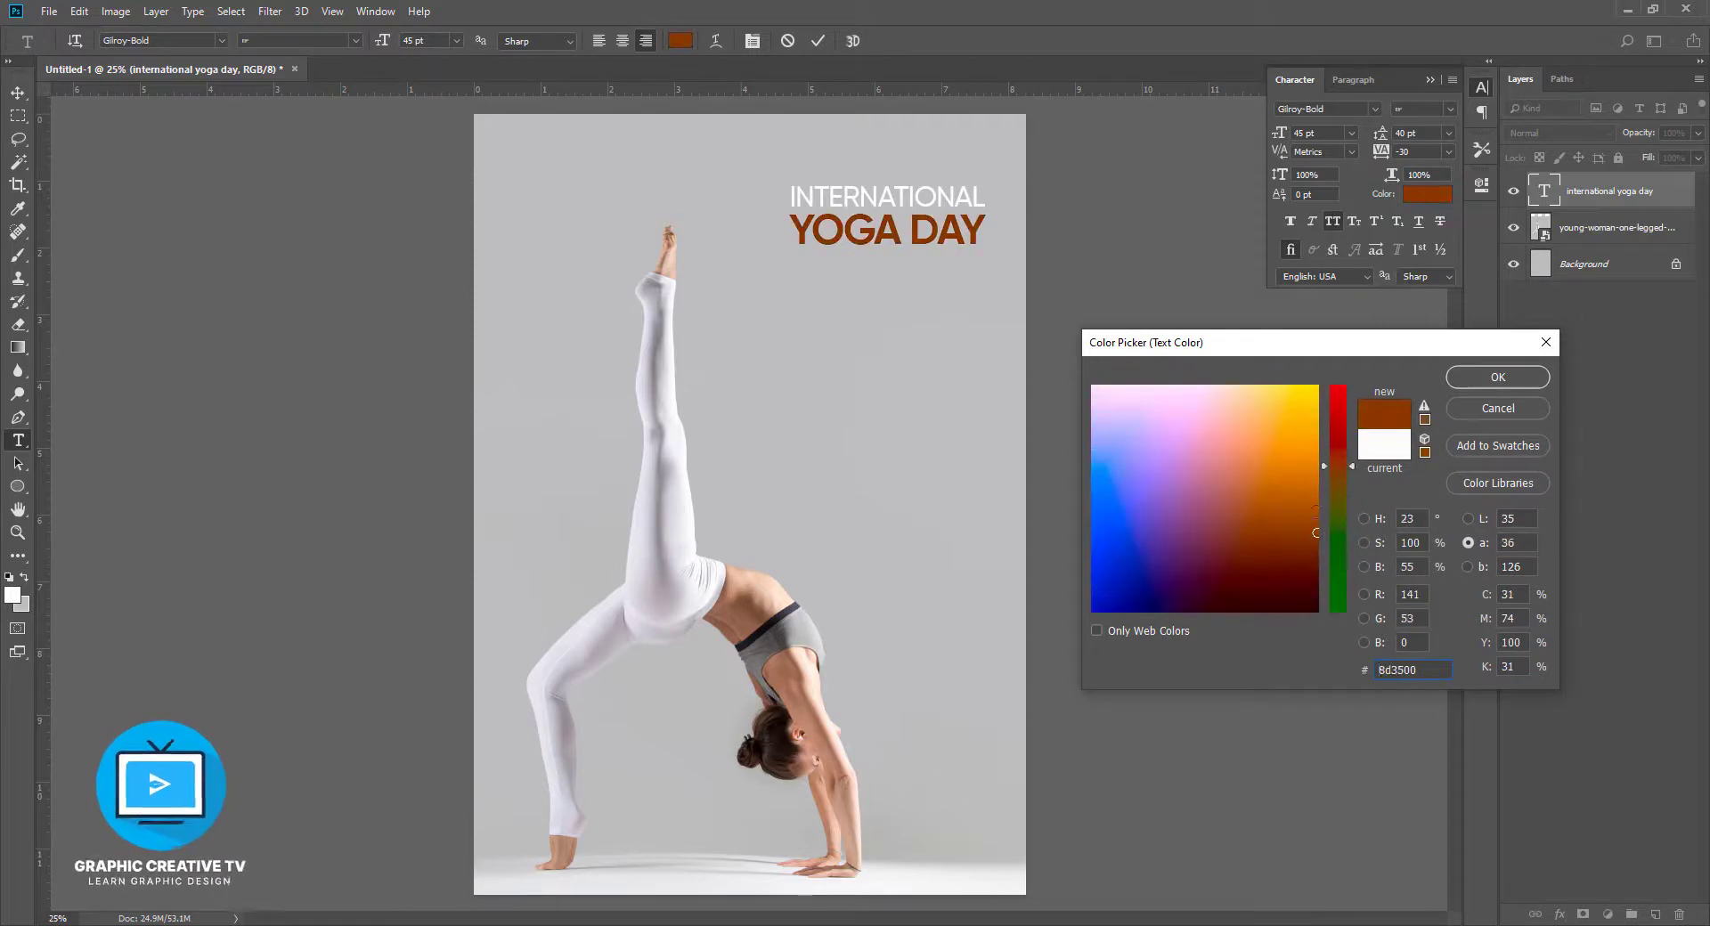
pyautogui.click(1315, 571)
pyautogui.click(1497, 377)
pyautogui.hotkey('ctrl', 'Return')
pyautogui.press('v')
# Remove INTERNATIONAL from the title and paste it as a separate text layer beside the raised leg
pyautogui.press('t')
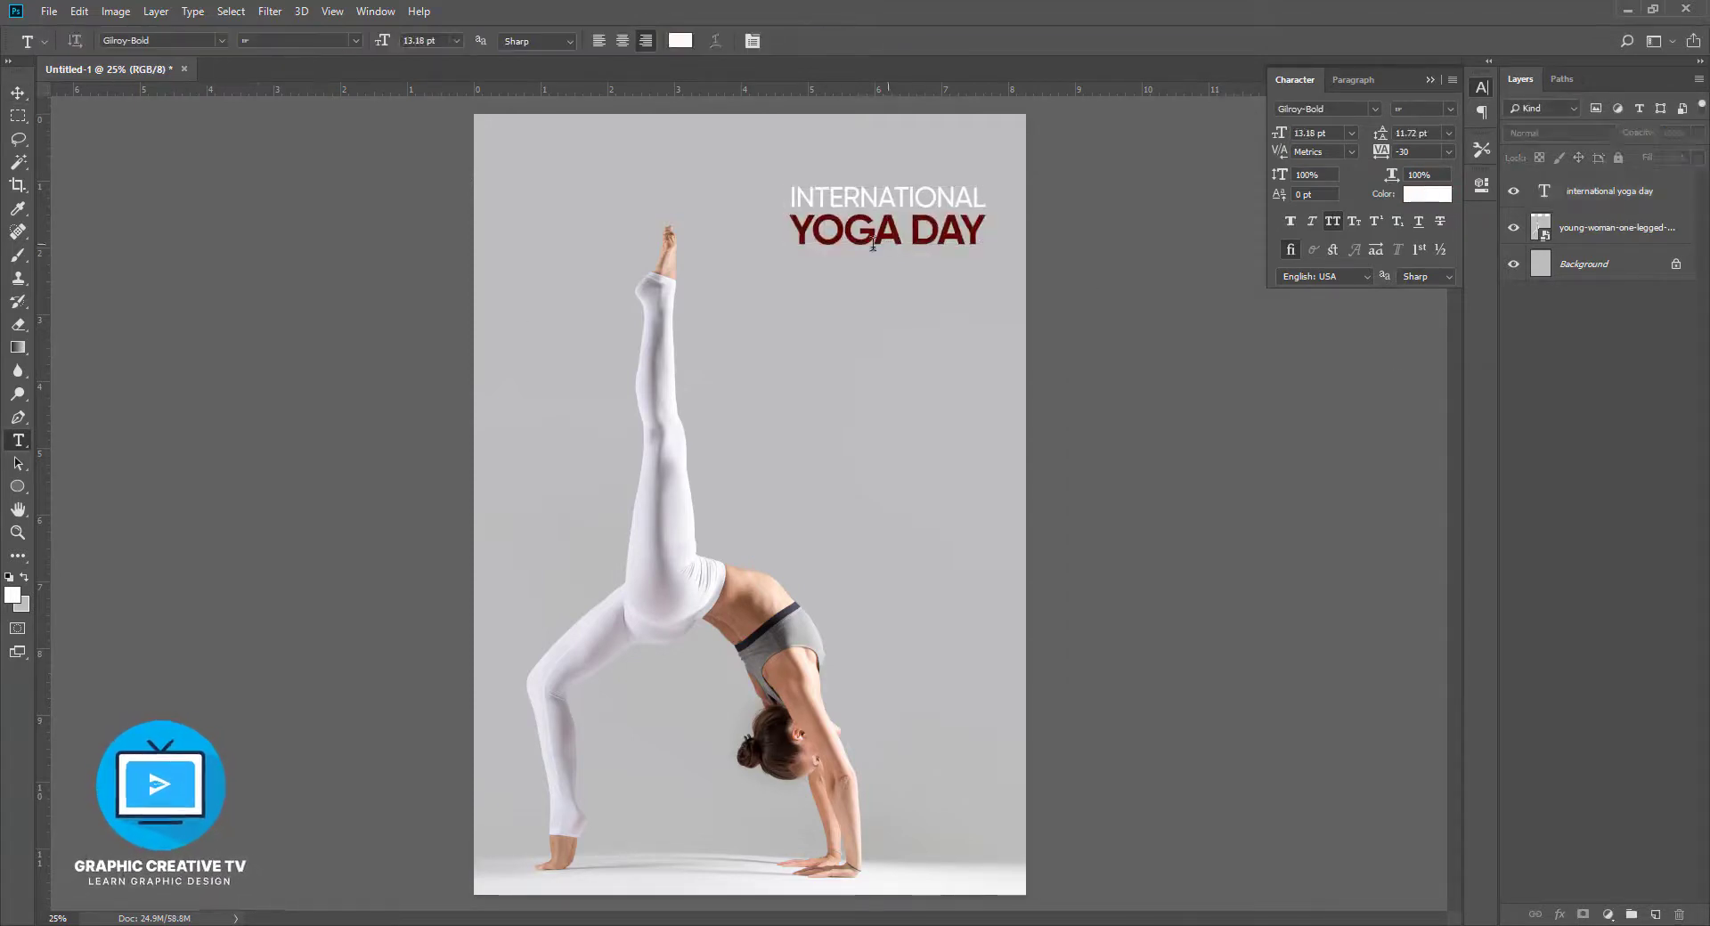
pyautogui.moveTo(985, 198); pyautogui.dragTo(789, 197)
pyautogui.hotkey('ctrl', 'c')
pyautogui.press('BackSpace')
pyautogui.press('Delete')
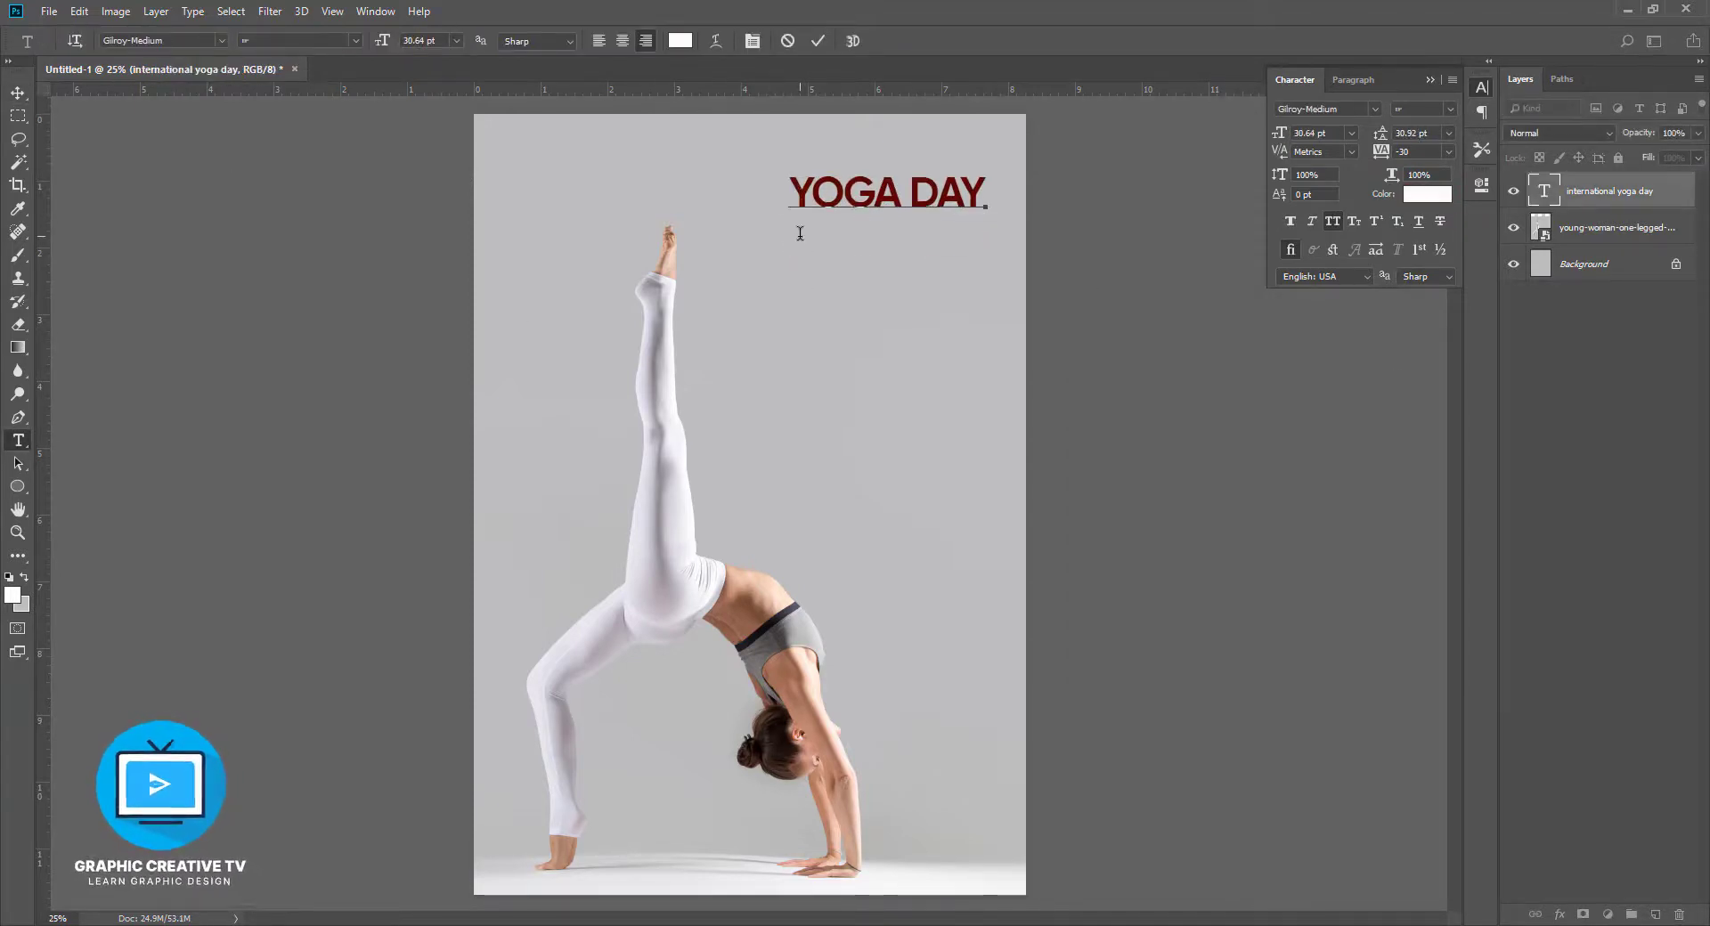
pyautogui.click(18, 92)
pyautogui.click(18, 440)
pyautogui.click(774, 382)
pyautogui.hotkey('ctrl', 'v')
pyautogui.click(18, 93)
pyautogui.click(1040, 456)
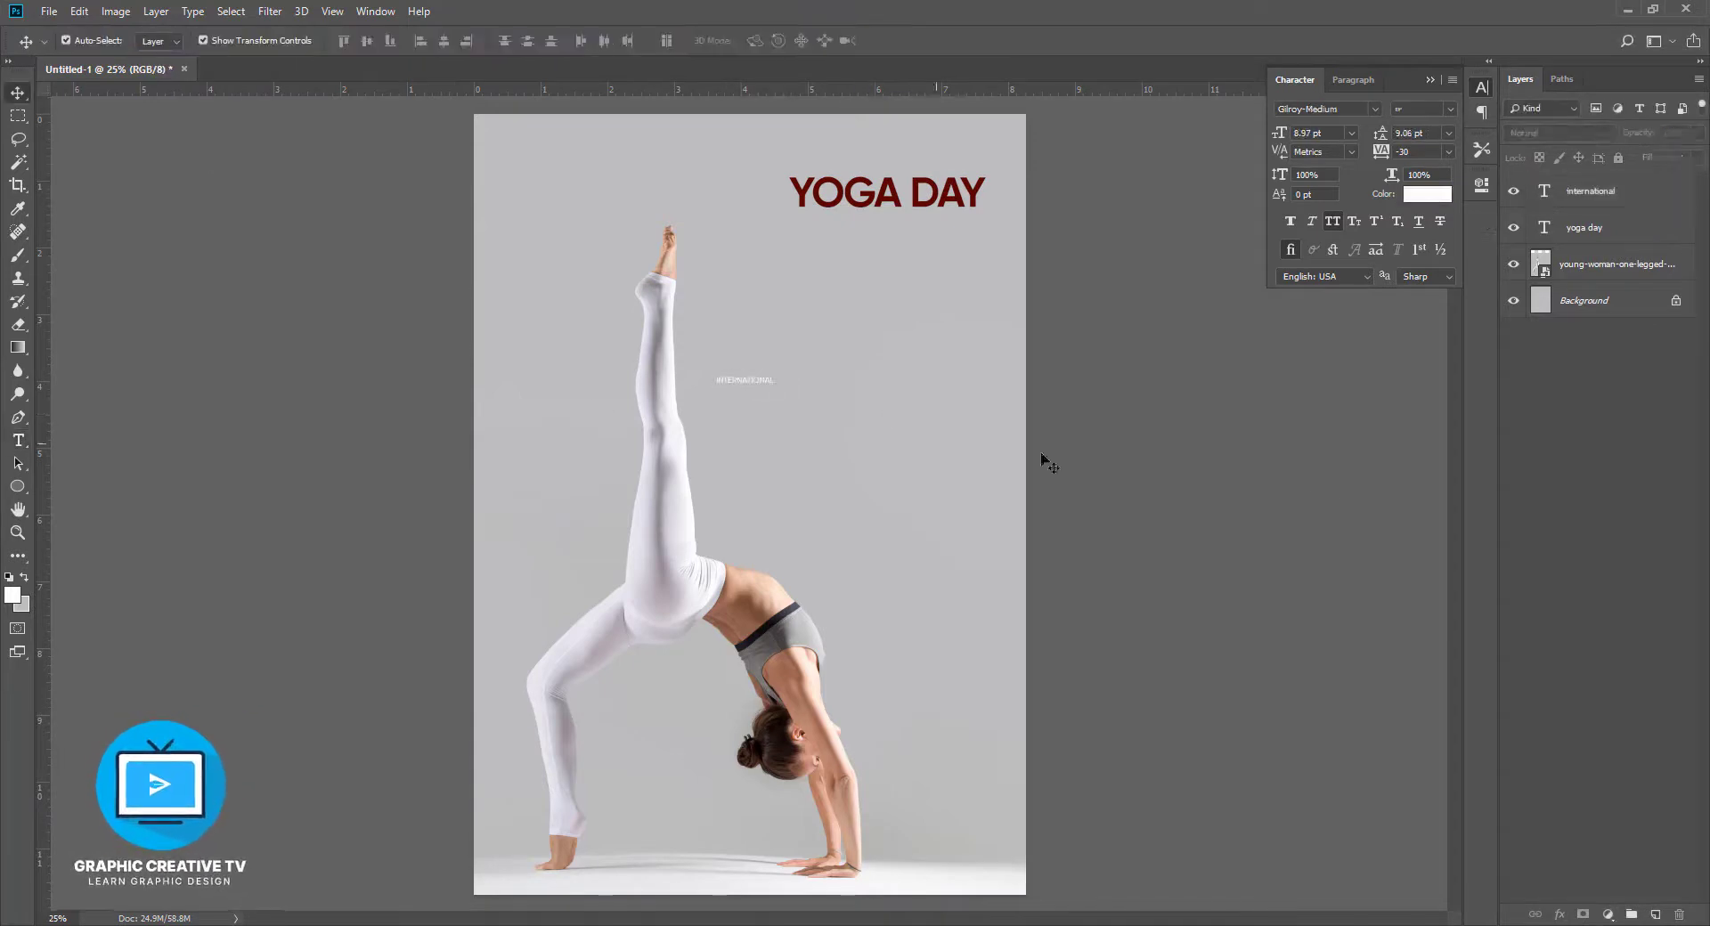
# Enlarge the INTERNATIONAL text to 22.89 pt and arrange it directly above YOGA DAY
pyautogui.moveTo(758, 379); pyautogui.dragTo(902, 238)
pyautogui.press('Return')
pyautogui.click(1048, 232)
pyautogui.click(912, 165)
pyautogui.keyDown('shift'); pyautogui.click(902, 193); pyautogui.keyUp('shift')
pyautogui.click(792, 260)
pyautogui.click(937, 207)
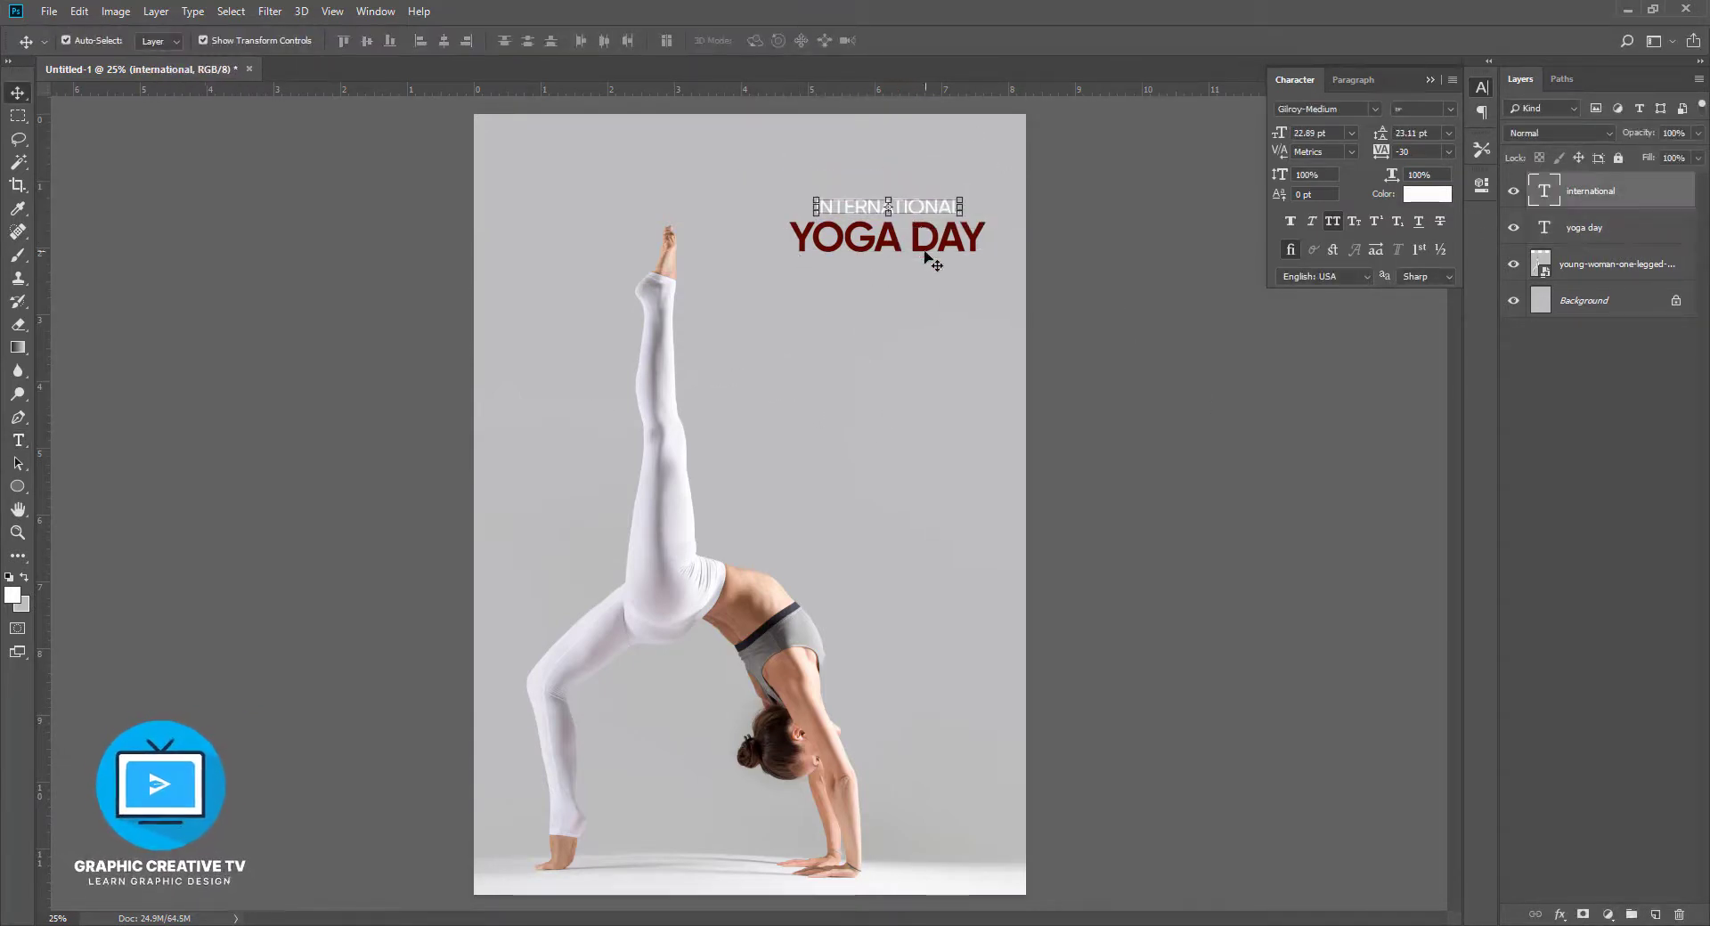
# Align the INTERNATIONAL and YOGA DAY text layers by their horizontal centers
pyautogui.keyDown('shift'); pyautogui.click(921, 245); pyautogui.keyUp('shift')
pyautogui.click(443, 41)
pyautogui.click(945, 319)
# Set YOGA DAY in Gilroy-ExtraBold and recolour it to 252832, sampled from the woman's top in the photo
pyautogui.click(949, 242)
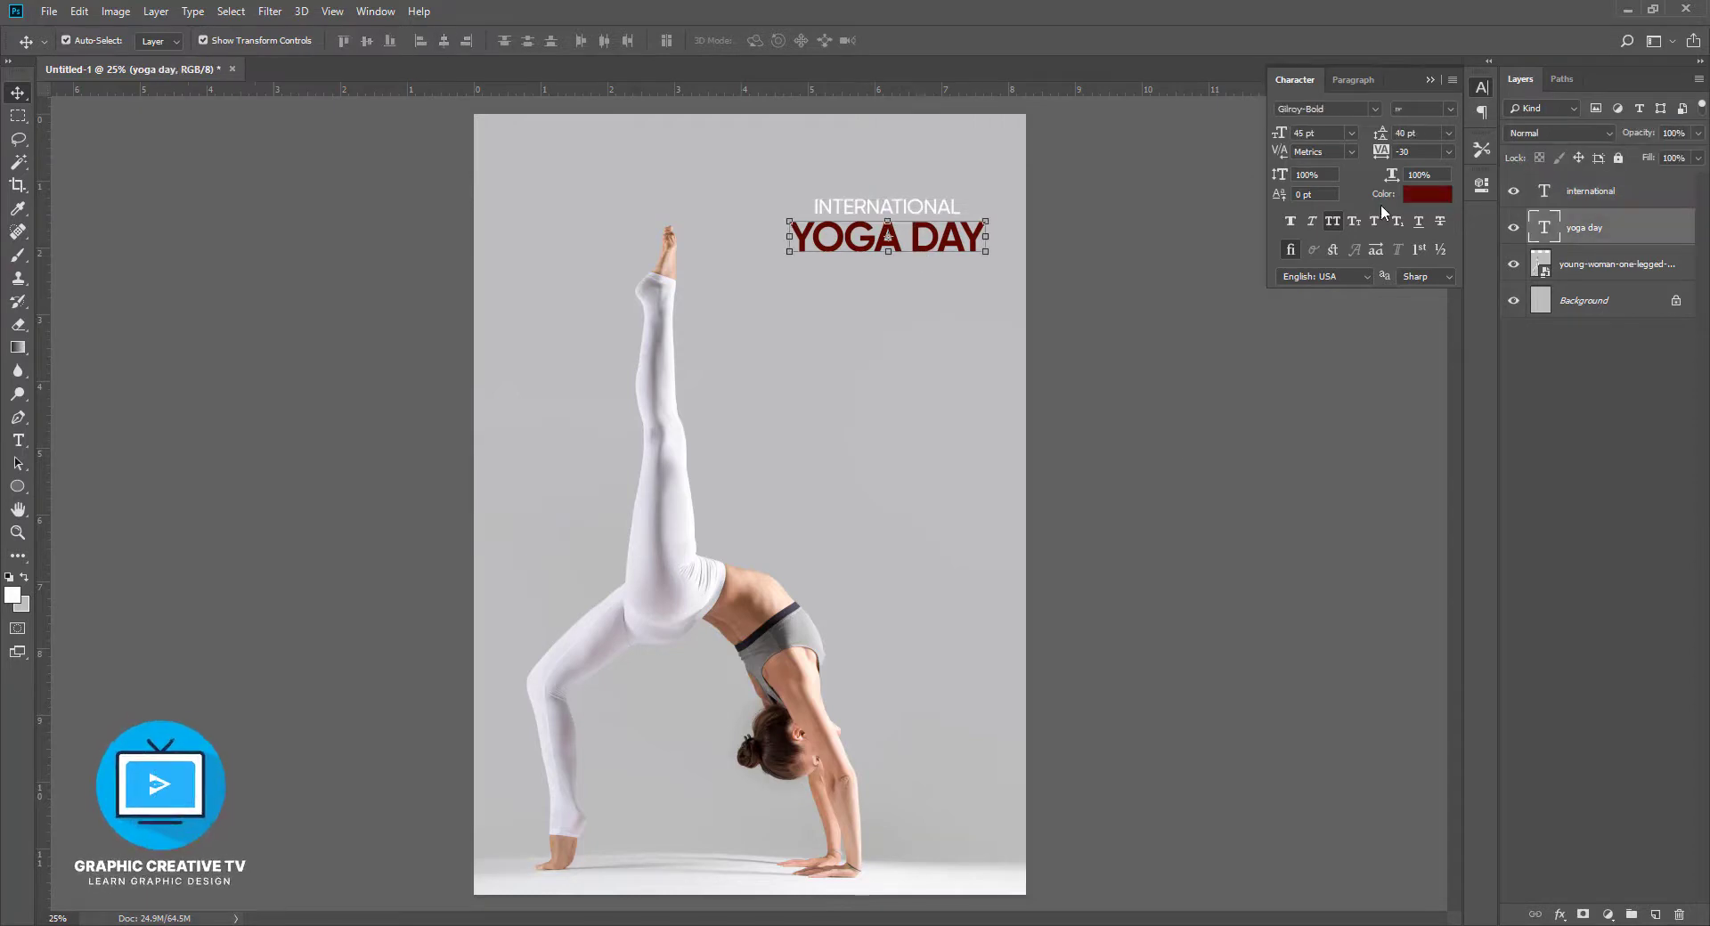
pyautogui.click(1374, 110)
pyautogui.click(1318, 190)
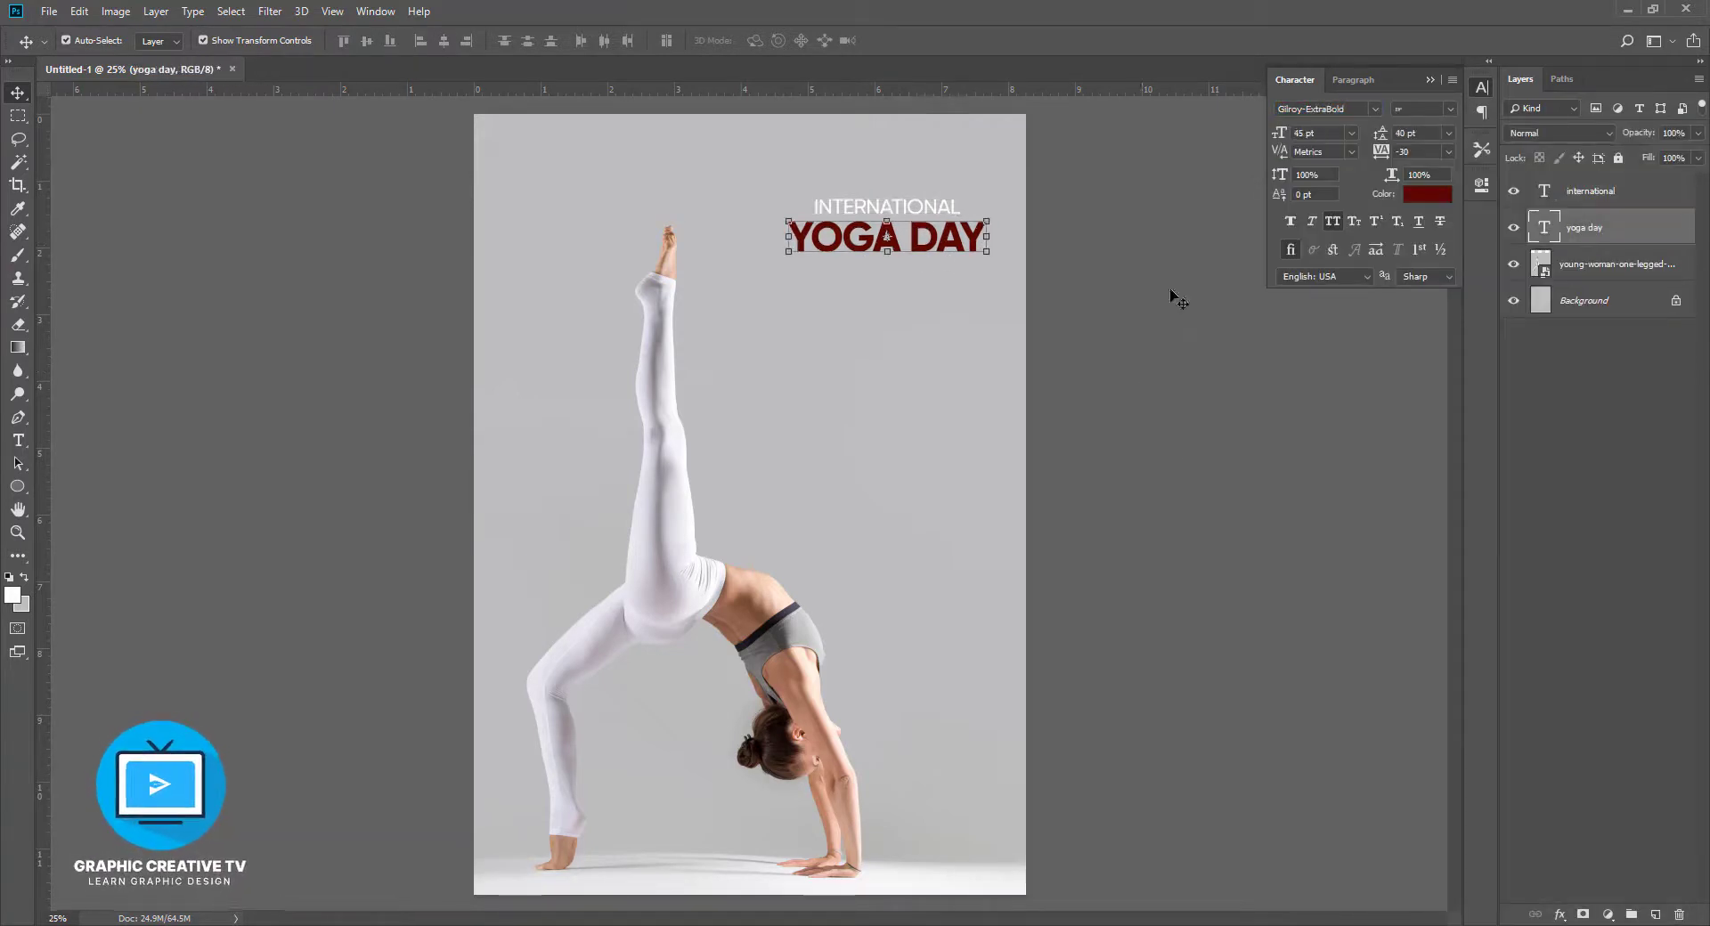
pyautogui.click(1427, 193)
pyautogui.click(775, 616)
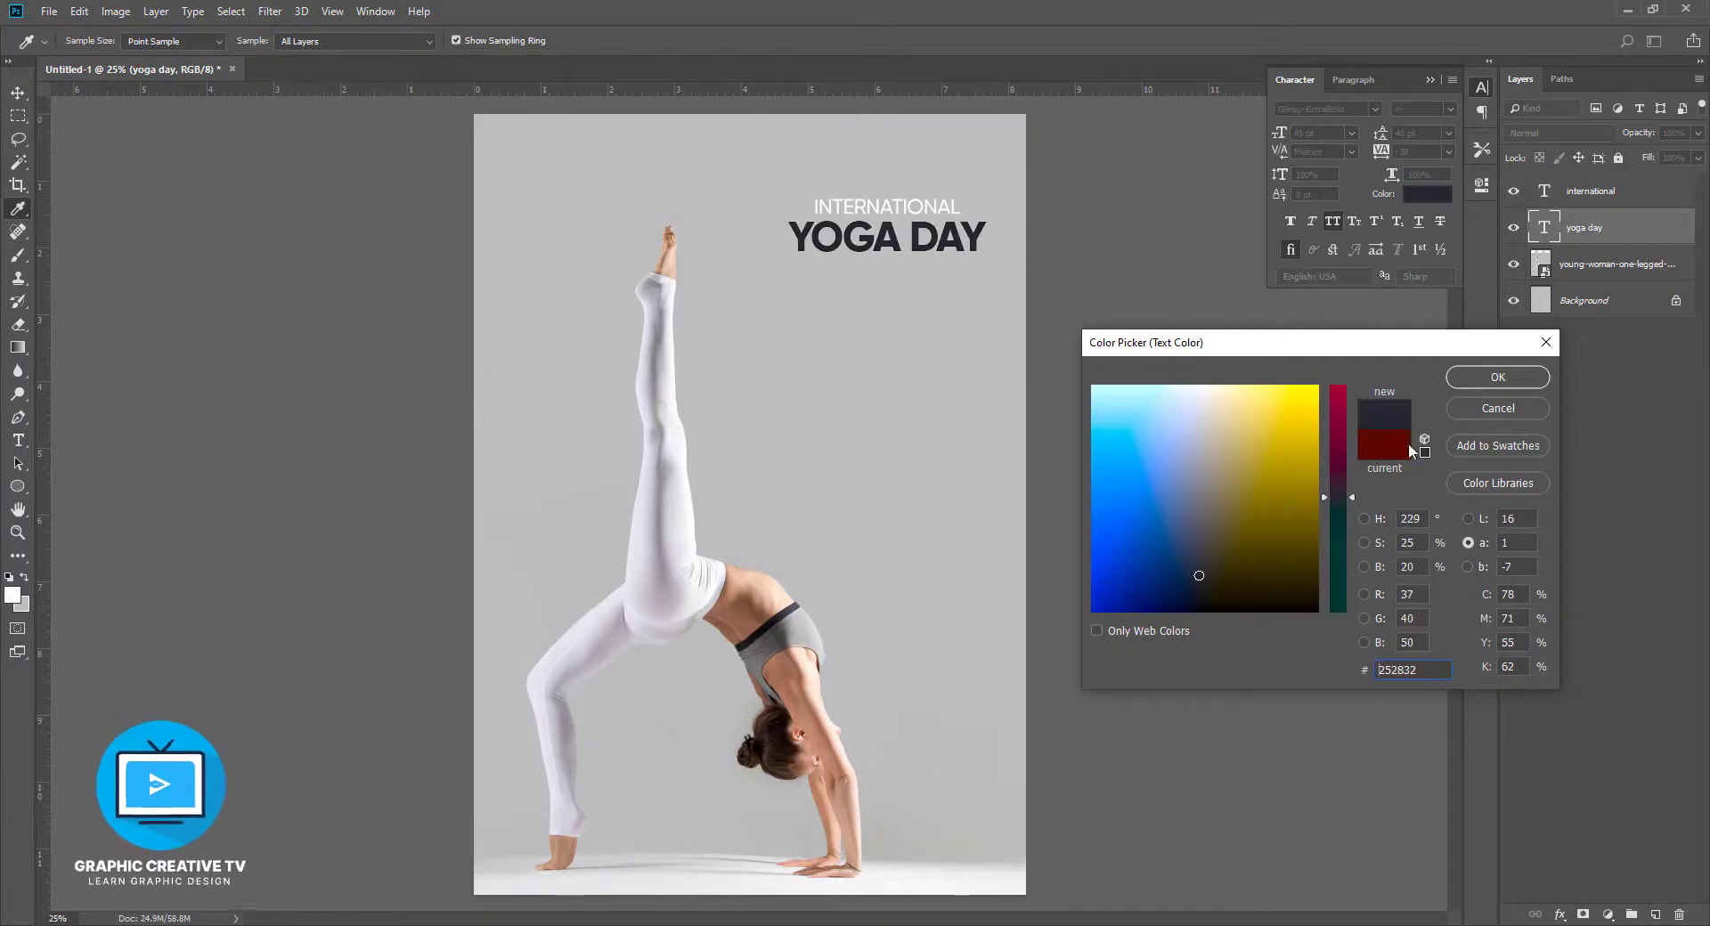
pyautogui.press('Return')
pyautogui.press('v')
pyautogui.click(930, 210)
pyautogui.moveTo(960, 199); pyautogui.dragTo(990, 188)
pyautogui.moveTo(816, 219); pyautogui.dragTo(792, 228)
pyautogui.press('Escape')
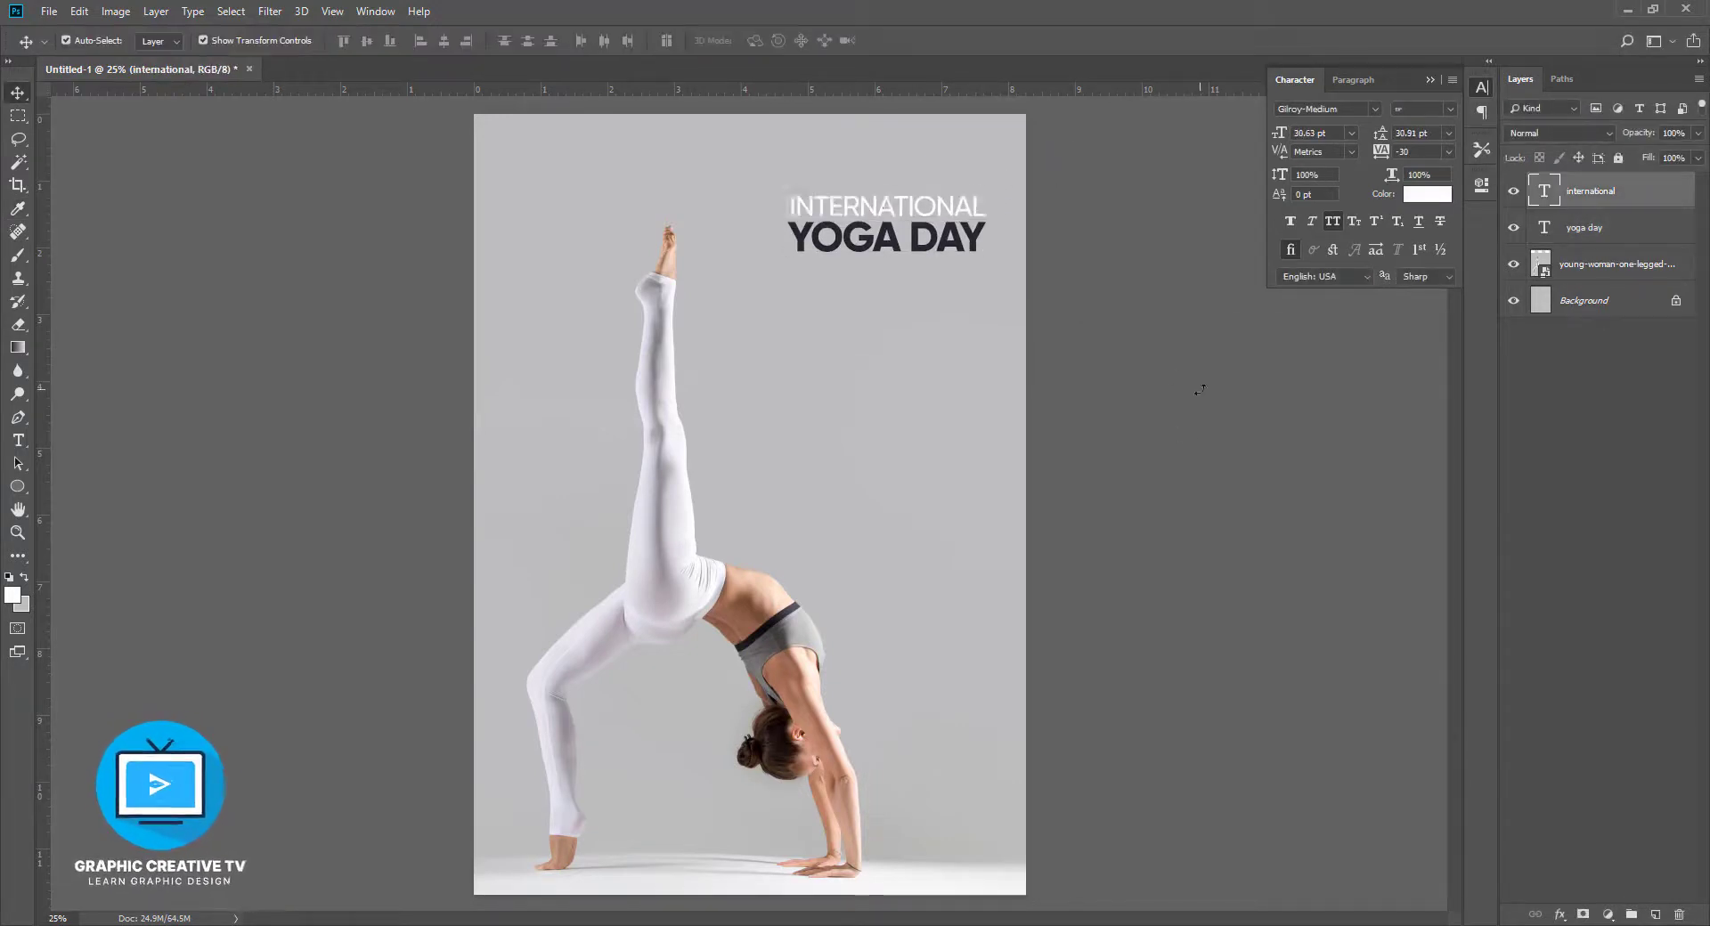
pyautogui.click(1200, 390)
pyautogui.click(900, 209)
# Duplicate the YOGA DAY text below the title and shorten the copy to the single letter Y
pyautogui.click(893, 246)
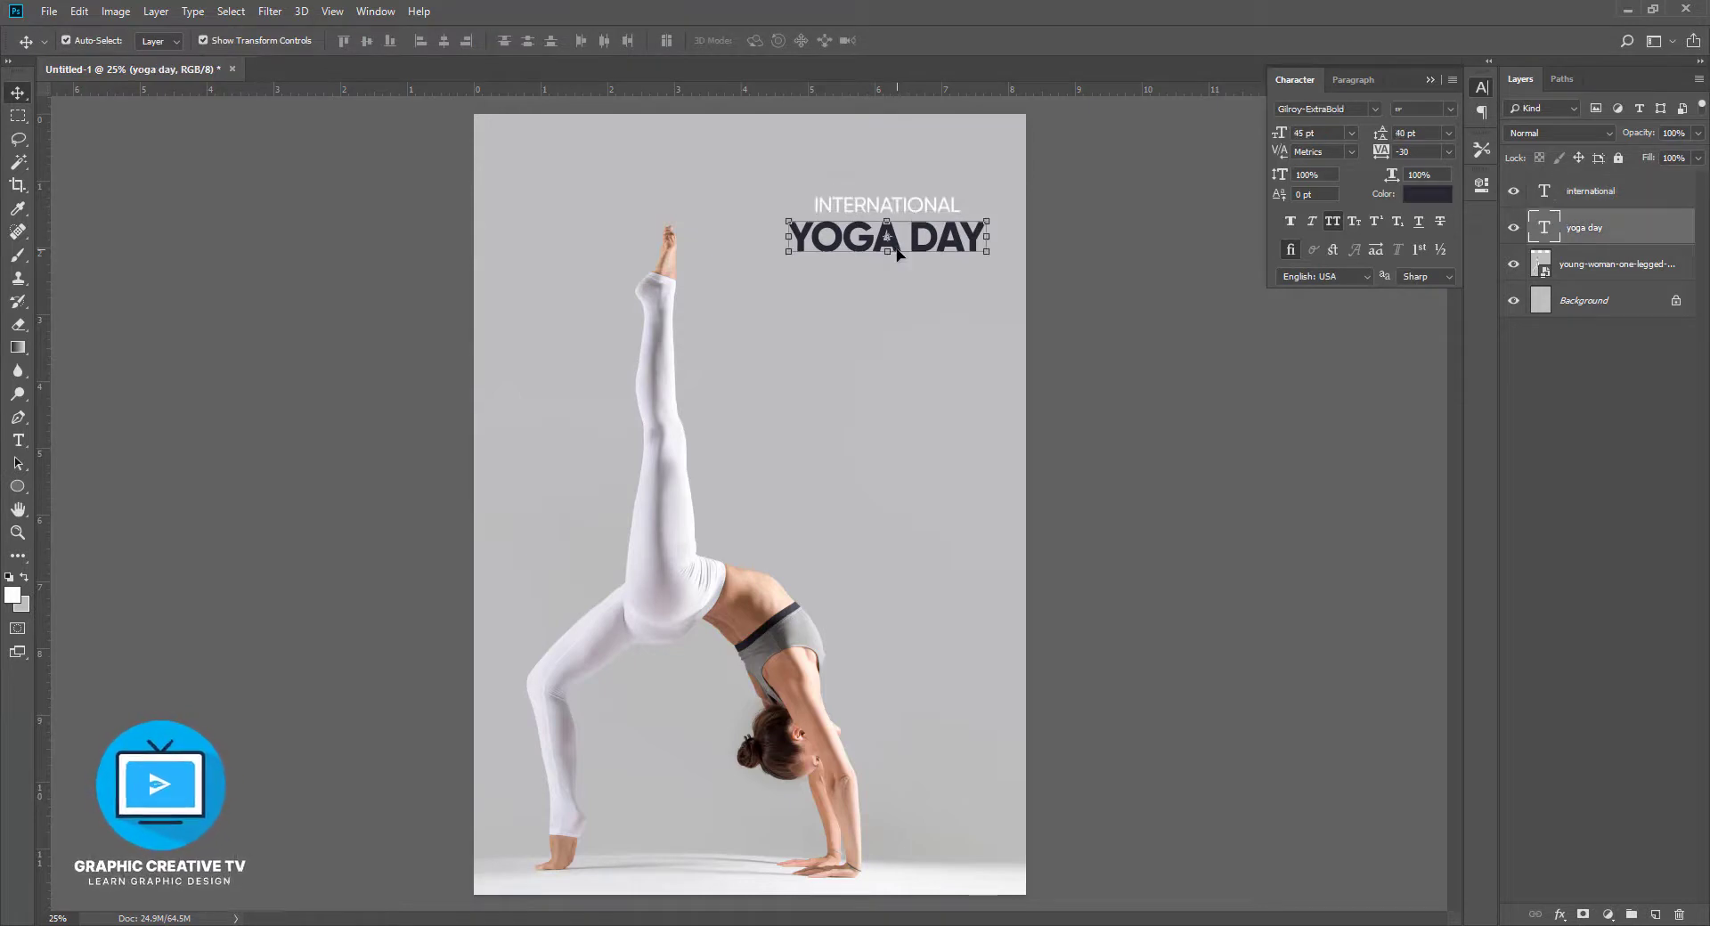
pyautogui.keyDown('alt'); pyautogui.moveTo(898, 251); pyautogui.dragTo(1081, 408); pyautogui.keyUp('alt')
pyautogui.press('t')
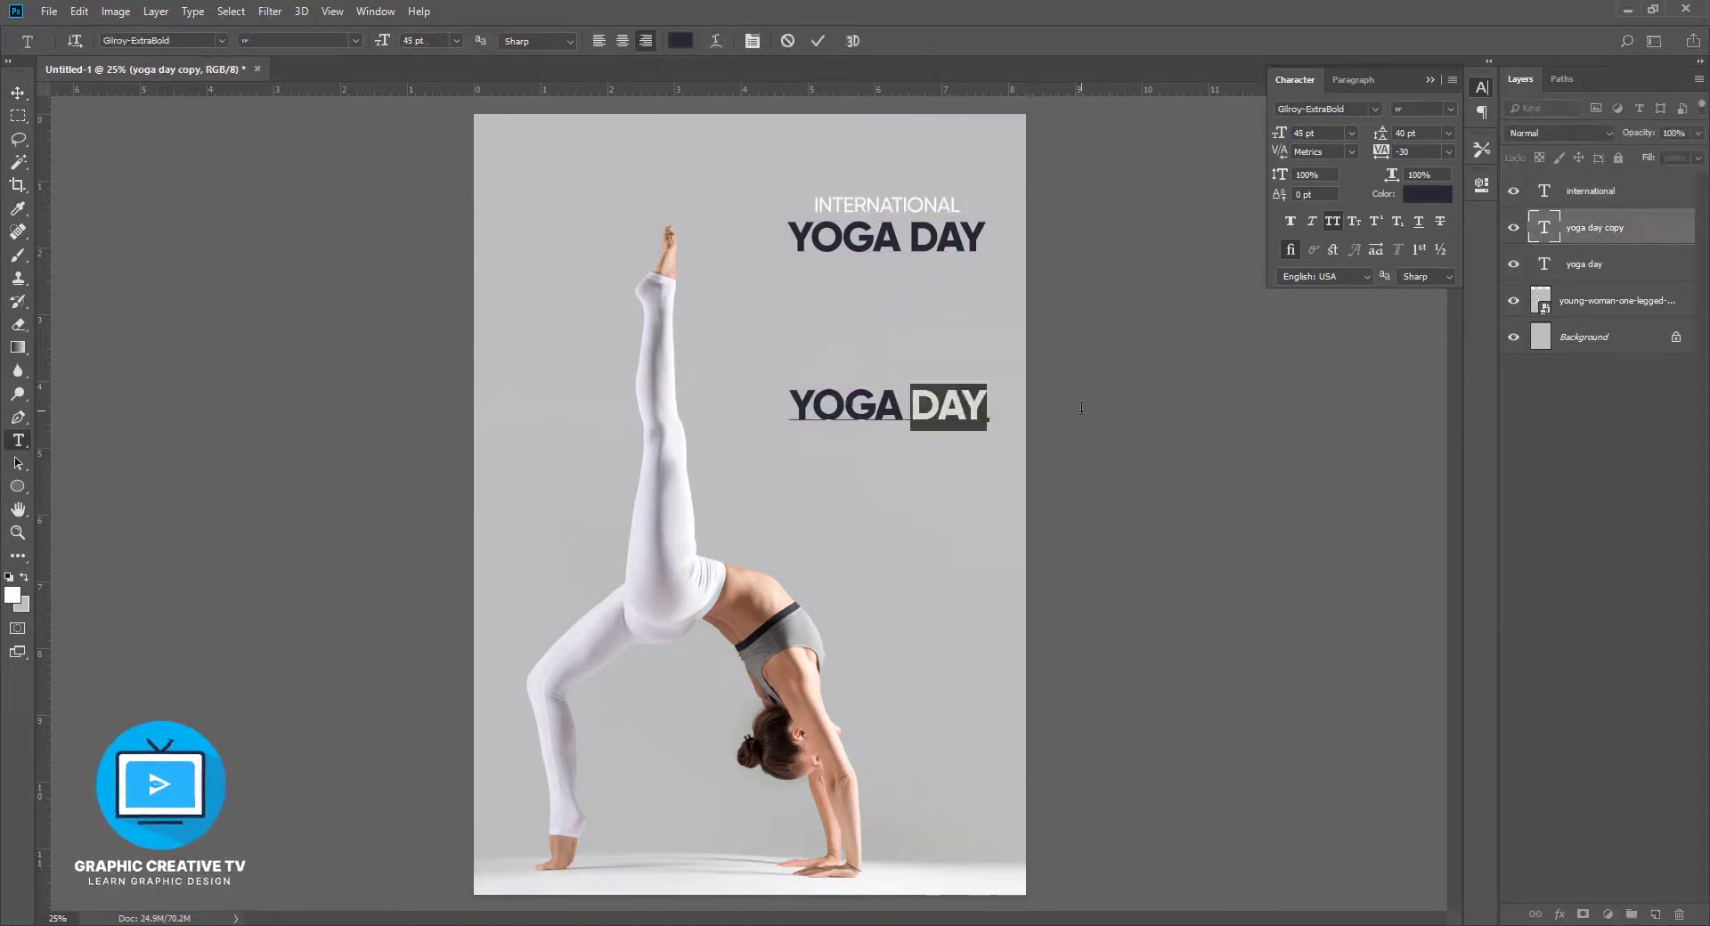
pyautogui.press('BackSpace')
pyautogui.press('BackSpace')
pyautogui.press('BackSpace')
pyautogui.press('BackSpace')
pyautogui.click(18, 93)
pyautogui.click(1059, 406)
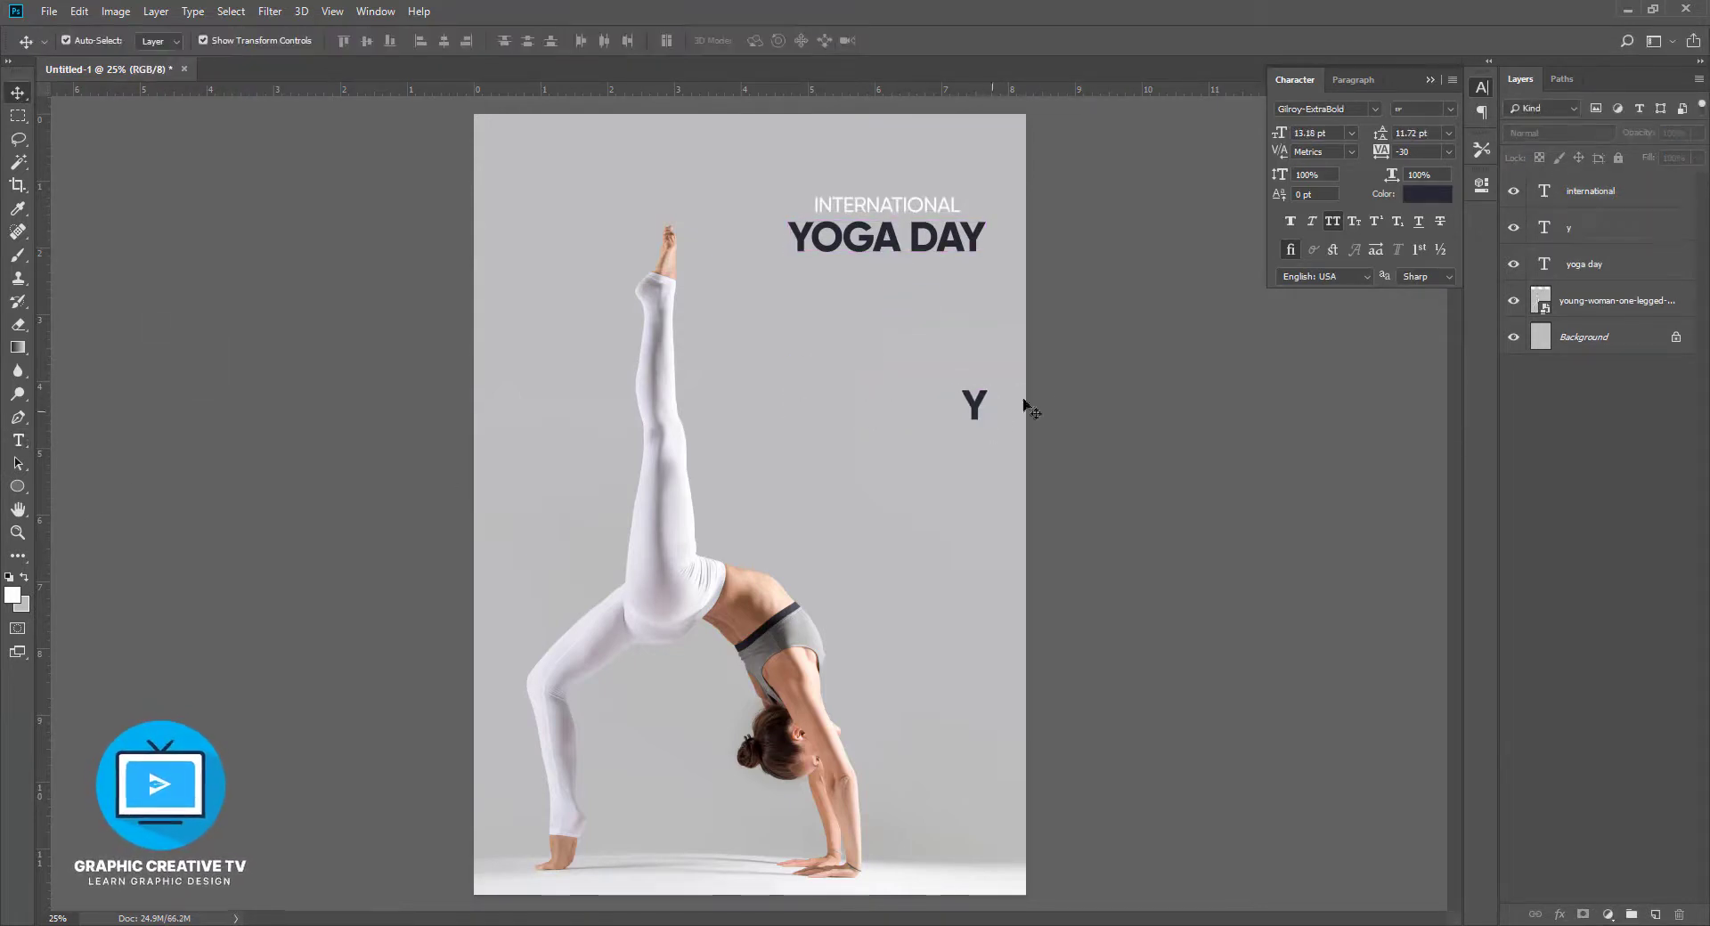
pyautogui.click(1273, 540)
# Rotate the Y 90° clockwise and move it between the raised leg and the title
pyautogui.moveTo(973, 405); pyautogui.dragTo(661, 458)
pyautogui.click(804, 349)
pyautogui.hotkey('ctrl', 't')
pyautogui.press('Return')
pyautogui.click(1183, 435)
pyautogui.click(807, 350)
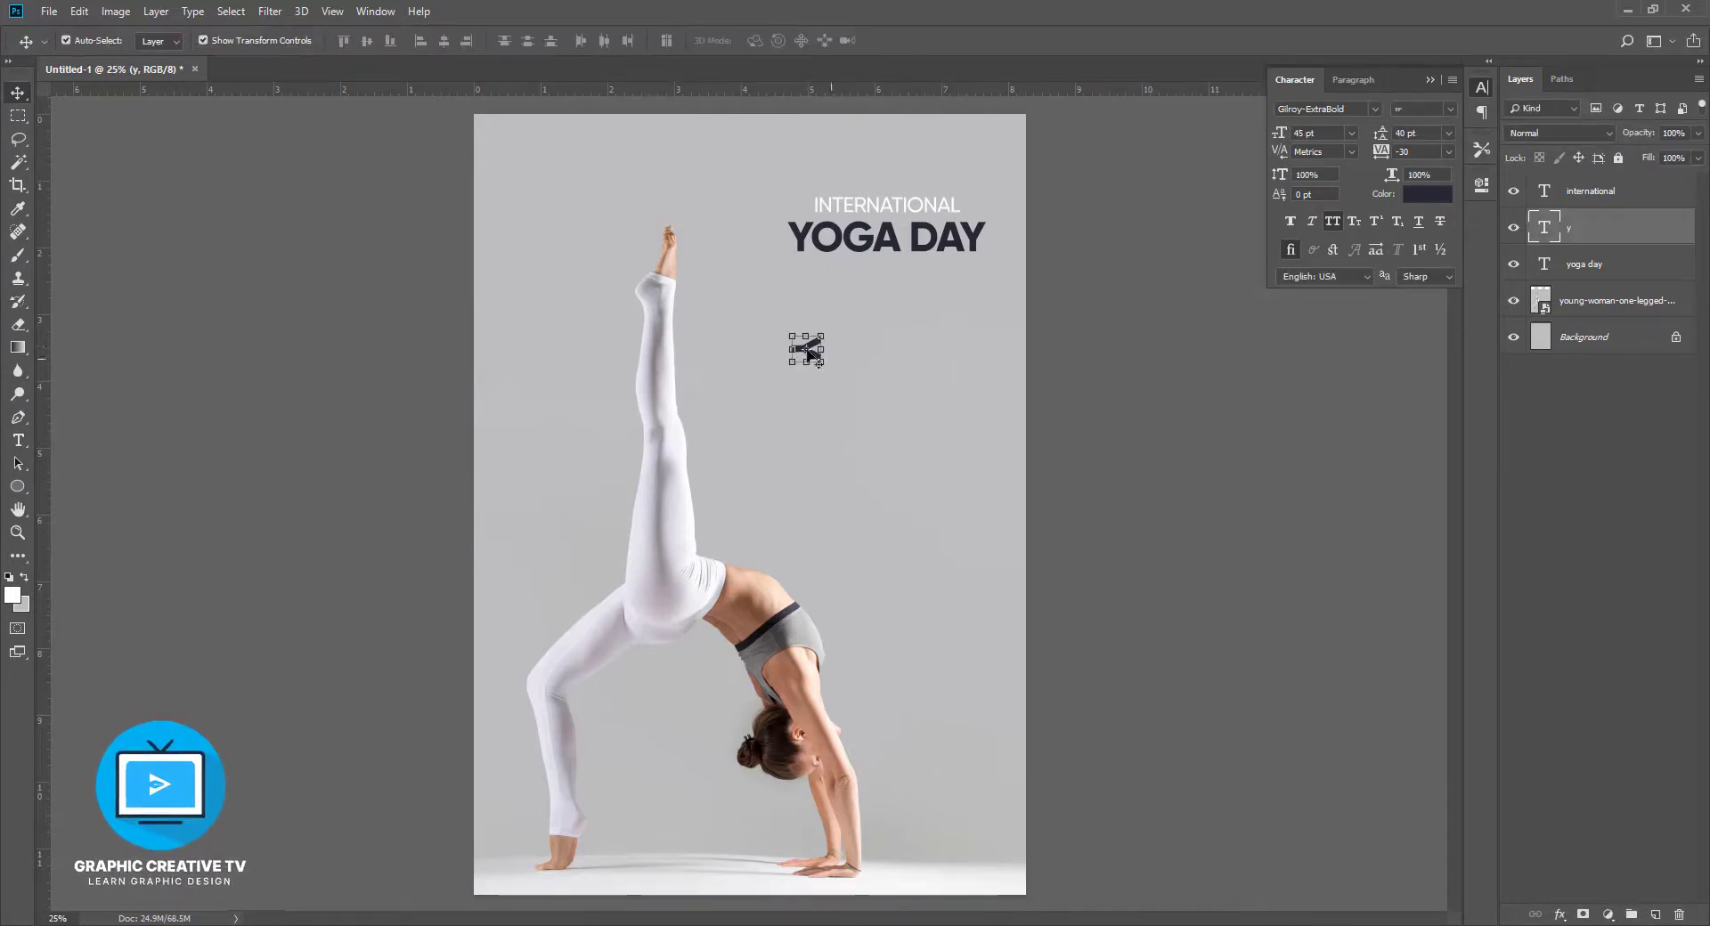
# Enlarge the sideways Y to about 88 pt and position it over the upper part of the raised leg
pyautogui.keyDown('shift'); pyautogui.moveTo(821, 361); pyautogui.dragTo(876, 404); pyautogui.keyUp('shift')
pyautogui.moveTo(863, 388); pyautogui.dragTo(732, 339)
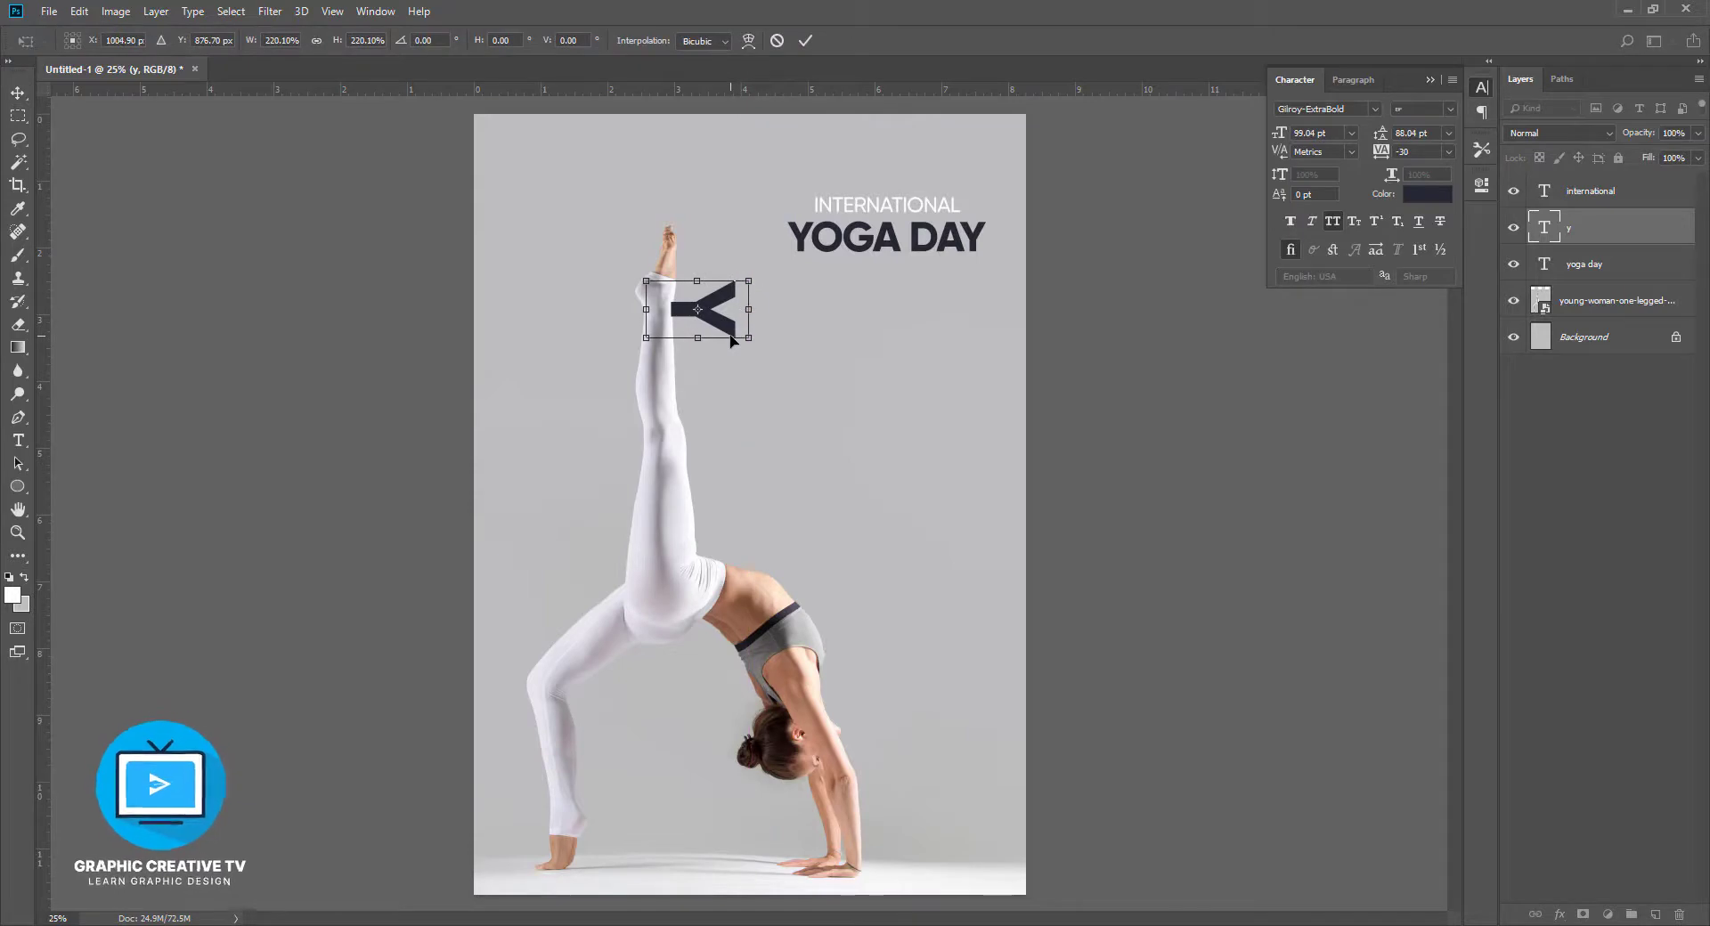
pyautogui.keyDown('shift'); pyautogui.moveTo(745, 281); pyautogui.dragTo(813, 245); pyautogui.keyUp('shift')
pyautogui.press('Return')
pyautogui.click(961, 332)
# Scale the INTERNATIONAL and YOGA DAY lines together to 86.92% and move them higher on the poster
pyautogui.click(906, 204)
pyautogui.keyDown('shift'); pyautogui.click(892, 248); pyautogui.keyUp('shift')
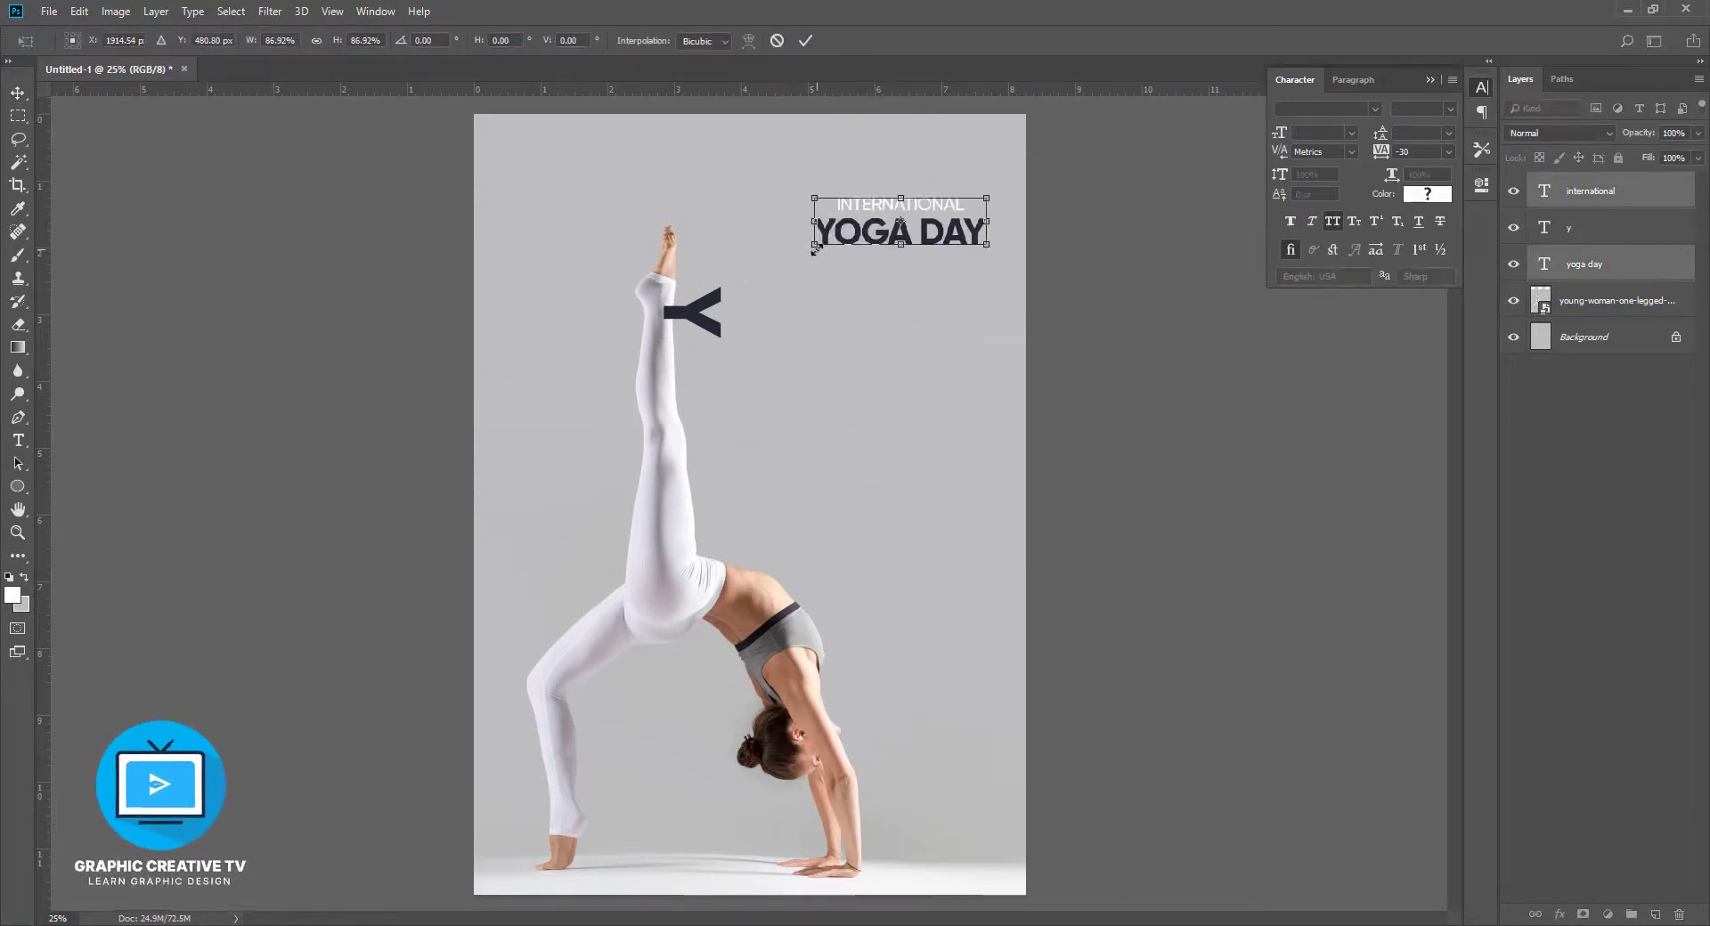
pyautogui.hotkey('shift', 'Up')
pyautogui.hotkey('shift', 'Up')
pyautogui.hotkey('shift', 'Up')
pyautogui.hotkey('shift', 'Up')
pyautogui.hotkey('shift', 'Up')
pyautogui.hotkey('shift', 'Up')
pyautogui.hotkey('shift', 'Up')
pyautogui.hotkey('shift', 'Up')
pyautogui.press('Return')
# Add a new text layer reading "0" in the empty area below the title
pyautogui.click(715, 321)
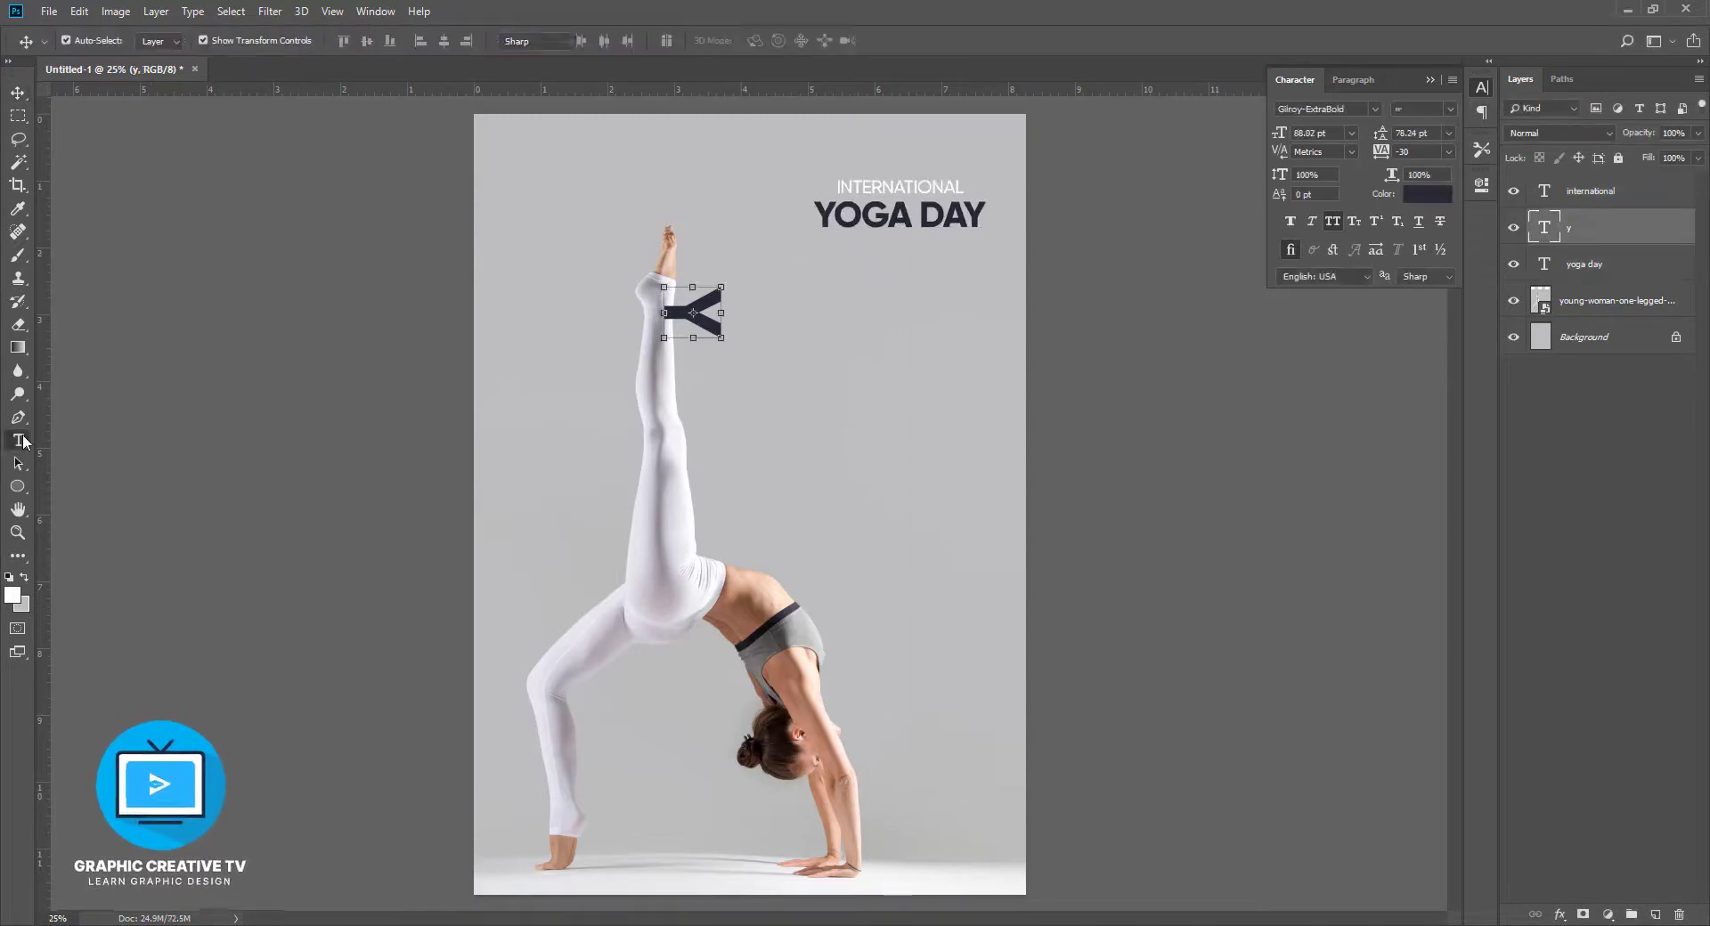
pyautogui.press('t')
pyautogui.click(825, 433)
pyautogui.write('0')
pyautogui.hotkey('ctrl', 'Return')
pyautogui.press('v')
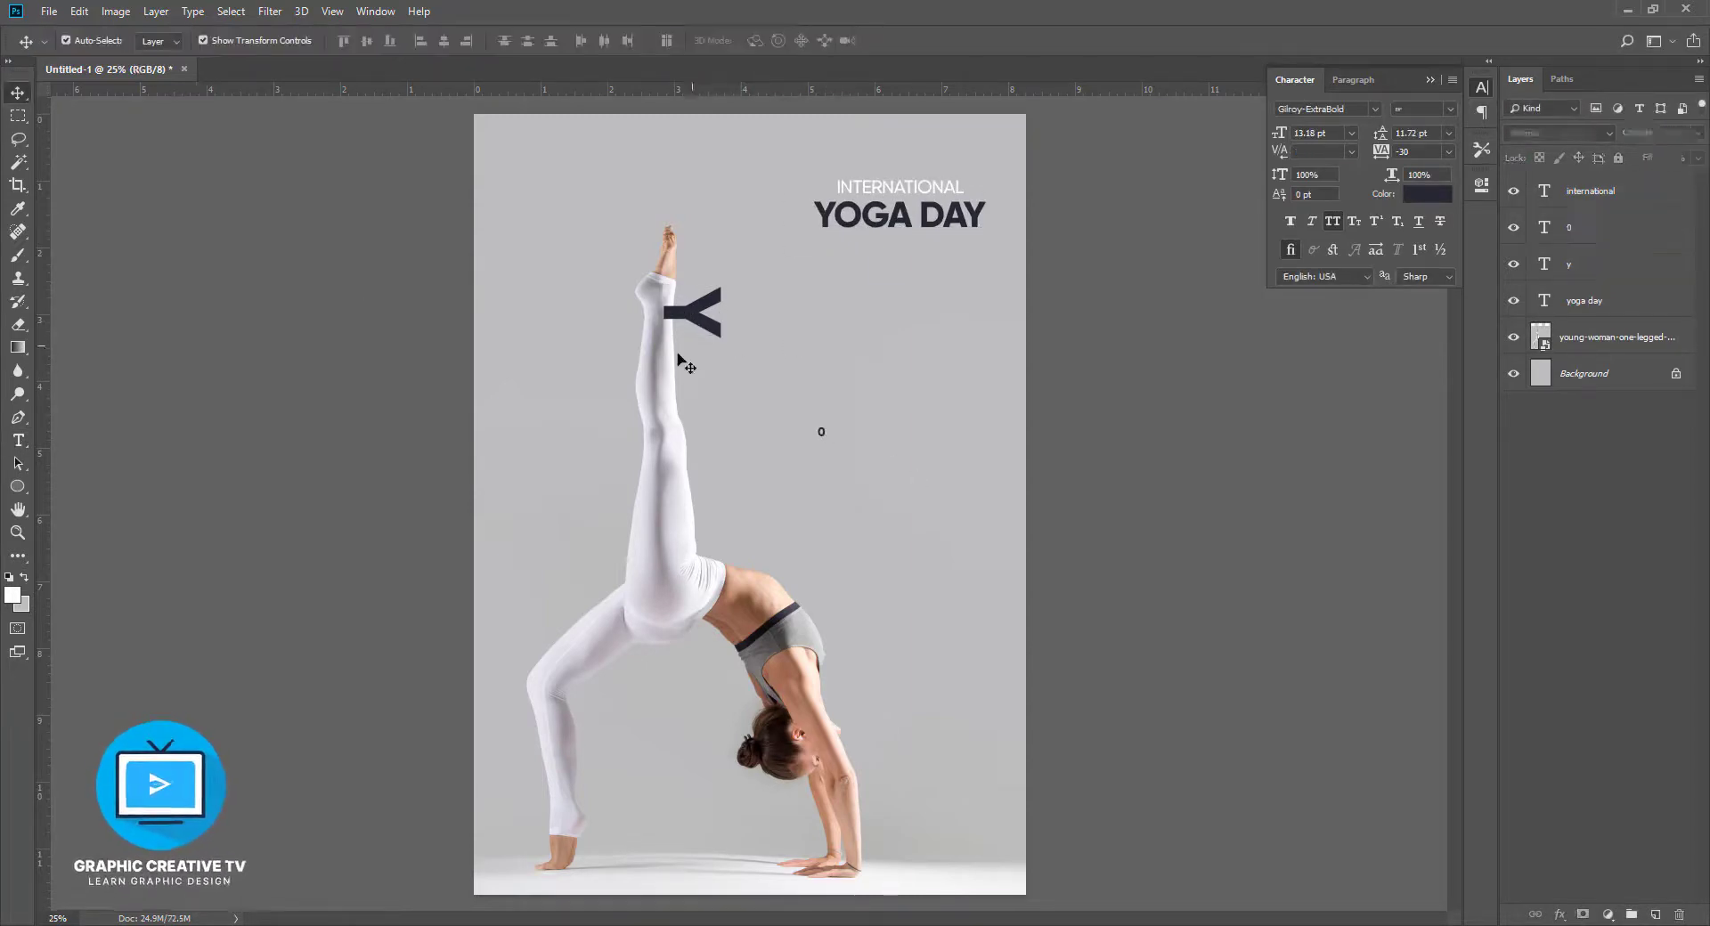
# Set the font size of the "0" to 88 pt to match the Y
pyautogui.click(719, 330)
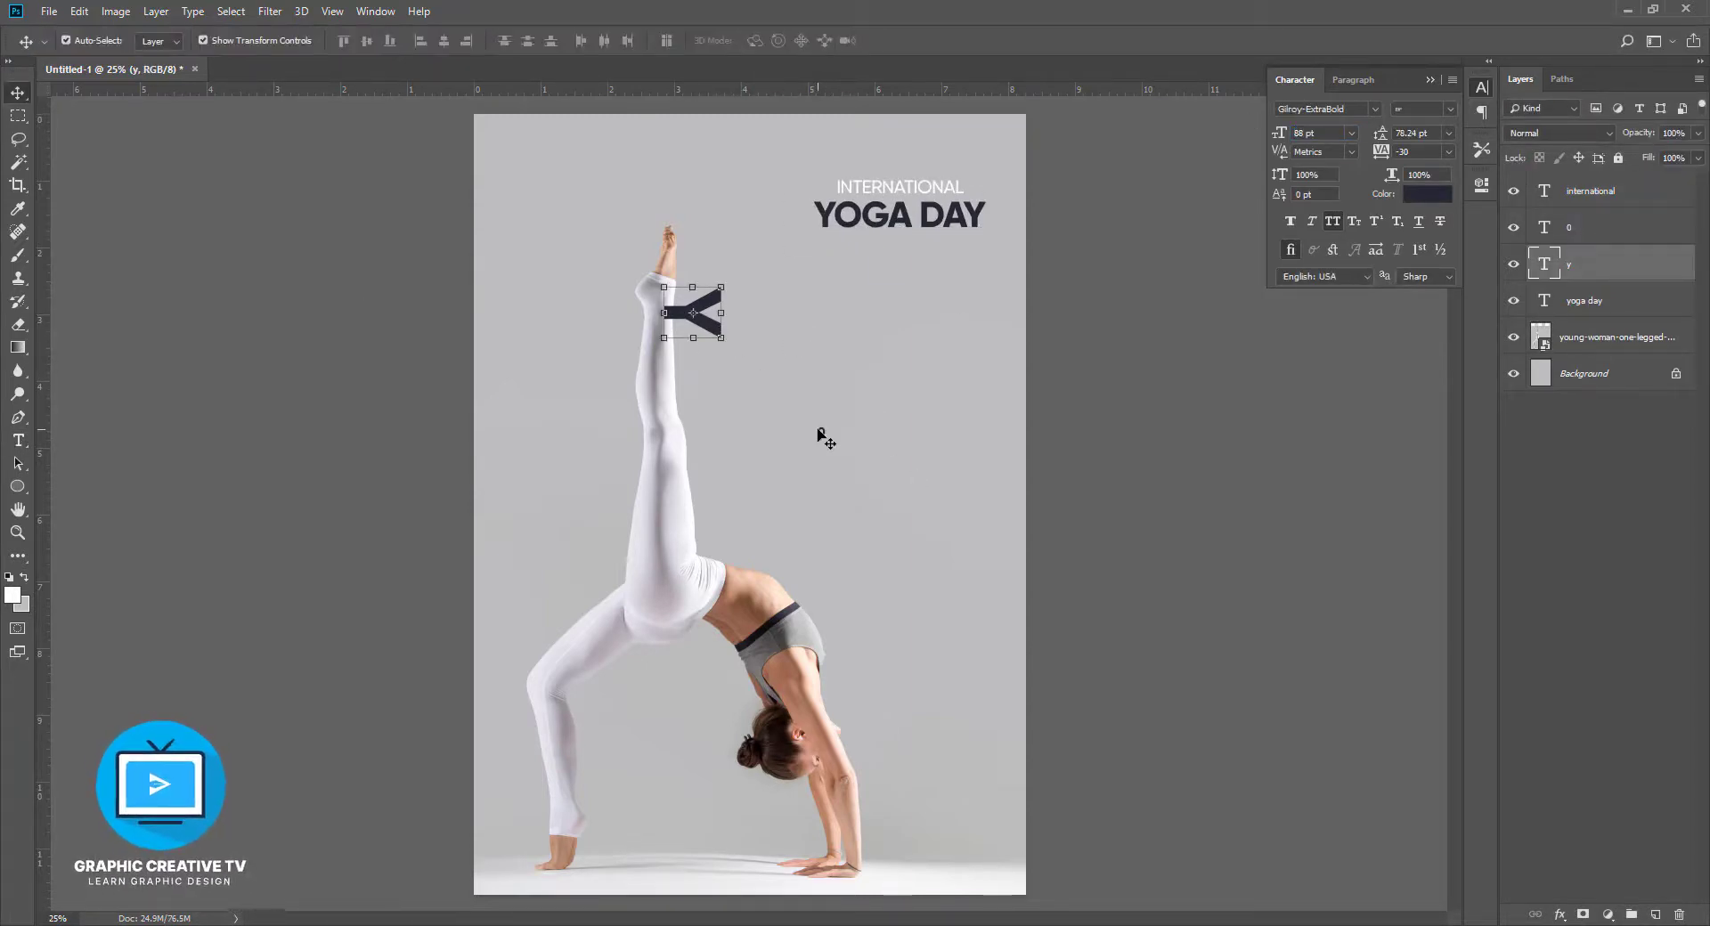
pyautogui.click(819, 432)
pyautogui.moveTo(1325, 133); pyautogui.dragTo(1122, 136)
pyautogui.write('88')
pyautogui.press('Return')
pyautogui.click(1077, 519)
pyautogui.click(813, 406)
pyautogui.moveTo(823, 368); pyautogui.dragTo(920, 485)
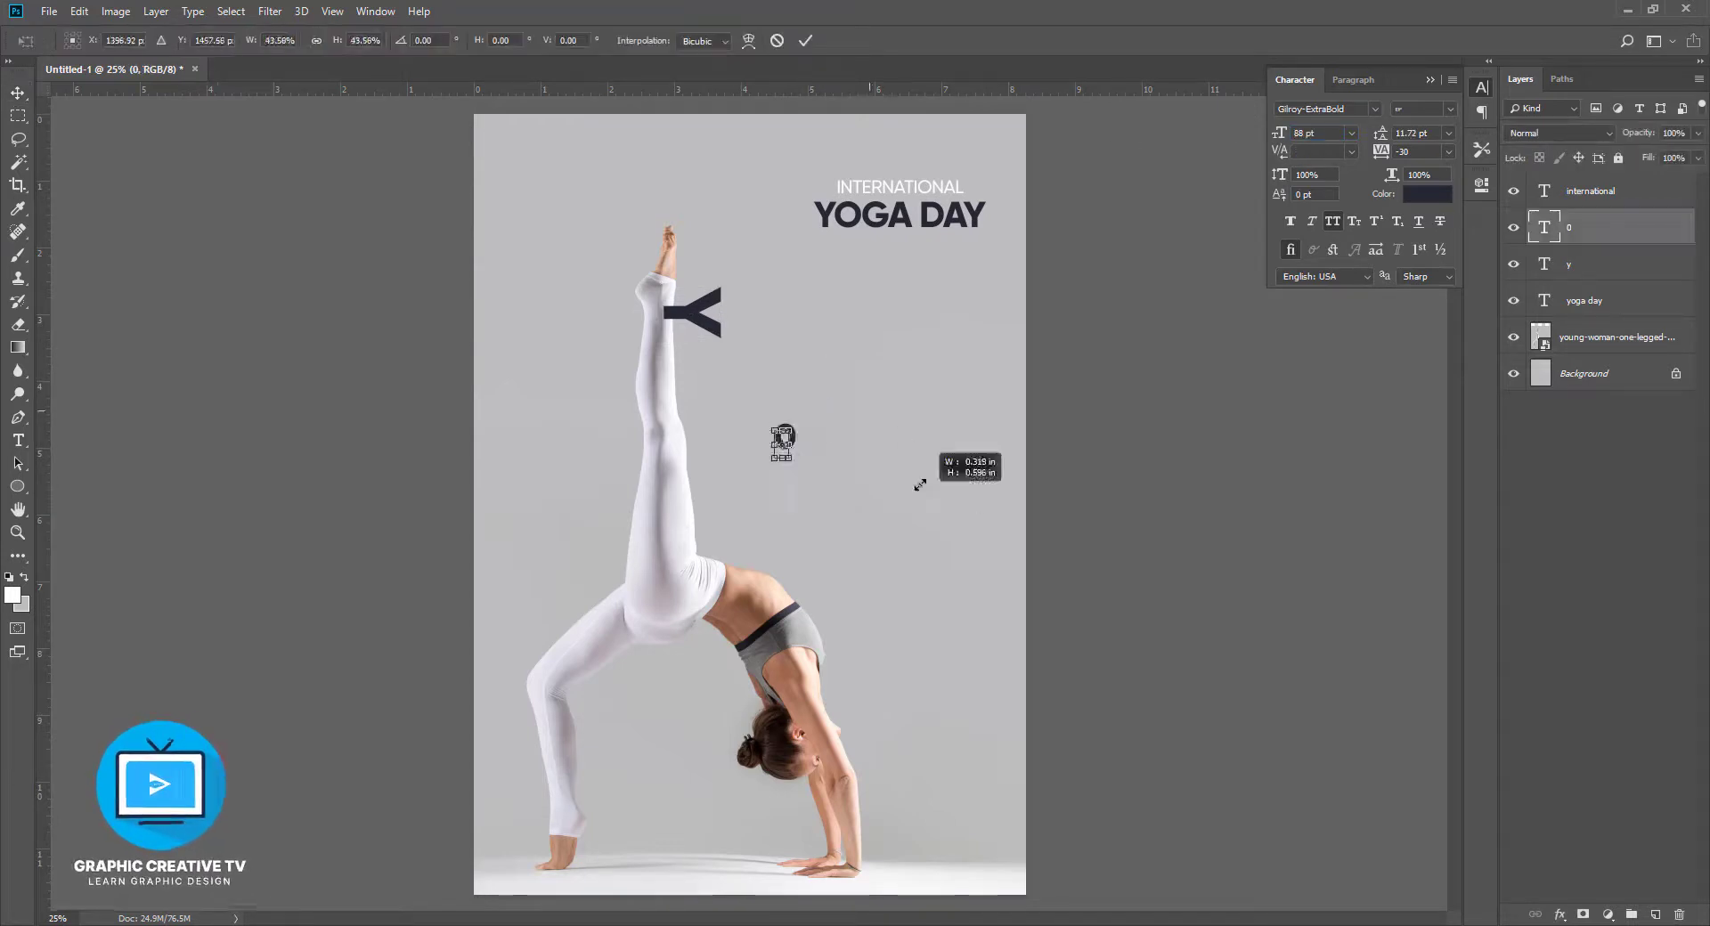
pyautogui.hotkey('ctrl', 'z')
# Rotate the "0" 90° clockwise and place it directly below the Y along the raised leg
pyautogui.moveTo(851, 339); pyautogui.dragTo(1022, 545)
pyautogui.press('Return')
pyautogui.moveTo(818, 428); pyautogui.dragTo(717, 407)
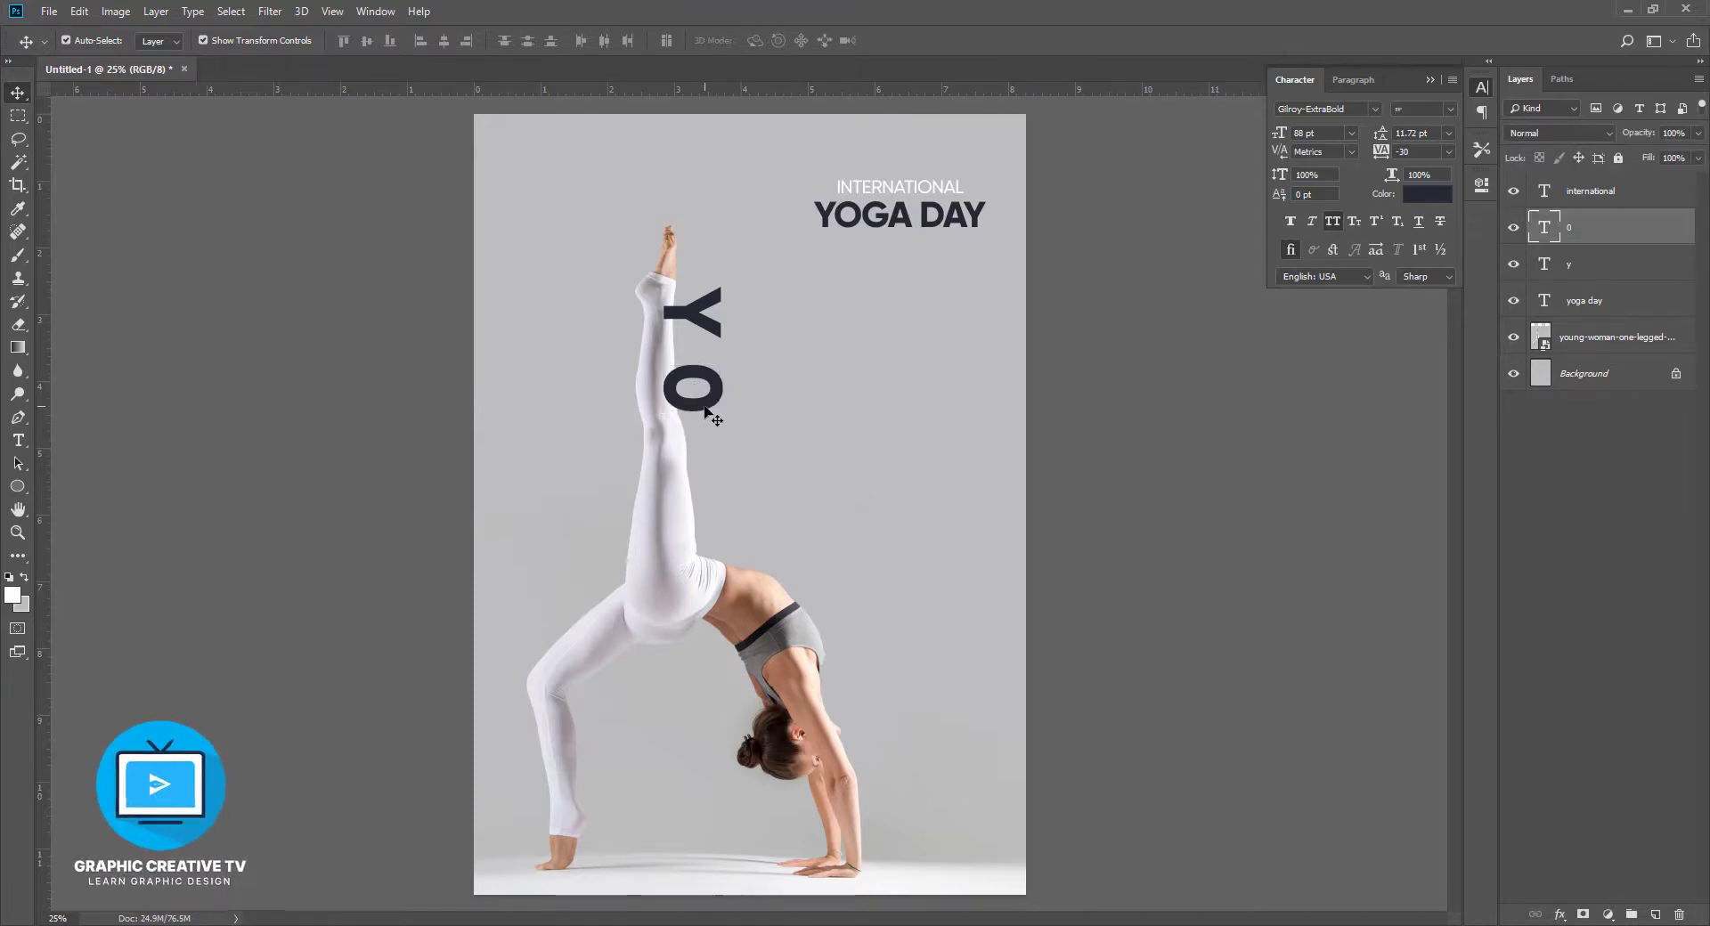
# Duplicate the sideways "0" into the empty area beside the leg and change the copy to "G"
pyautogui.moveTo(717, 415); pyautogui.dragTo(903, 498)
pyautogui.press('t')
pyautogui.click(912, 481)
pyautogui.hotkey('ctrl', 'a')
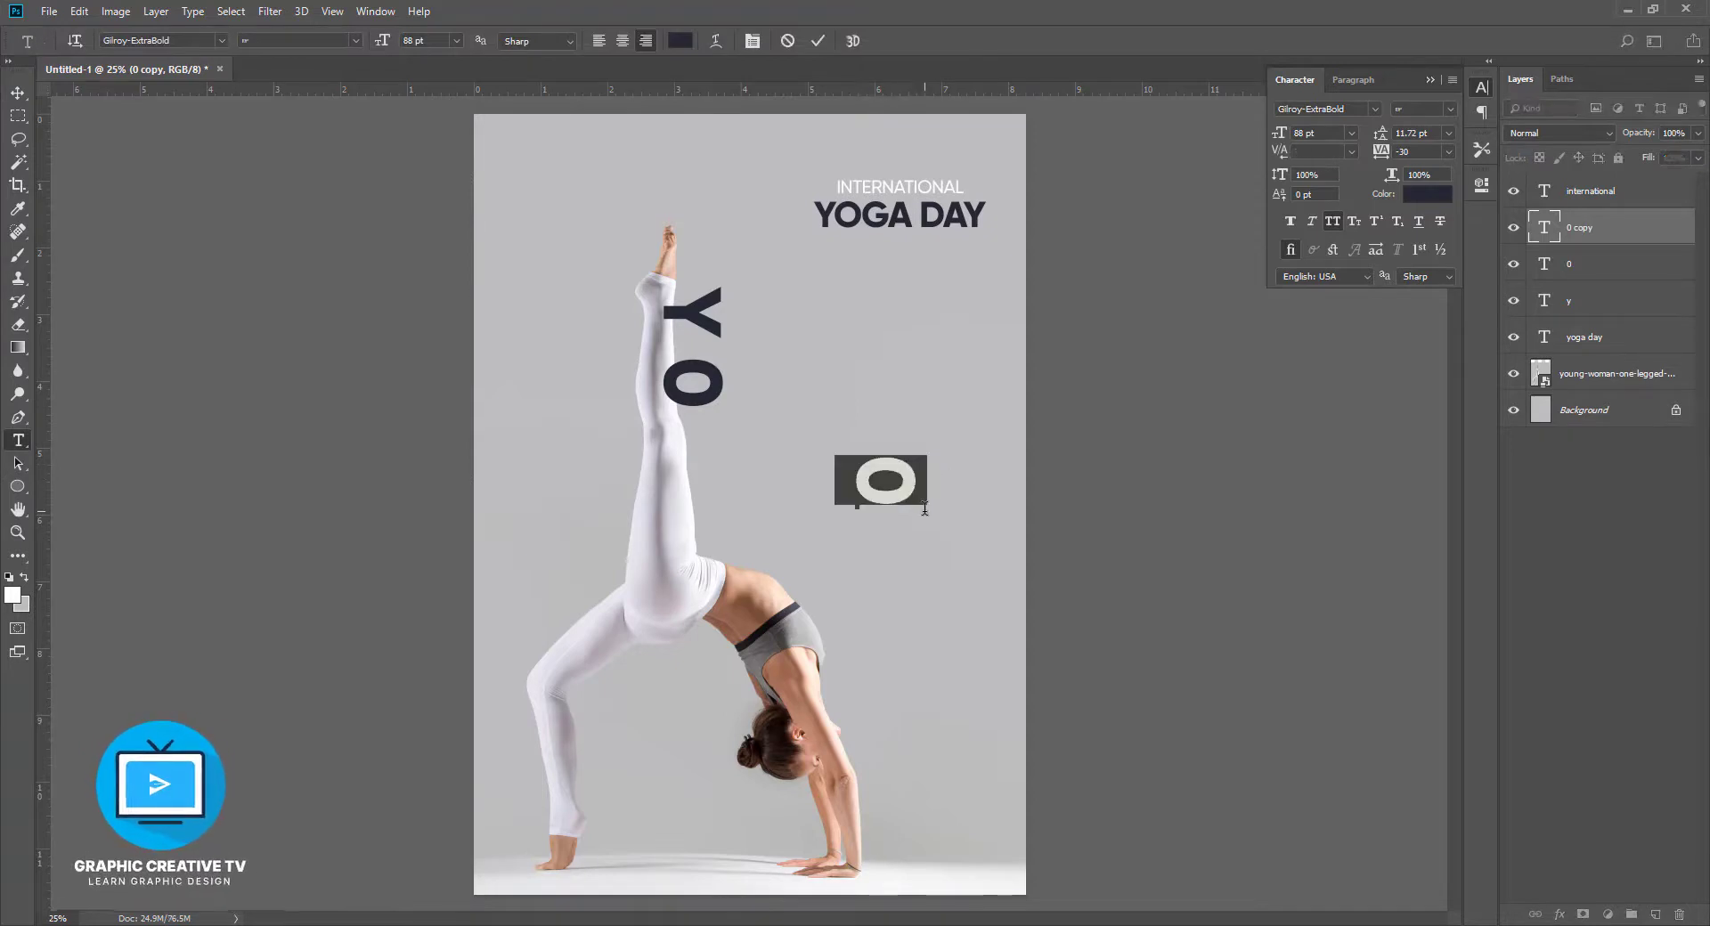
pyautogui.write('G')
pyautogui.hotkey('ctrl', 'Return')
pyautogui.press('v')
# Stack the G and a duplicate of it below the "0", and change the lower copy to "a"
pyautogui.moveTo(903, 488); pyautogui.dragTo(735, 542)
pyautogui.press('t')
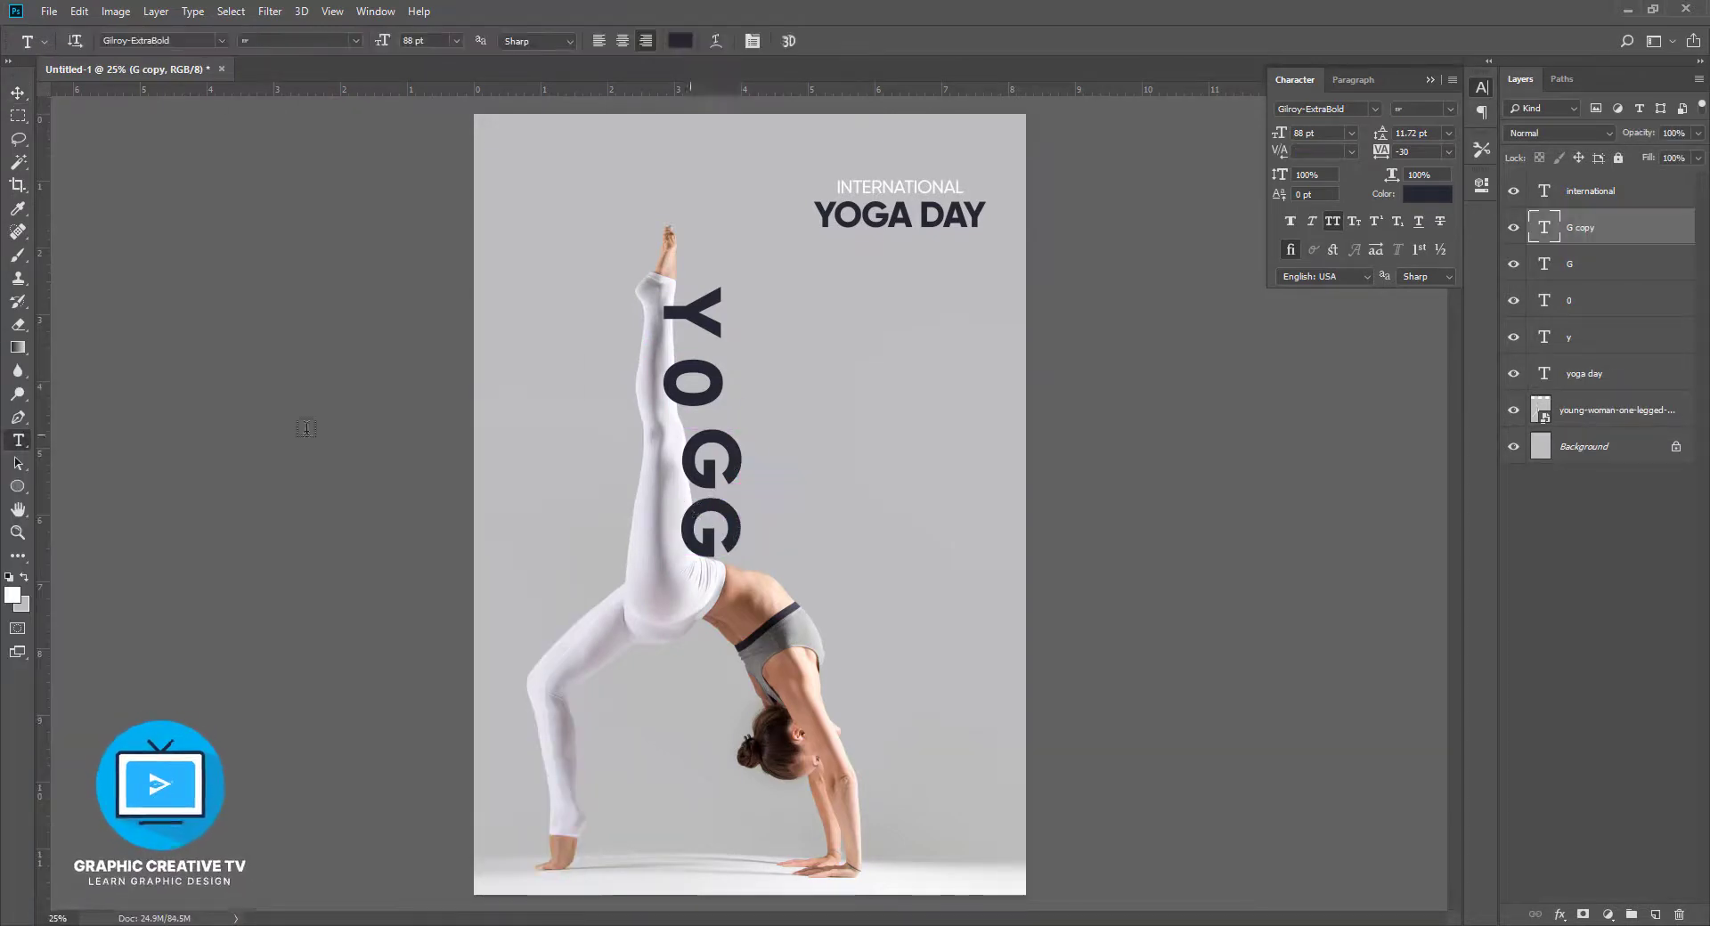
pyautogui.doubleClick(697, 514)
pyautogui.write('a')
pyautogui.click(18, 92)
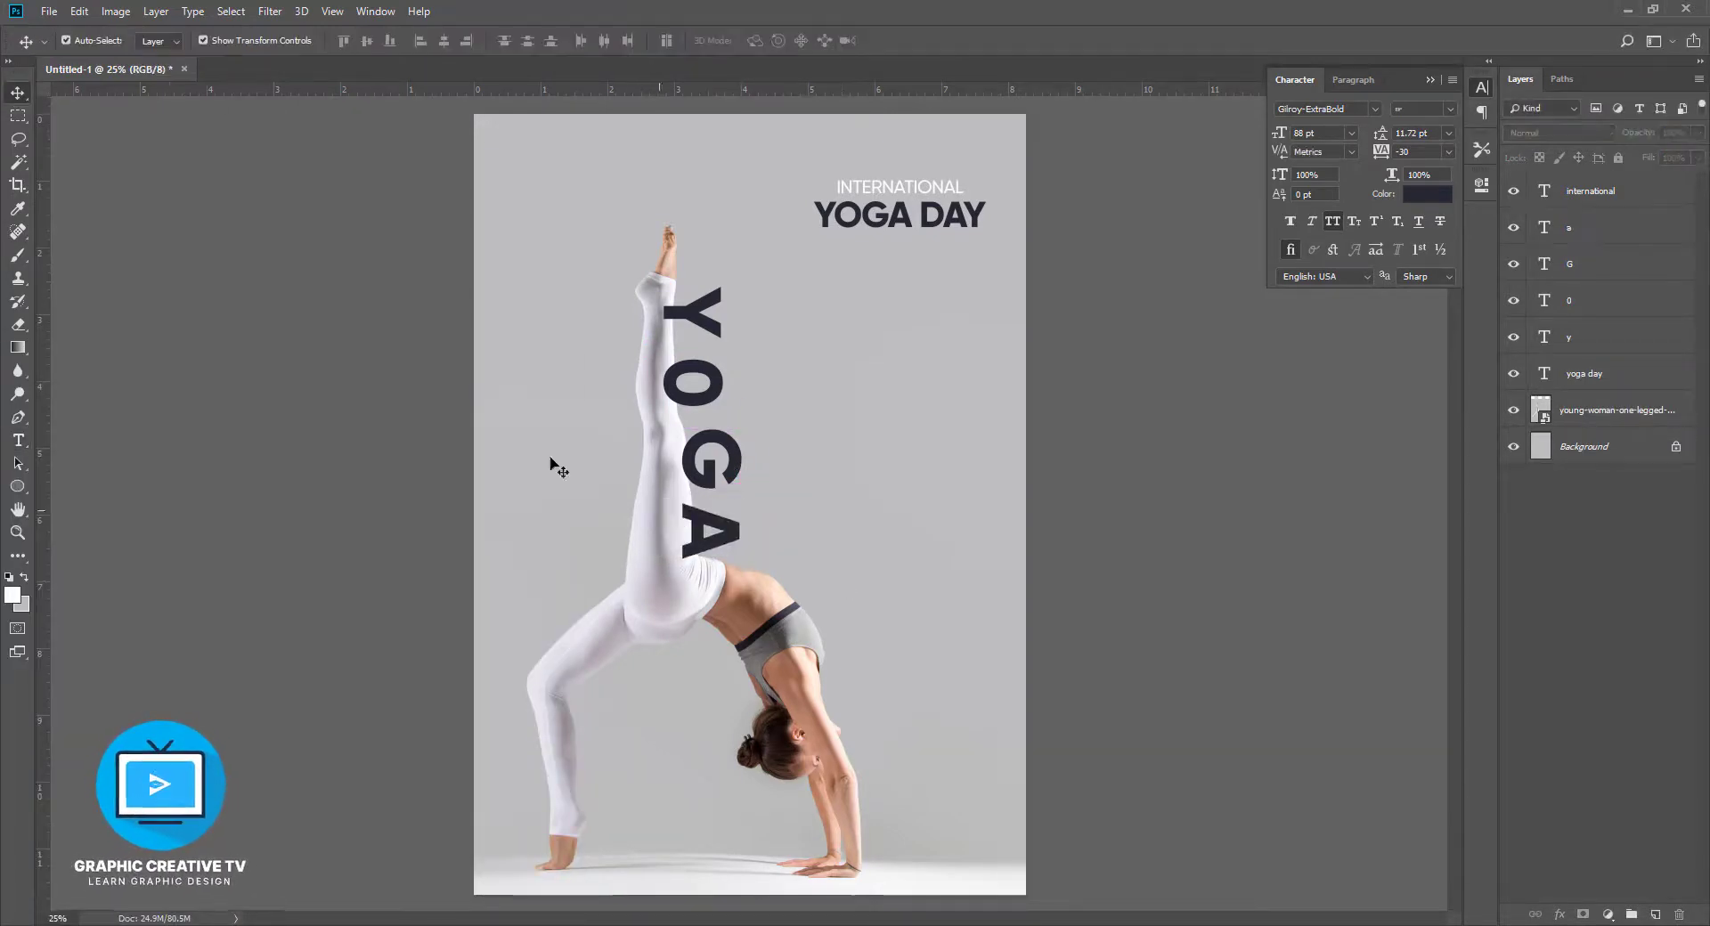
# Move the Y and O slightly up along the raised leg and shift the A slightly to the right
pyautogui.moveTo(729, 541); pyautogui.dragTo(733, 545)
pyautogui.moveTo(697, 317); pyautogui.dragTo(698, 304)
pyautogui.moveTo(705, 406); pyautogui.dragTo(710, 387)
pyautogui.hotkey('shift', 'Right')
pyautogui.hotkey('shift', 'Right')
# Nudge the G and the A upward to even out the spacing between the sideways YOGA letters
pyautogui.click(713, 477)
pyautogui.hotkey('shift', 'Up')
pyautogui.hotkey('shift', 'Up')
pyautogui.hotkey('shift', 'Up')
pyautogui.hotkey('shift', 'Up')
pyautogui.hotkey('shift', 'Up')
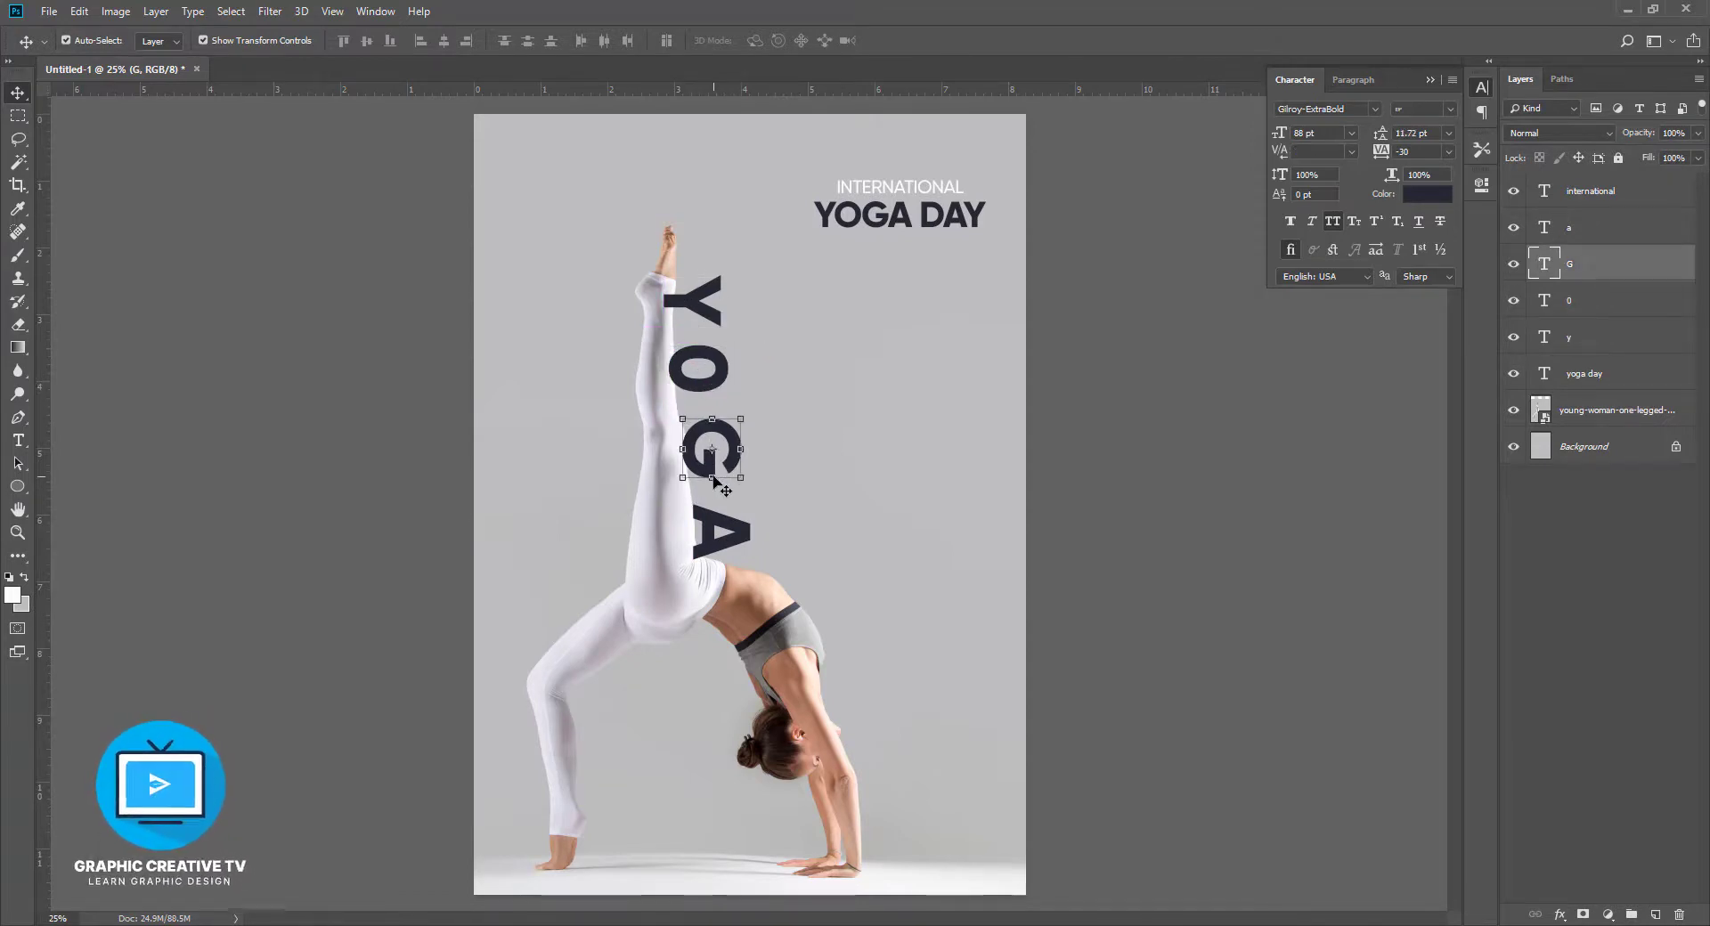
pyautogui.click(730, 557)
pyautogui.hotkey('shift', 'Up')
pyautogui.hotkey('shift', 'Up')
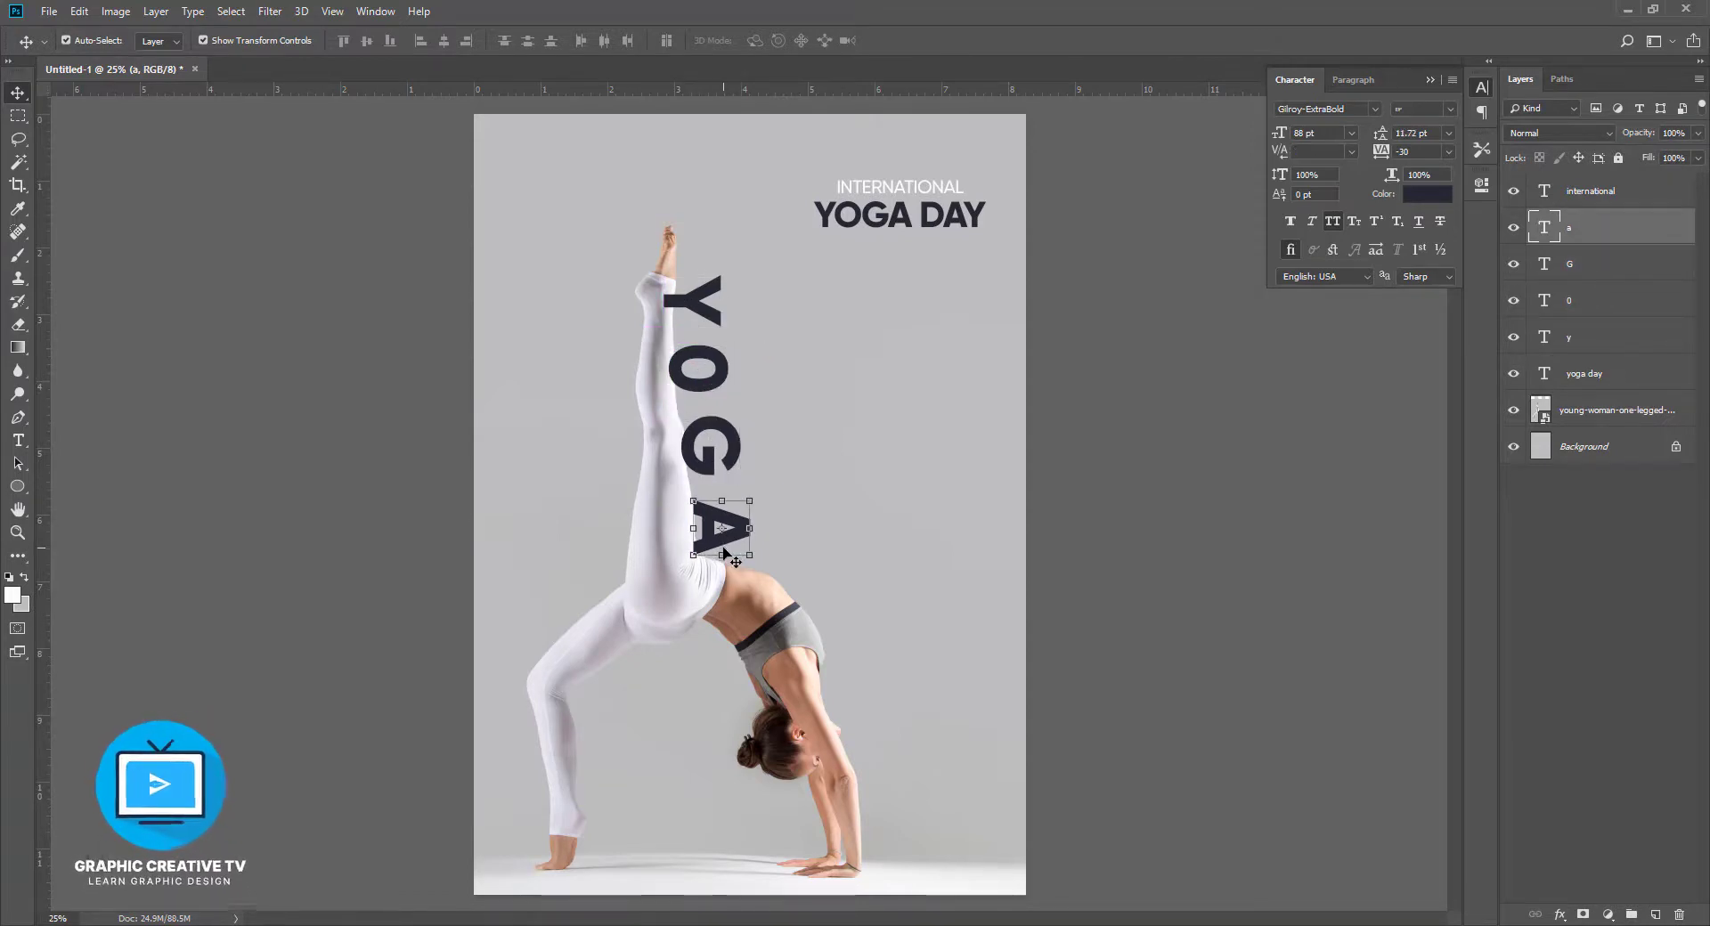
pyautogui.click(710, 432)
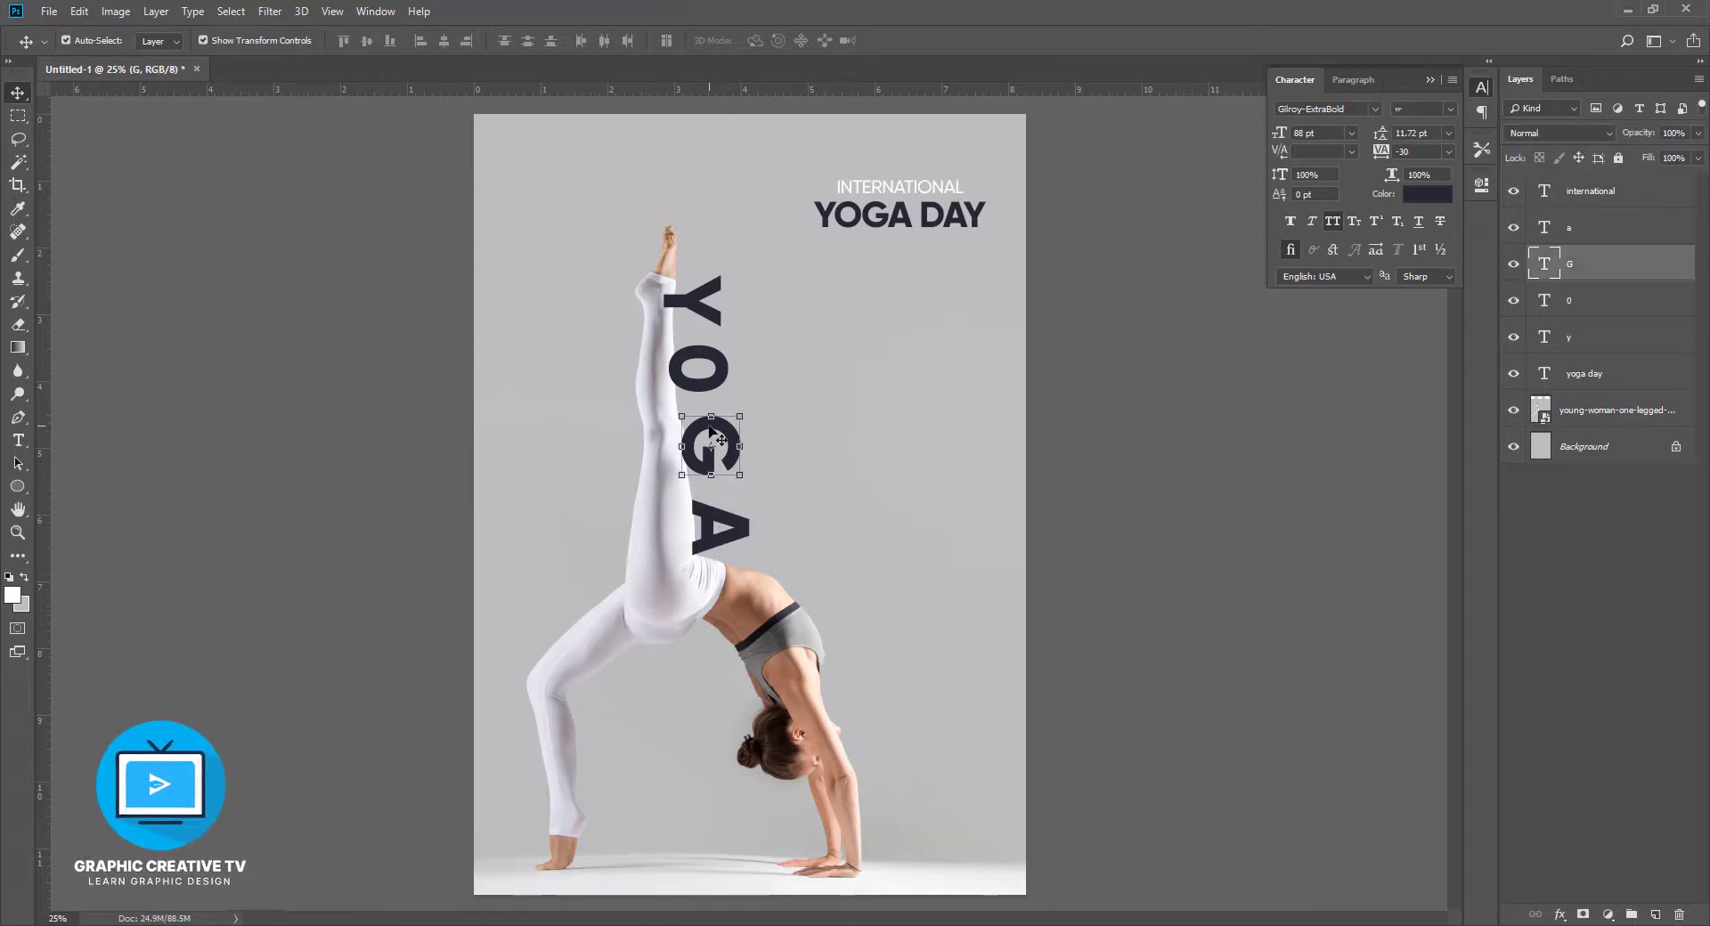
pyautogui.click(895, 400)
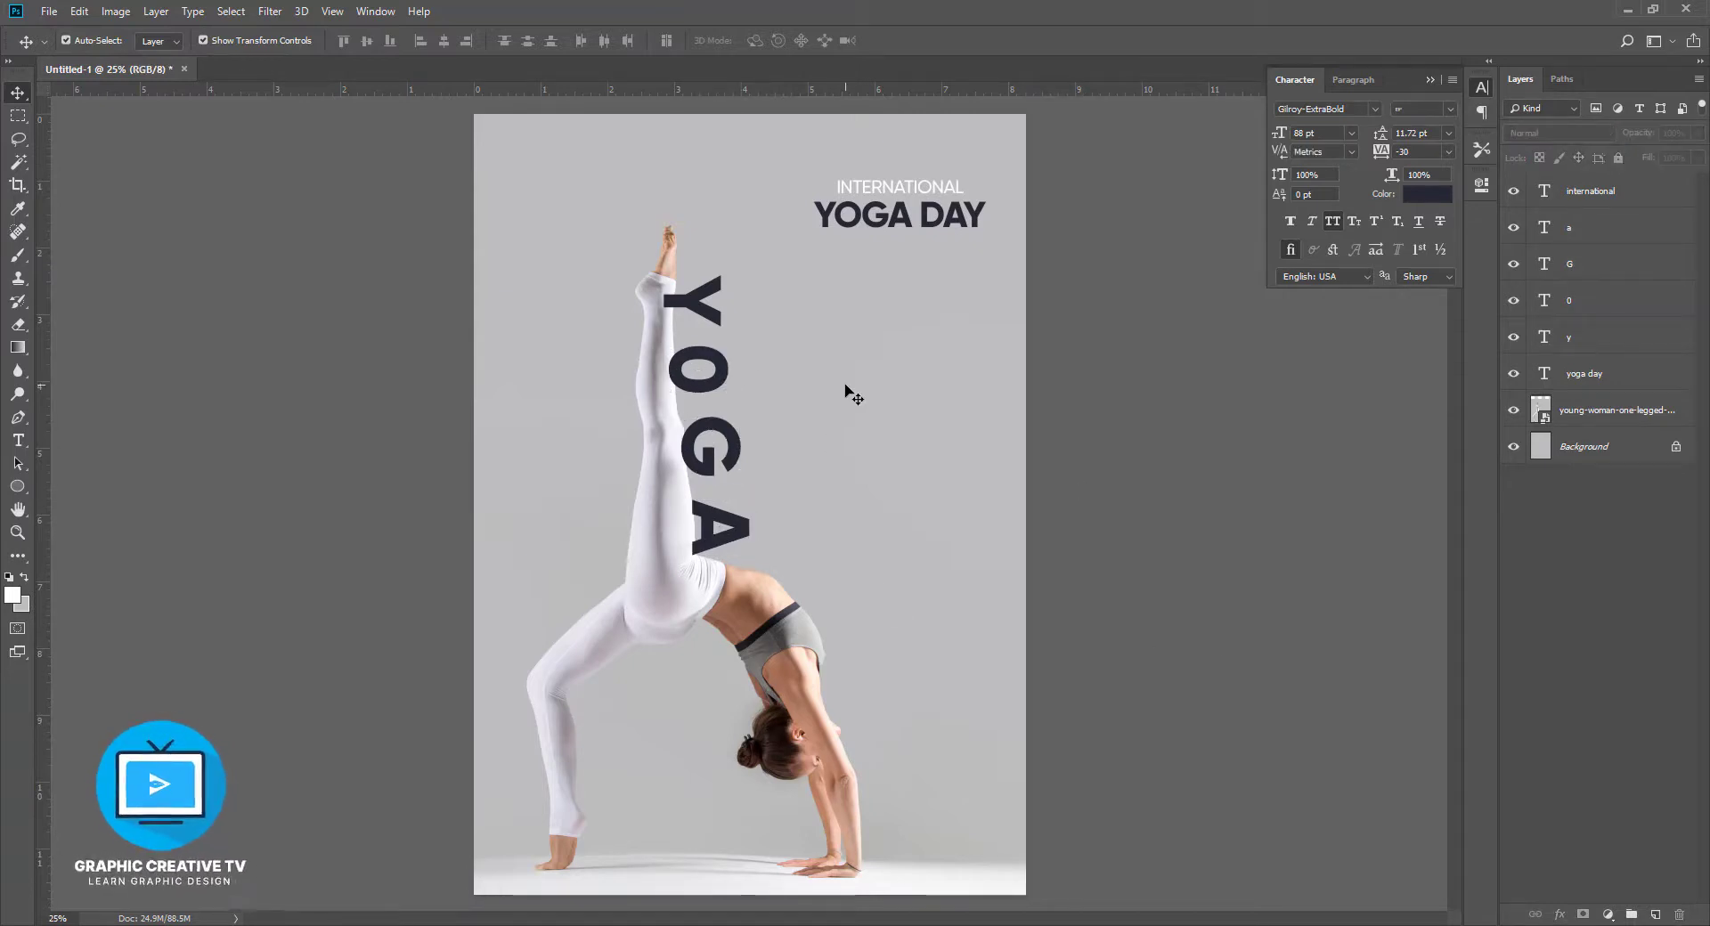
# Rasterize the A and G text layers
pyautogui.hotkey('ctrl', '+')
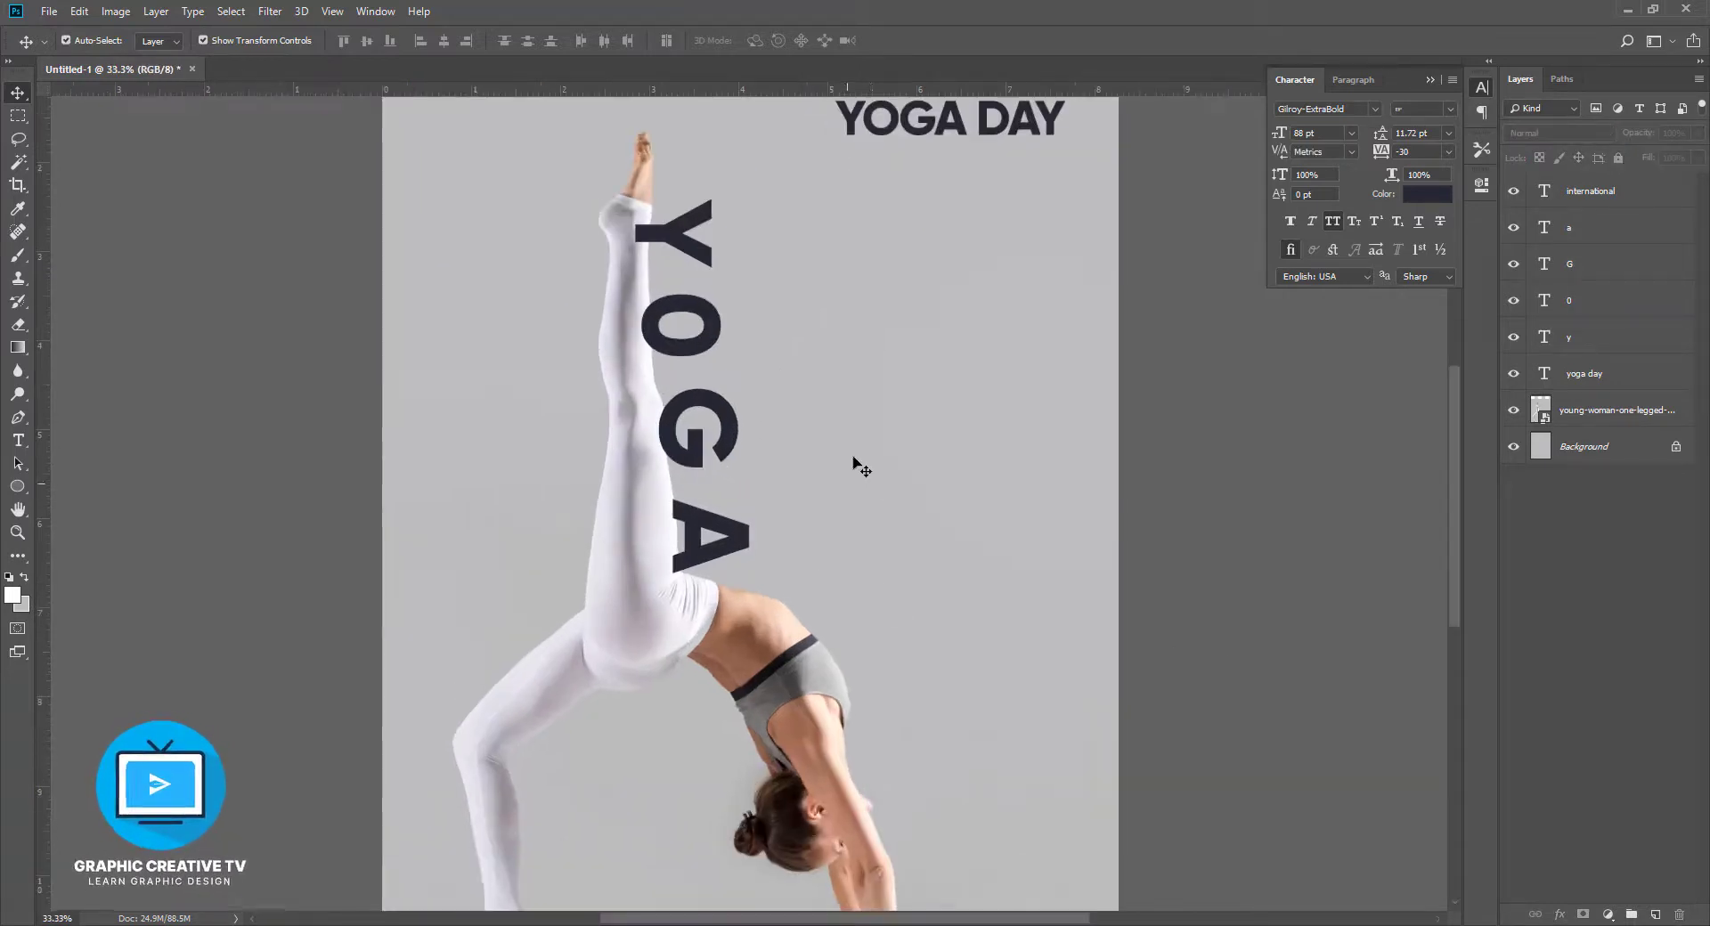
pyautogui.click(730, 534)
pyautogui.rightClick(730, 534)
pyautogui.rightClick(1574, 227)
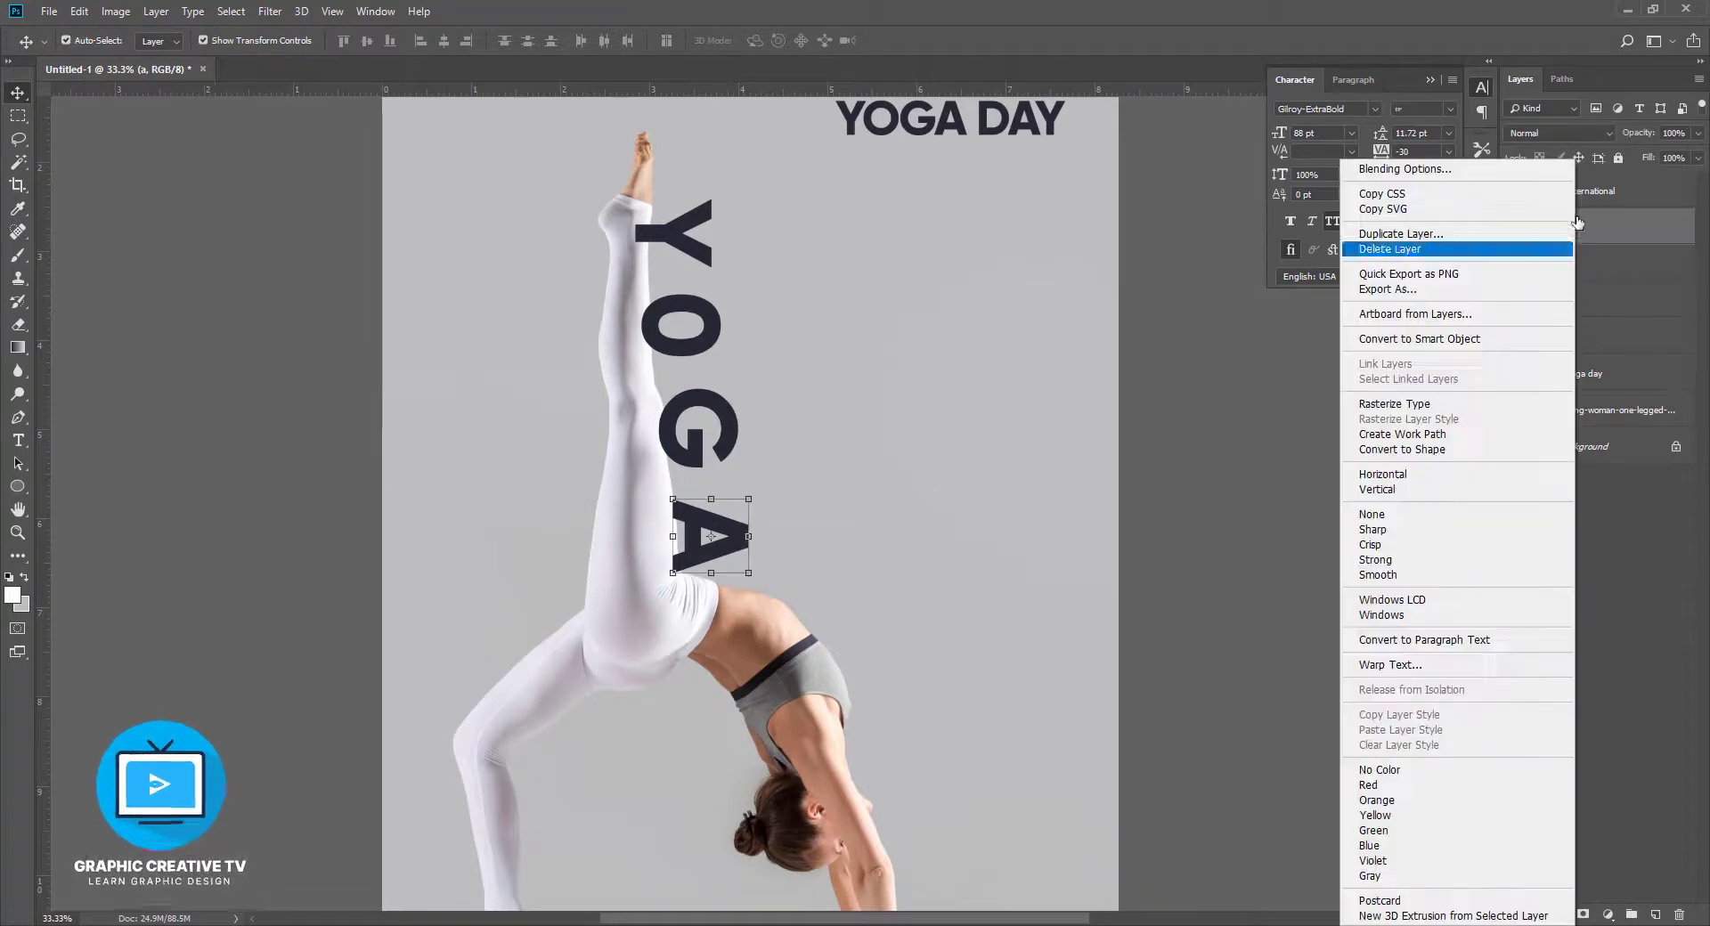
pyautogui.click(1422, 405)
pyautogui.click(1600, 260)
pyautogui.rightClick(1600, 259)
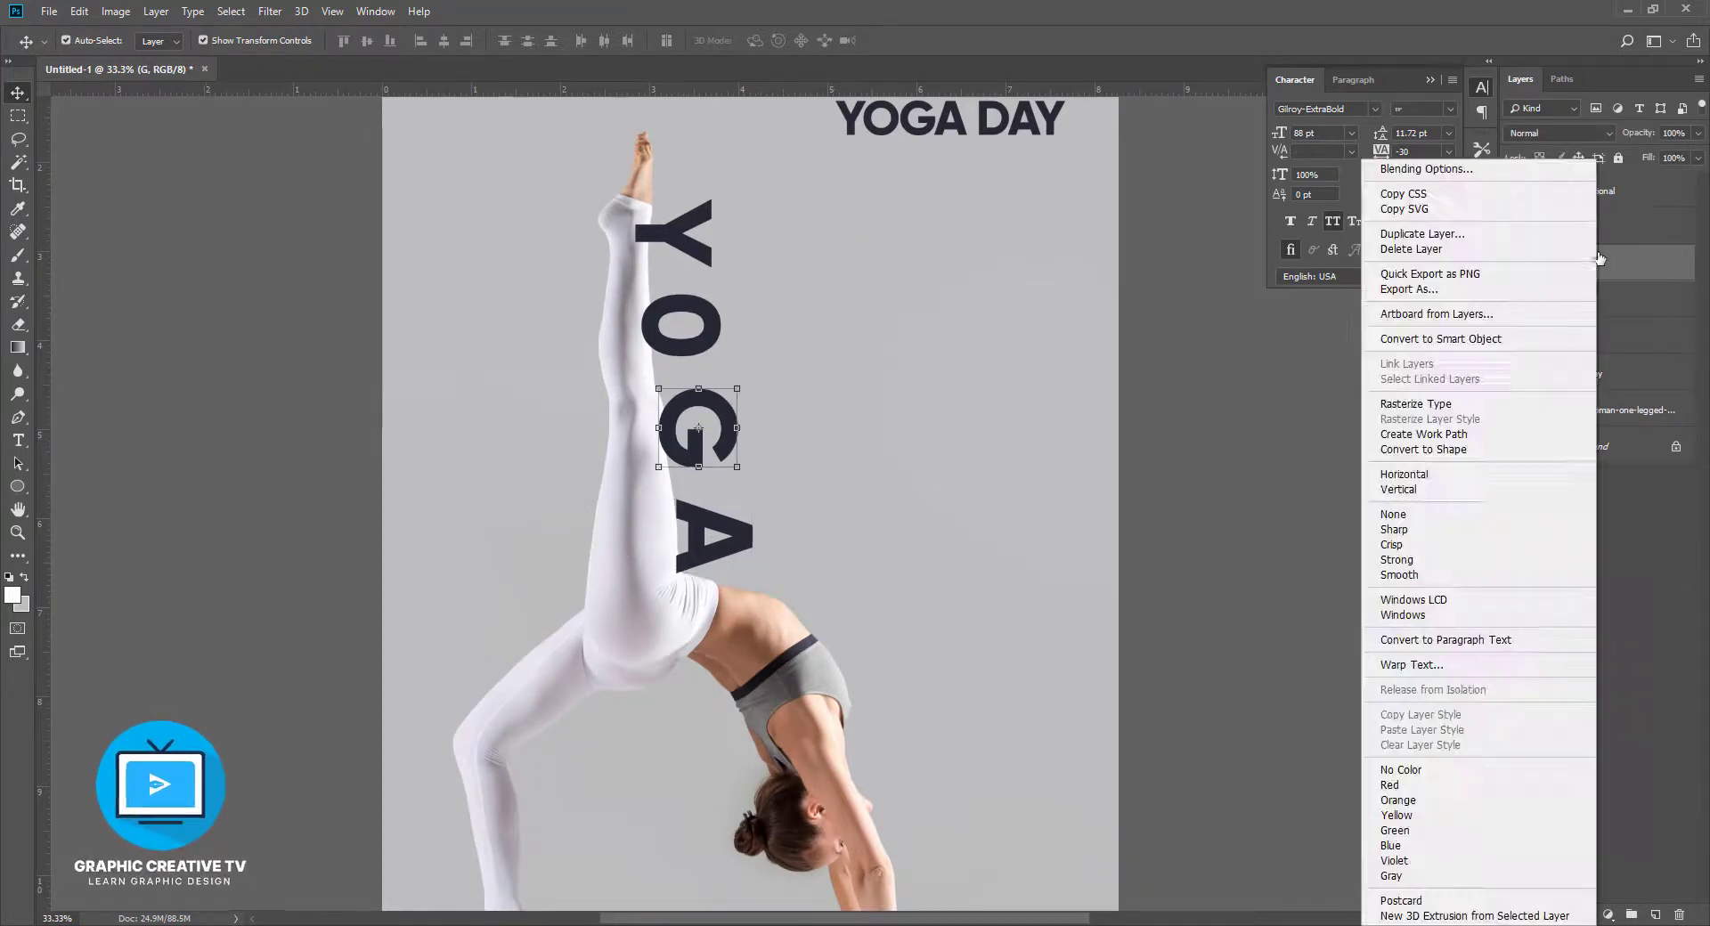
pyautogui.click(1423, 405)
# Lower the G layer's opacity to 21% and add a layer mask to it
pyautogui.hotkey('ctrl', '+')
pyautogui.hotkey('ctrl', '+')
pyautogui.hotkey('ctrl', '+')
pyautogui.hotkey('ctrl', '+')
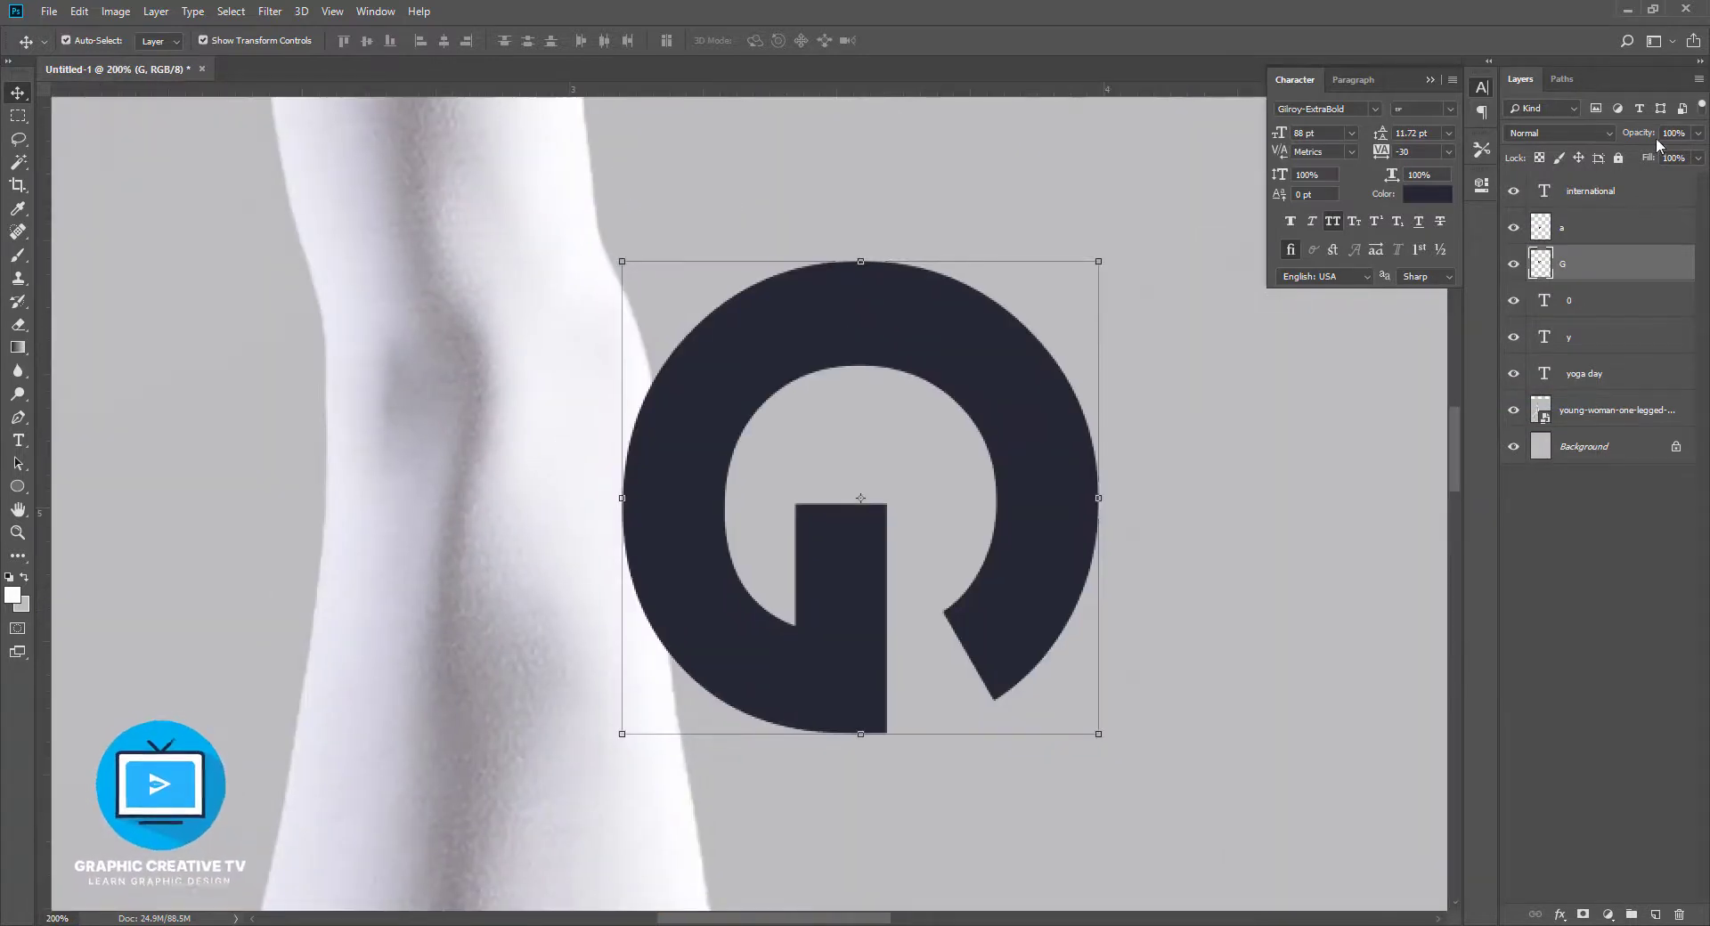
pyautogui.click(1697, 133)
pyautogui.moveTo(1697, 152); pyautogui.dragTo(1635, 158)
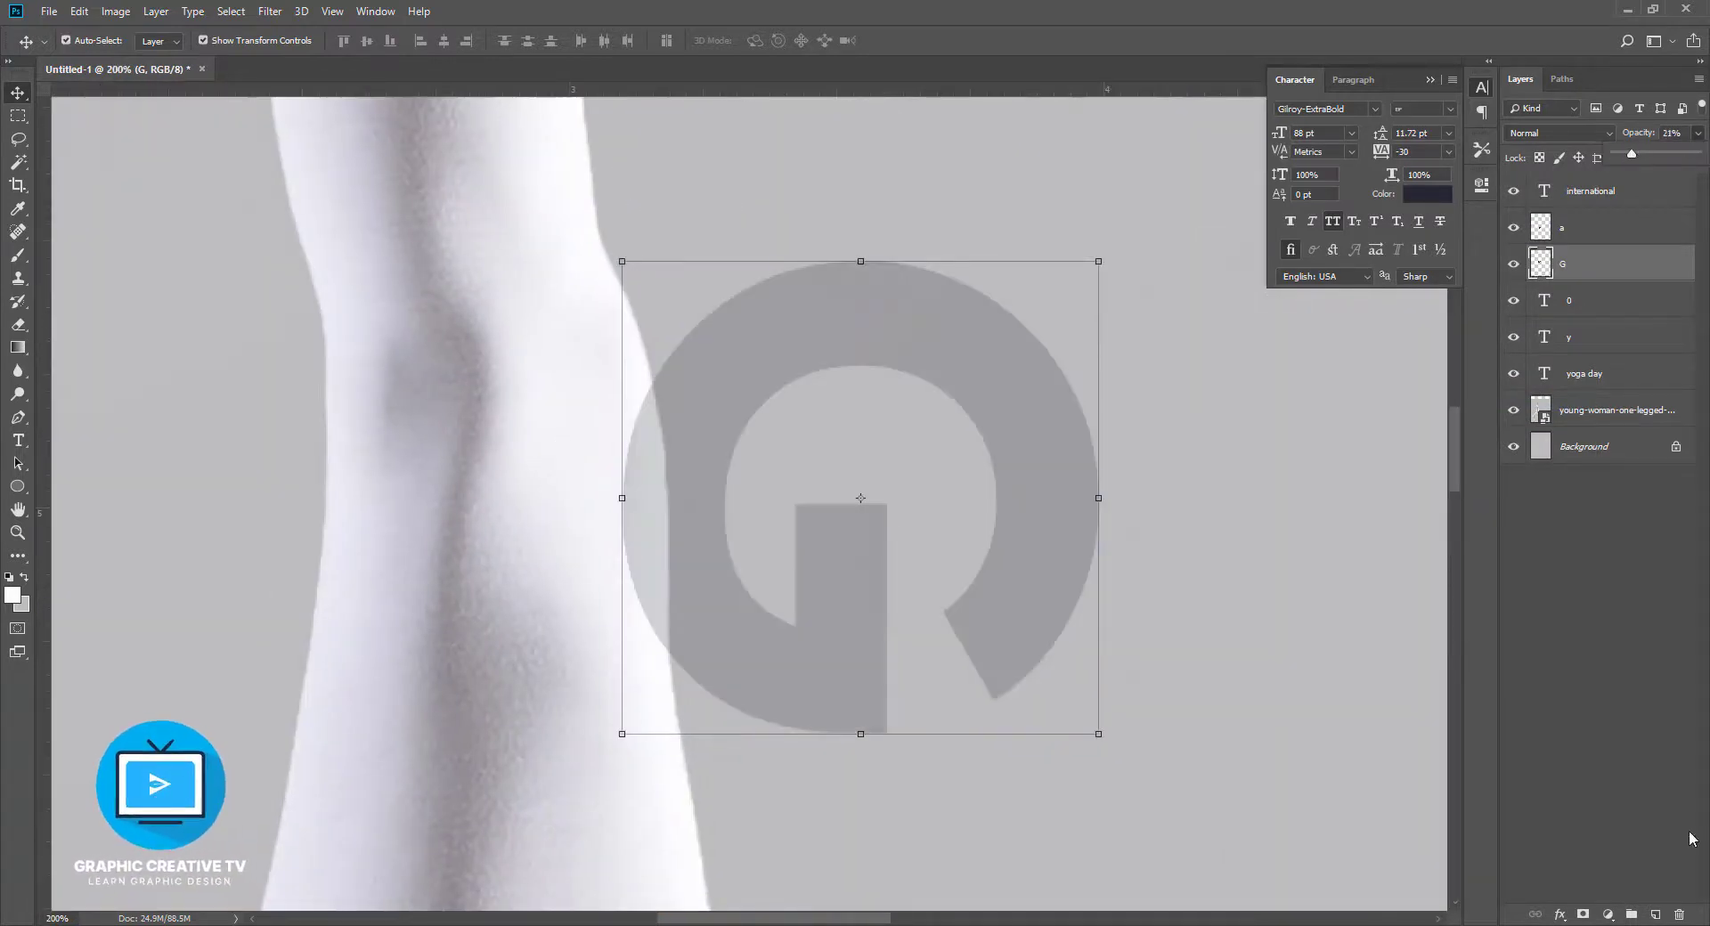
pyautogui.click(1583, 915)
# Paint black on the G's mask to hide the part overlapping the leg, and restore the layer's opacity to 100%
pyautogui.click(17, 254)
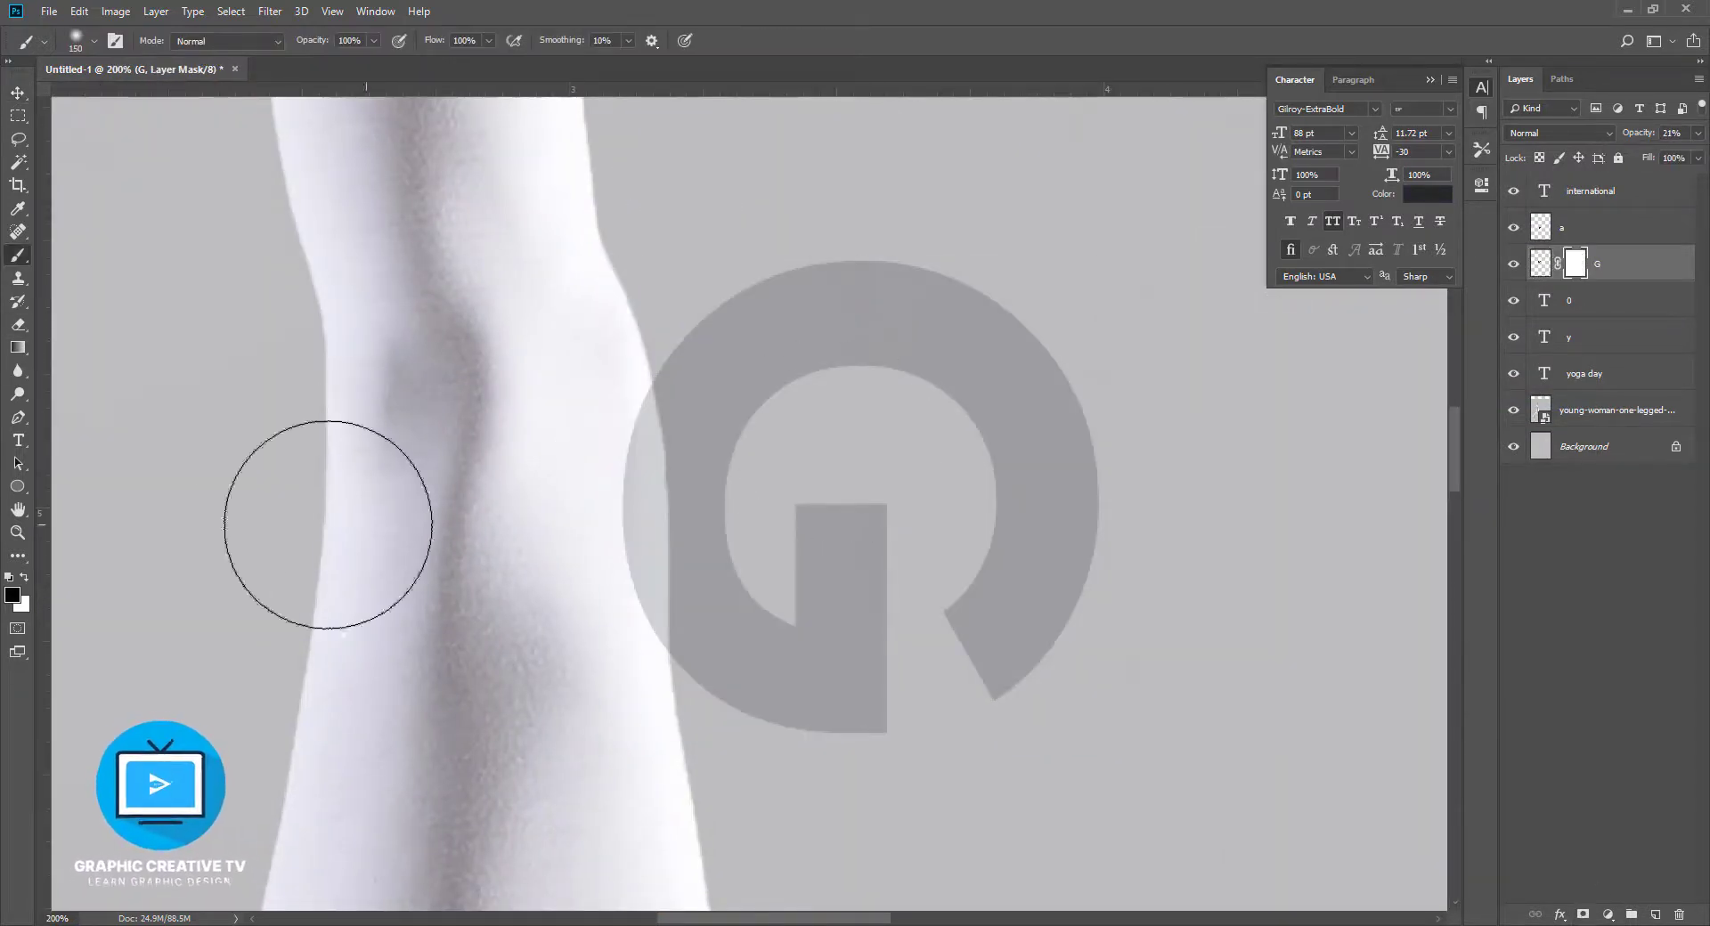
pyautogui.moveTo(630, 418)
pyautogui.mouseDown()
pyautogui.moveTo(635, 548)
pyautogui.moveTo(635, 453)
pyautogui.mouseUp()
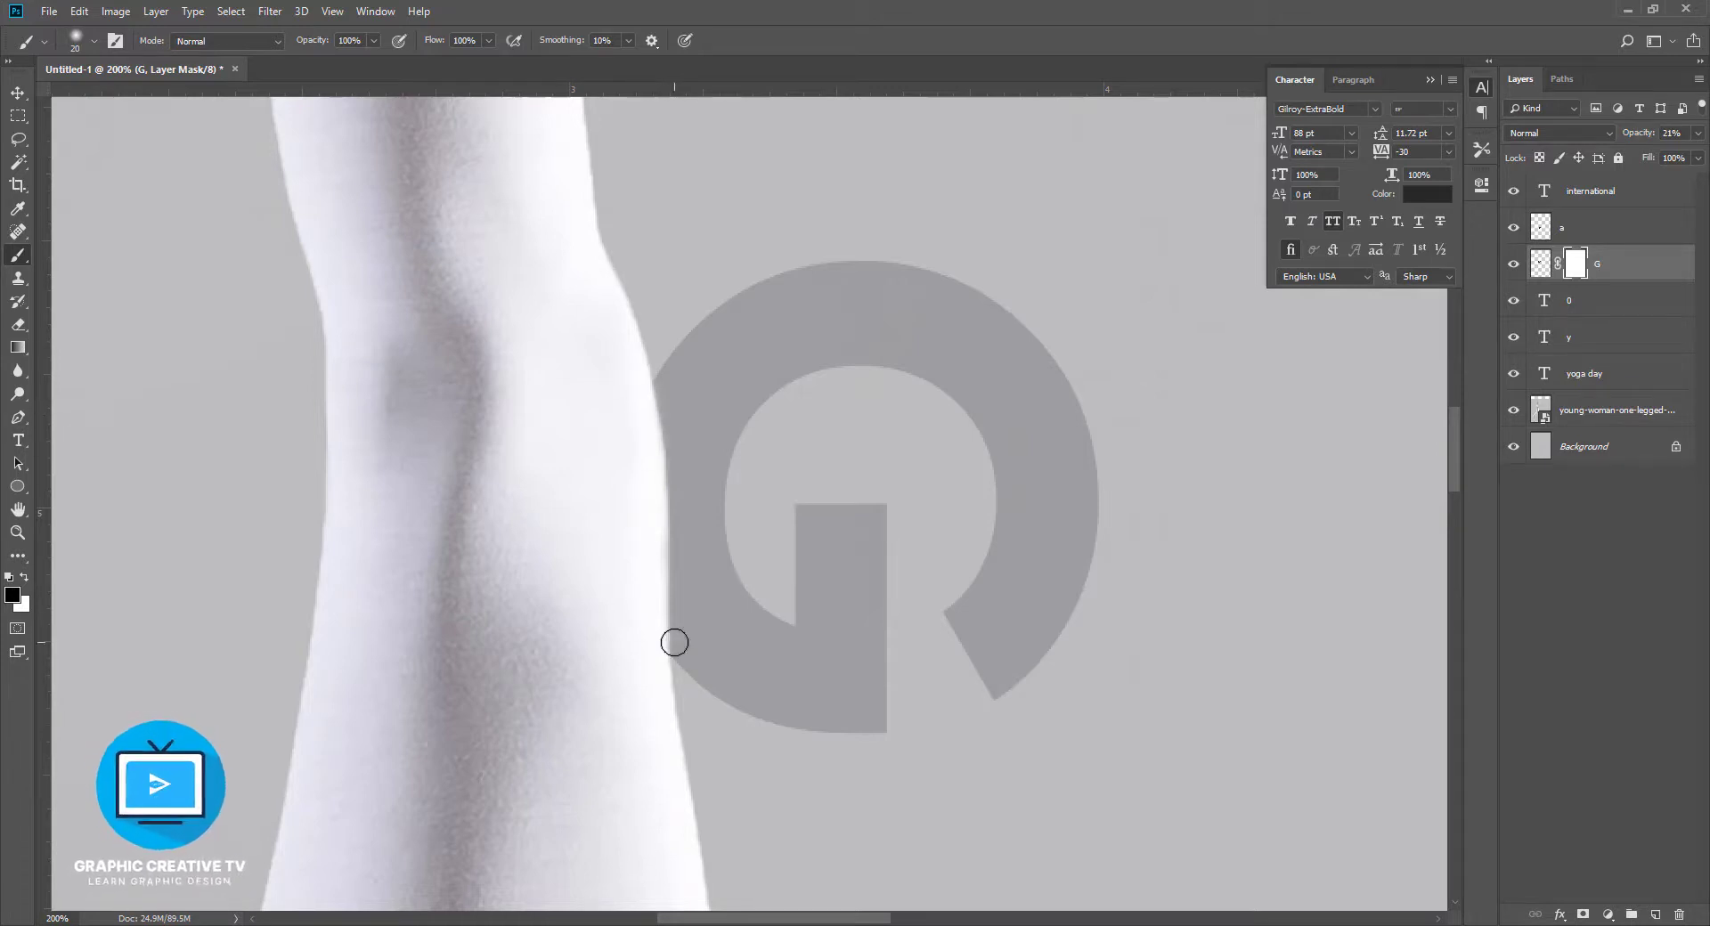
pyautogui.hotkey('ctrl', '-')
pyautogui.hotkey('ctrl', '-')
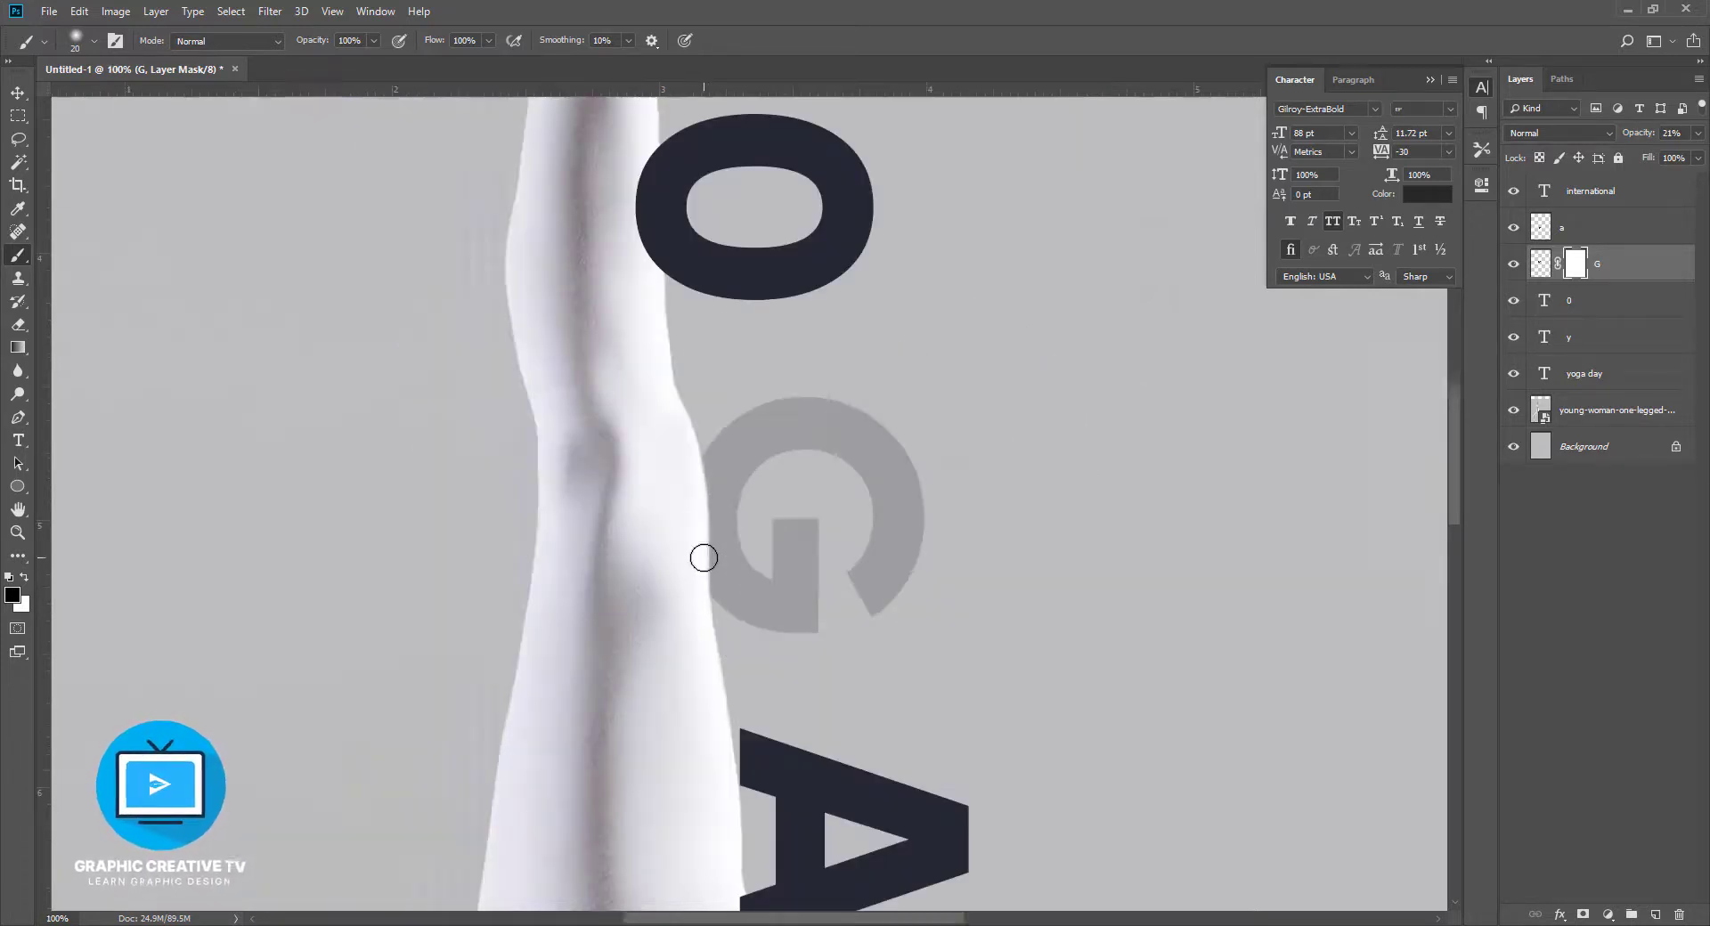
pyautogui.moveTo(1631, 159); pyautogui.dragTo(1696, 158)
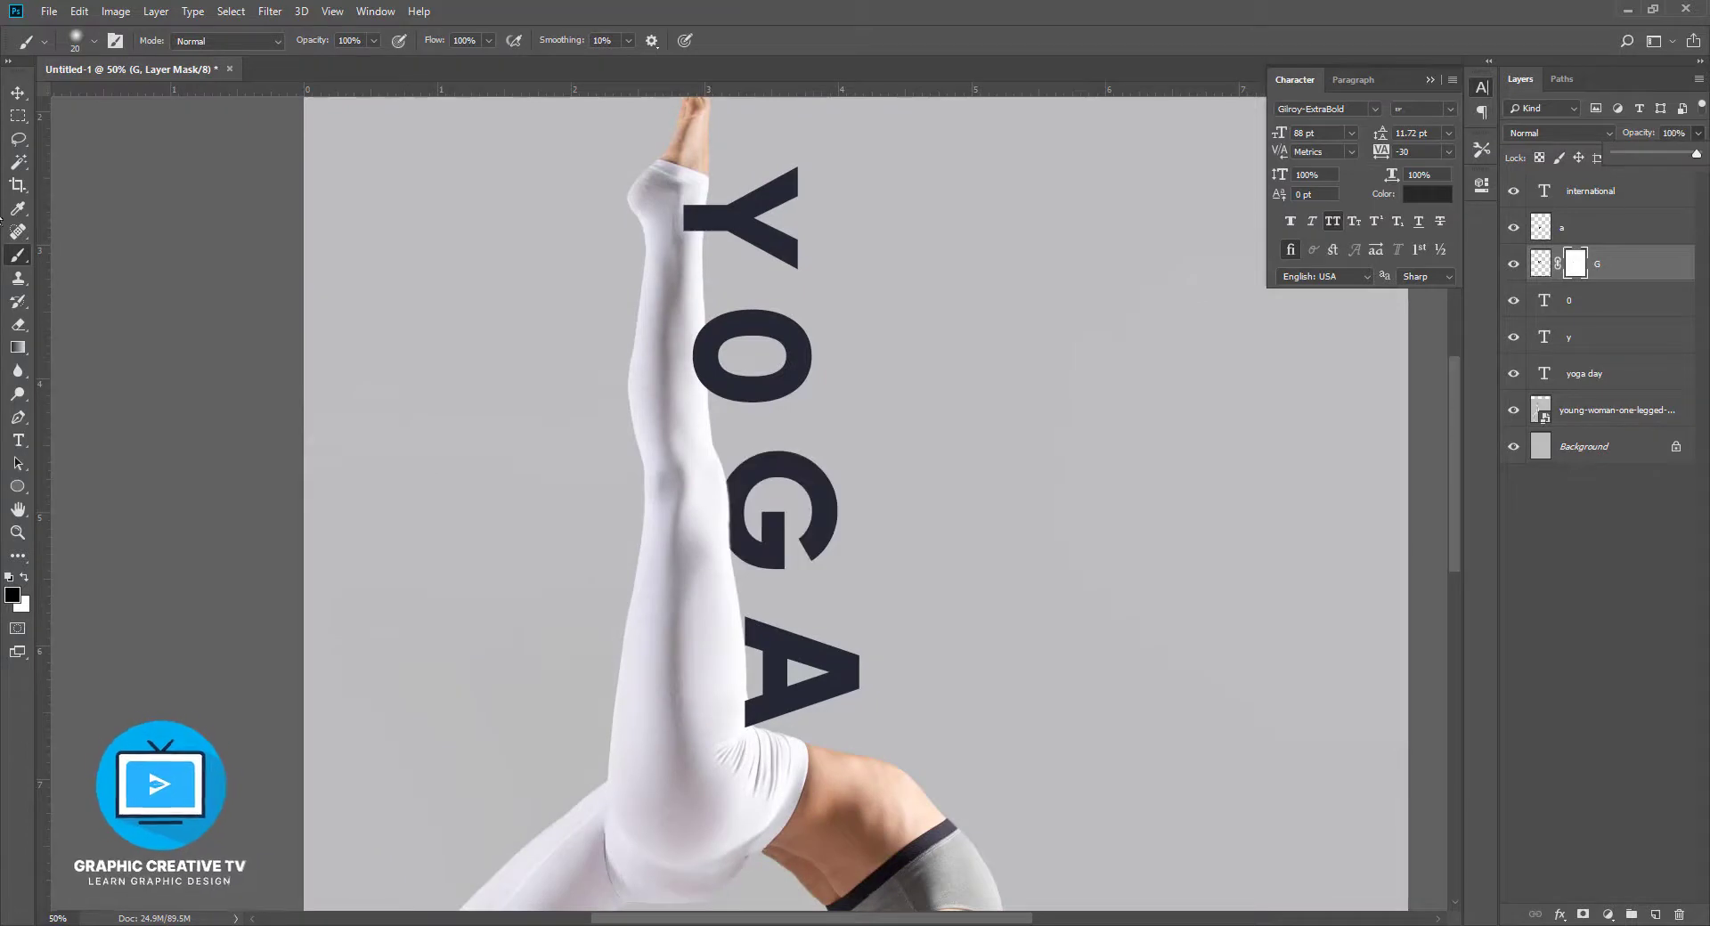
# Add a soft drop shadow to the G with 29% opacity, 0% spread and a size of 27 px
pyautogui.press('v')
pyautogui.click(920, 595)
pyautogui.click(1541, 265)
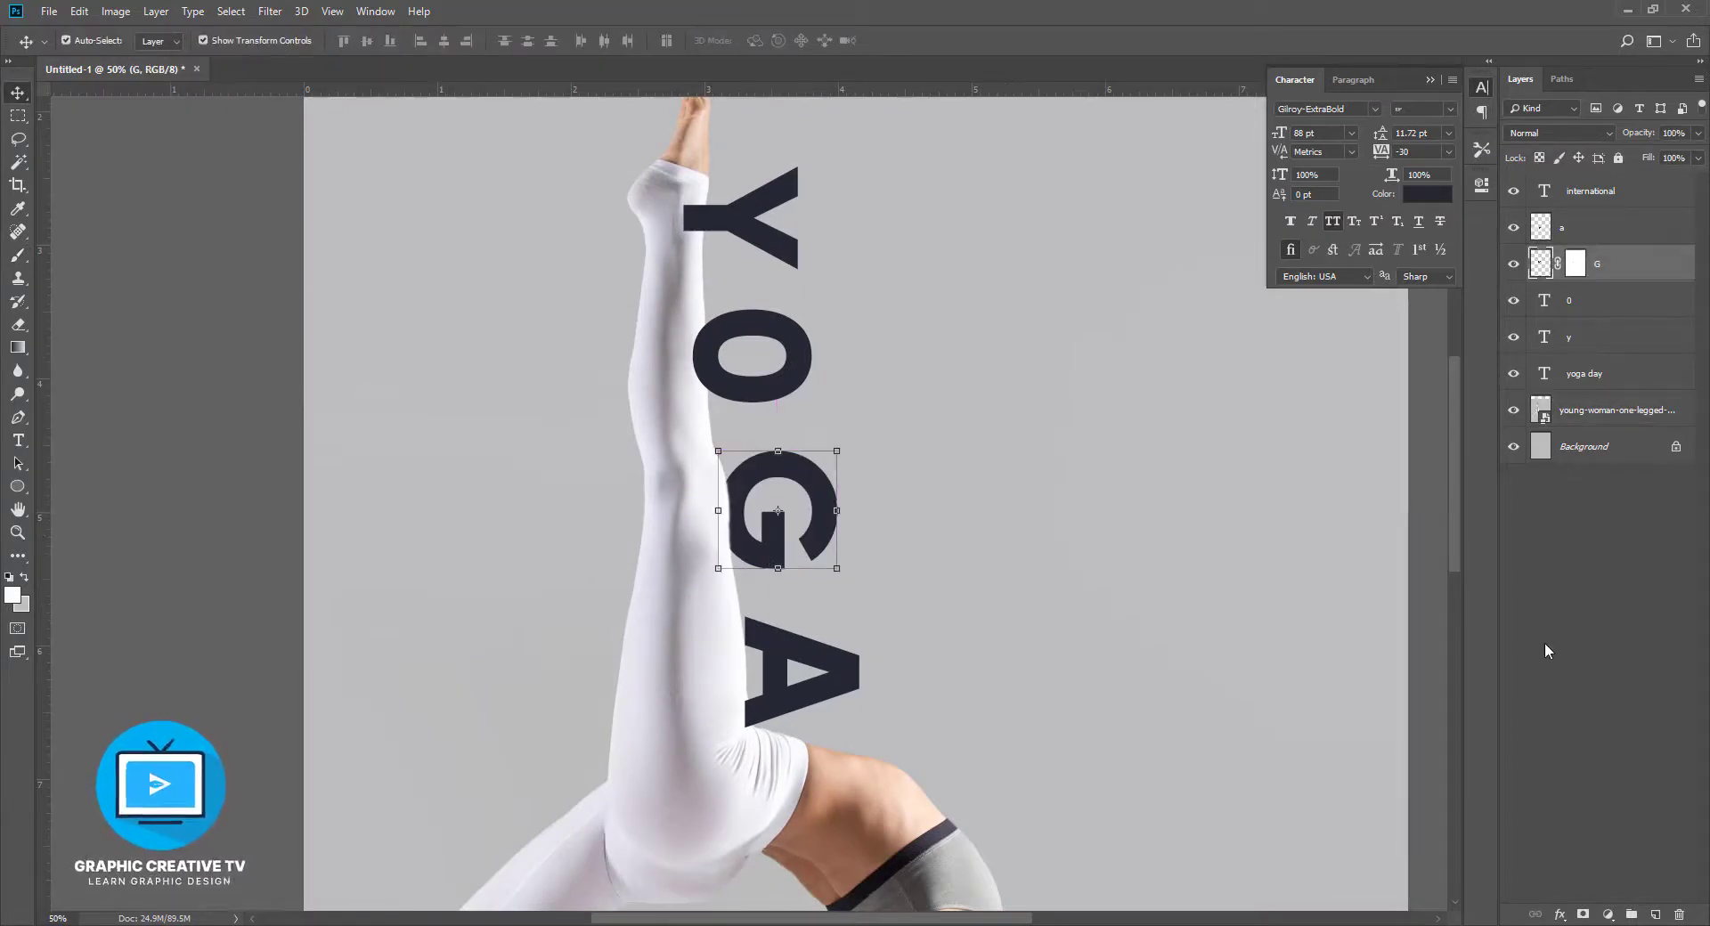
pyautogui.click(1559, 914)
pyautogui.click(1577, 907)
pyautogui.moveTo(817, 559); pyautogui.dragTo(821, 555)
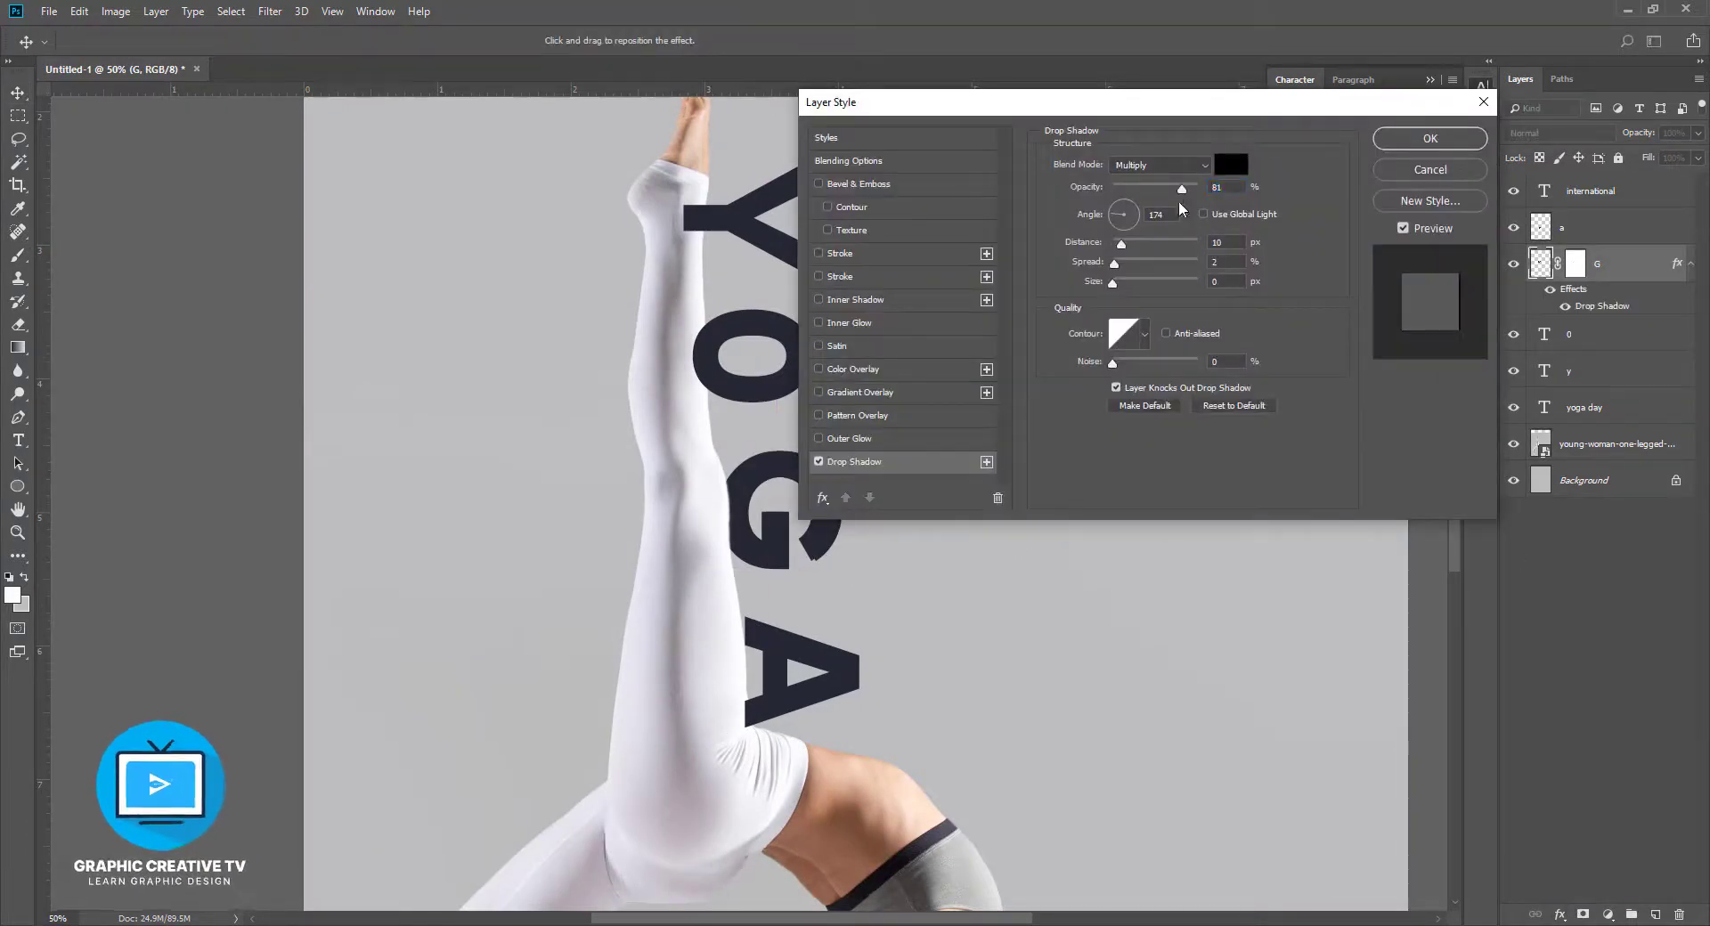
pyautogui.moveTo(1180, 191); pyautogui.dragTo(1138, 190)
pyautogui.moveTo(1112, 283)
pyautogui.mouseDown()
pyautogui.moveTo(1127, 283)
pyautogui.moveTo(1112, 263)
pyautogui.mouseUp()
pyautogui.press('Return')
# Nudge the Y slightly to the right so that less of its stem overlaps the leg
pyautogui.scroll(3, 1042, 609)
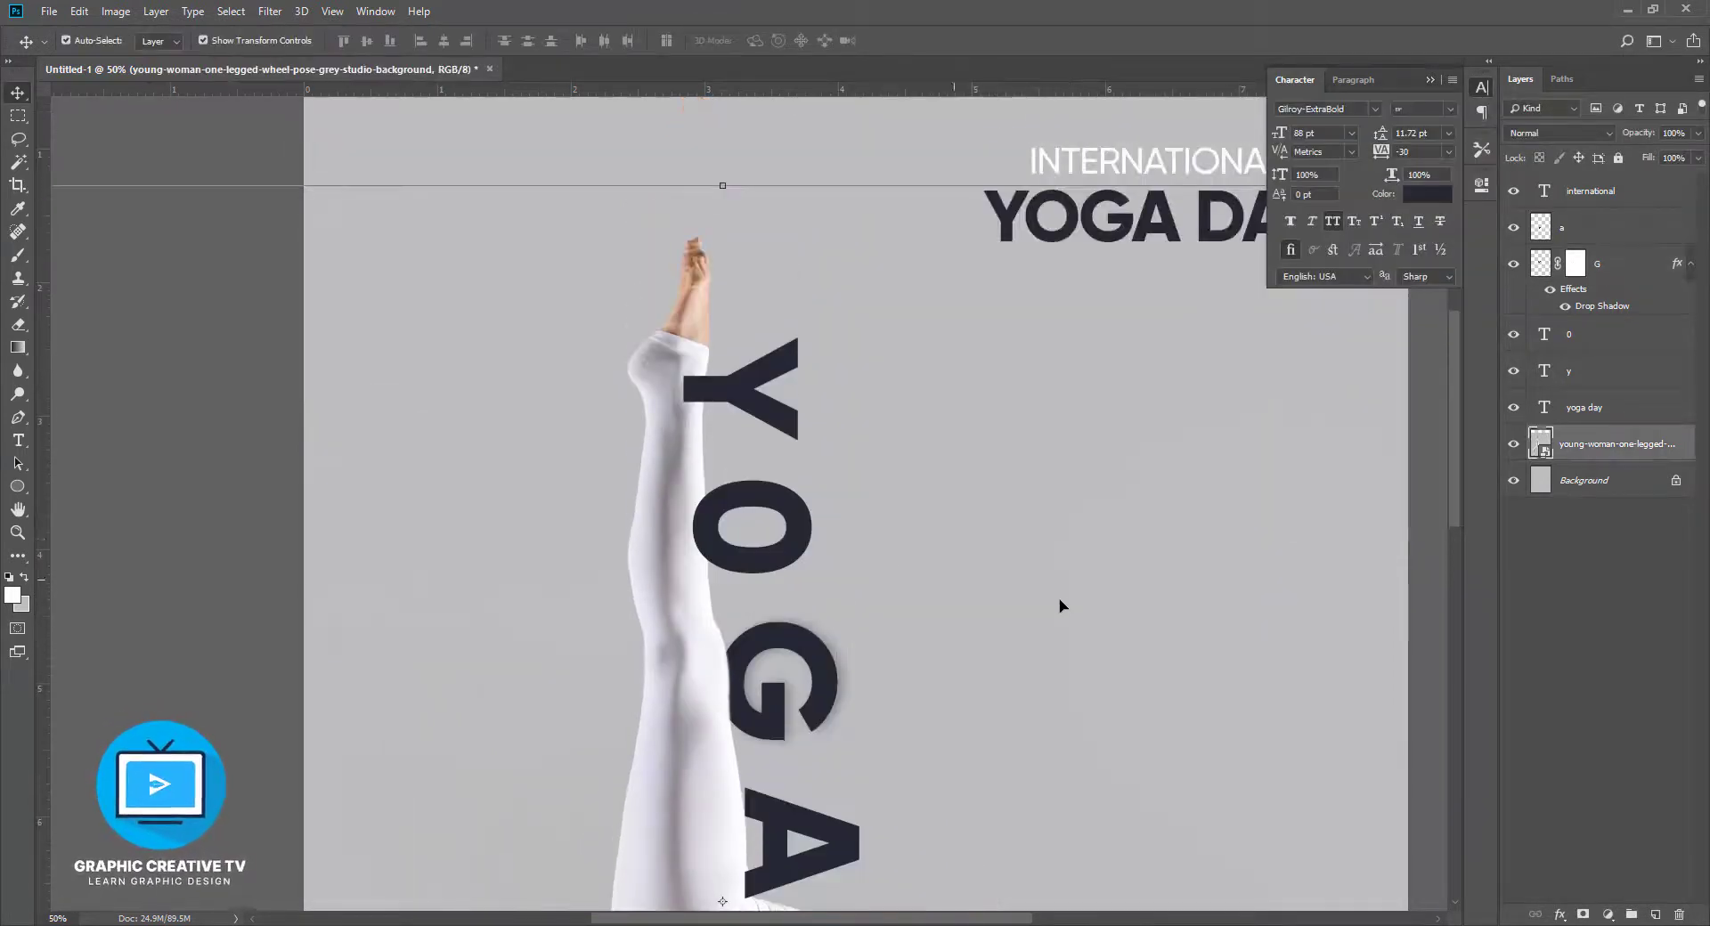
pyautogui.click(804, 541)
pyautogui.click(1617, 374)
pyautogui.press('Right')
pyautogui.press('Right')
pyautogui.press('Right')
pyautogui.press('Right')
pyautogui.press('Right')
pyautogui.press('Right')
pyautogui.press('Right')
pyautogui.press('Right')
pyautogui.press('Right')
pyautogui.press('Right')
pyautogui.press('Right')
pyautogui.press('Right')
pyautogui.press('Right')
pyautogui.press('Right')
pyautogui.press('Right')
pyautogui.press('Right')
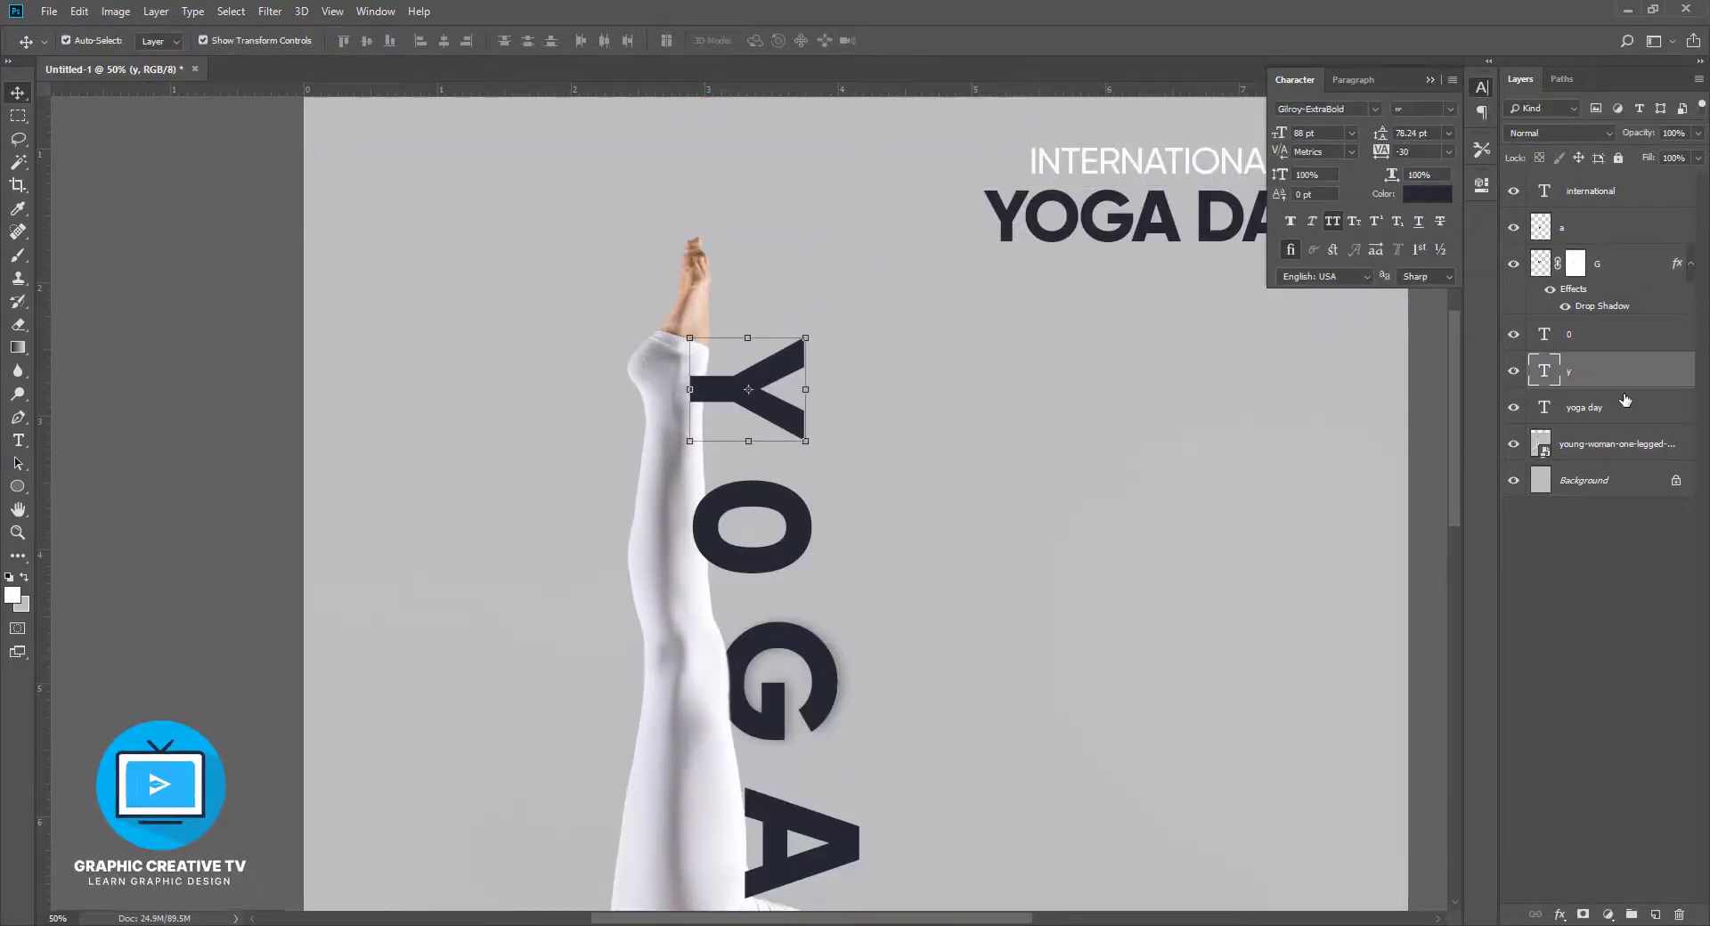
# Rasterize the Y text layer and add a layer mask to it
pyautogui.rightClick(1594, 375)
pyautogui.click(1425, 431)
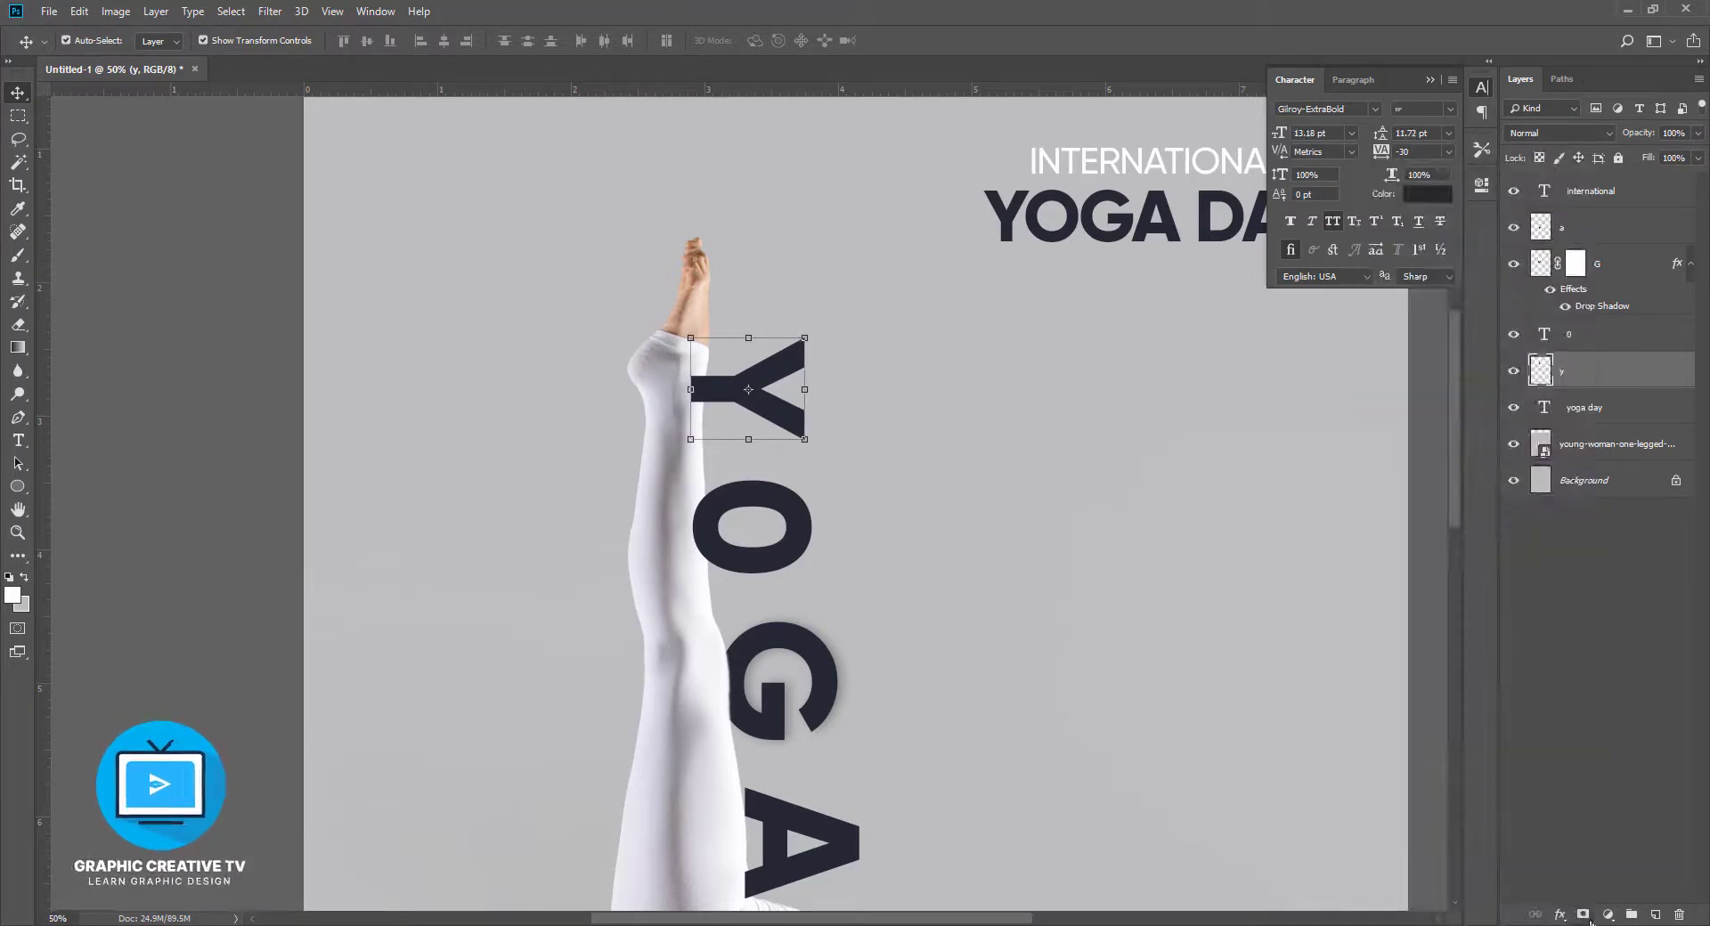
pyautogui.click(1582, 914)
# Choose a hard round brush tip at size 20 and lower the Y layer's opacity to 28%
pyautogui.press('b')
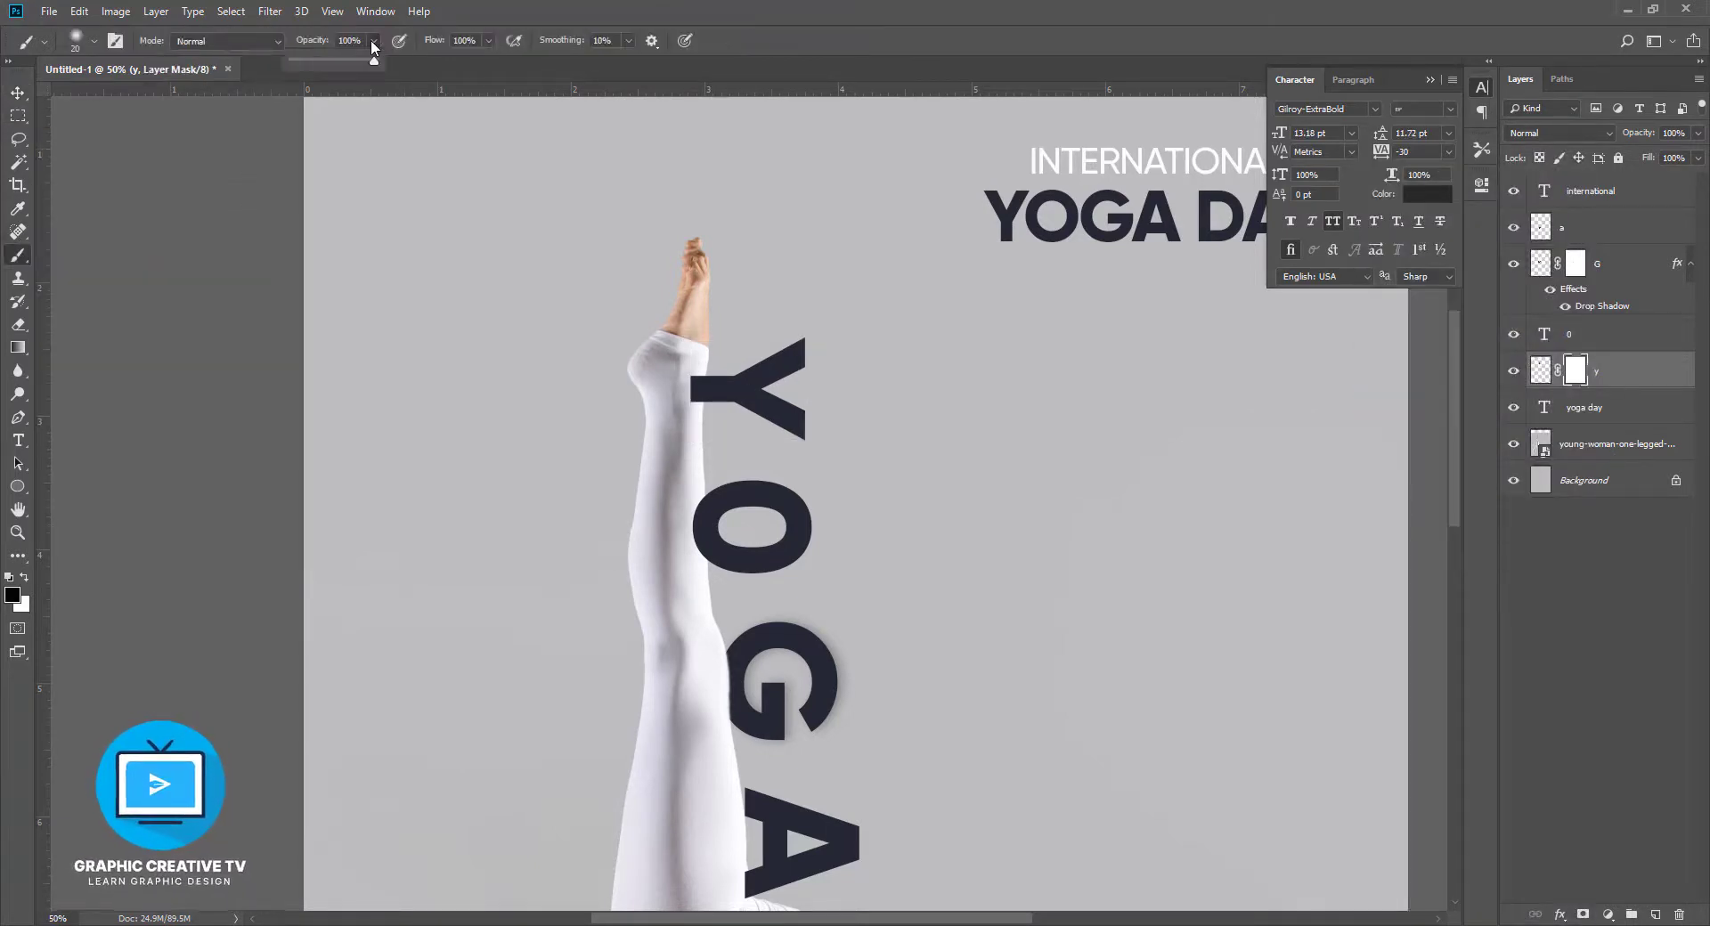
pyautogui.click(95, 41)
pyautogui.press('Return')
pyautogui.hotkey('ctrl', '+')
pyautogui.hotkey('ctrl', '+')
pyautogui.hotkey('ctrl', '+')
pyautogui.hotkey('ctrl', '+')
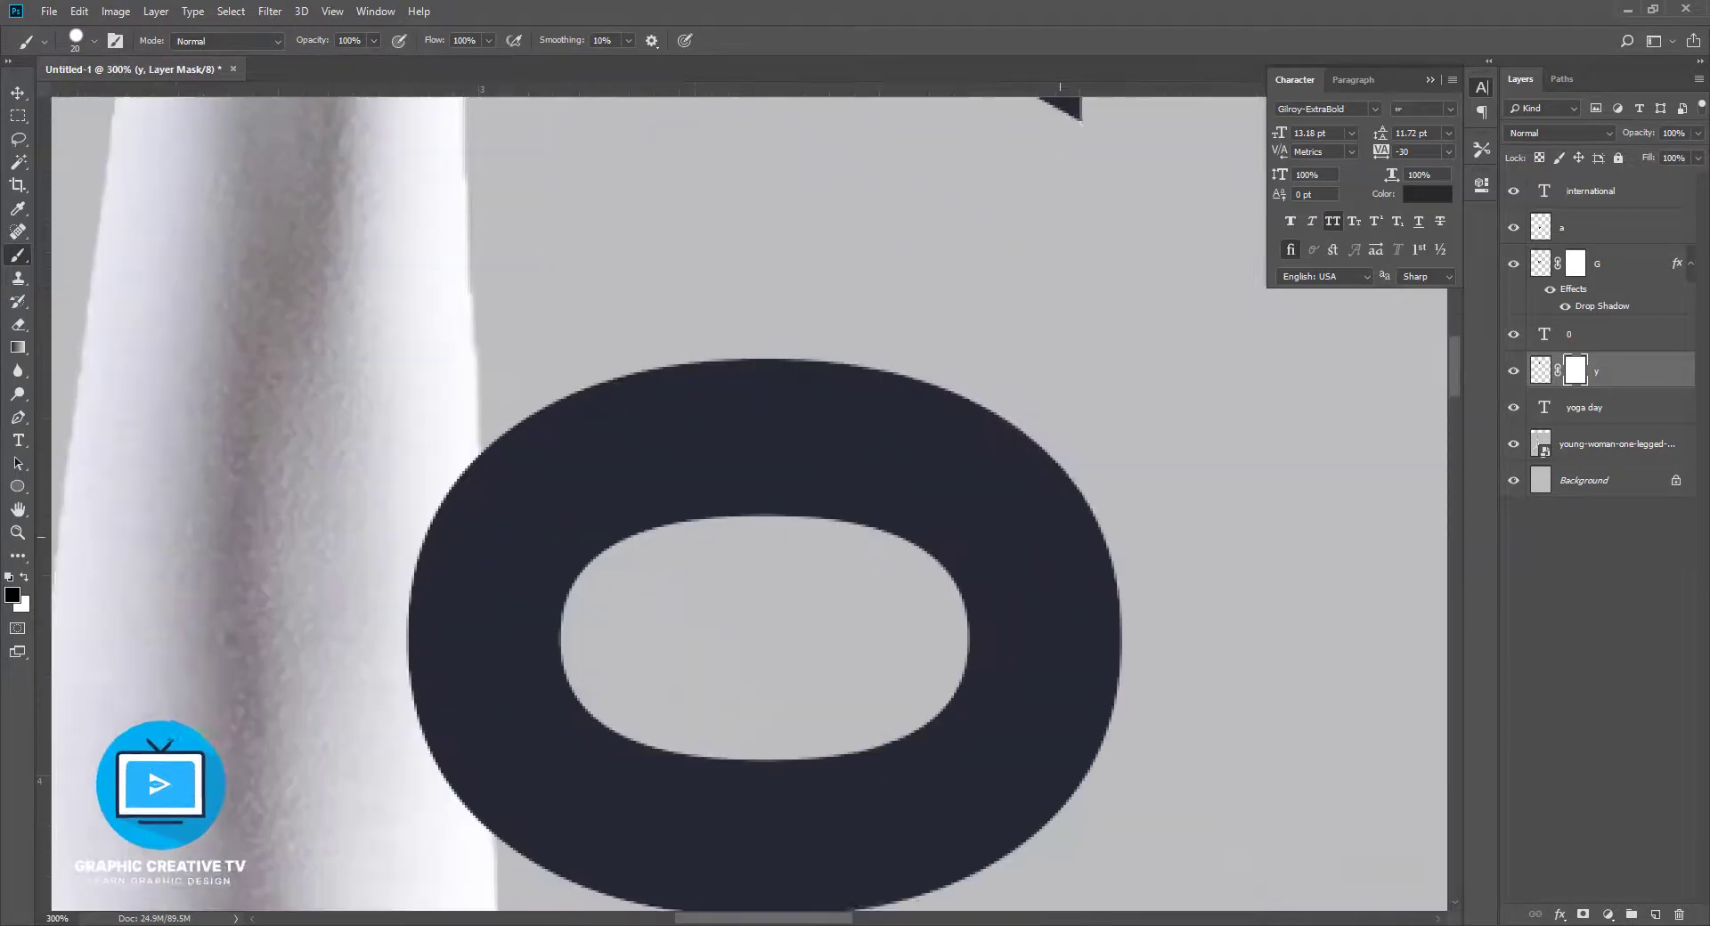
pyautogui.moveTo(727, 326); pyautogui.dragTo(800, 532)
pyautogui.moveTo(1676, 152); pyautogui.dragTo(1635, 152)
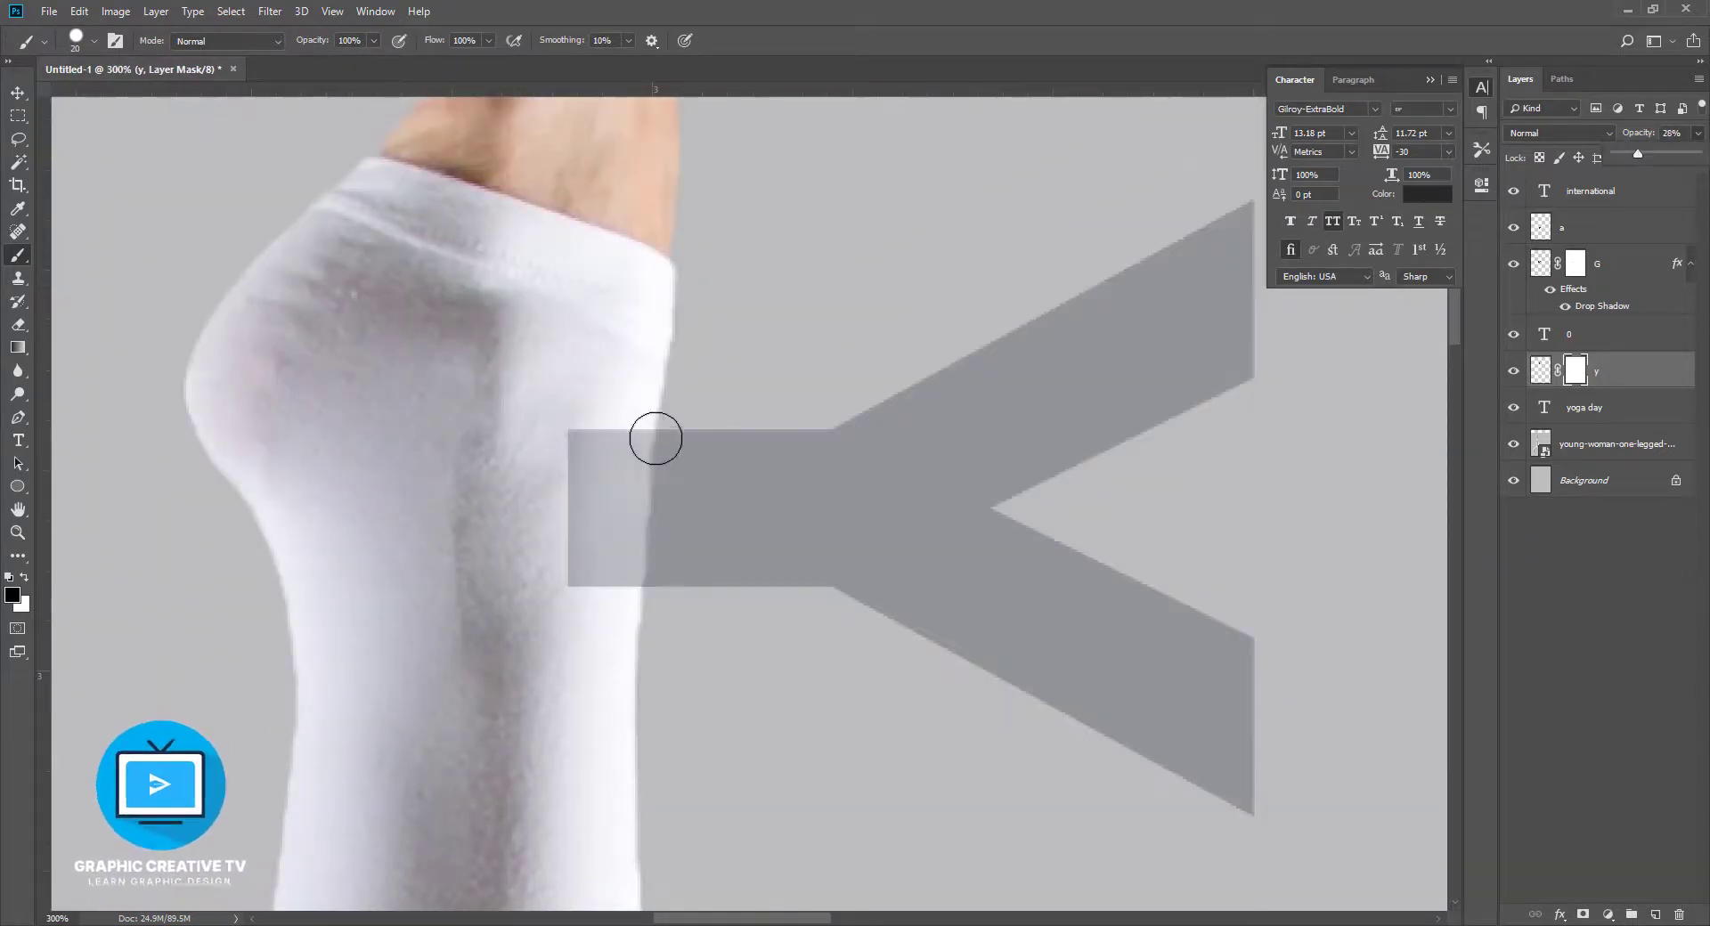
# Paint black on the Y's mask to hide the end of its stem where it overlaps the leg
pyautogui.moveTo(657, 431)
pyautogui.mouseDown()
pyautogui.moveTo(626, 457)
pyautogui.moveTo(617, 577)
pyautogui.mouseUp()
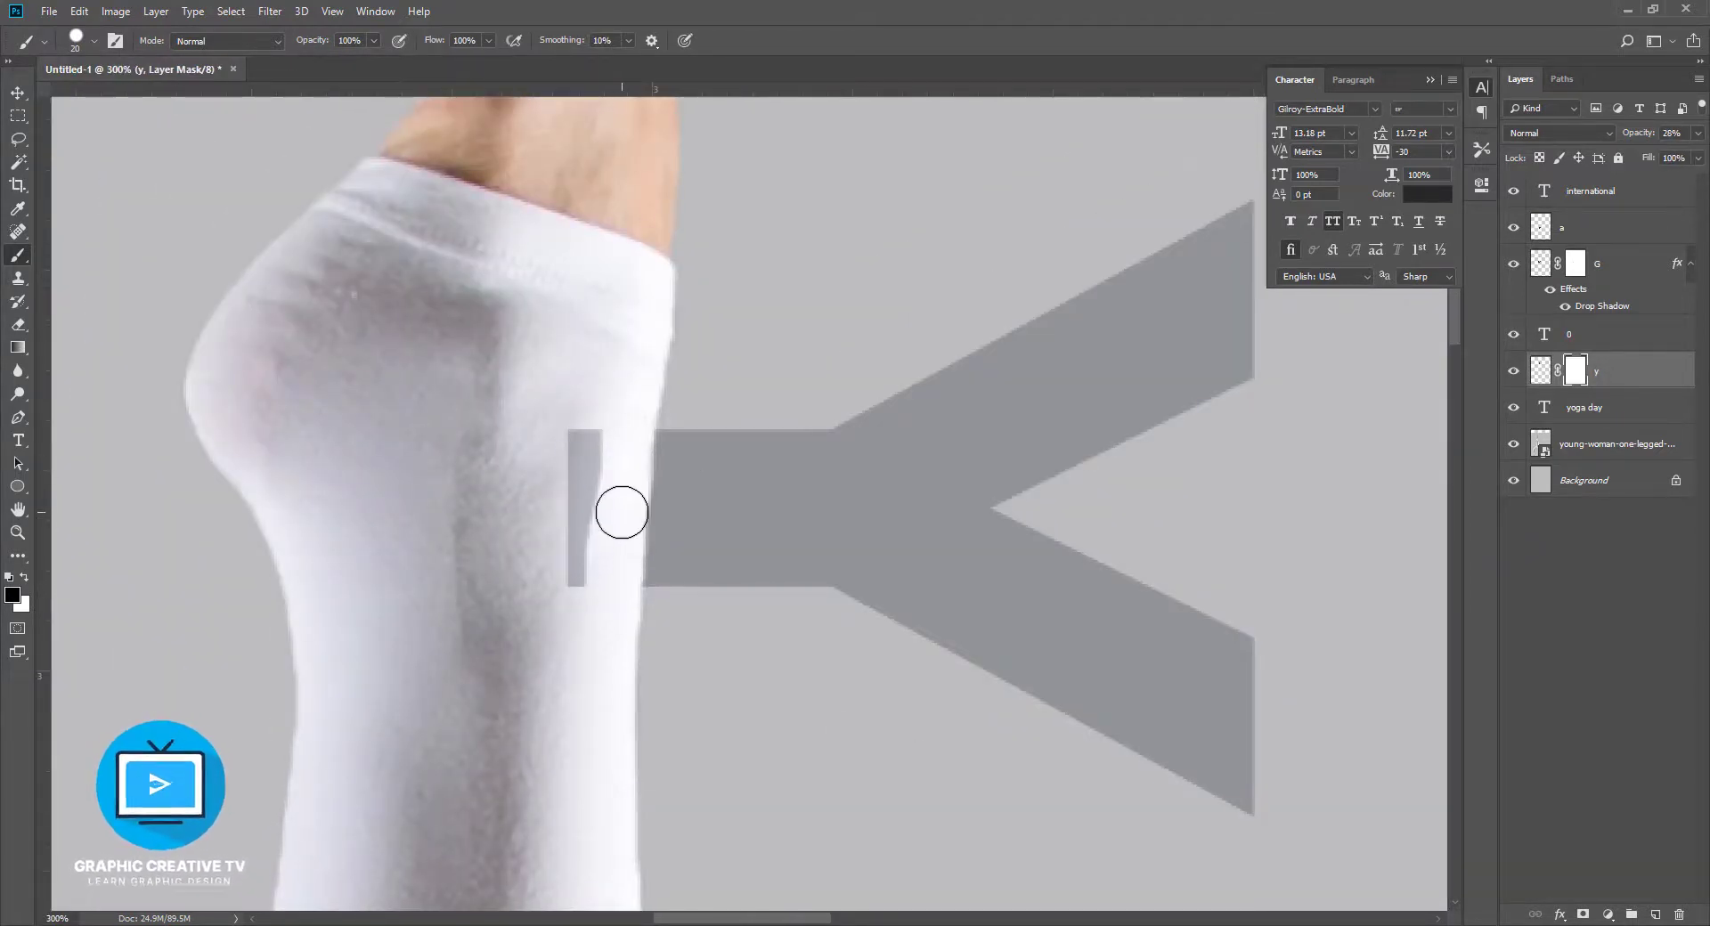
pyautogui.moveTo(618, 507)
pyautogui.mouseDown()
pyautogui.moveTo(613, 555)
pyautogui.moveTo(569, 489)
pyautogui.moveTo(480, 516)
pyautogui.mouseUp()
pyautogui.hotkey('ctrl', '-')
pyautogui.hotkey('ctrl', '-')
pyautogui.hotkey('ctrl', '-')
pyautogui.hotkey('ctrl', '-')
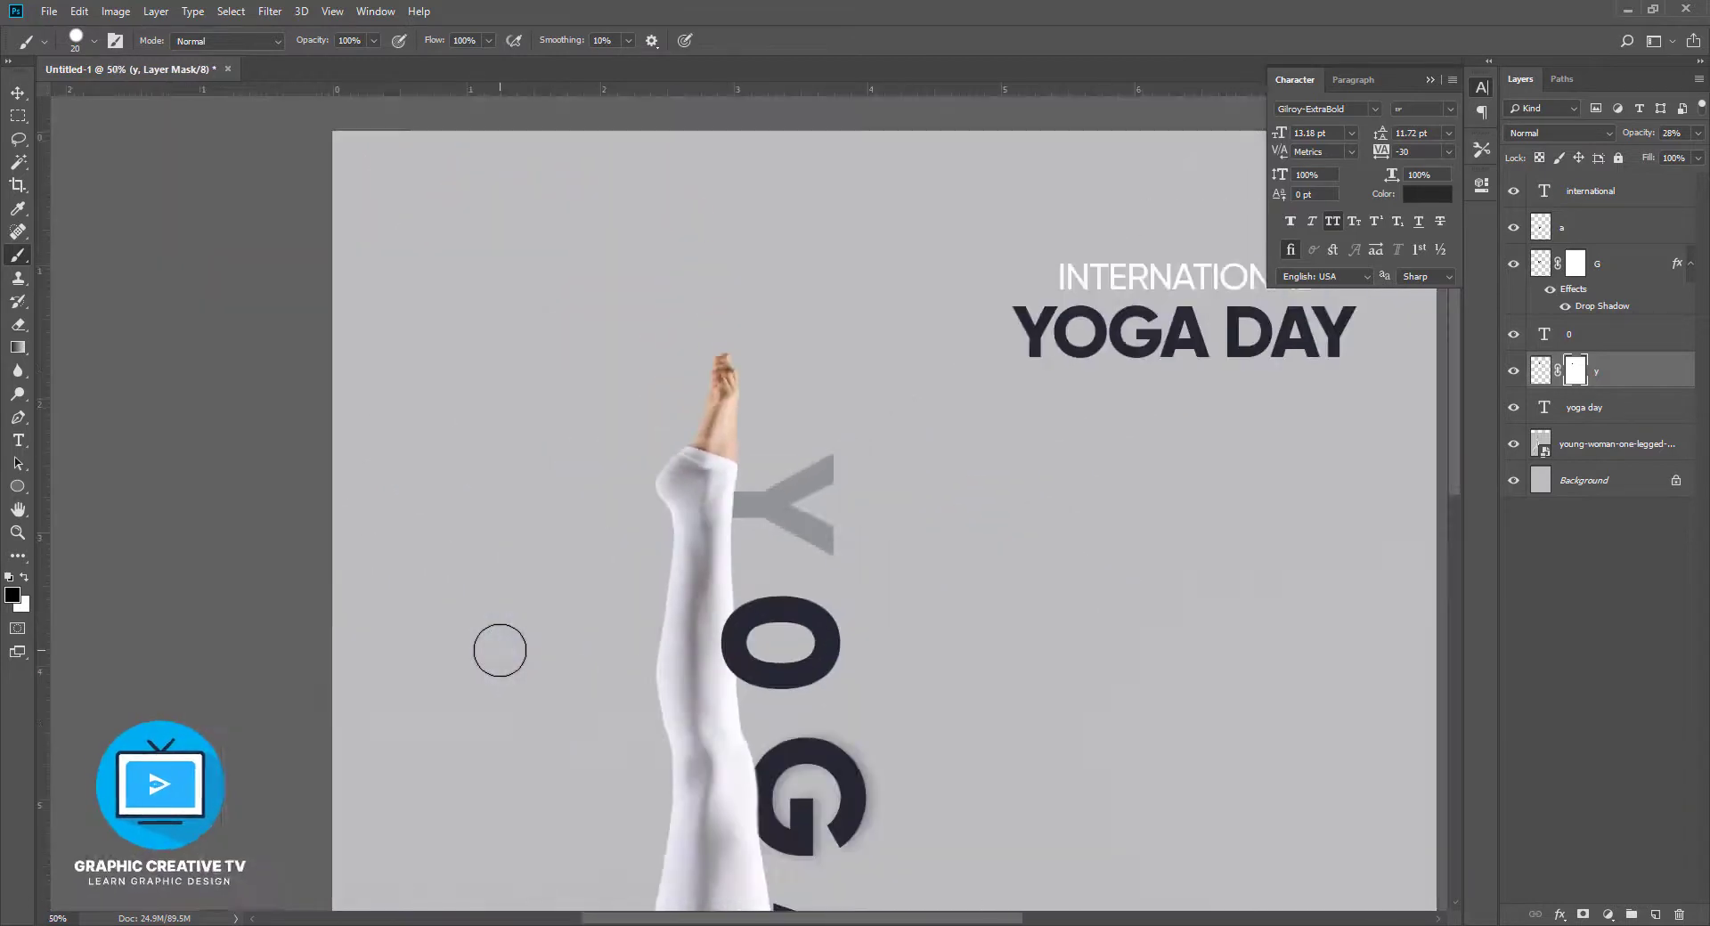
pyautogui.press('v')
pyautogui.click(1603, 334)
pyautogui.click(1560, 914)
pyautogui.click(1580, 901)
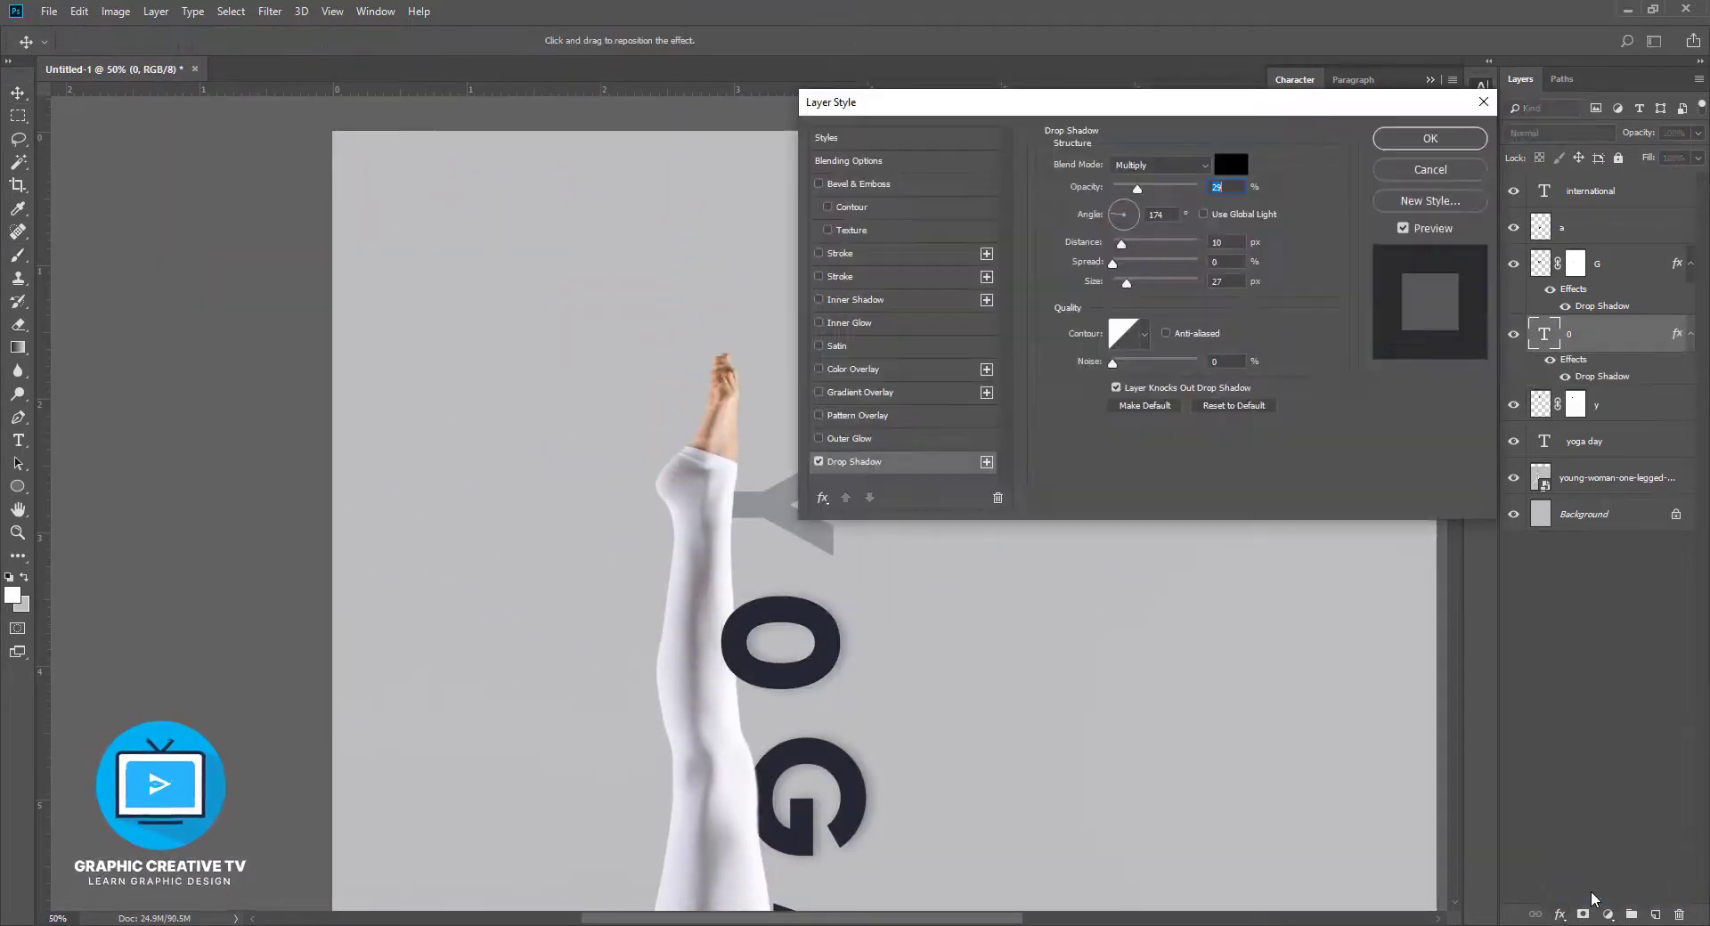
pyautogui.moveTo(1126, 283); pyautogui.dragTo(1130, 284)
pyautogui.moveTo(1137, 188); pyautogui.dragTo(1172, 189)
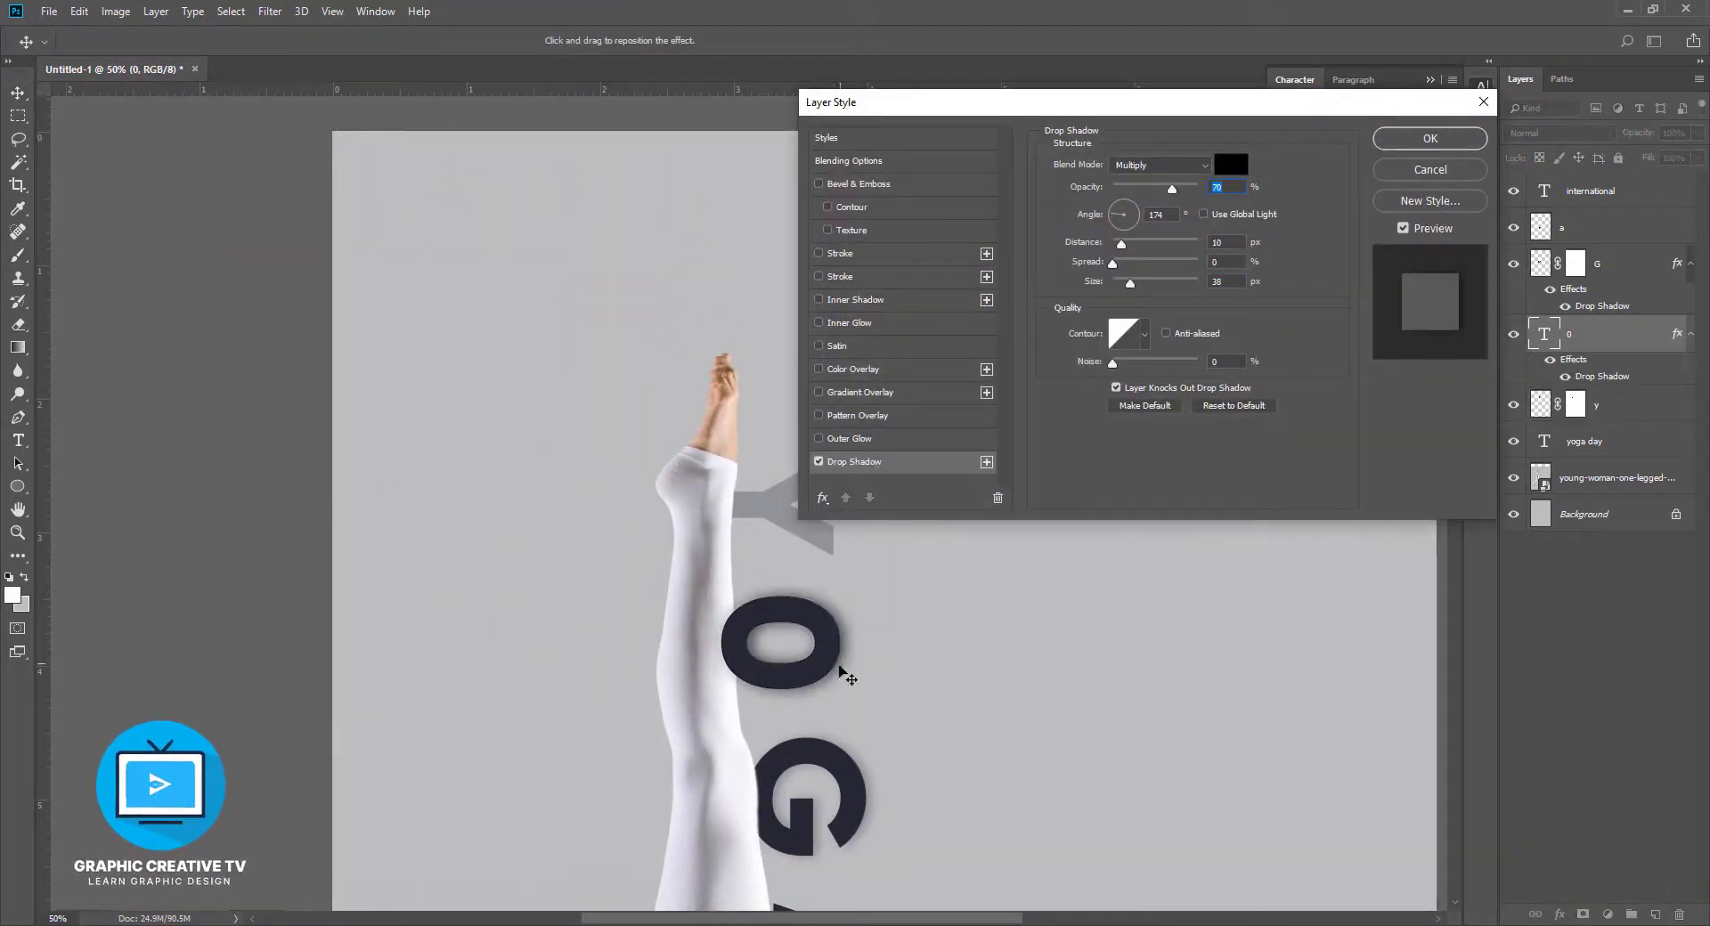
pyautogui.moveTo(839, 664); pyautogui.dragTo(833, 663)
pyautogui.press('Return')
# Restore the Y layer's opacity to 100% and hide the G layer's drop shadow effect
pyautogui.click(801, 501)
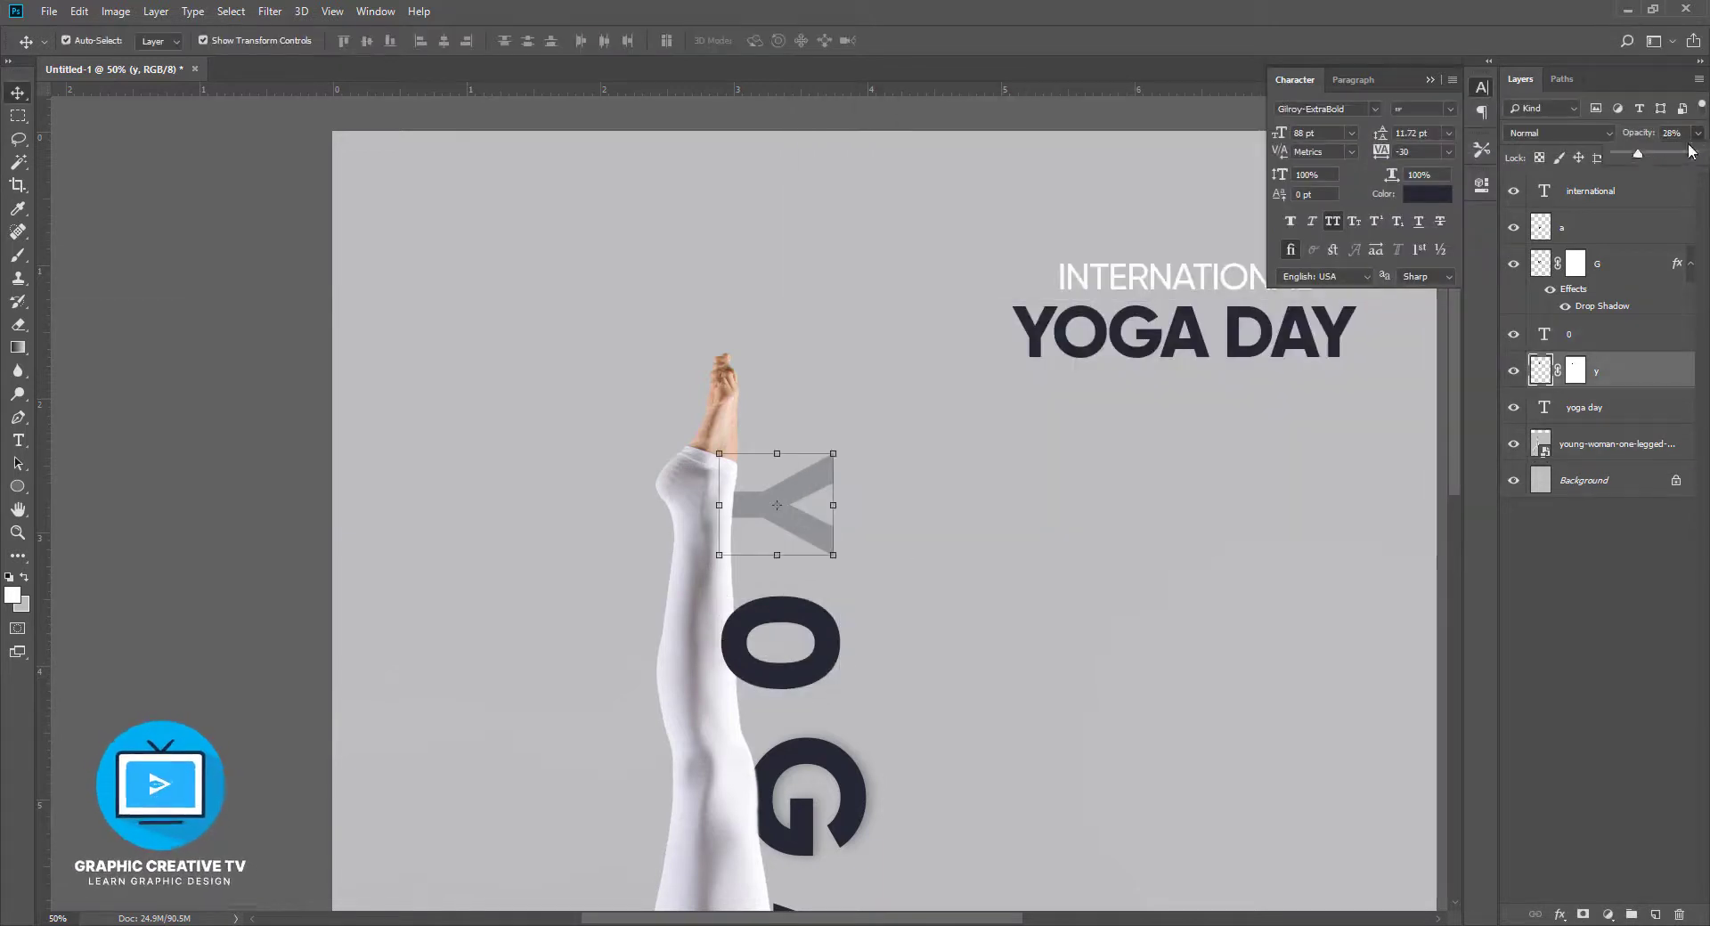
pyautogui.click(1694, 153)
pyautogui.scroll(-4, 832, 579)
pyautogui.click(832, 625)
pyautogui.click(1565, 306)
pyautogui.scroll(-2, 968, 659)
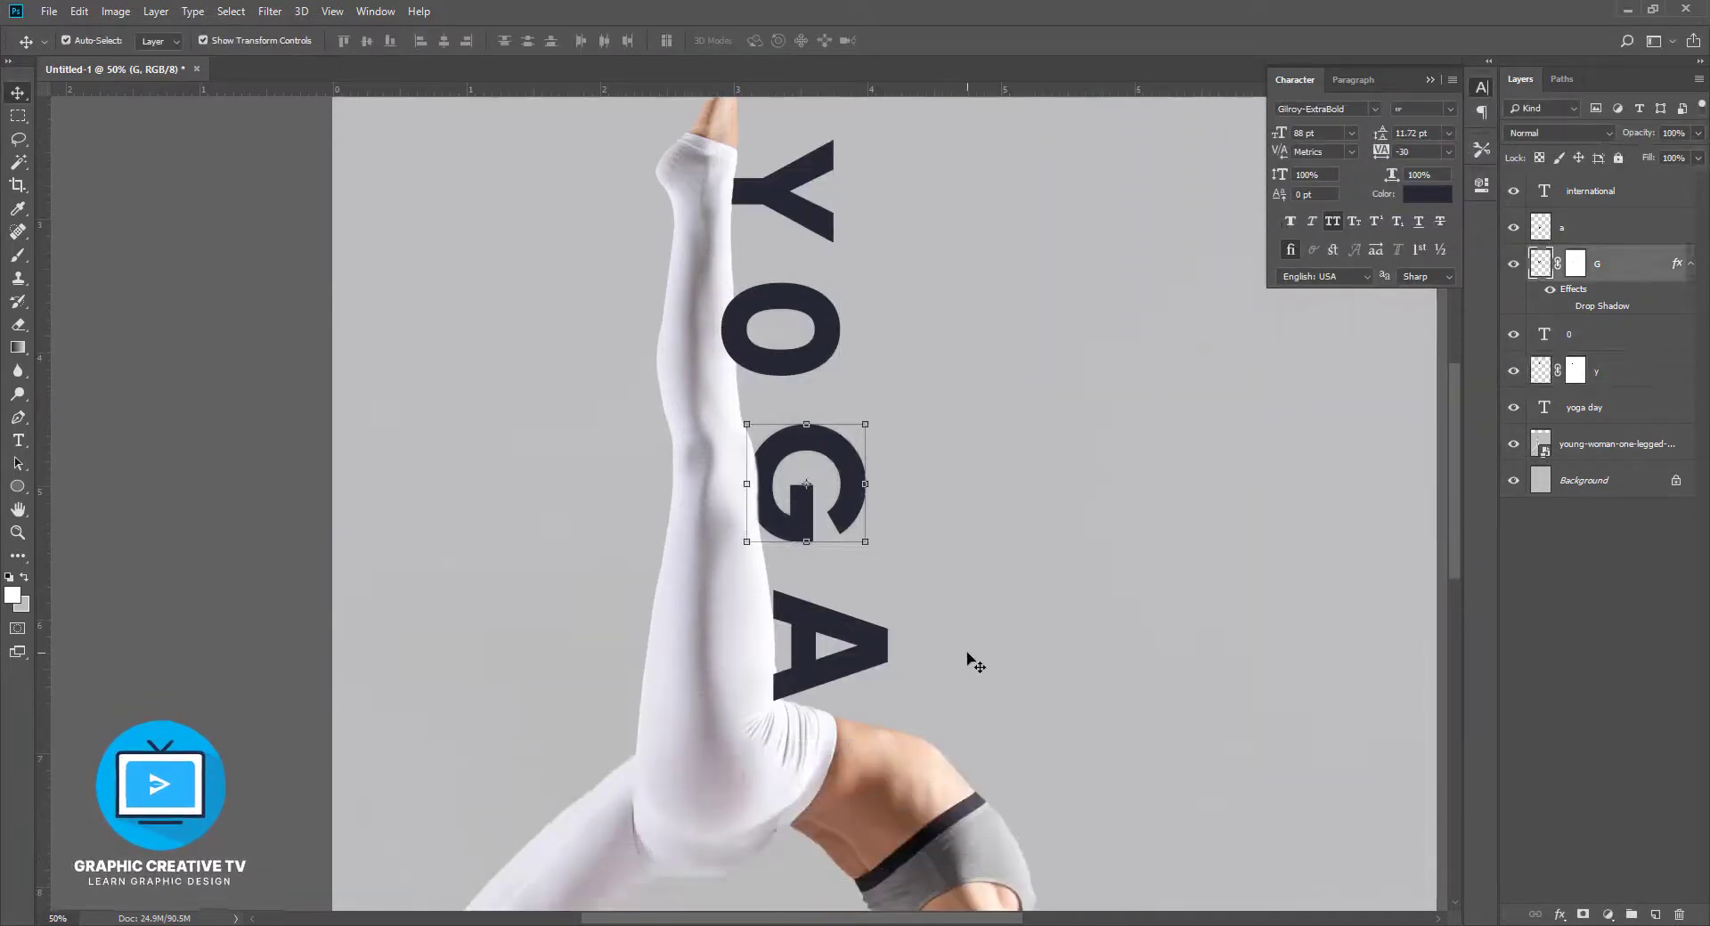
# Nudge the A slightly to the left so it overlaps the edge of the thigh
pyautogui.click(947, 652)
pyautogui.click(840, 657)
pyautogui.press('Left')
pyautogui.press('Left')
pyautogui.press('Left')
pyautogui.press('Left')
pyautogui.press('Left')
pyautogui.press('Left')
pyautogui.click(933, 688)
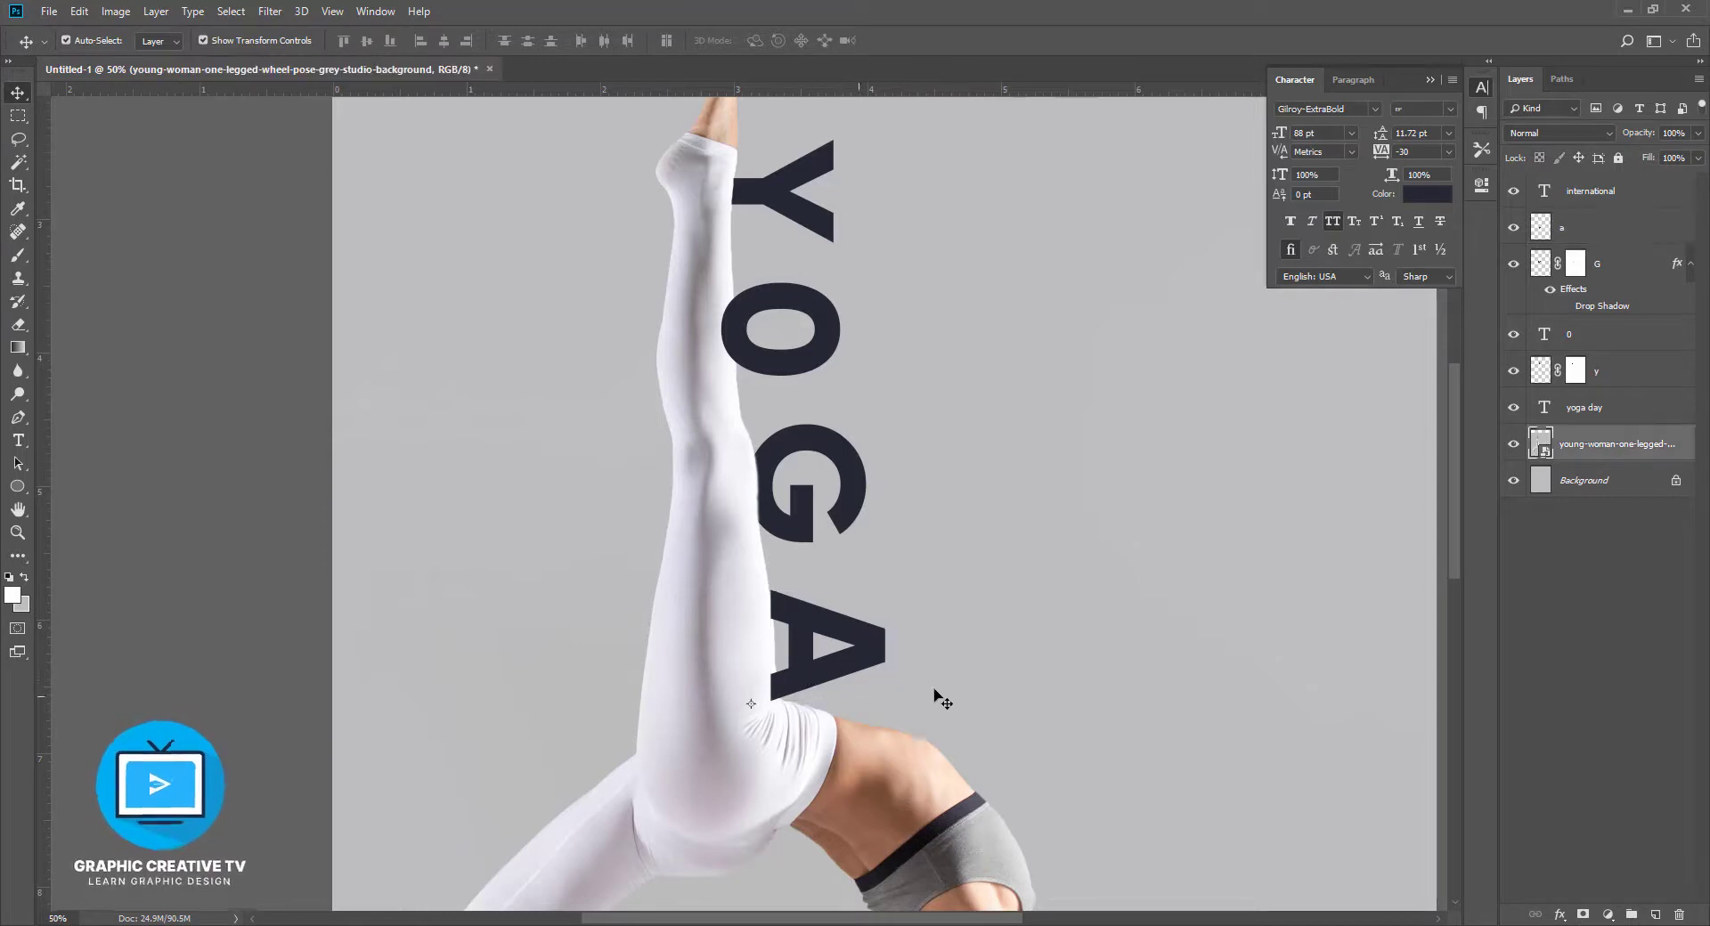
# Add a layer mask to the A layer and lower its opacity to 25%
pyautogui.click(837, 659)
pyautogui.scroll(4, 1018, 595)
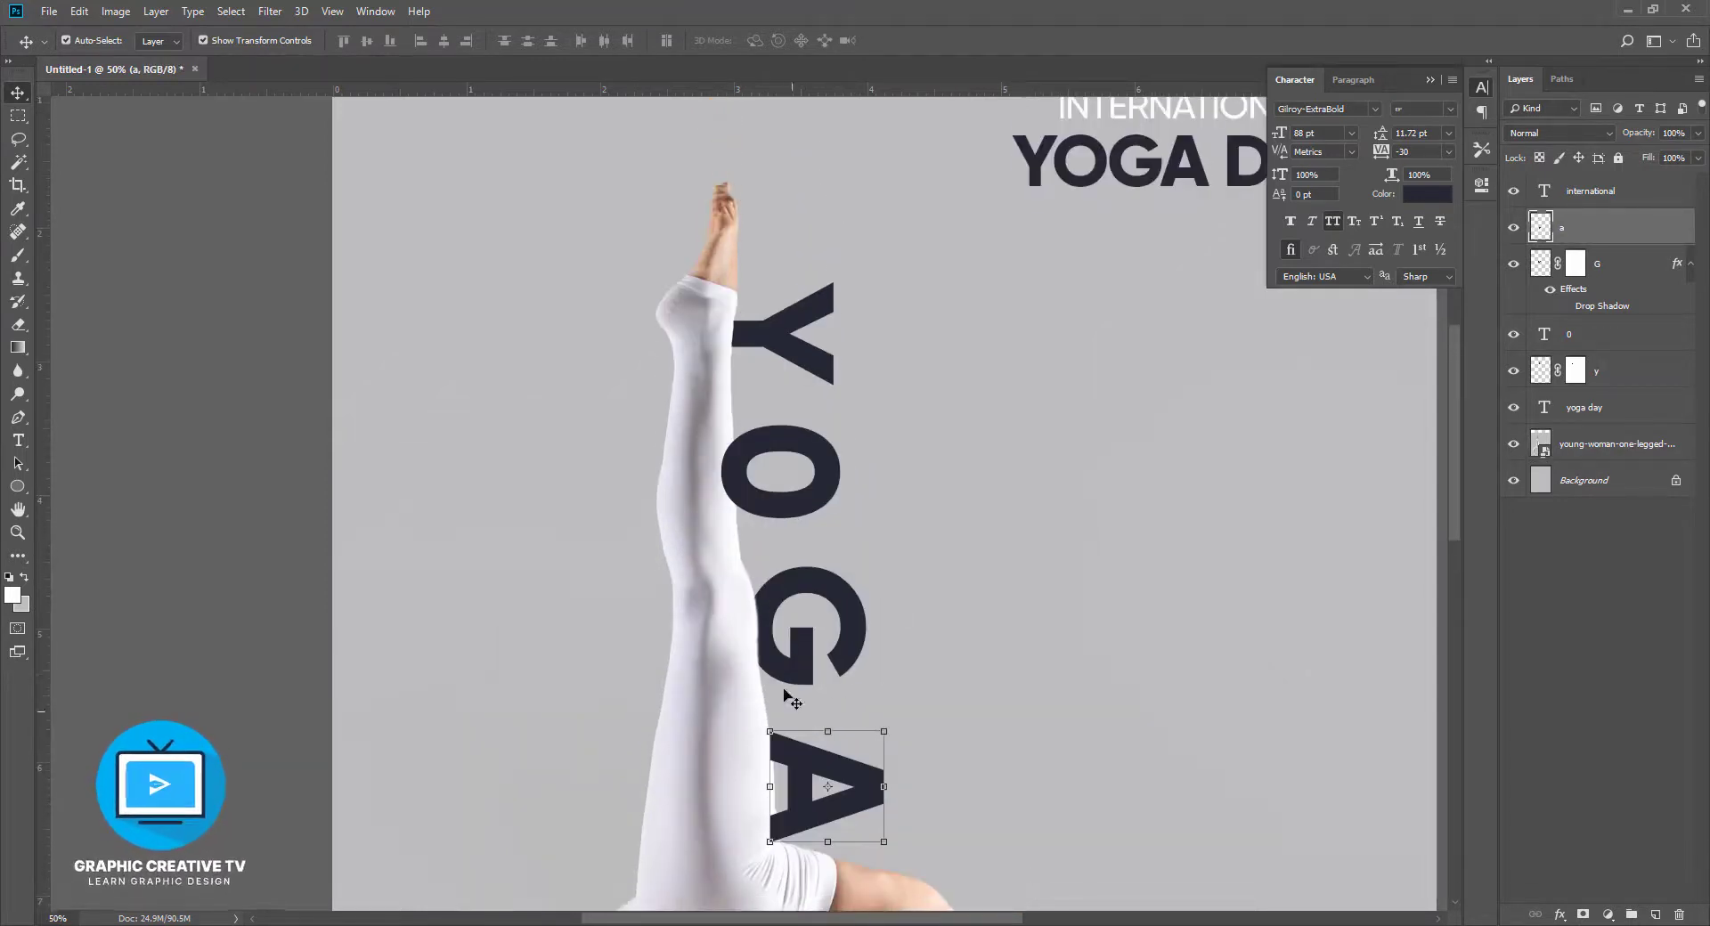
pyautogui.click(788, 695)
pyautogui.scroll(-2, 801, 691)
pyautogui.click(806, 688)
pyautogui.click(1582, 914)
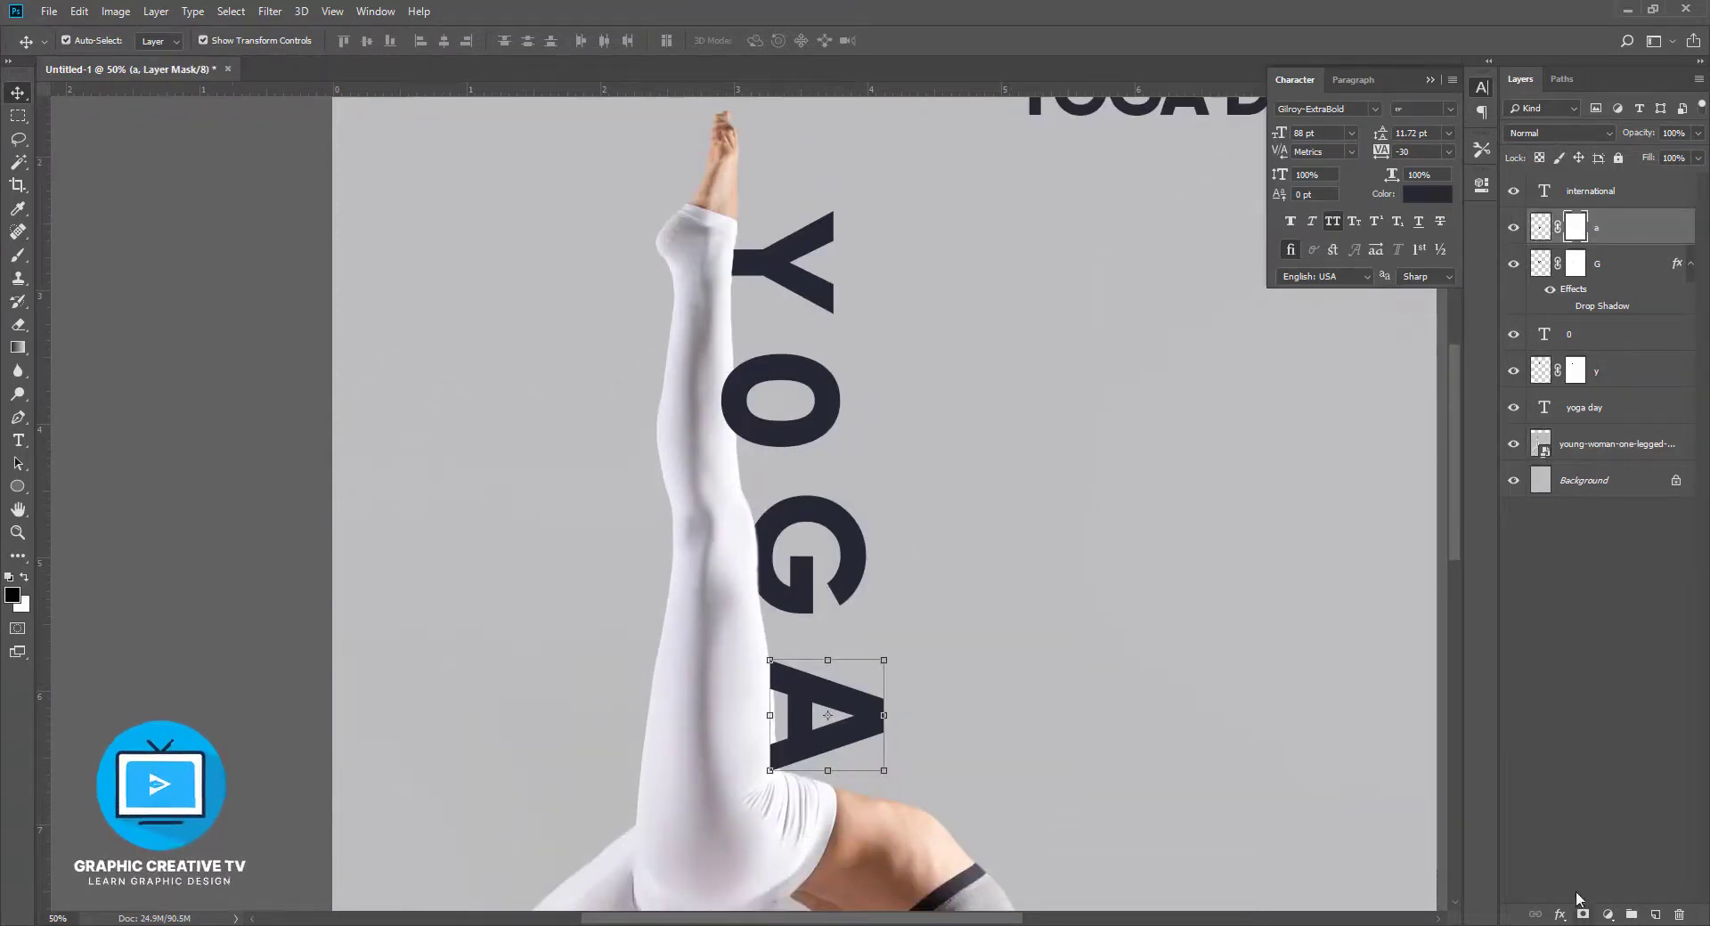
pyautogui.click(18, 255)
pyautogui.moveTo(1697, 133); pyautogui.dragTo(1635, 149)
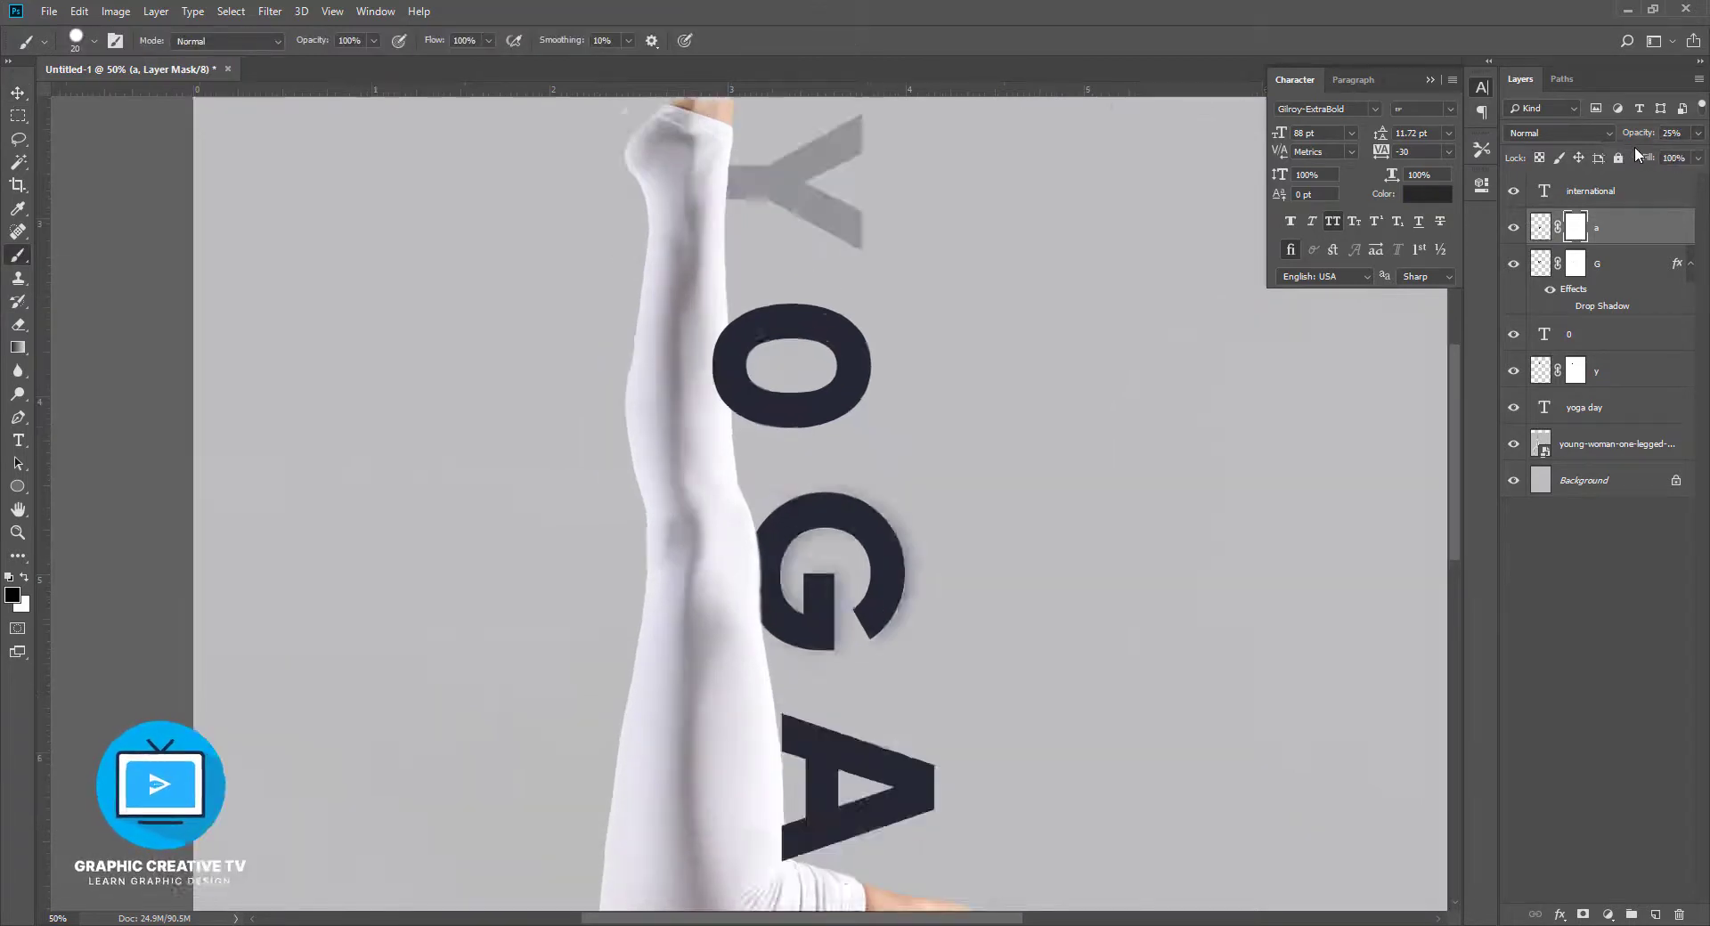
# Paint black on the A layer's mask where it overlaps the thigh and restore the layer's opacity to 100%
pyautogui.hotkey('ctrl', '+')
pyautogui.hotkey('ctrl', '+')
pyautogui.hotkey('ctrl', '+')
pyautogui.moveTo(1030, 639); pyautogui.dragTo(798, 166)
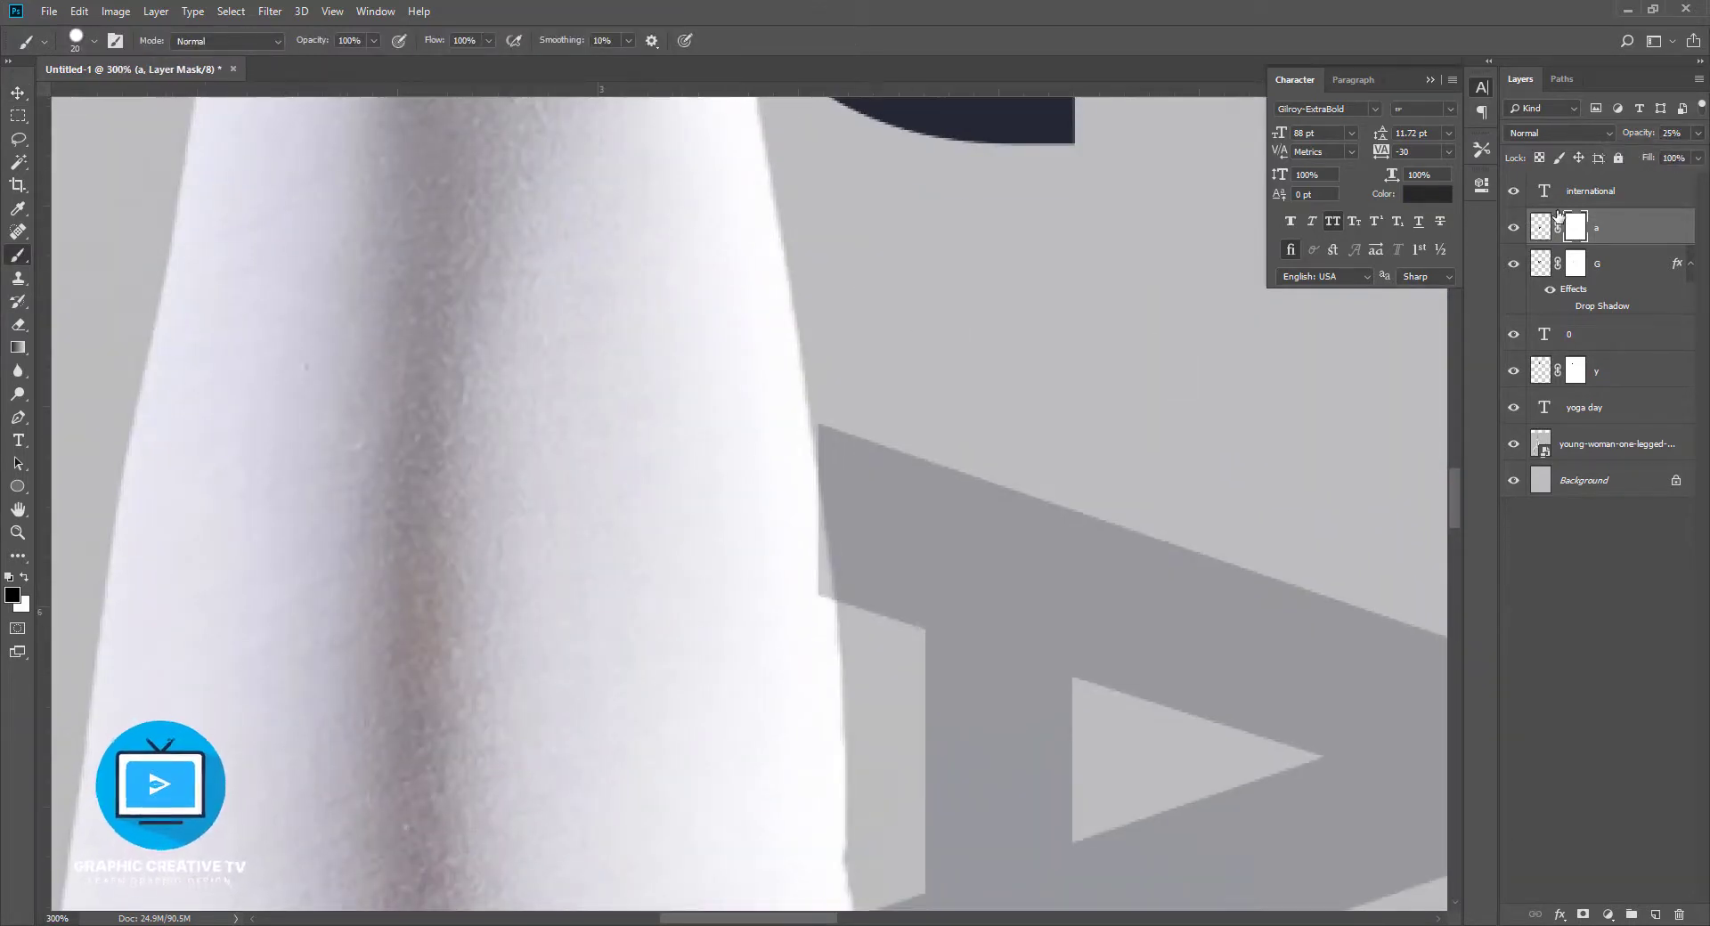
pyautogui.click(18, 93)
pyautogui.scroll(-3, 286, 248)
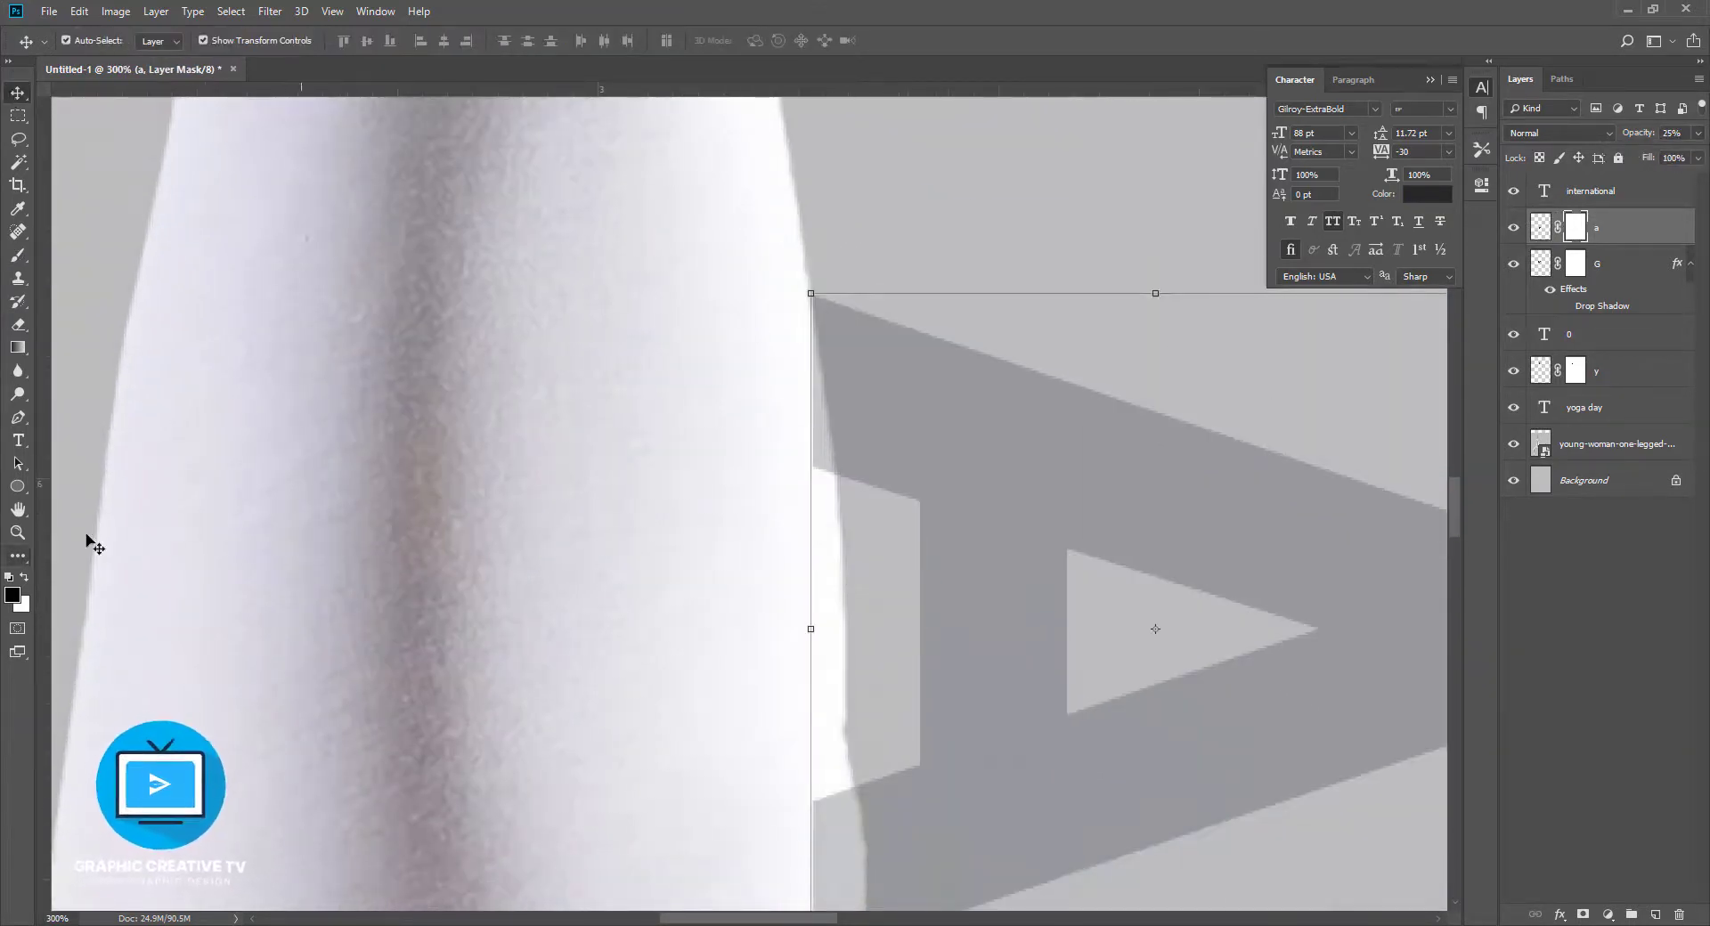
pyautogui.click(18, 255)
pyautogui.moveTo(793, 369); pyautogui.dragTo(808, 481)
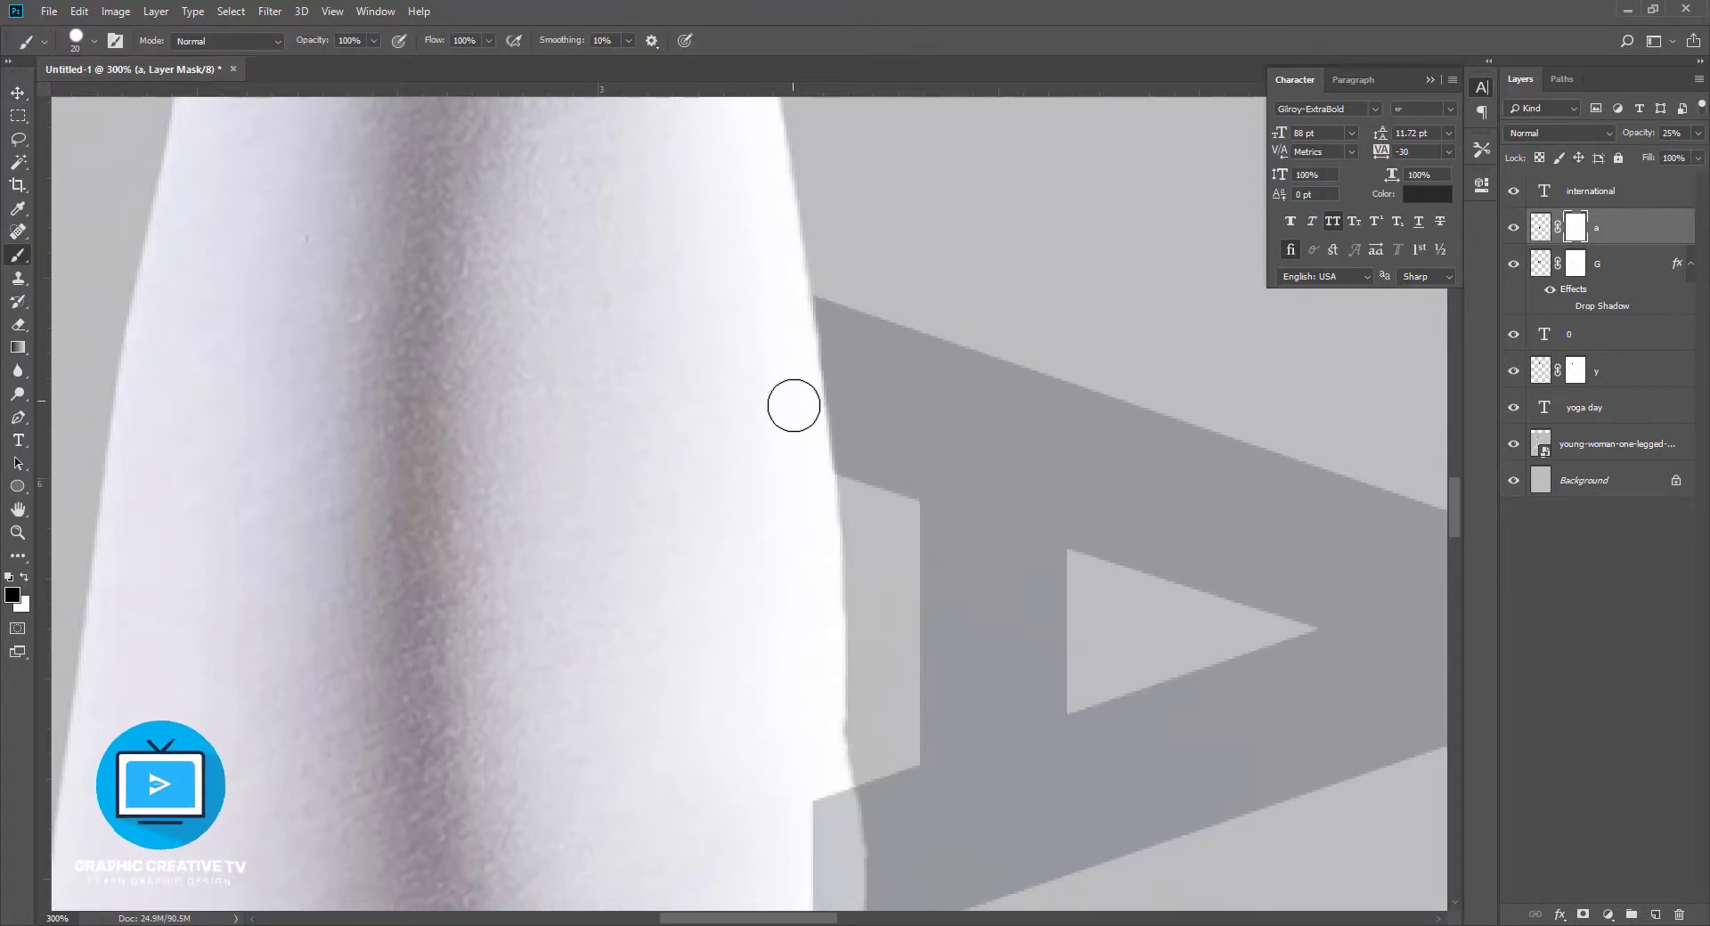
pyautogui.scroll(-3, 801, 454)
pyautogui.moveTo(803, 630); pyautogui.dragTo(816, 739)
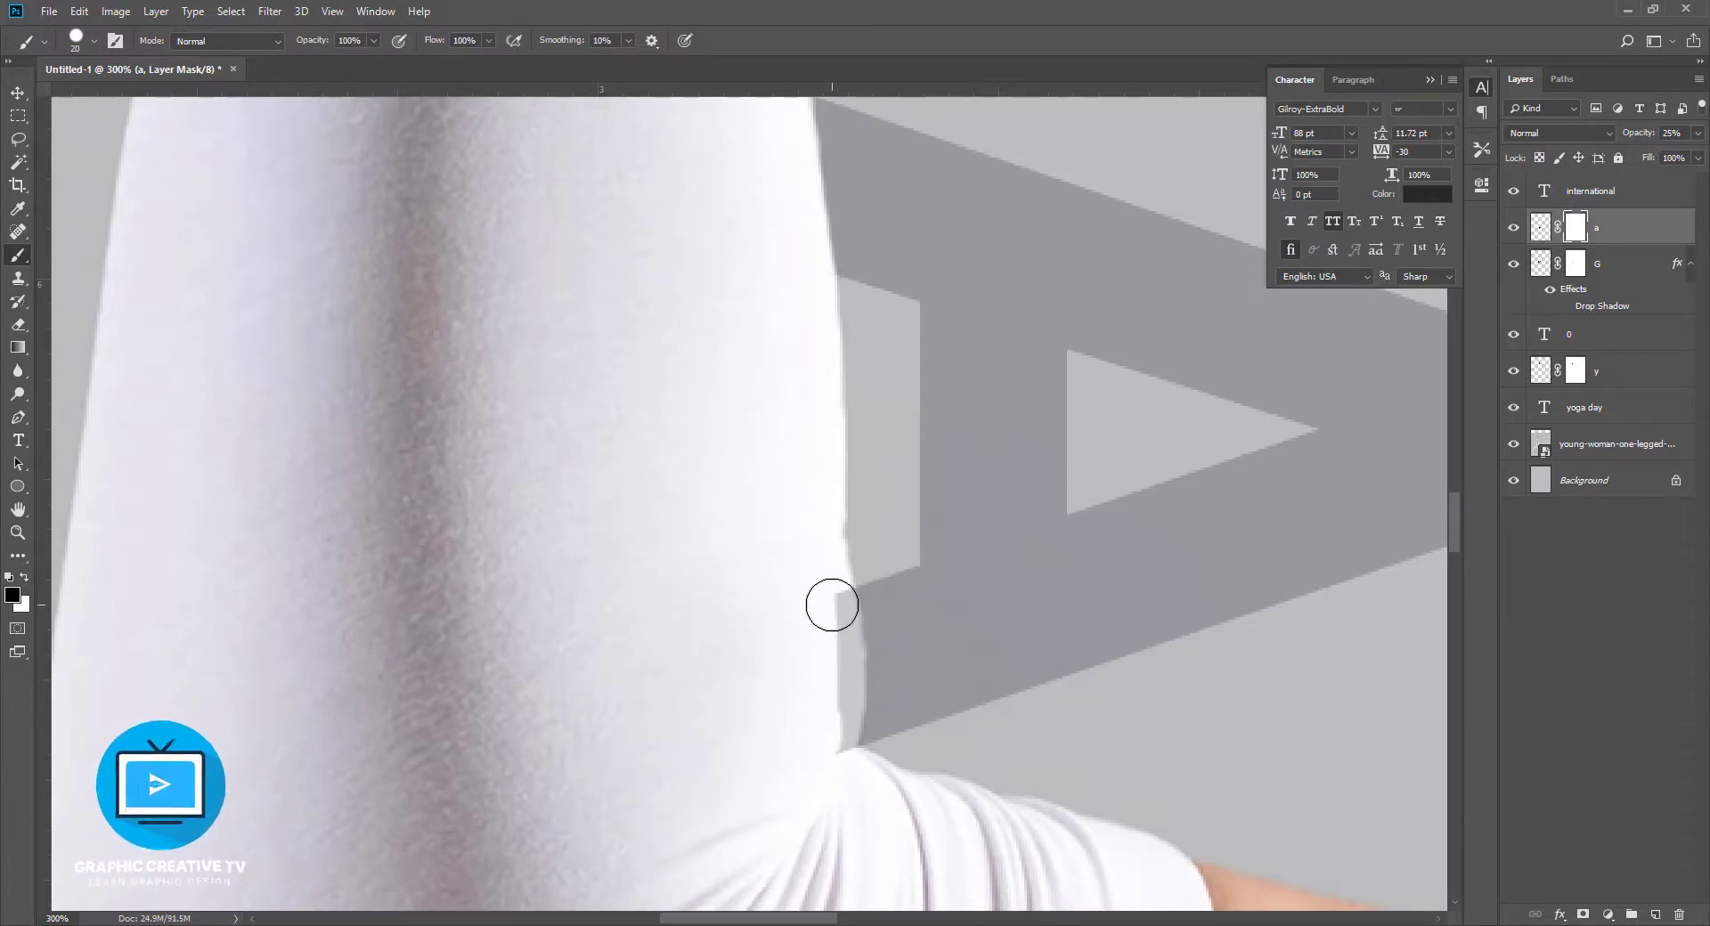
pyautogui.moveTo(832, 605); pyautogui.dragTo(832, 771)
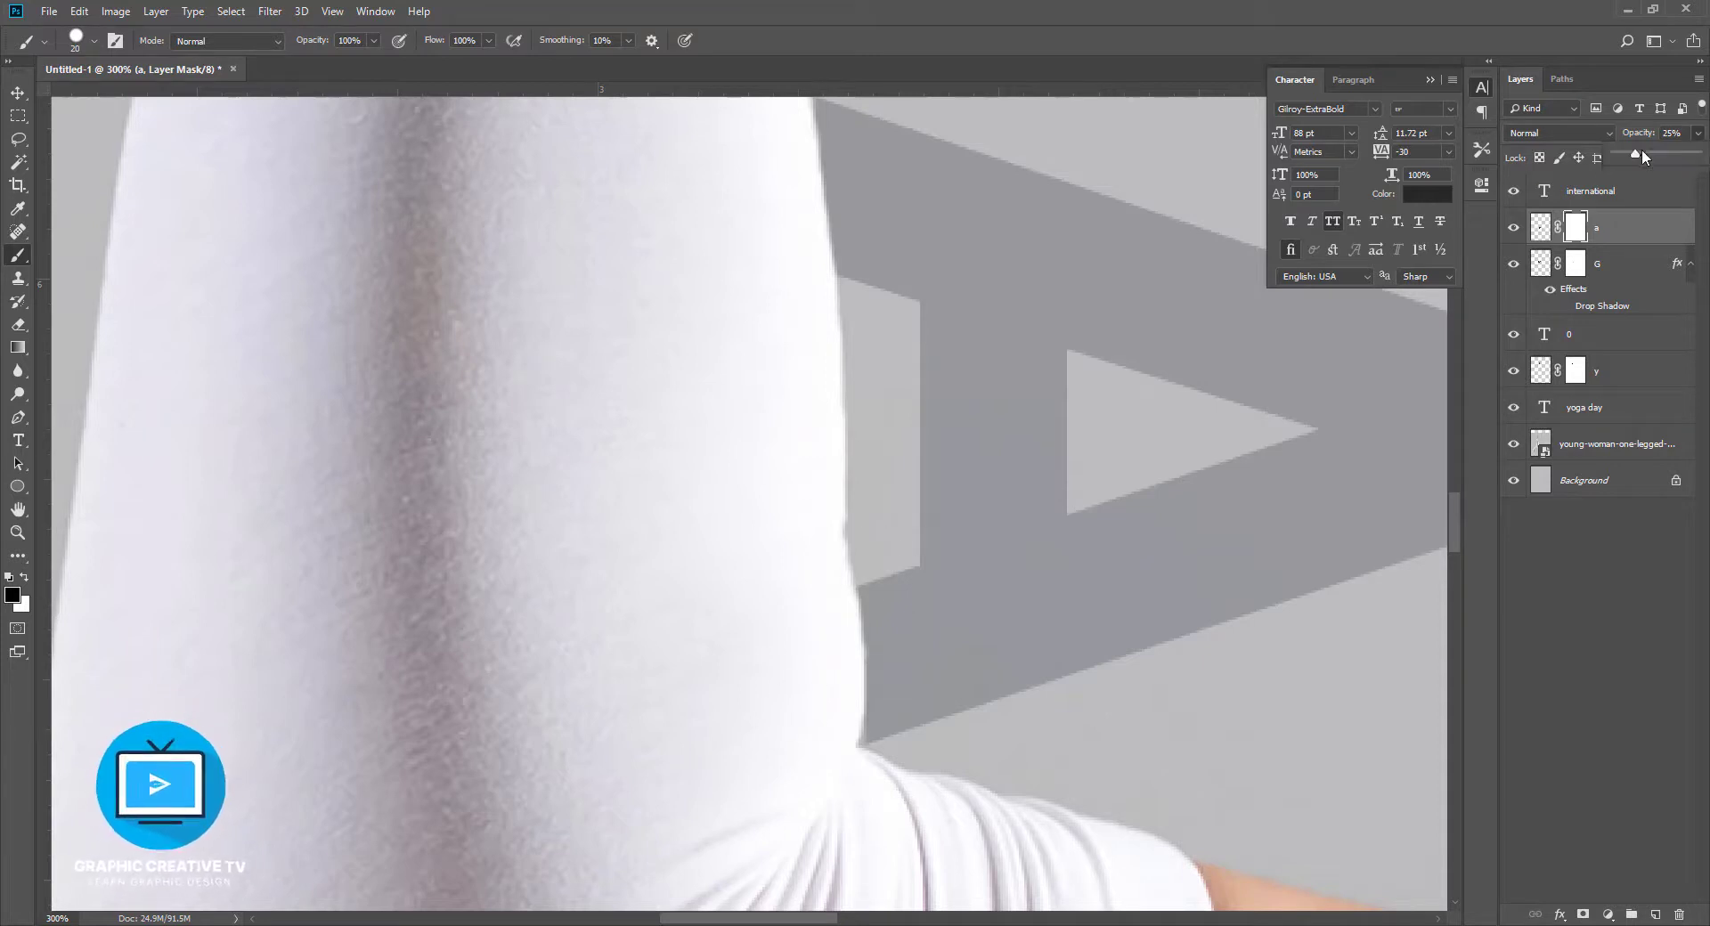
pyautogui.moveTo(1642, 148); pyautogui.dragTo(1699, 153)
# Rasterize the O text layer and give it a layer mask with the layer's opacity lowered to 15%
pyautogui.scroll(20, 1019, 454)
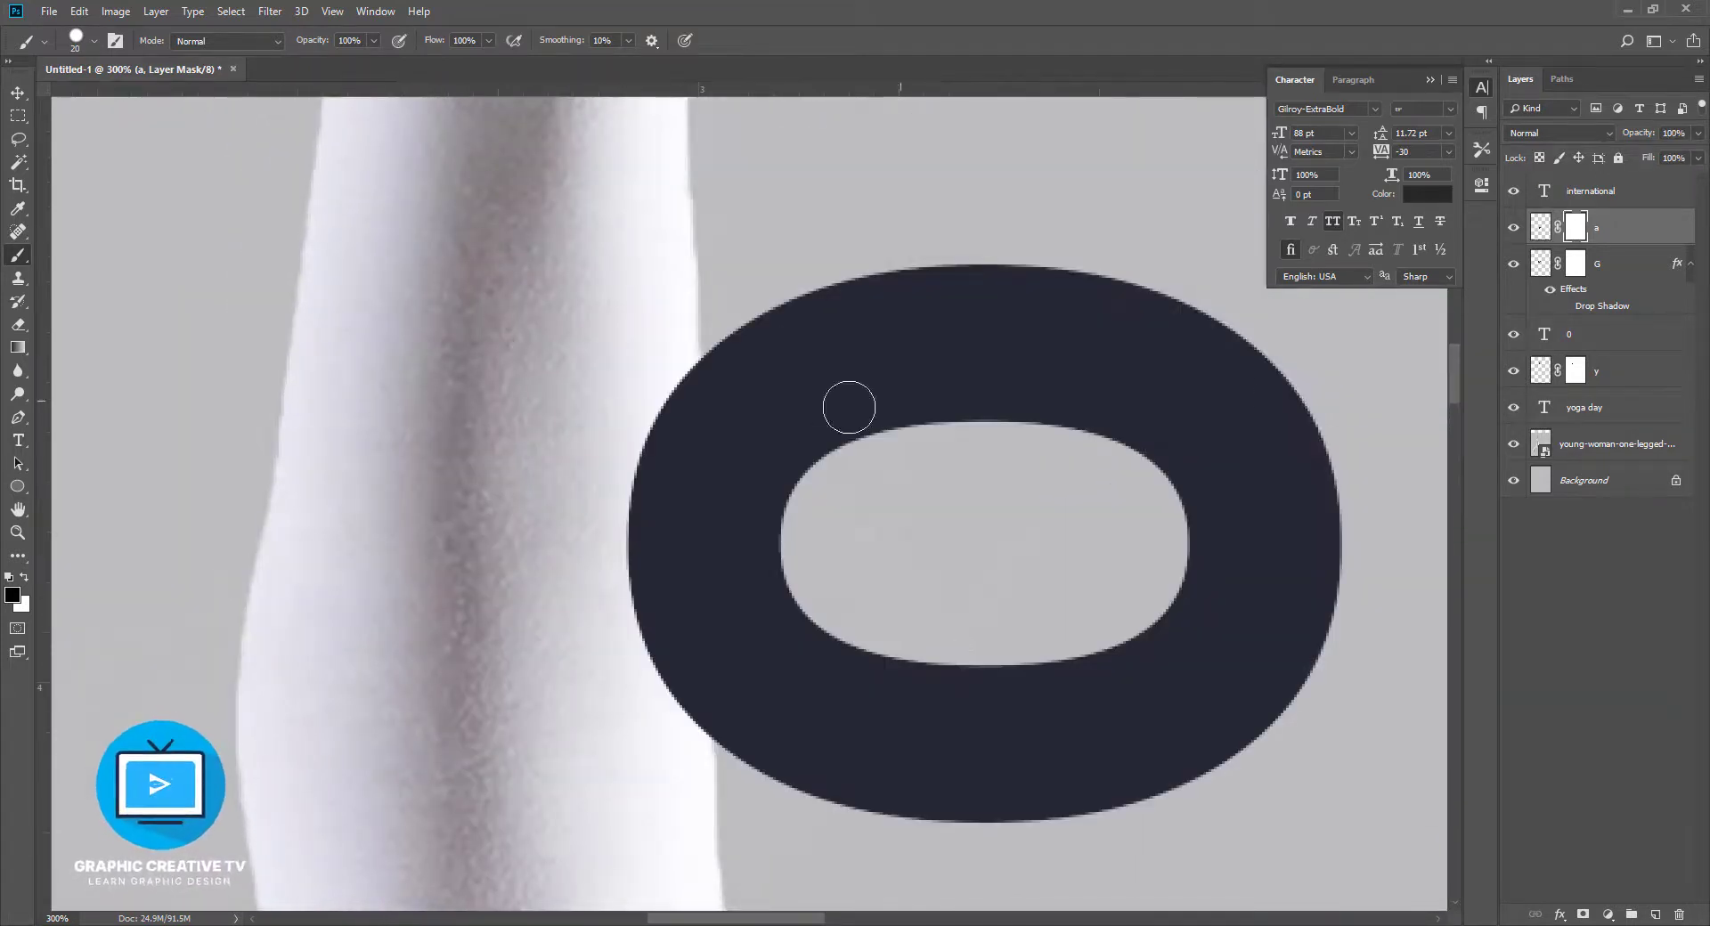
pyautogui.rightClick(1577, 340)
pyautogui.click(1424, 420)
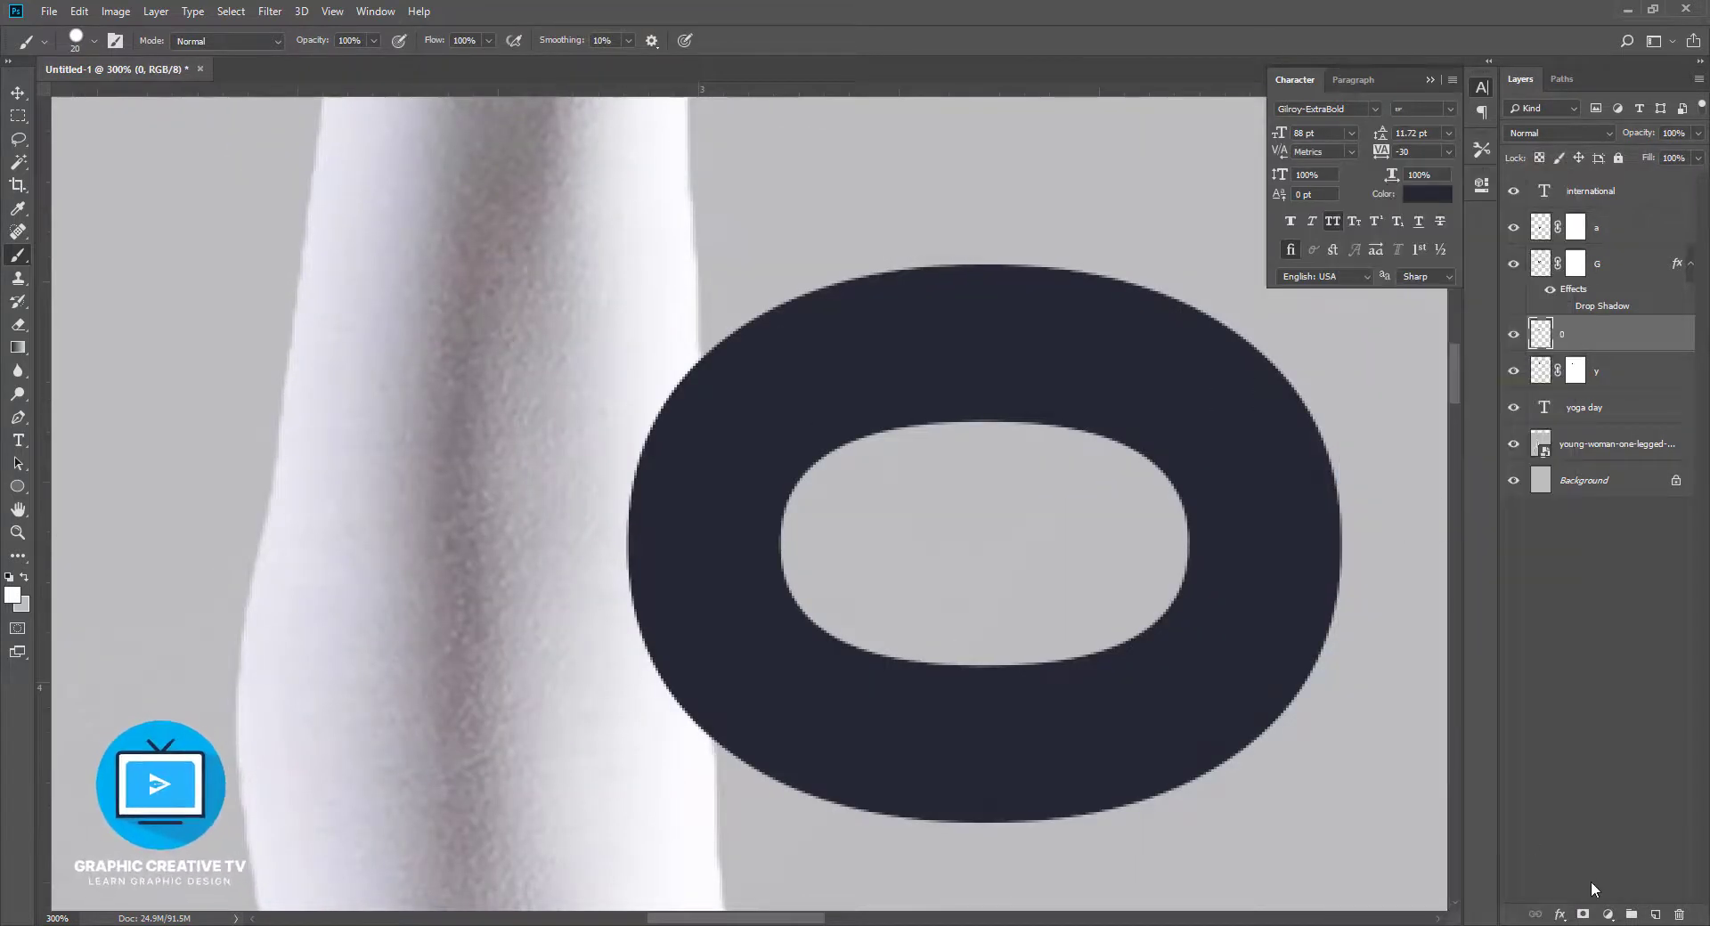
pyautogui.click(1581, 914)
pyautogui.moveTo(1699, 133); pyautogui.dragTo(1622, 148)
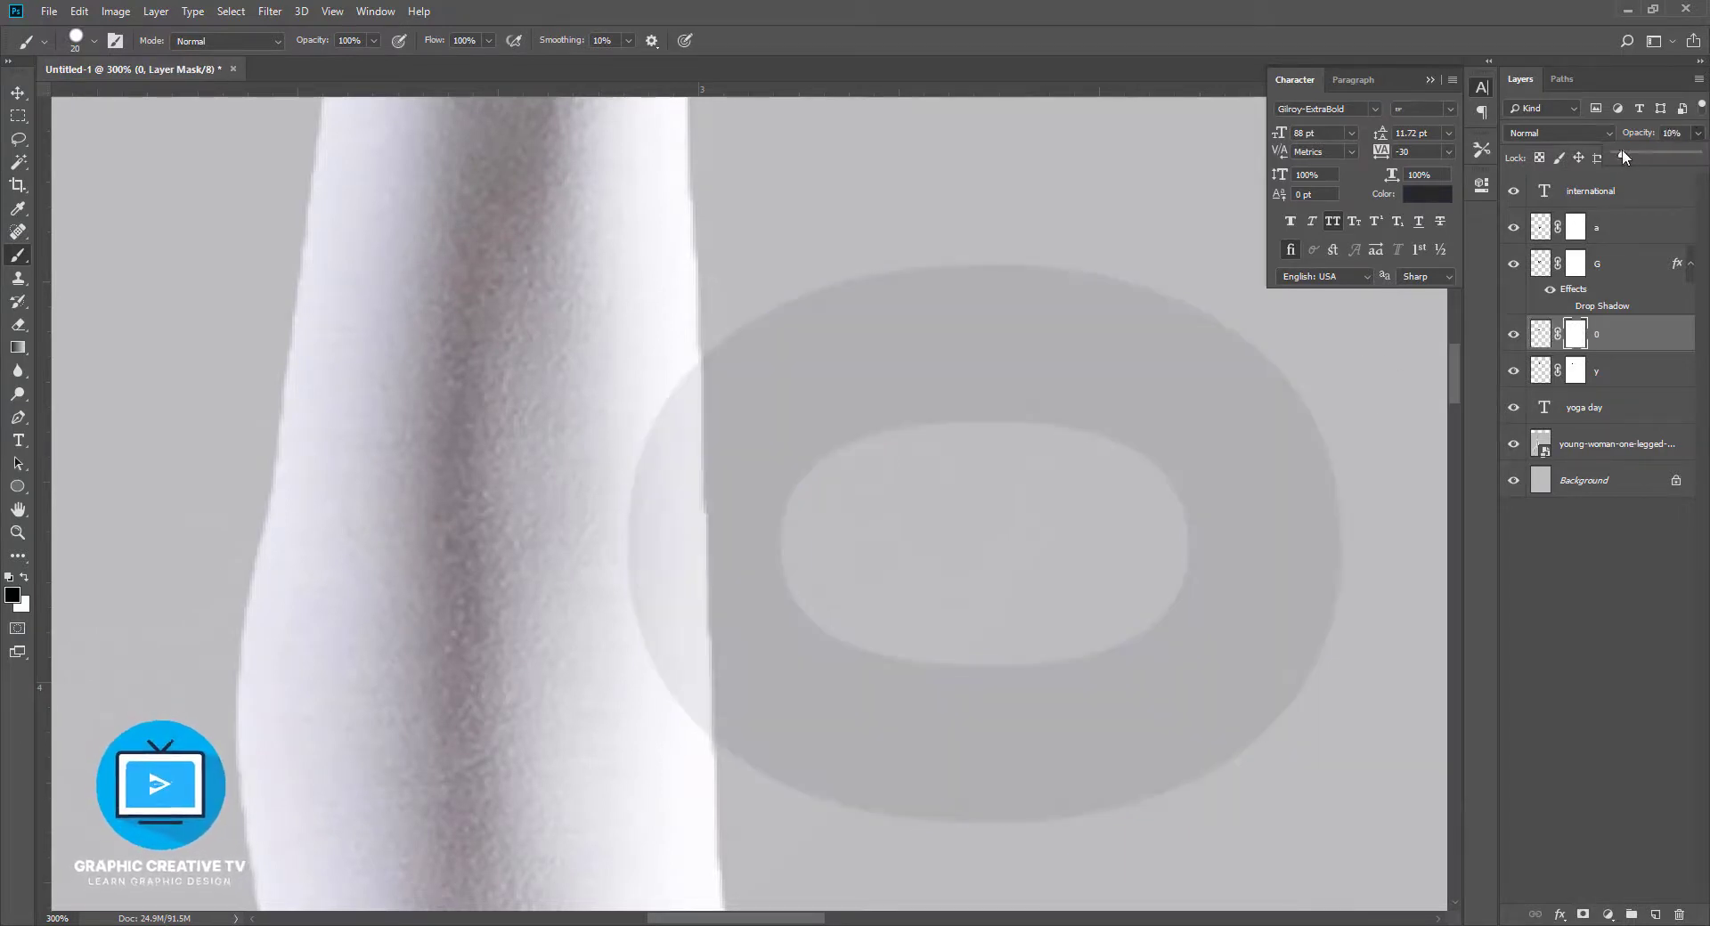
# Paint black on the O's mask where it overlaps the leg and restore the layer's opacity to 100%
pyautogui.moveTo(664, 373)
pyautogui.mouseDown()
pyautogui.moveTo(649, 451)
pyautogui.moveTo(660, 392)
pyautogui.moveTo(664, 719)
pyautogui.mouseUp()
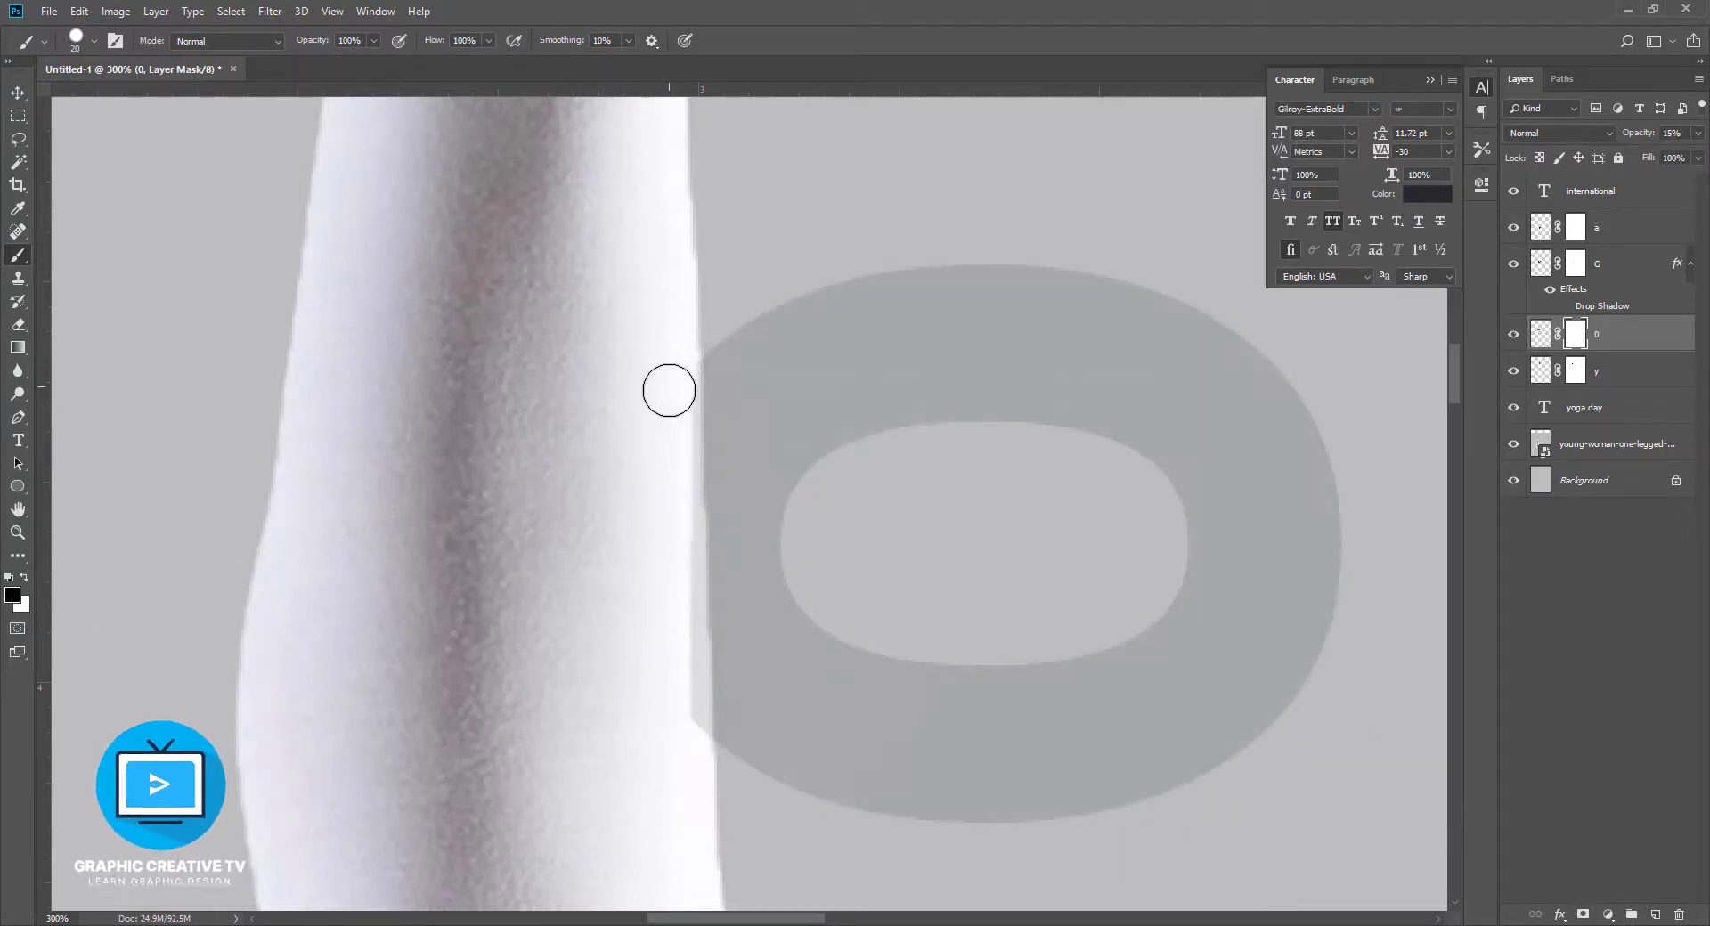
pyautogui.moveTo(672, 372); pyautogui.dragTo(674, 488)
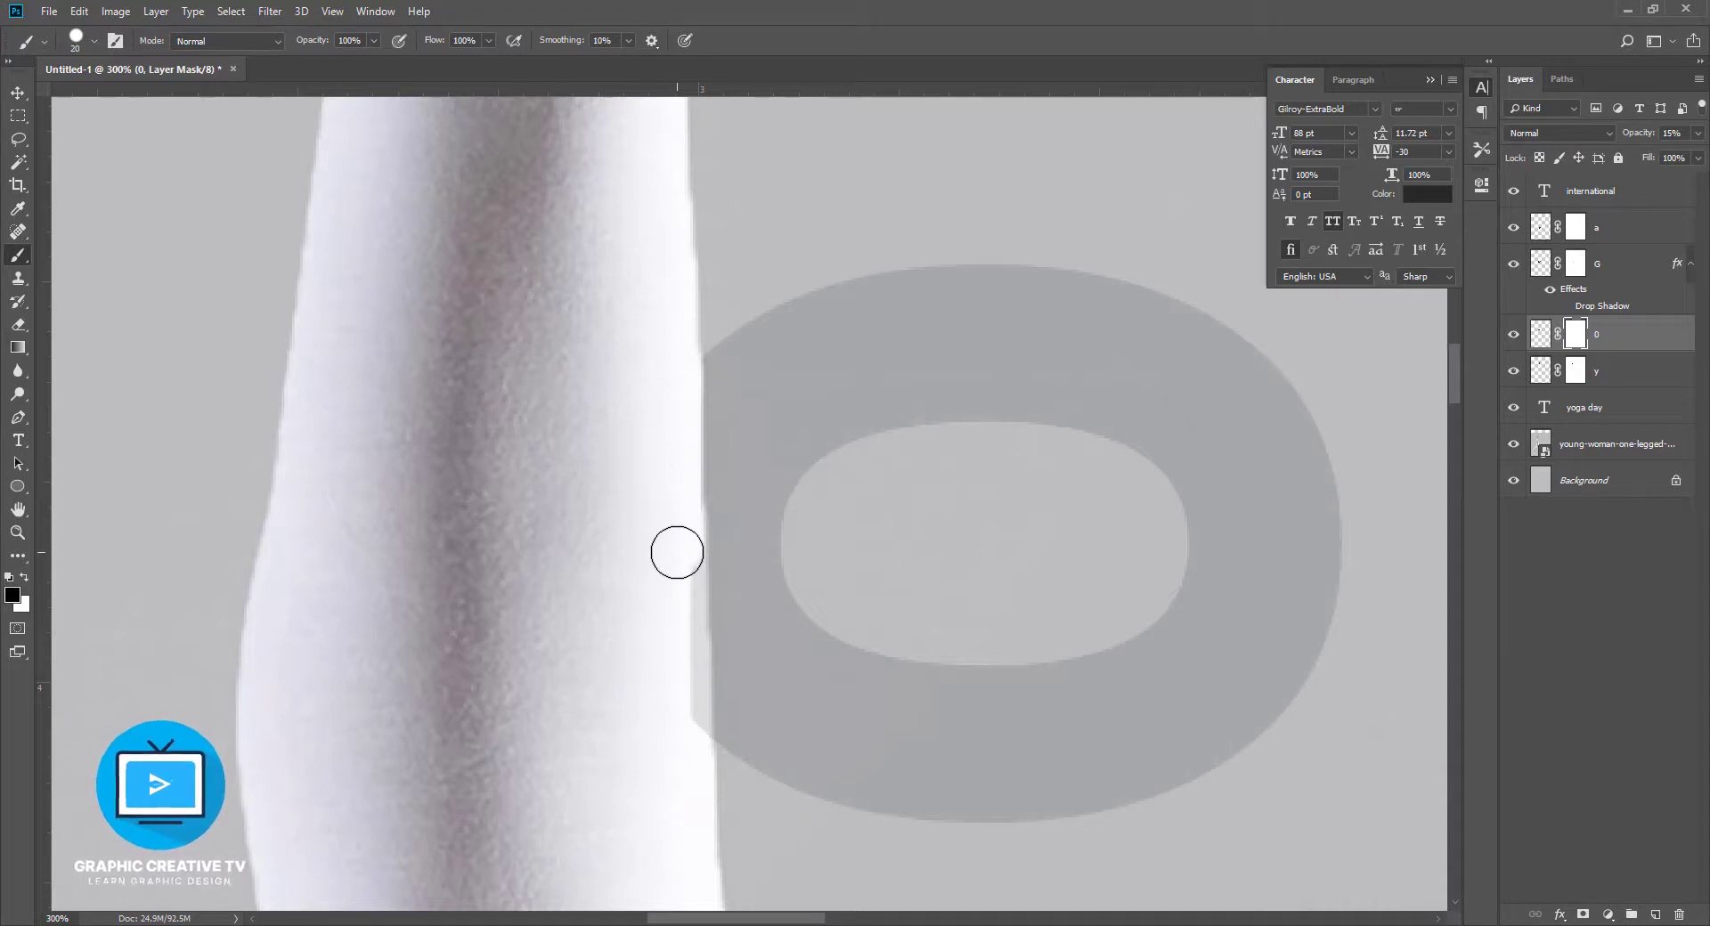
pyautogui.moveTo(679, 575); pyautogui.dragTo(683, 684)
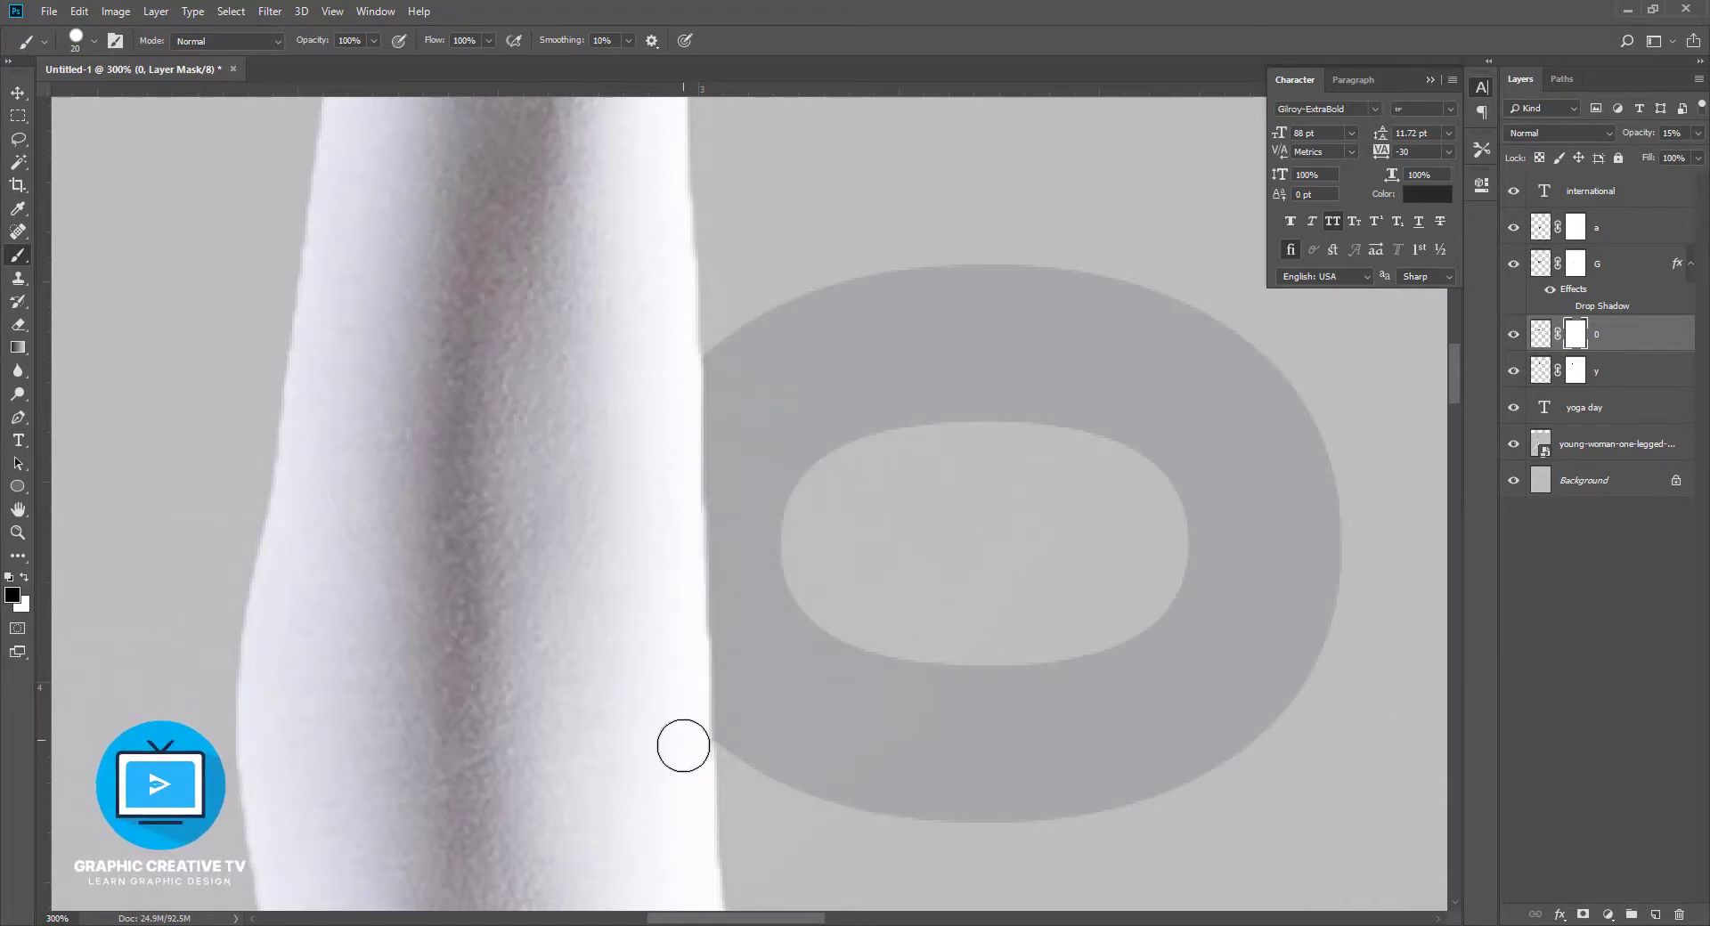
pyautogui.moveTo(683, 452); pyautogui.dragTo(680, 520)
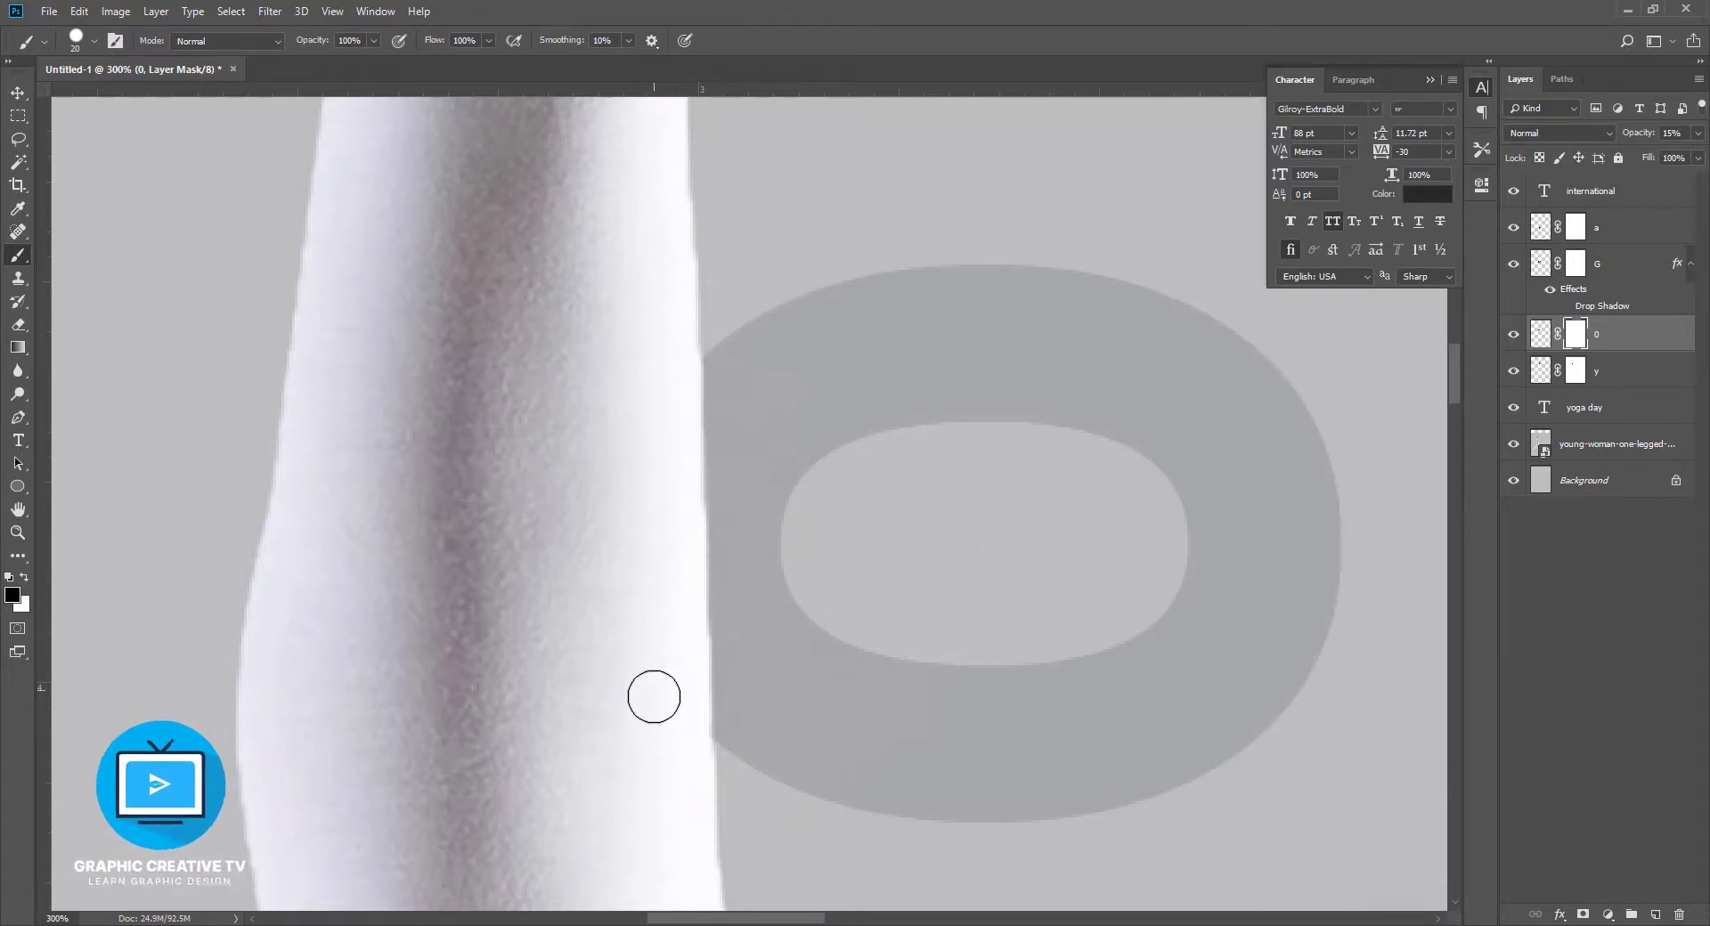
pyautogui.hotkey('ctrl', '0')
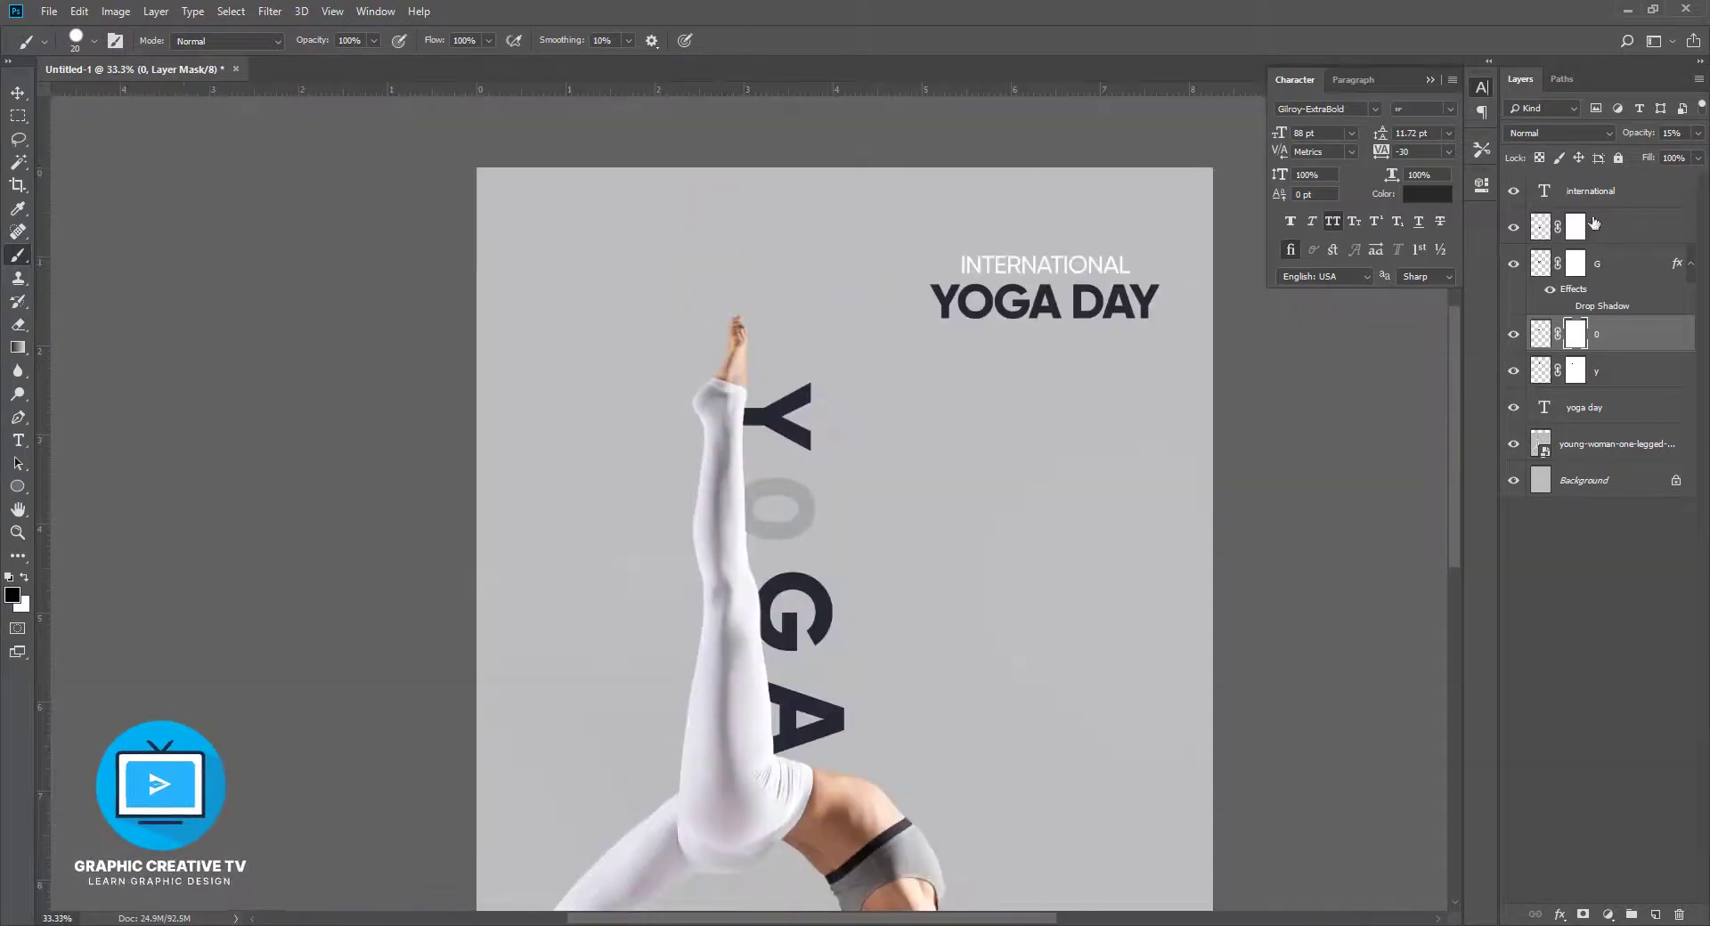
pyautogui.moveTo(1632, 156); pyautogui.dragTo(1696, 154)
pyautogui.scroll(-1, 1024, 451)
pyautogui.press('v')
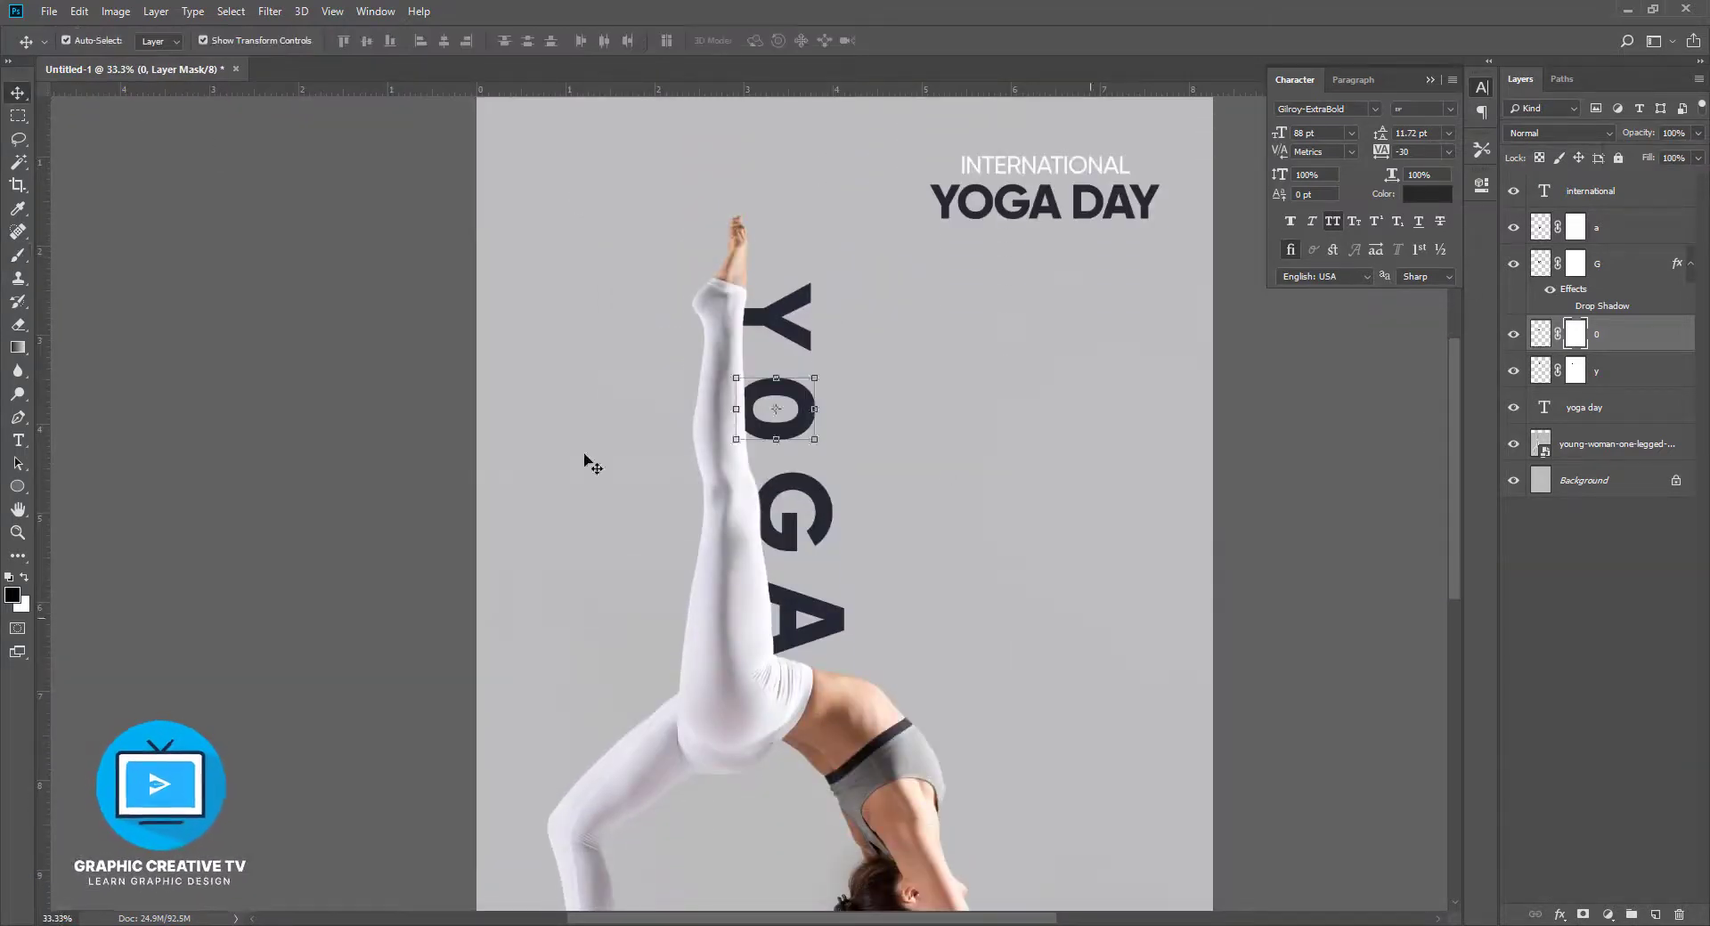
pyautogui.click(1099, 622)
# Draw a black circle over the poster's lower-right area and move it flush with the canvas's right edge
pyautogui.scroll(-6, 1099, 622)
pyautogui.click(18, 486)
pyautogui.moveTo(844, 398); pyautogui.dragTo(1216, 773)
pyautogui.scroll(3, 641, 385)
pyautogui.press('v')
pyautogui.scroll(-4, 1104, 587)
pyautogui.moveTo(1104, 589); pyautogui.dragTo(1097, 647)
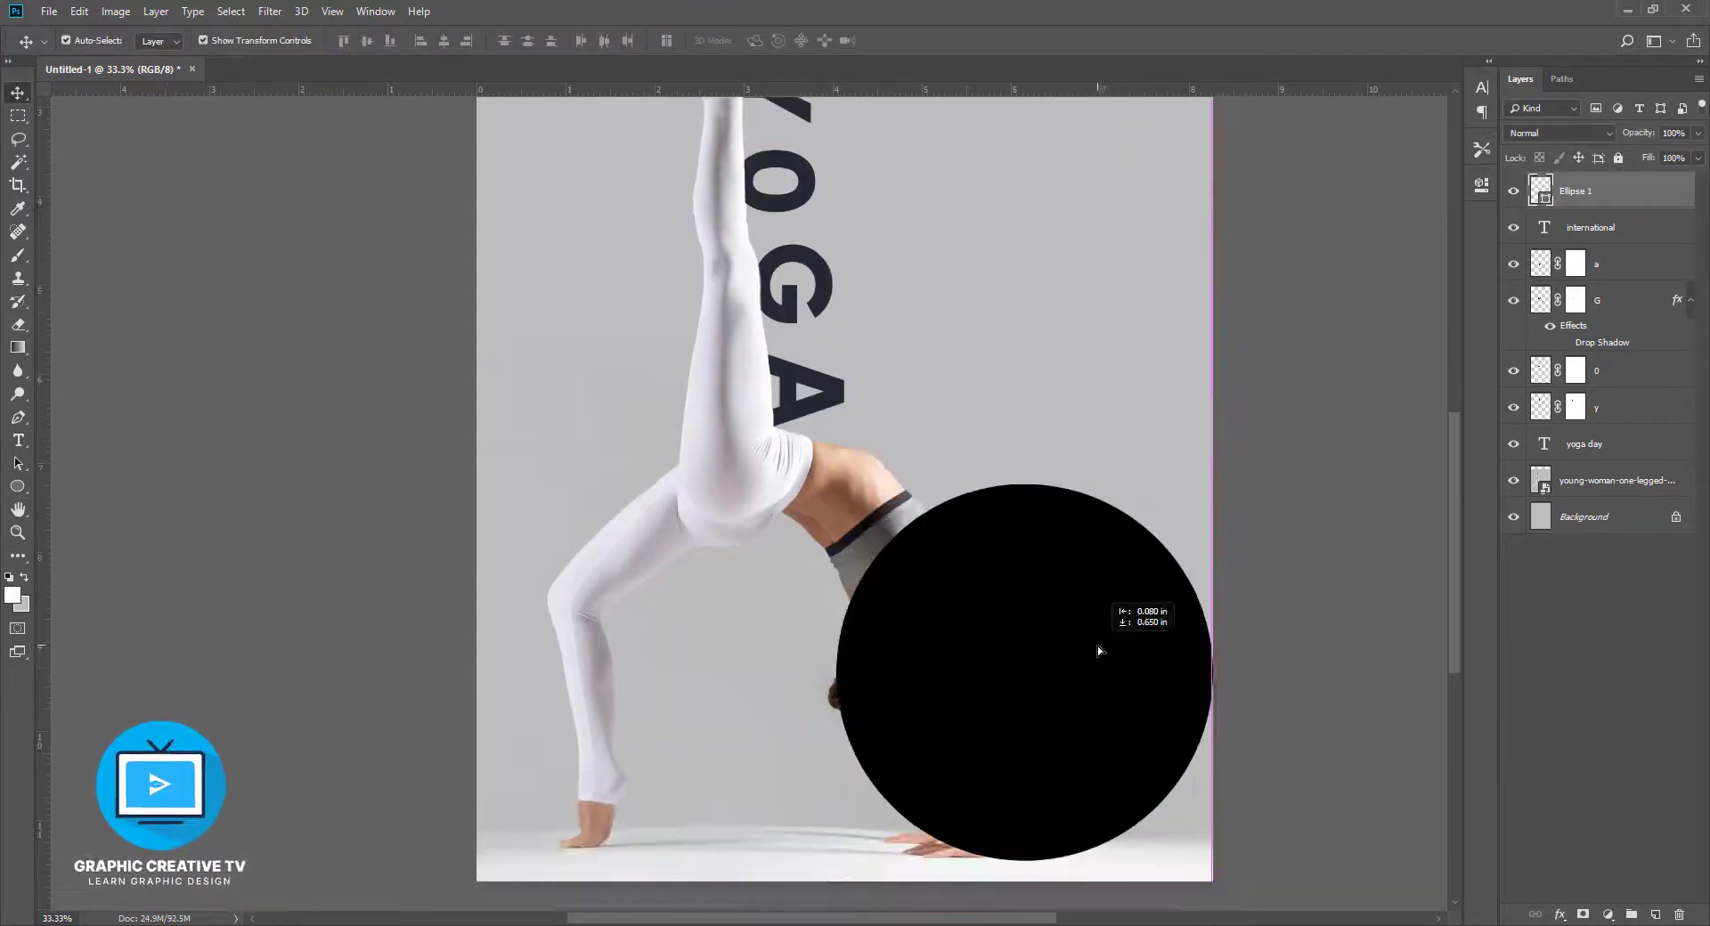
# Scale the black circle to about 139% and position it so it extends past the lower-right corner of the poster
pyautogui.scroll(-3, 1246, 498)
pyautogui.moveTo(1215, 398); pyautogui.dragTo(1288, 326)
pyautogui.moveTo(1092, 550); pyautogui.dragTo(1100, 593)
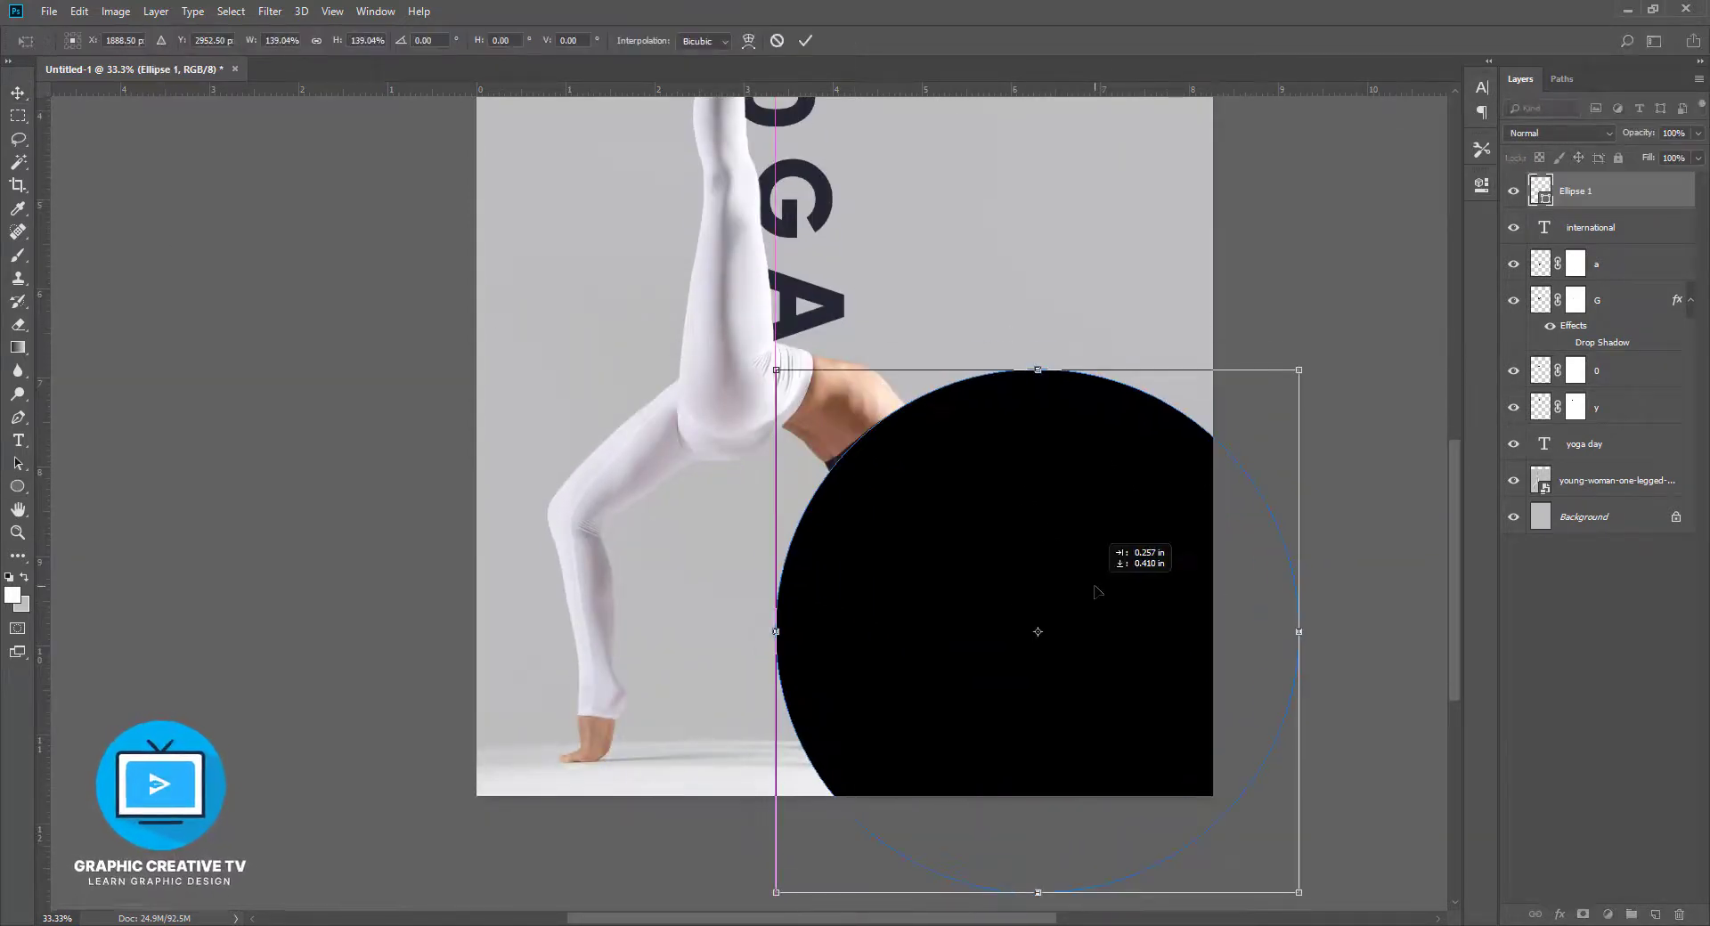
pyautogui.press('Return')
pyautogui.click(1338, 589)
# Change the black circle's blend mode to Soft Light
pyautogui.click(1574, 191)
pyautogui.scroll(1, 1554, 336)
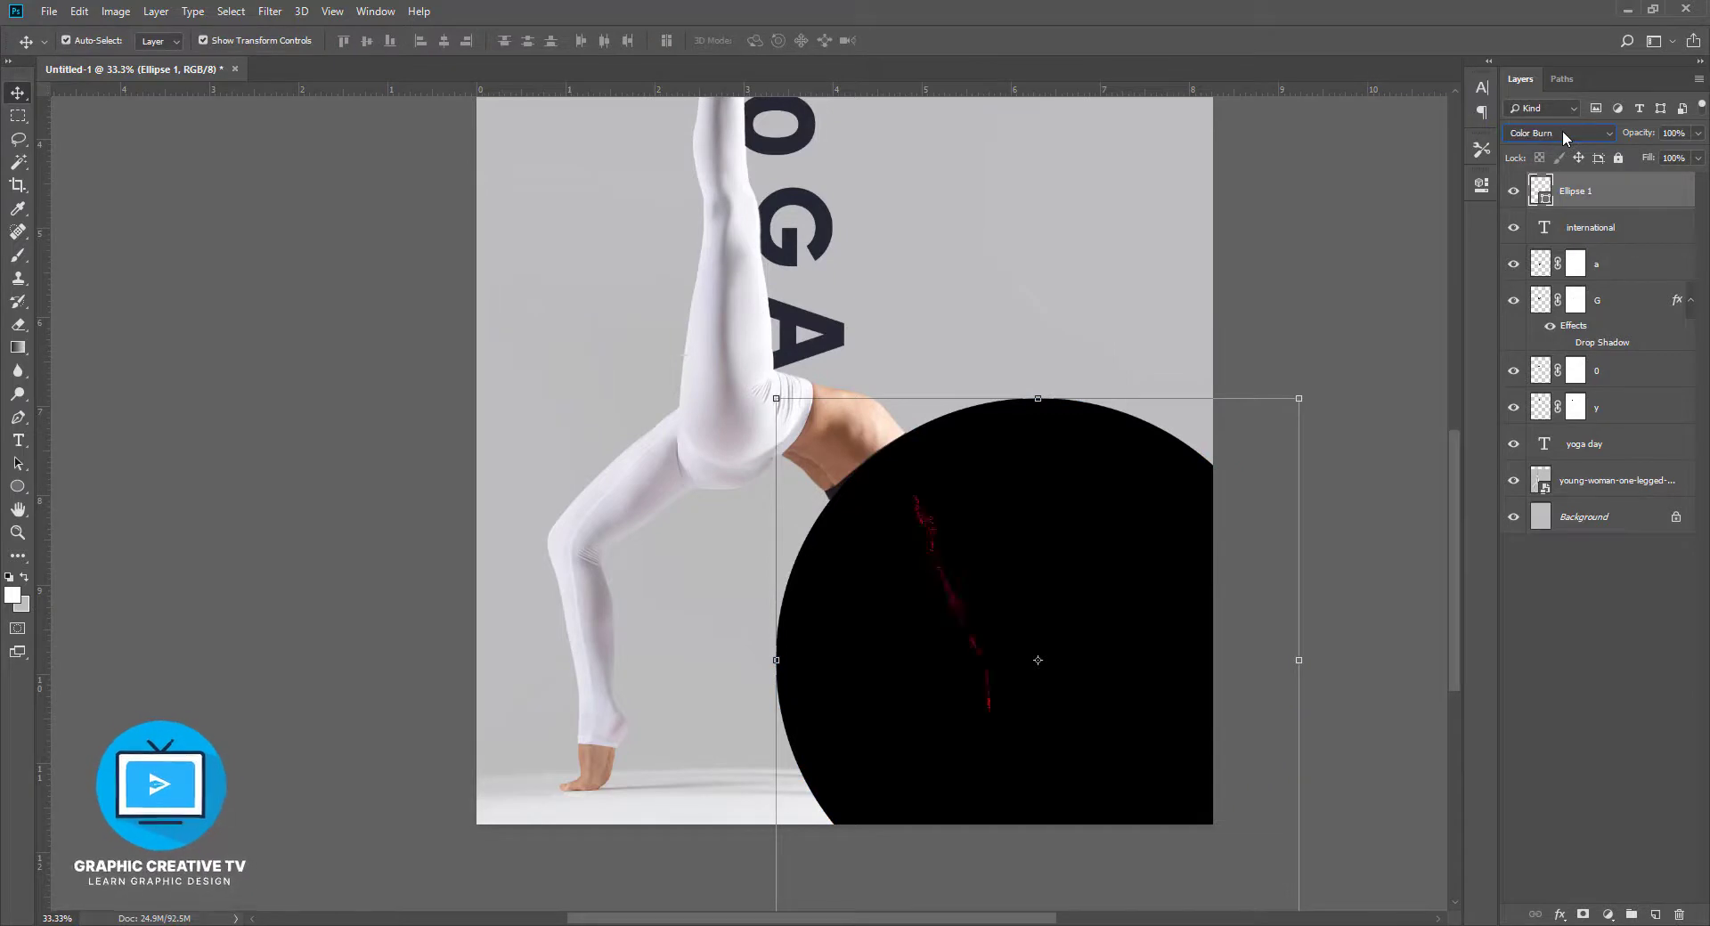
pyautogui.scroll(-3, 1562, 130)
pyautogui.scroll(-2, 1562, 130)
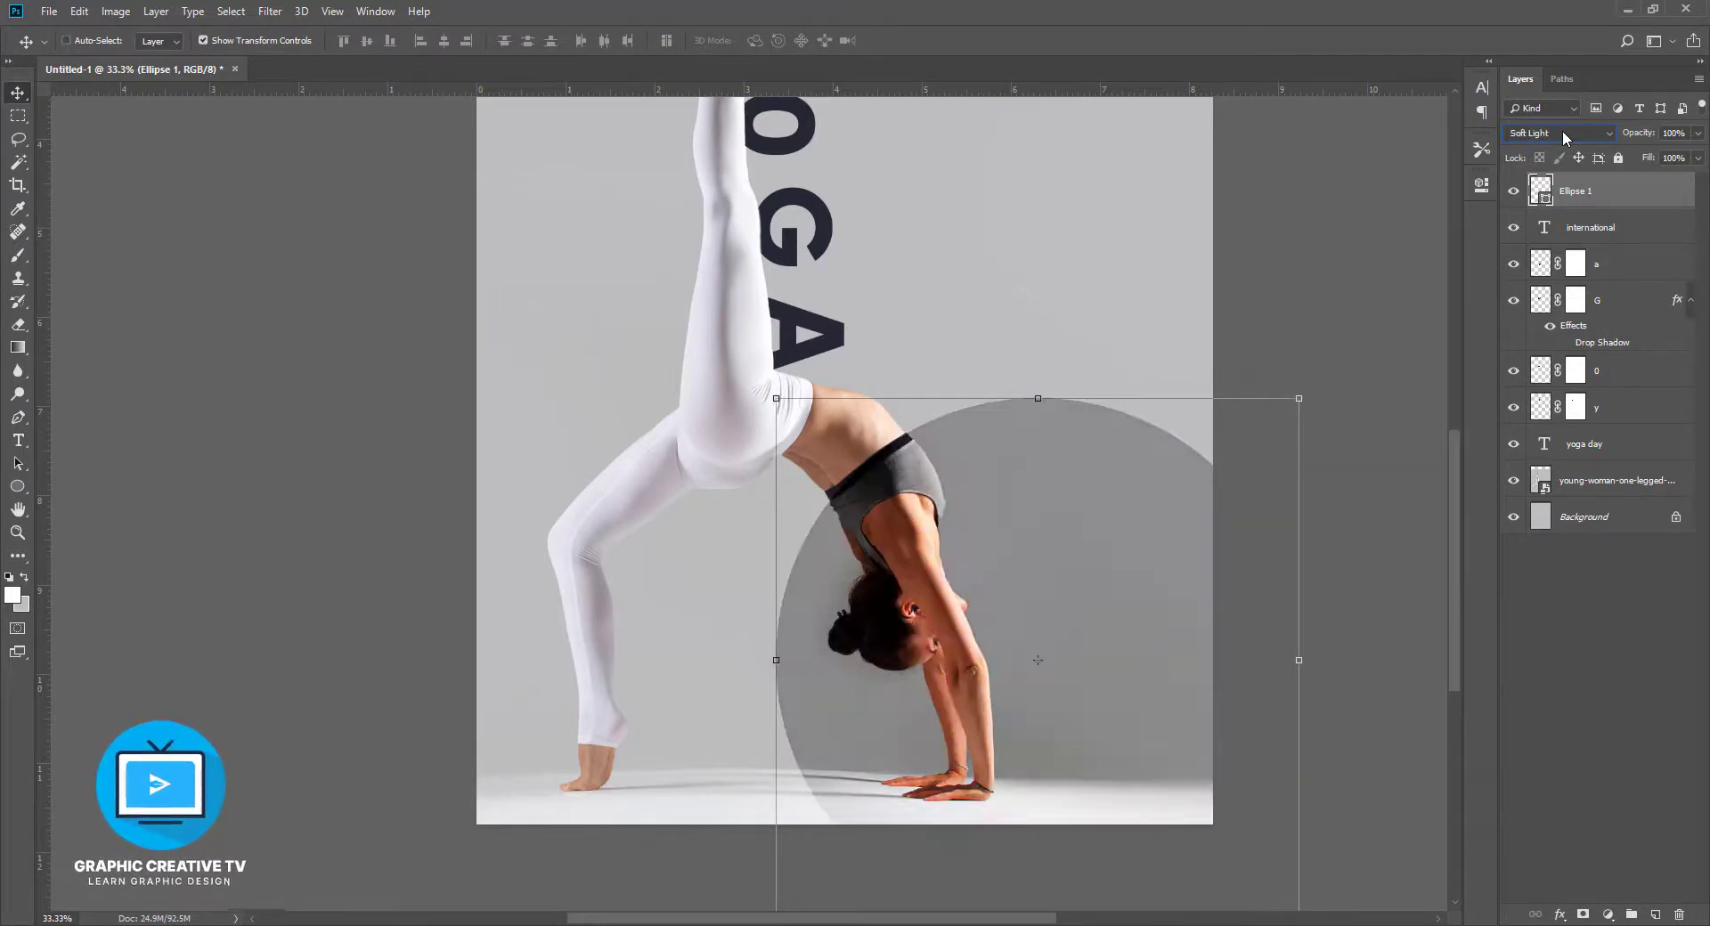
# Nudge the YOGA DAY line slightly to align it under the word INTERNATIONAL
pyautogui.hotkey('ctrl', '-')
pyautogui.hotkey('ctrl', '-')
pyautogui.hotkey('ctrl', '+')
pyautogui.keyDown('ctrl'); pyautogui.click(899, 189); pyautogui.keyUp('ctrl')
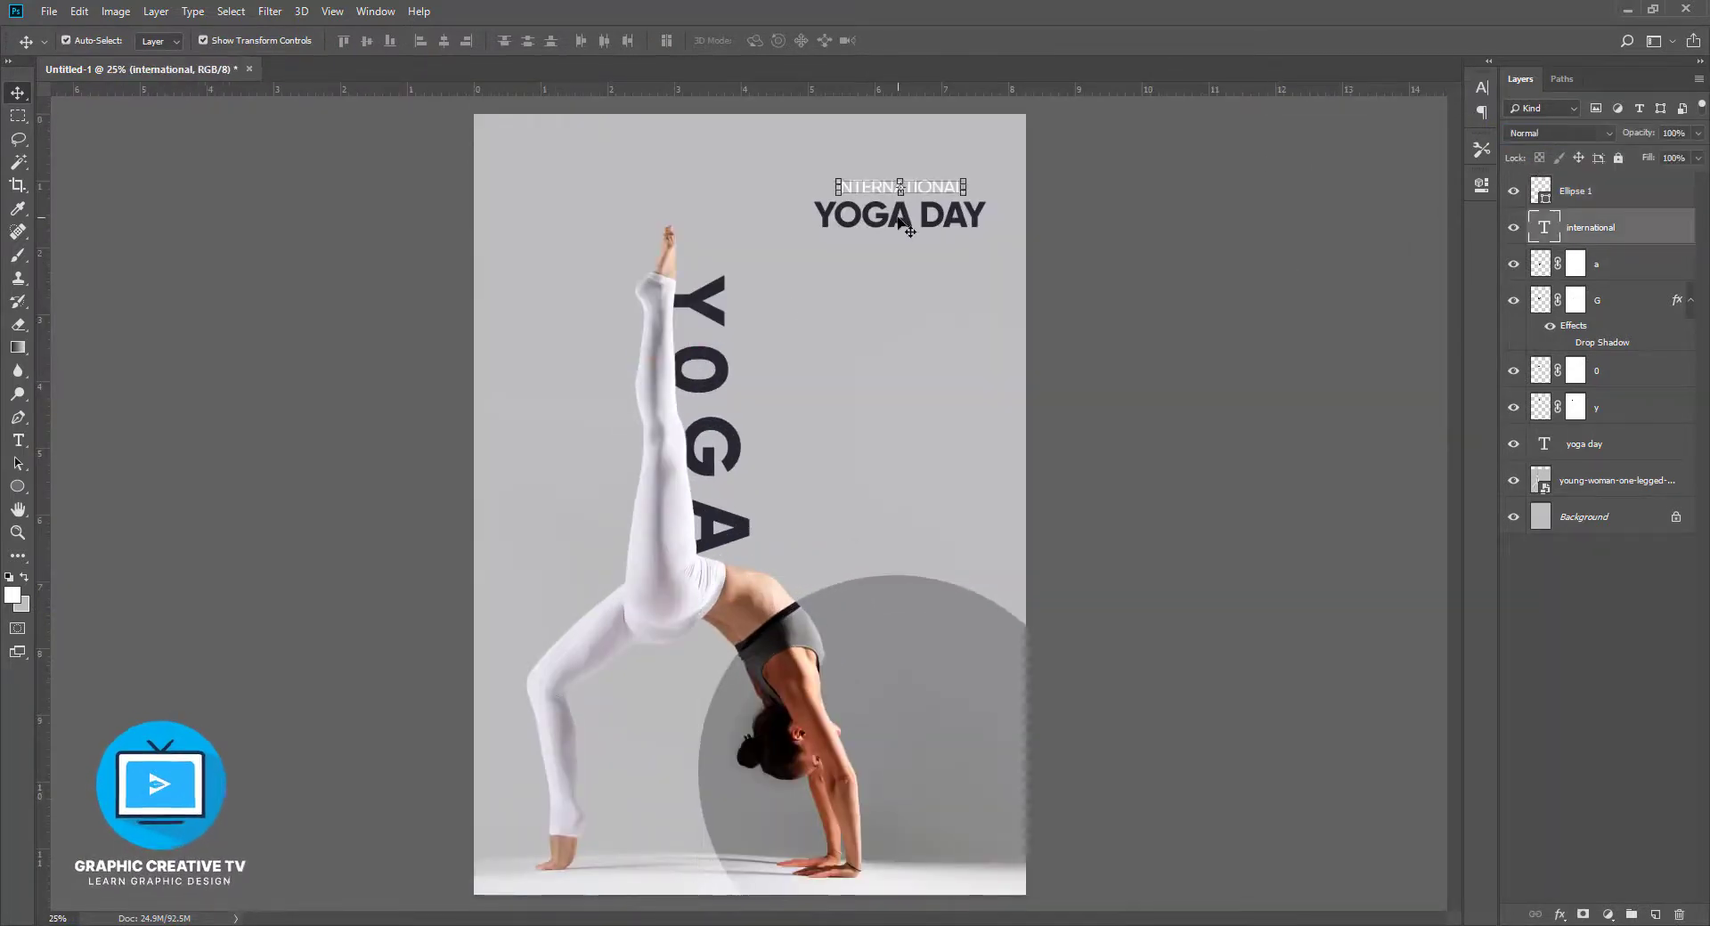
pyautogui.click(898, 220)
pyautogui.click(933, 187)
pyautogui.moveTo(908, 221)
pyautogui.mouseDown()
pyautogui.moveTo(909, 295)
pyautogui.moveTo(909, 221)
pyautogui.mouseUp()
pyautogui.click(1109, 329)
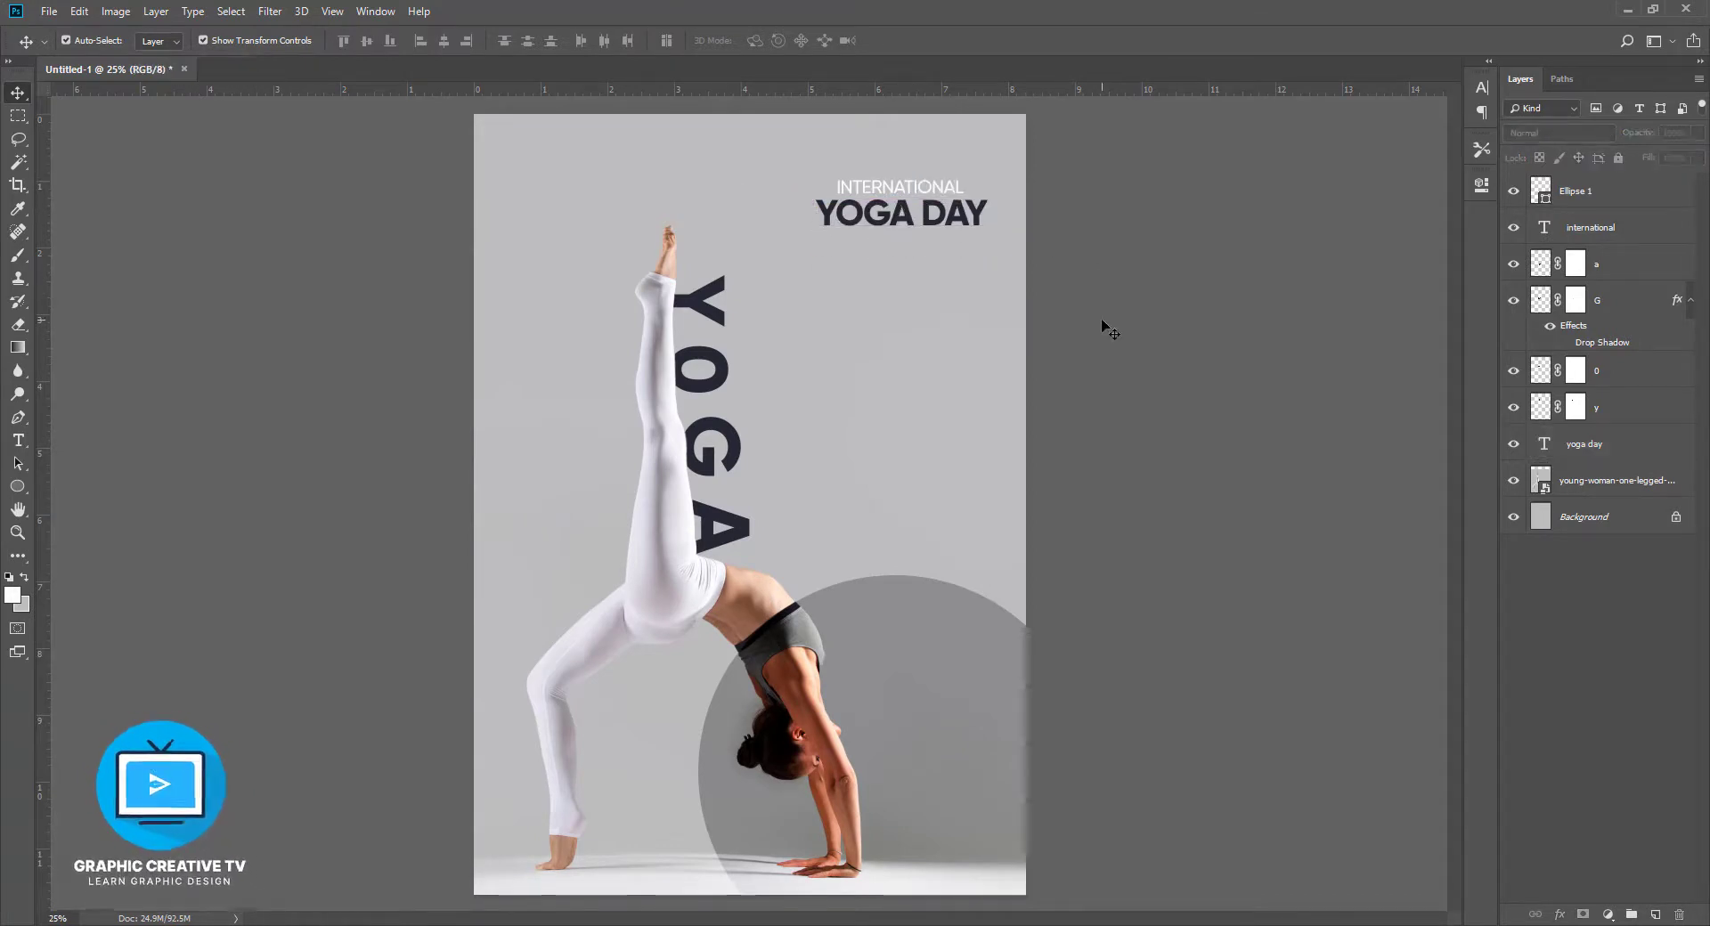
# Recolor the circle to dark blue #3e4f70 and set its blend mode to Multiply
pyautogui.click(996, 613)
pyautogui.click(1548, 134)
pyautogui.click(1543, 149)
pyautogui.doubleClick(1541, 192)
pyautogui.click(1188, 536)
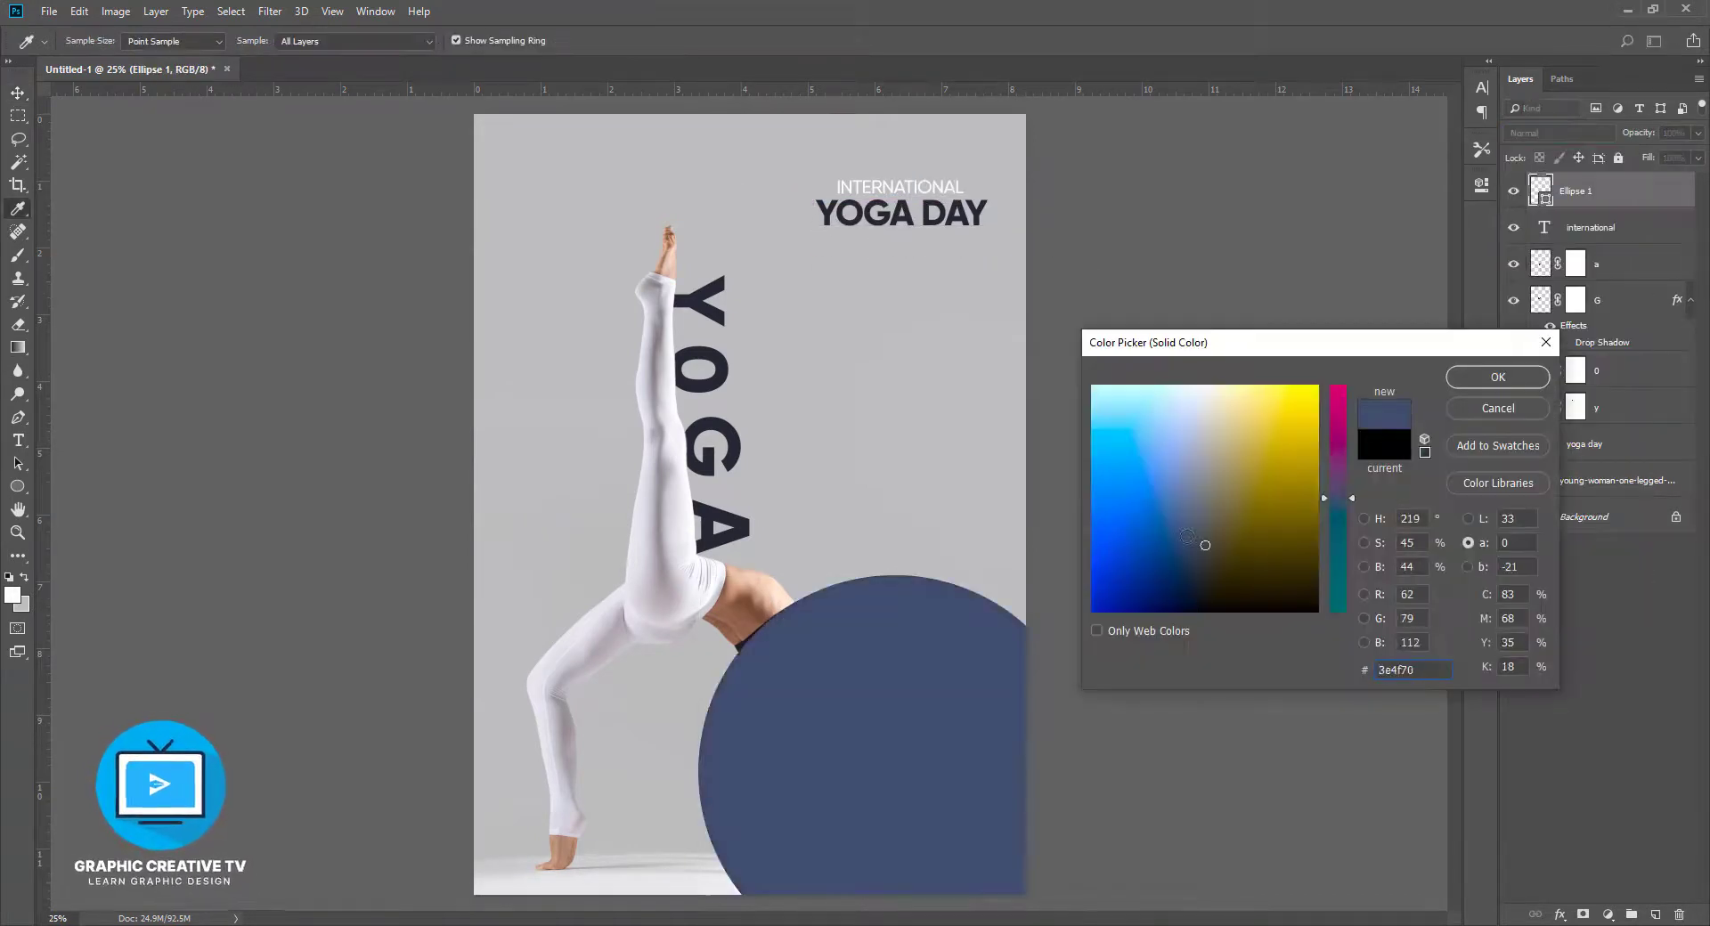
pyautogui.click(1497, 381)
pyautogui.scroll(-2, 1555, 135)
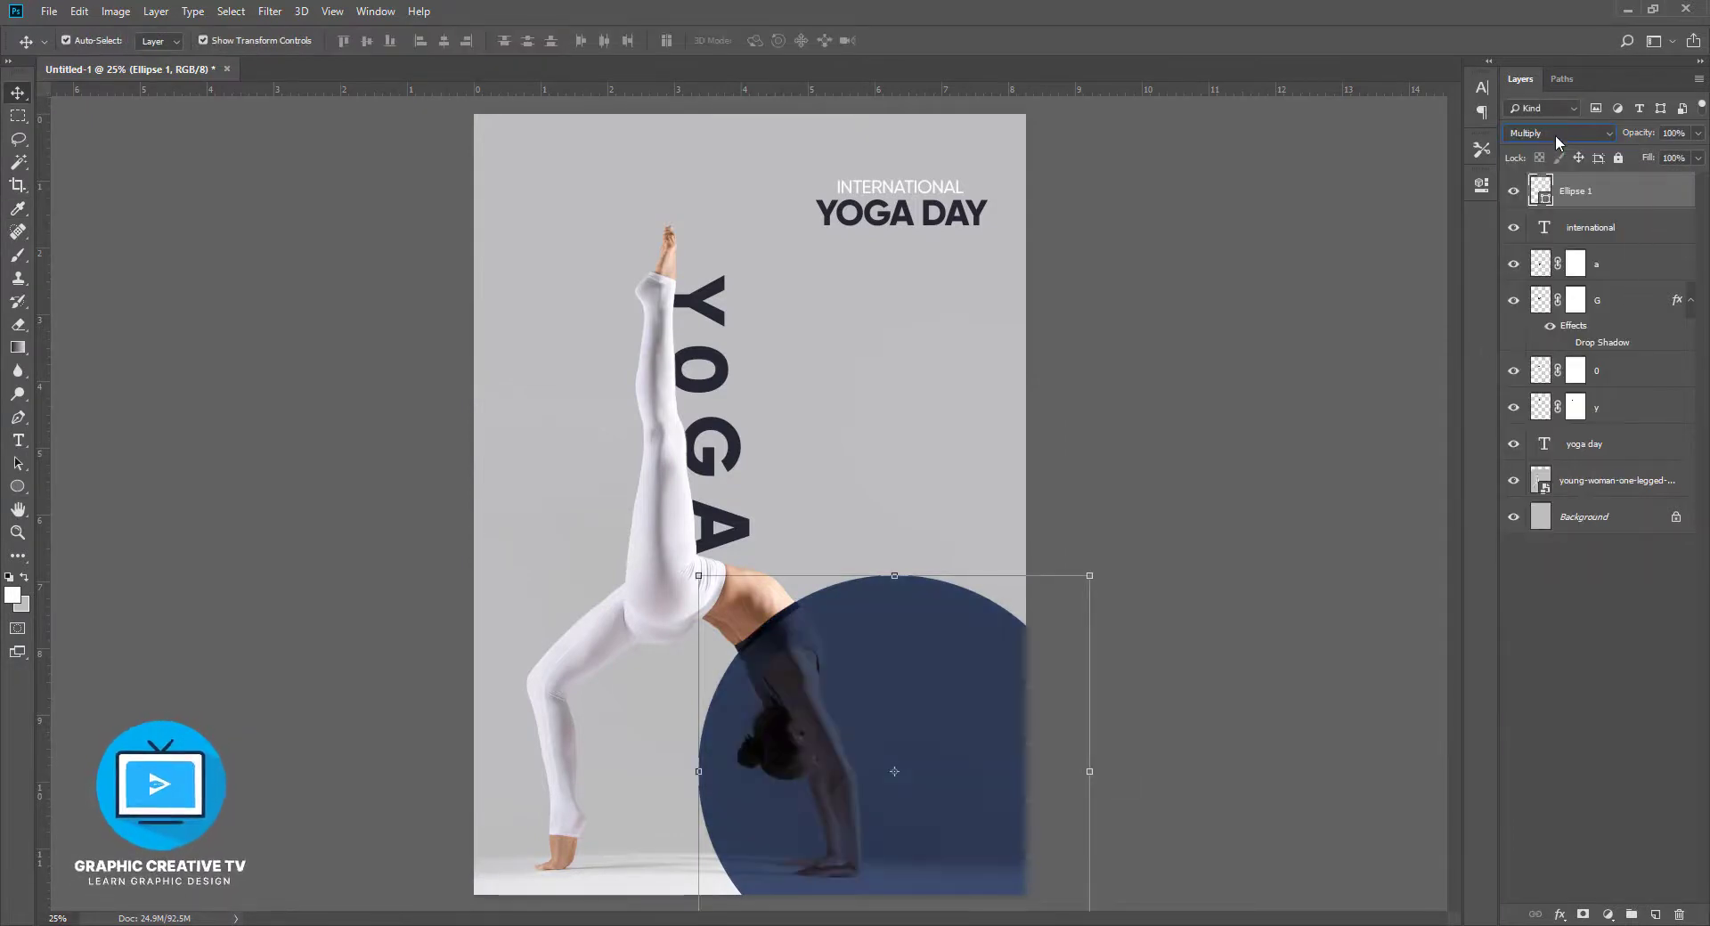
# Place the circle in the poster's upper-left corner and a duplicate in the lower-right, lowering both circles' opacity, the duplicate's to 64%
pyautogui.moveTo(973, 702); pyautogui.dragTo(1044, 810)
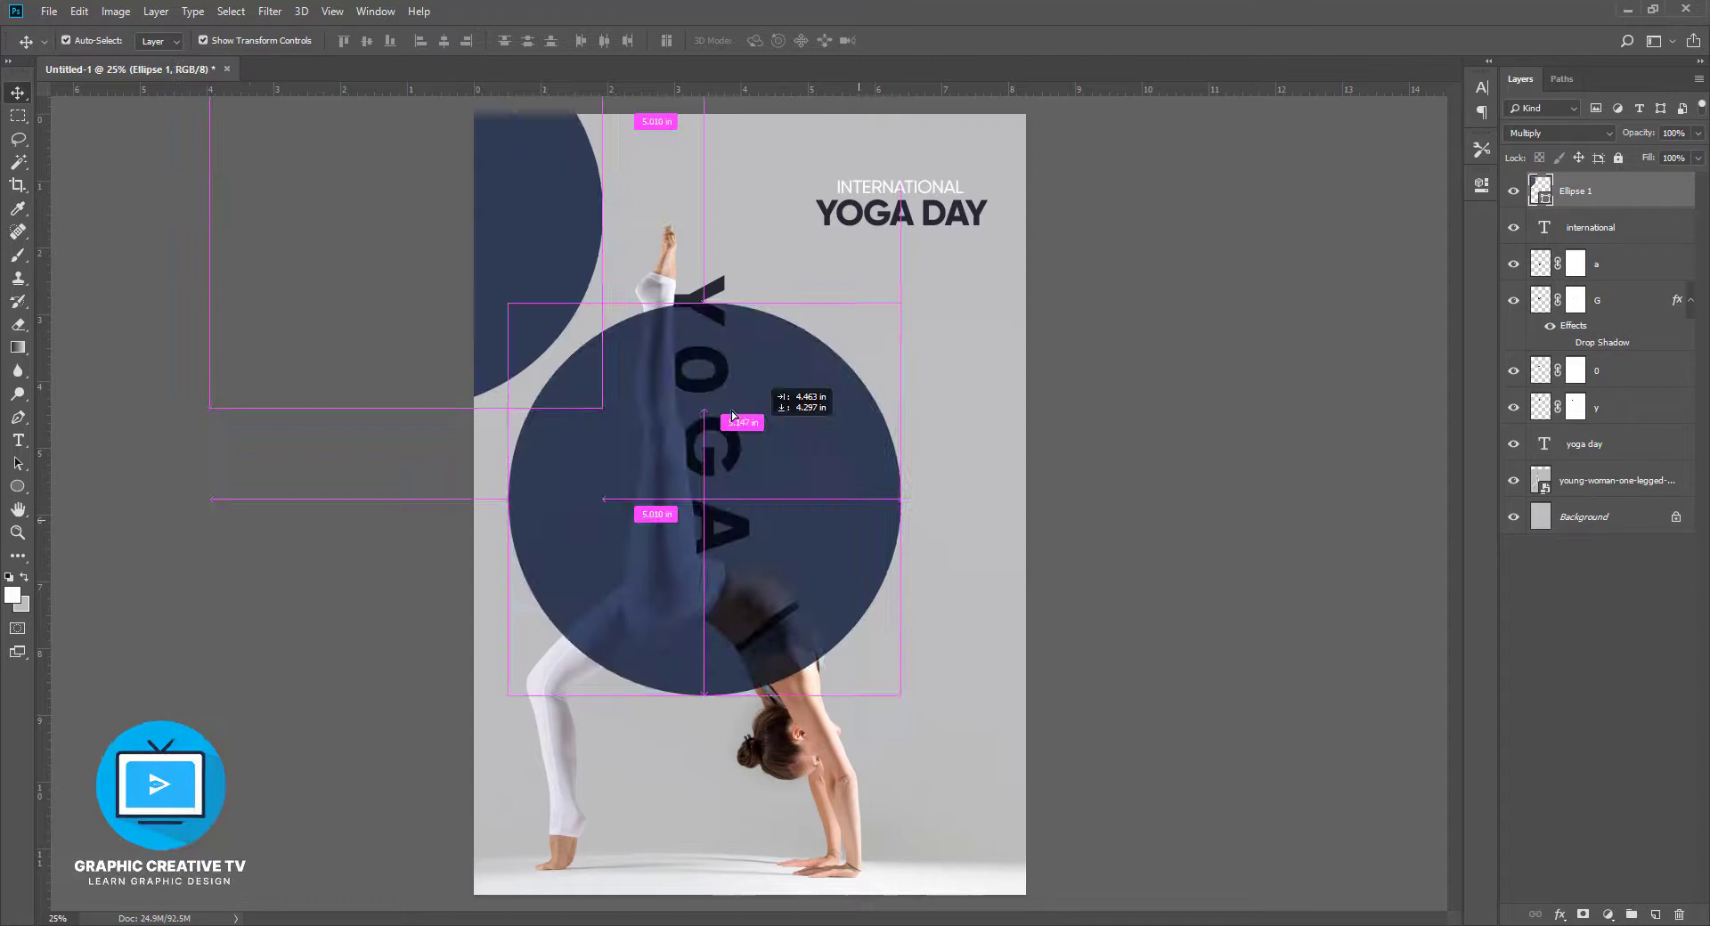
pyautogui.moveTo(558, 214); pyautogui.dragTo(657, 219)
pyautogui.click(1697, 132)
pyautogui.moveTo(1696, 155); pyautogui.dragTo(1661, 156)
pyautogui.click(1190, 600)
pyautogui.moveTo(598, 258); pyautogui.dragTo(582, 235)
pyautogui.moveTo(918, 763); pyautogui.dragTo(907, 745)
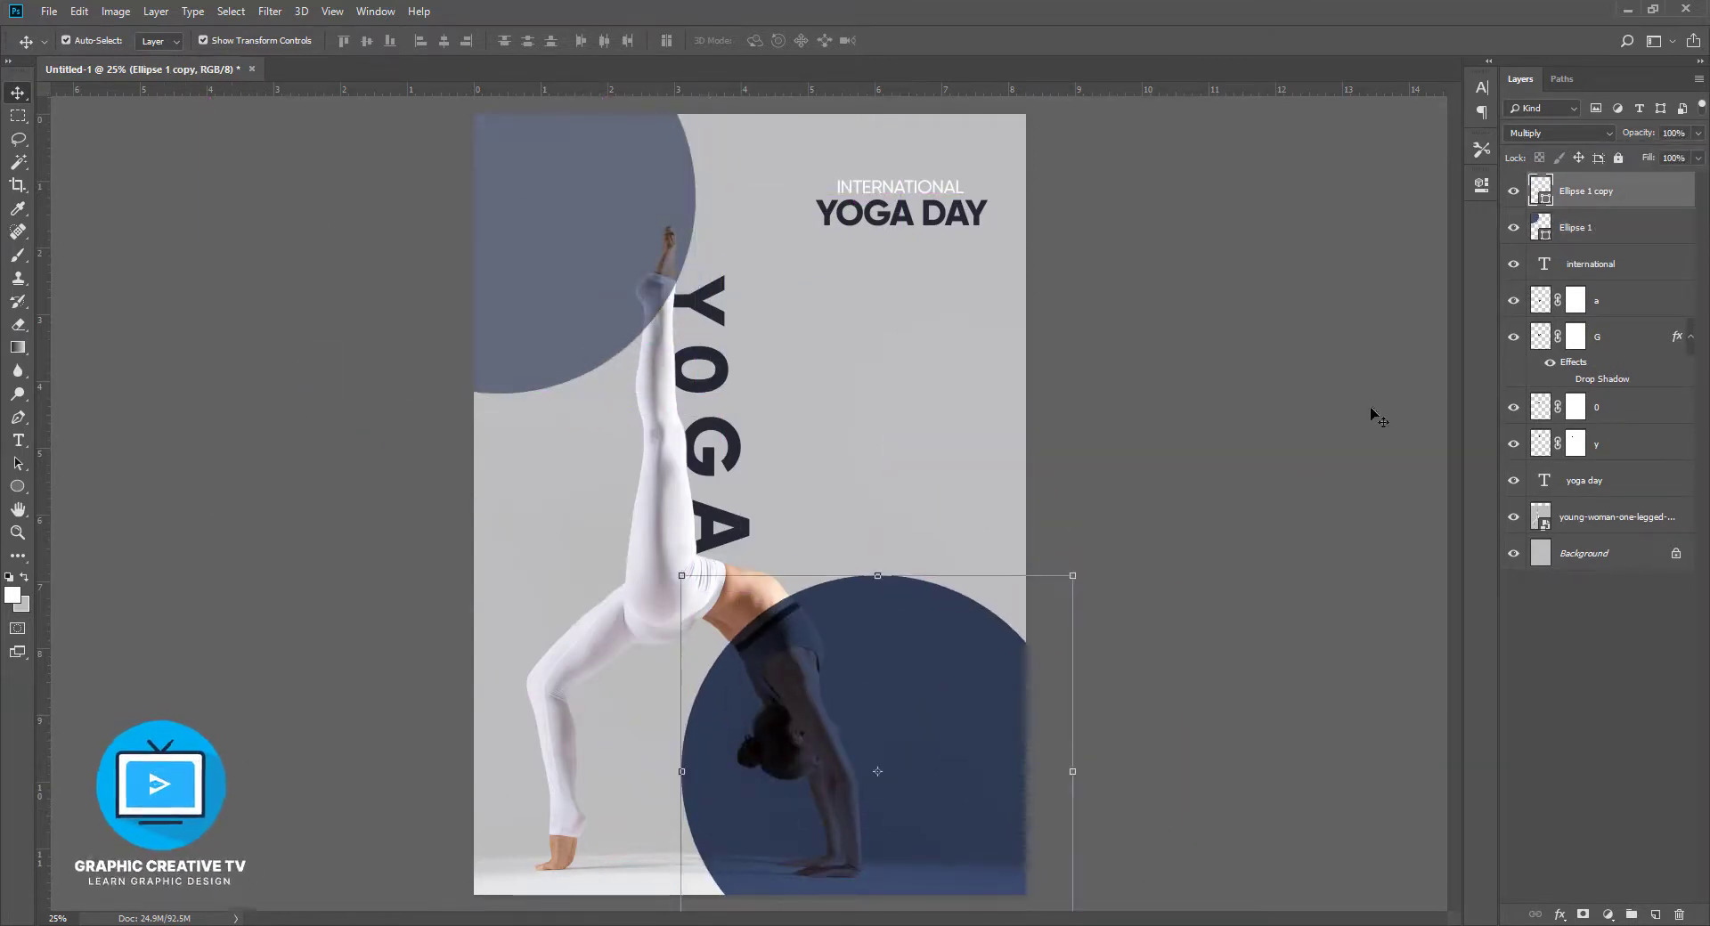
pyautogui.moveTo(1695, 155); pyautogui.dragTo(1656, 155)
pyautogui.click(1603, 628)
# Lower the opacity of the four sideways YOGA letter layers together
pyautogui.click(1617, 442)
pyautogui.keyDown('ctrl'); pyautogui.click(1616, 408); pyautogui.keyUp('ctrl')
pyautogui.keyDown('ctrl'); pyautogui.click(1616, 337); pyautogui.keyUp('ctrl')
pyautogui.keyDown('ctrl'); pyautogui.click(1616, 301); pyautogui.keyUp('ctrl')
pyautogui.click(1697, 133)
# Move the two-line INTERNATIONAL YOGA DAY title straight down, level with the sideways Y
pyautogui.click(910, 225)
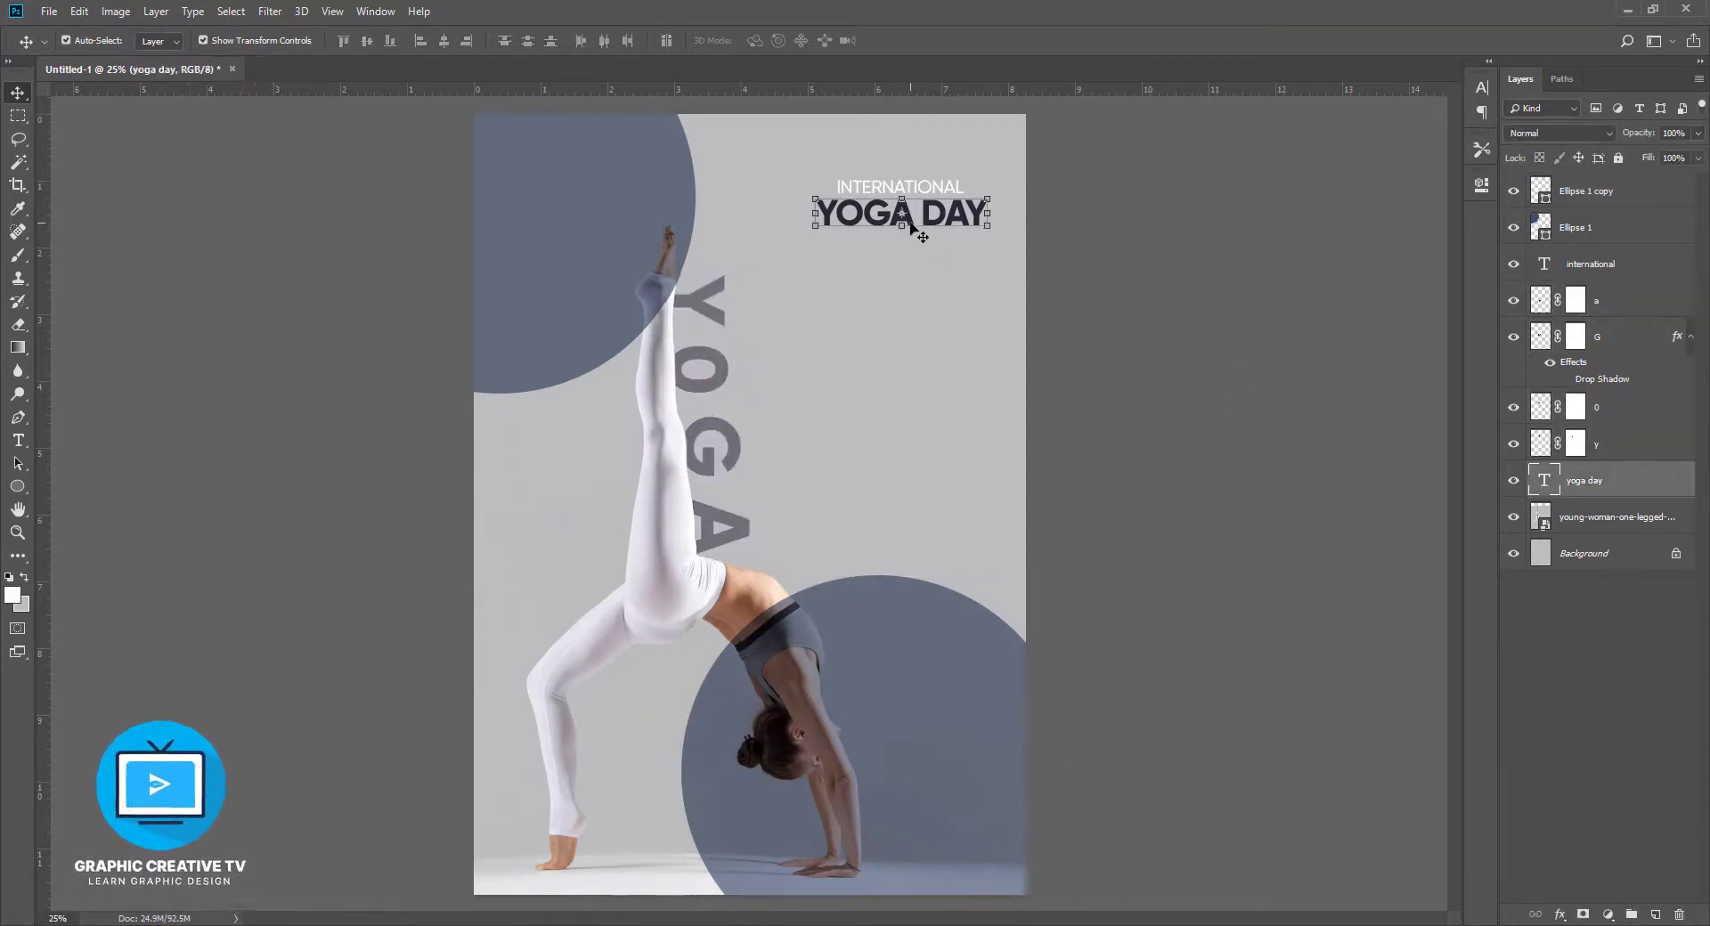
pyautogui.click(1104, 280)
pyautogui.click(910, 190)
pyautogui.keyDown('shift'); pyautogui.click(907, 216); pyautogui.keyUp('shift')
pyautogui.moveTo(906, 216); pyautogui.dragTo(905, 316)
# Nudge both circles and set the opacity to 100% for the upper-left one and 86% for the lower-right one
pyautogui.moveTo(979, 812); pyautogui.dragTo(951, 789)
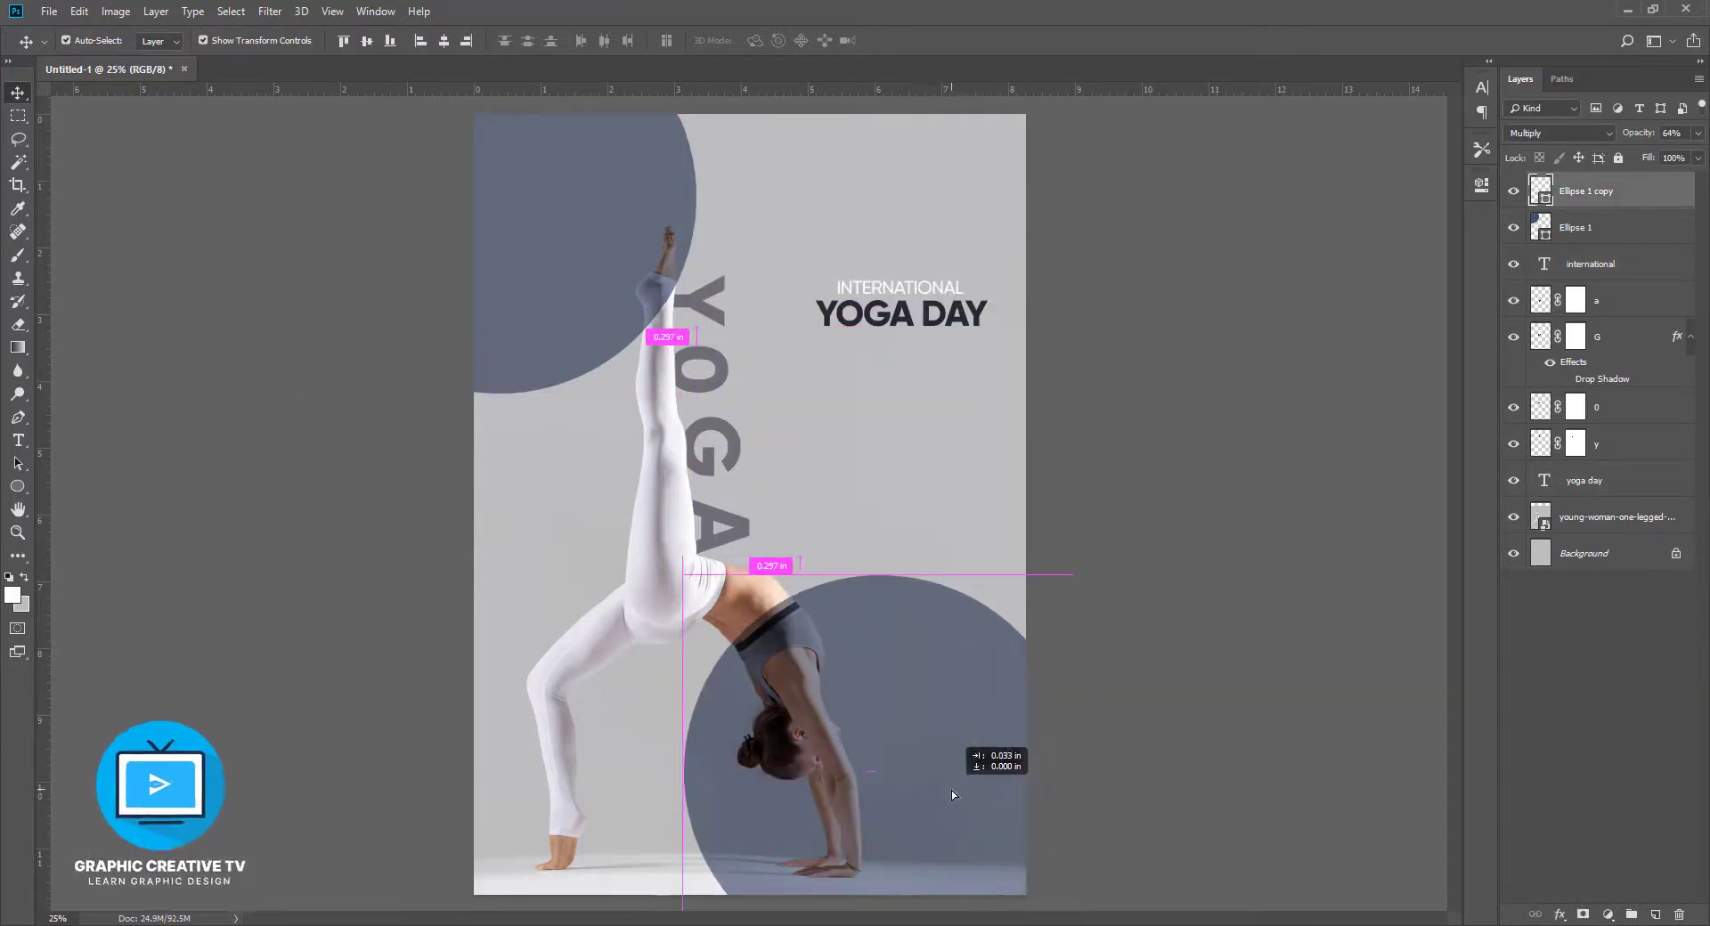
pyautogui.moveTo(601, 294); pyautogui.dragTo(616, 284)
pyautogui.click(1701, 153)
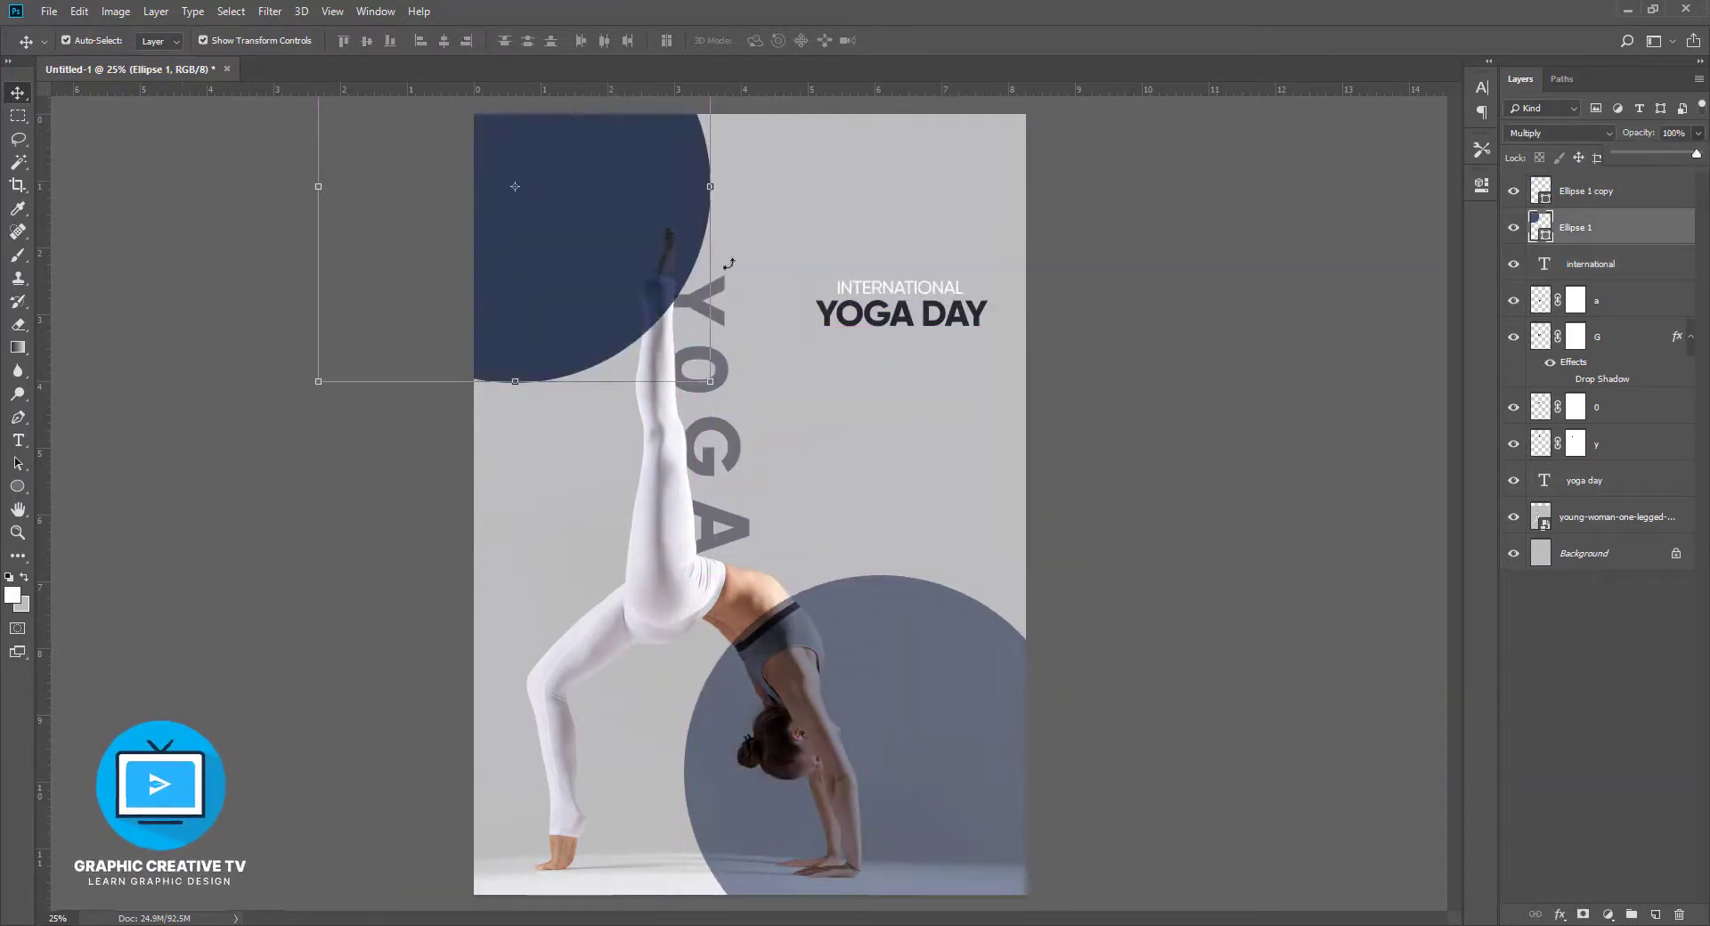
pyautogui.moveTo(621, 221); pyautogui.dragTo(621, 208)
pyautogui.click(972, 644)
pyautogui.click(1700, 155)
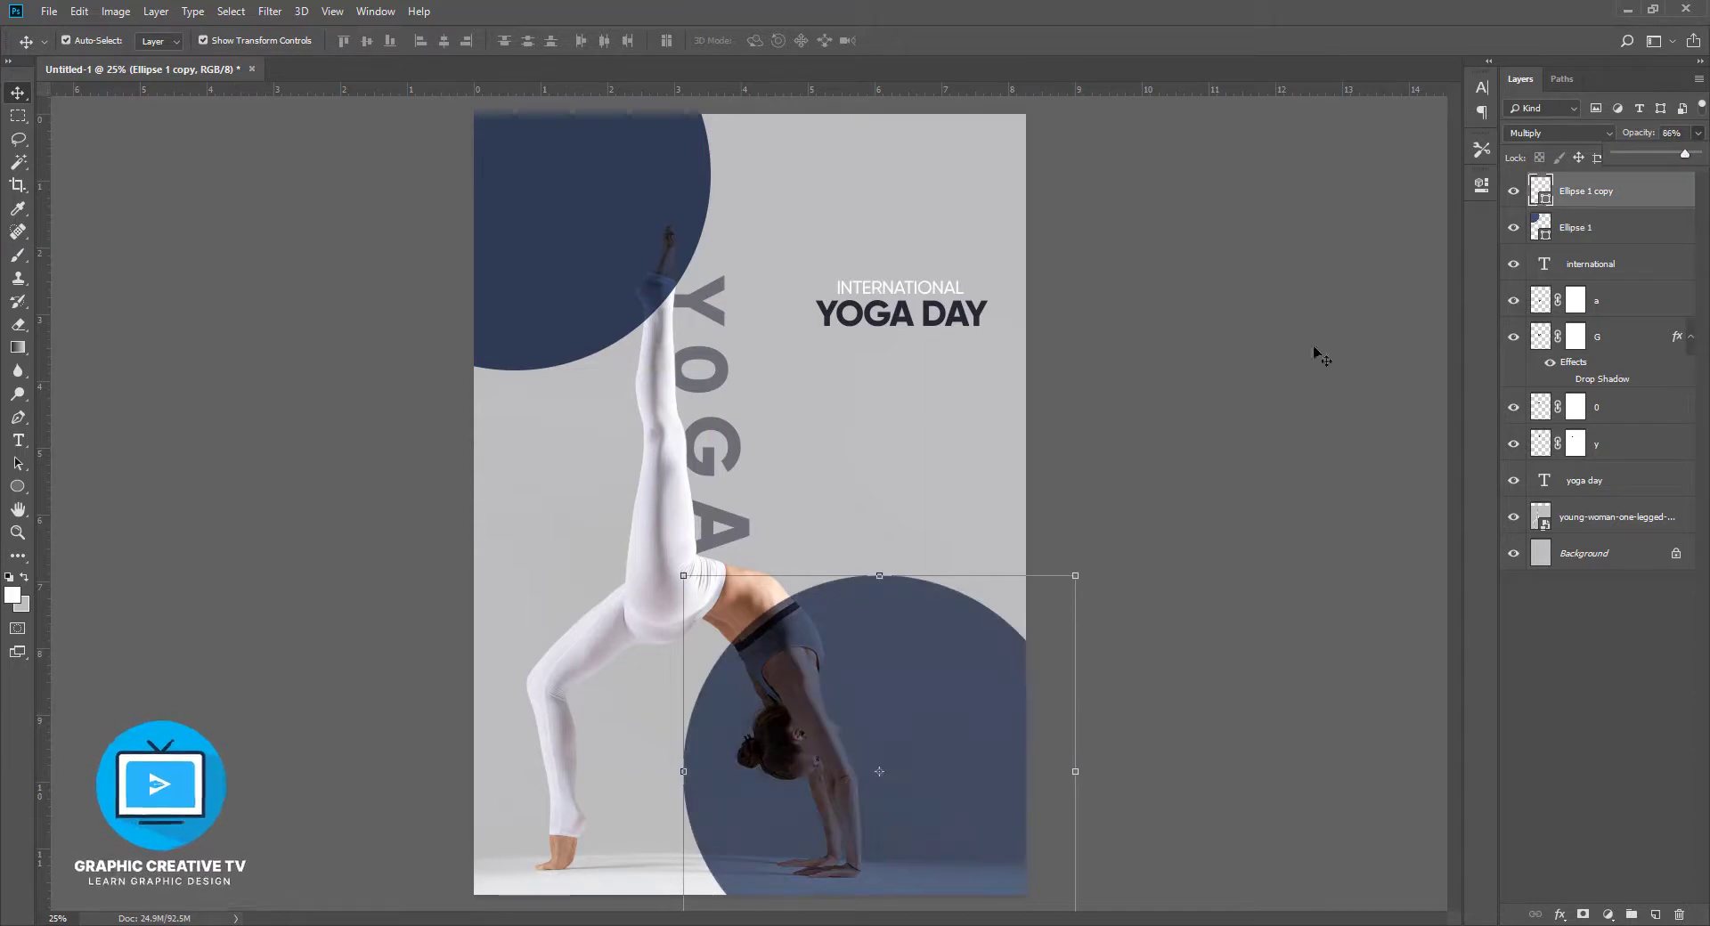
pyautogui.click(1320, 353)
# Set the opacity of the four sideways YOGA letters back to 100%
pyautogui.click(705, 303)
pyautogui.keyDown('shift'); pyautogui.click(722, 373); pyautogui.keyUp('shift')
pyautogui.keyDown('shift'); pyautogui.click(734, 445); pyautogui.keyUp('shift')
pyautogui.keyDown('shift'); pyautogui.click(743, 532); pyautogui.keyUp('shift')
pyautogui.click(1698, 132)
pyautogui.click(1700, 154)
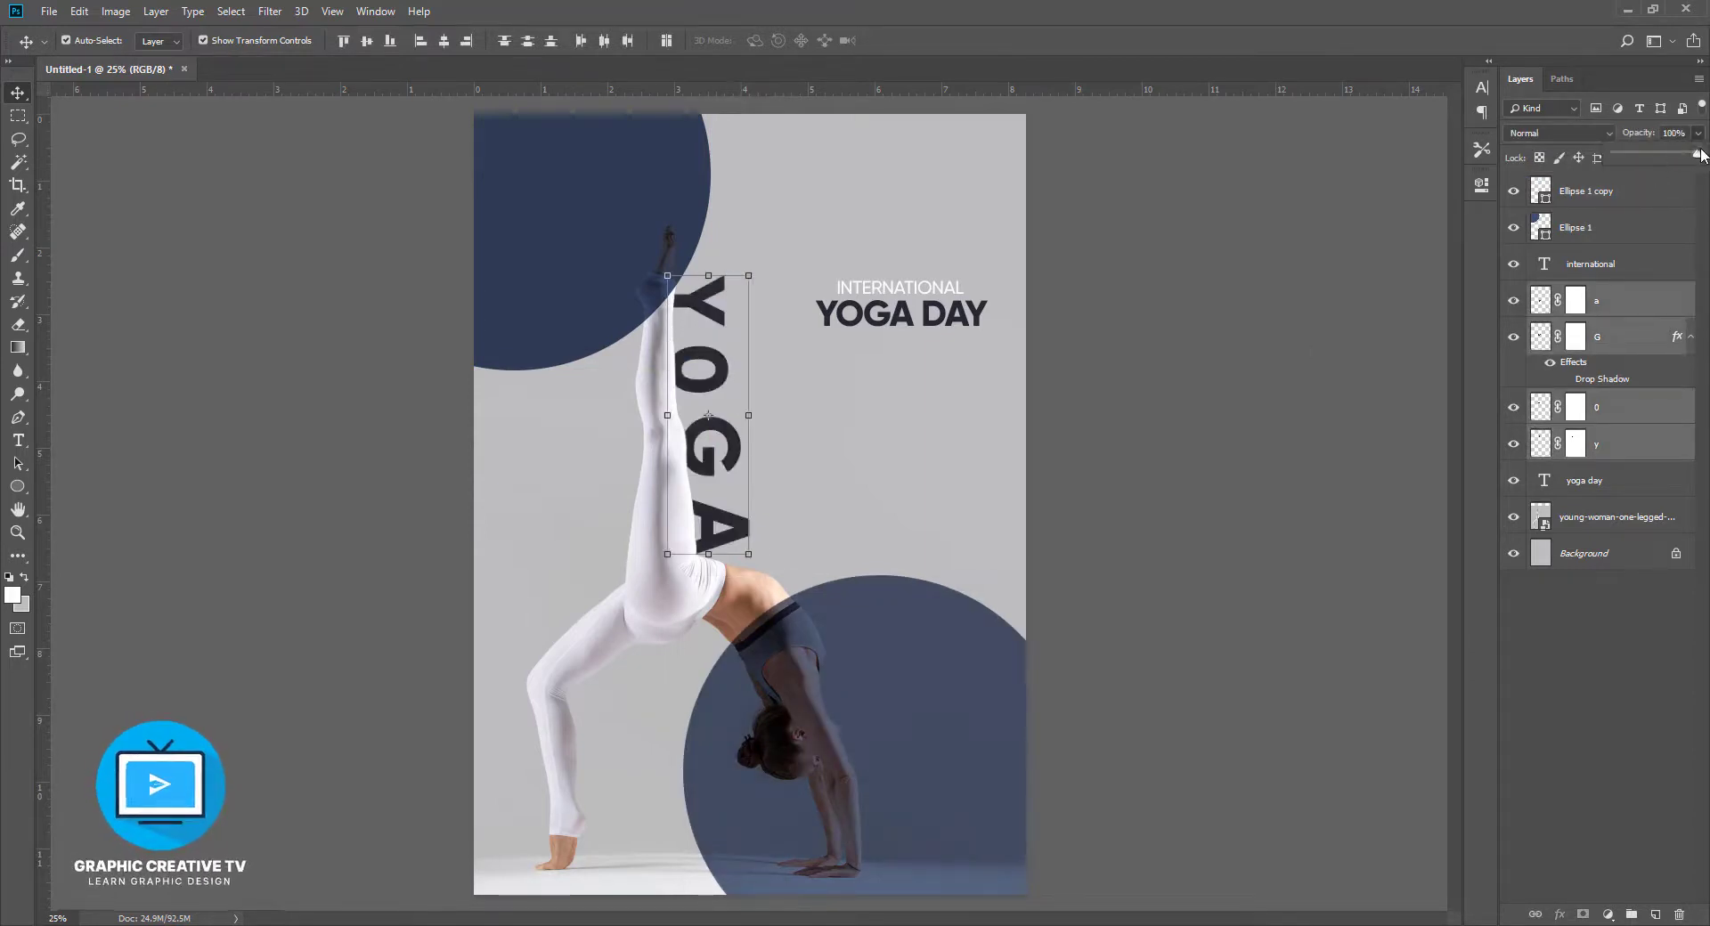
pyautogui.click(563, 339)
pyautogui.click(916, 731)
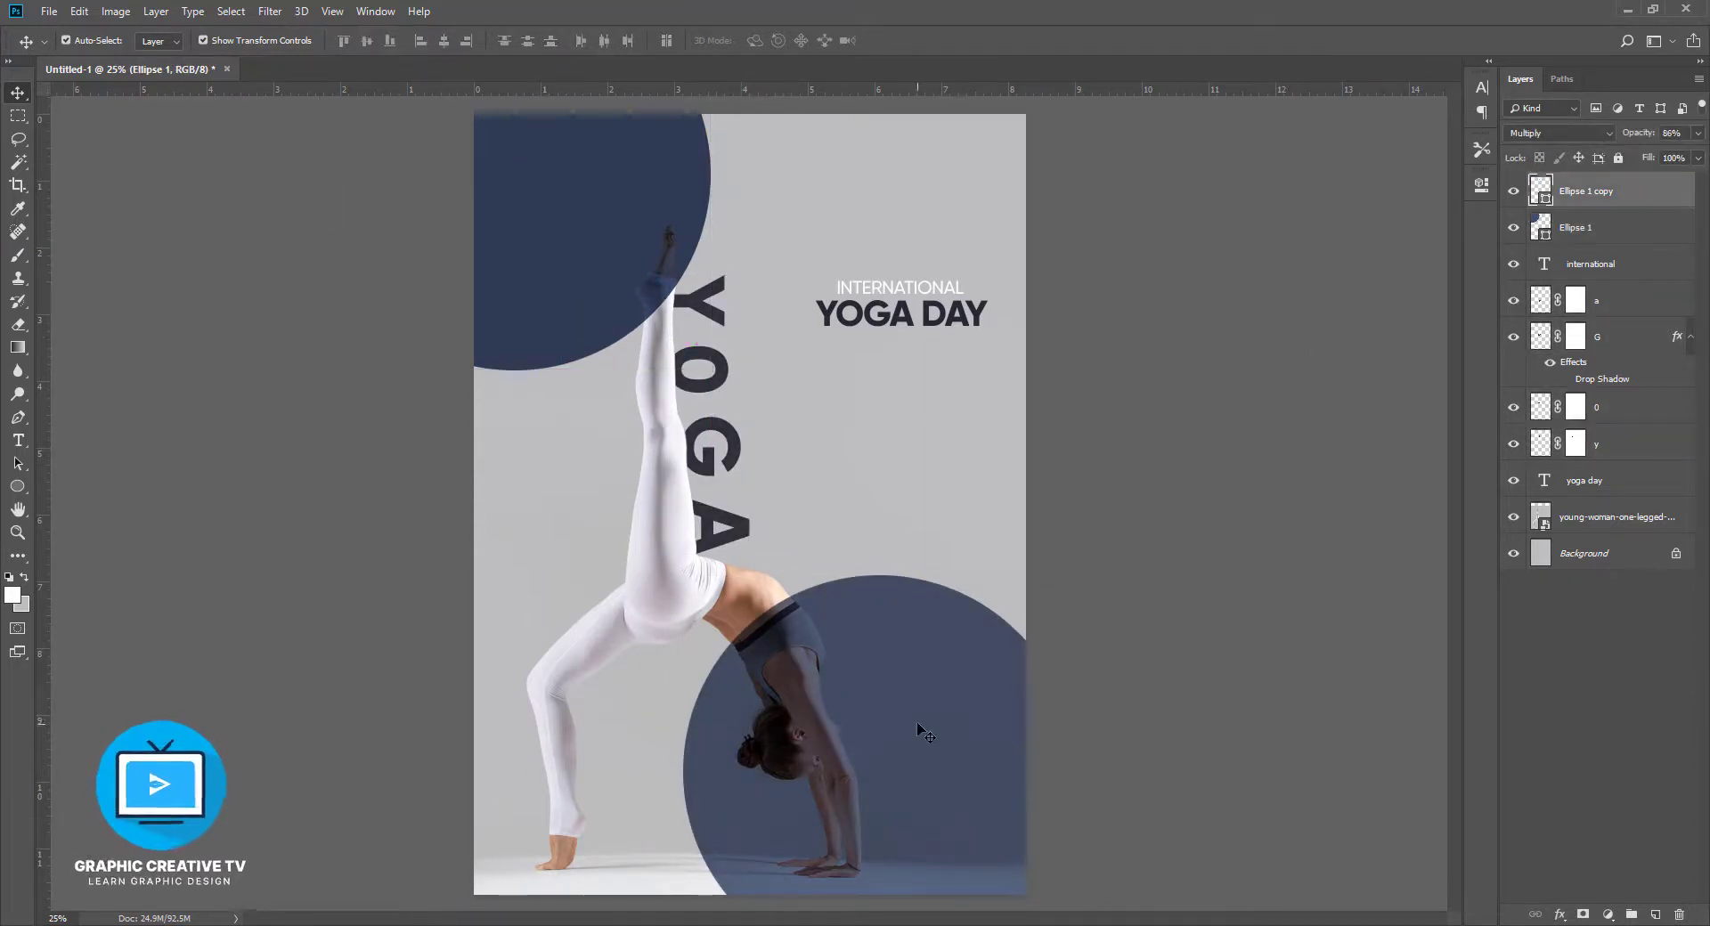
# Move the INTERNATIONAL YOGA DAY title onto the lower-right circle and bring its two text layers above the circle layers
pyautogui.click(1081, 504)
pyautogui.click(901, 289)
pyautogui.keyDown('shift'); pyautogui.click(905, 318); pyautogui.keyUp('shift')
pyautogui.moveTo(904, 318); pyautogui.dragTo(912, 725)
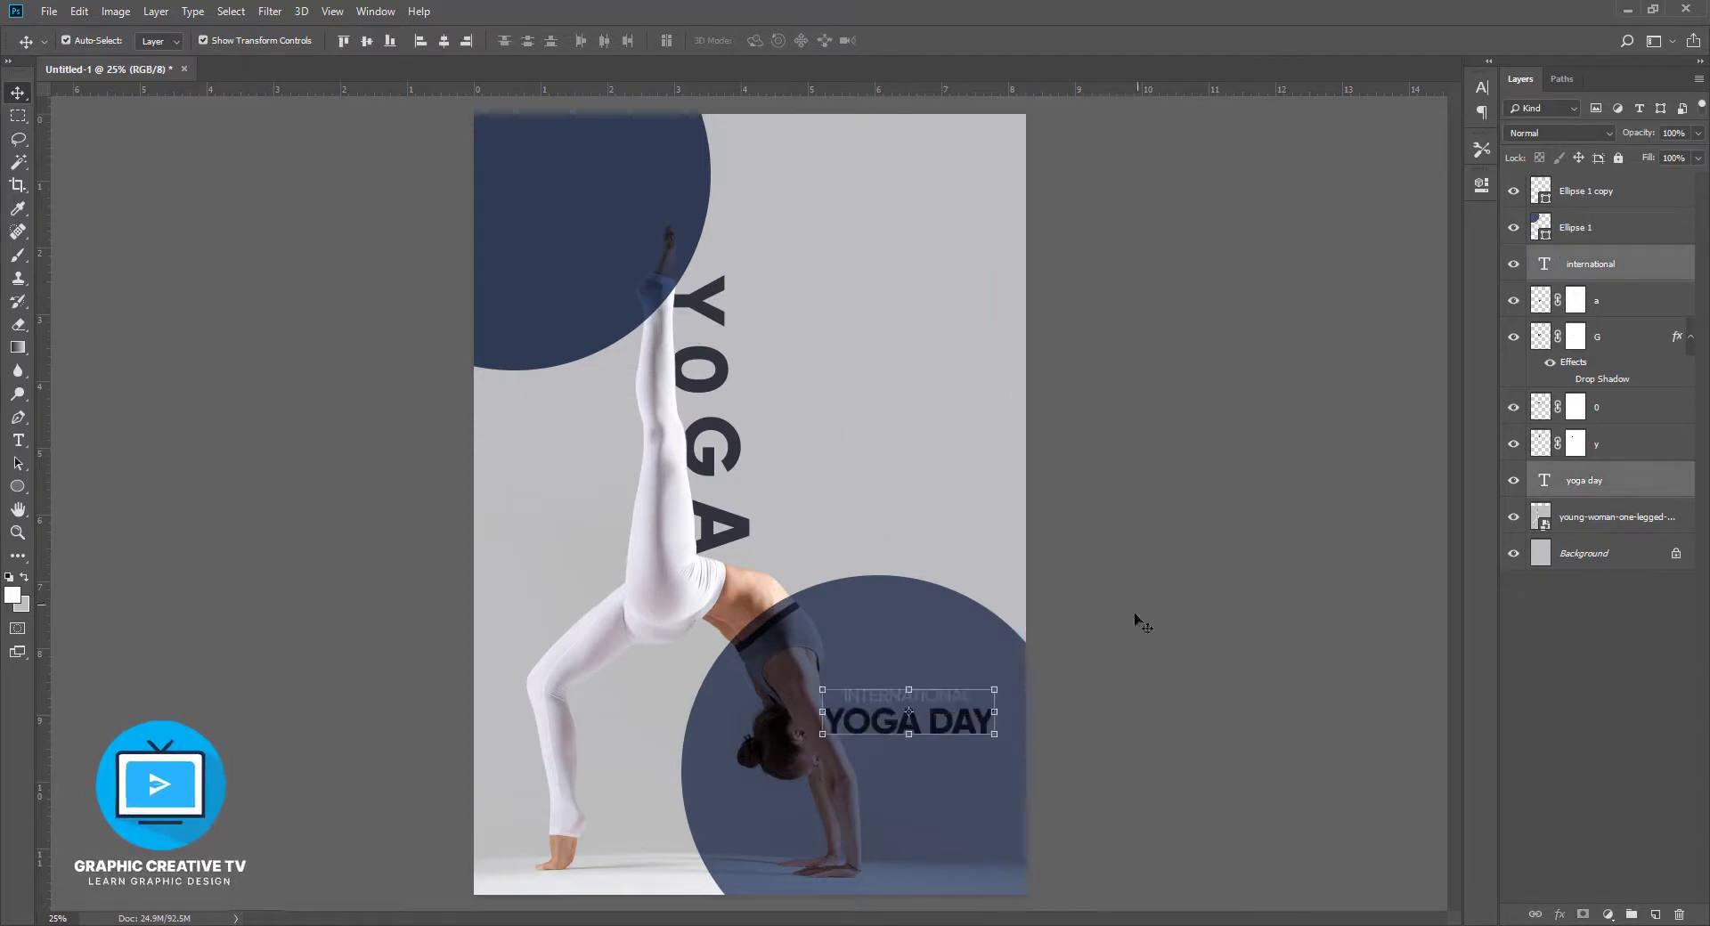
pyautogui.moveTo(1590, 271); pyautogui.dragTo(1589, 201)
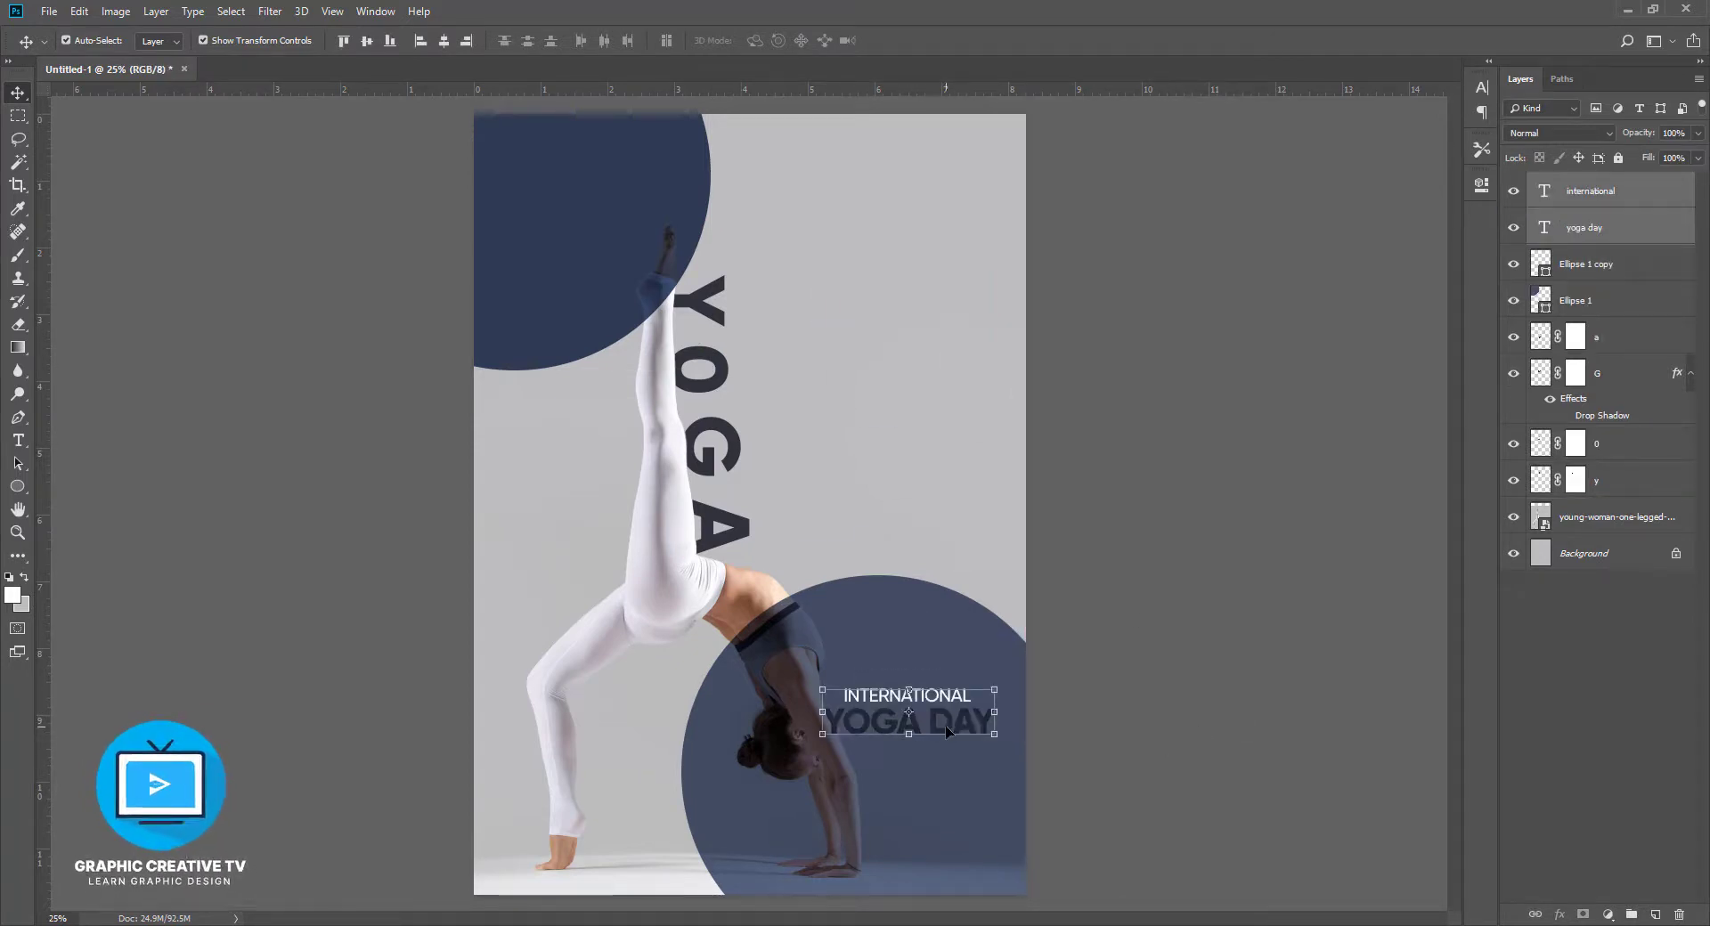
# Move the INTERNATIONAL YOGA DAY title back to the poster's upper-right area, slightly below the height of the raised foot's toes
pyautogui.moveTo(948, 732); pyautogui.dragTo(912, 199)
pyautogui.moveTo(902, 744)
pyautogui.mouseDown()
pyautogui.moveTo(901, 730)
pyautogui.moveTo(903, 744)
pyautogui.mouseUp()
pyautogui.click(1069, 544)
pyautogui.click(921, 164)
pyautogui.keyDown('shift'); pyautogui.click(915, 195); pyautogui.keyUp('shift')
pyautogui.moveTo(915, 195); pyautogui.dragTo(926, 255)
pyautogui.click(1113, 276)
# Set the upper-left circle's blend mode to Normal
pyautogui.click(1594, 304)
pyautogui.click(1560, 134)
pyautogui.click(1540, 149)
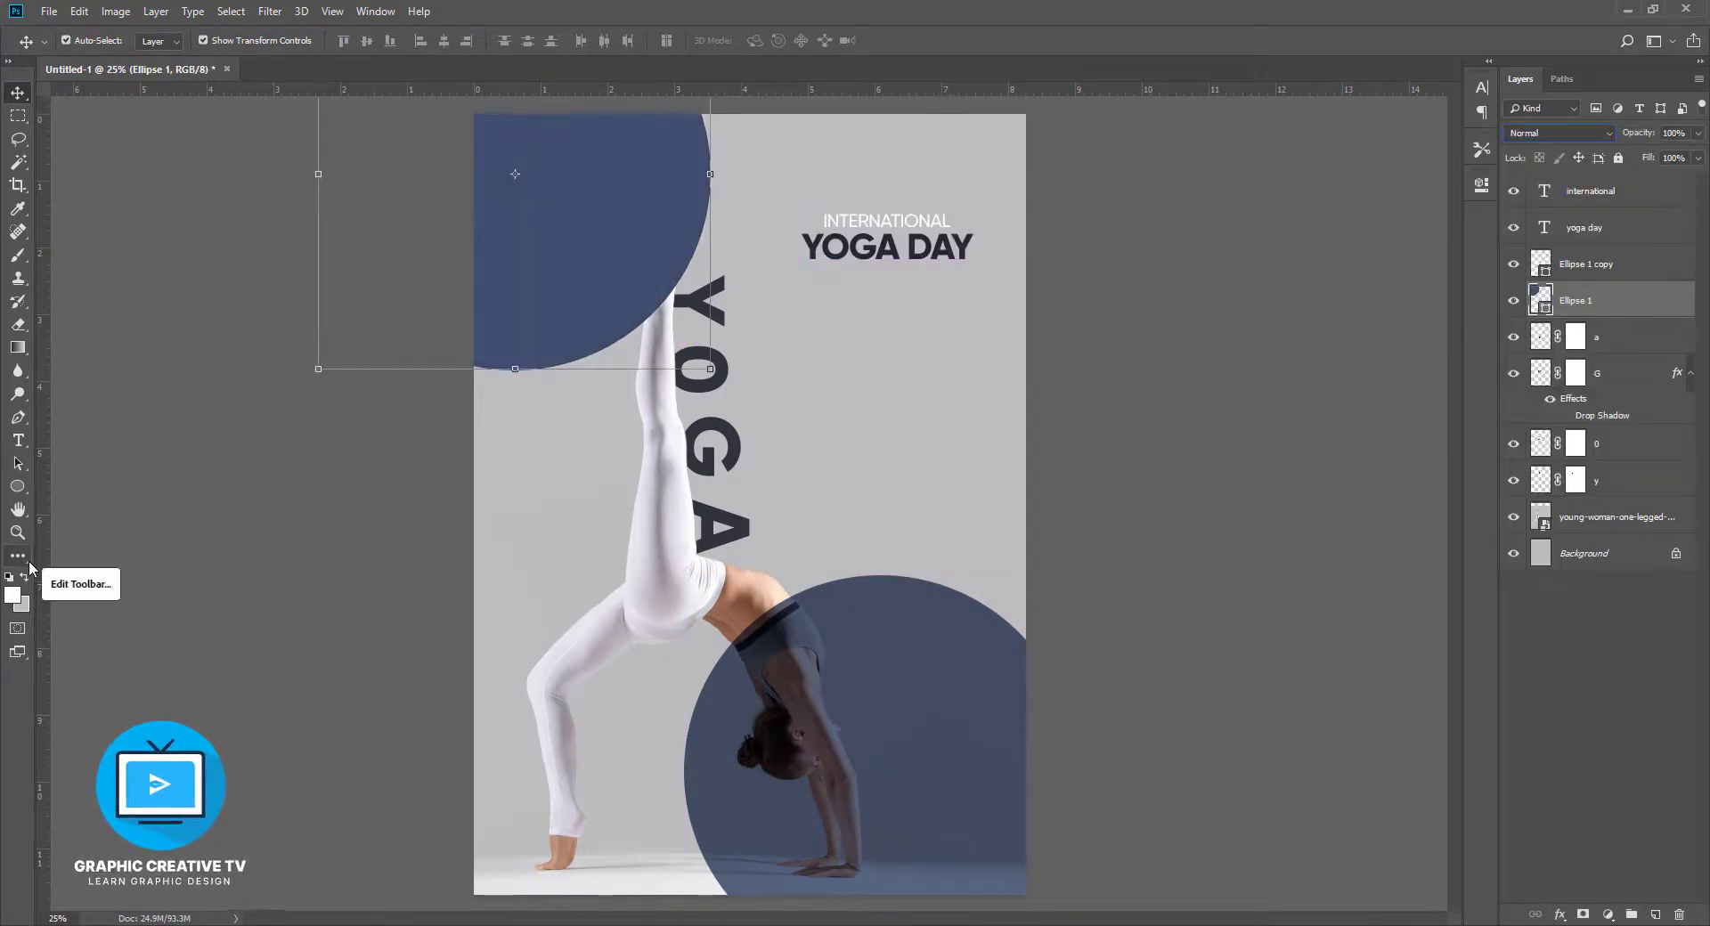
# Replace the upper-left circle's fill with a 10 px stroke in the dark colour #30333c sampled from the YOGA letters
pyautogui.click(18, 486)
pyautogui.click(163, 40)
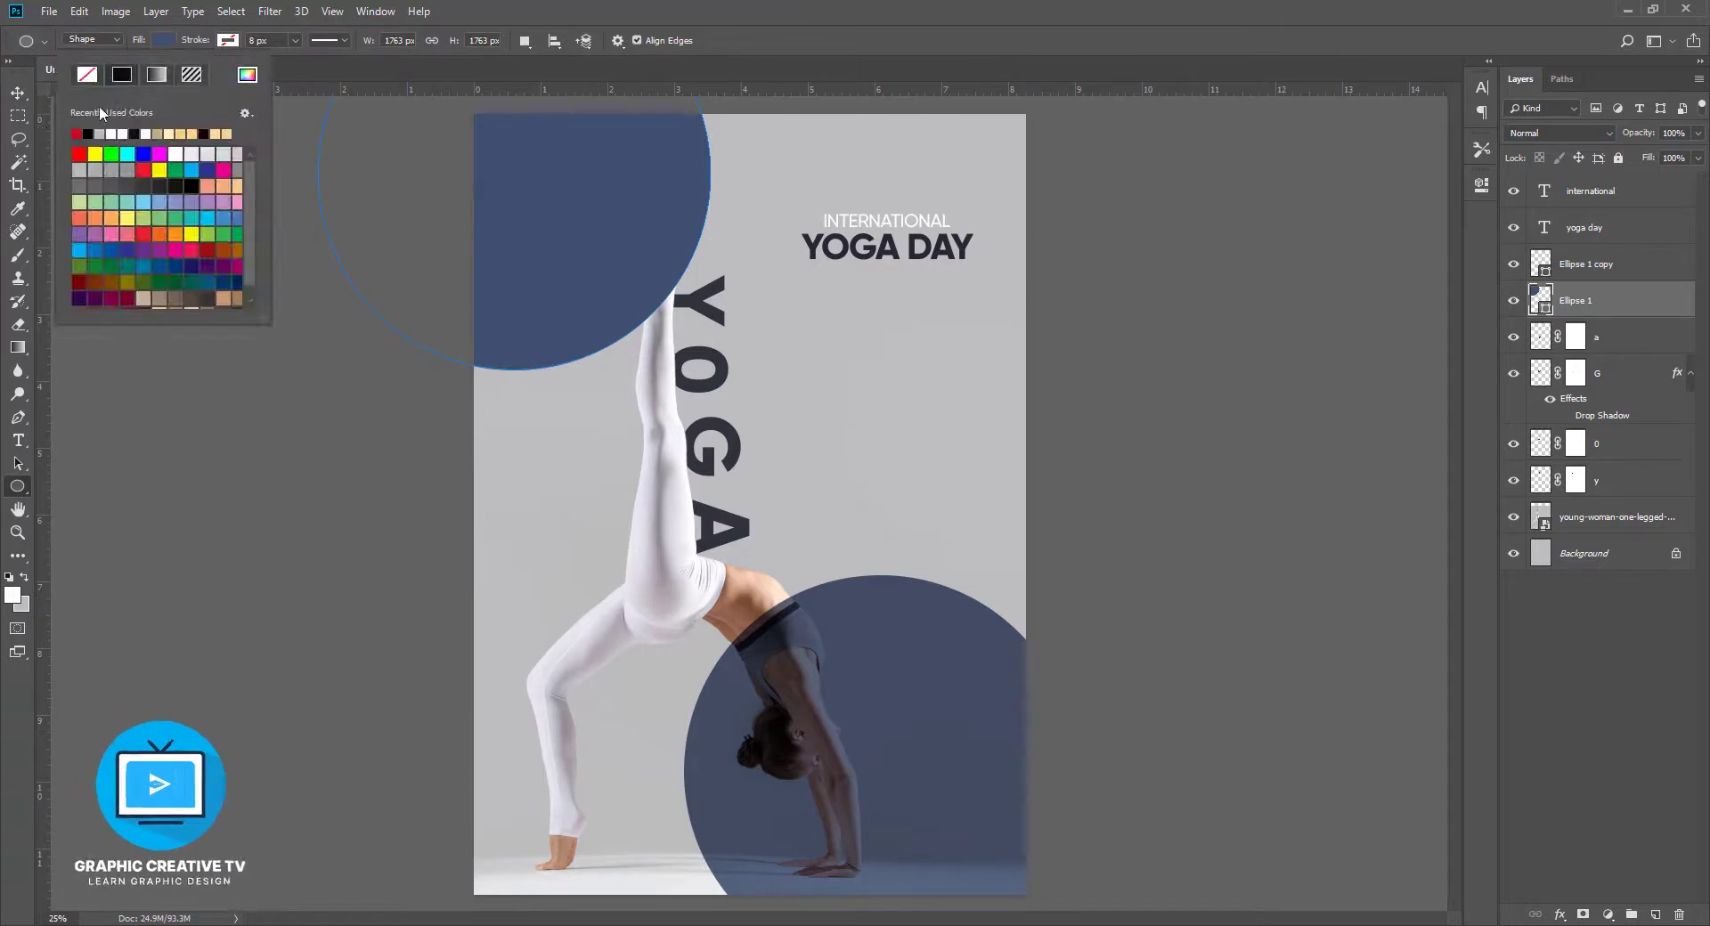
pyautogui.click(89, 77)
pyautogui.click(312, 75)
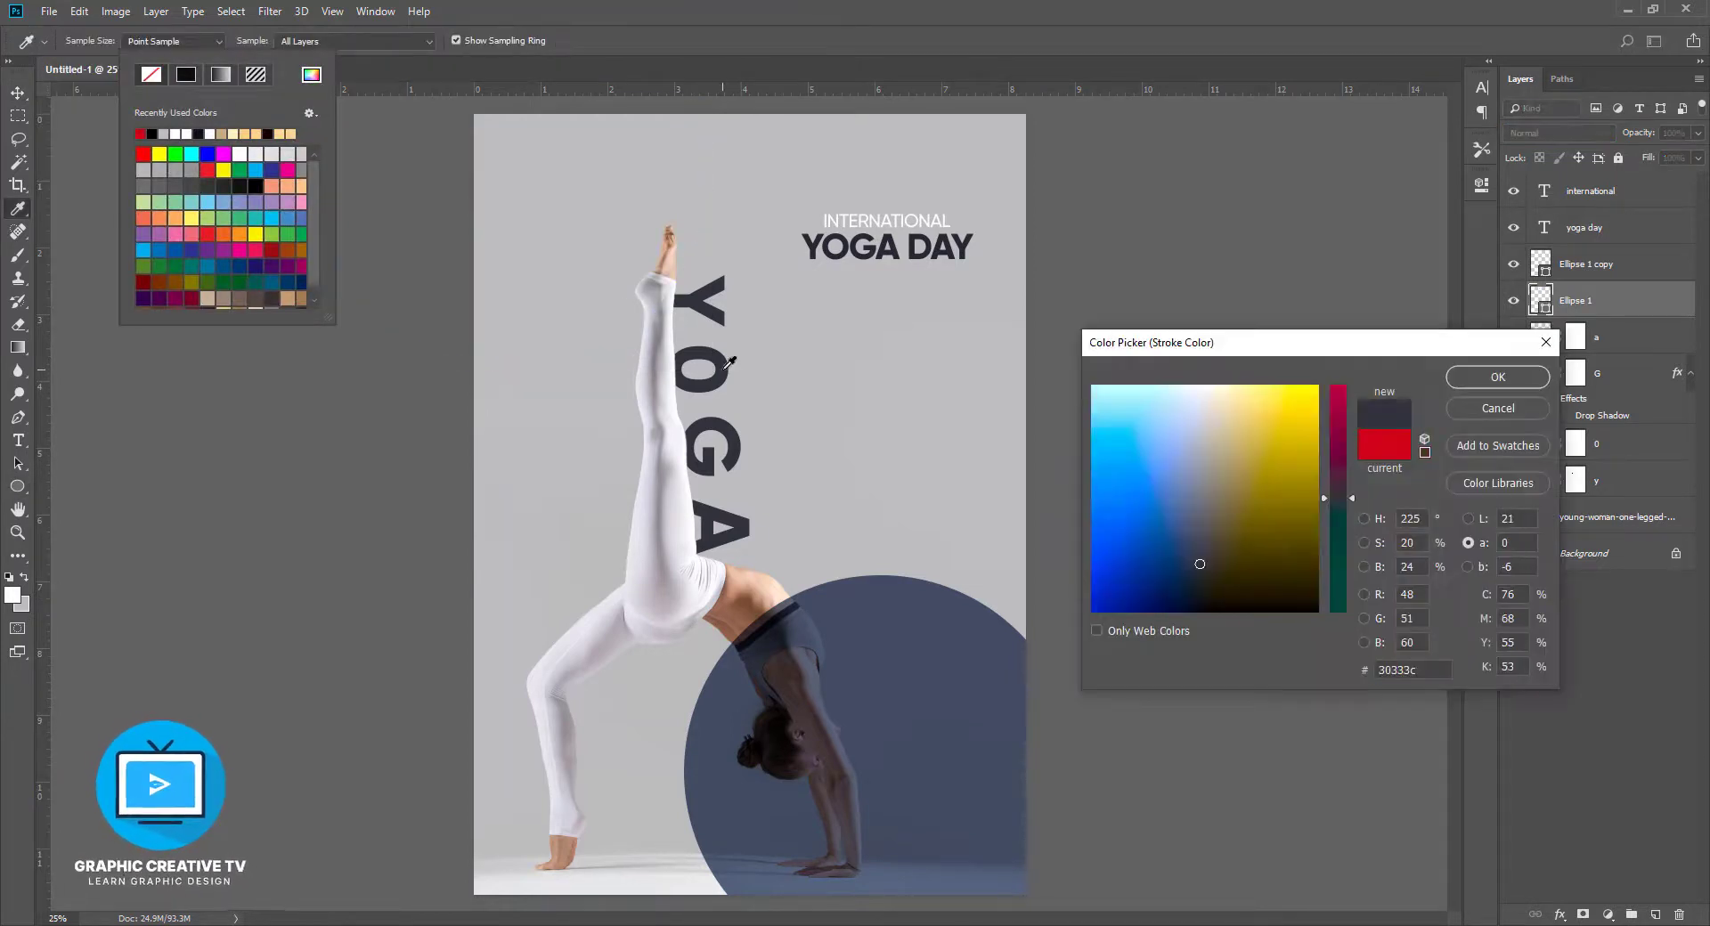
pyautogui.press('Return')
pyautogui.click(272, 40)
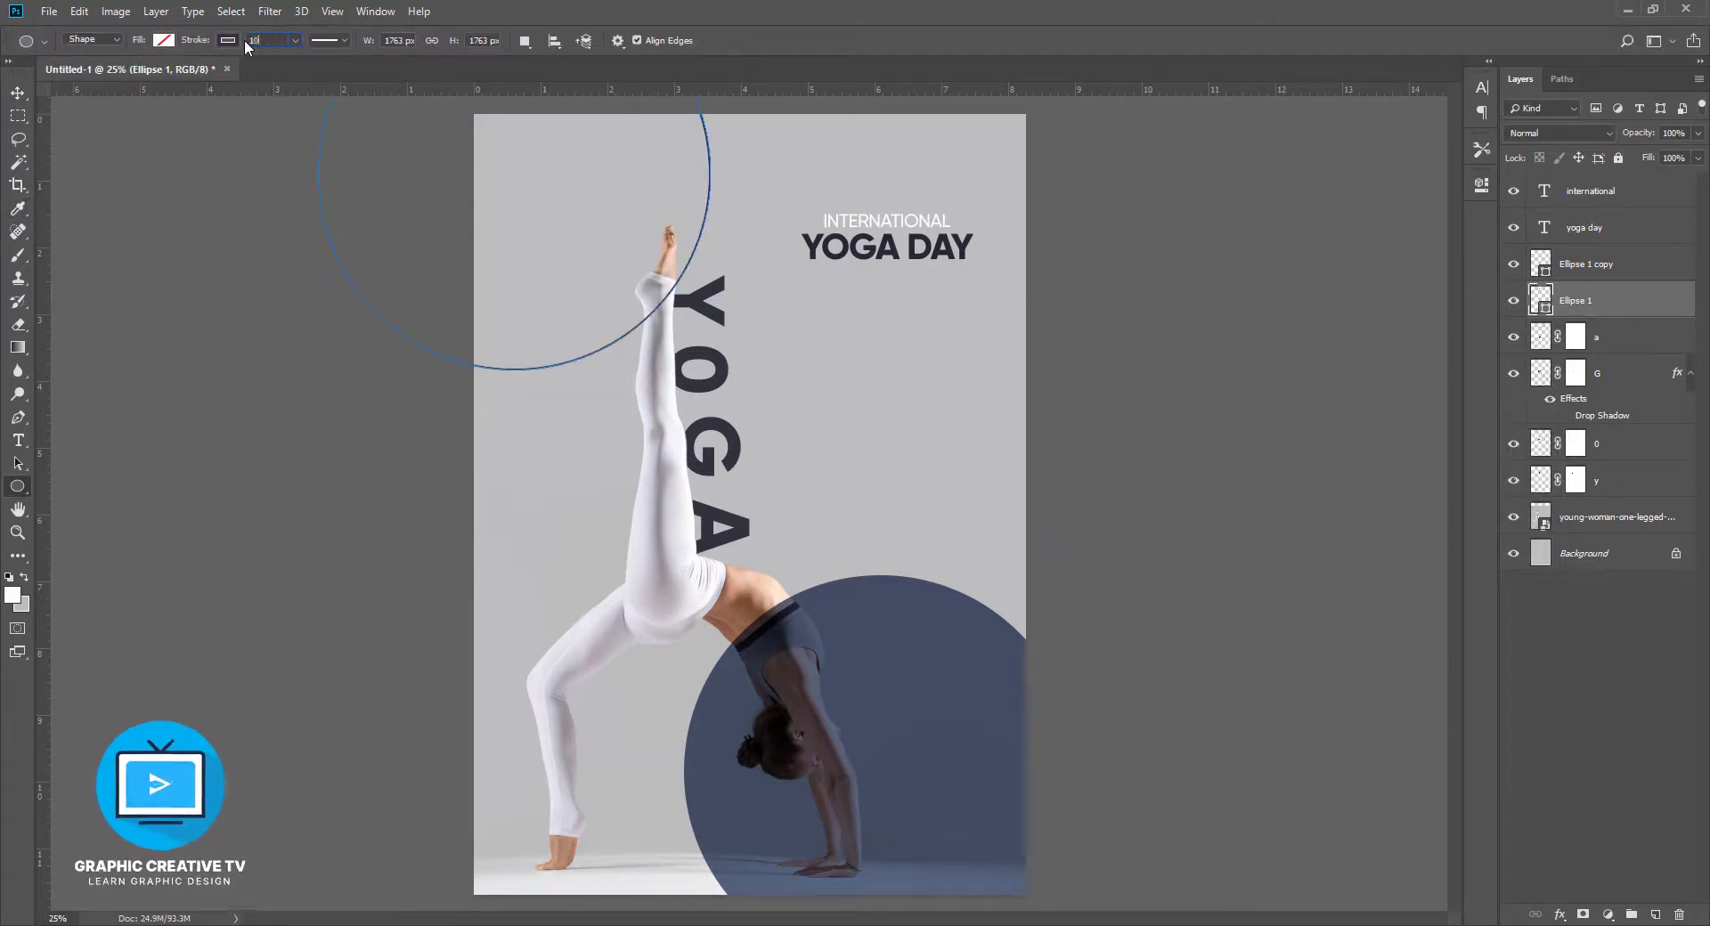
# Move the upper-left circle outline slightly up and to the right across the woman's raised foot
pyautogui.click(18, 93)
pyautogui.click(675, 310)
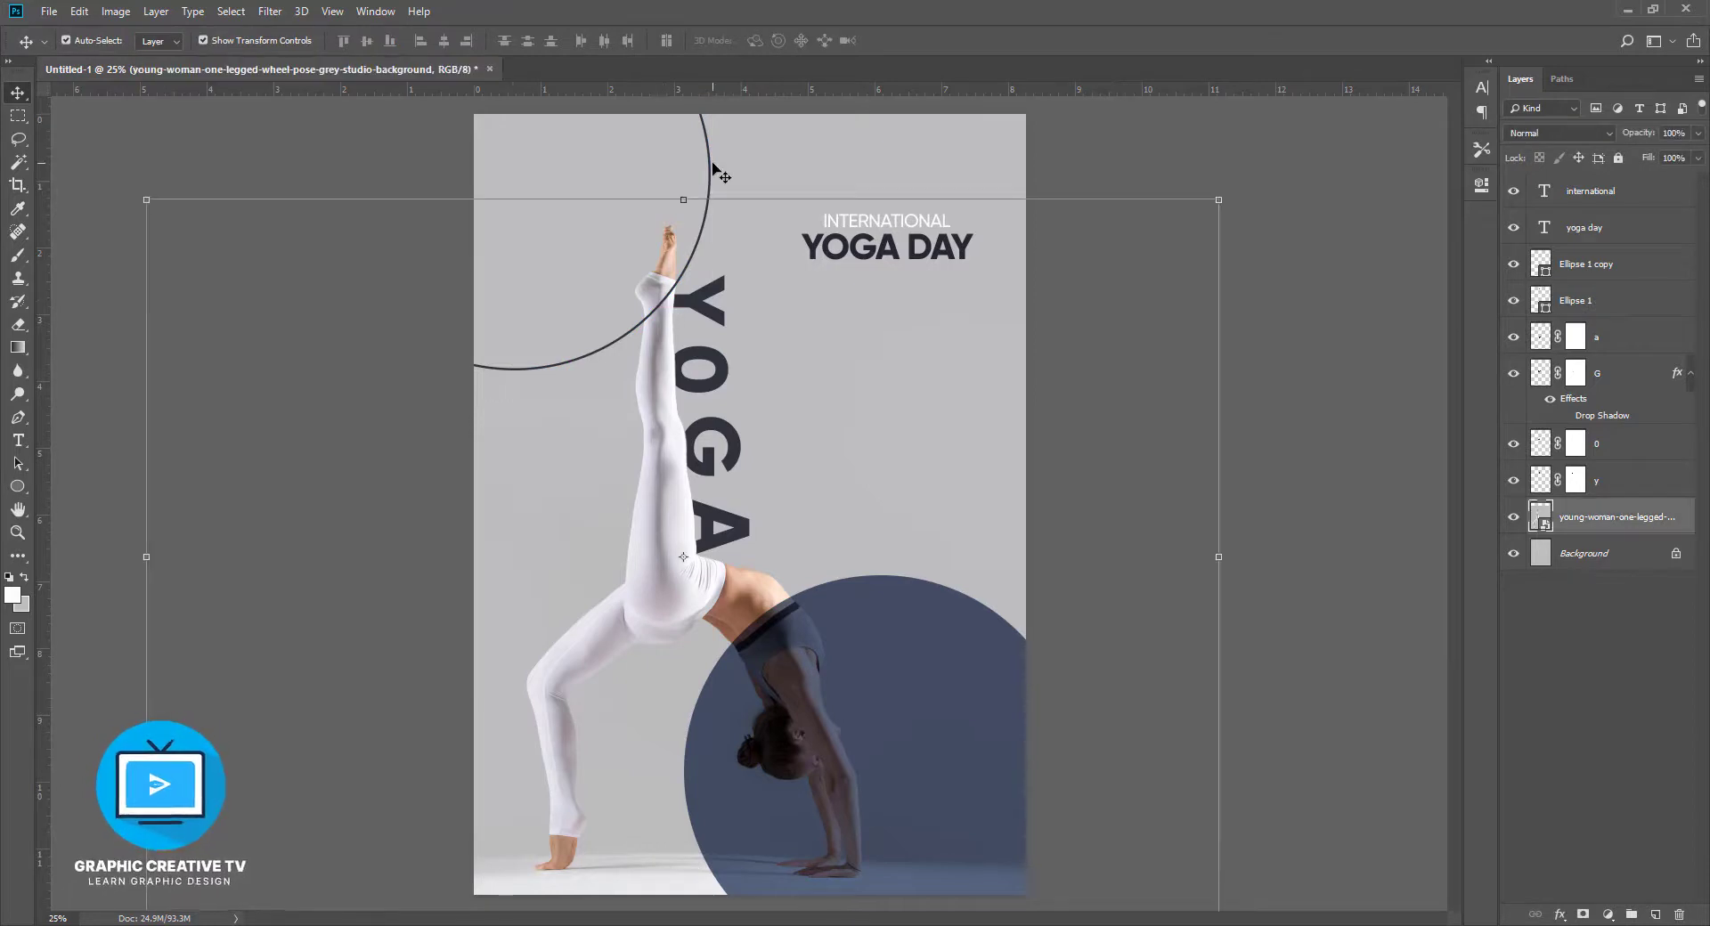
pyautogui.moveTo(662, 305); pyautogui.dragTo(672, 292)
pyautogui.click(1195, 504)
pyautogui.click(984, 730)
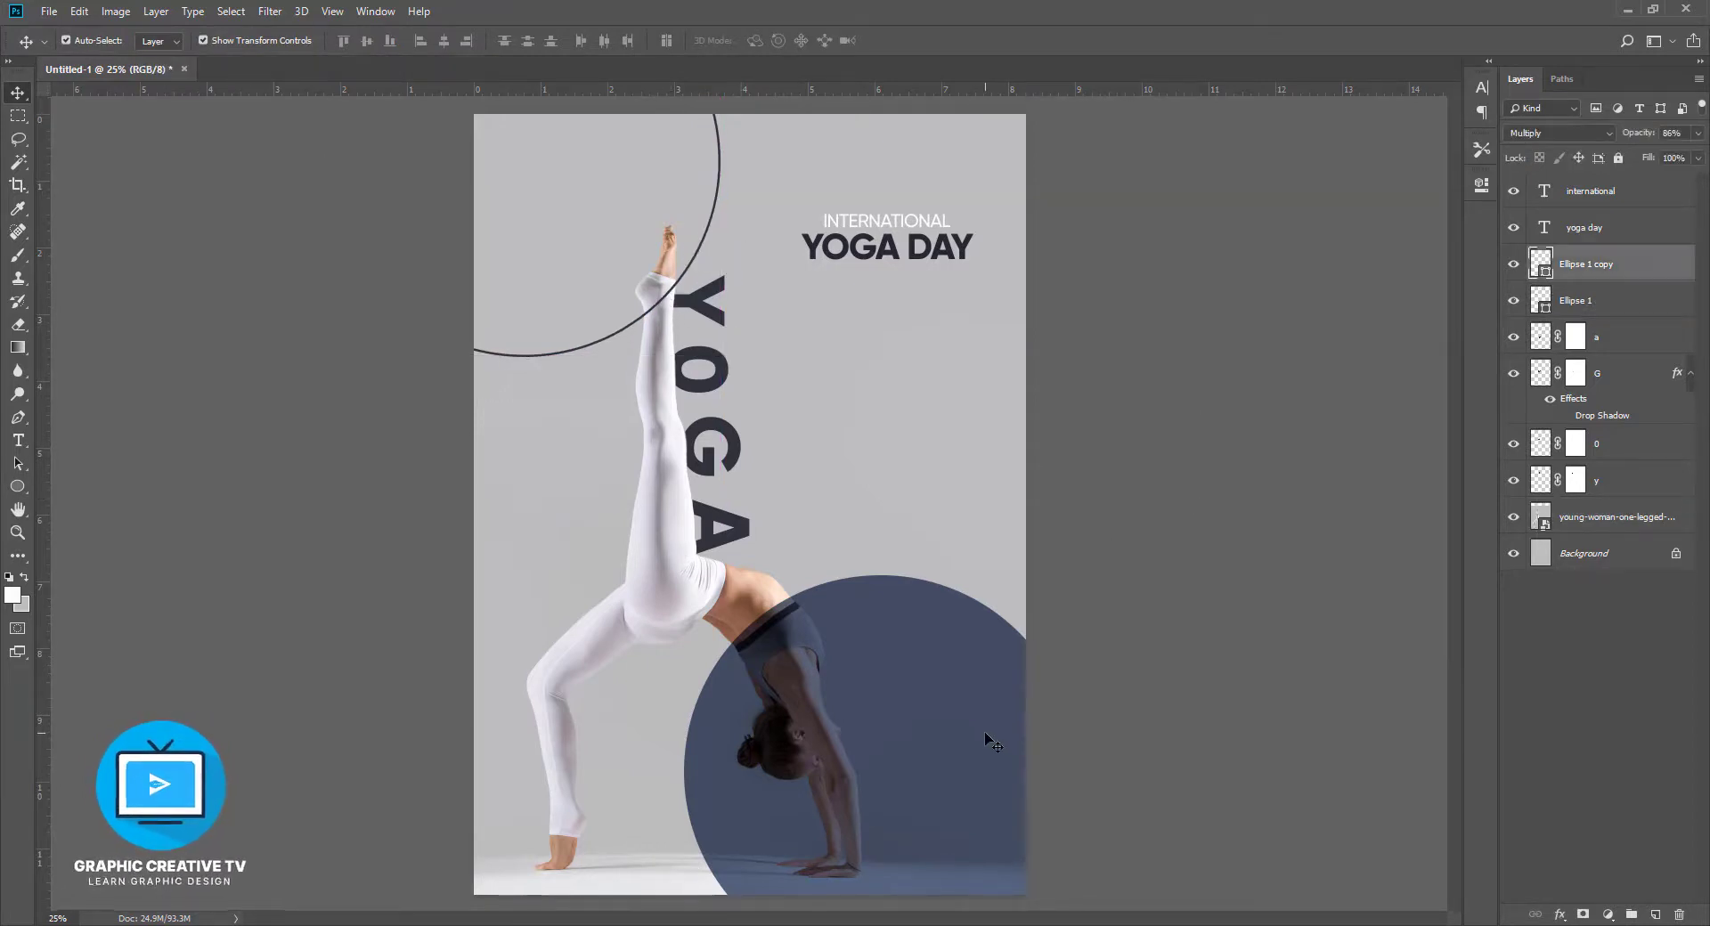
pyautogui.click(1109, 588)
# Duplicate the circle outline and scale the copy down around the same centre to about three-quarters of its size
pyautogui.click(693, 260)
pyautogui.hotkey('ctrl', 'j')
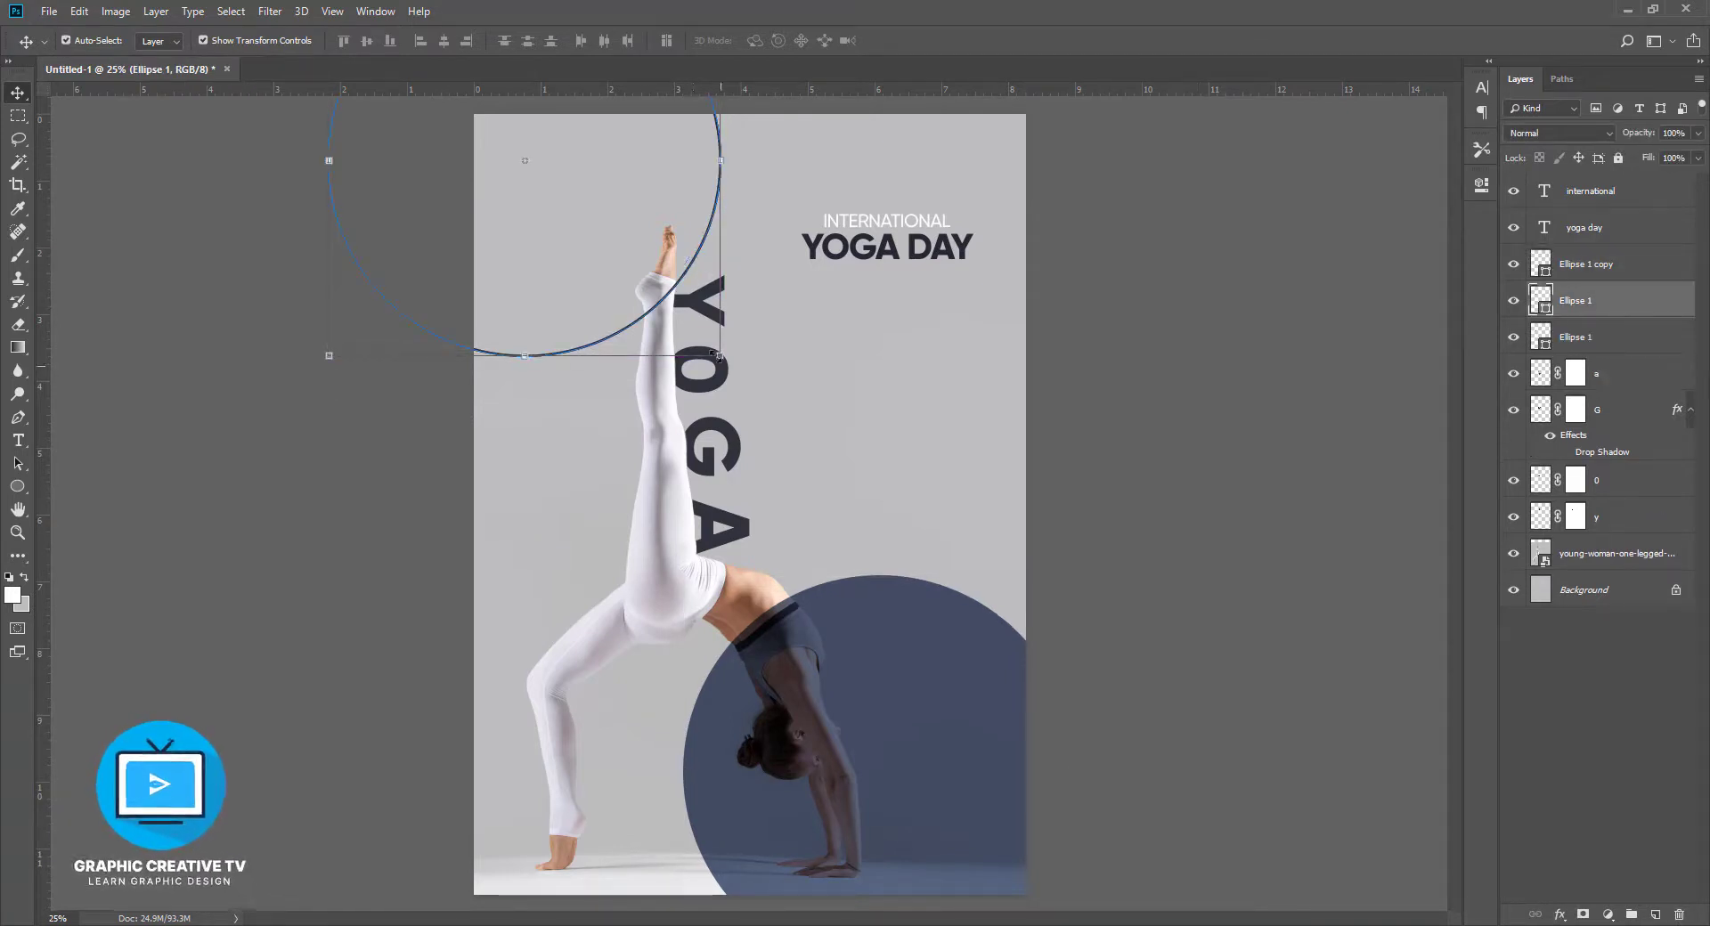
pyautogui.moveTo(719, 355); pyautogui.dragTo(668, 304)
pyautogui.press('Return')
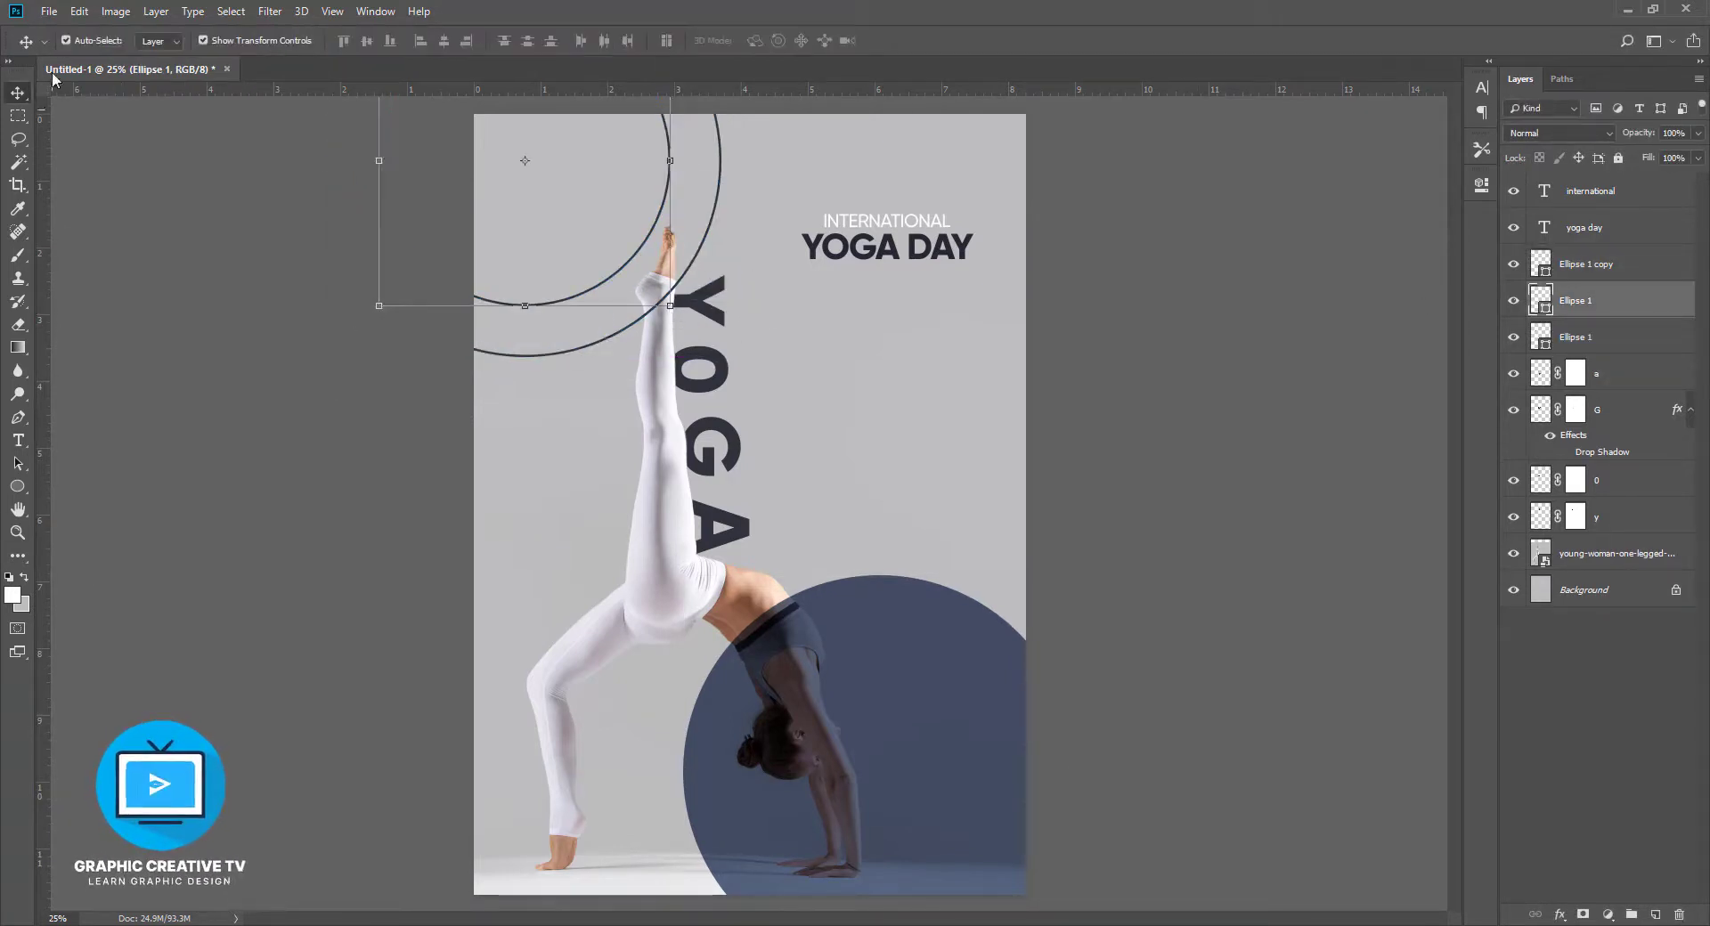
# Give the smaller upper-left circle a solid fill in the blue sampled from the lower-right circle
pyautogui.click(17, 486)
pyautogui.click(163, 40)
pyautogui.click(75, 133)
pyautogui.click(17, 94)
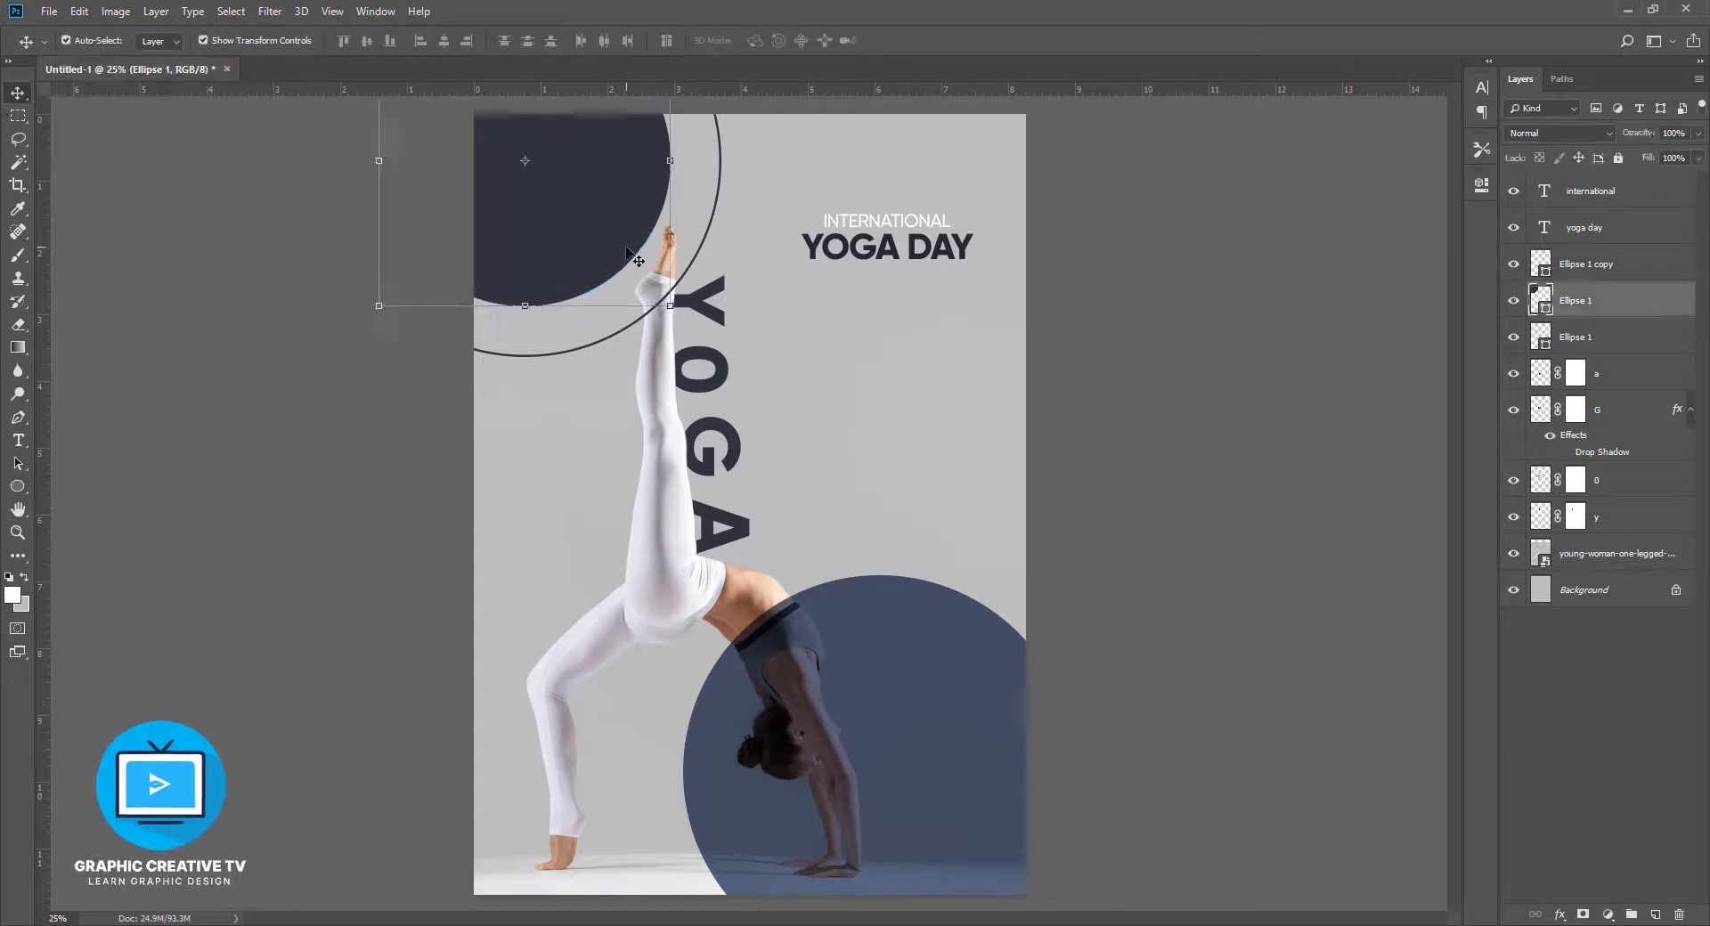
pyautogui.click(405, 374)
pyautogui.click(575, 259)
pyautogui.doubleClick(1543, 303)
pyautogui.click(961, 694)
pyautogui.click(1498, 377)
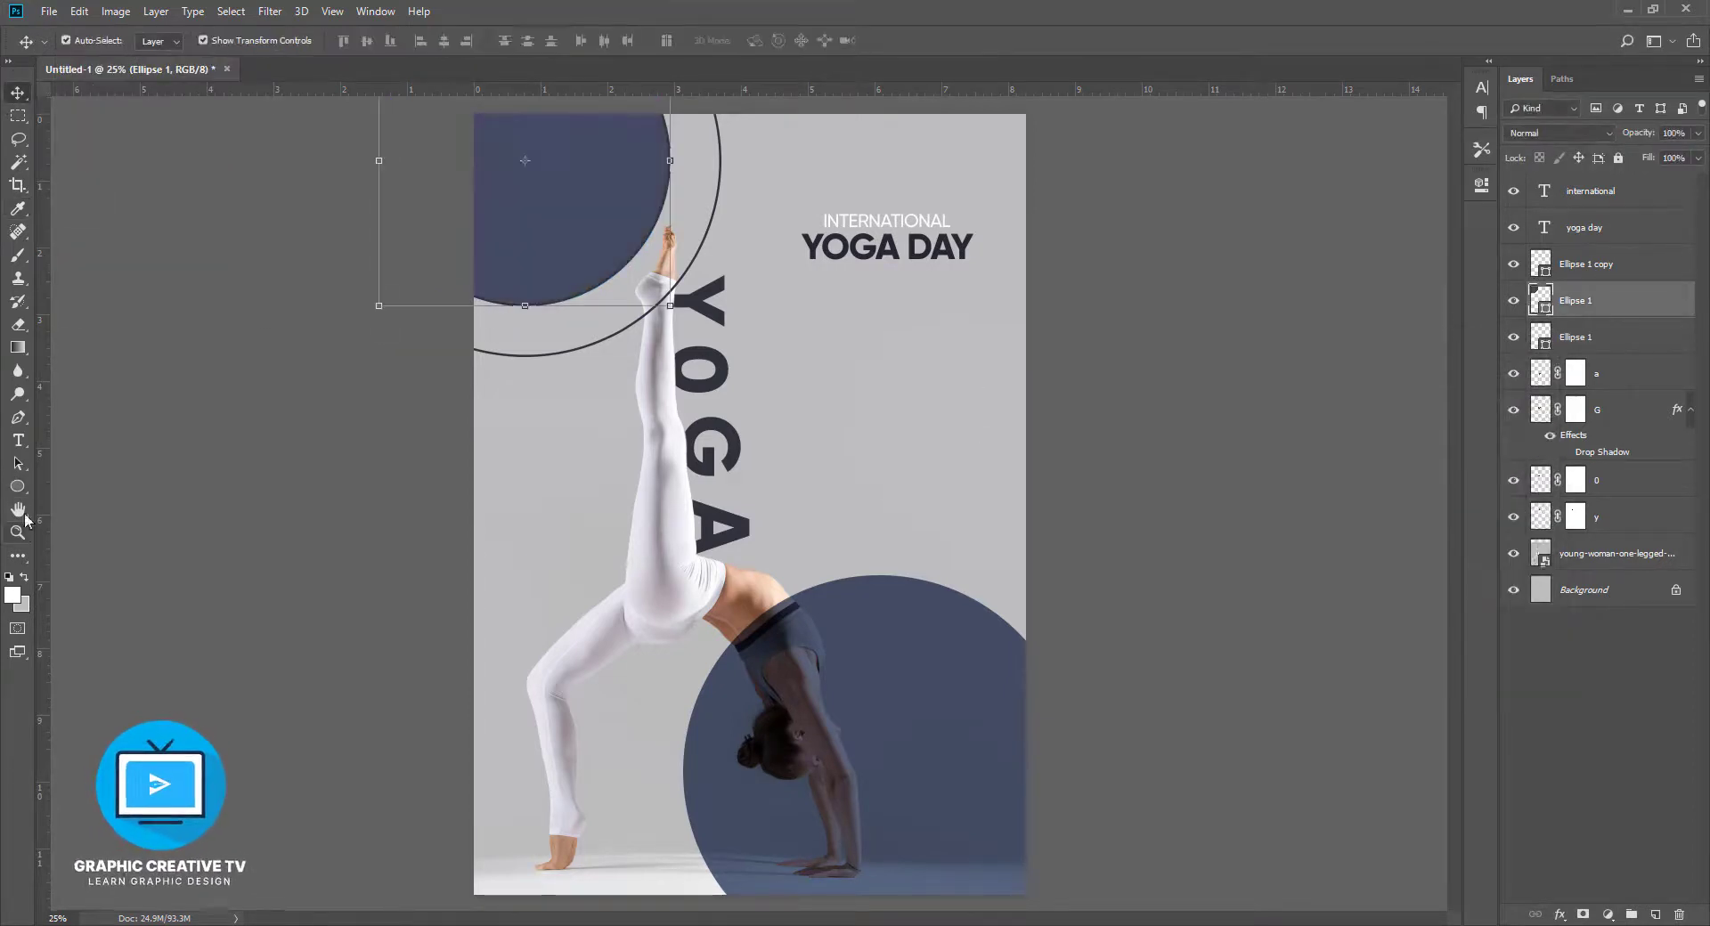
# Remove the dark stroke from the smaller filled circle in the poster's upper-left corner
pyautogui.press('u')
pyautogui.click(18, 92)
pyautogui.click(1202, 388)
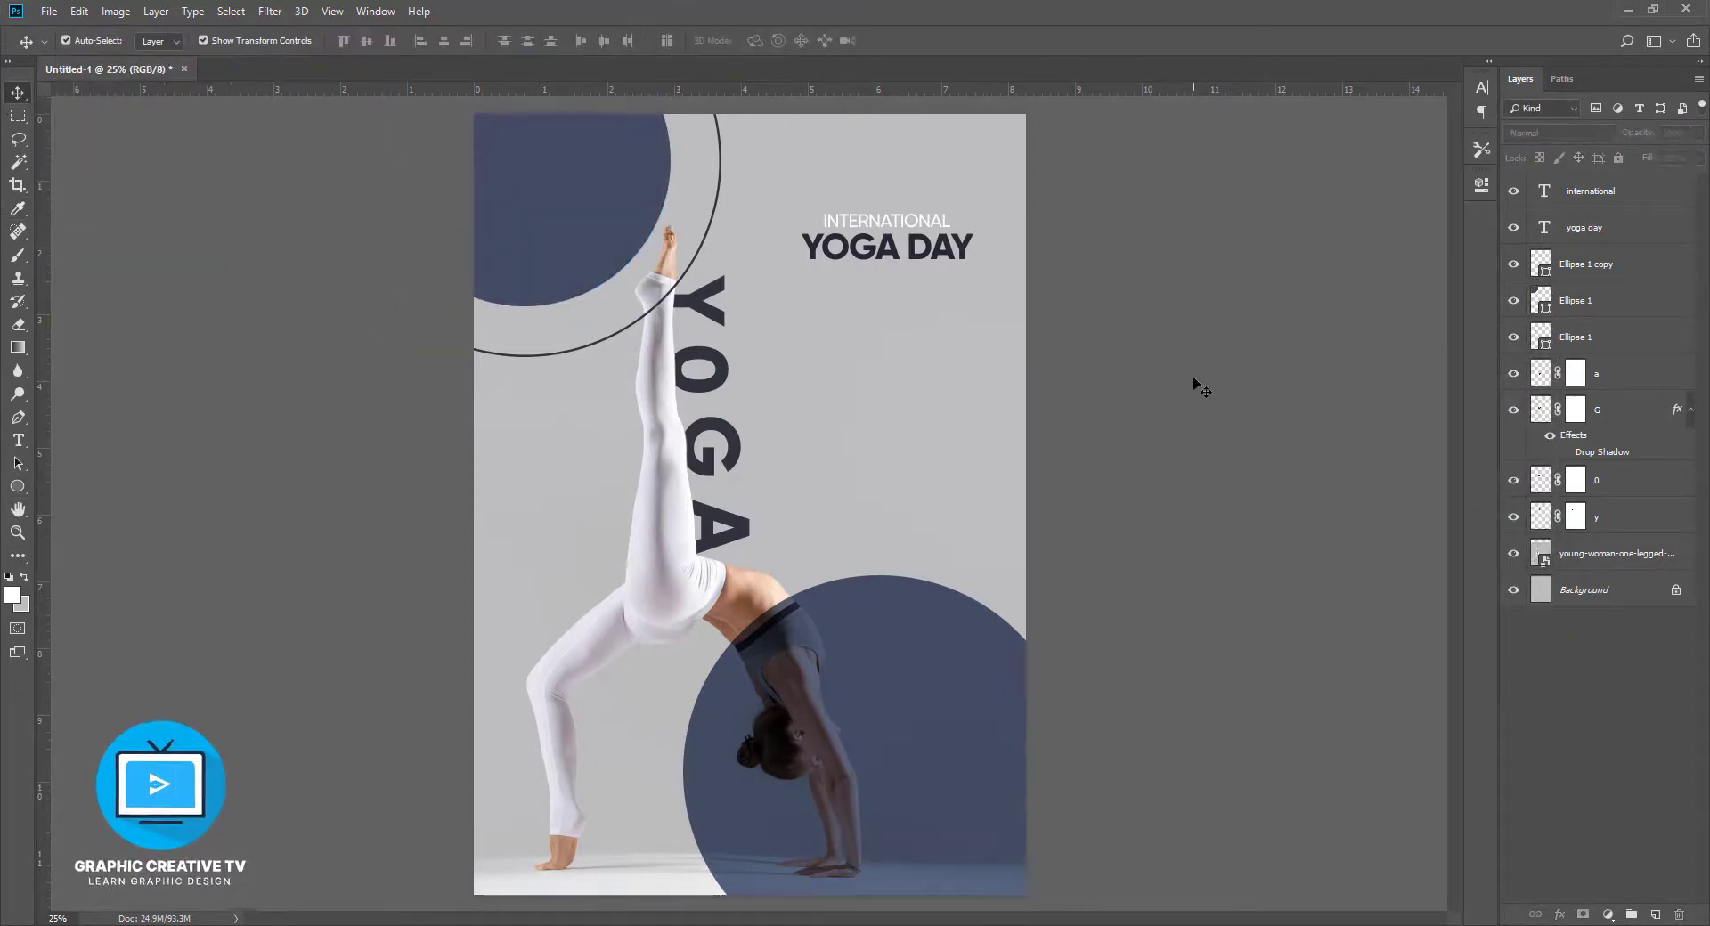
# Add a layer mask to the larger circle outline and paint out the part crossing the woman's raised leg
pyautogui.hotkey('ctrl', '+')
pyautogui.hotkey('ctrl', '+')
pyautogui.moveTo(541, 371); pyautogui.dragTo(677, 696)
pyautogui.keyDown('ctrl'); pyautogui.click(747, 382); pyautogui.keyUp('ctrl')
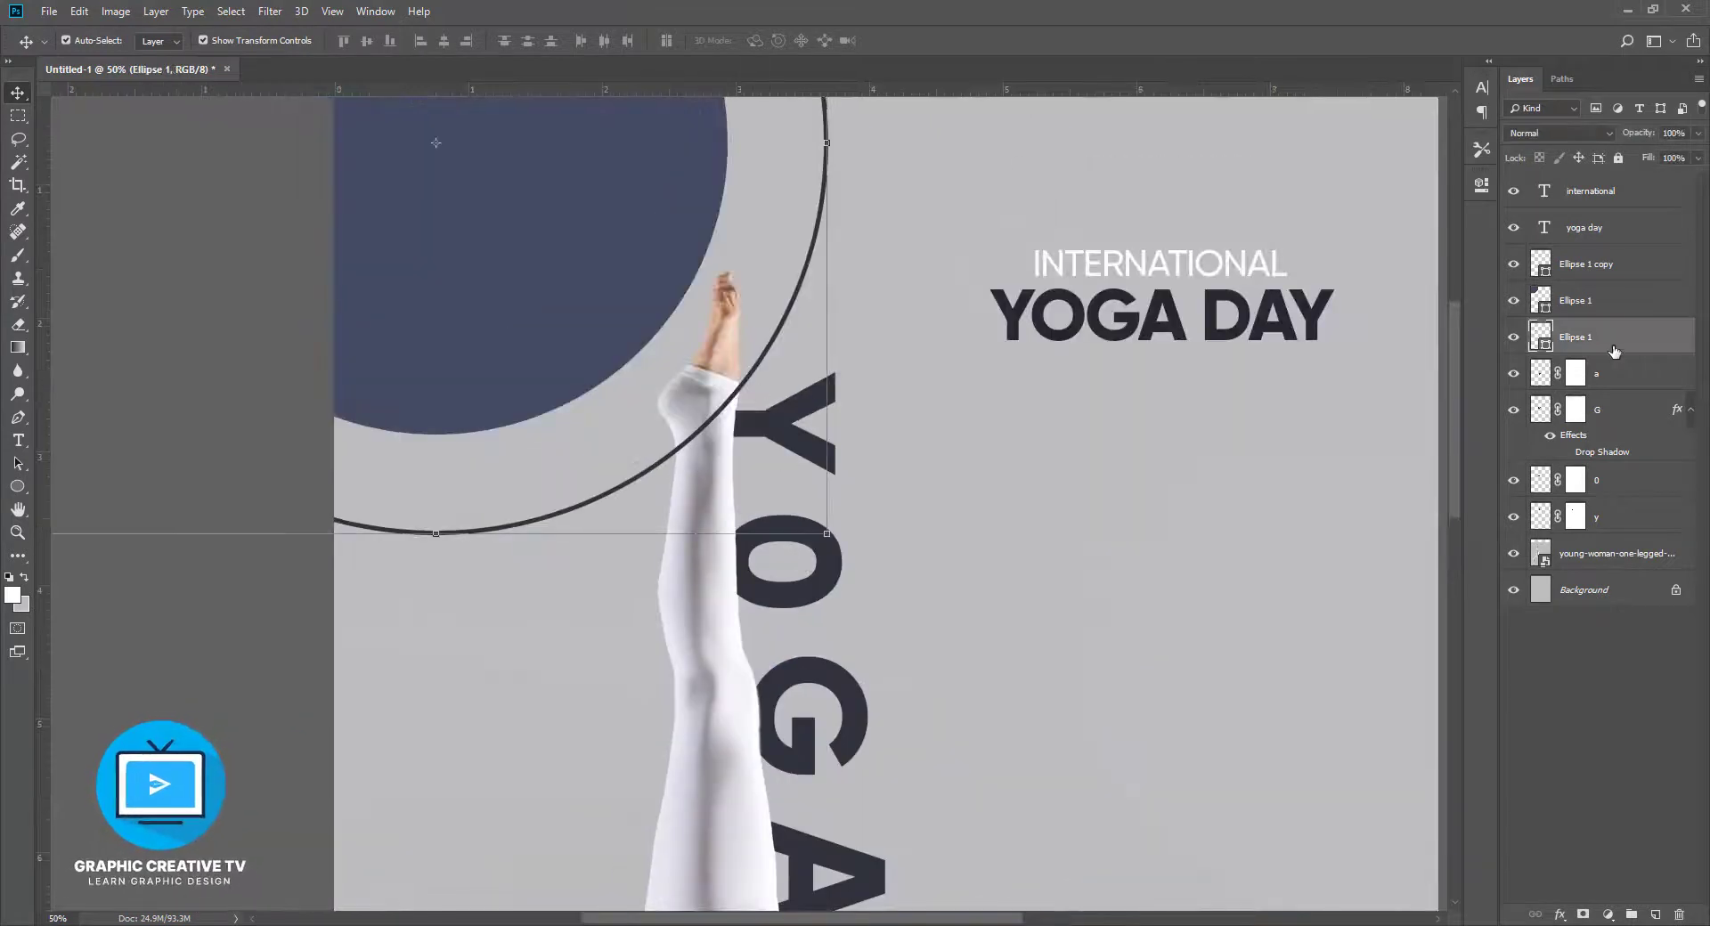
pyautogui.click(1581, 915)
pyautogui.press('b')
pyautogui.hotkey('ctrl', '+')
pyautogui.hotkey('ctrl', '+')
pyautogui.hotkey('ctrl', '+')
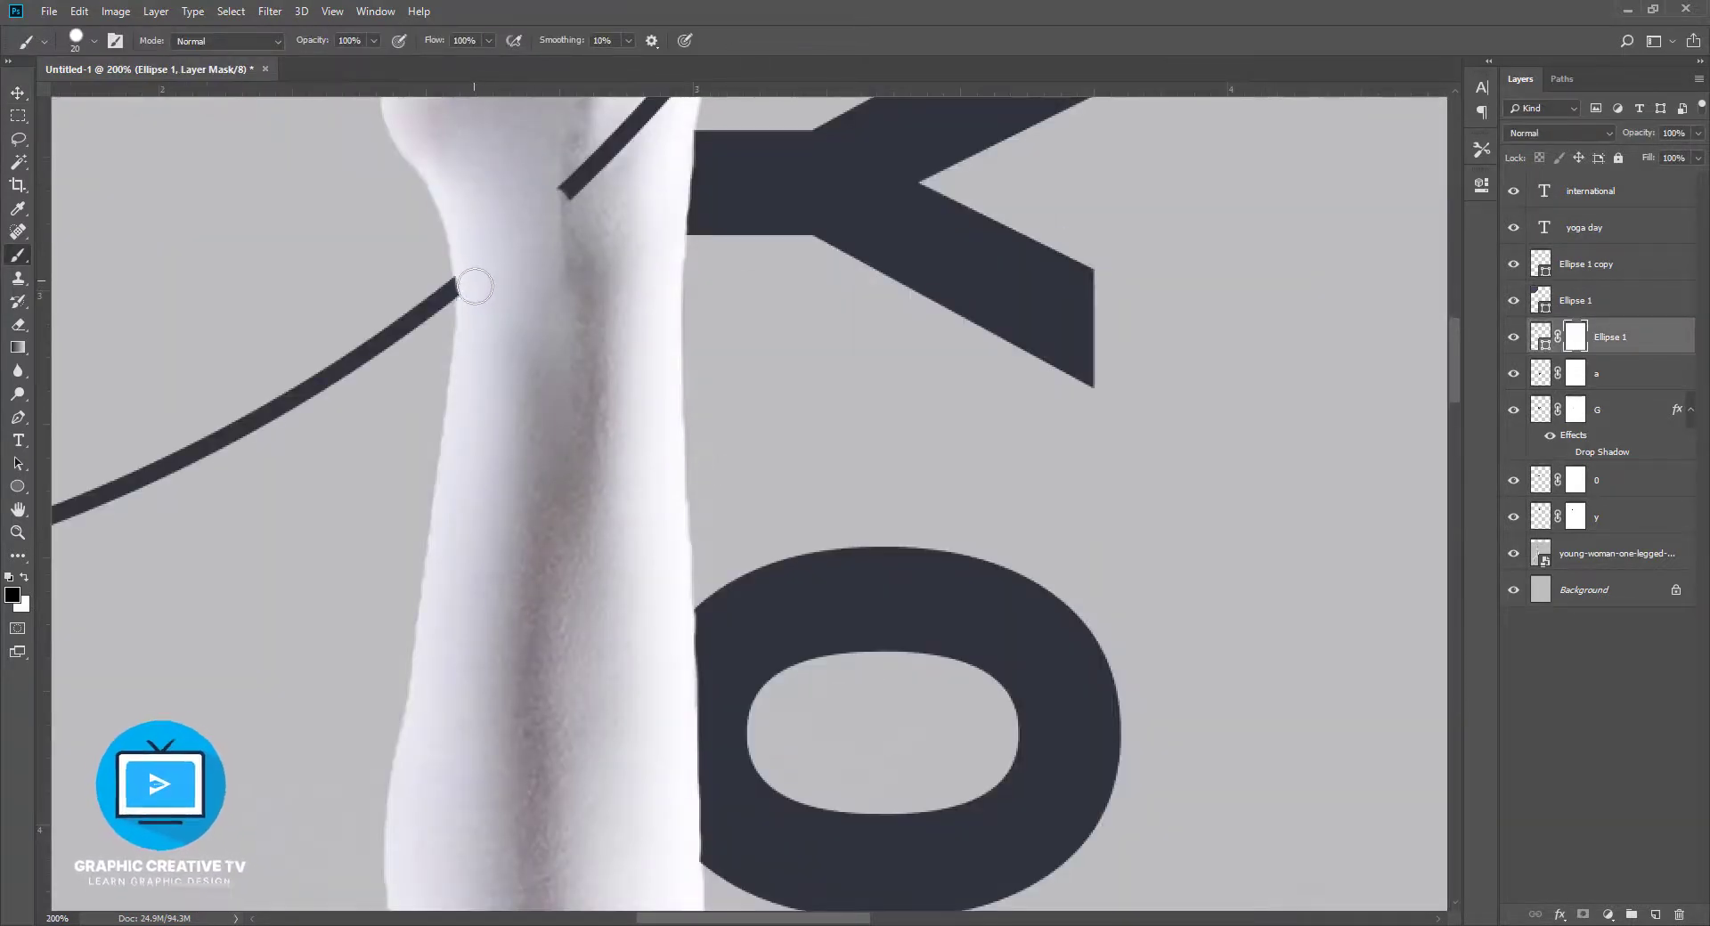
pyautogui.scroll(3, 567, 286)
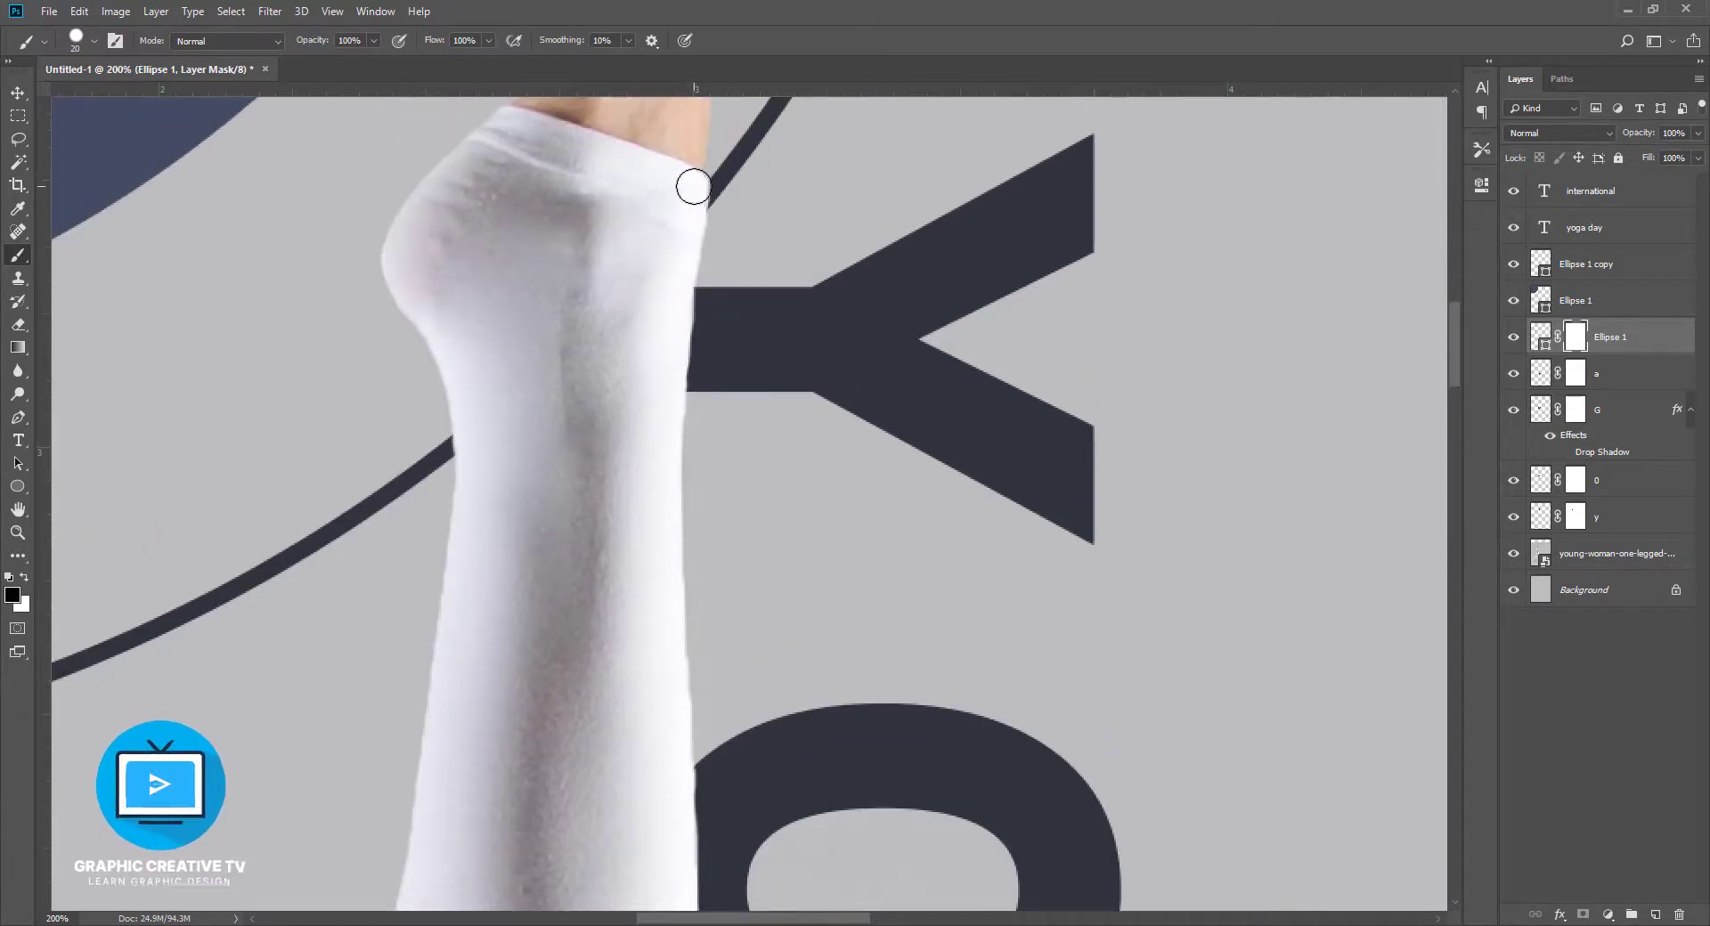
pyautogui.hotkey('ctrl', '-')
pyautogui.hotkey('ctrl', '-')
pyautogui.hotkey('ctrl', '-')
pyautogui.hotkey('ctrl', '-')
pyautogui.hotkey('ctrl', '-')
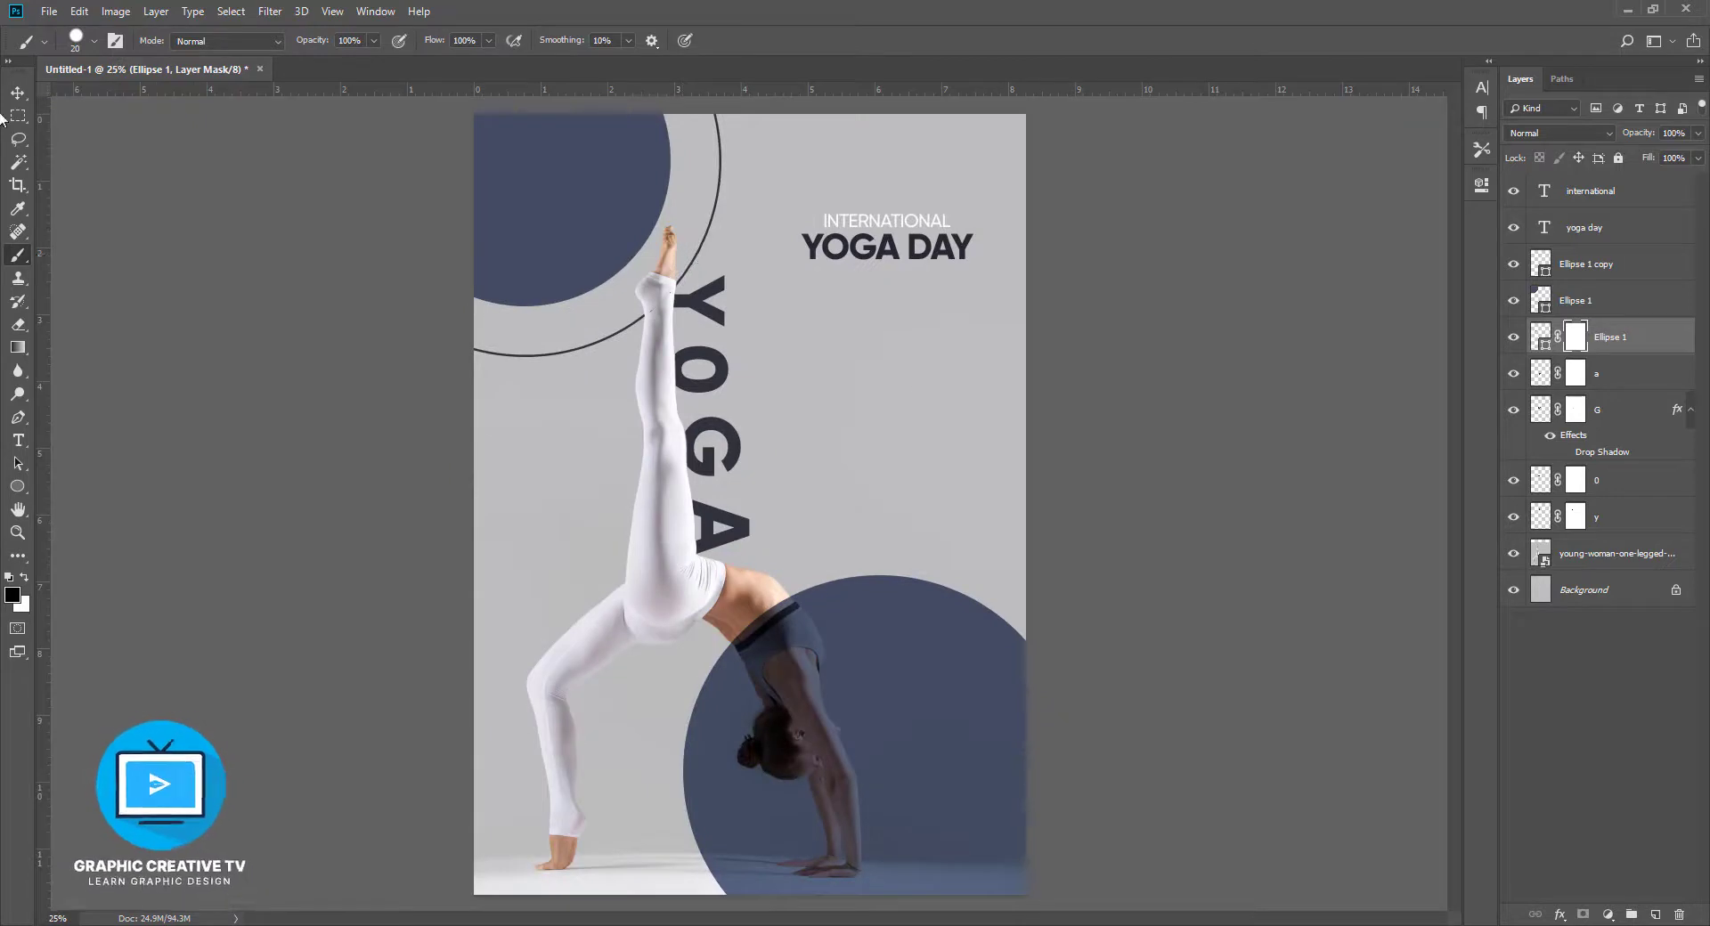
# Move the INTERNATIONAL text slightly up and widen its letter spacing to a tracking of 130
pyautogui.press('v')
pyautogui.click(951, 225)
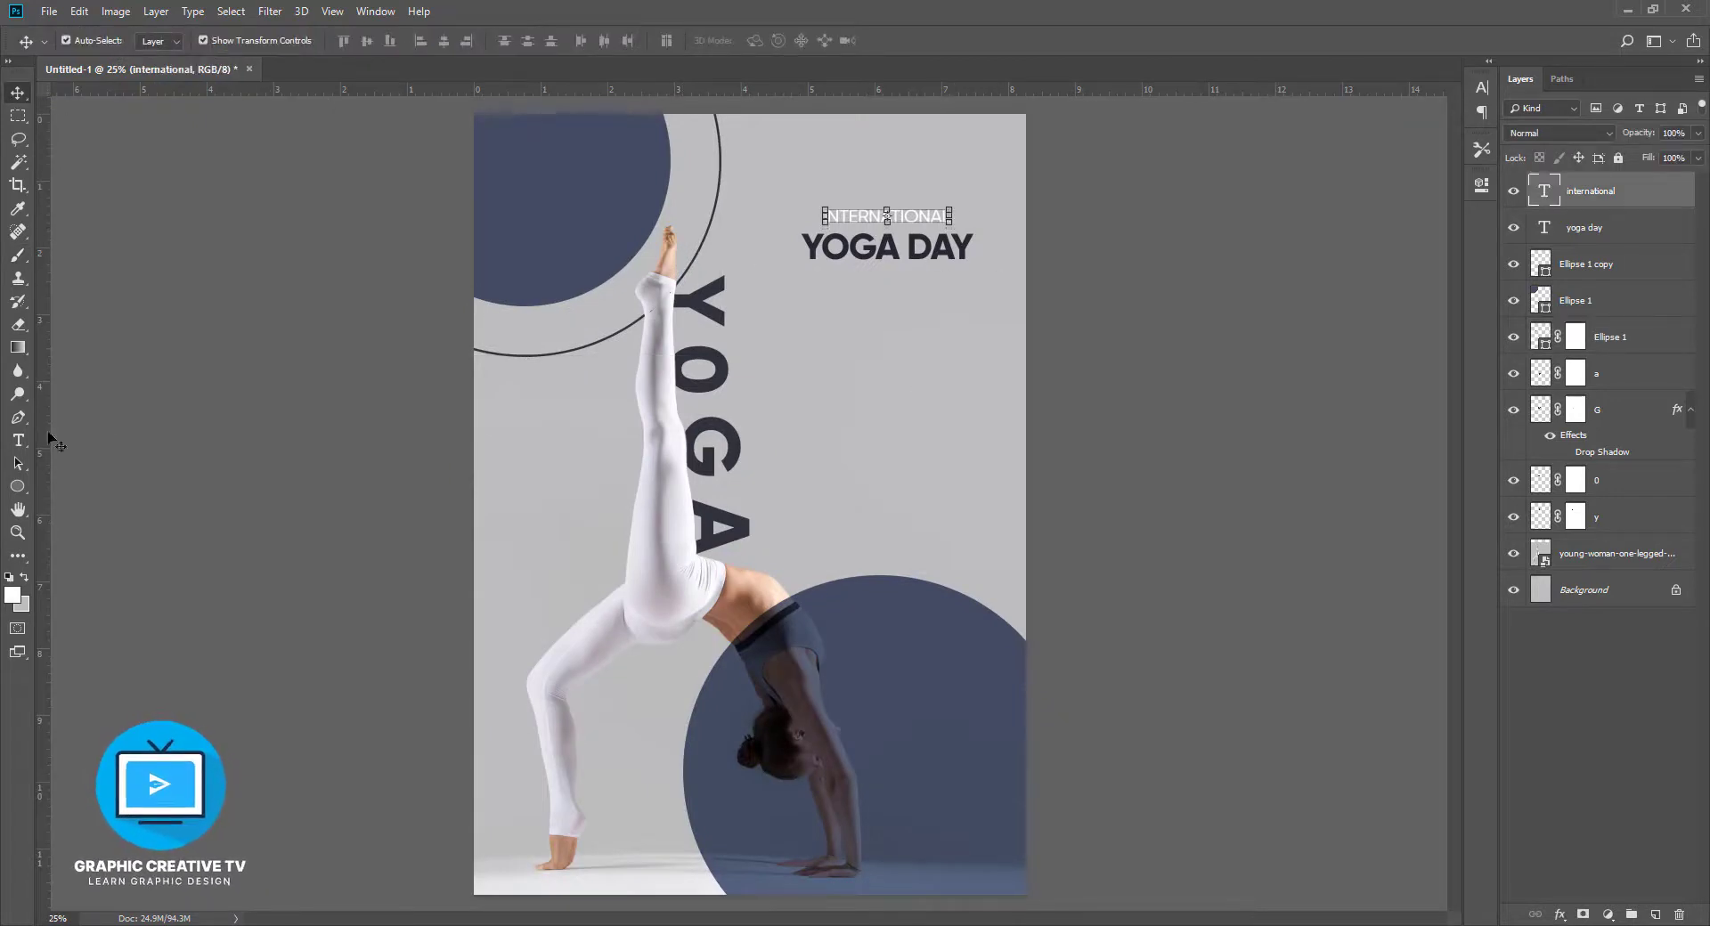
pyautogui.press('t')
pyautogui.click(753, 41)
pyautogui.press('Up')
pyautogui.press('Up')
pyautogui.press('Up')
pyautogui.press('Up')
pyautogui.press('Up')
pyautogui.press('Up')
pyautogui.press('Up')
pyautogui.press('Up')
pyautogui.press('Up')
pyautogui.press('Up')
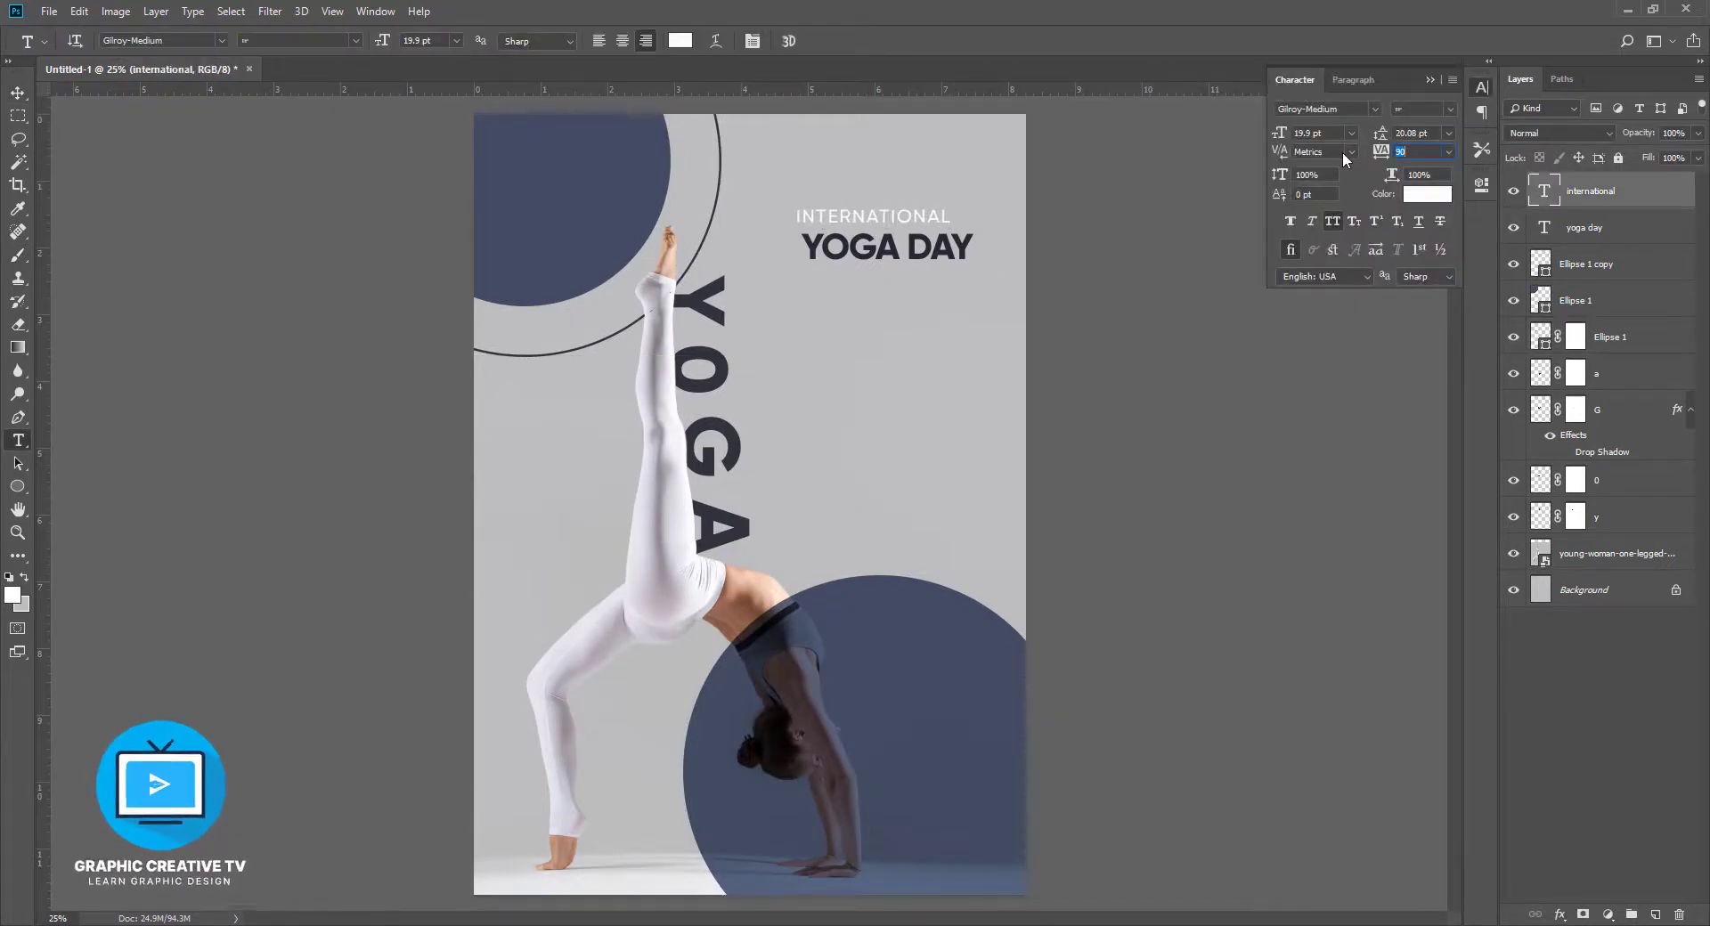
# Align INTERNATIONAL with the left edge of YOGA DAY and scale it up to about 103% to match its width
pyautogui.press('v')
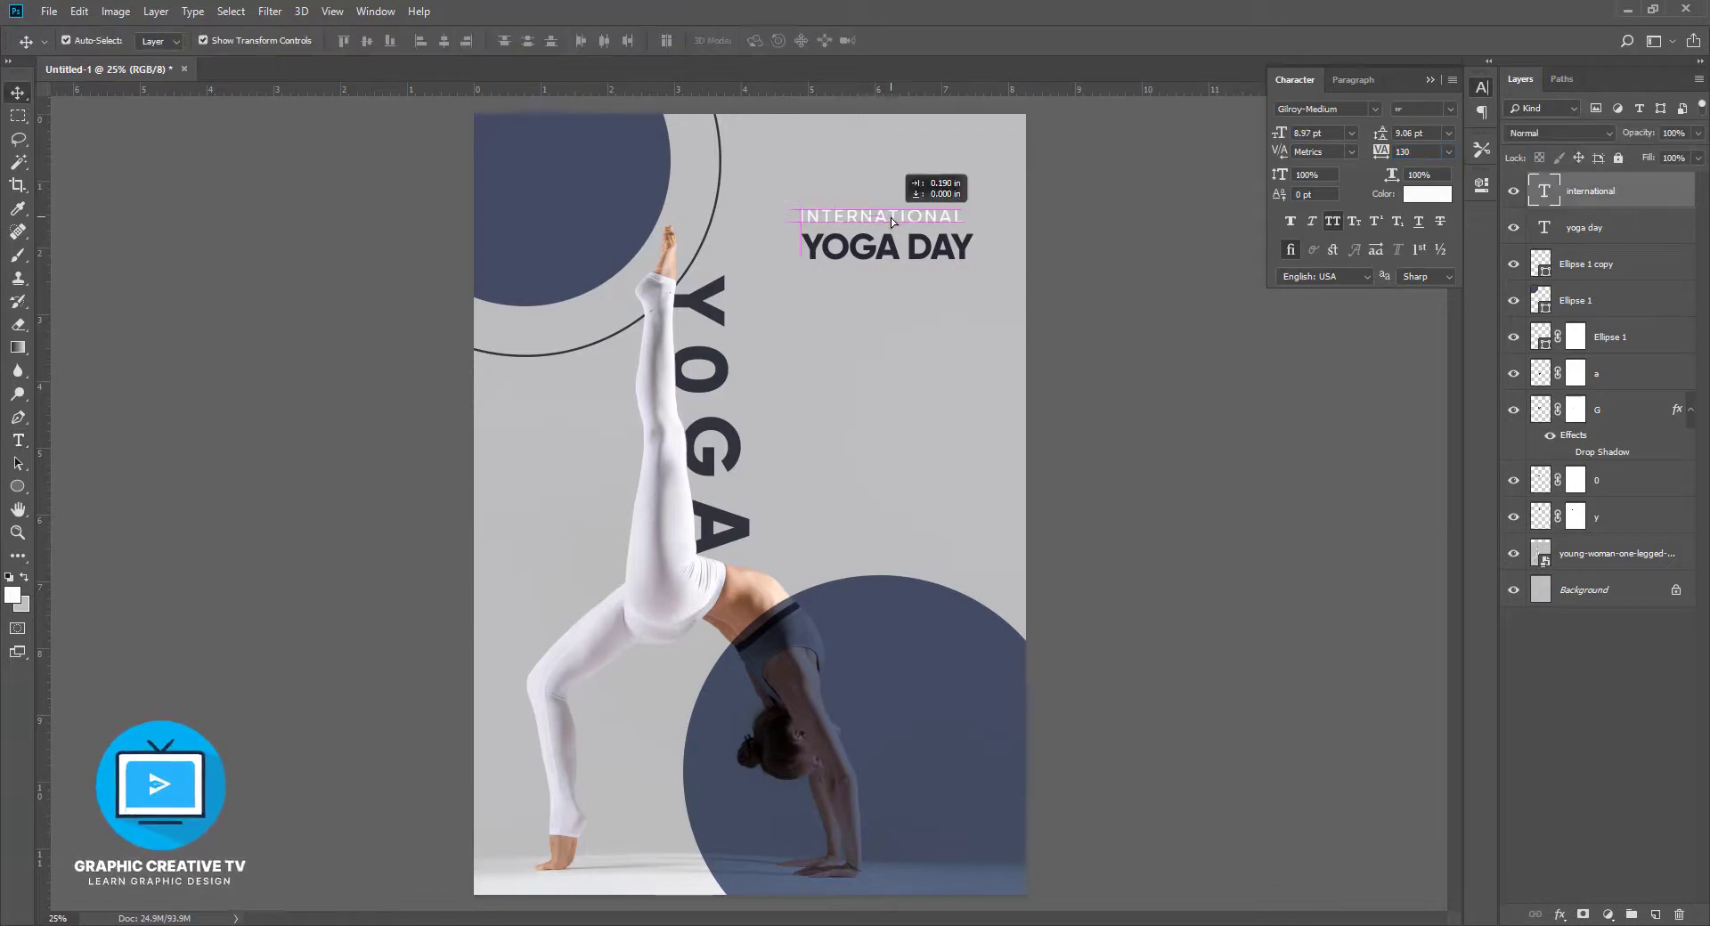
pyautogui.moveTo(970, 227); pyautogui.dragTo(979, 237)
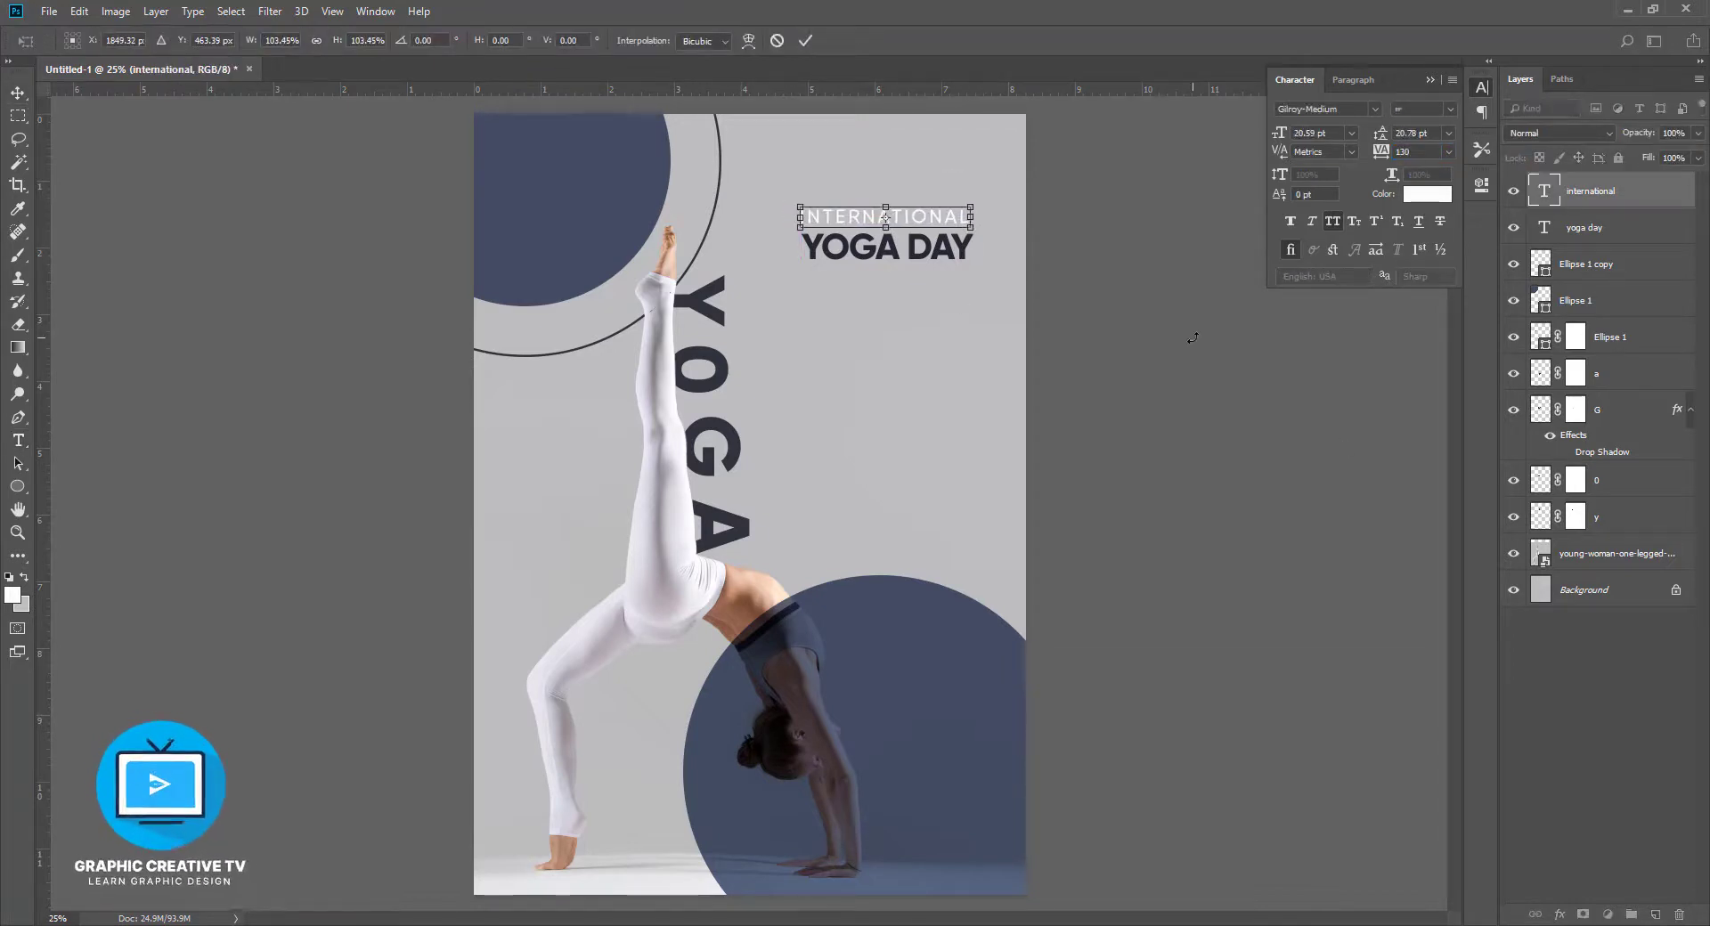
pyautogui.press('Return')
pyautogui.click(1176, 366)
# Touch up the circle outline's layer mask with a black brush over the woman's raised leg
pyautogui.click(681, 328)
pyautogui.hotkey('ctrl', '+')
pyautogui.hotkey('ctrl', '+')
pyautogui.hotkey('ctrl', '+')
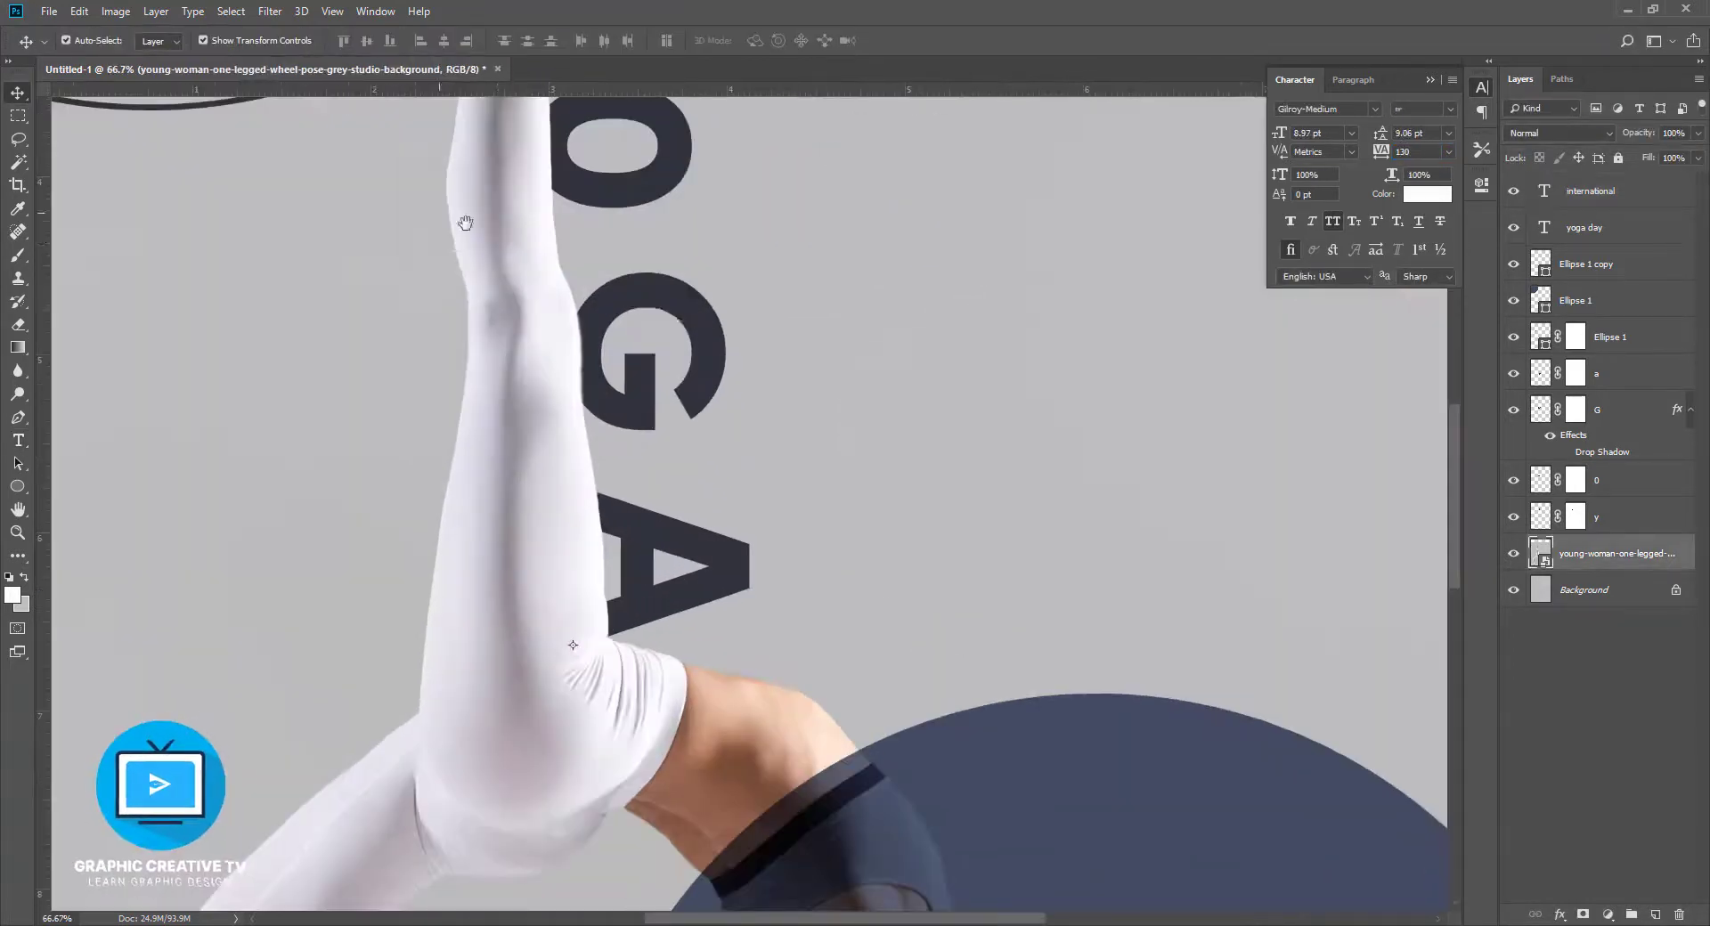
pyautogui.moveTo(463, 221); pyautogui.dragTo(580, 595)
pyautogui.click(1575, 337)
pyautogui.press('e')
pyautogui.press('d')
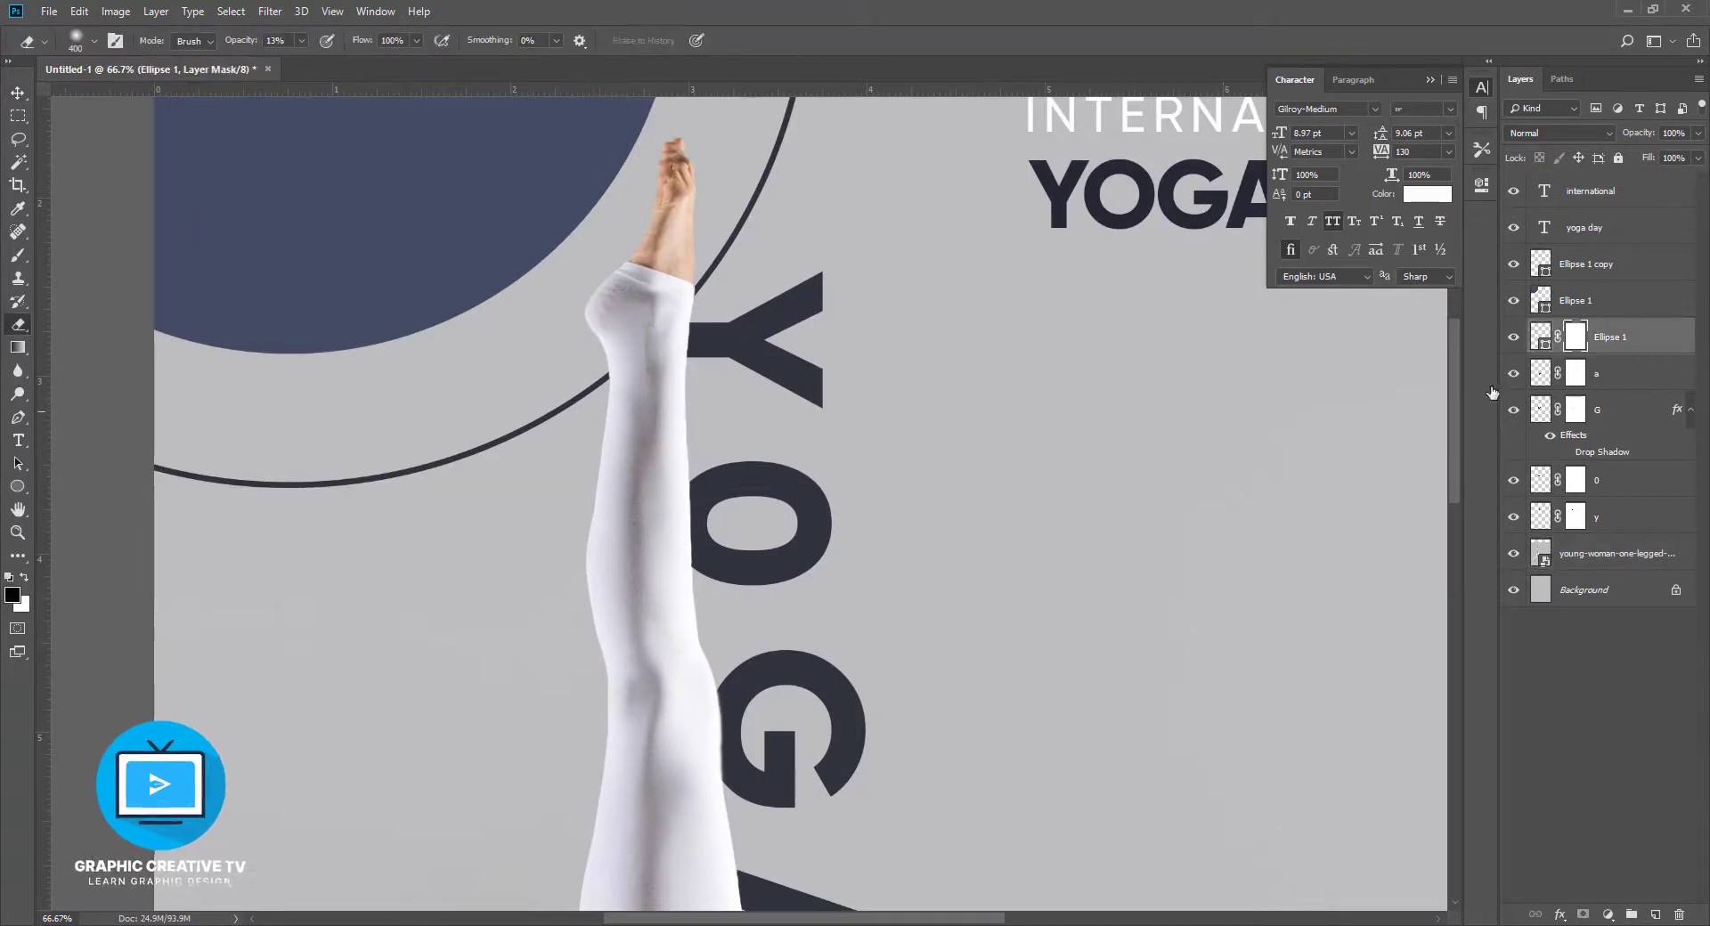
pyautogui.press('b')
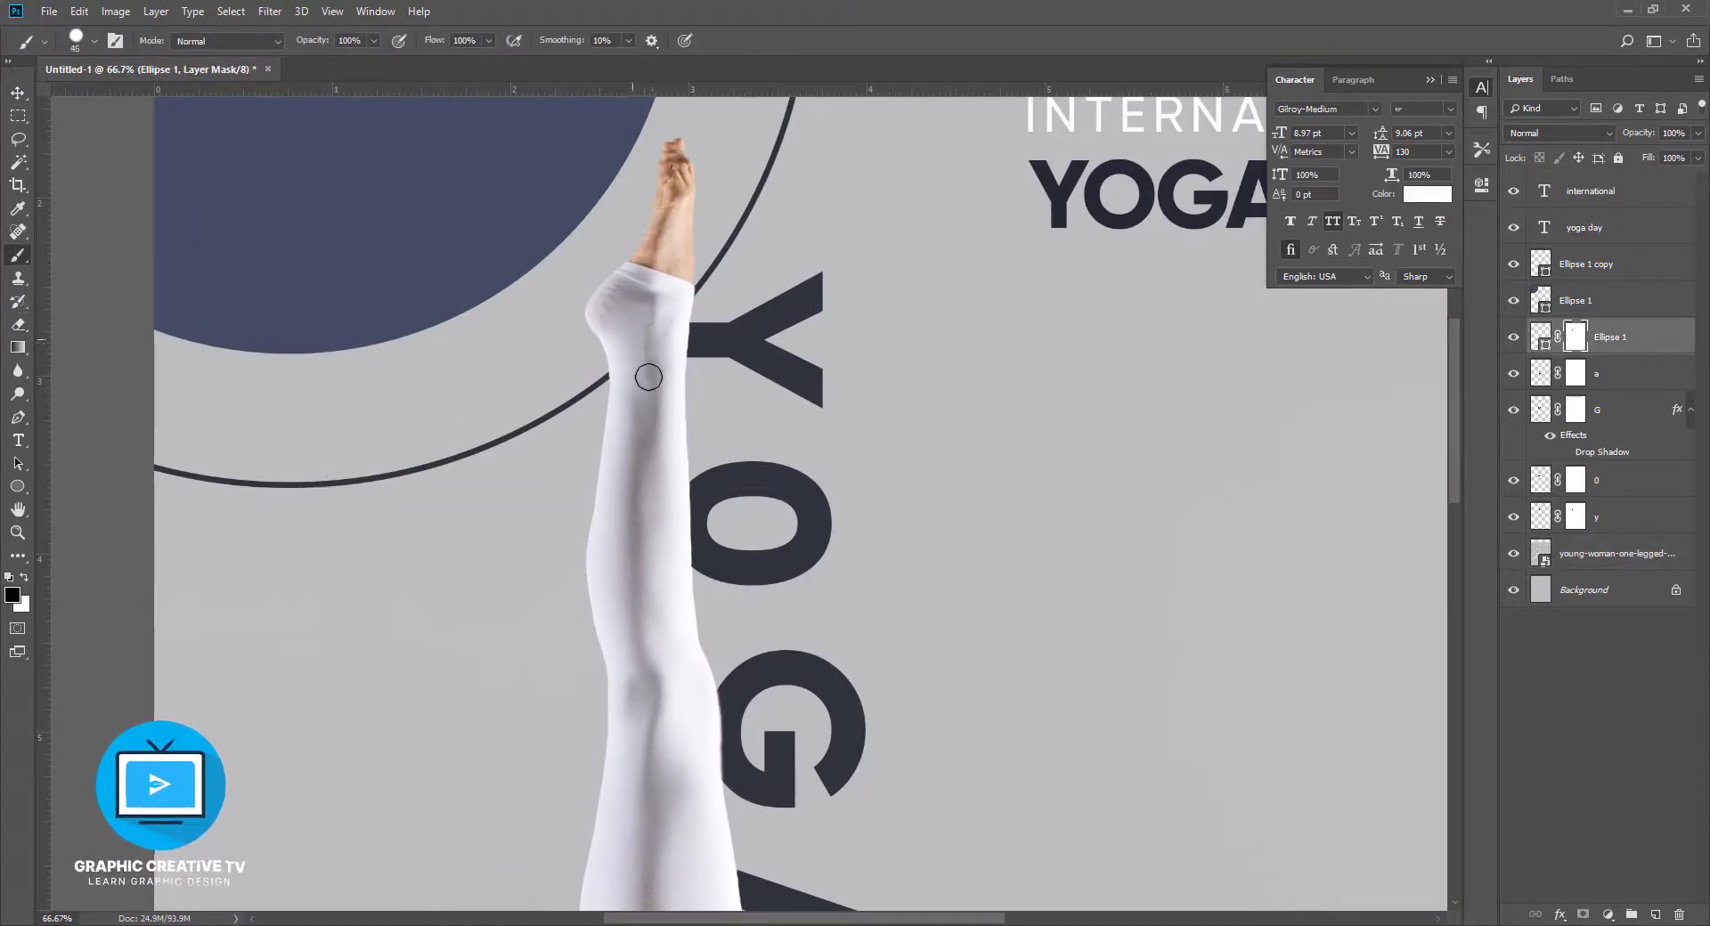
pyautogui.hotkey('ctrl', '-')
pyautogui.hotkey('ctrl', '-')
pyautogui.hotkey('ctrl', '-')
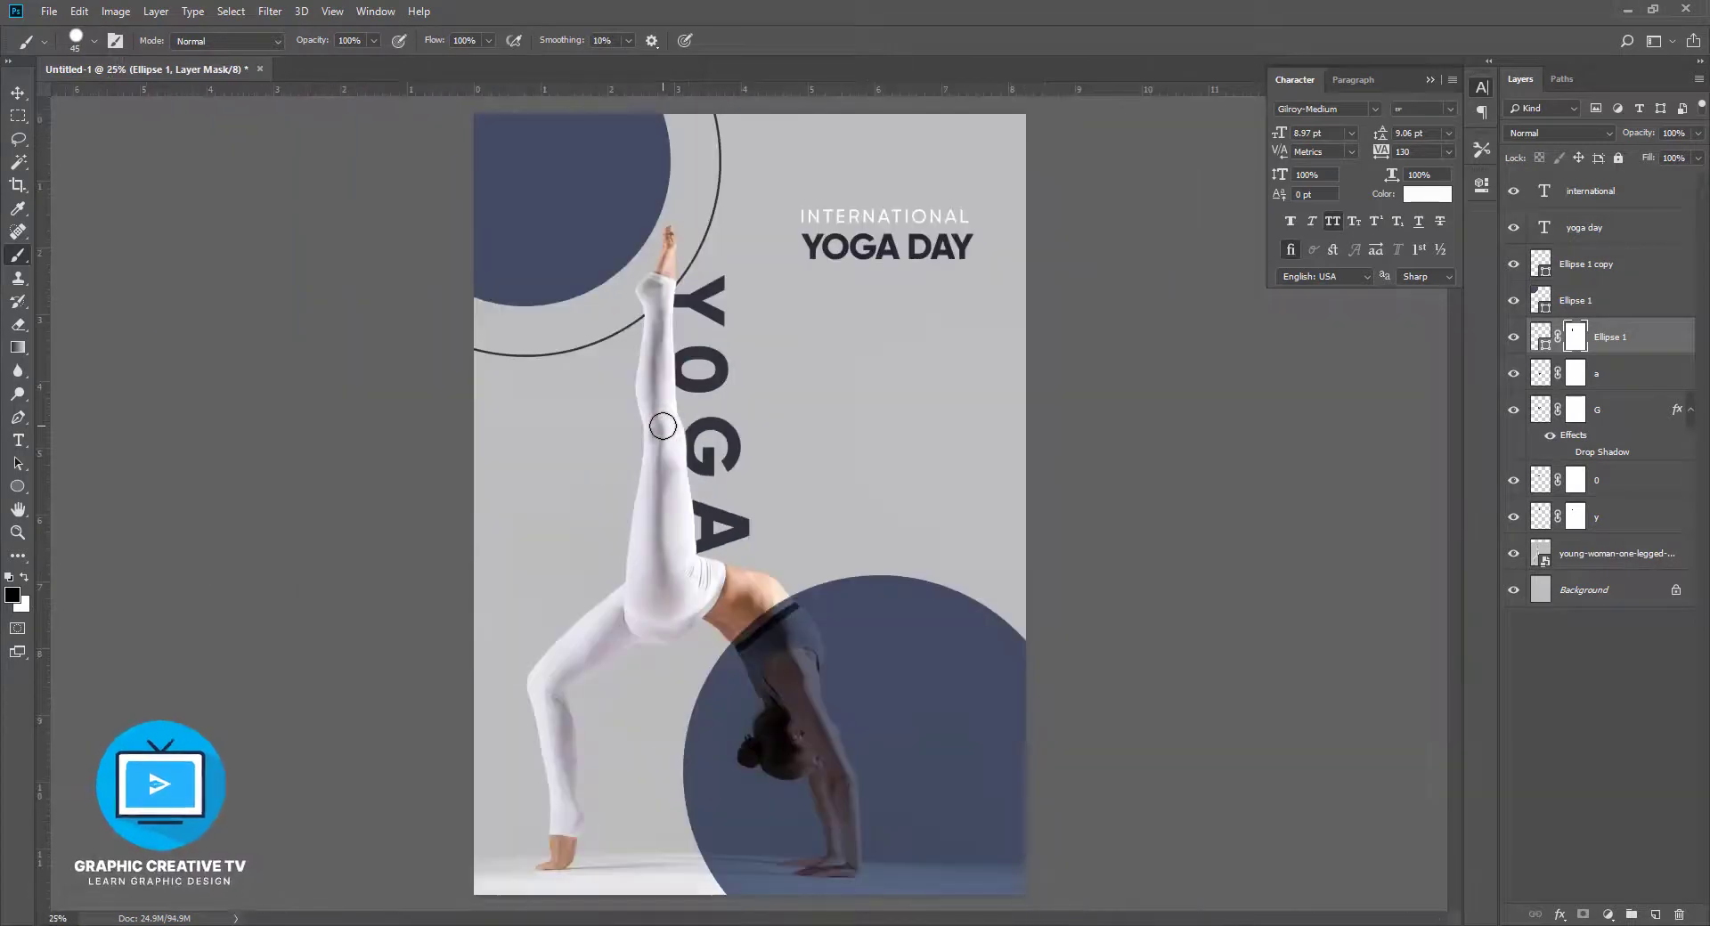
pyautogui.click(17, 92)
pyautogui.click(608, 249)
pyautogui.click(917, 247)
pyautogui.click(1097, 512)
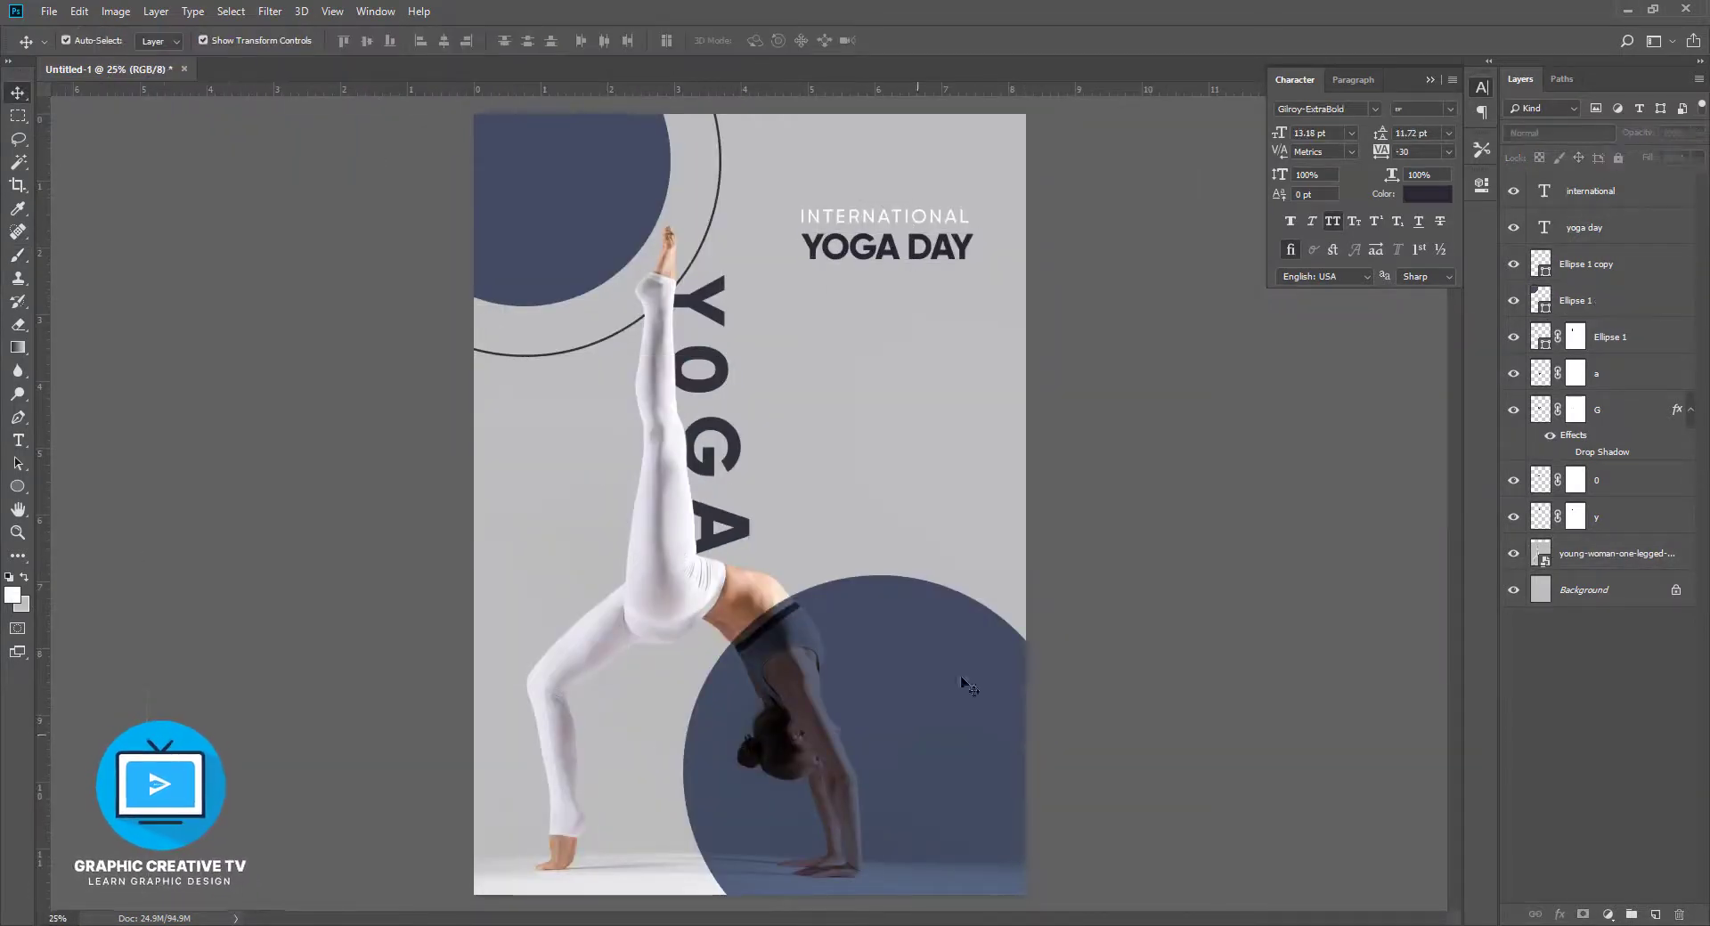
# Add a text box on the lower-right circle reading “The most important pieces of equipment you need for doing yoga are your body and your mind.”
pyautogui.click(17, 439)
pyautogui.moveTo(831, 642); pyautogui.dragTo(1026, 812)
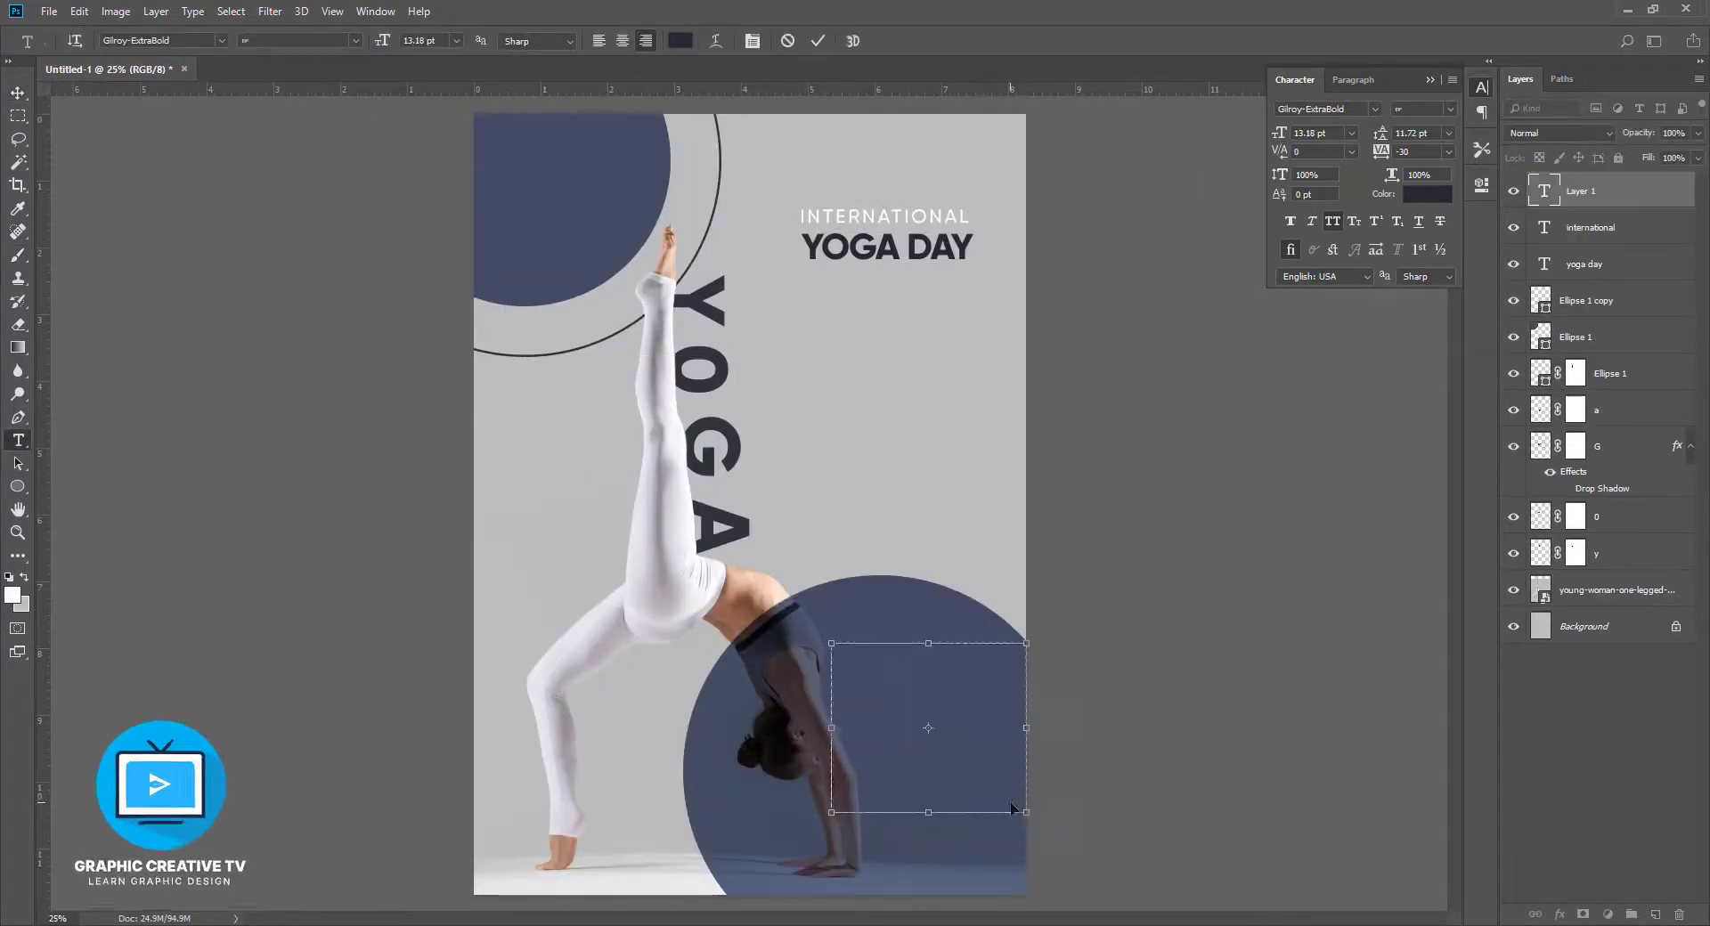
pyautogui.write('"THE MOST IMPORTANT PIECES OF EQUIPMENT YOU NEED FOR DOING YOGA ARE YOUR BODY AND YOUR MIND."')
# Set the whole quote in Gilroy-Bold and colour it pale yellow
pyautogui.hotkey('ctrl', 'a')
pyautogui.click(221, 41)
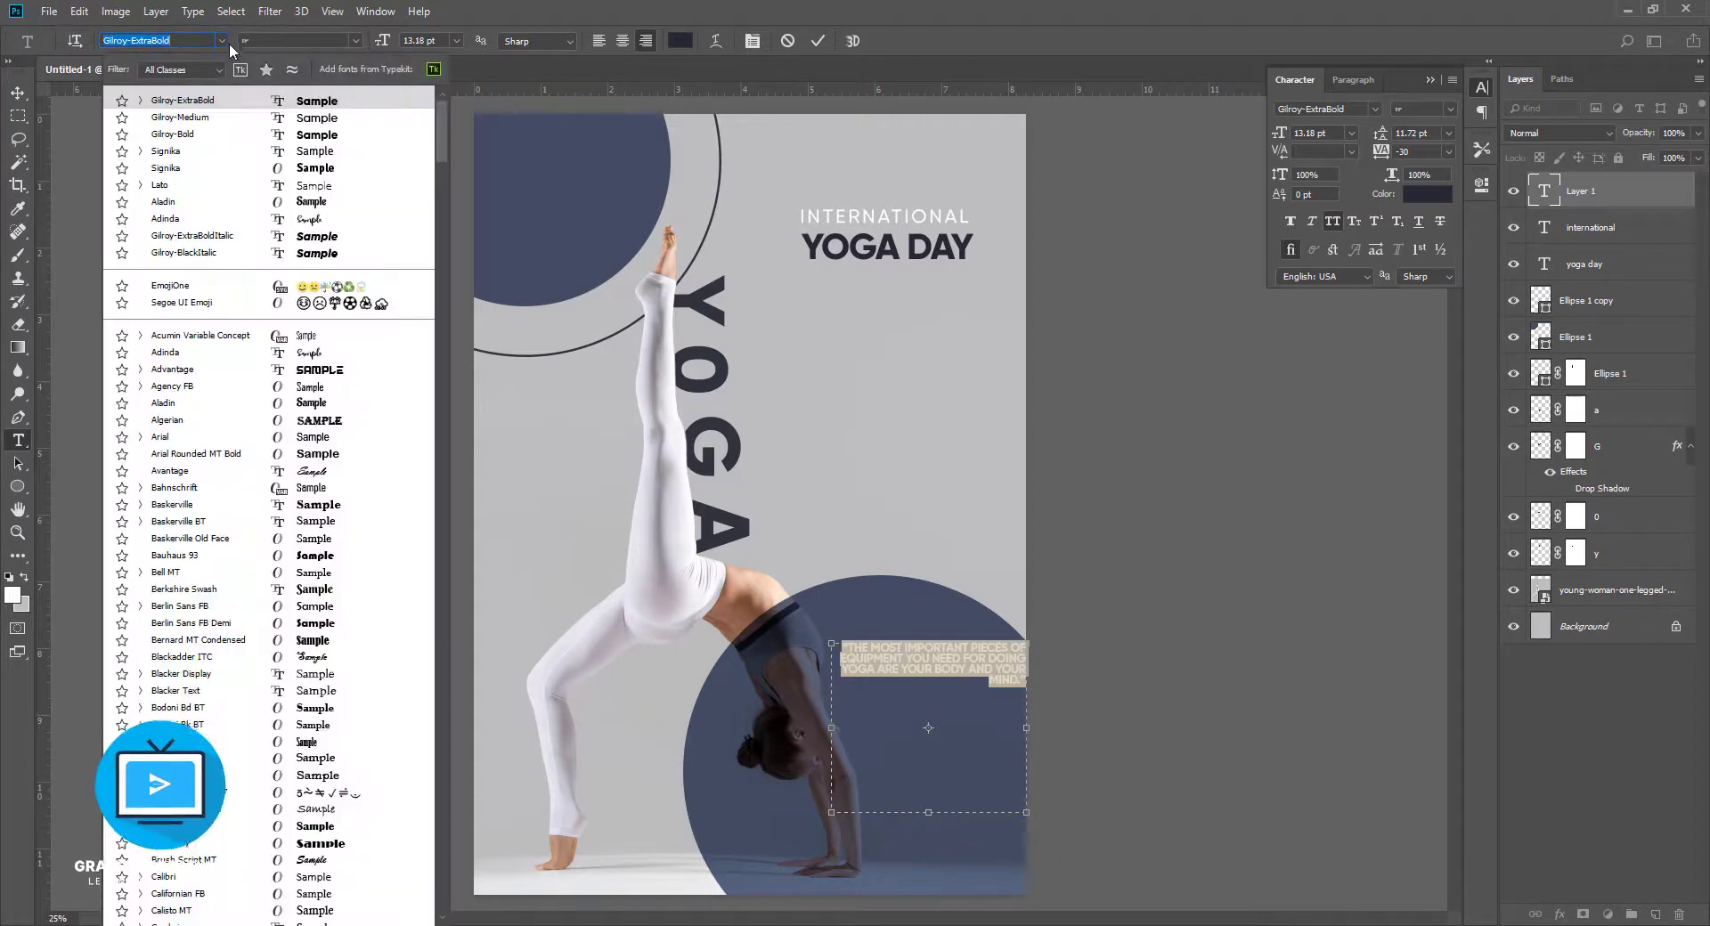
pyautogui.click(210, 127)
pyautogui.click(679, 41)
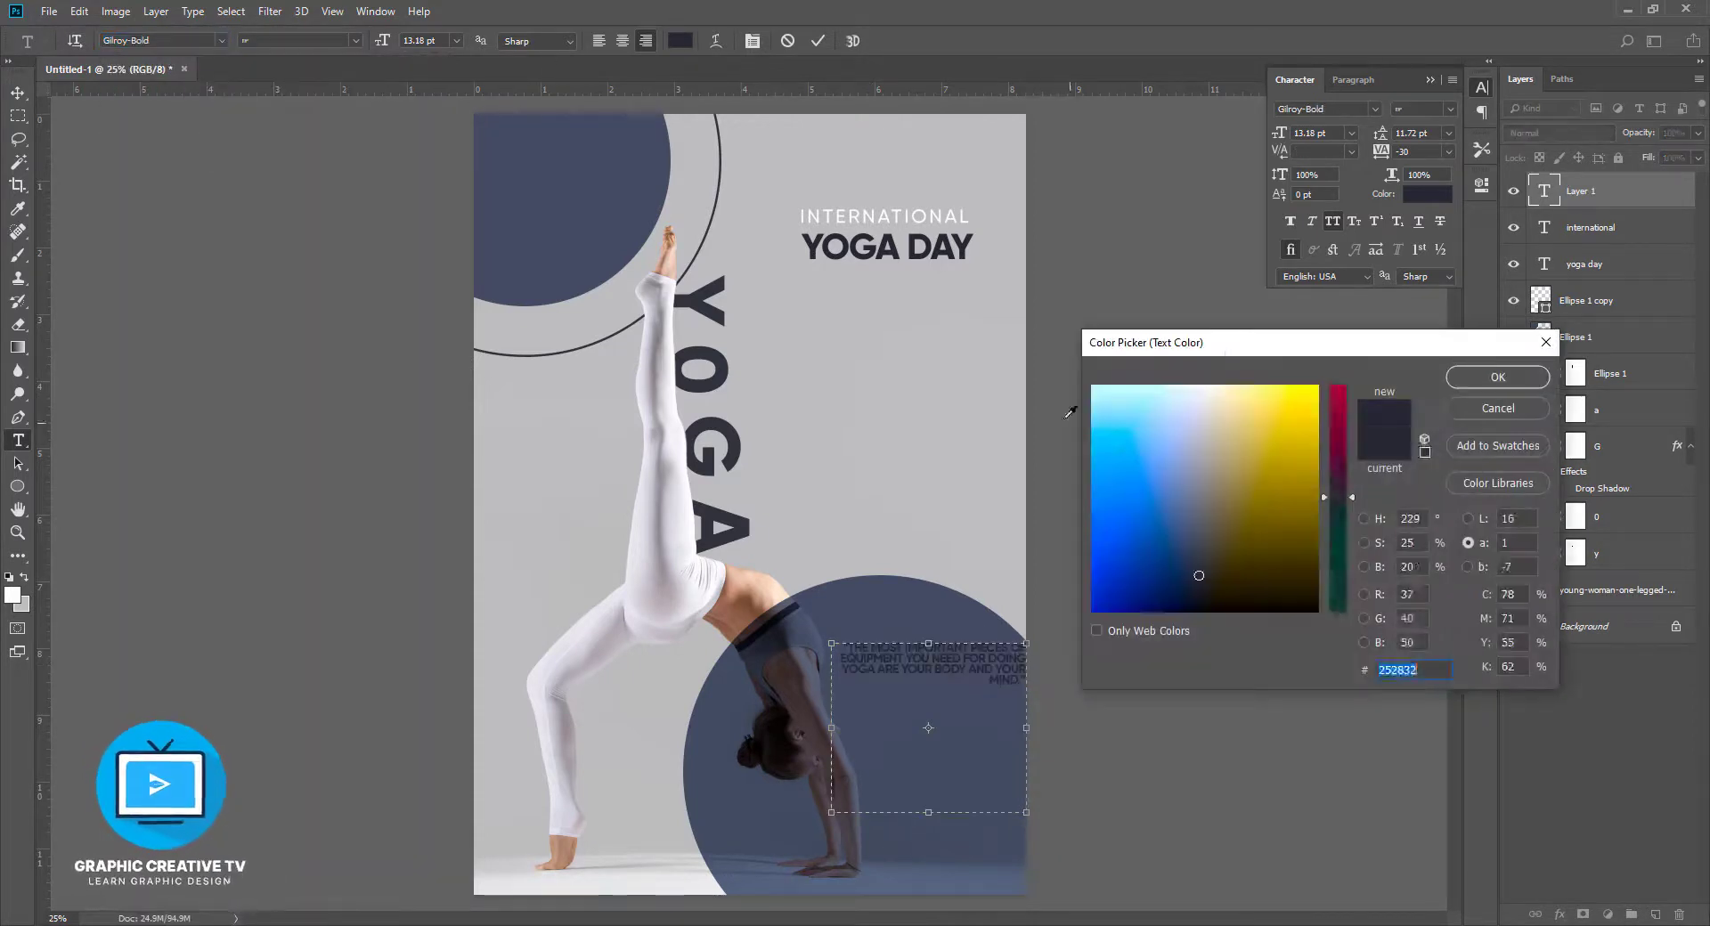
pyautogui.click(1229, 386)
pyautogui.click(1496, 383)
# Move the quote down and to the left so that it sits inside the lower-right circle
pyautogui.click(18, 92)
pyautogui.moveTo(1002, 670); pyautogui.dragTo(951, 471)
pyautogui.hotkey('ctrl', '+')
# Format the quote as centred text without all caps, with 18 pt leading
pyautogui.press('t')
pyautogui.click(814, 487)
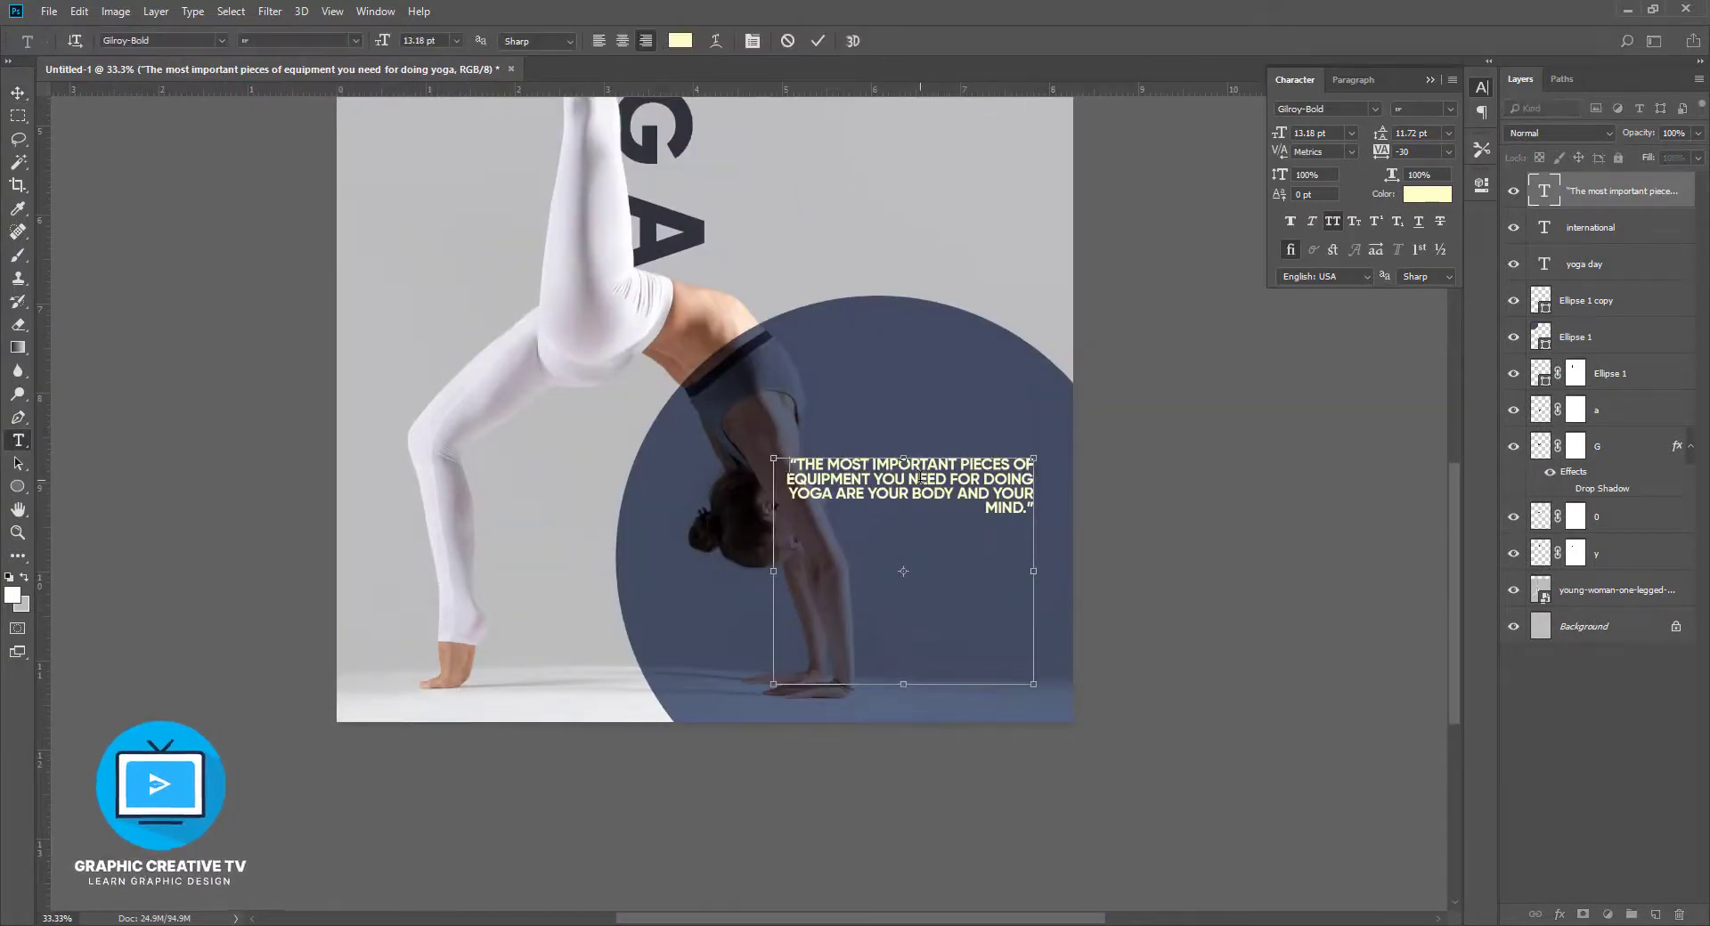
pyautogui.hotkey('ctrl', 'a')
pyautogui.click(622, 41)
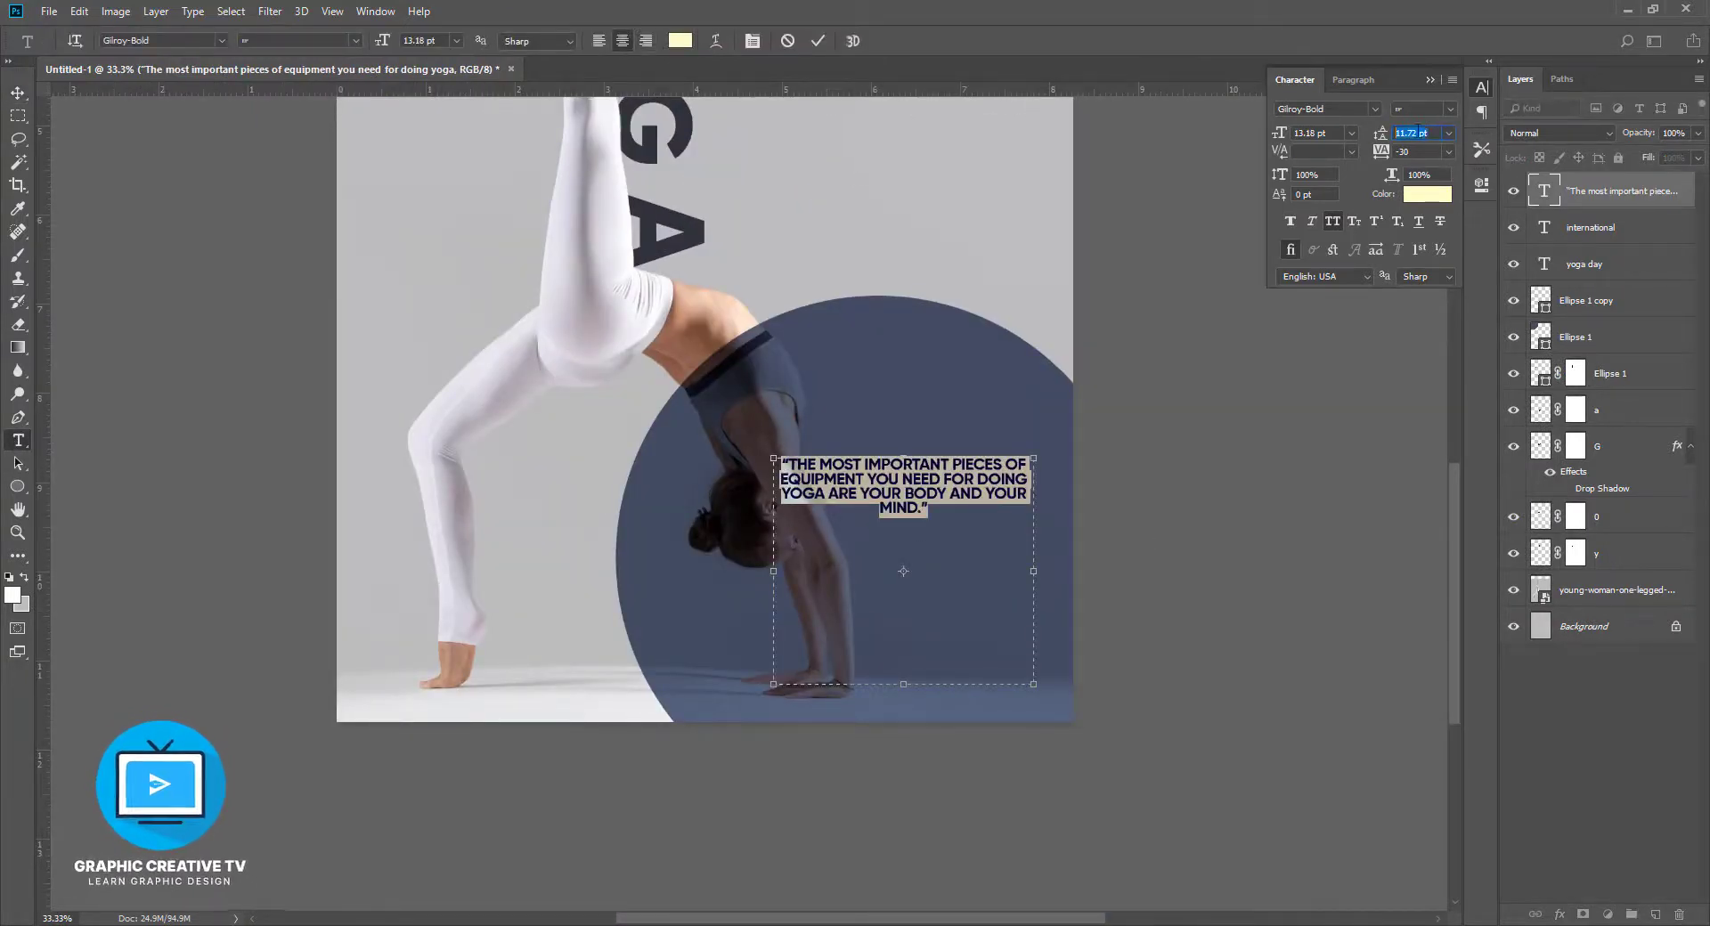
pyautogui.hotkey('ctrl', 'shift', 'k')
pyautogui.write('18')
pyautogui.press('Return')
pyautogui.click(963, 538)
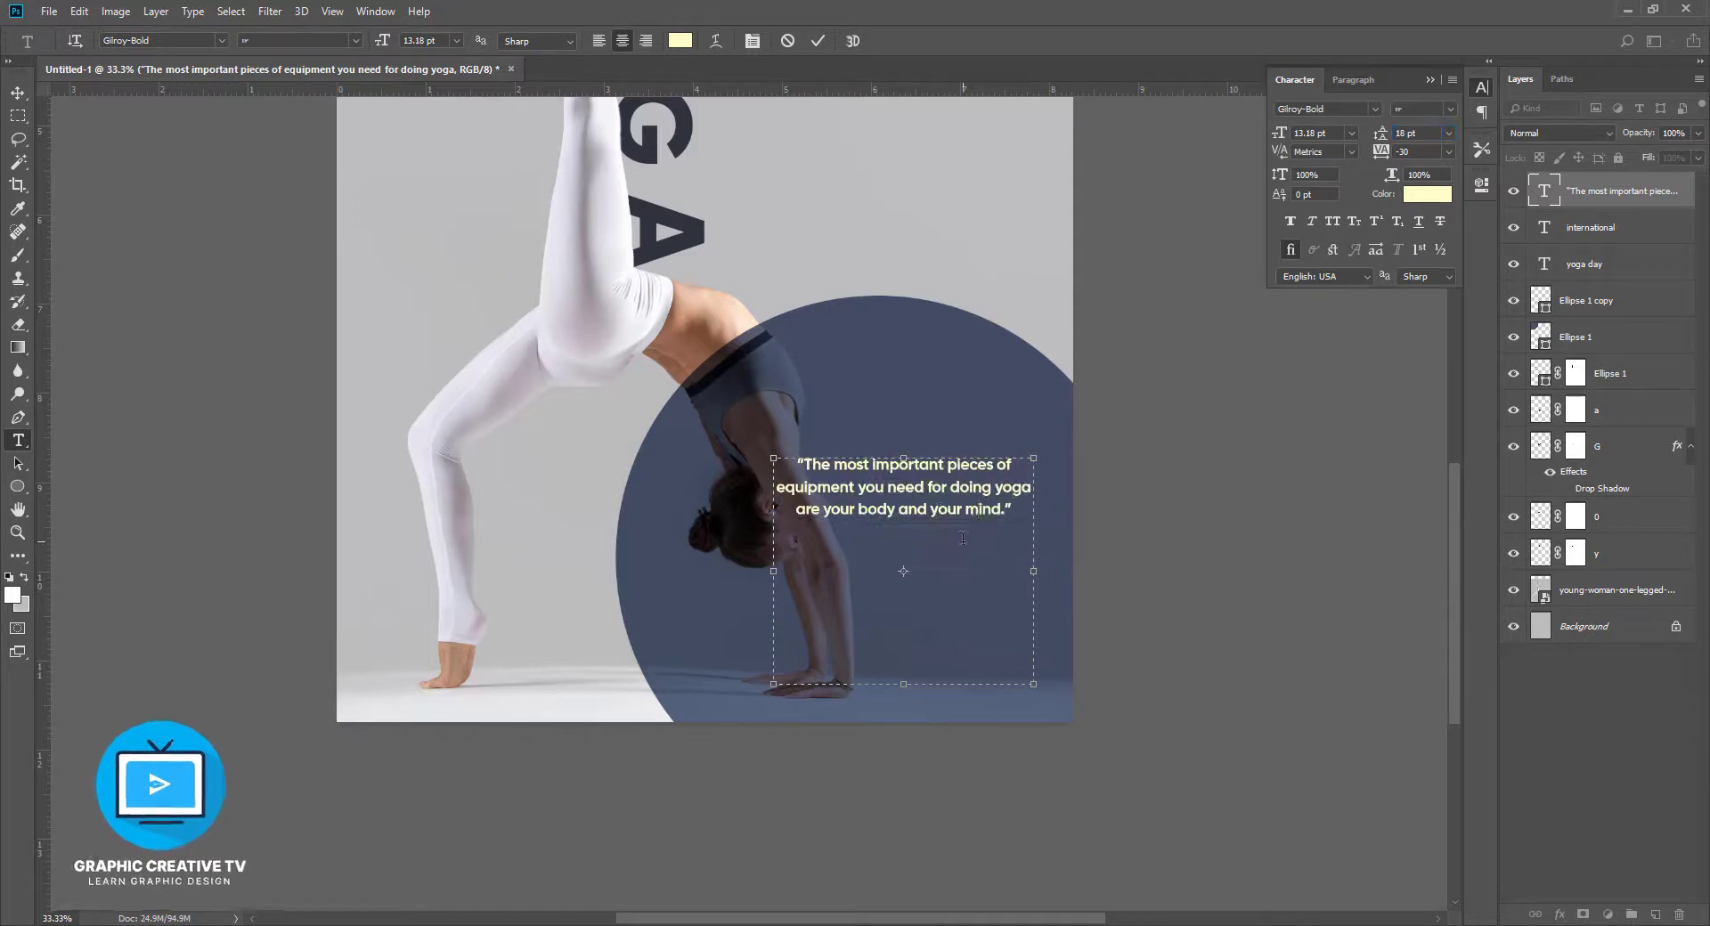
# Change the whole quote's font to Gilroy-Medium
pyautogui.hotkey('ctrl', 'a')
pyautogui.click(1374, 107)
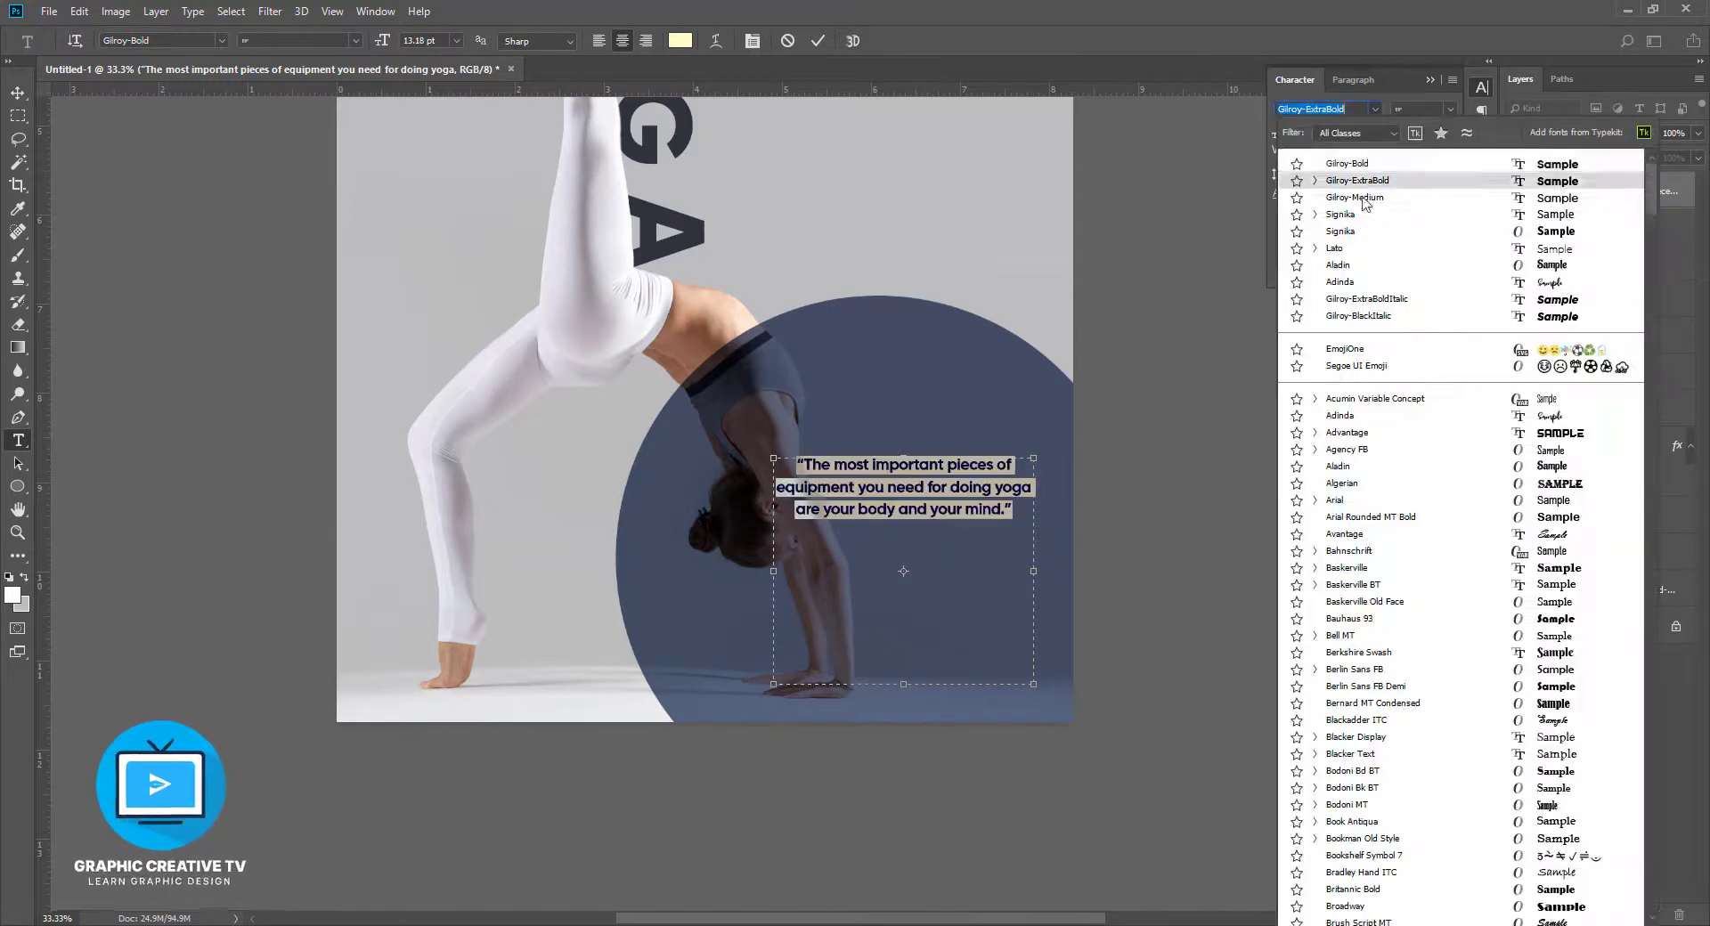
pyautogui.click(1355, 198)
pyautogui.click(870, 540)
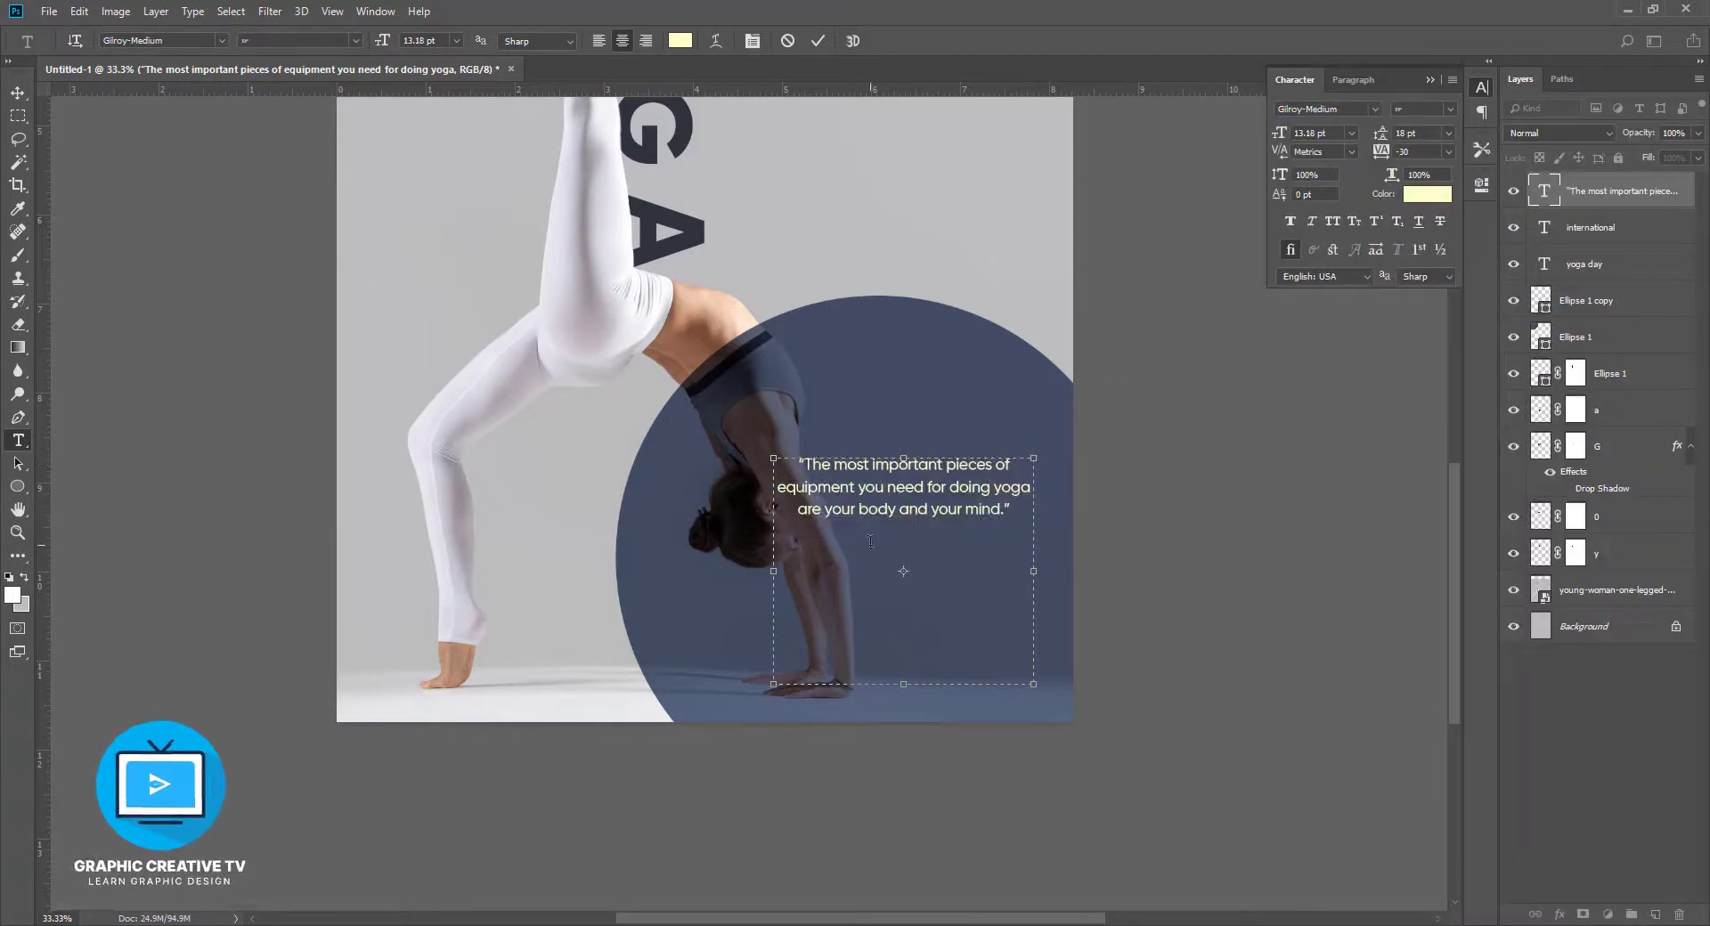
# Narrow the quote's text box to about 2.37 in so that the text wraps onto four lines
pyautogui.moveTo(1034, 571); pyautogui.dragTo(986, 572)
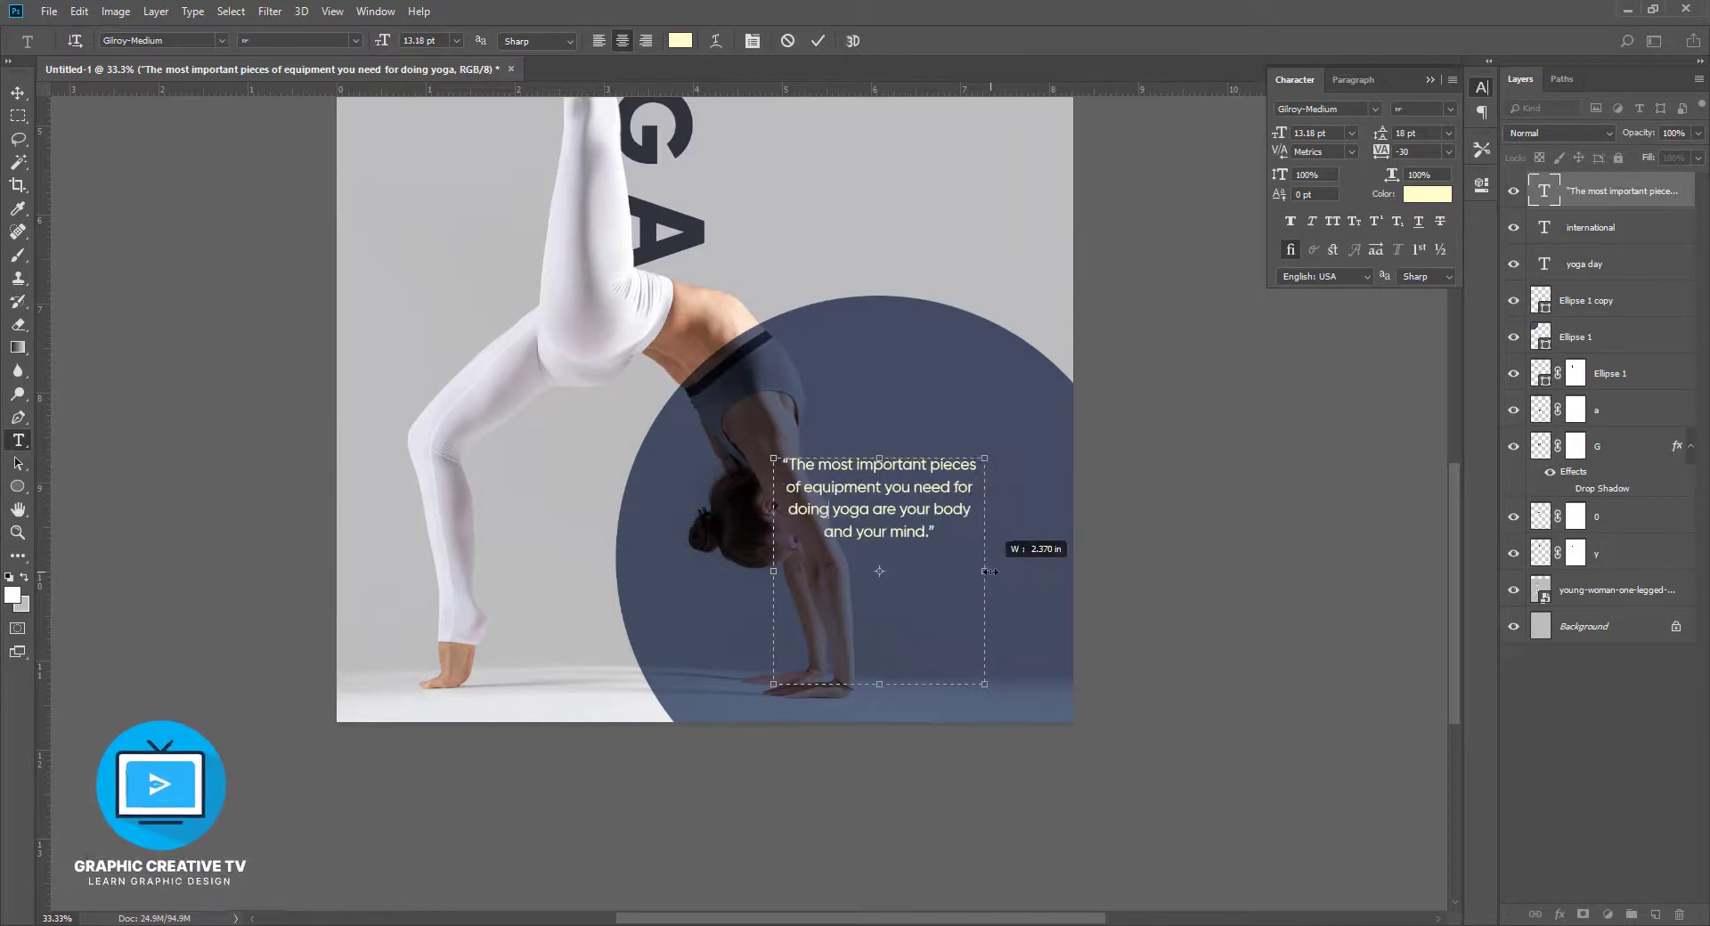
pyautogui.click(18, 94)
# Enlarge the quote slightly and shift it to the left within the lower-right circle
pyautogui.moveTo(985, 458); pyautogui.dragTo(1017, 435)
pyautogui.moveTo(959, 482)
pyautogui.mouseDown()
pyautogui.moveTo(979, 455)
pyautogui.moveTo(929, 484)
pyautogui.mouseUp()
pyautogui.press('Return')
pyautogui.click(1216, 615)
pyautogui.hotkey('ctrl', '-')
pyautogui.hotkey('ctrl', '-')
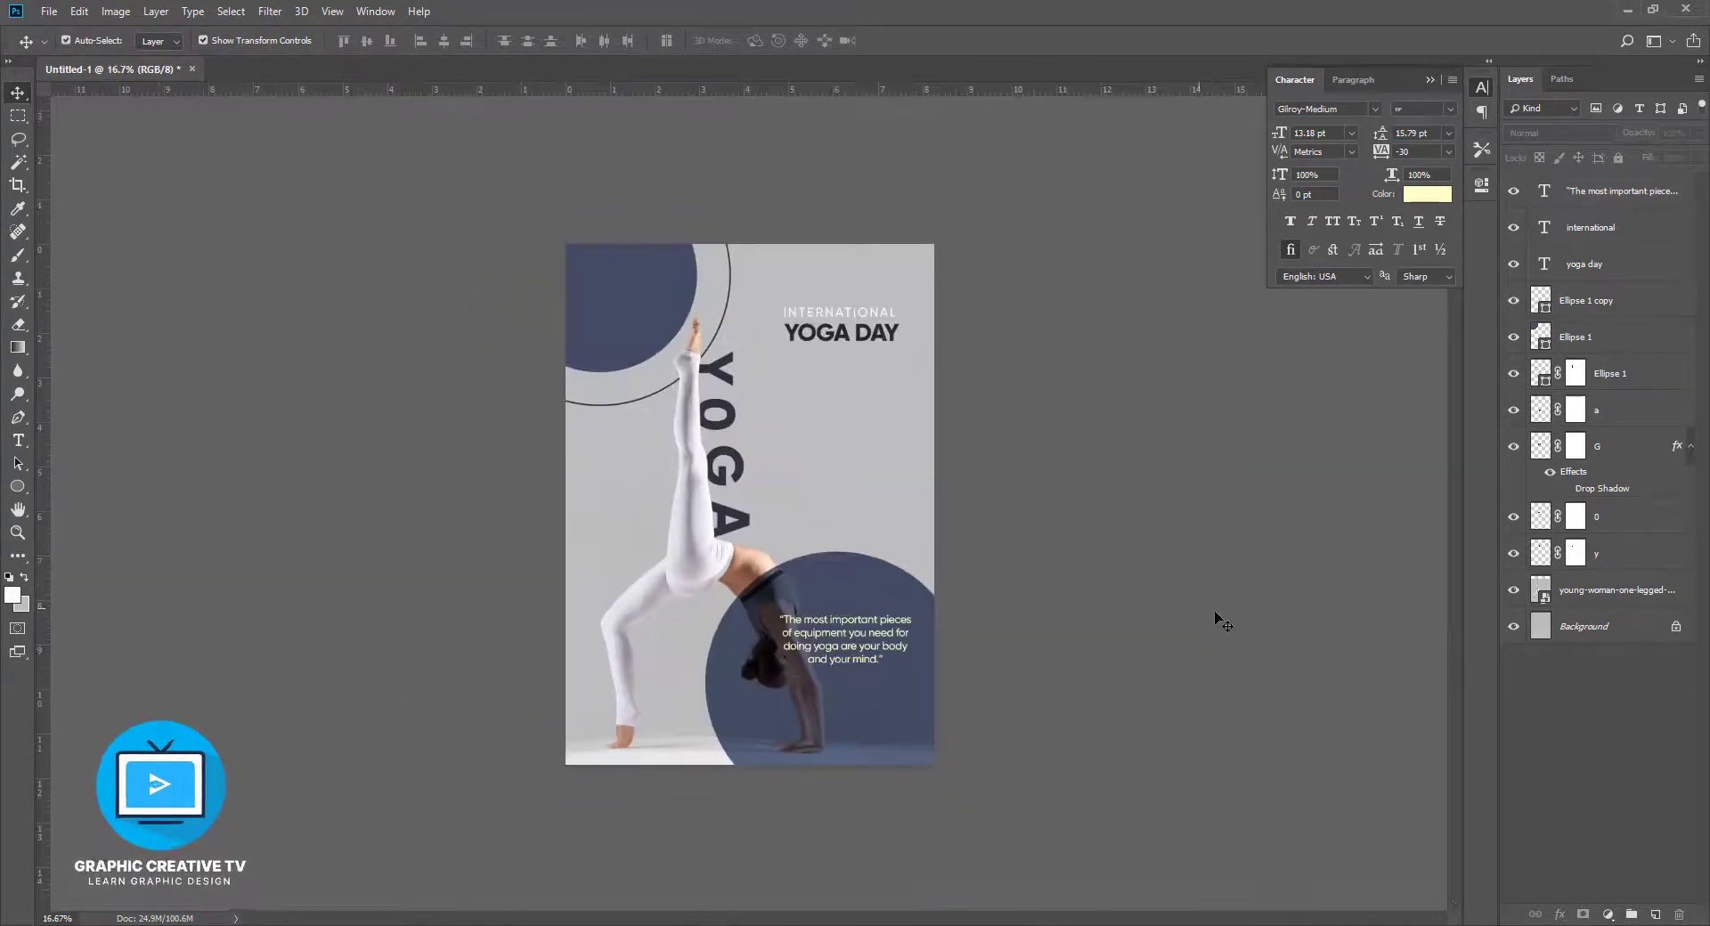
# Move the quote slightly lower in the circle and set its font to Gilroy-Bold
pyautogui.moveTo(879, 637); pyautogui.dragTo(879, 650)
pyautogui.click(1374, 108)
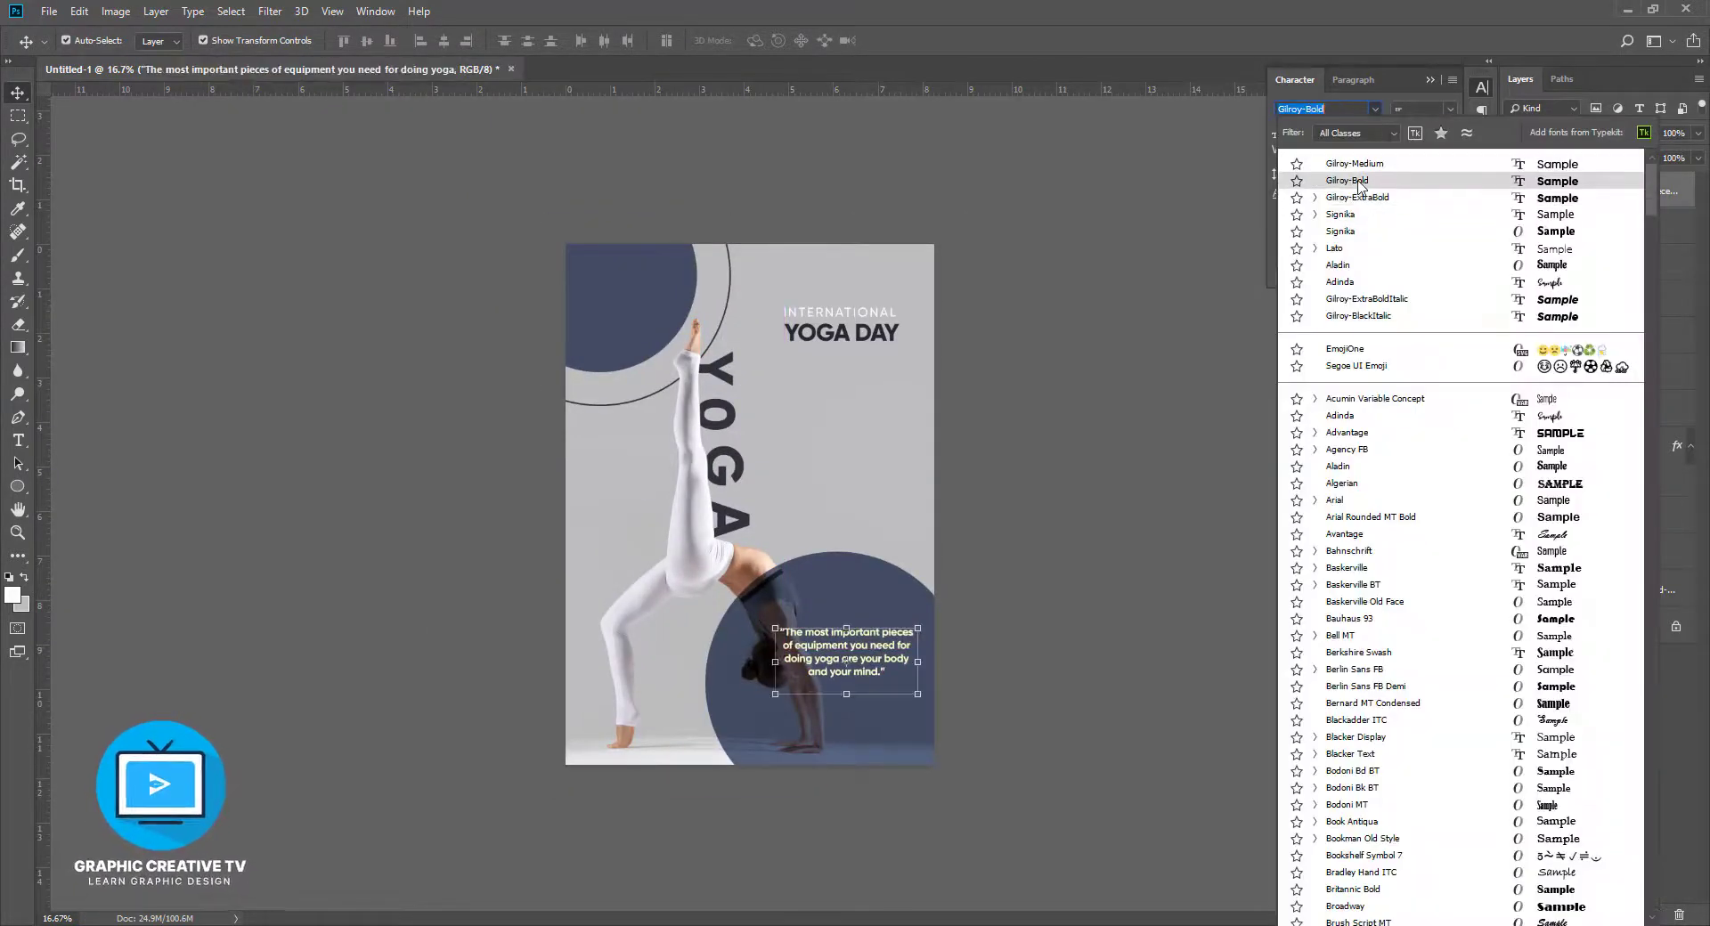
pyautogui.click(1356, 182)
pyautogui.click(1002, 602)
pyautogui.click(855, 313)
pyautogui.hotkey('ctrl', '+')
pyautogui.click(963, 630)
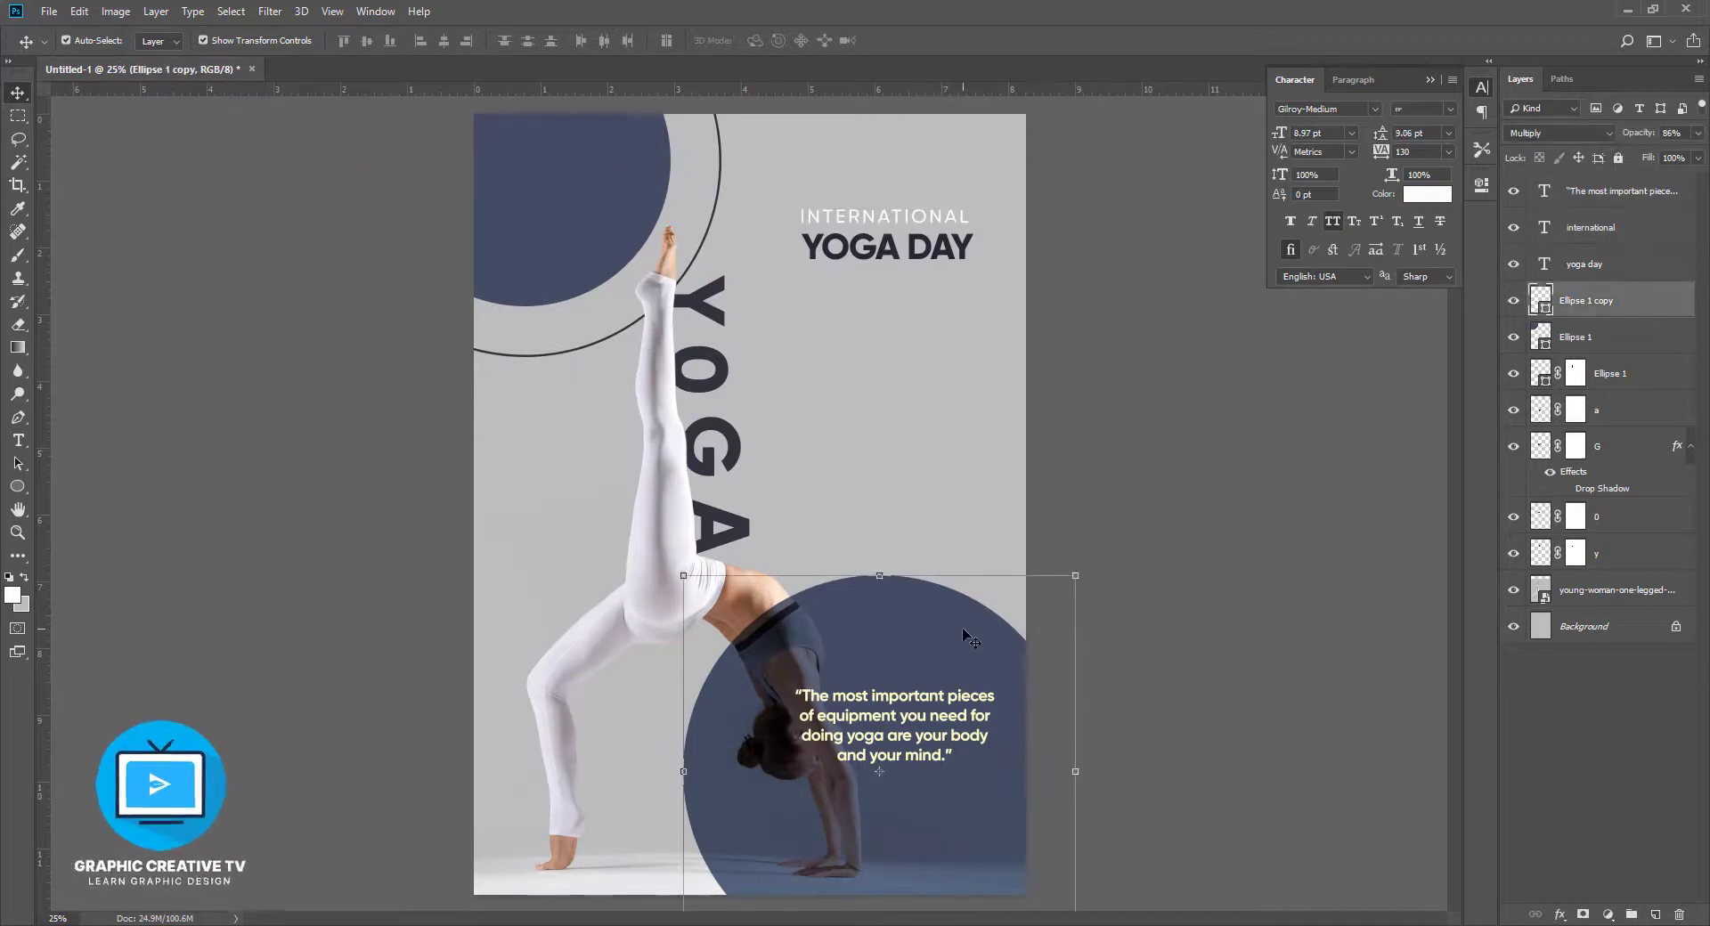
# Duplicate the lower-right circle, scale the copy to about 117% around its centre, and set its blend mode to Normal
pyautogui.hotkey('ctrl', 'j')
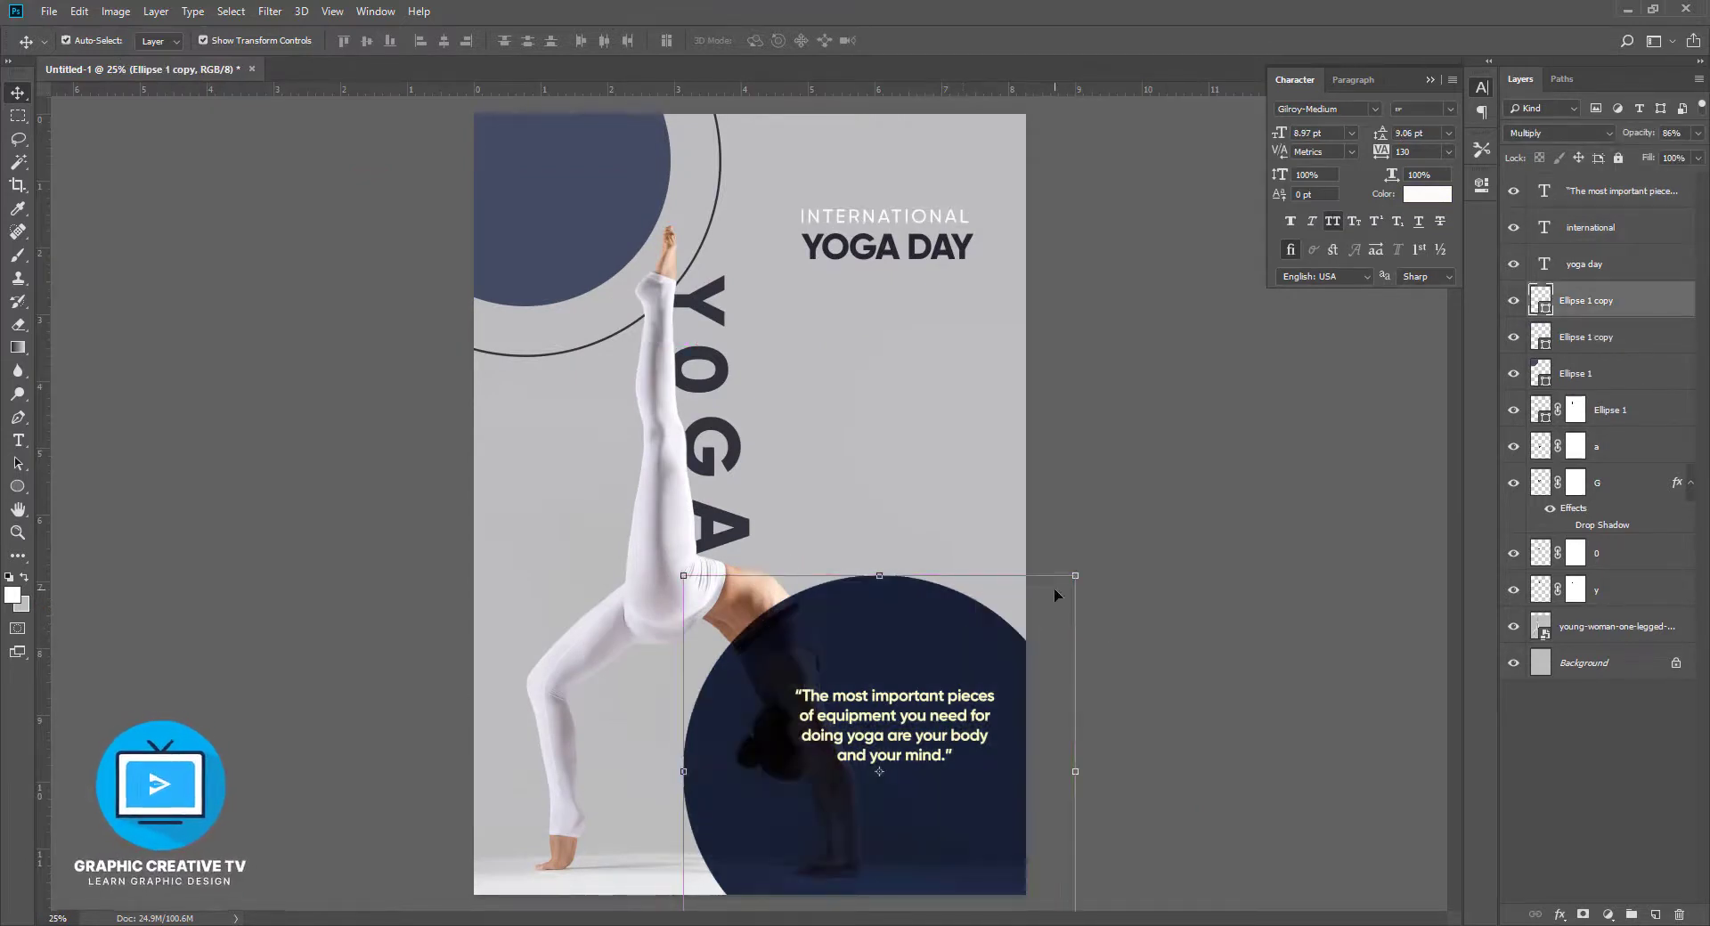
pyautogui.hotkey('ctrl', 't')
pyautogui.moveTo(1075, 575); pyautogui.dragTo(1109, 540)
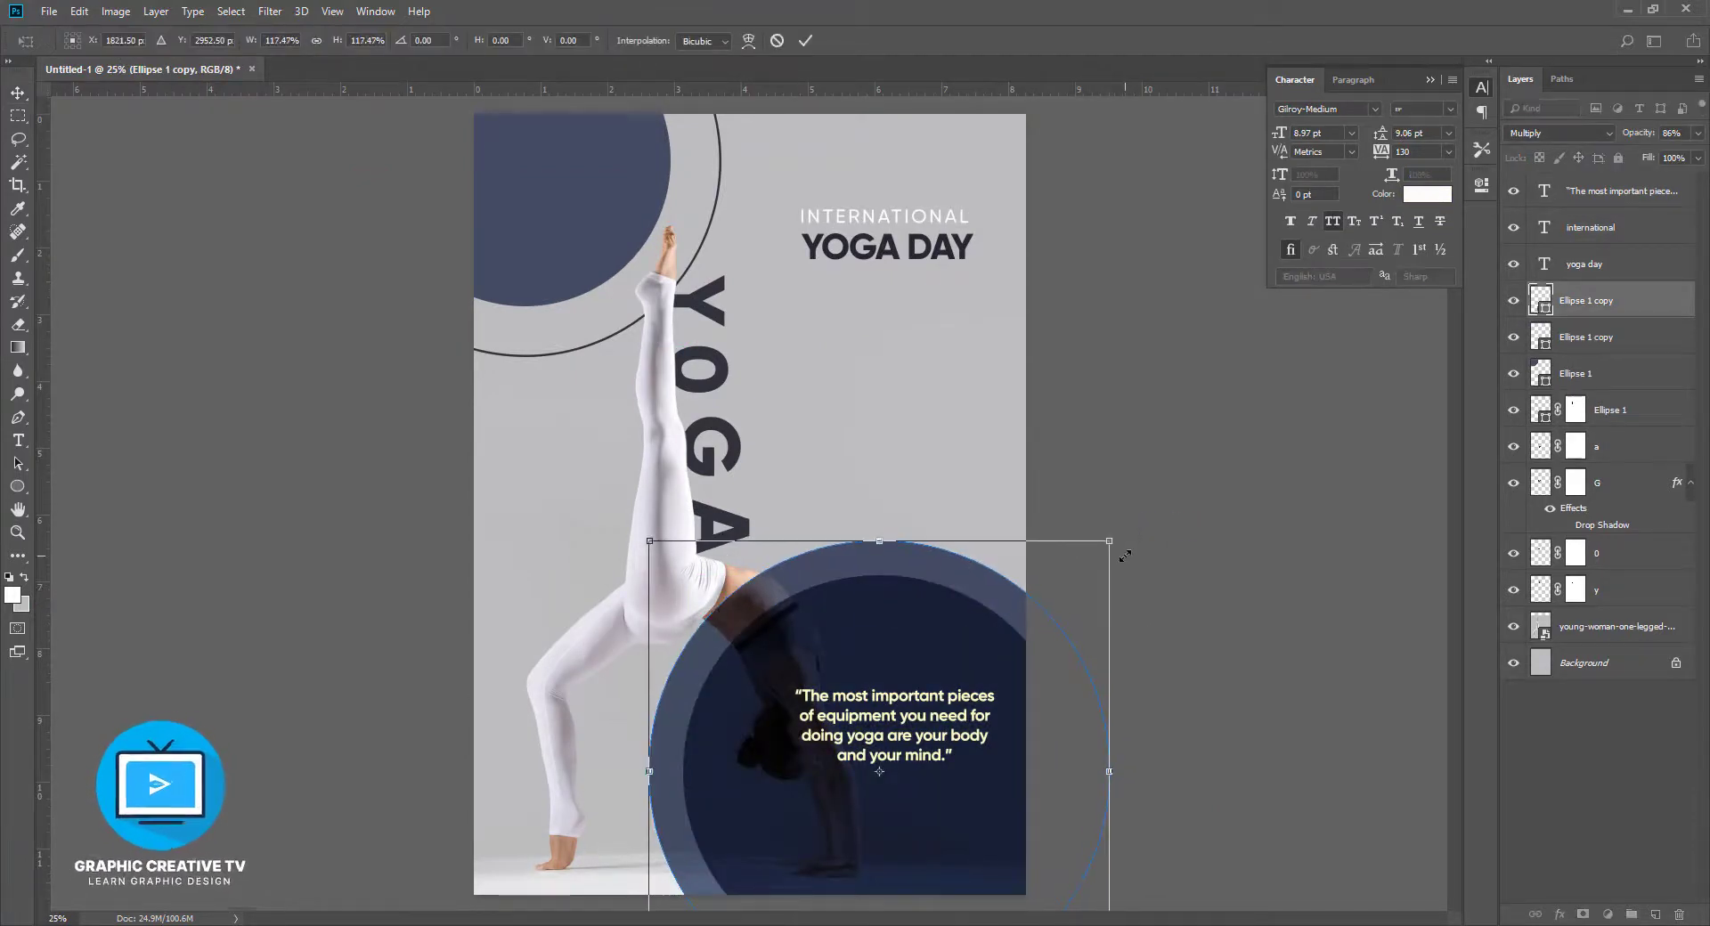
pyautogui.press('Return')
pyautogui.click(1558, 133)
pyautogui.click(1532, 134)
# Turn the enlarged circle copy into an outline ring with no fill and a dark 10 px stroke
pyautogui.press('u')
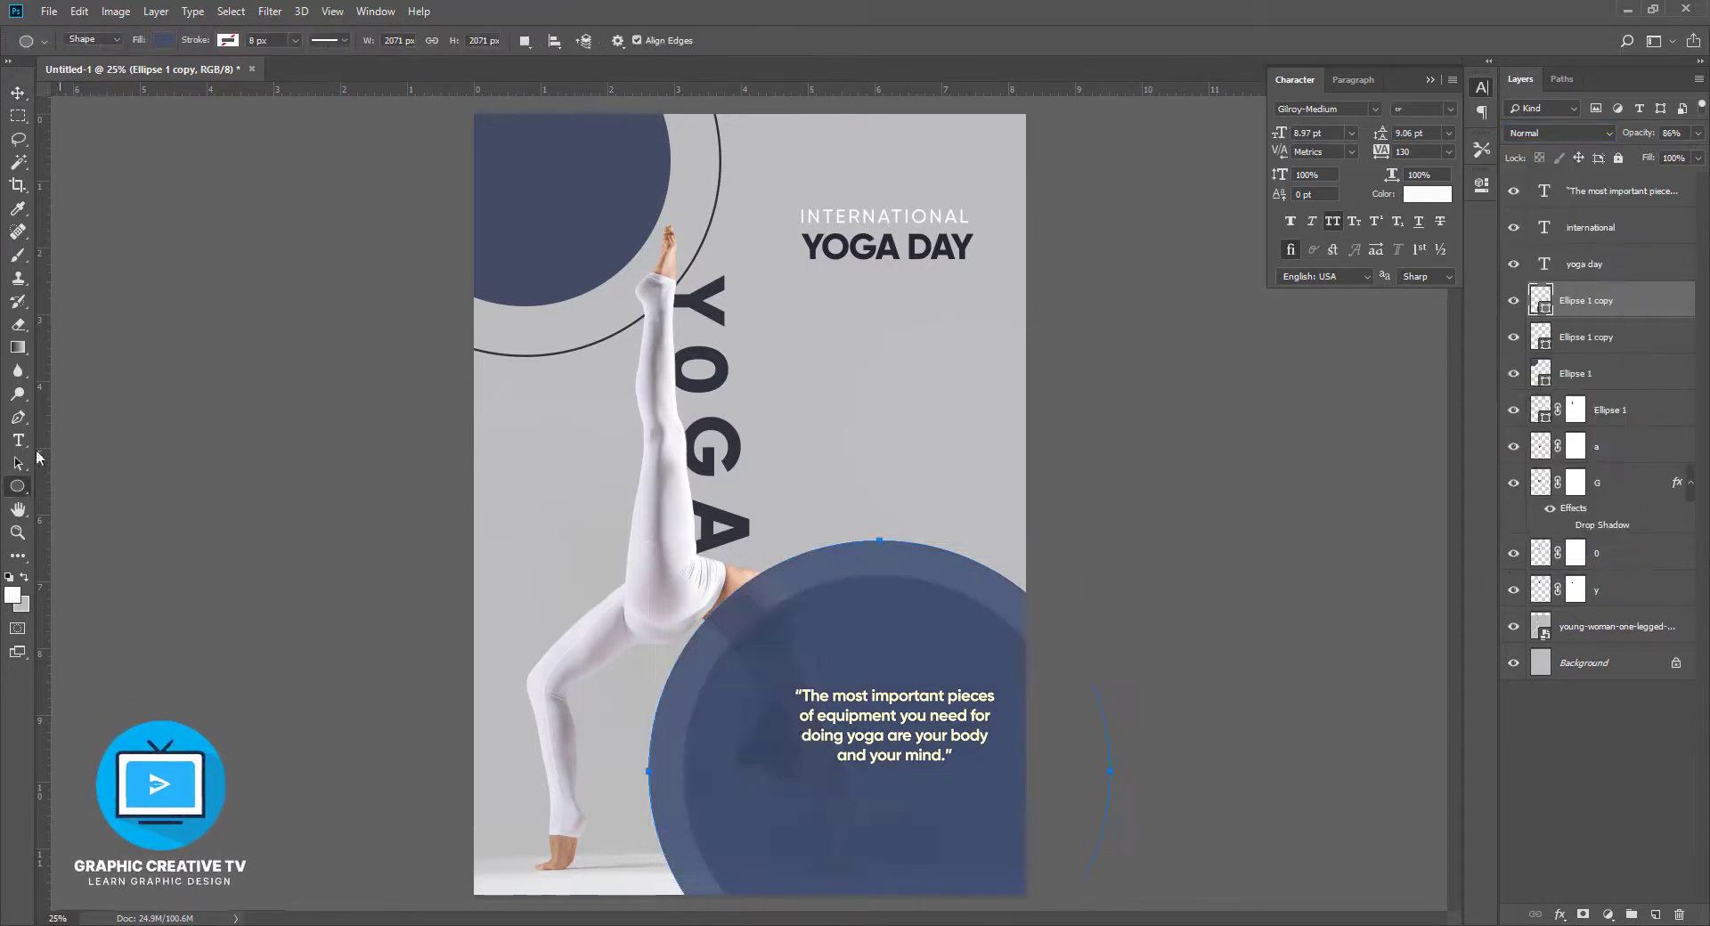
pyautogui.click(163, 40)
pyautogui.click(87, 74)
pyautogui.click(228, 40)
pyautogui.click(267, 40)
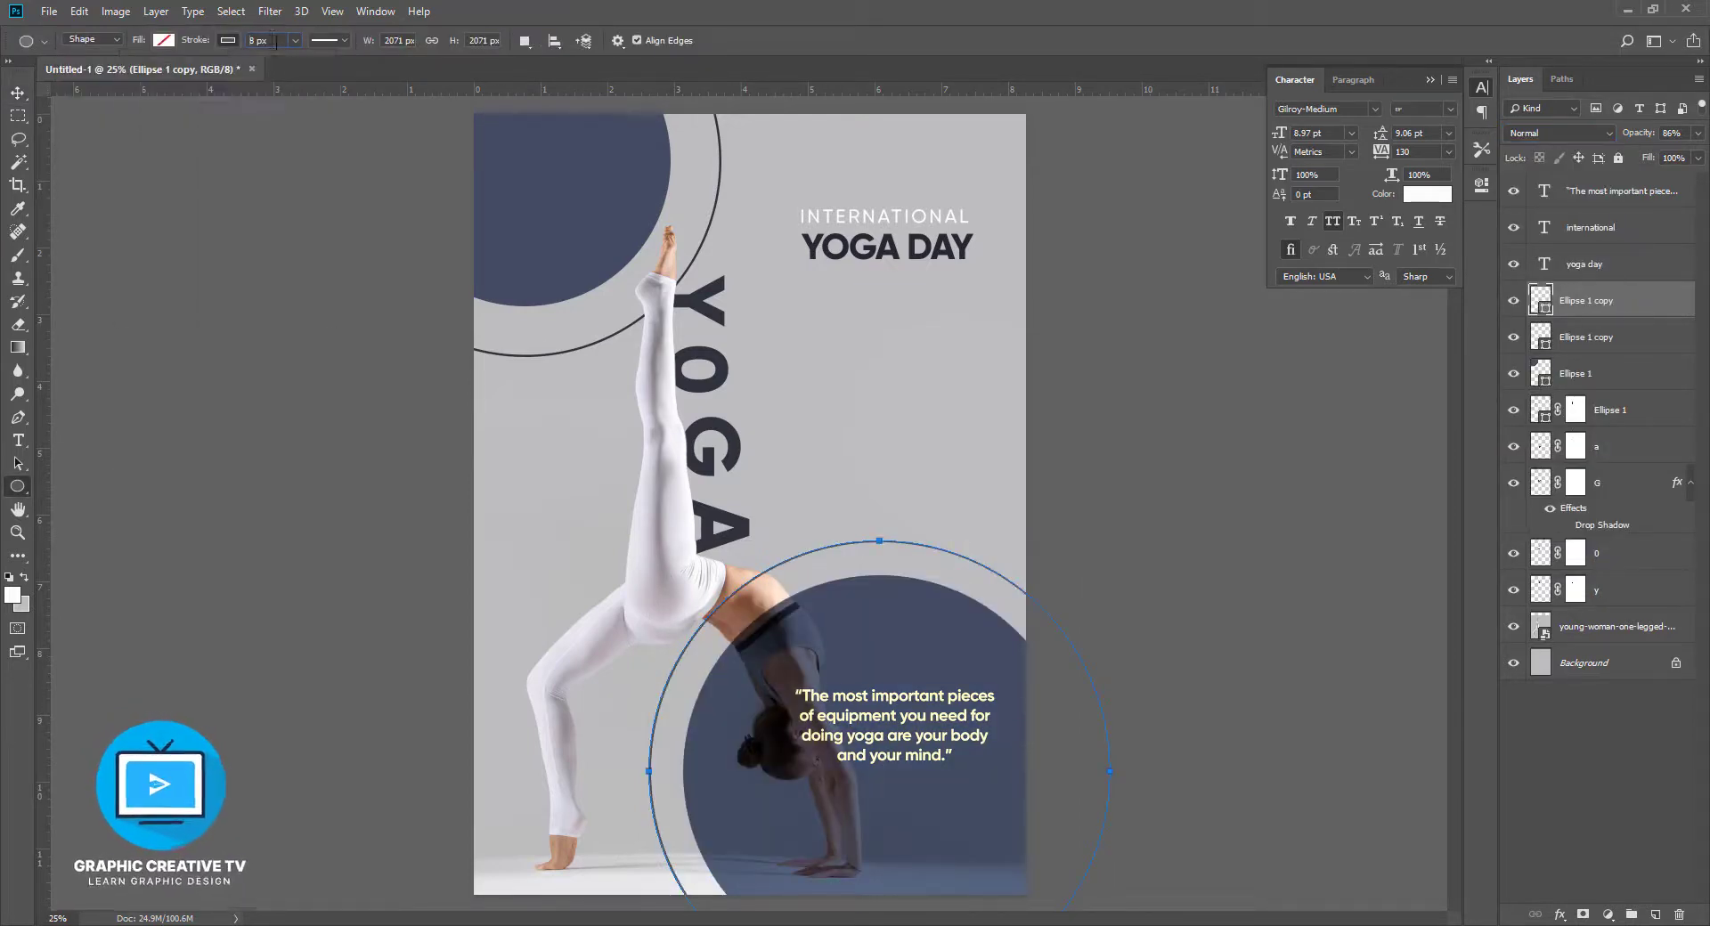
pyautogui.click(18, 91)
pyautogui.click(885, 545)
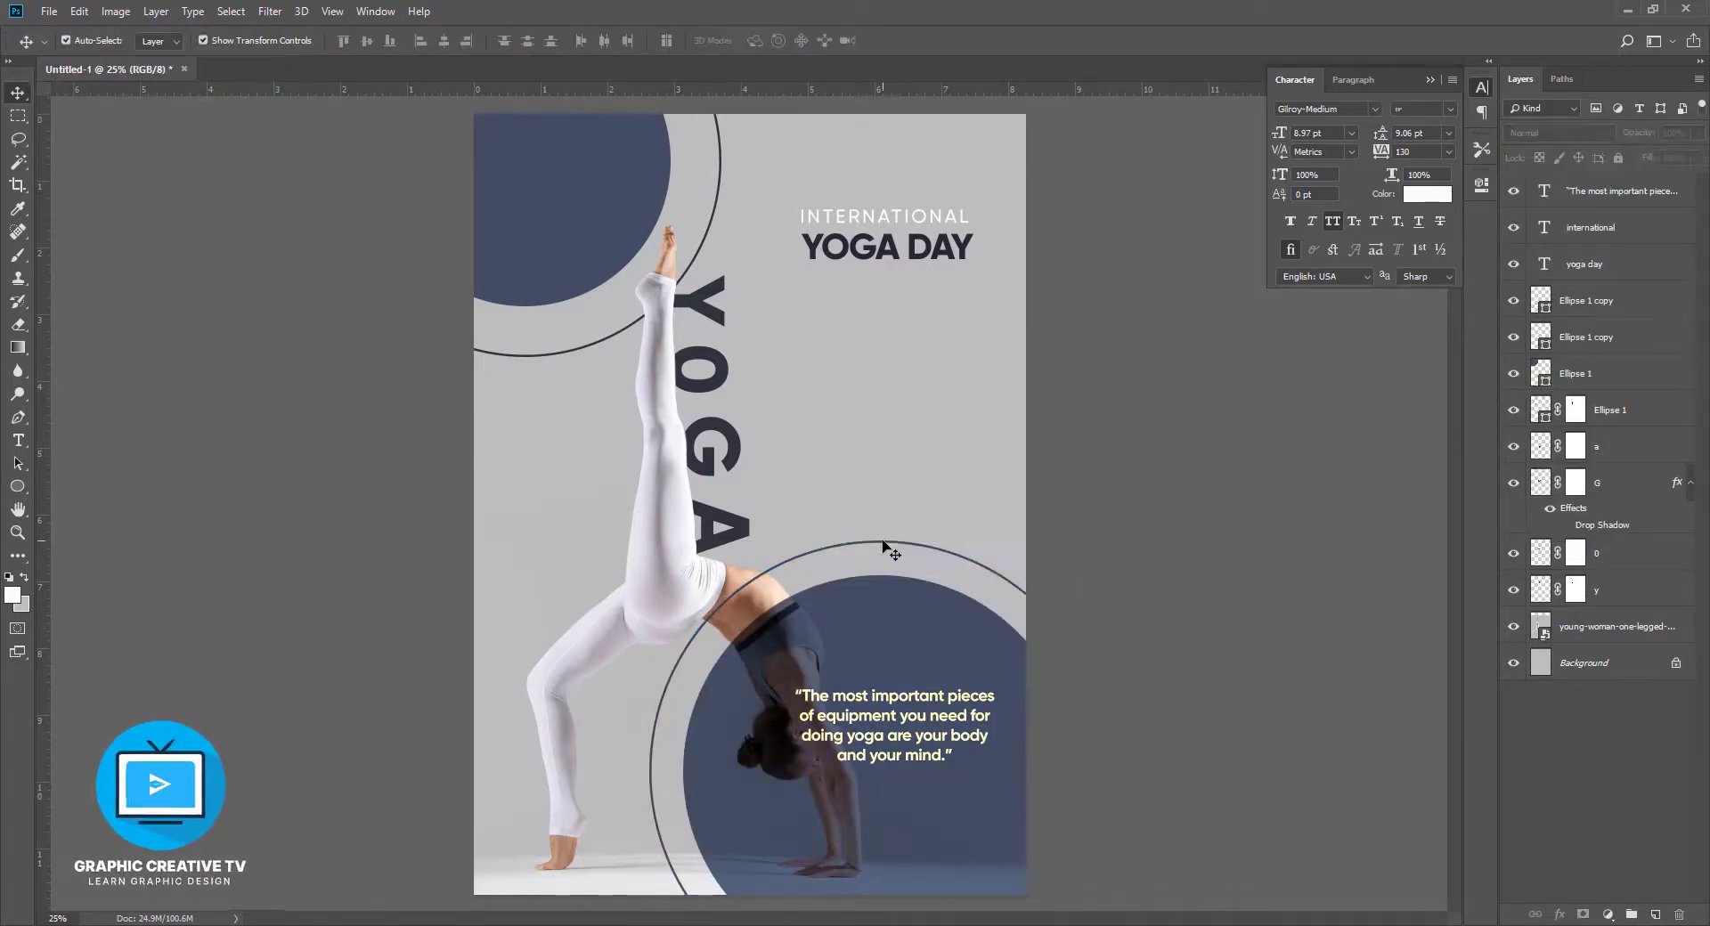
# Set the lower ring's stroke to the dark colour of the title text and its layer opacity to 100%
pyautogui.click(1573, 626)
pyautogui.click(1590, 338)
pyautogui.click(1589, 303)
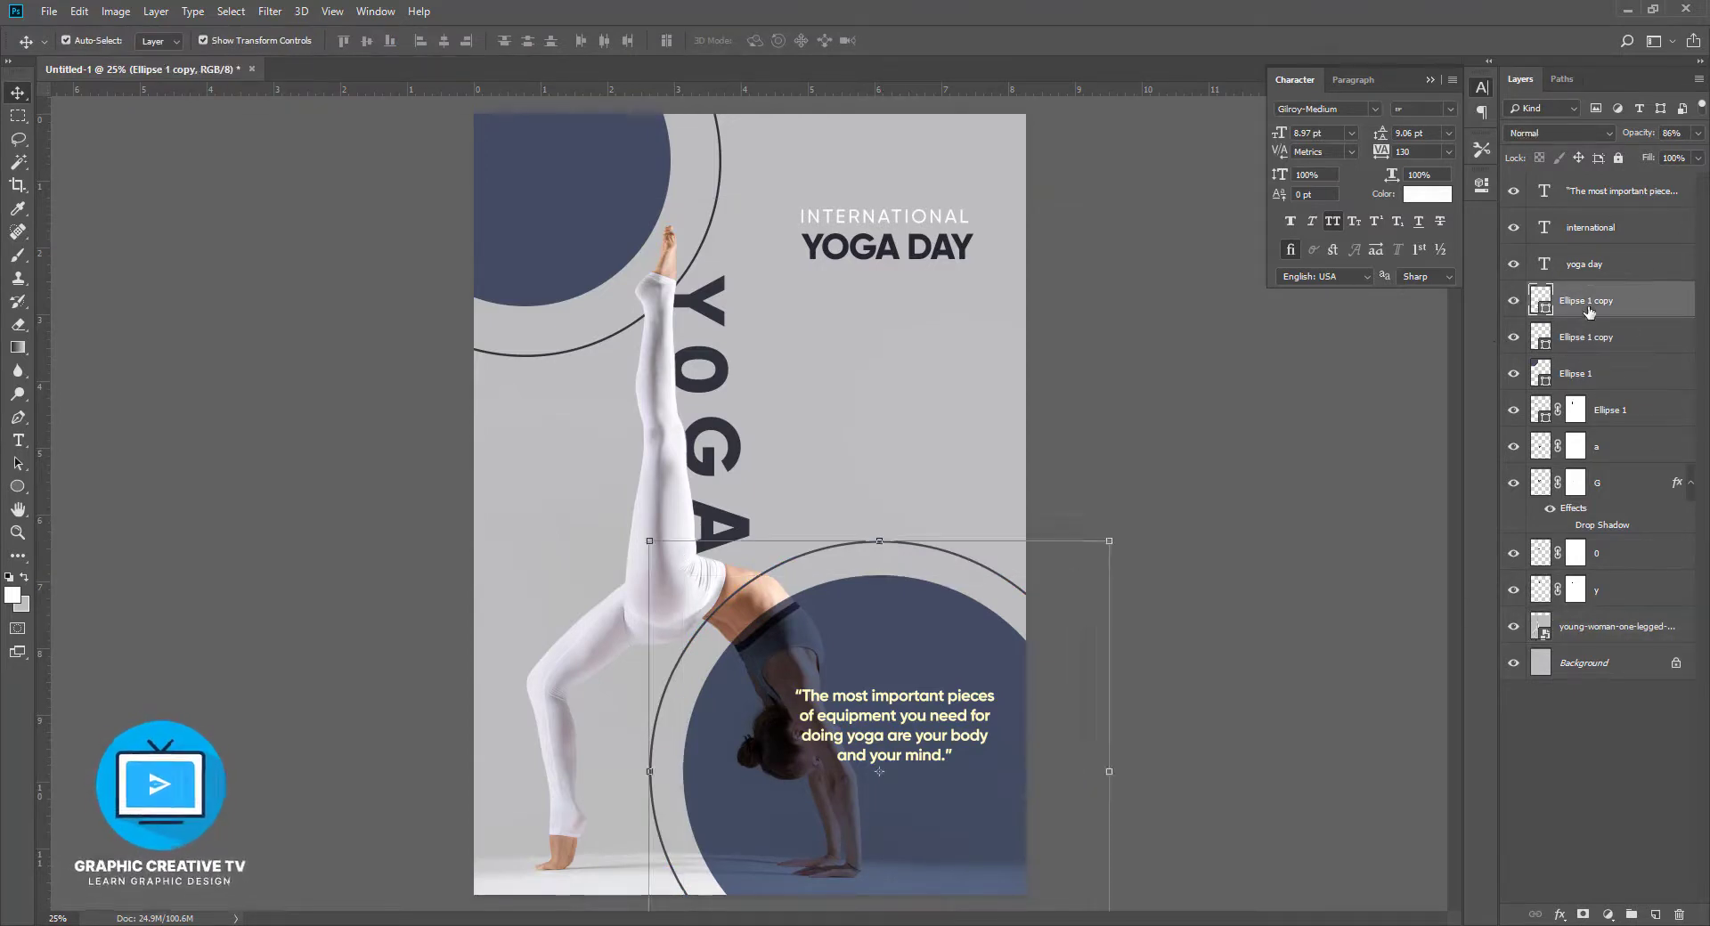
pyautogui.click(18, 486)
pyautogui.click(228, 40)
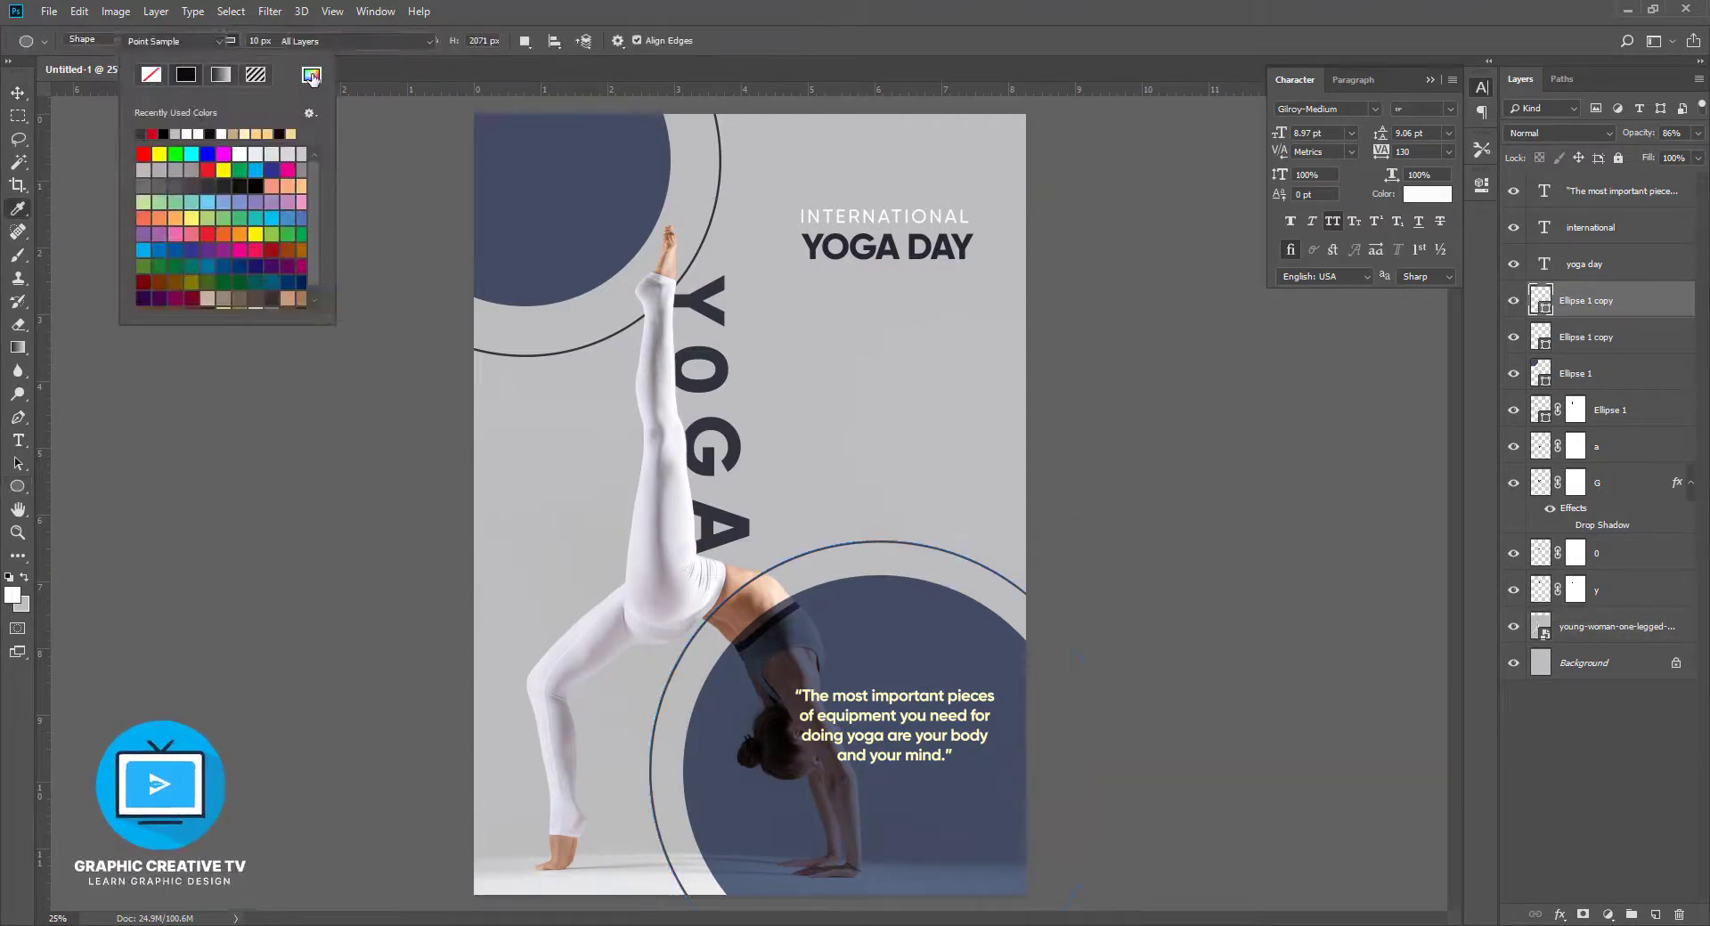
pyautogui.click(310, 73)
pyautogui.click(1497, 377)
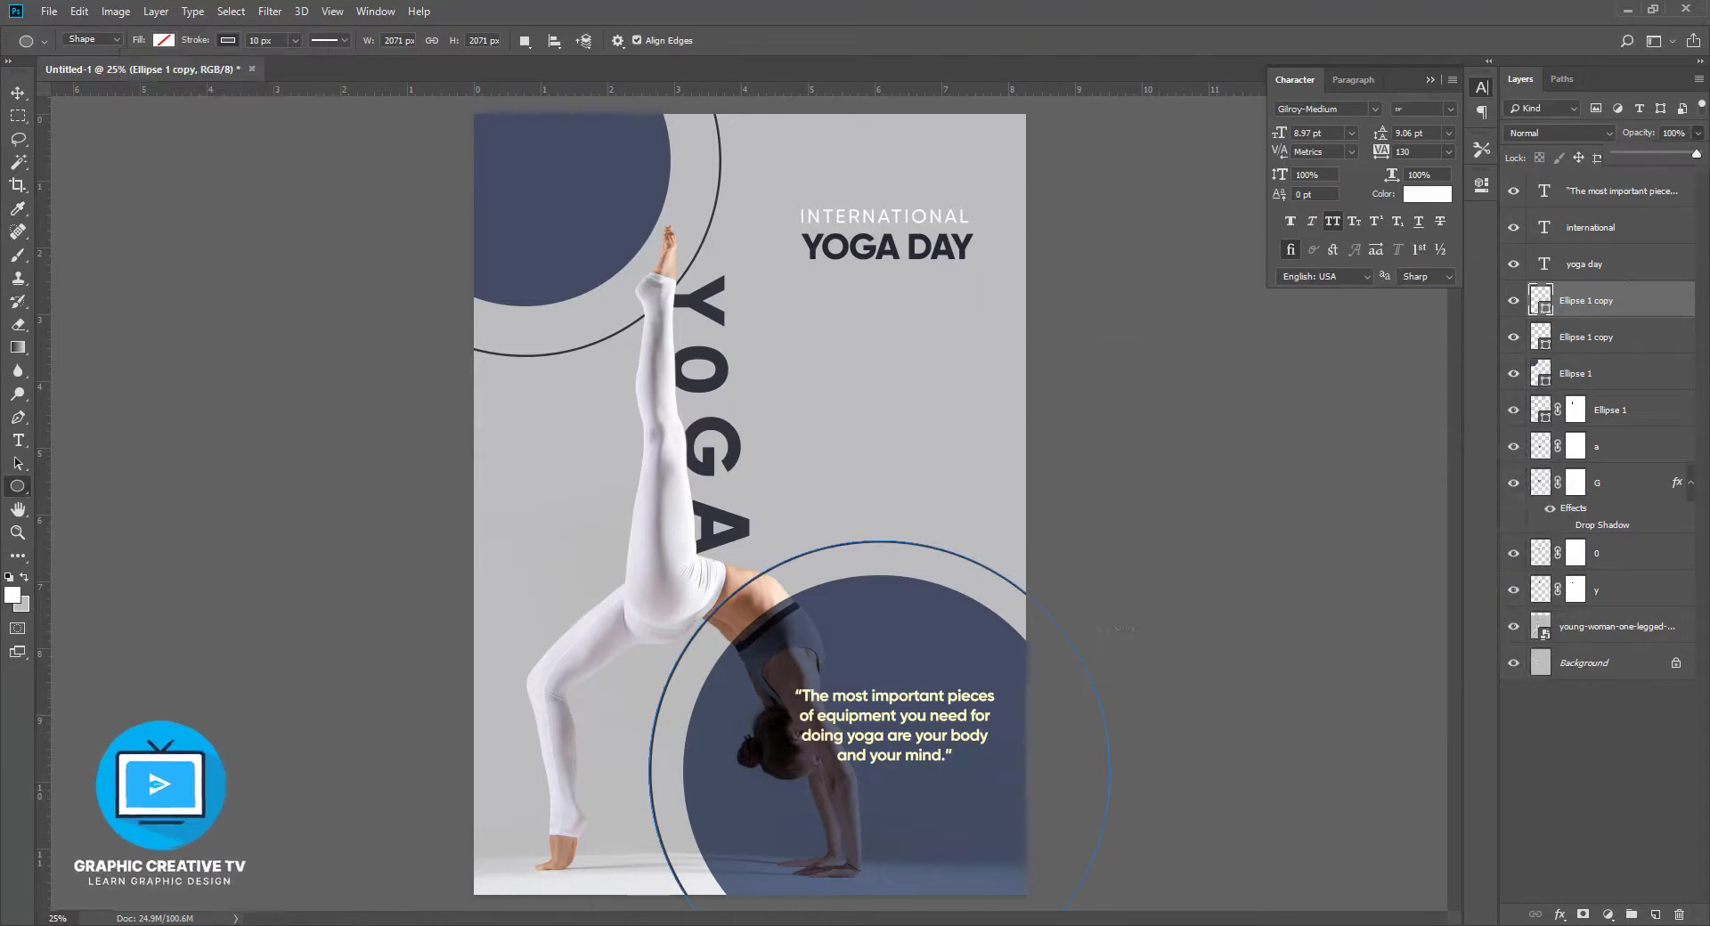
pyautogui.press('v')
pyautogui.click(229, 286)
pyautogui.click(1020, 593)
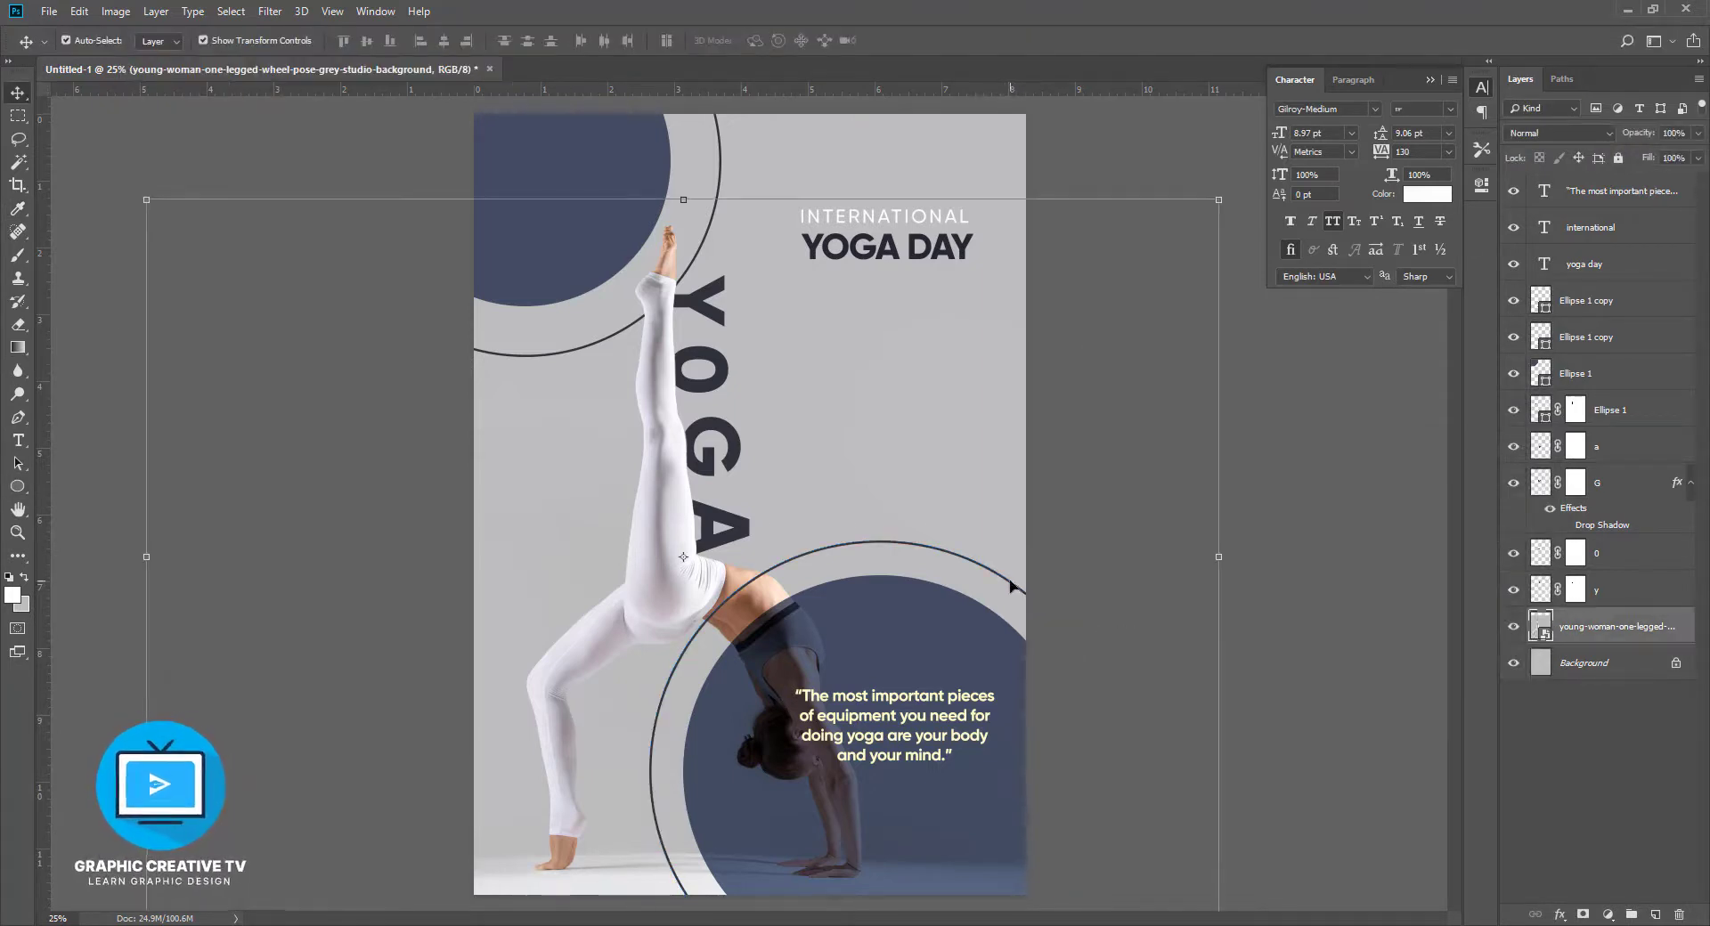
# Add a layer mask to the lower ring and paint out the parts of the line overlapping the woman's waist
pyautogui.click(1008, 583)
pyautogui.click(1583, 914)
pyautogui.click(18, 256)
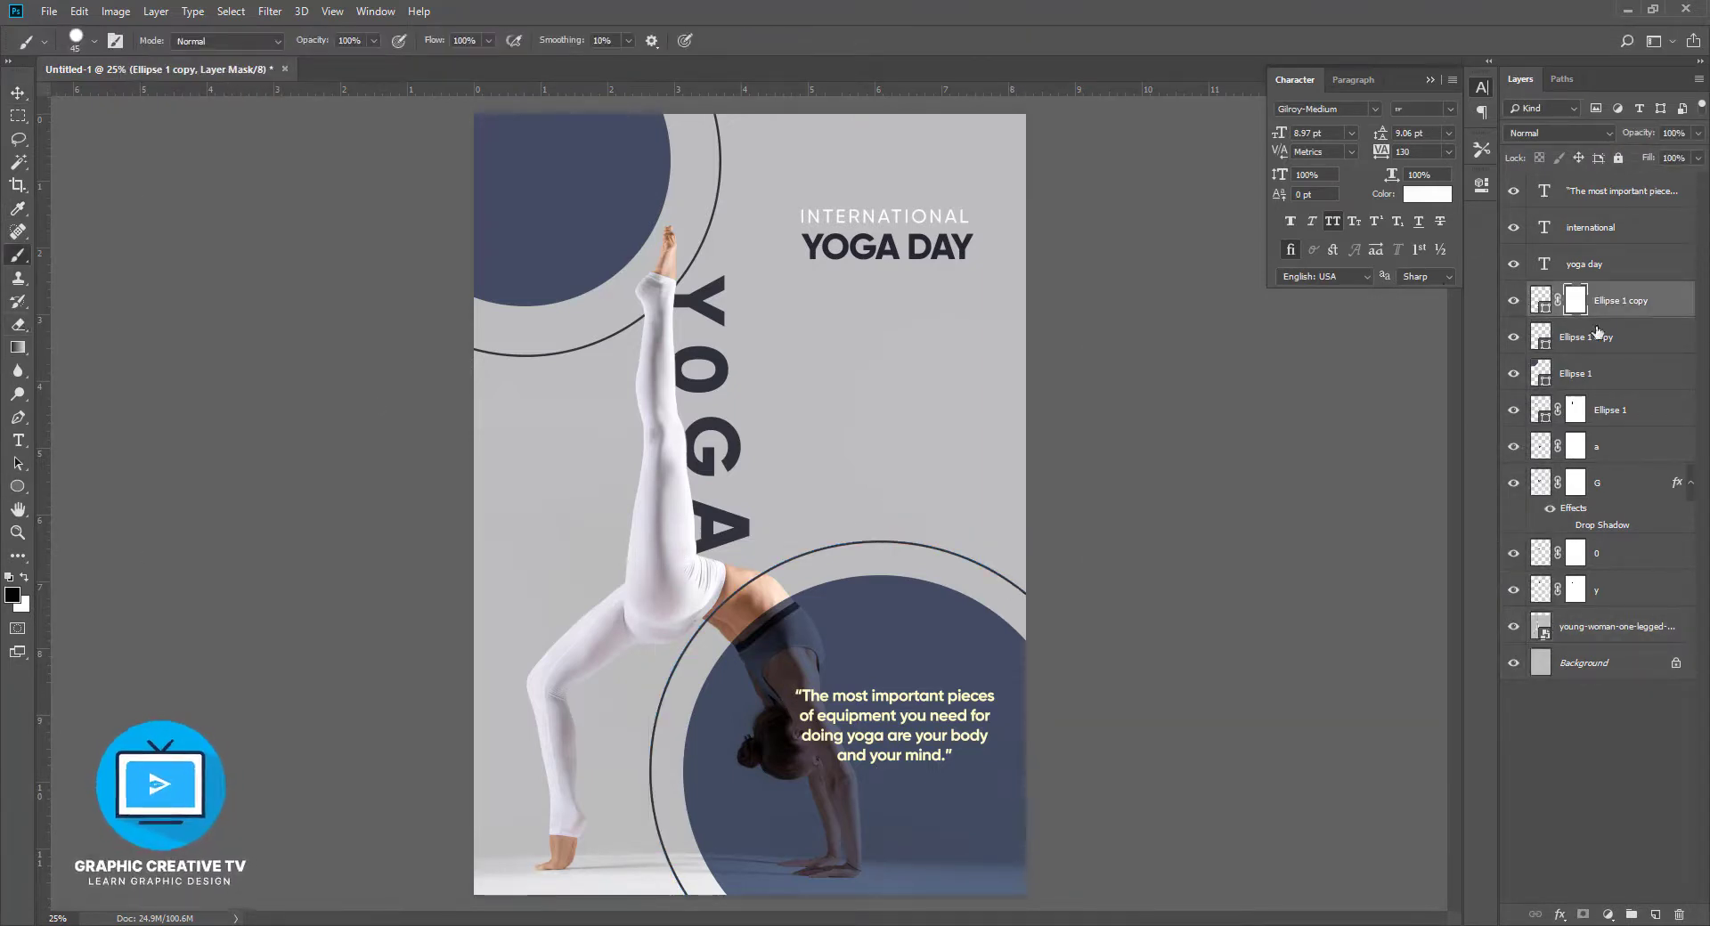
pyautogui.scroll(4, 801, 575)
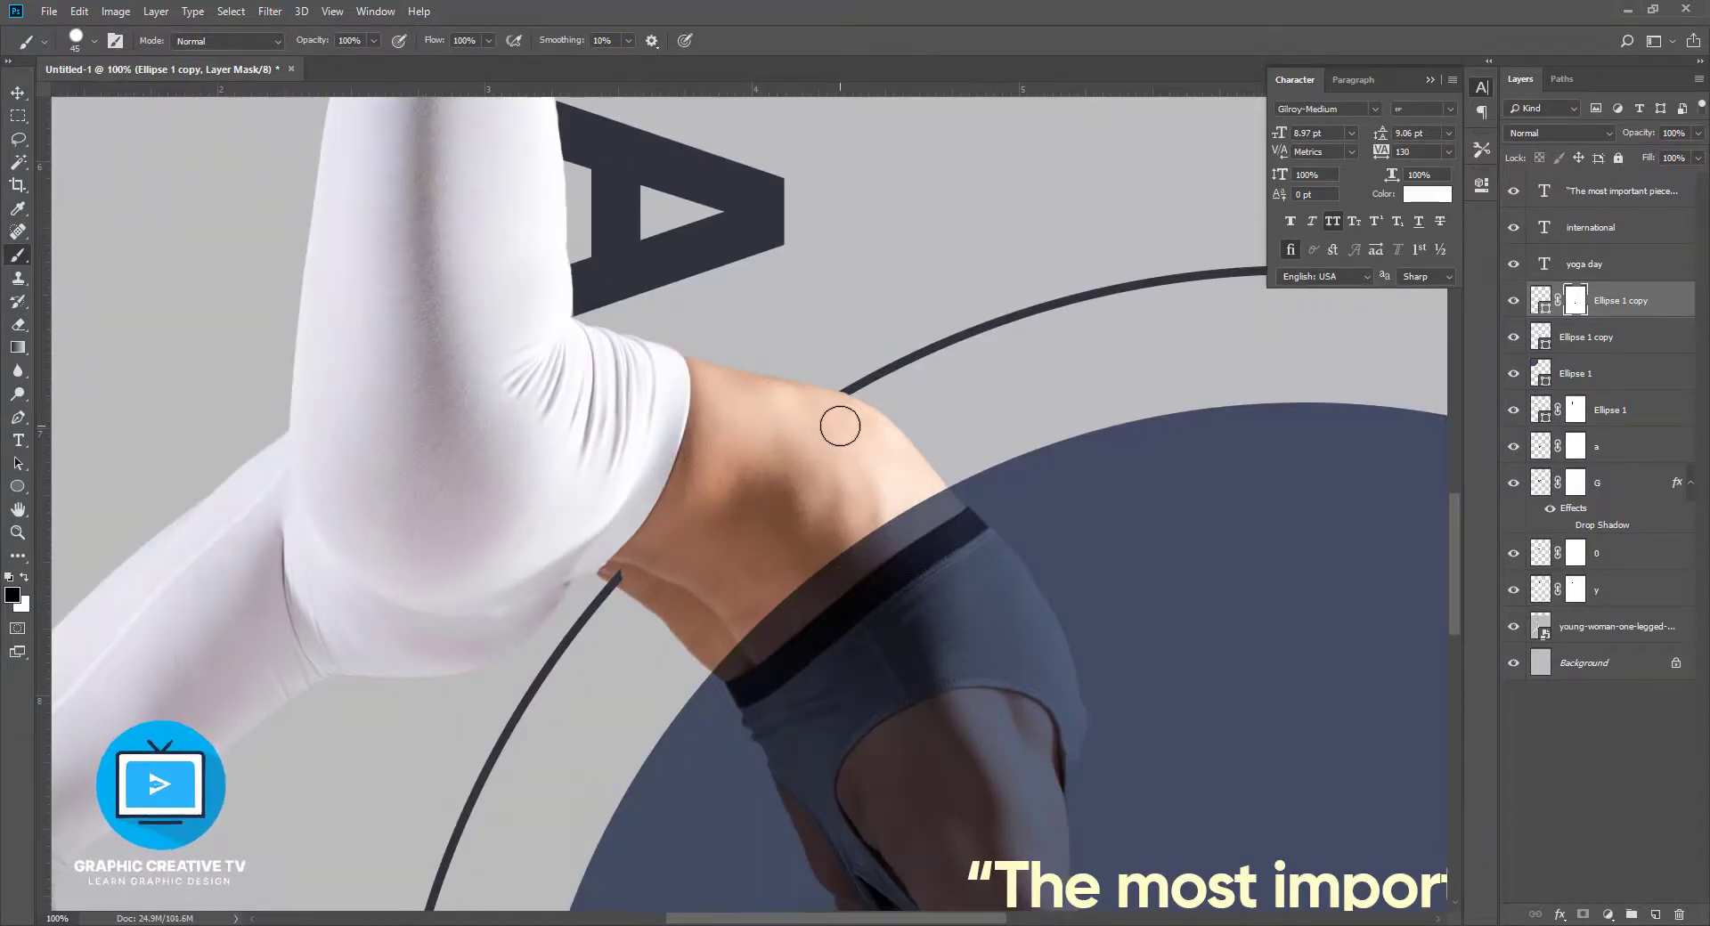
pyautogui.scroll(4, 839, 426)
pyautogui.press('[')
pyautogui.press('[')
pyautogui.press('[')
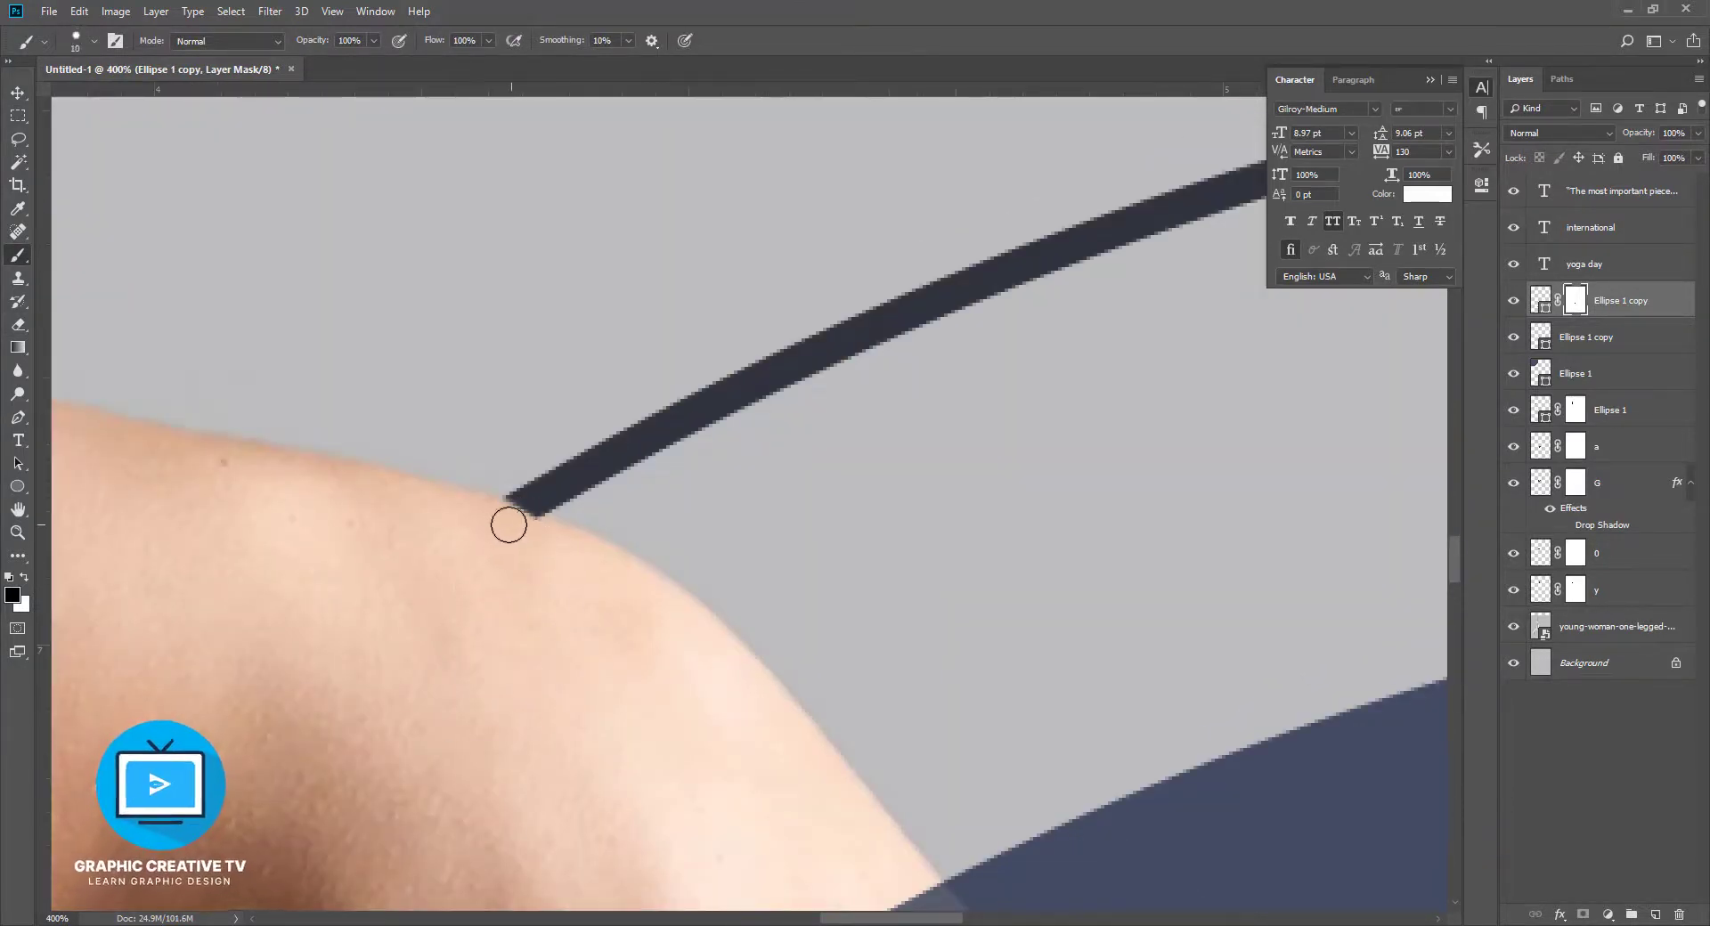
pyautogui.moveTo(567, 578); pyautogui.dragTo(997, 106)
pyautogui.moveTo(614, 120); pyautogui.dragTo(533, 215)
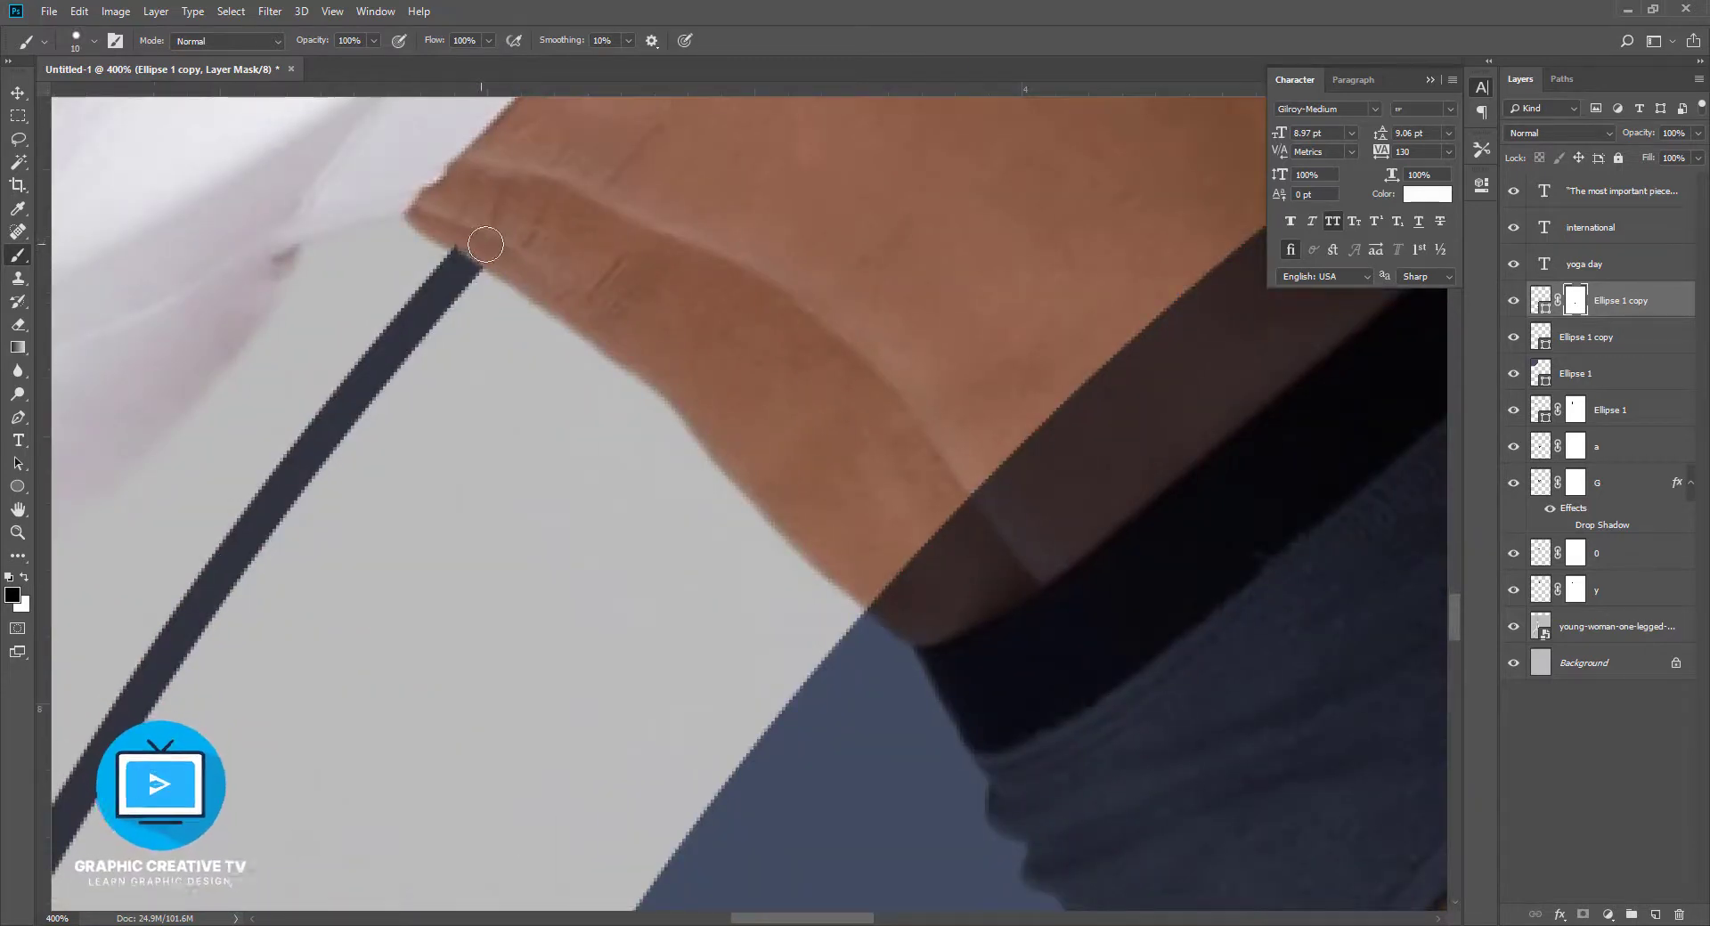
pyautogui.scroll(-8, 662, 259)
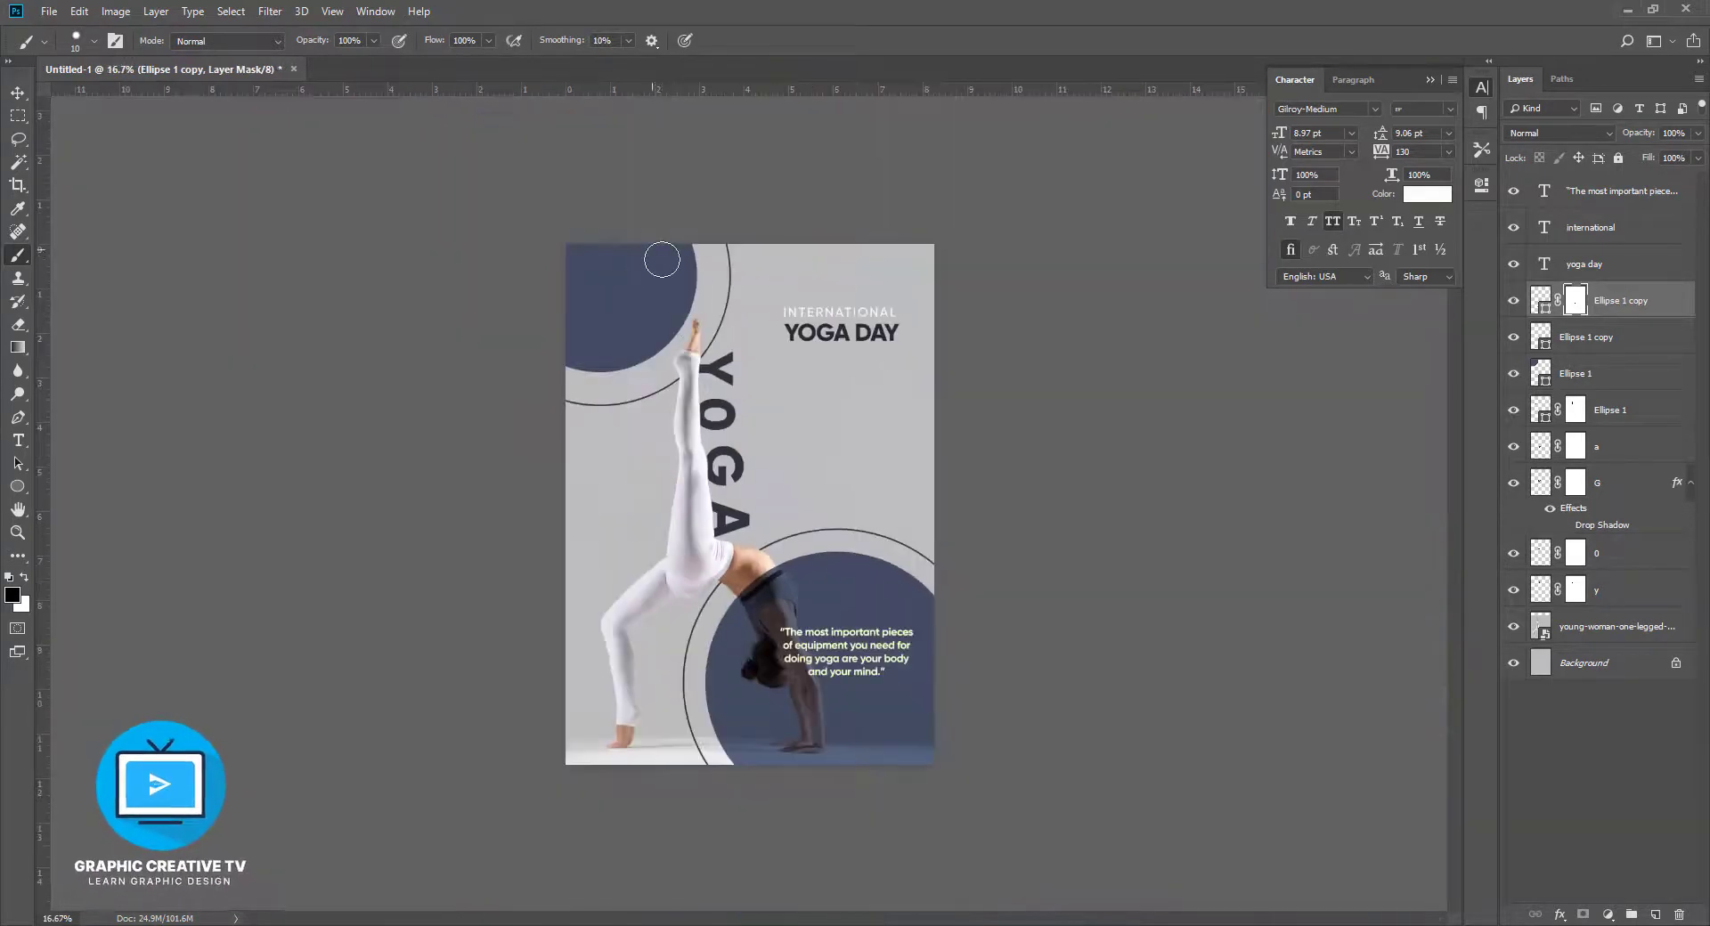
# Recolour the INTERNATIONAL text with the cream colour ffffe0 sampled from the quote
pyautogui.click(18, 93)
pyautogui.click(436, 326)
pyautogui.click(871, 645)
pyautogui.click(877, 314)
pyautogui.click(1426, 194)
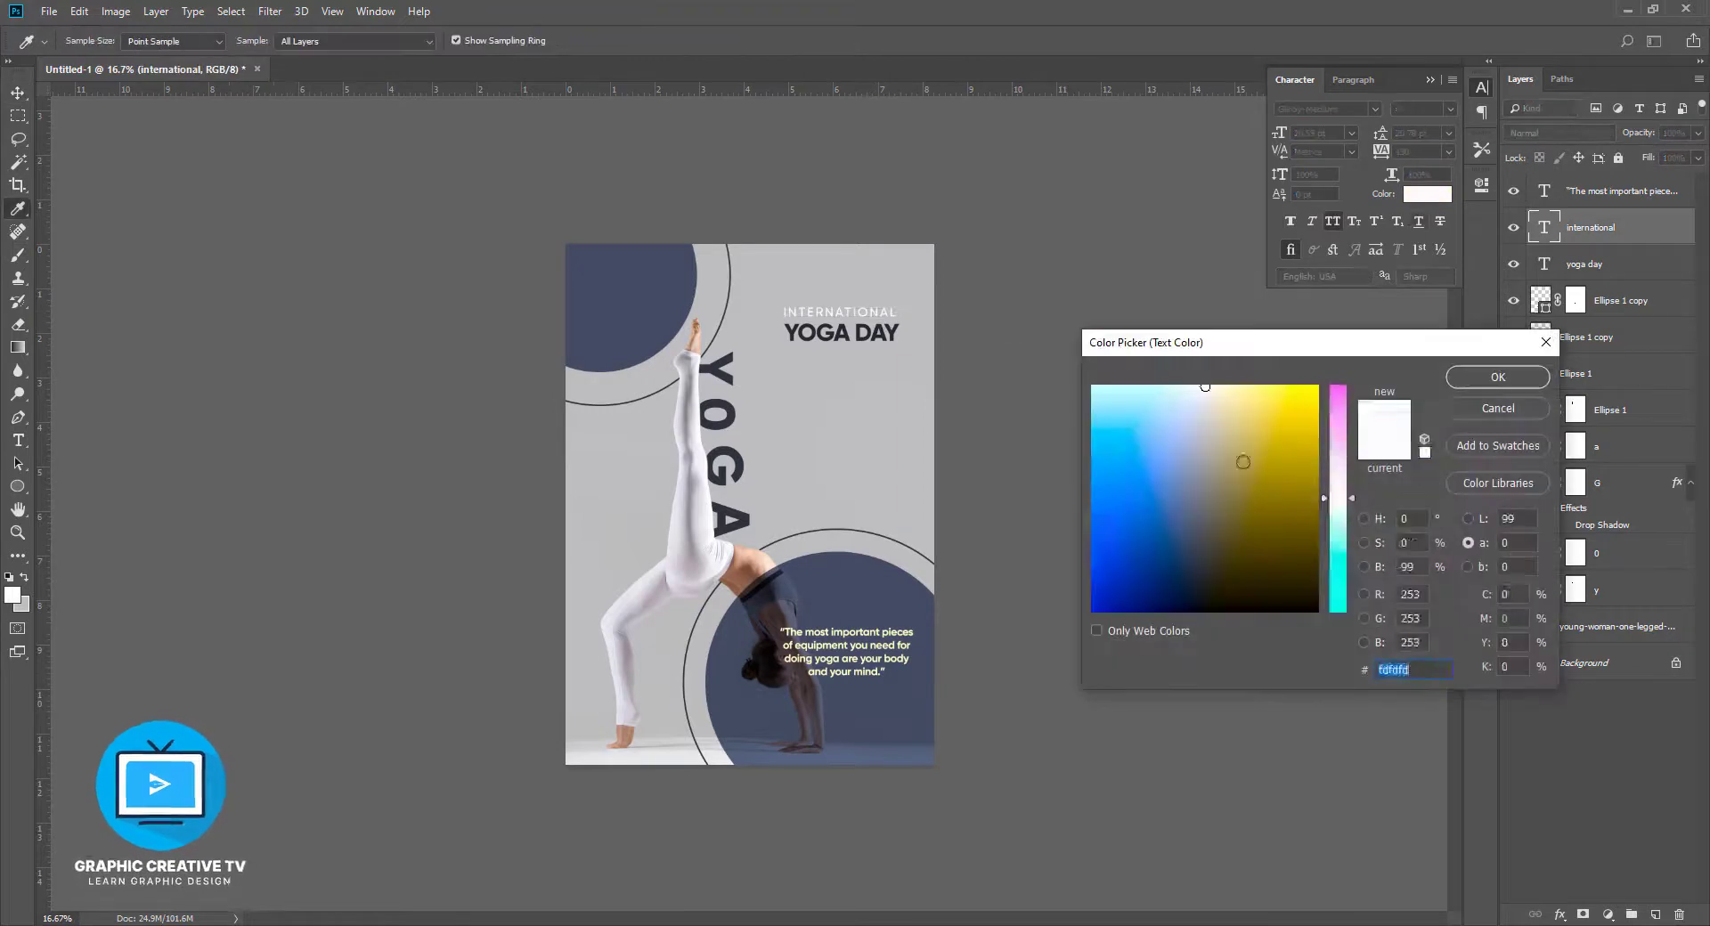
pyautogui.click(1121, 553)
pyautogui.click(1499, 379)
pyautogui.click(1426, 194)
pyautogui.click(880, 433)
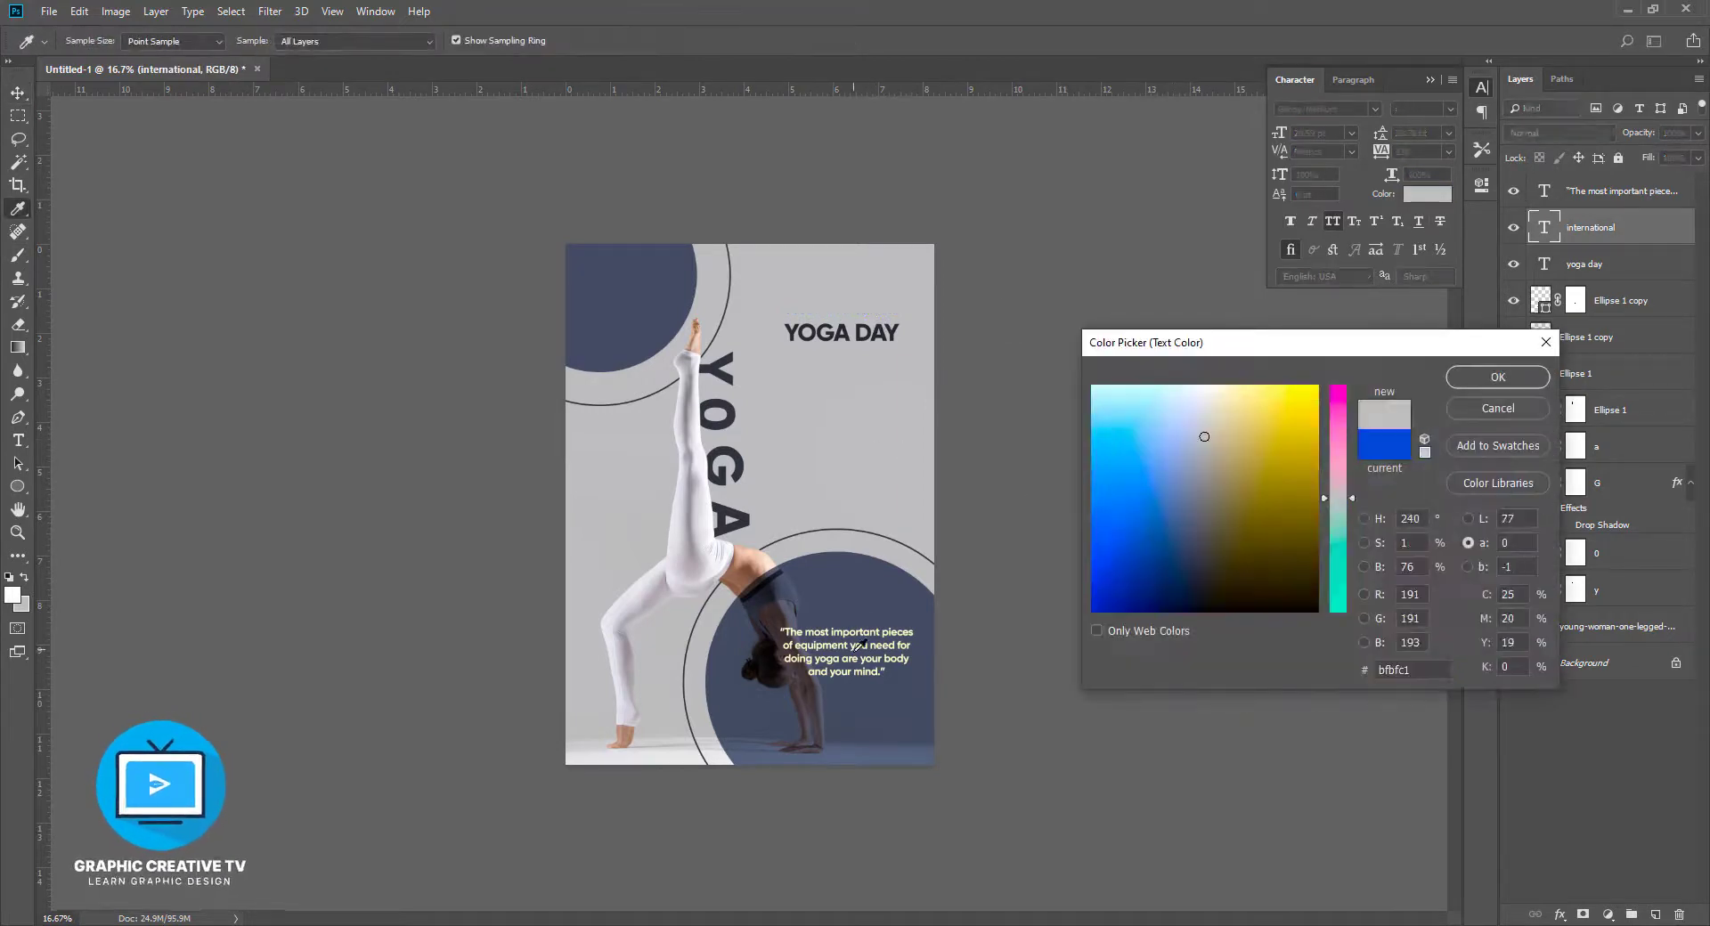
pyautogui.click(859, 647)
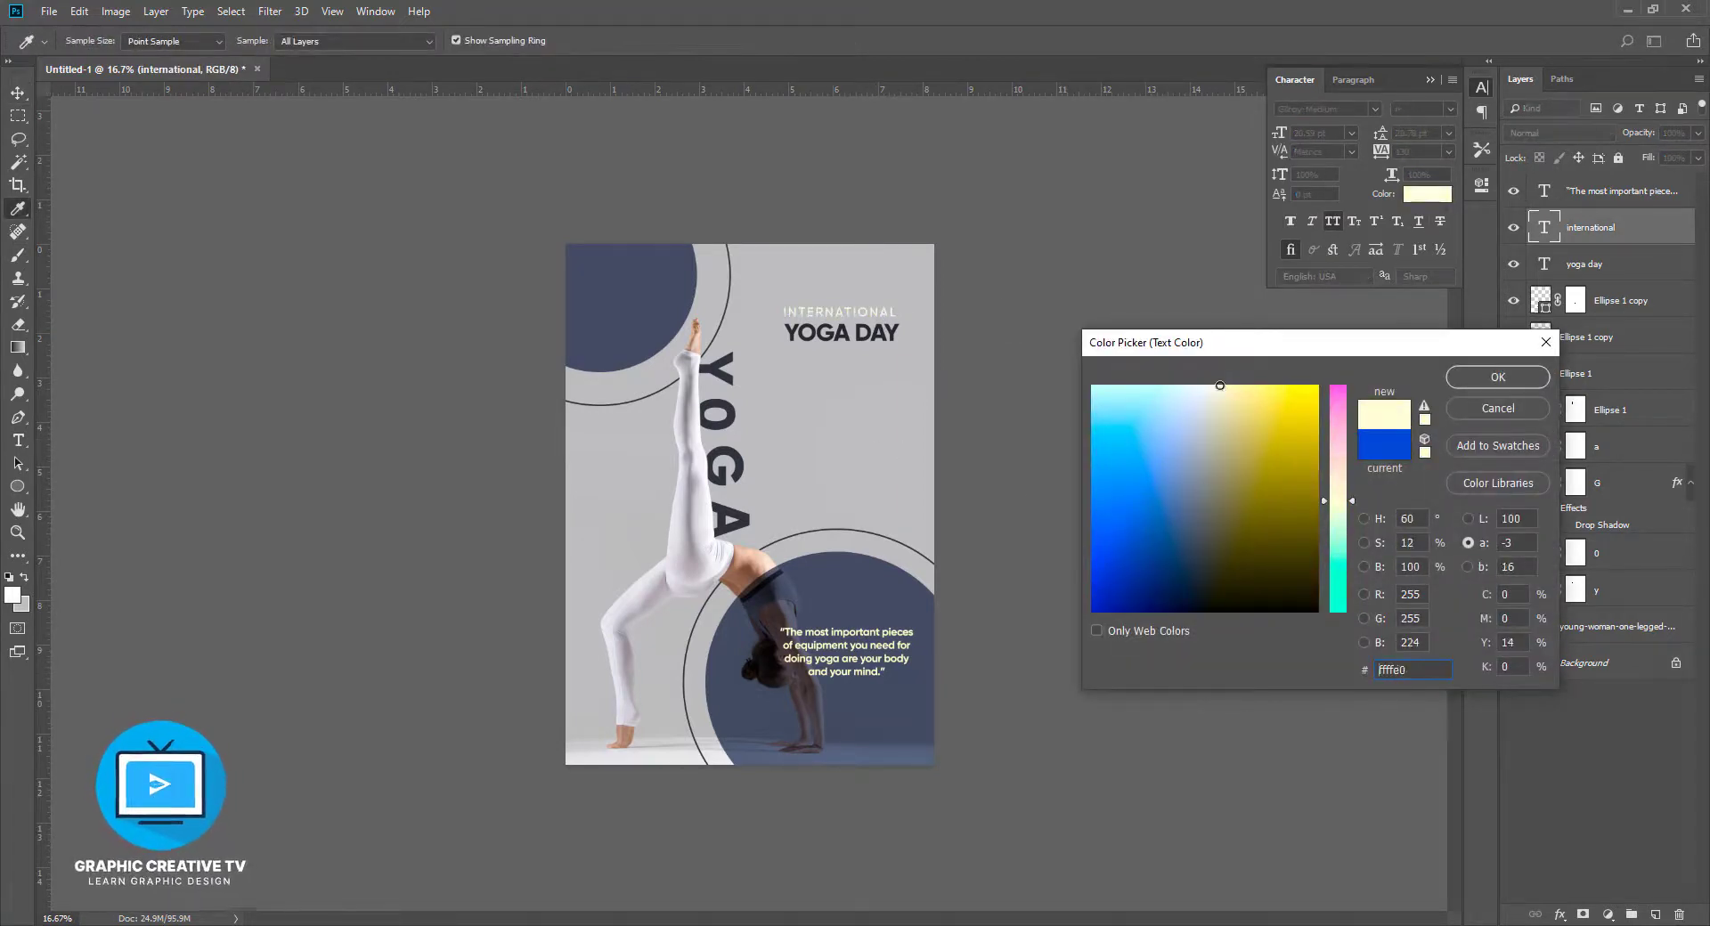
pyautogui.click(1533, 385)
# Change the lower-right circle's fill to a bright blue
pyautogui.click(16, 93)
pyautogui.click(497, 300)
pyautogui.click(868, 592)
pyautogui.click(1429, 194)
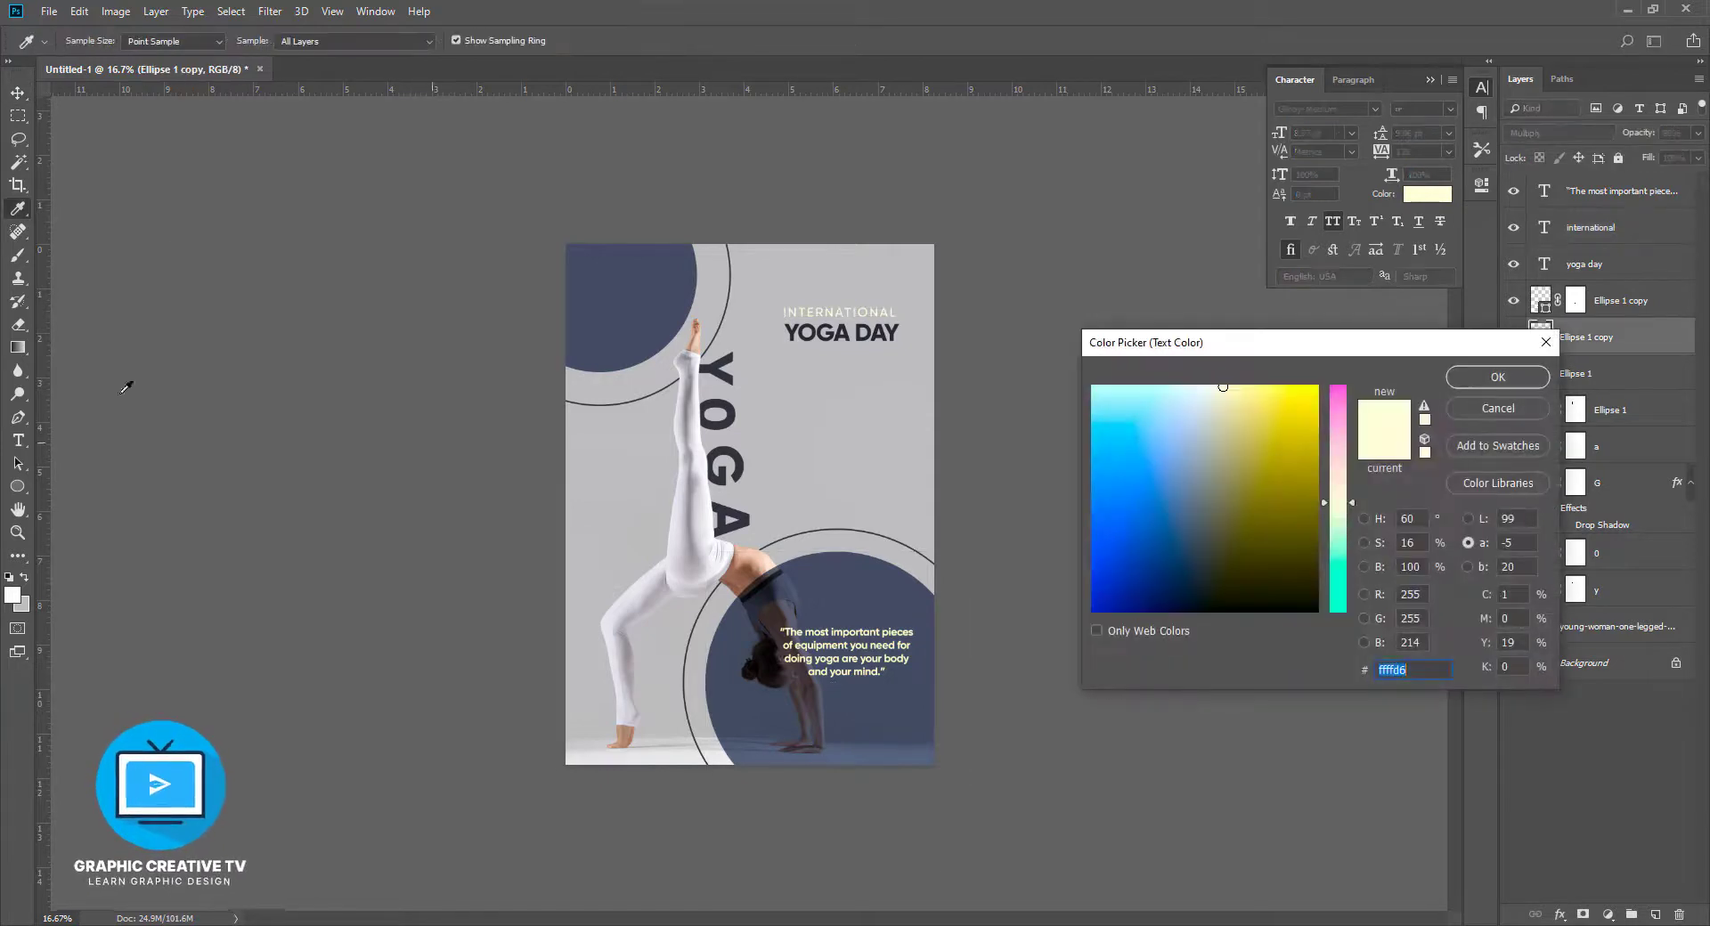
pyautogui.click(1126, 546)
pyautogui.click(1499, 378)
pyautogui.doubleClick(1540, 300)
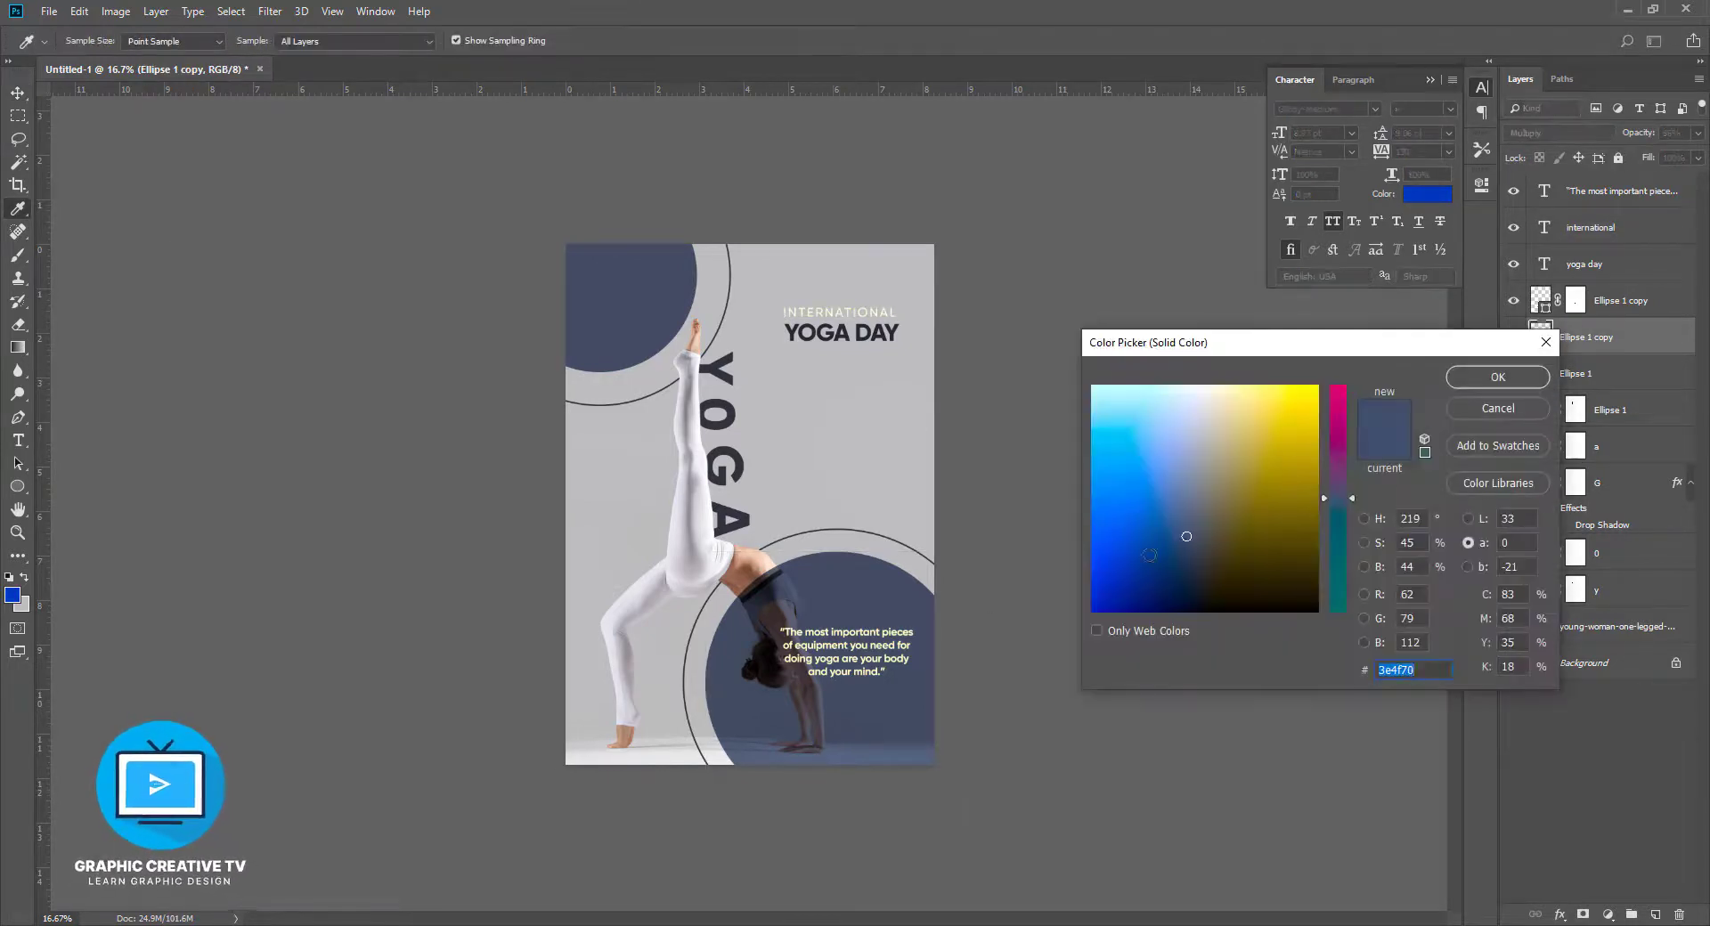
pyautogui.click(1144, 569)
pyautogui.click(1101, 542)
pyautogui.click(1498, 376)
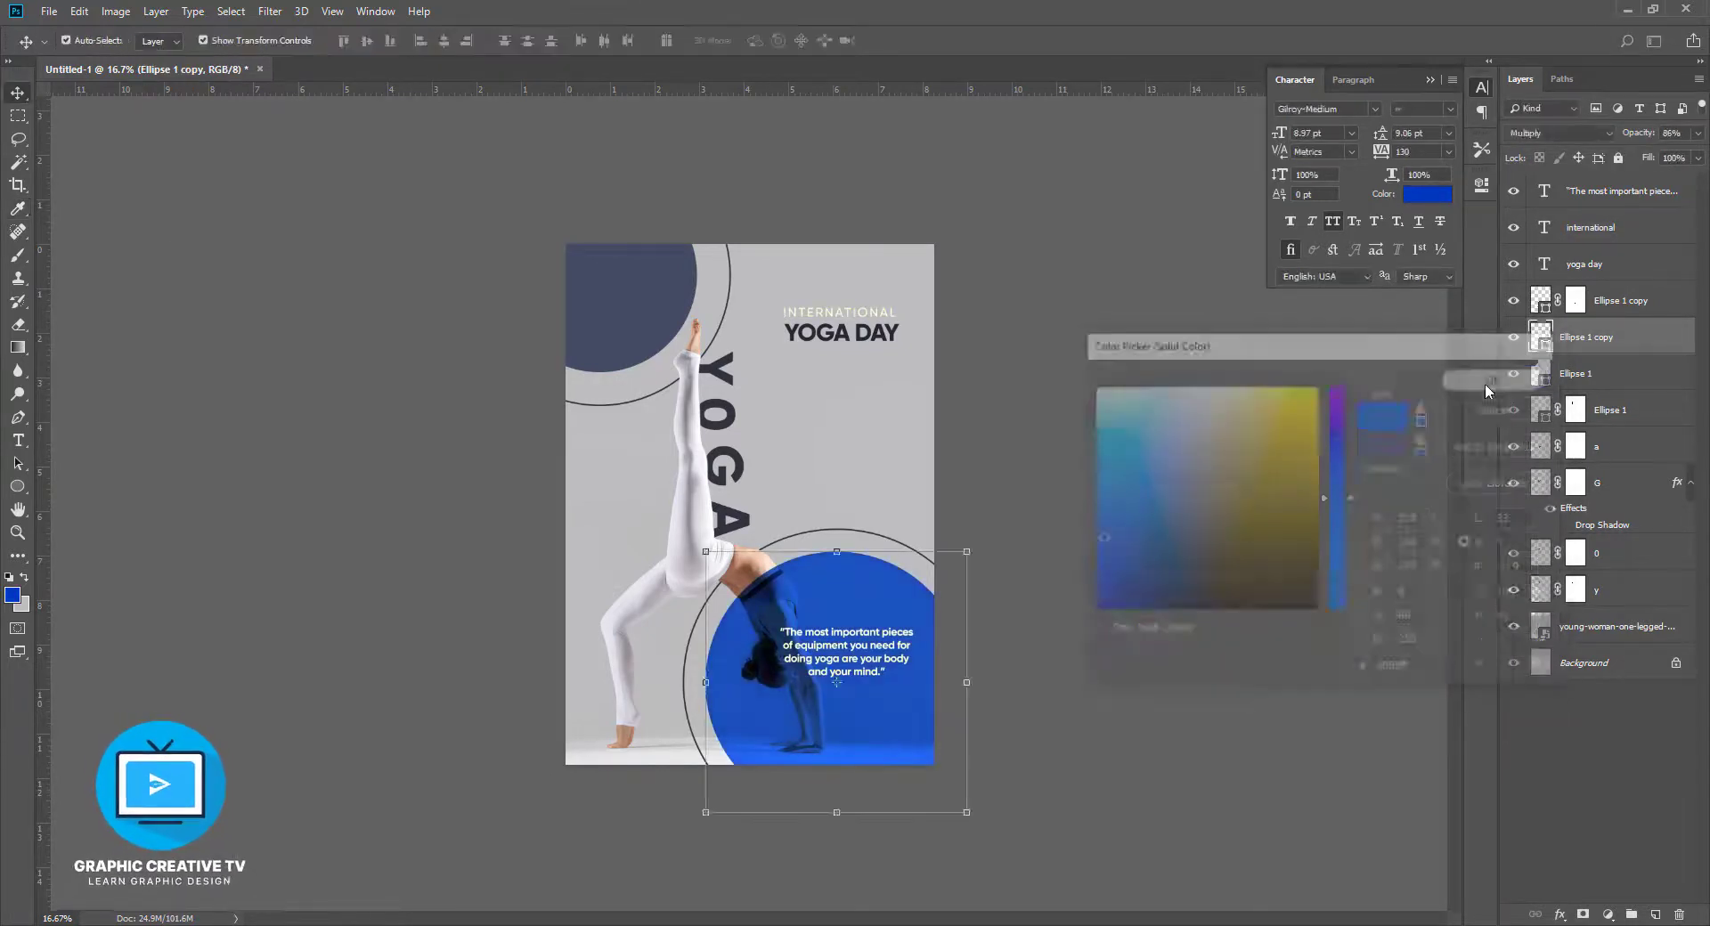
pyautogui.click(1594, 373)
pyautogui.doubleClick(1543, 378)
pyautogui.click(920, 678)
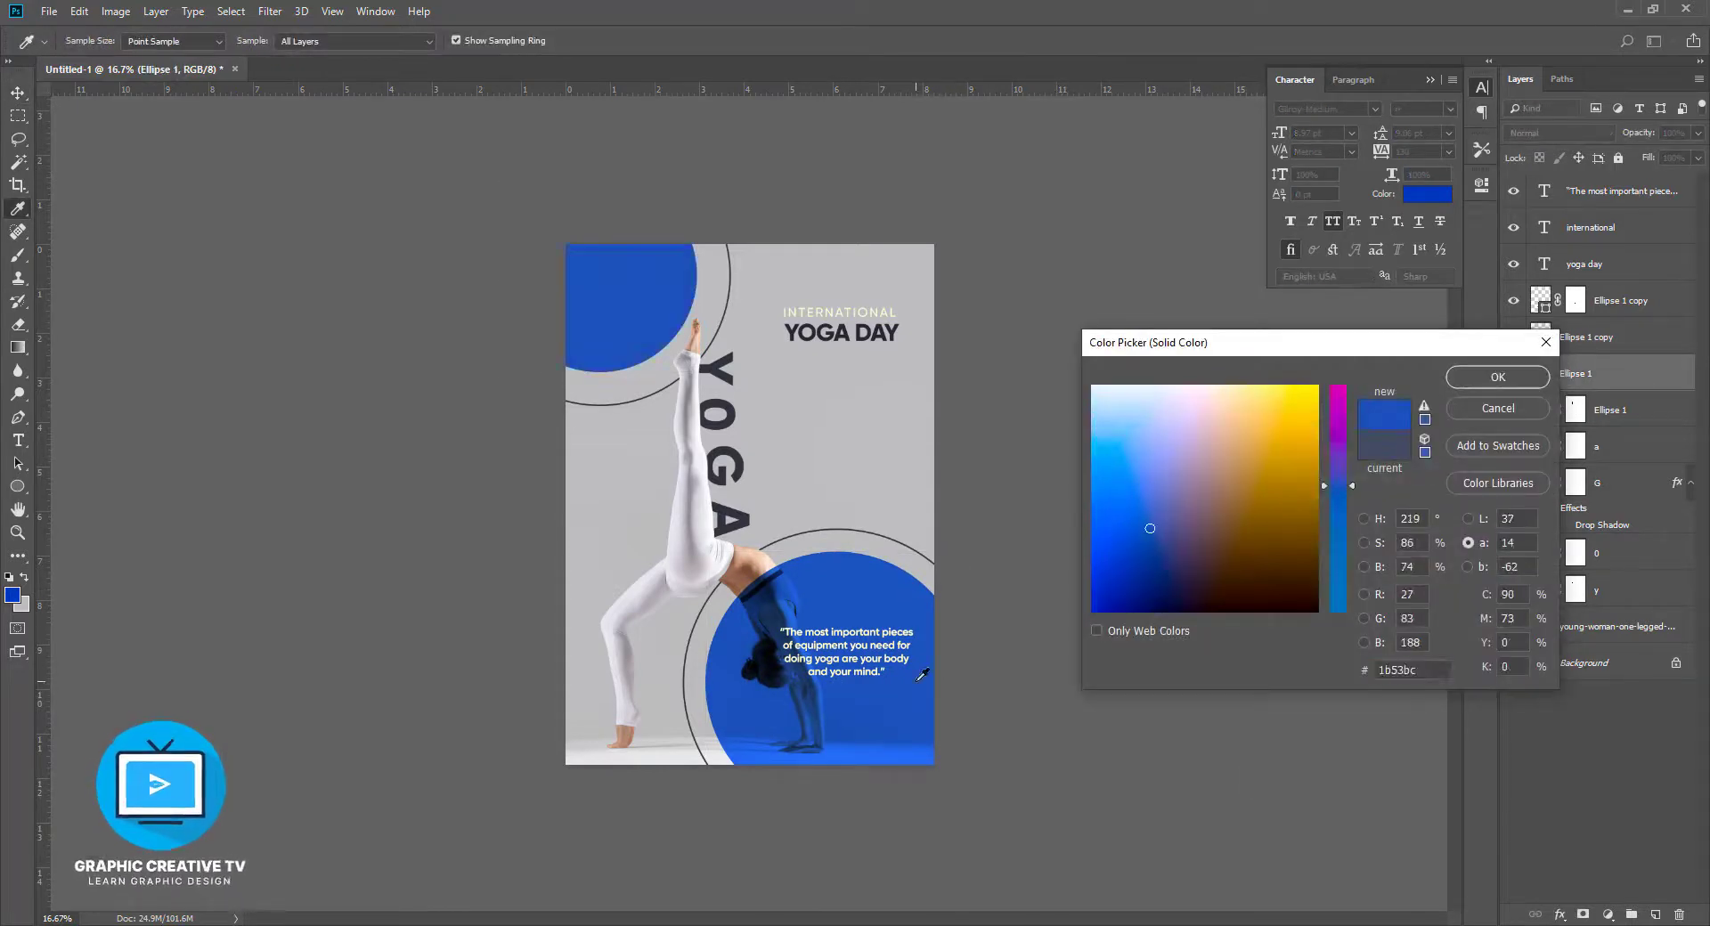
# Try golden yellow on the lower-right circle, and fill both corner circles with a deeper blue instead
pyautogui.moveTo(1097, 448); pyautogui.dragTo(1278, 446)
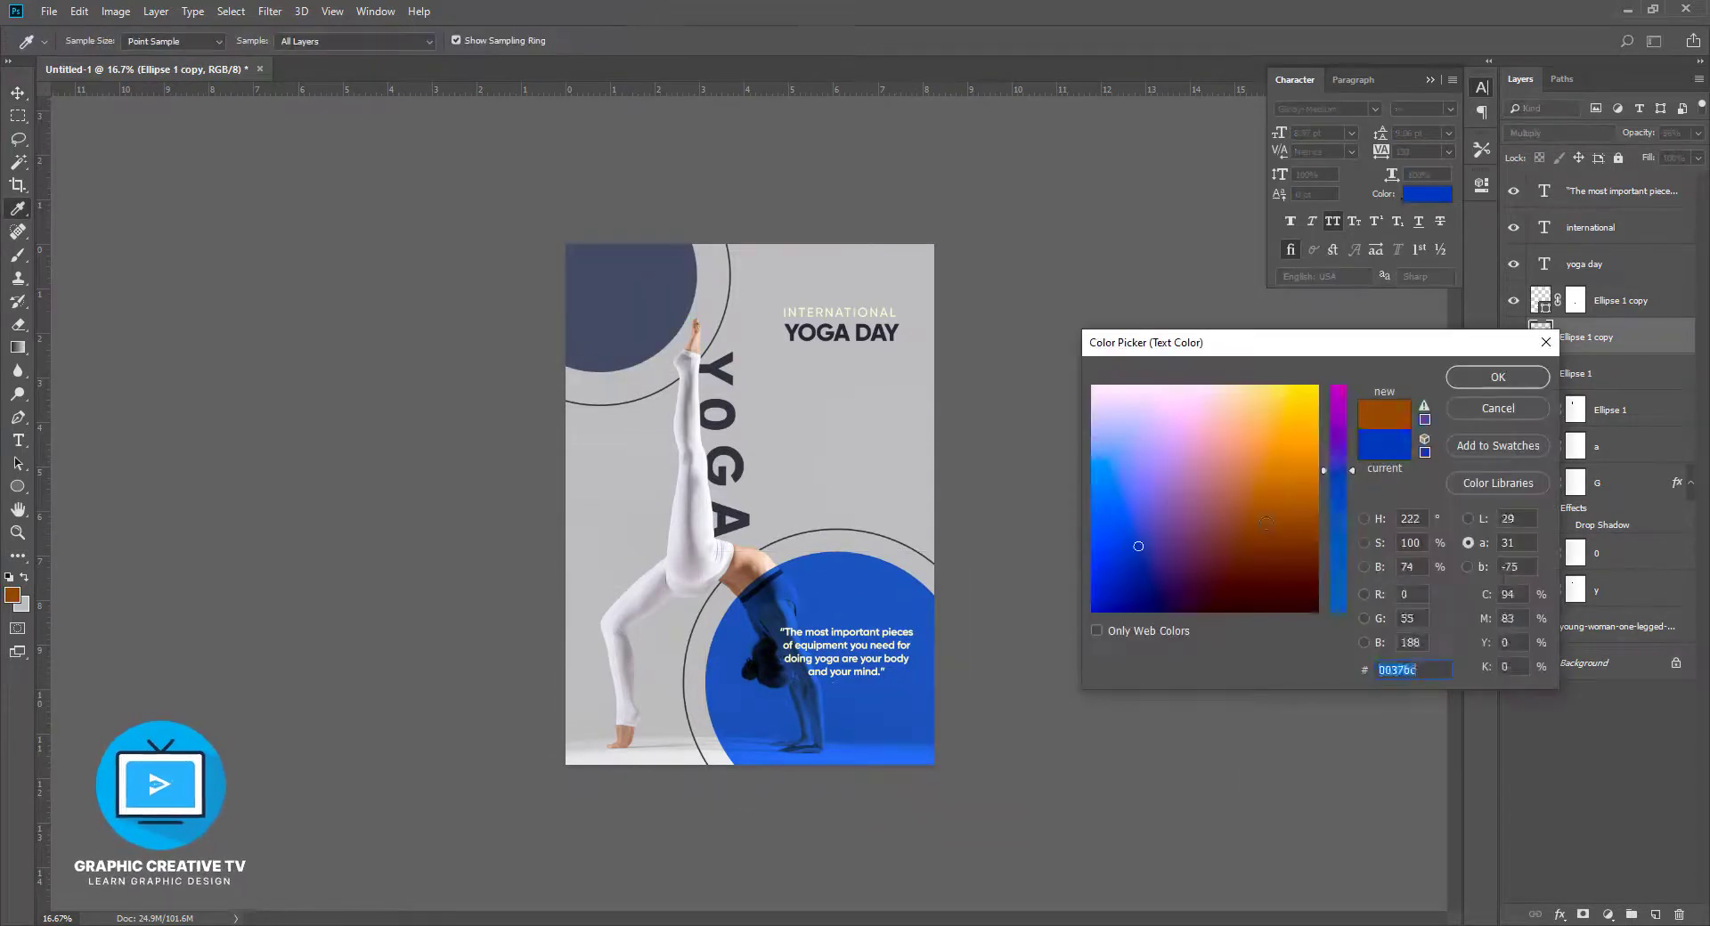
pyautogui.moveTo(1265, 522); pyautogui.dragTo(1309, 395)
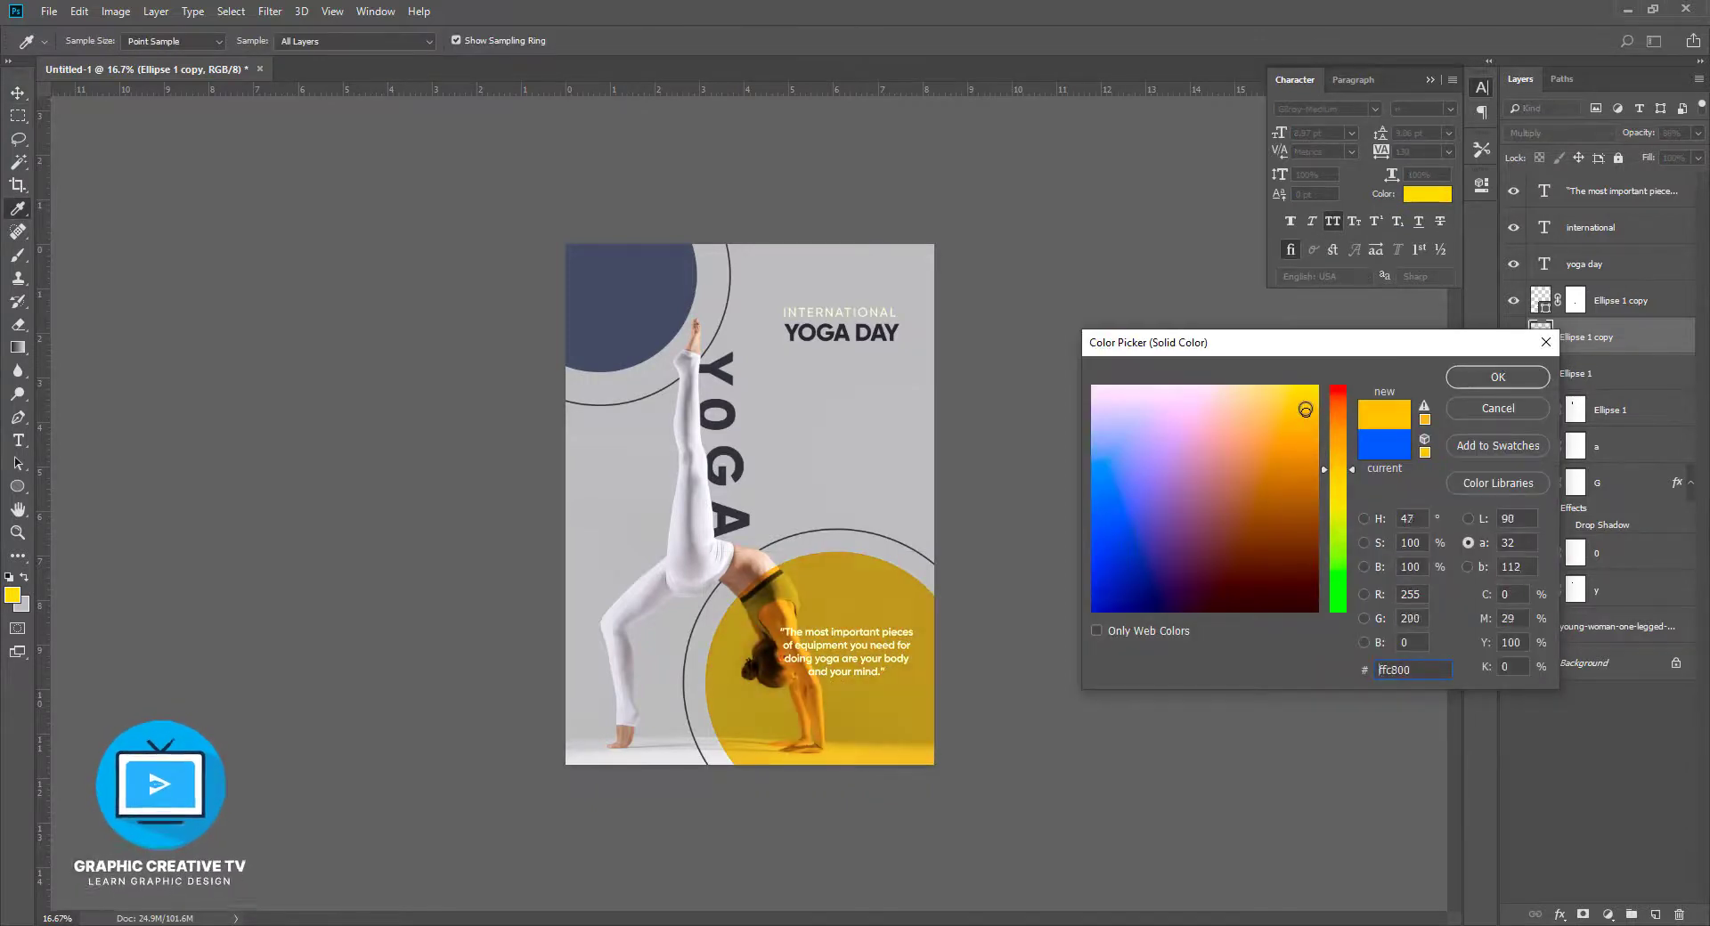
pyautogui.moveTo(1305, 409); pyautogui.dragTo(1113, 539)
pyautogui.press('Return')
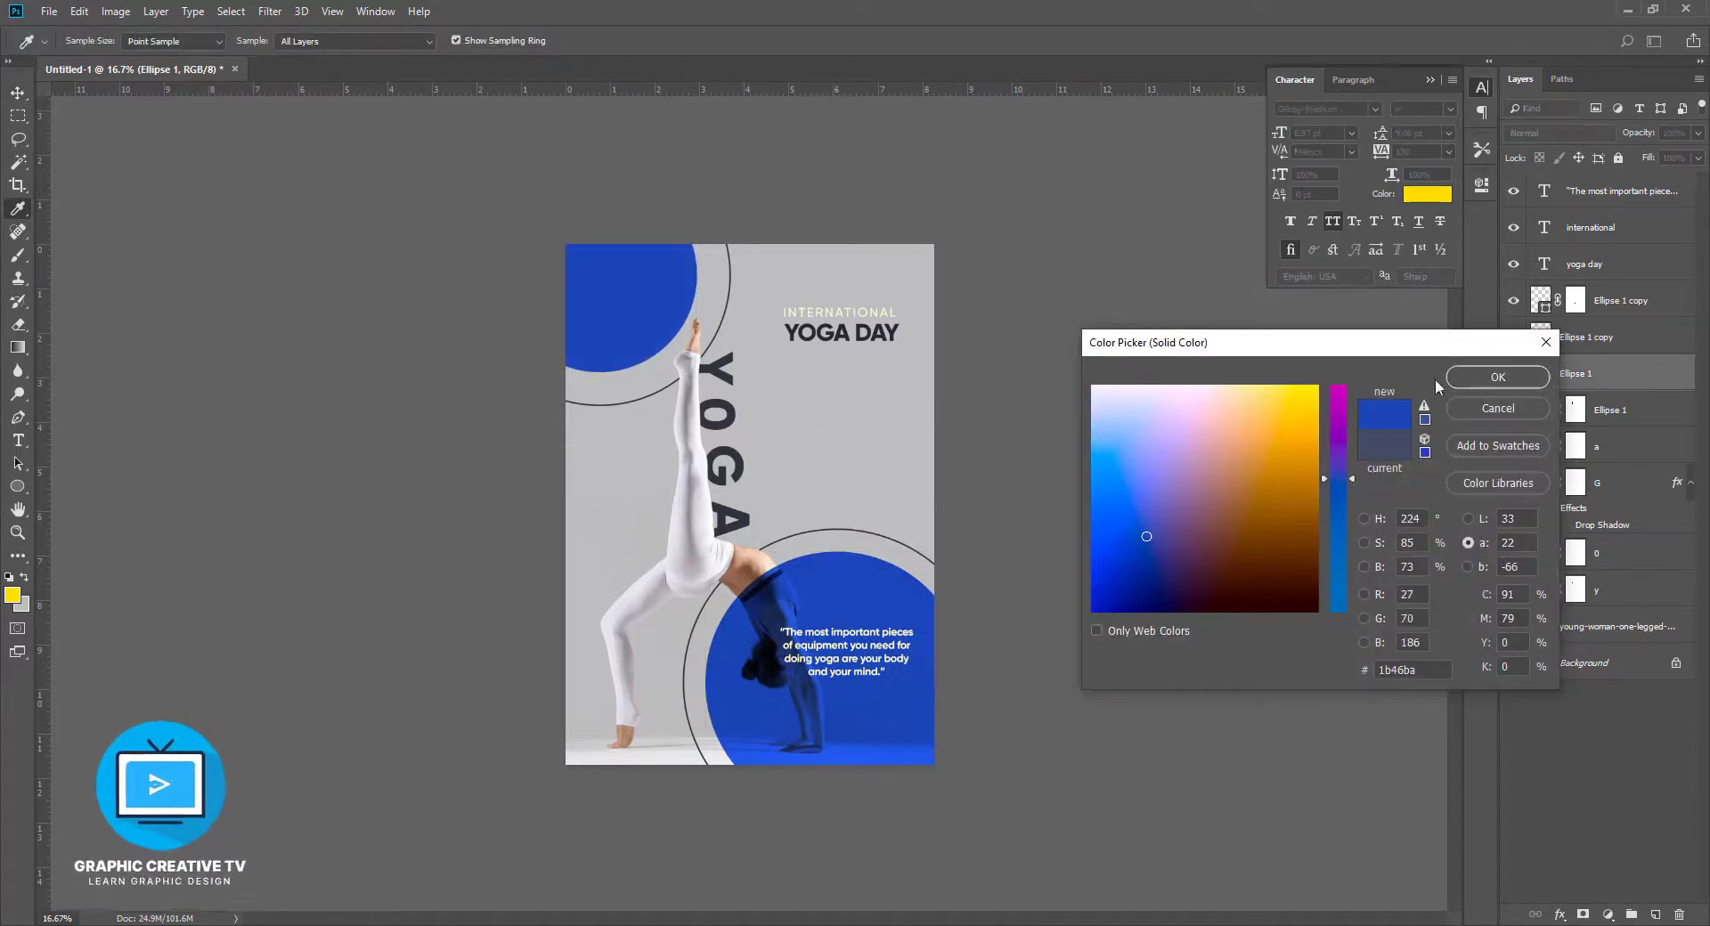
pyautogui.press('Return')
pyautogui.click(877, 333)
pyautogui.click(1435, 198)
pyautogui.click(890, 588)
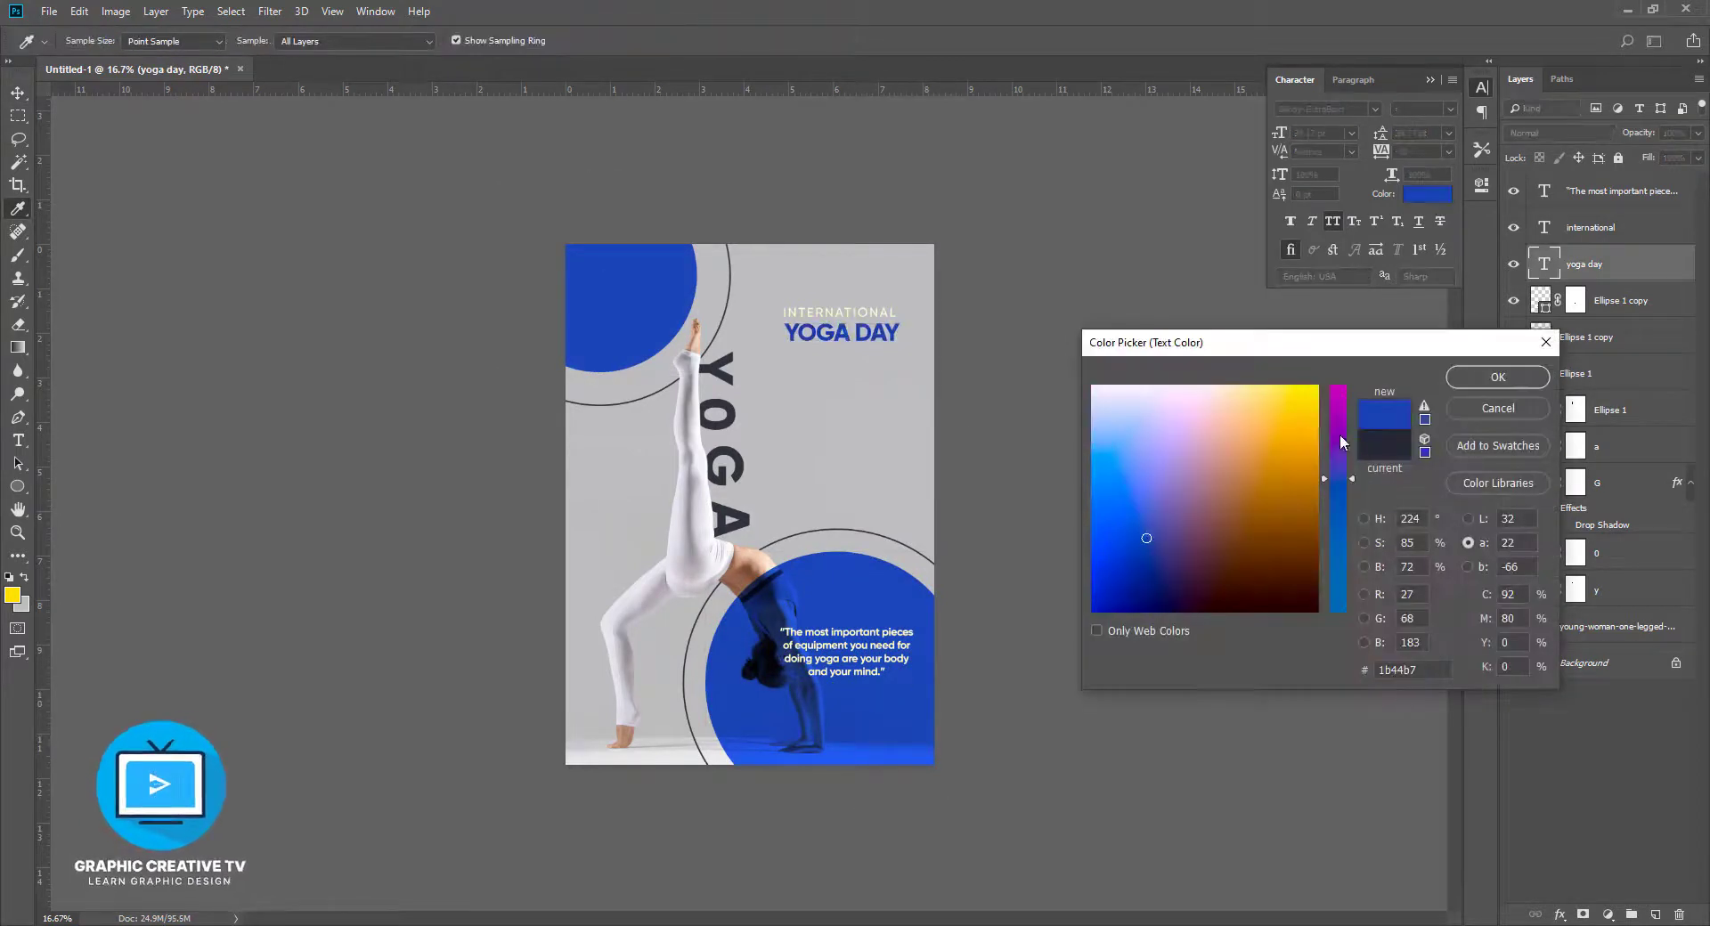
pyautogui.click(1523, 408)
pyautogui.click(923, 499)
pyautogui.click(993, 579)
# Change the lower-right circle's fill to a dark burnt orange
pyautogui.click(876, 610)
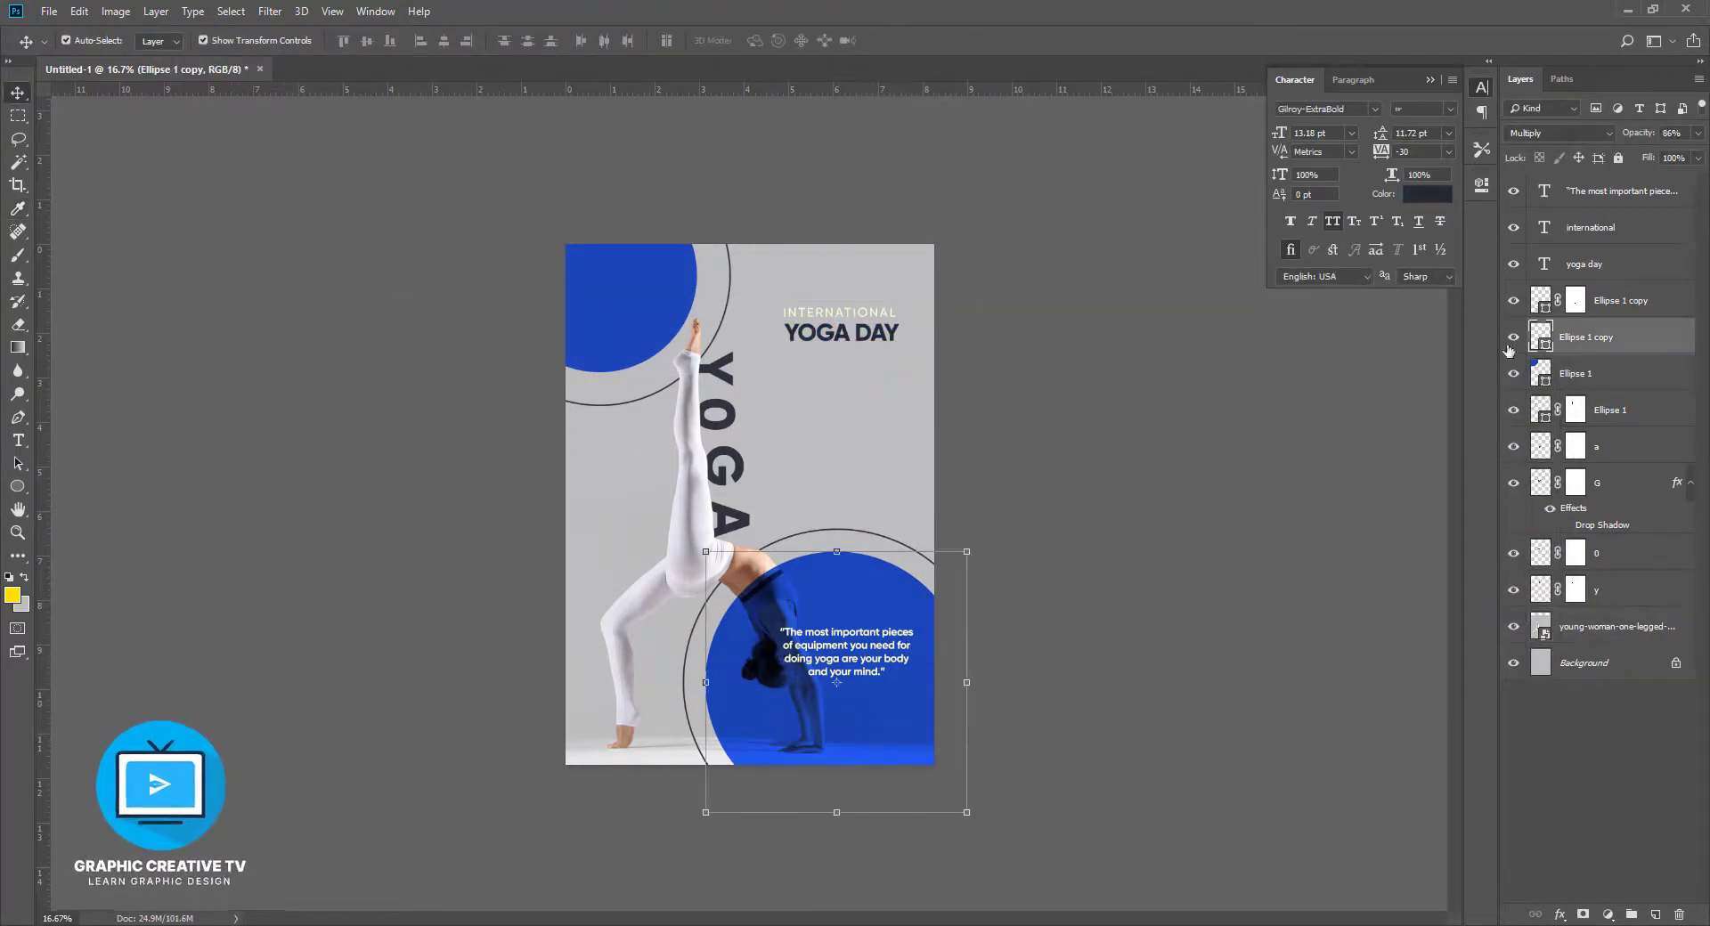
pyautogui.doubleClick(1539, 344)
pyautogui.click(1279, 567)
pyautogui.click(1483, 386)
# Recolour the upper-left circle to match the burnt orange of the lower-right circle
pyautogui.click(646, 299)
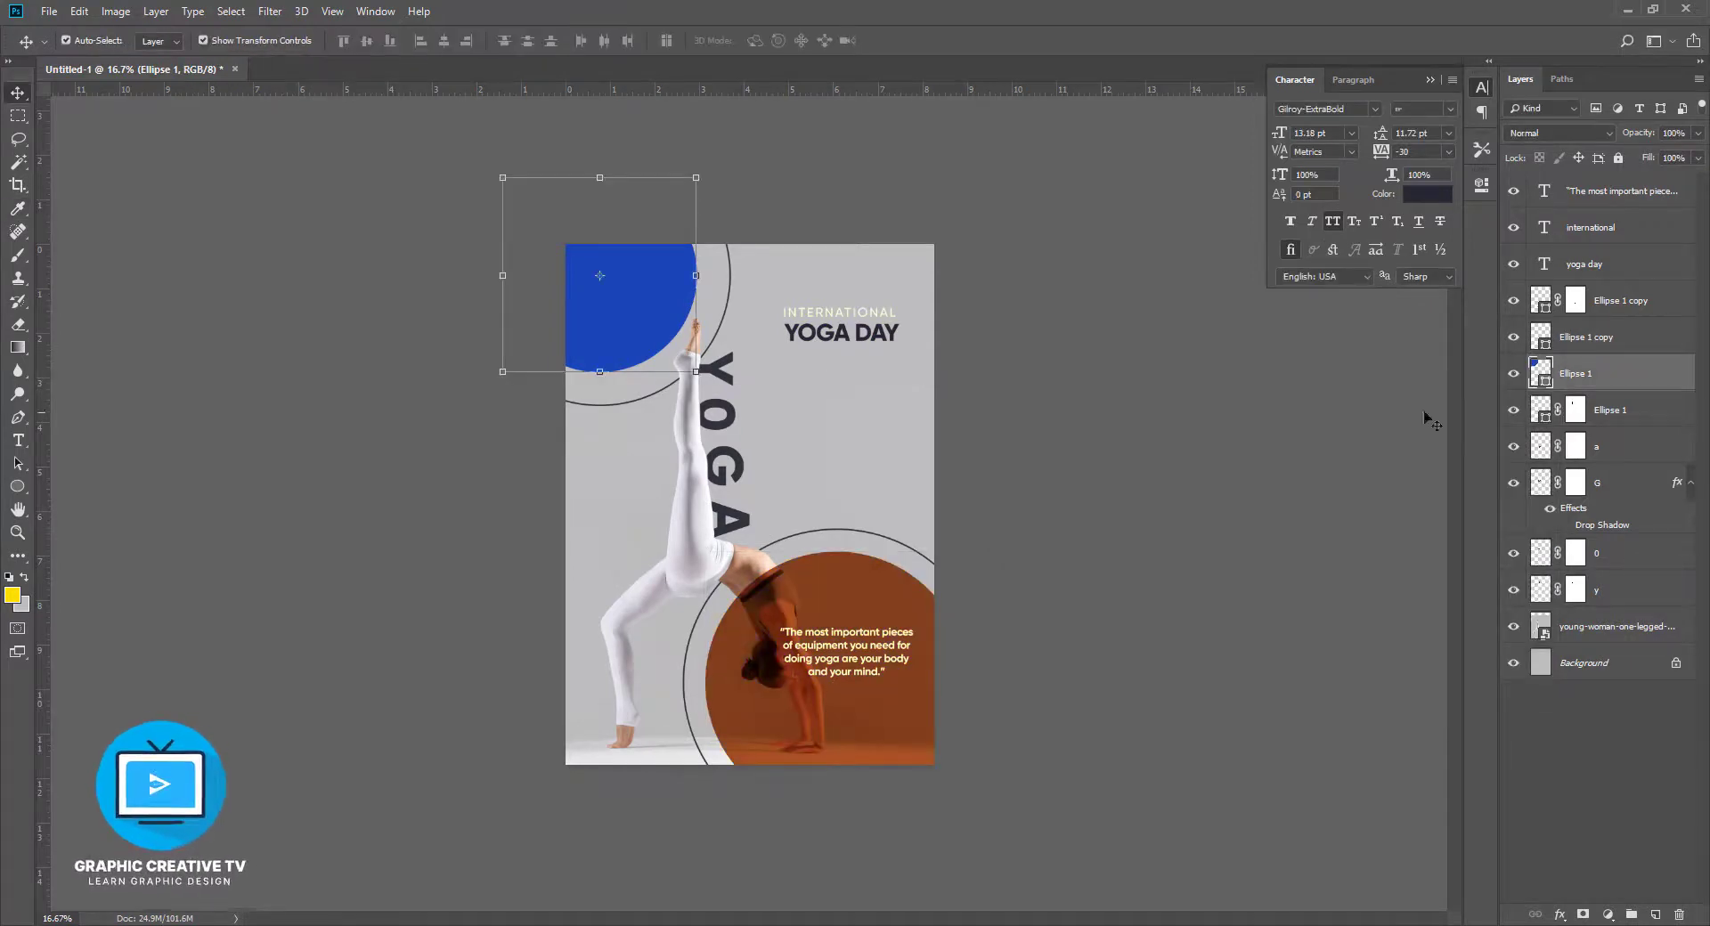
pyautogui.doubleClick(1540, 373)
pyautogui.press('Return')
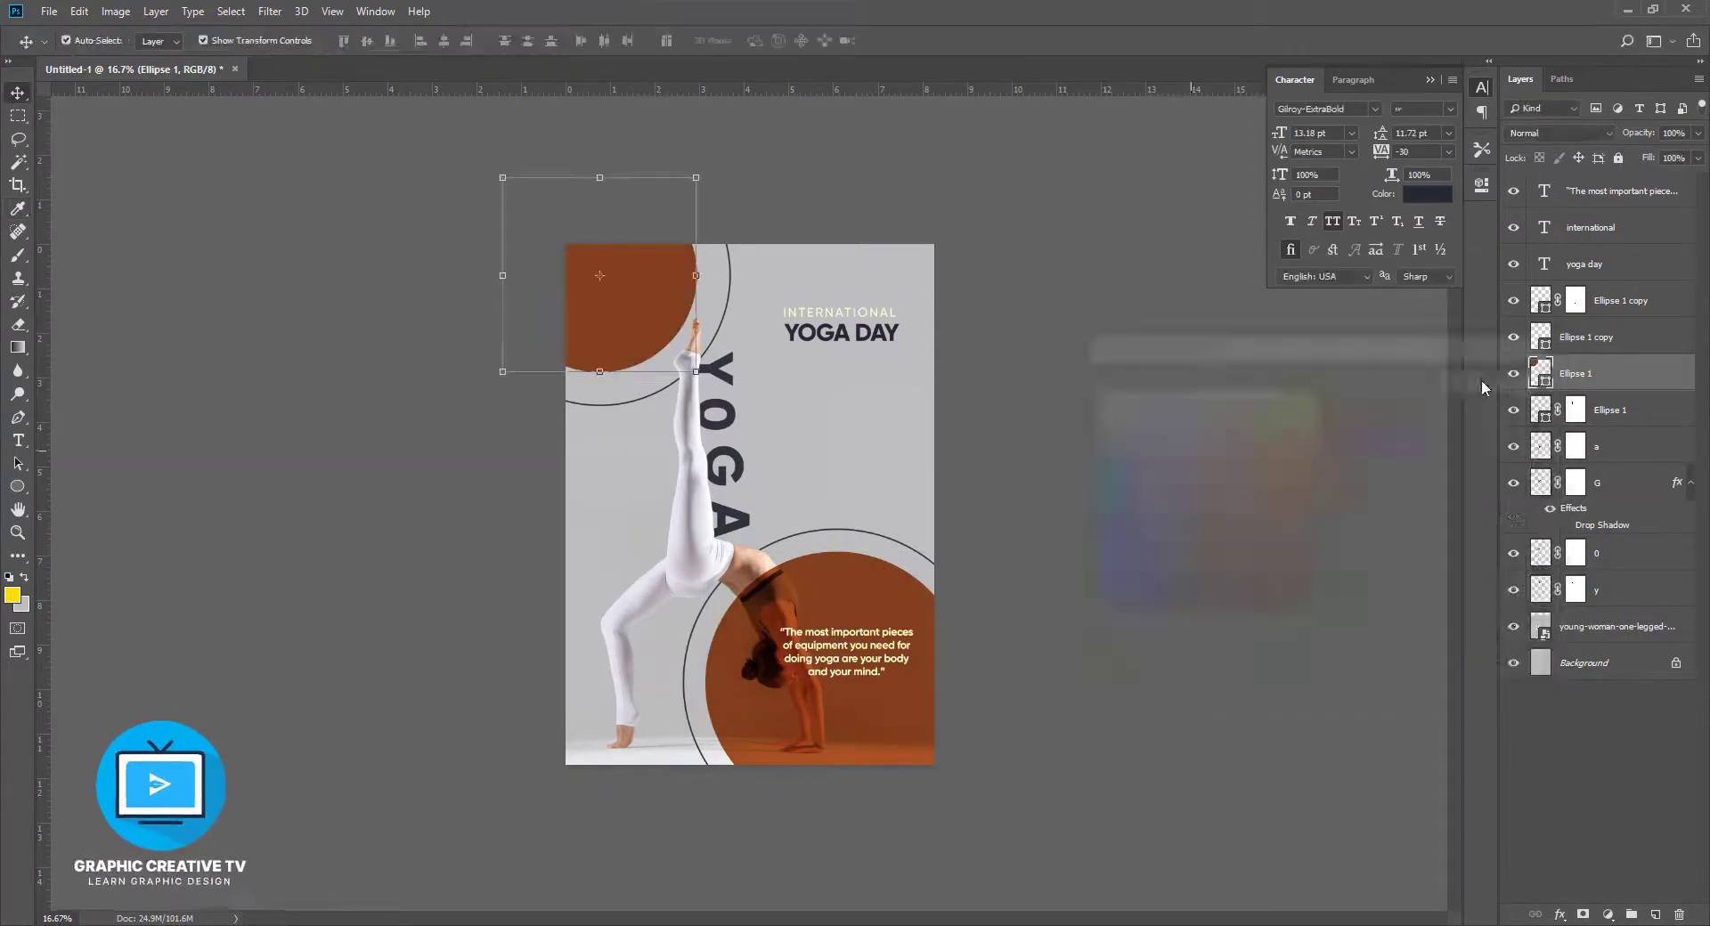
pyautogui.click(377, 308)
pyautogui.click(1585, 336)
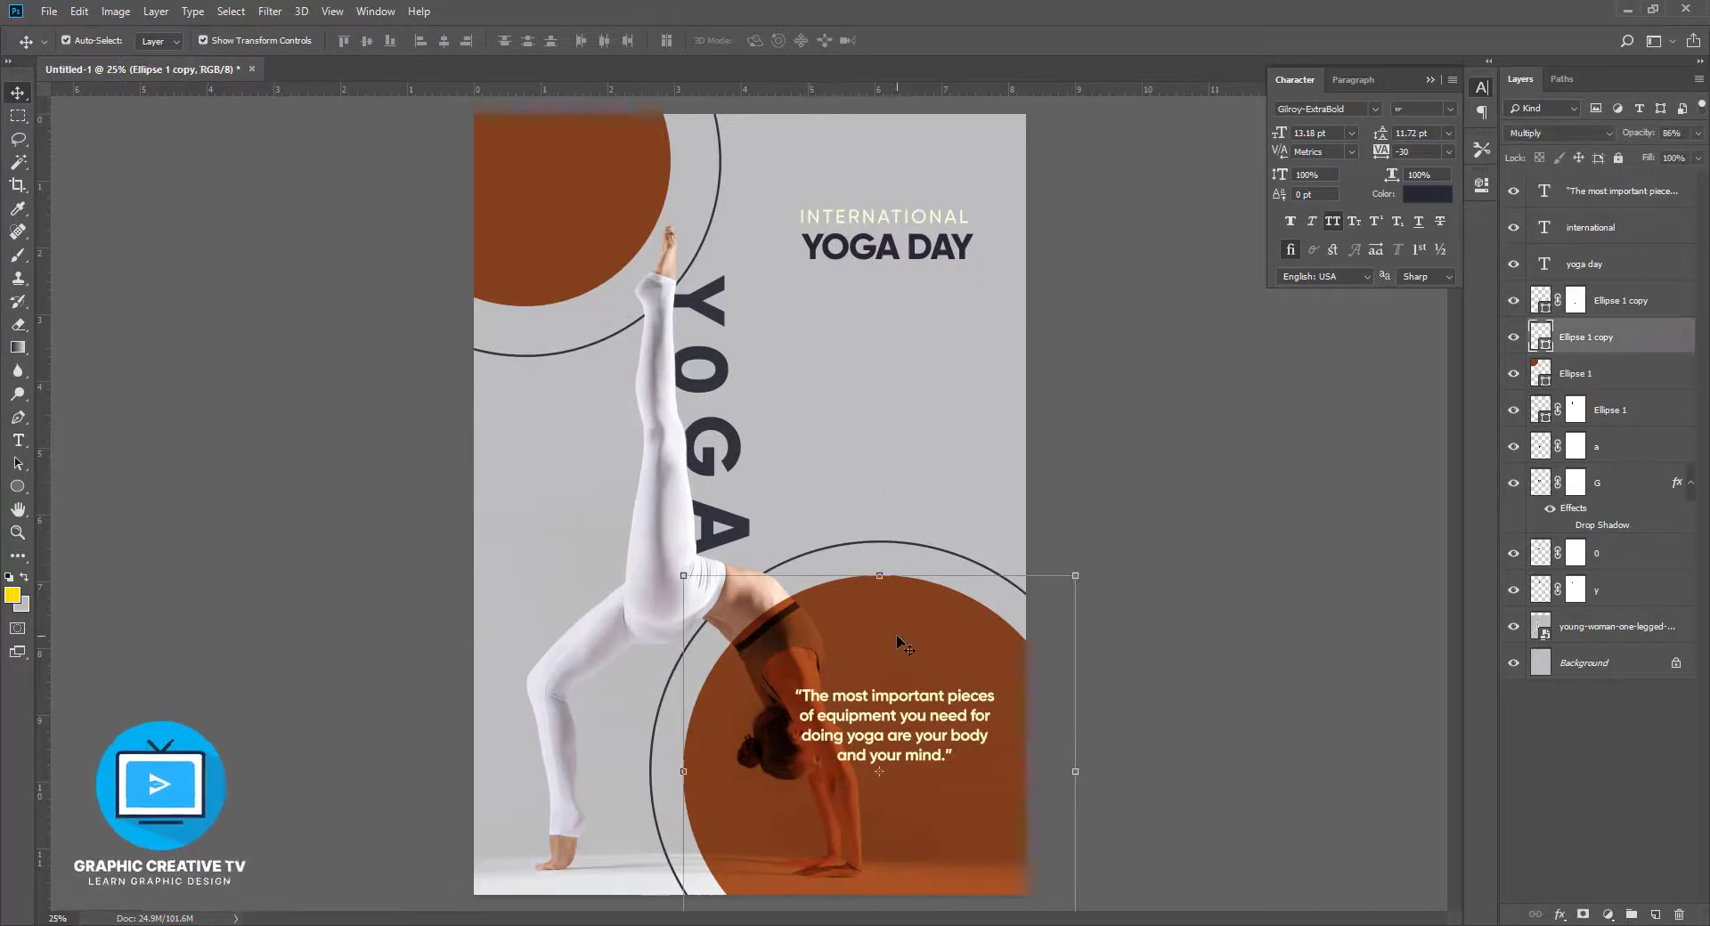
pyautogui.click(1559, 915)
pyautogui.click(1594, 905)
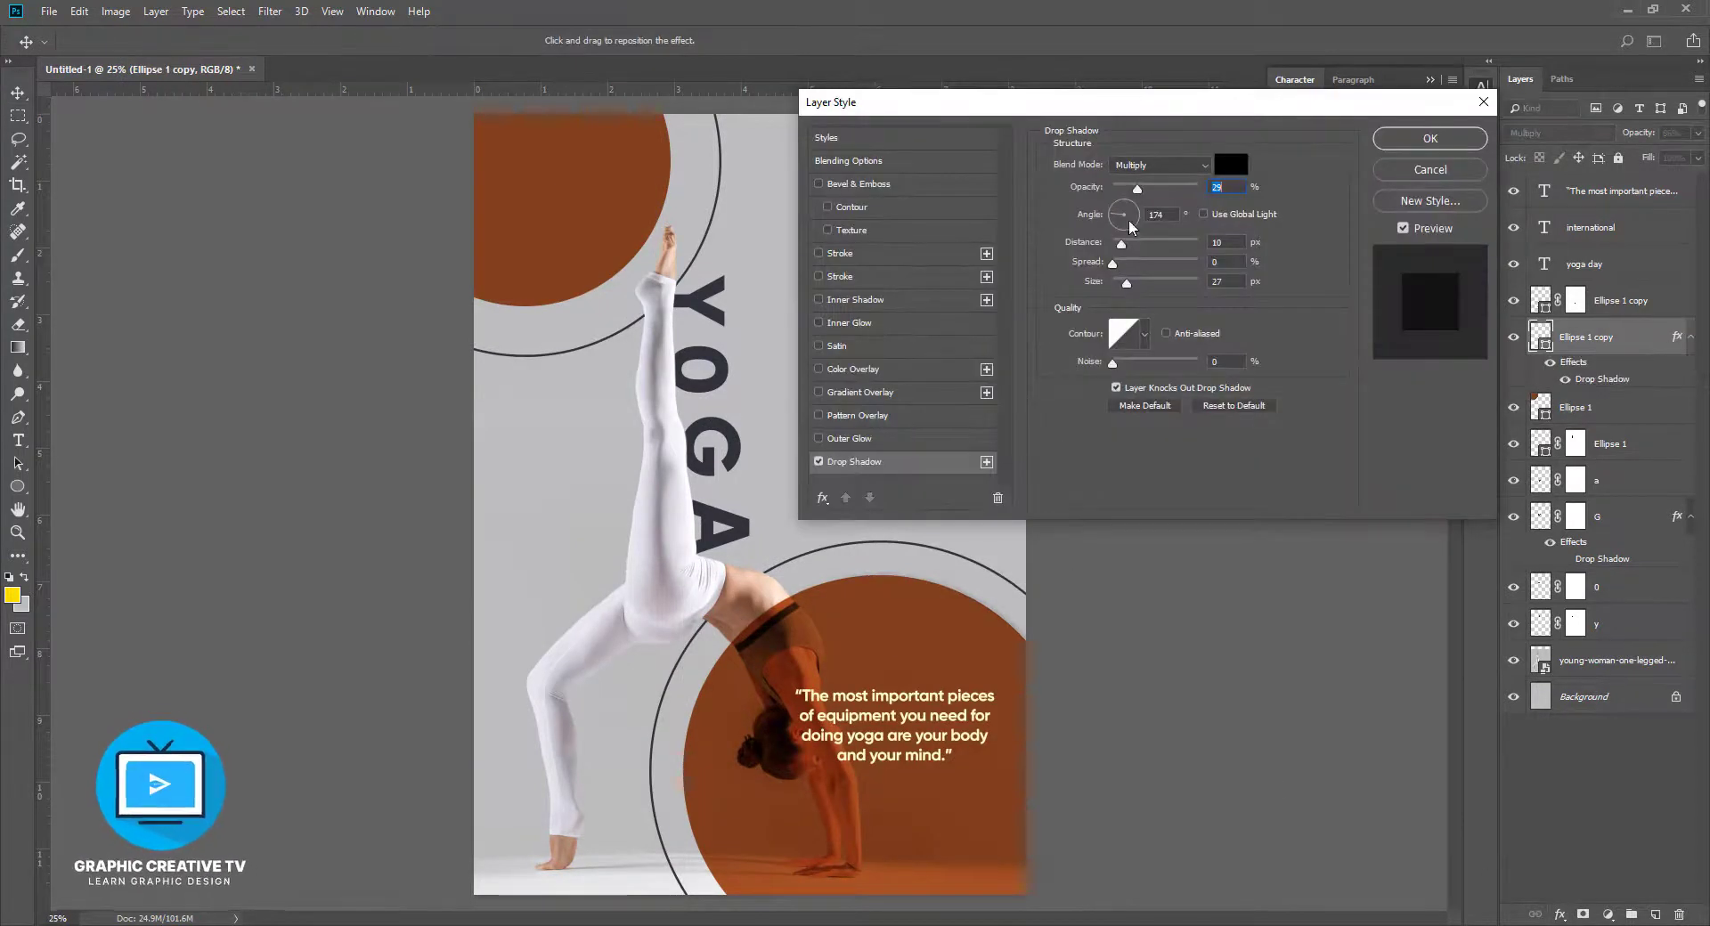
pyautogui.moveTo(1137, 188); pyautogui.dragTo(1164, 189)
pyautogui.moveTo(1126, 284)
pyautogui.mouseDown()
pyautogui.moveTo(1156, 283)
pyautogui.moveTo(1130, 282)
pyautogui.moveTo(1135, 264)
pyautogui.moveTo(1124, 283)
pyautogui.mouseUp()
pyautogui.click(1418, 170)
# Add a Multiply inner shadow to the lower-right circle: 84% opacity, -162° angle without global light, 81 px distance, 70 px size
pyautogui.click(1559, 915)
pyautogui.click(1594, 791)
pyautogui.moveTo(966, 703); pyautogui.dragTo(980, 698)
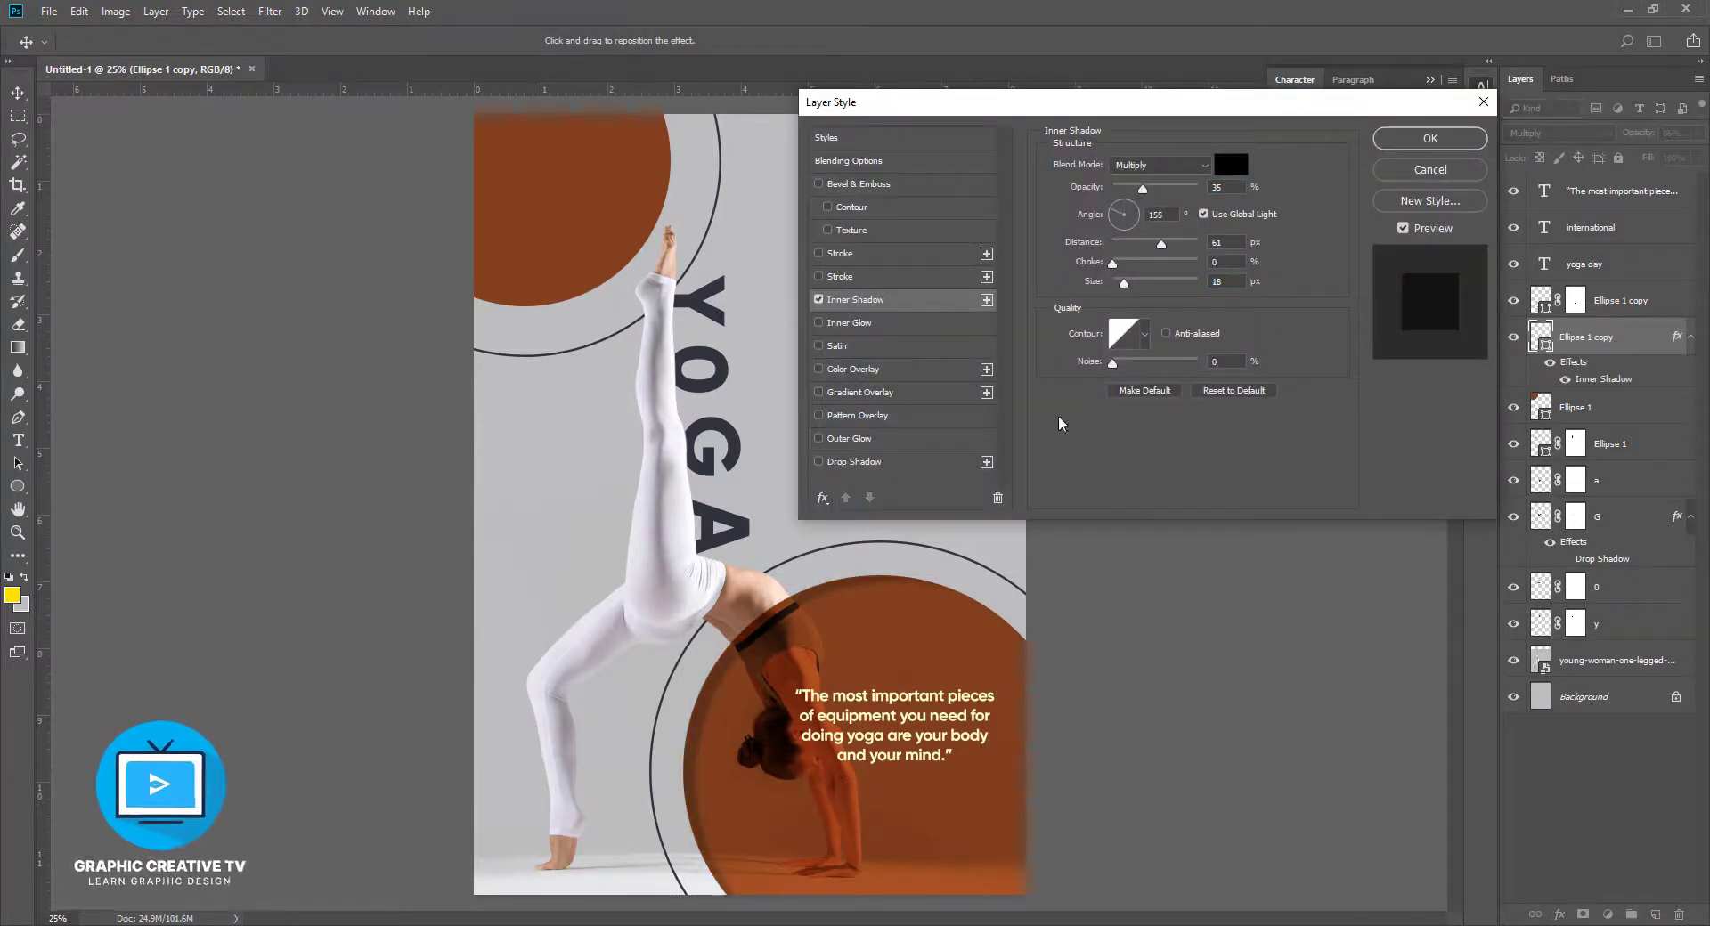
pyautogui.moveTo(1124, 285); pyautogui.dragTo(1138, 286)
pyautogui.moveTo(1001, 730); pyautogui.dragTo(1022, 716)
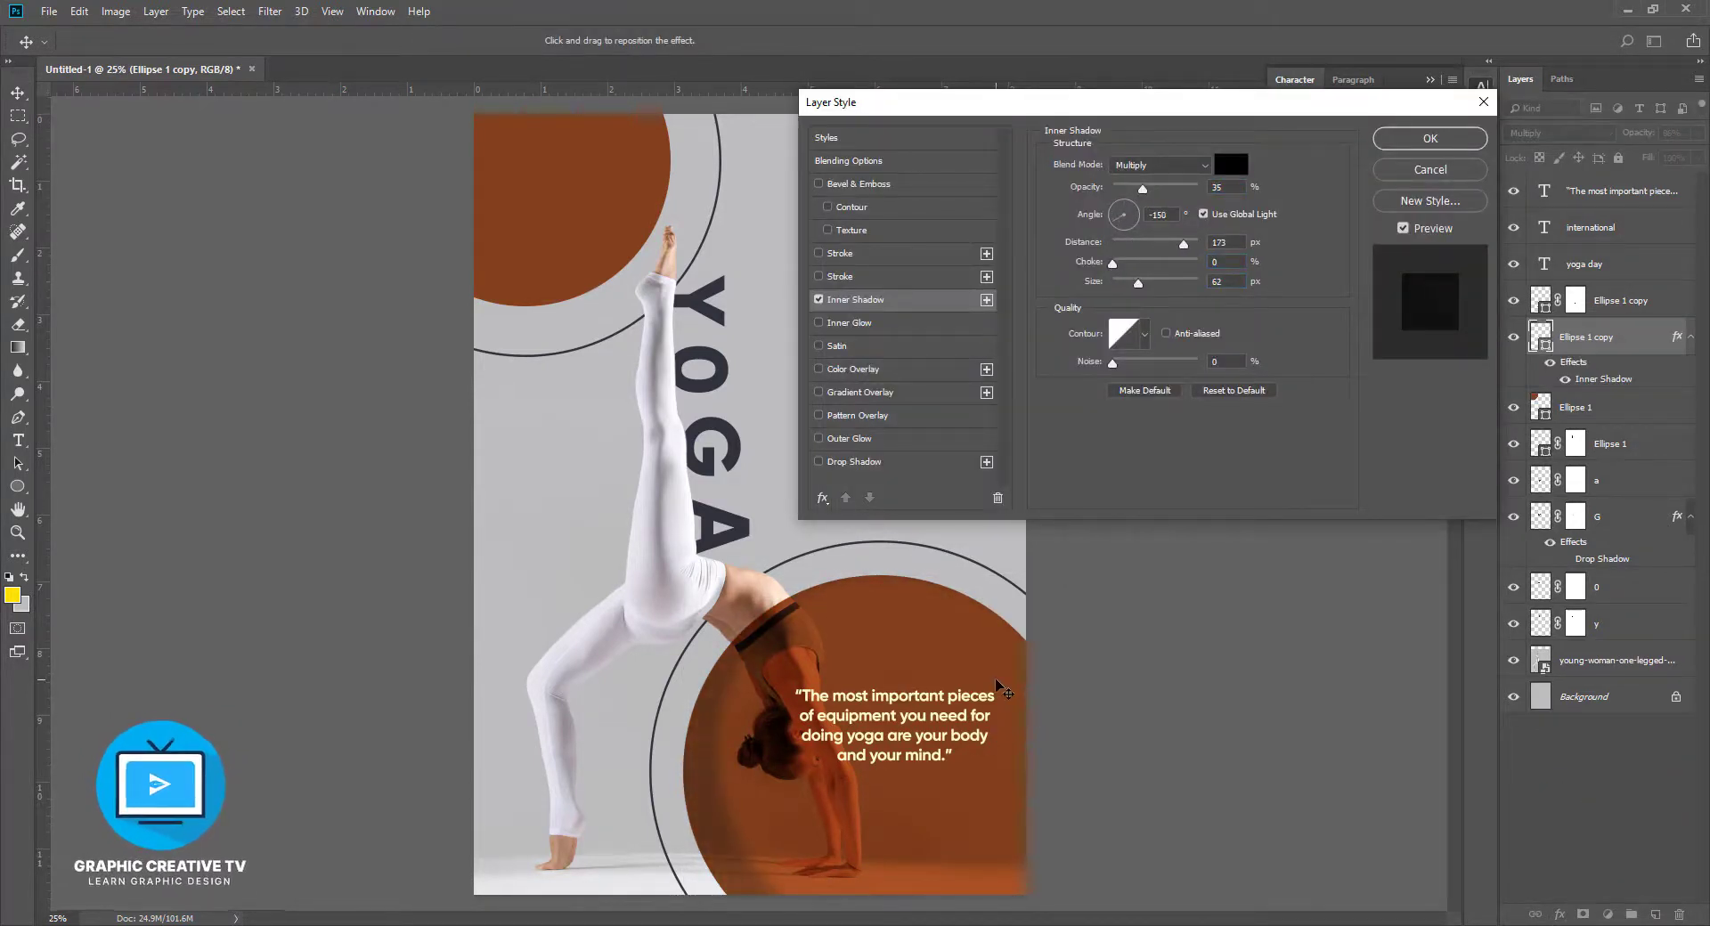
pyautogui.moveTo(1113, 264); pyautogui.dragTo(1177, 284)
pyautogui.moveTo(1120, 221)
pyautogui.mouseDown()
pyautogui.moveTo(1193, 191)
pyautogui.moveTo(1136, 218)
pyautogui.mouseUp()
pyautogui.click(1203, 215)
pyautogui.moveTo(923, 783); pyautogui.dragTo(1007, 835)
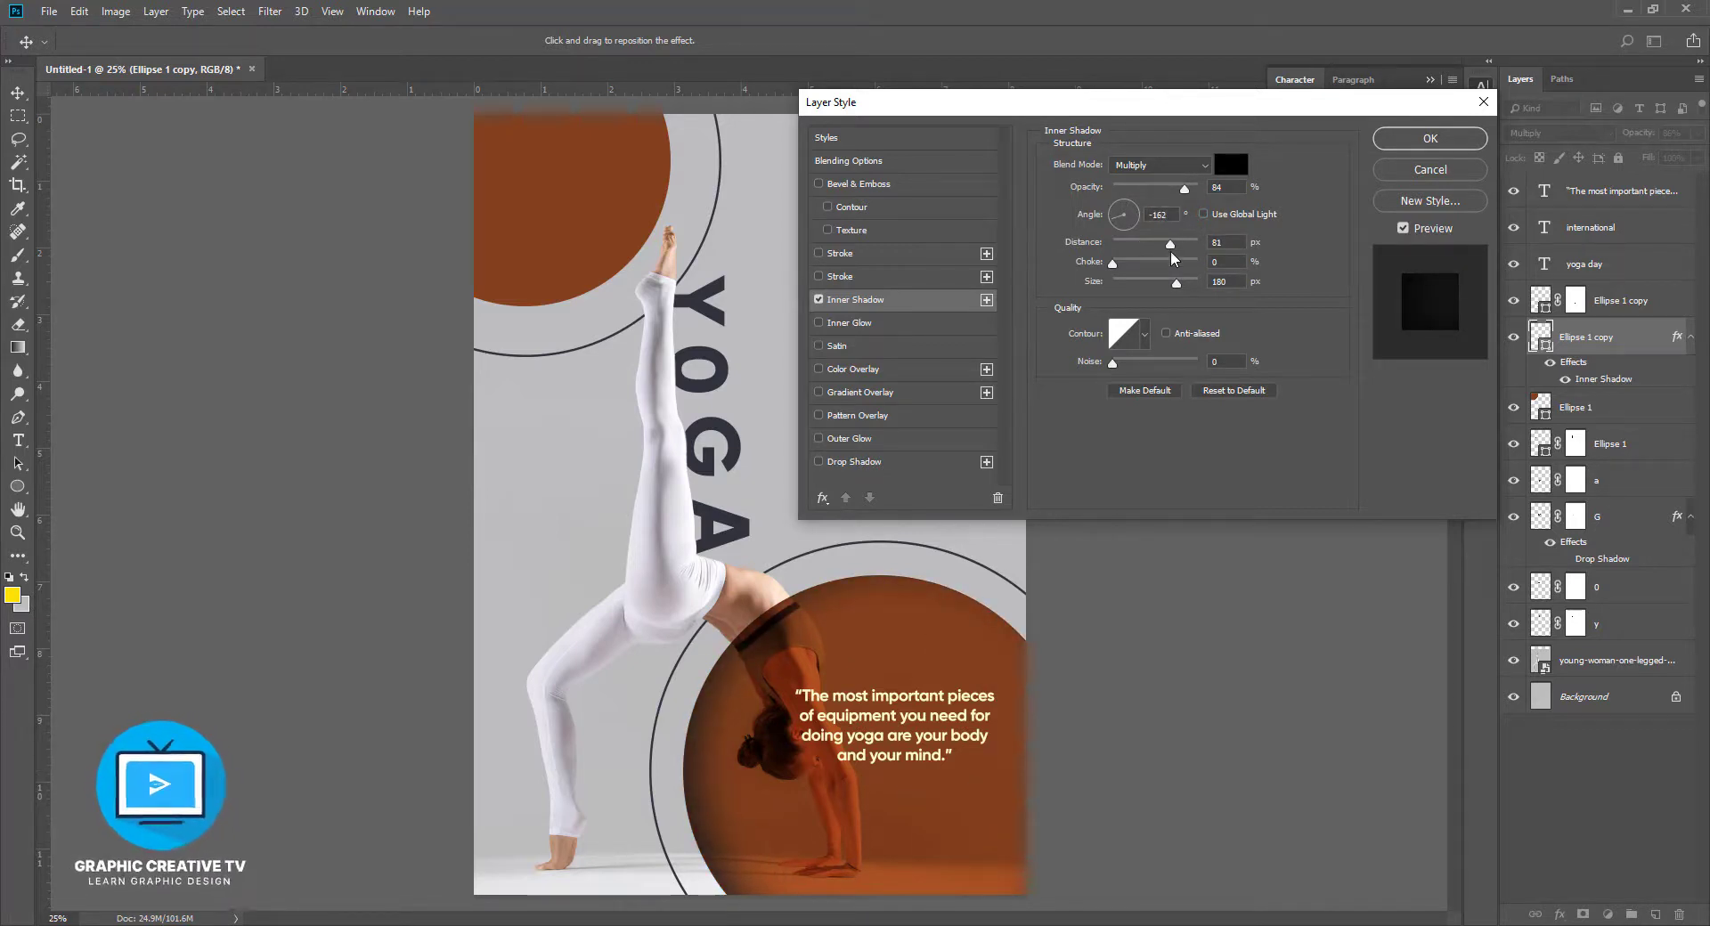
pyautogui.moveTo(1175, 283); pyautogui.dragTo(1121, 280)
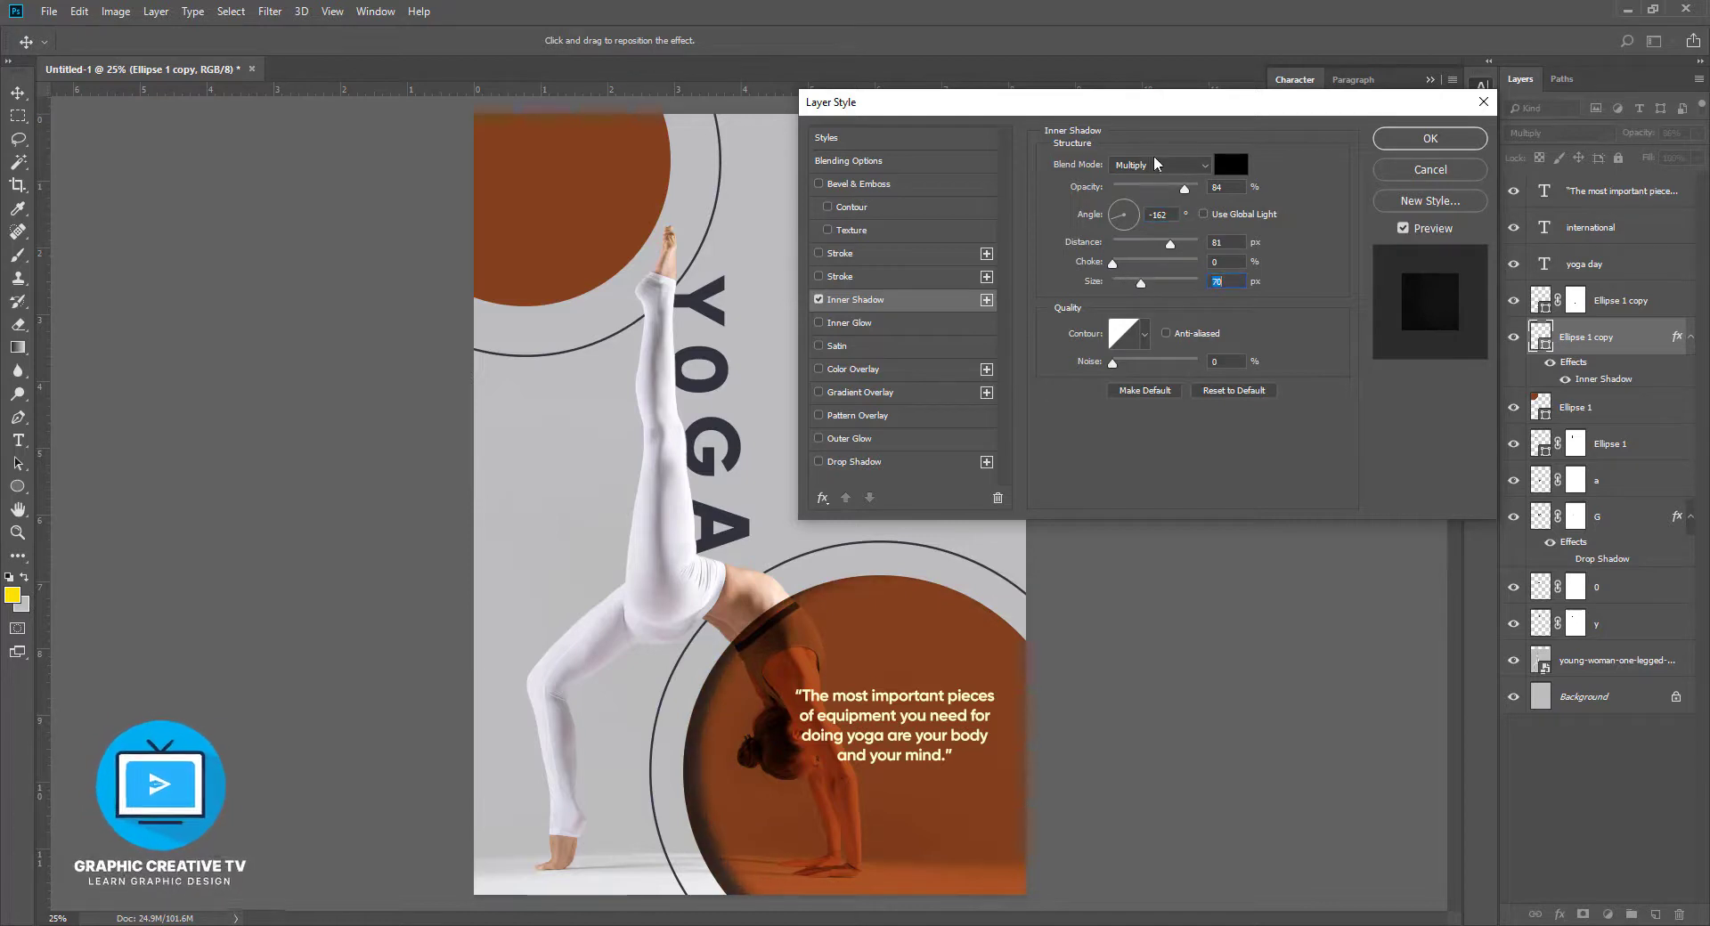
pyautogui.click(1429, 138)
pyautogui.click(1193, 661)
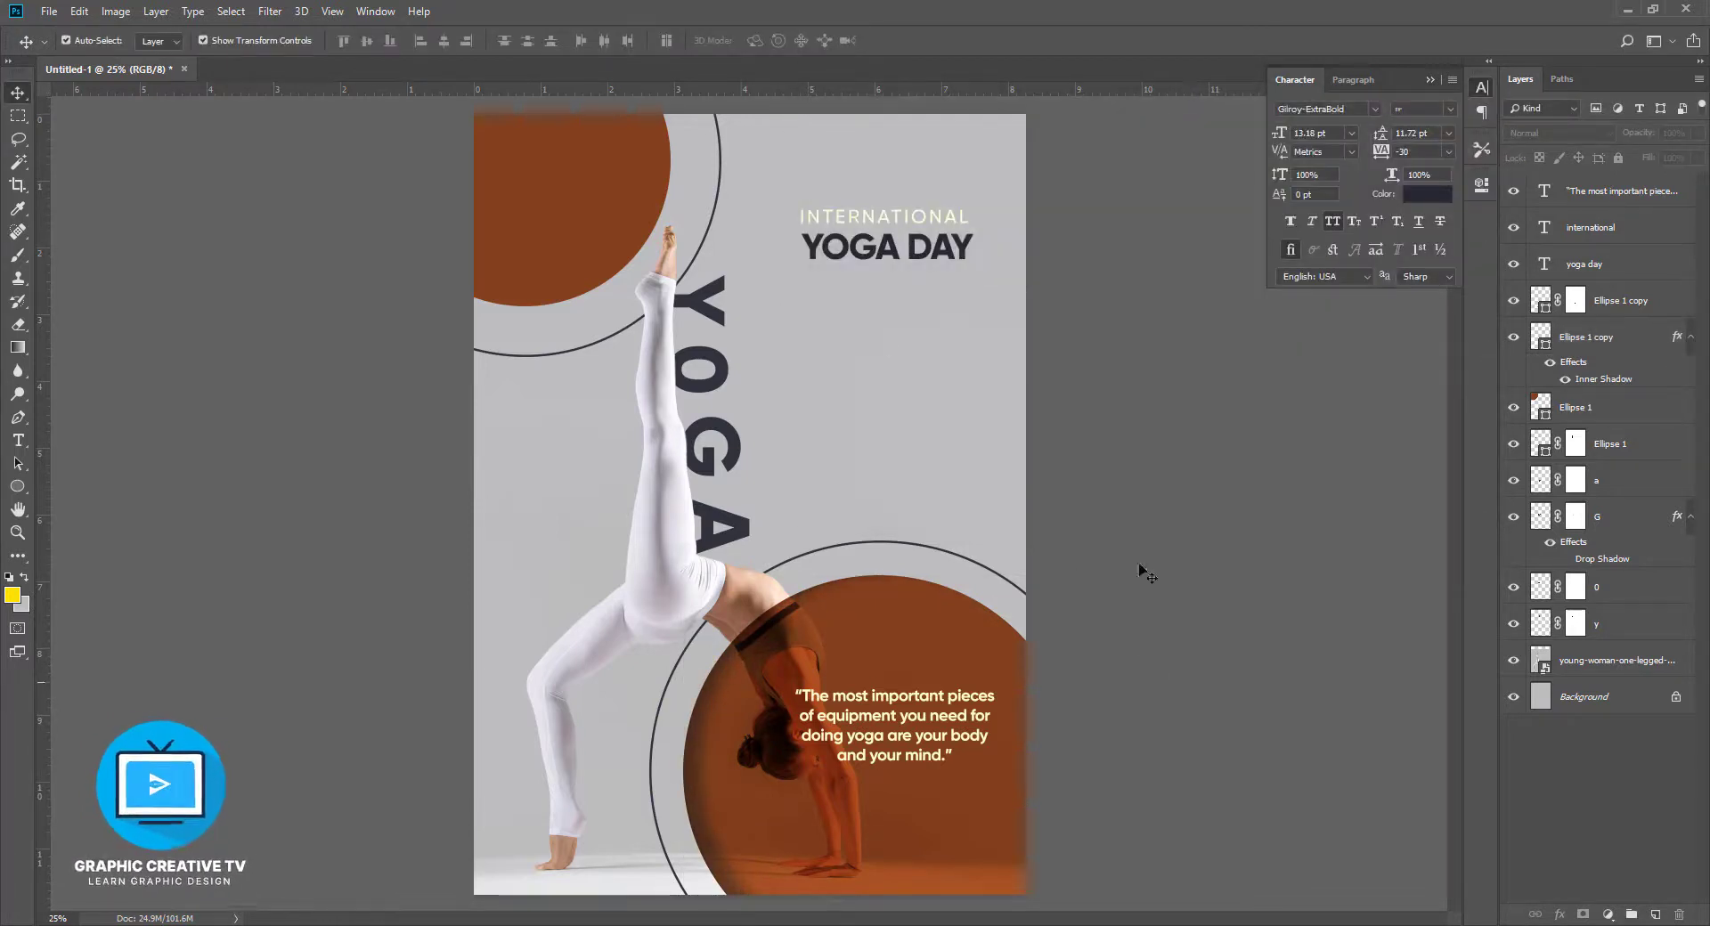
# Move the INTERNATIONAL and YOGA DAY title lines further up and outward toward the poster's upper-right corner
pyautogui.hotkey('ctrl', '-')
pyautogui.click(845, 322)
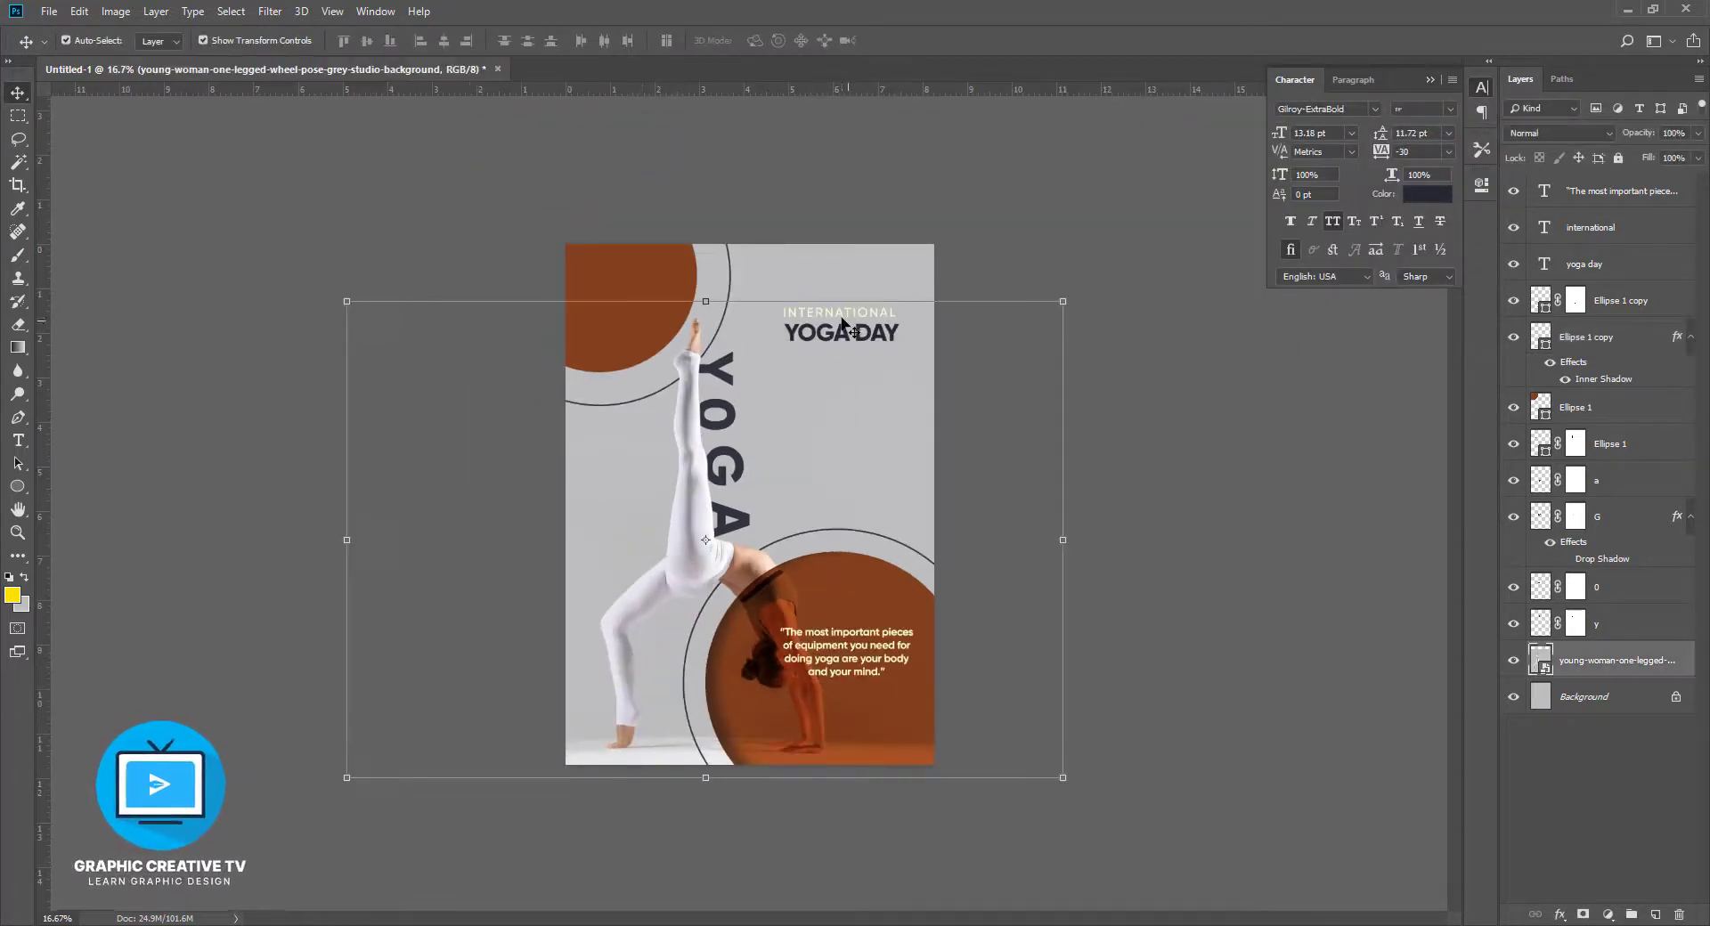
pyautogui.click(830, 321)
pyautogui.keyDown('shift'); pyautogui.click(811, 339); pyautogui.keyUp('shift')
pyautogui.moveTo(811, 339); pyautogui.dragTo(902, 279)
pyautogui.press('Return')
pyautogui.click(993, 363)
# Nudge the quote text slightly down inside the lower-right circle
pyautogui.click(833, 646)
pyautogui.hotkey('shift', 'Down')
pyautogui.hotkey('shift', 'Down')
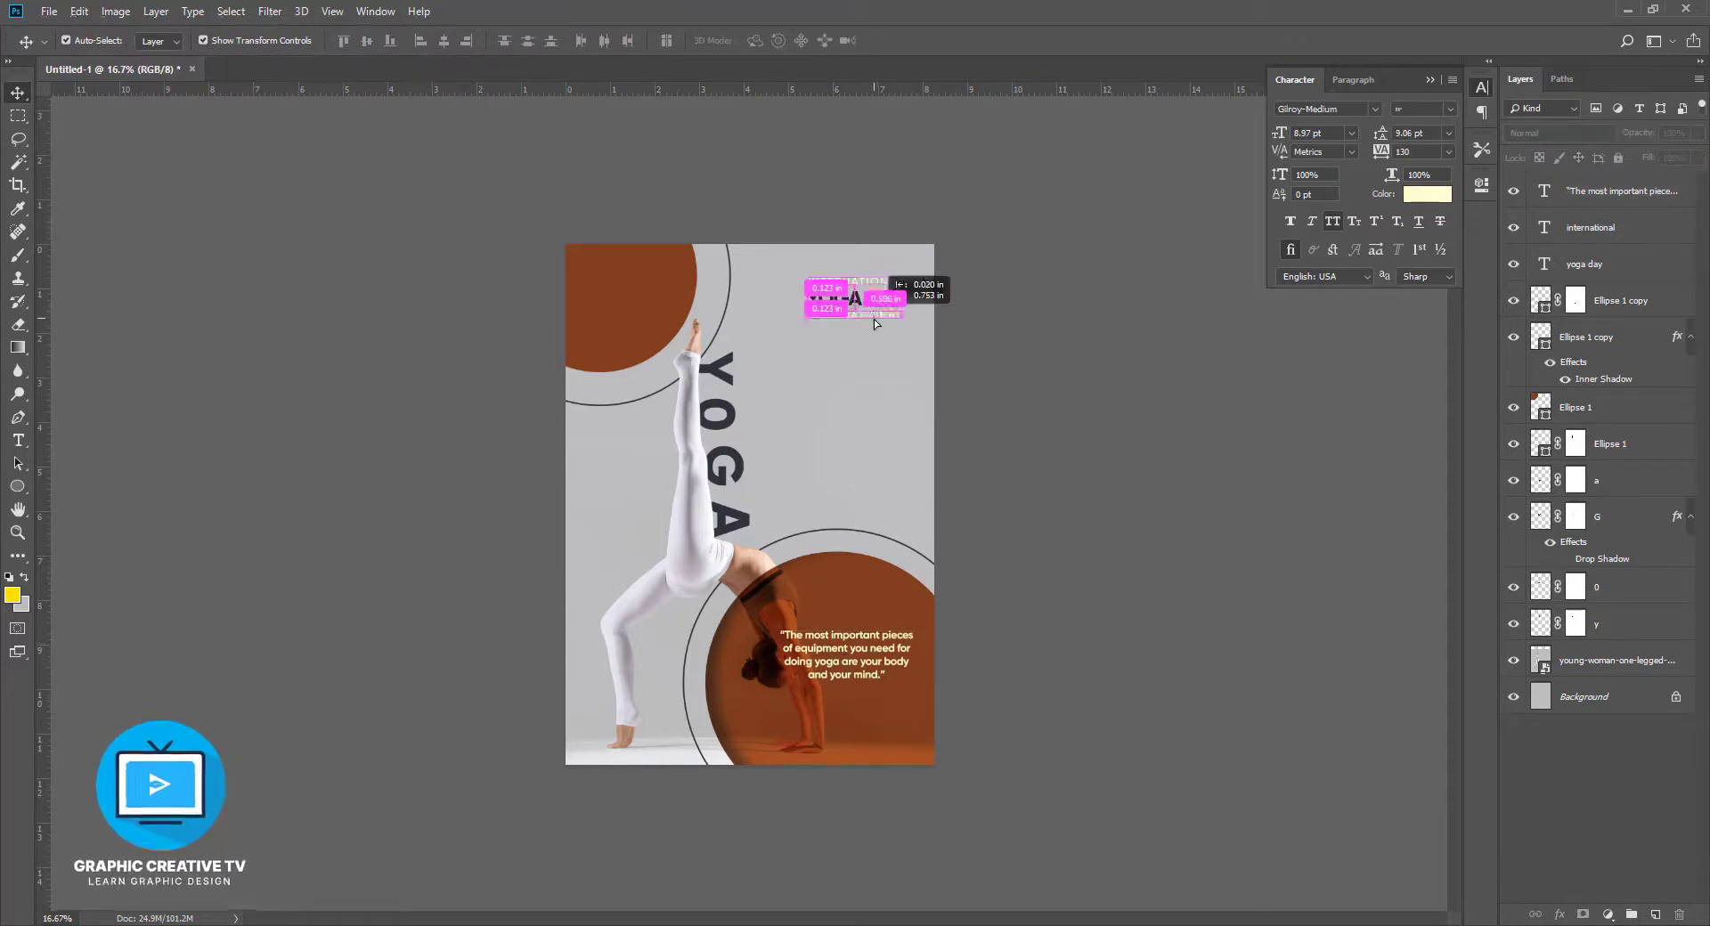
# Duplicate the INTERNATIONAL line below YOGA DAY and change its text to "Monday, 21 June"
pyautogui.moveTo(875, 323); pyautogui.dragTo(875, 324)
pyautogui.hotkey('ctrl', '+')
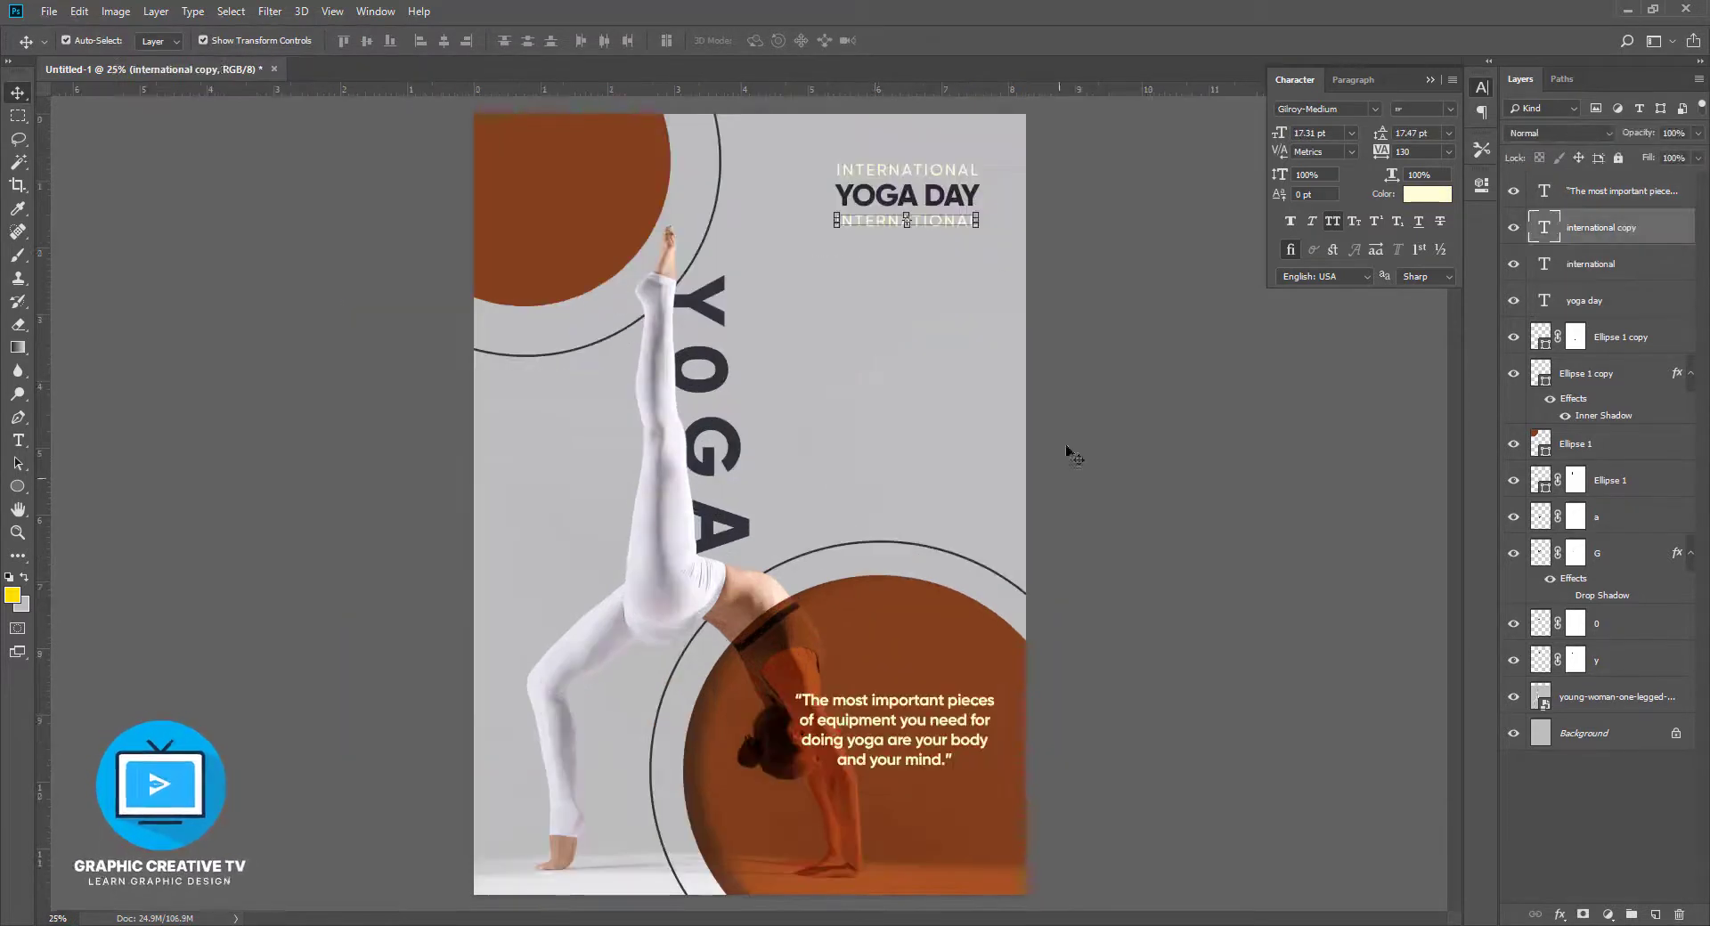
pyautogui.click(17, 440)
pyautogui.moveTo(835, 221); pyautogui.dragTo(978, 220)
pyautogui.write('MONDAY 21 JUNE')
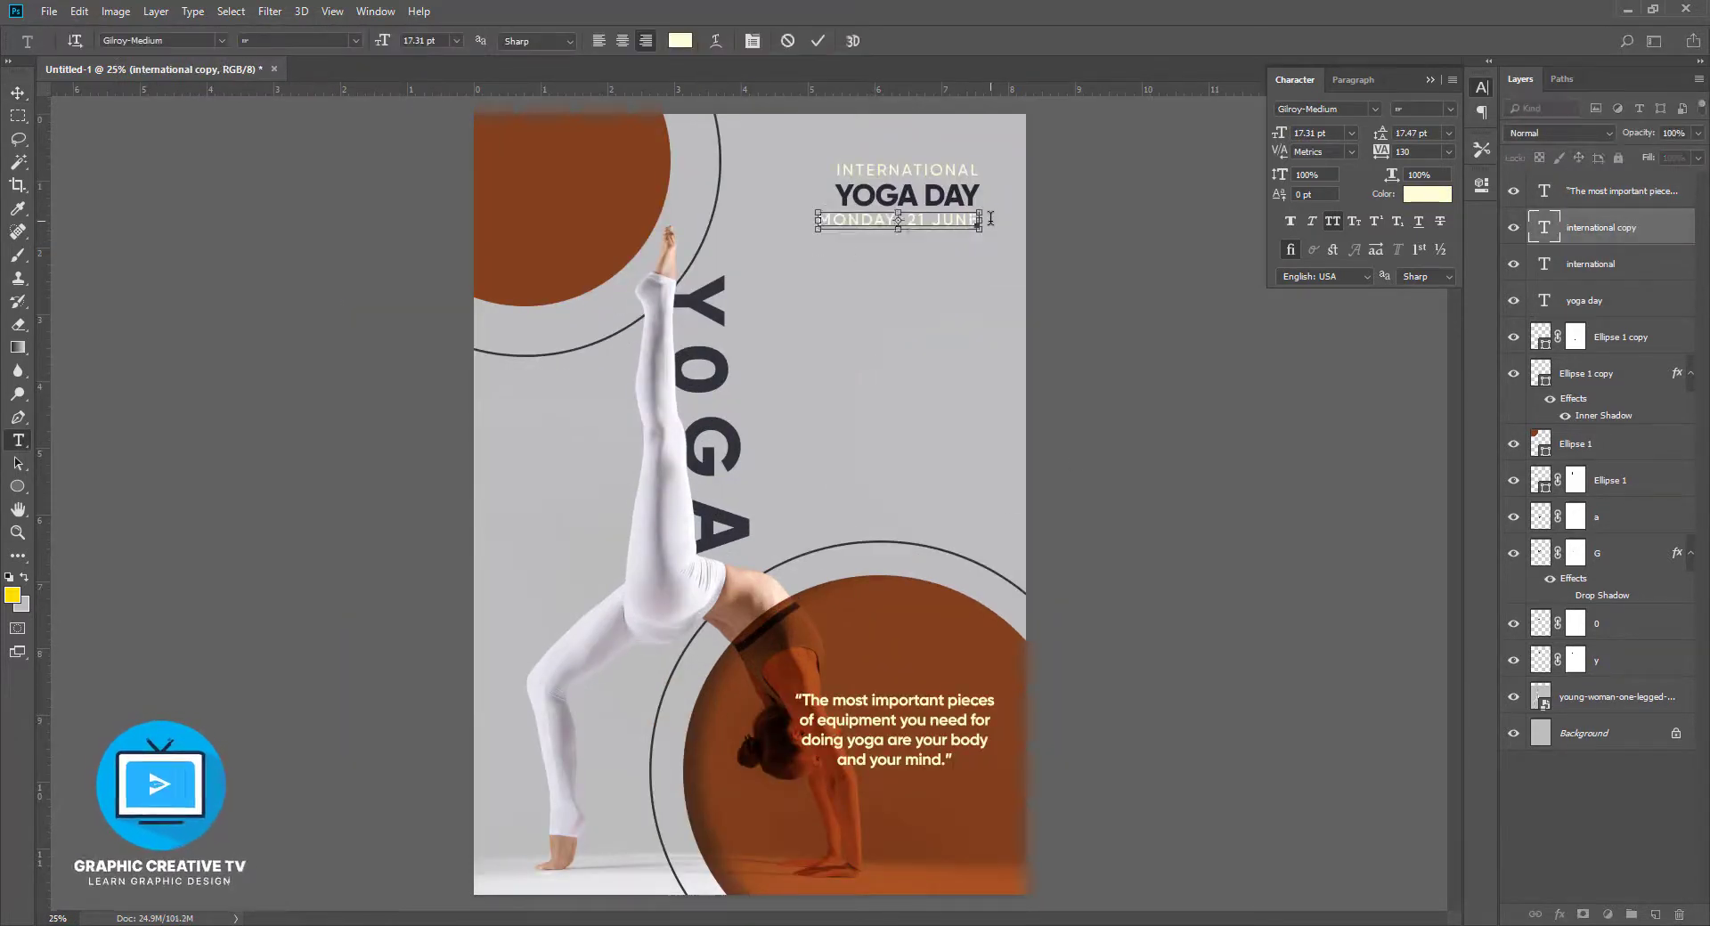
# Set the tracking of the whole date line to 0
pyautogui.click(1448, 155)
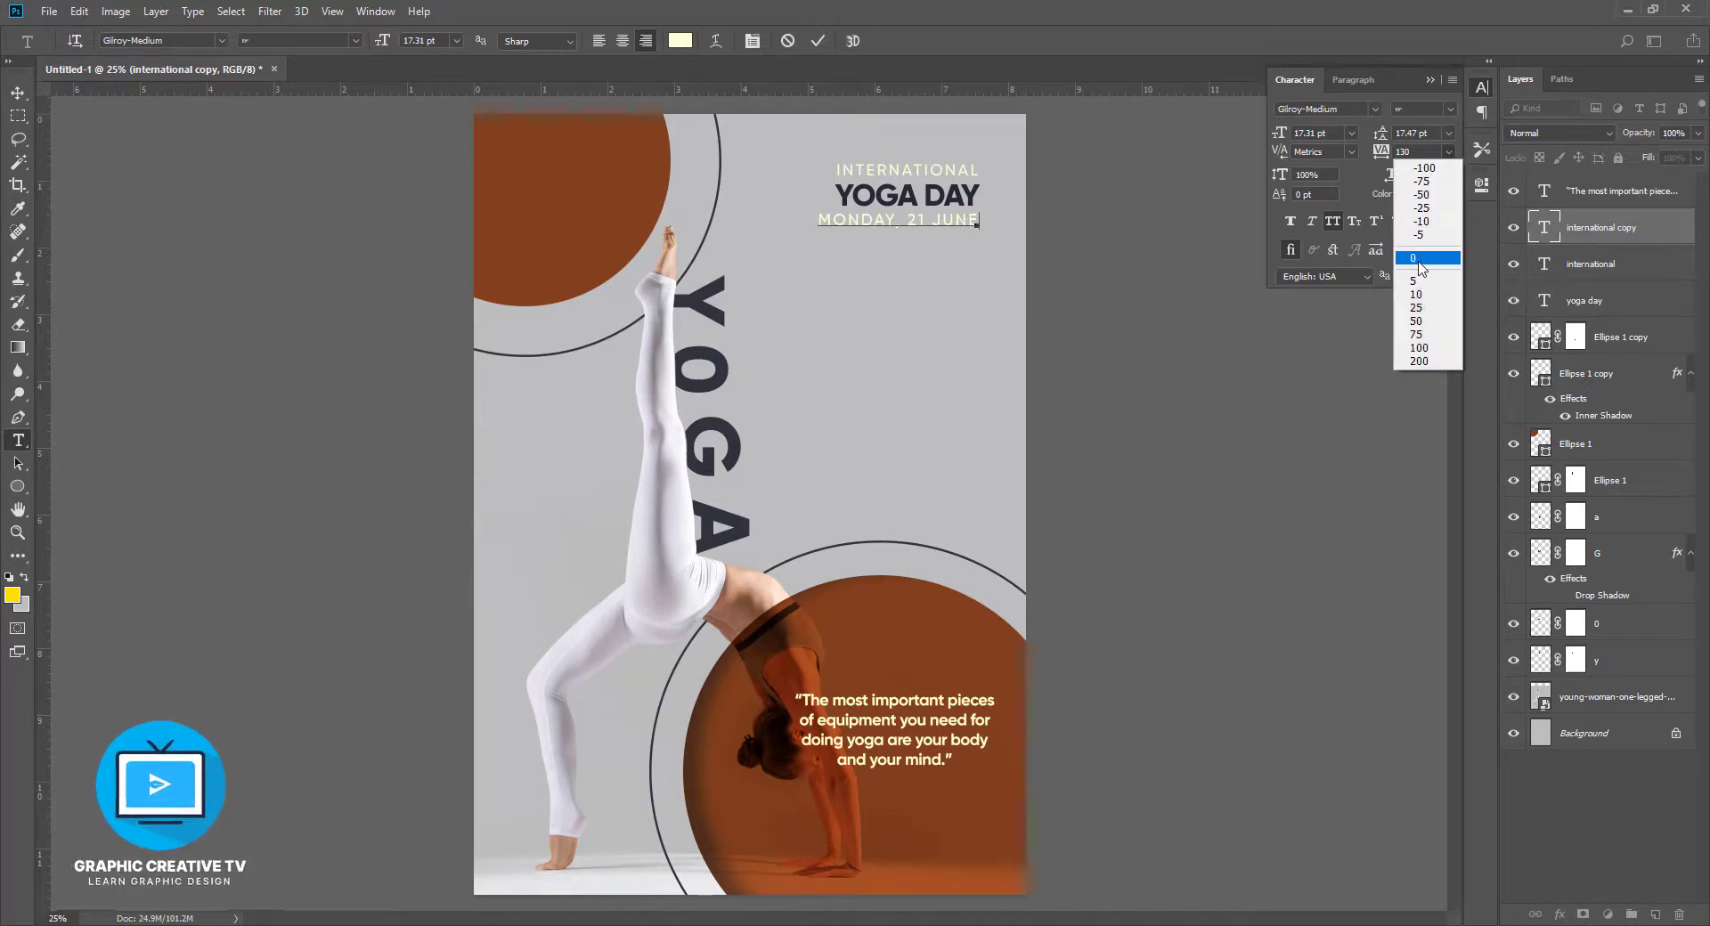
pyautogui.click(1416, 261)
pyautogui.hotkey('ctrl', 'z')
pyautogui.hotkey('ctrl', 'a')
pyautogui.click(1448, 152)
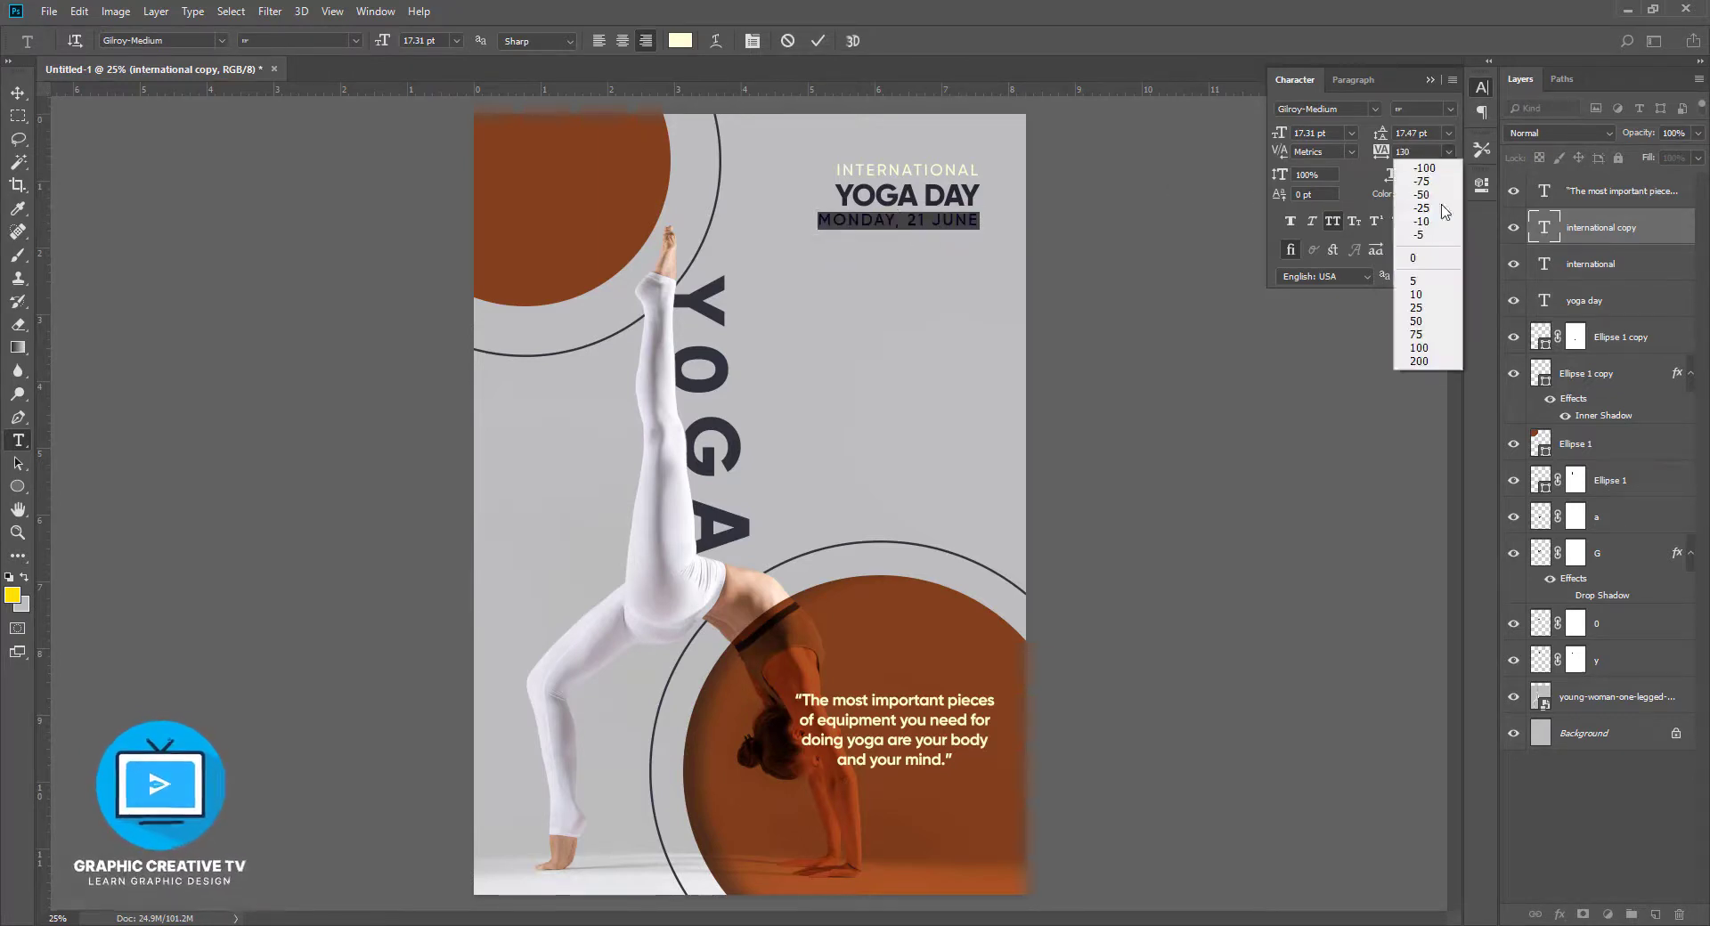
pyautogui.click(1416, 254)
pyautogui.hotkey('ctrl', 'Return')
pyautogui.press('v')
# Try placing the three title lines together on the upper-left circle
pyautogui.keyDown('shift'); pyautogui.click(936, 196); pyautogui.keyUp('shift')
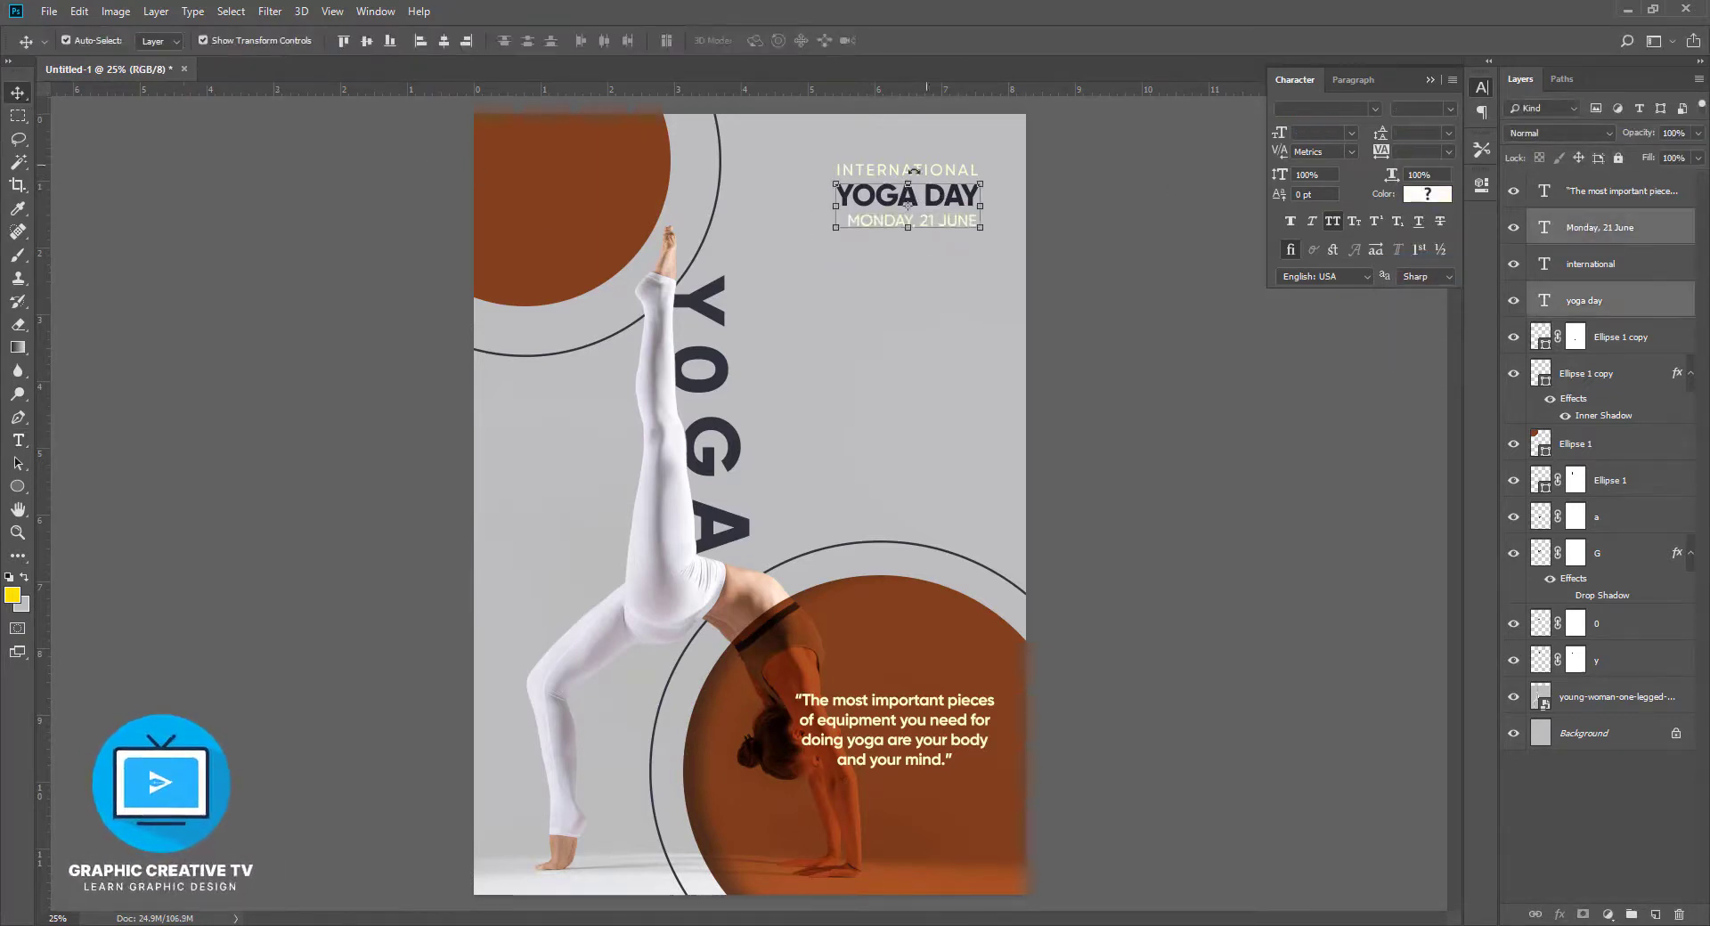
pyautogui.click(1068, 270)
pyautogui.click(870, 170)
pyautogui.keyDown('shift'); pyautogui.click(877, 196); pyautogui.keyUp('shift')
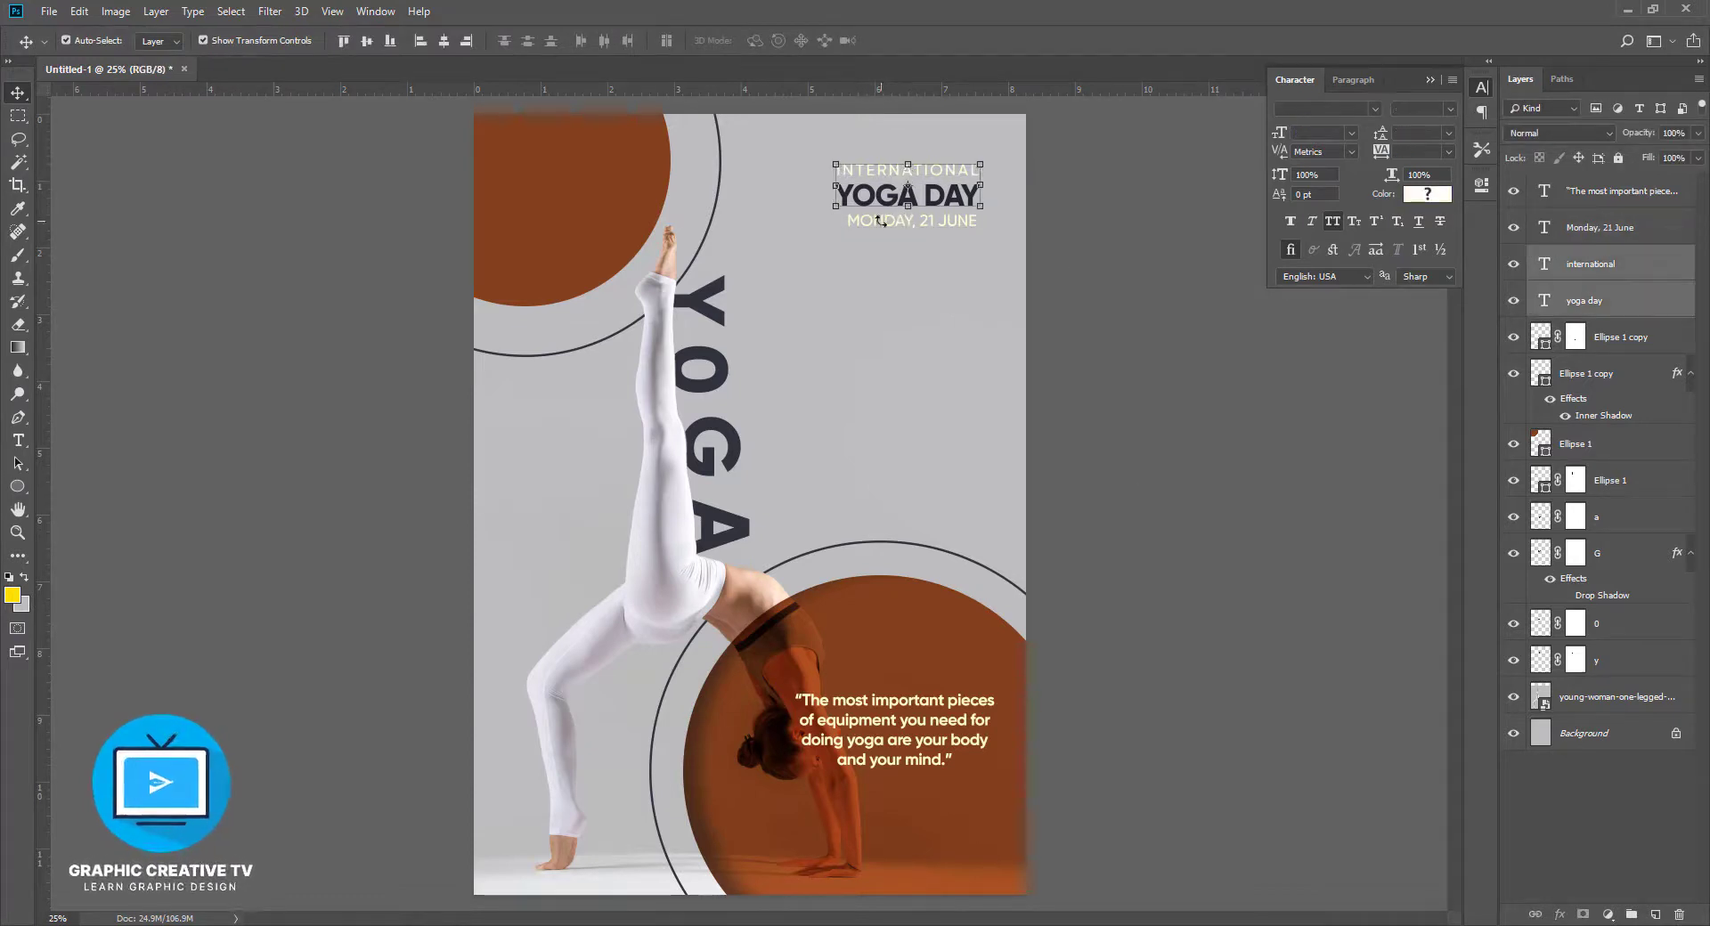
pyautogui.keyDown('shift'); pyautogui.click(882, 221); pyautogui.keyUp('shift')
pyautogui.moveTo(944, 198); pyautogui.dragTo(596, 182)
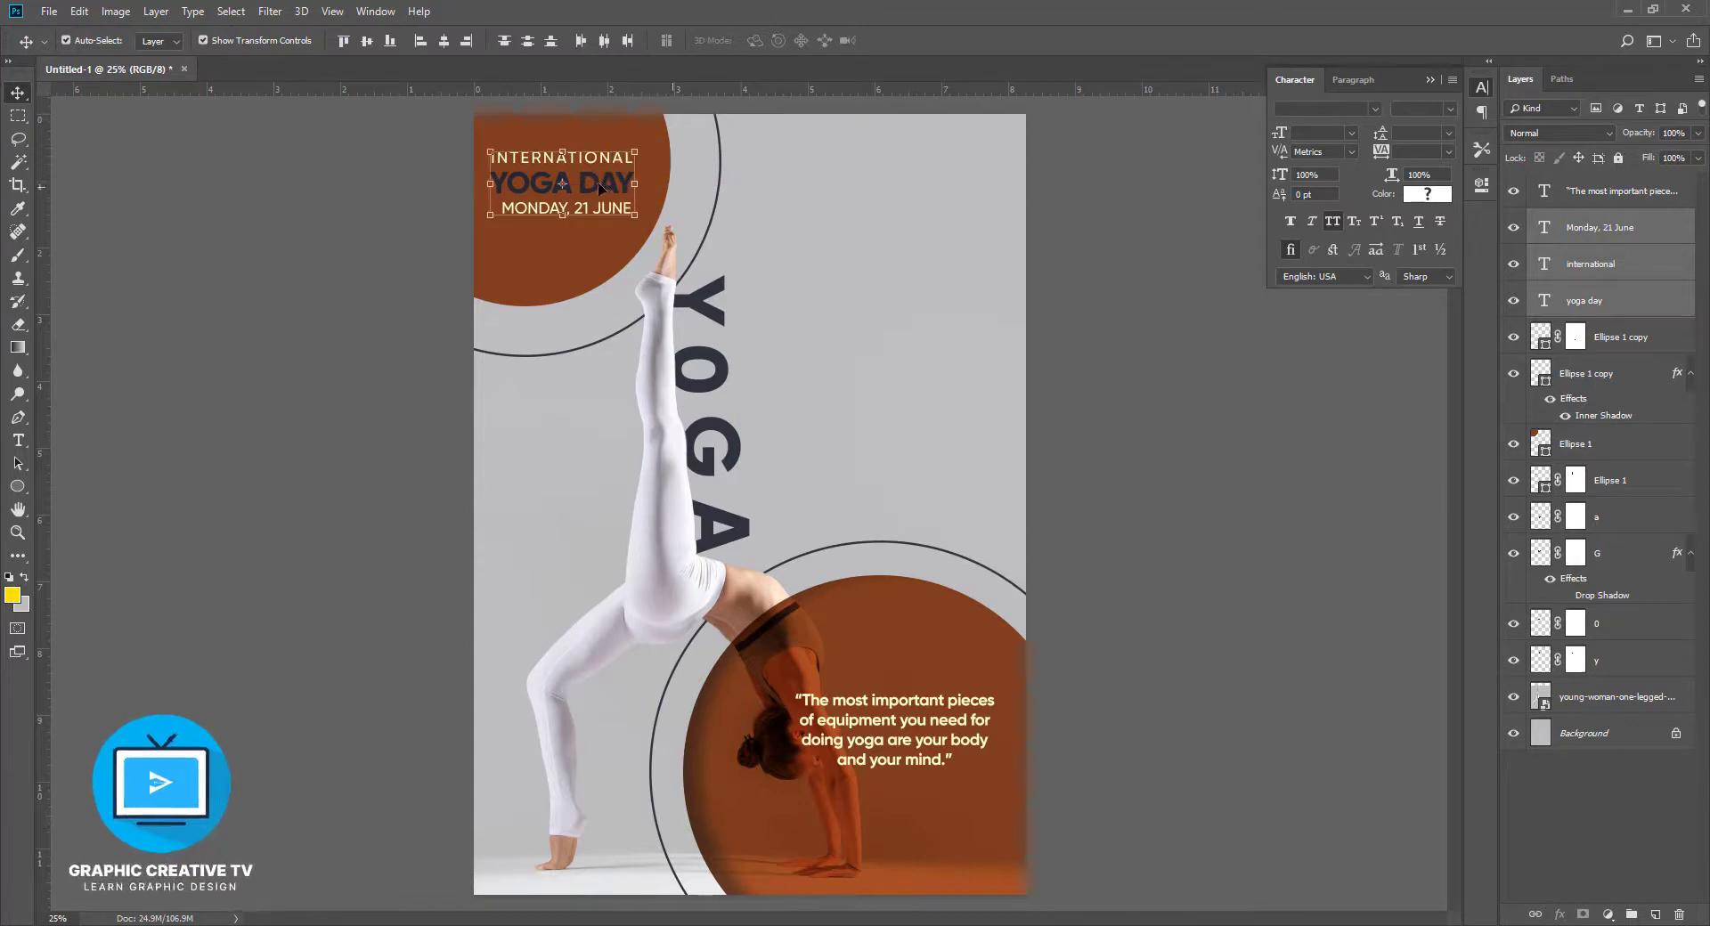
# Try near-white f7ffff on the YOGA DAY text, and undo both the recolouring and the title's move onto the circle
pyautogui.click(449, 503)
pyautogui.click(566, 184)
pyautogui.click(18, 441)
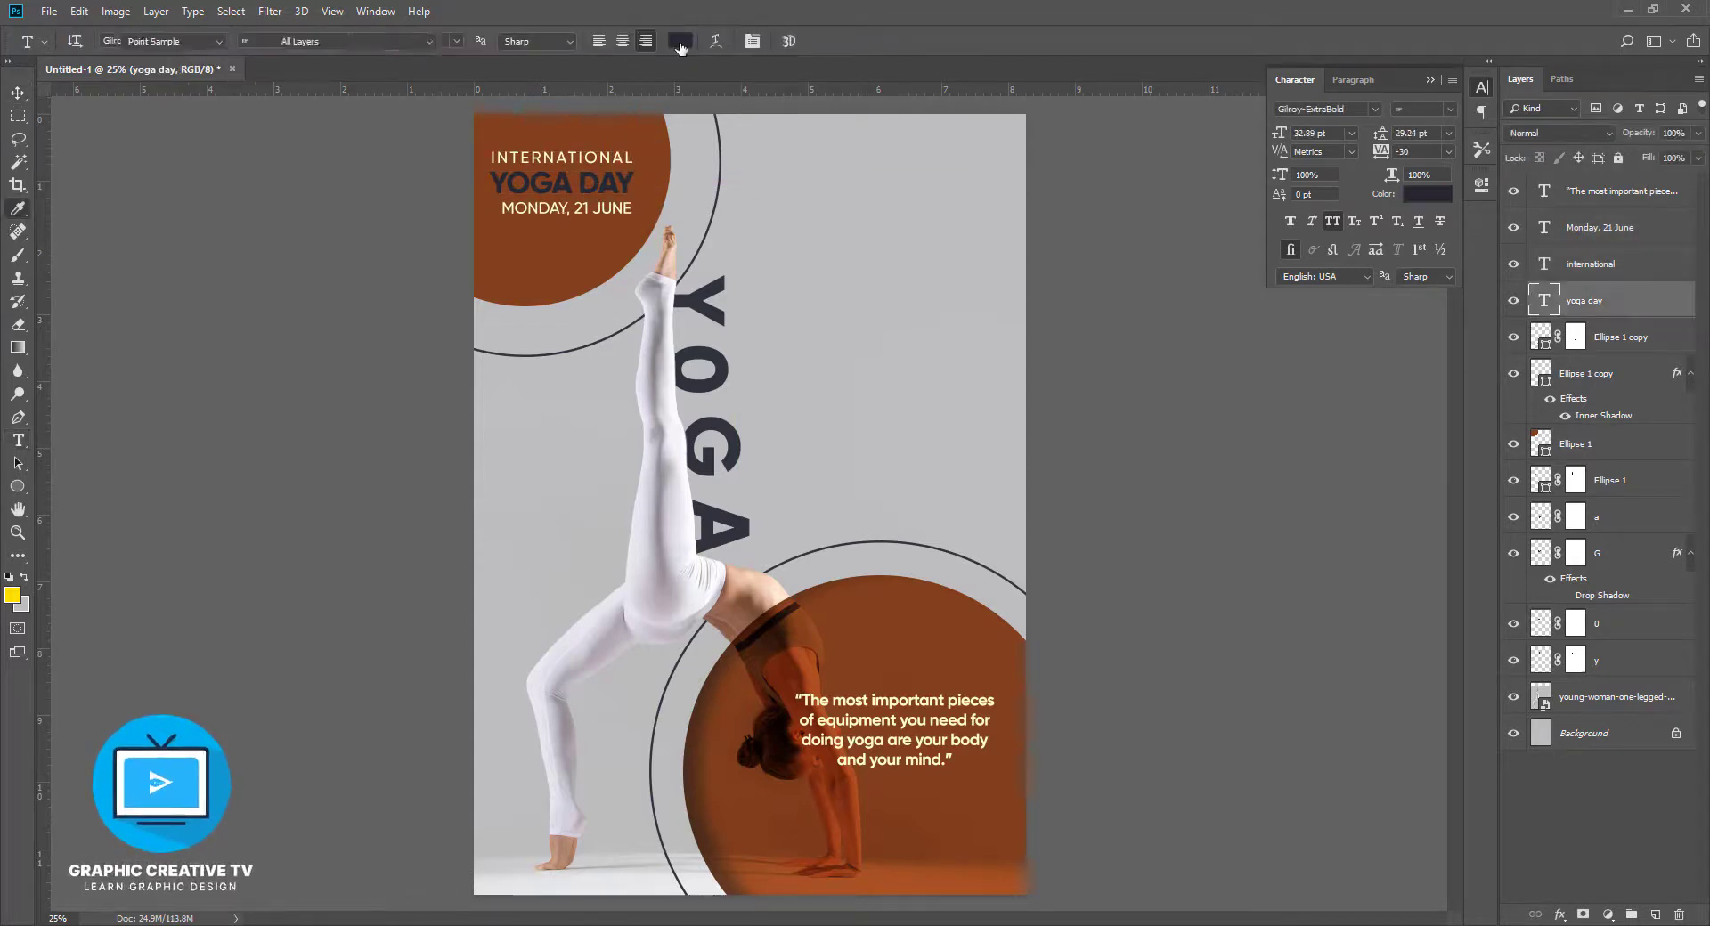
pyautogui.click(683, 42)
pyautogui.click(912, 333)
pyautogui.moveTo(1156, 464); pyautogui.dragTo(1194, 360)
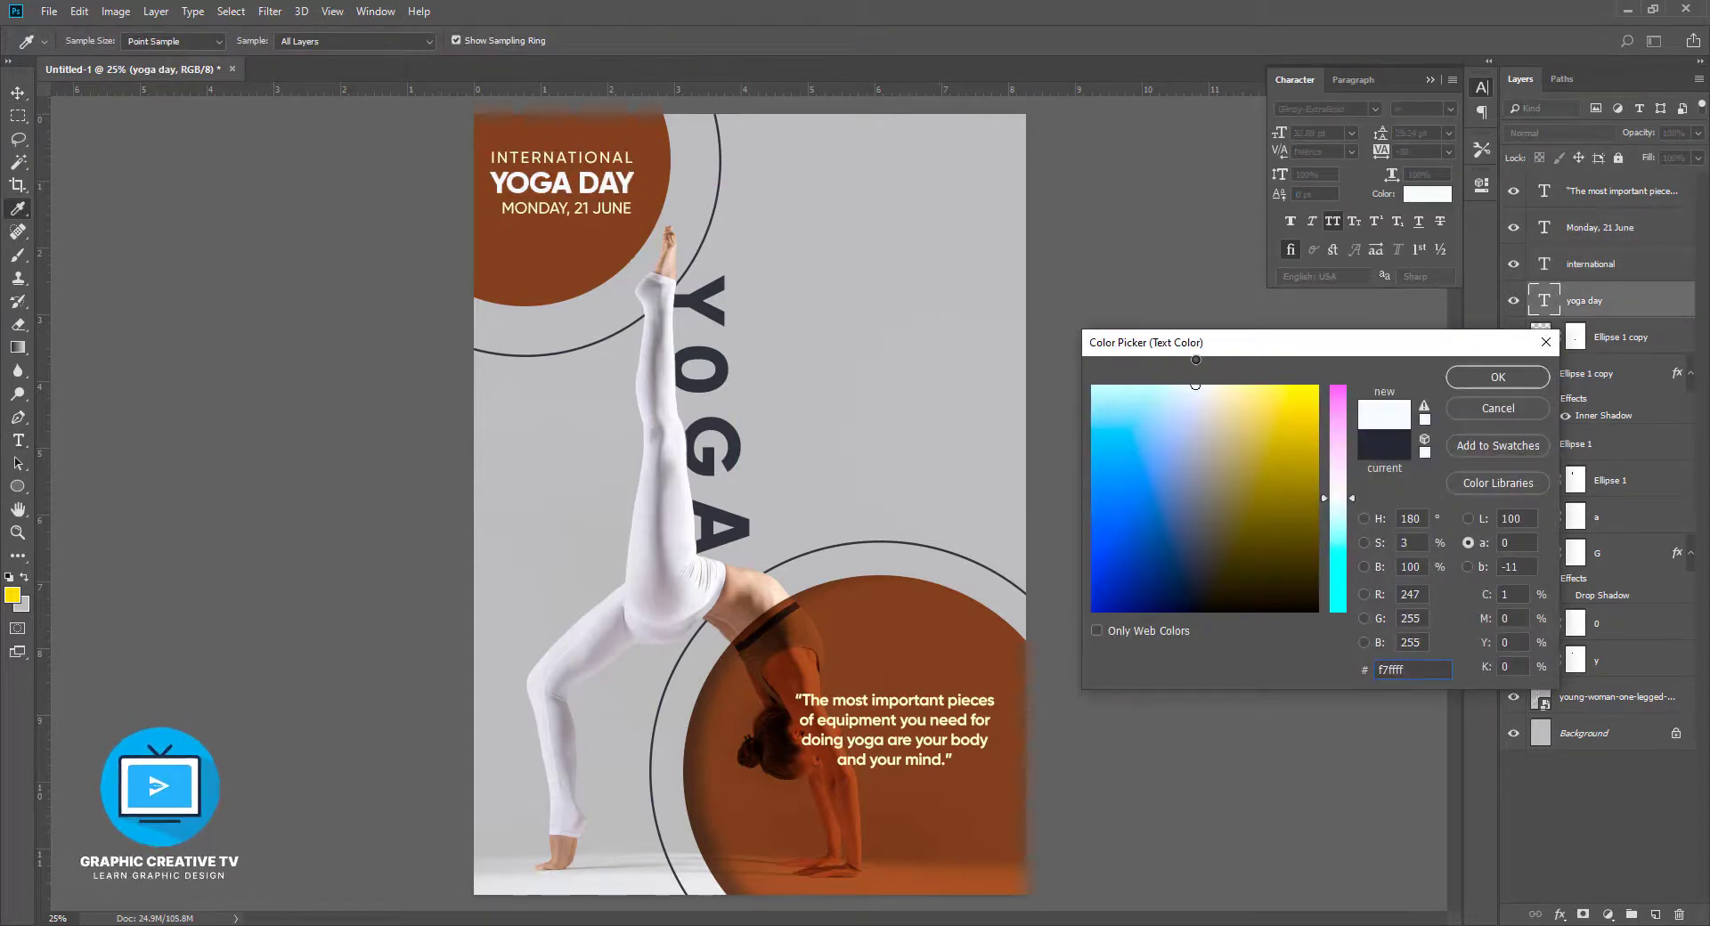
pyautogui.click(1497, 380)
pyautogui.hotkey('ctrl', 'alt', 'z')
pyautogui.hotkey('ctrl', 'alt', 'z')
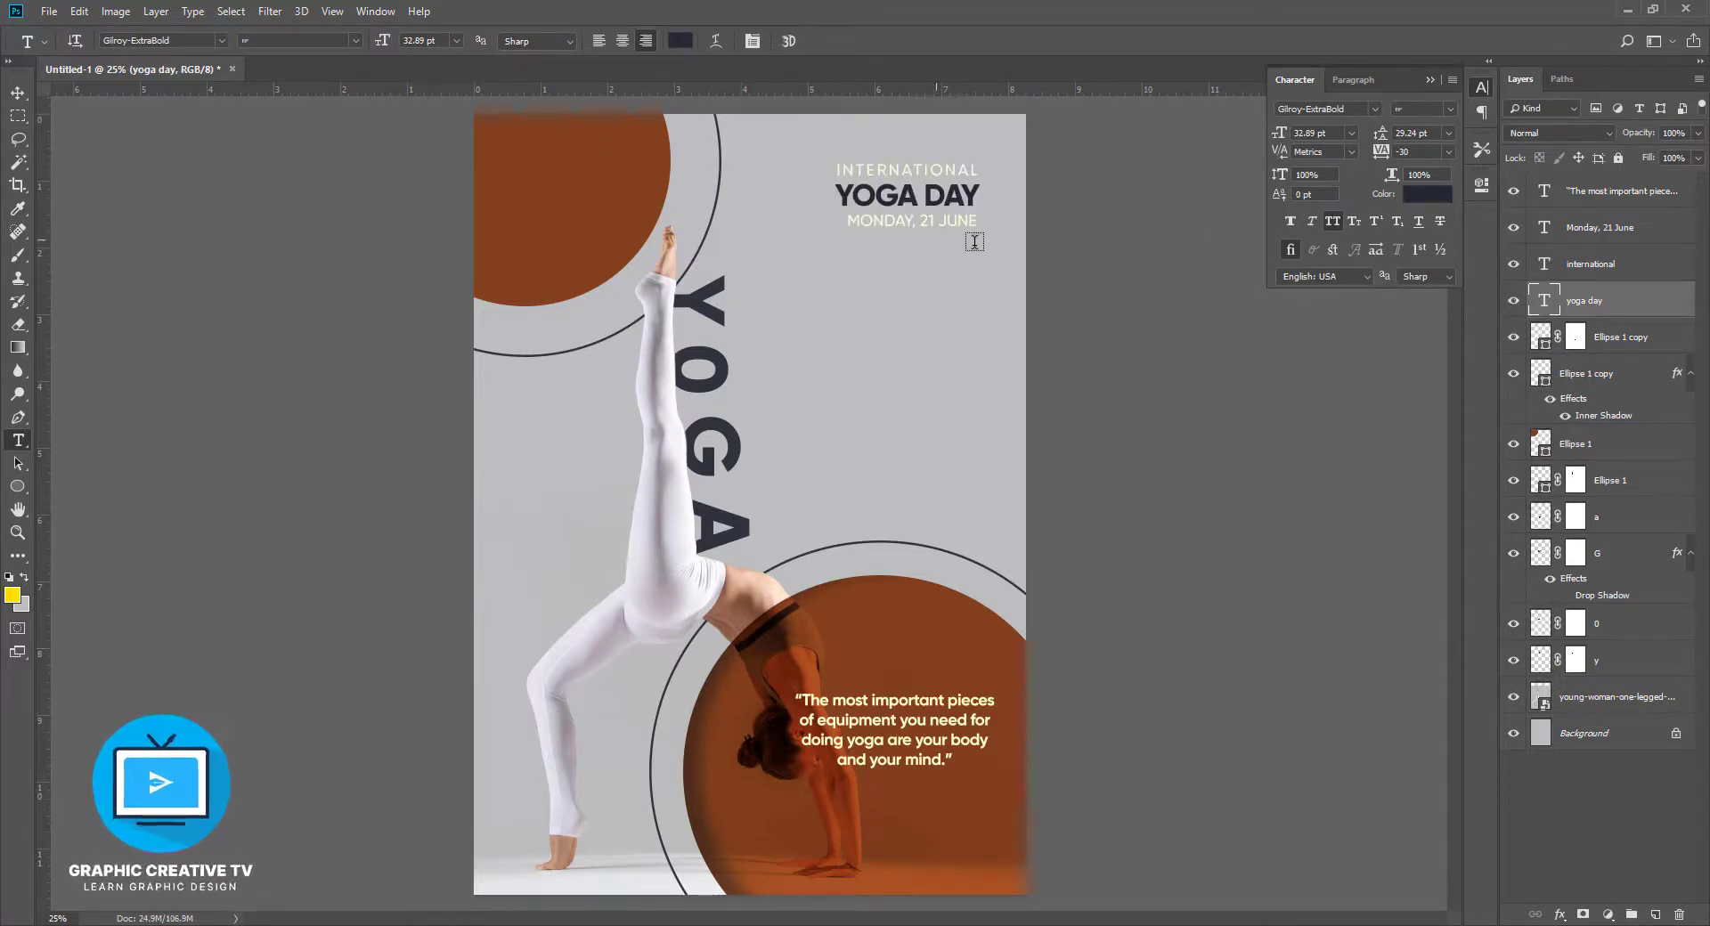
# Enlarge the date line proportionally toward the width of the YOGA DAY text above it
pyautogui.click(18, 92)
pyautogui.click(1074, 342)
pyautogui.hotkey('ctrl', '+')
pyautogui.moveTo(1064, 308); pyautogui.dragTo(977, 616)
pyautogui.click(815, 443)
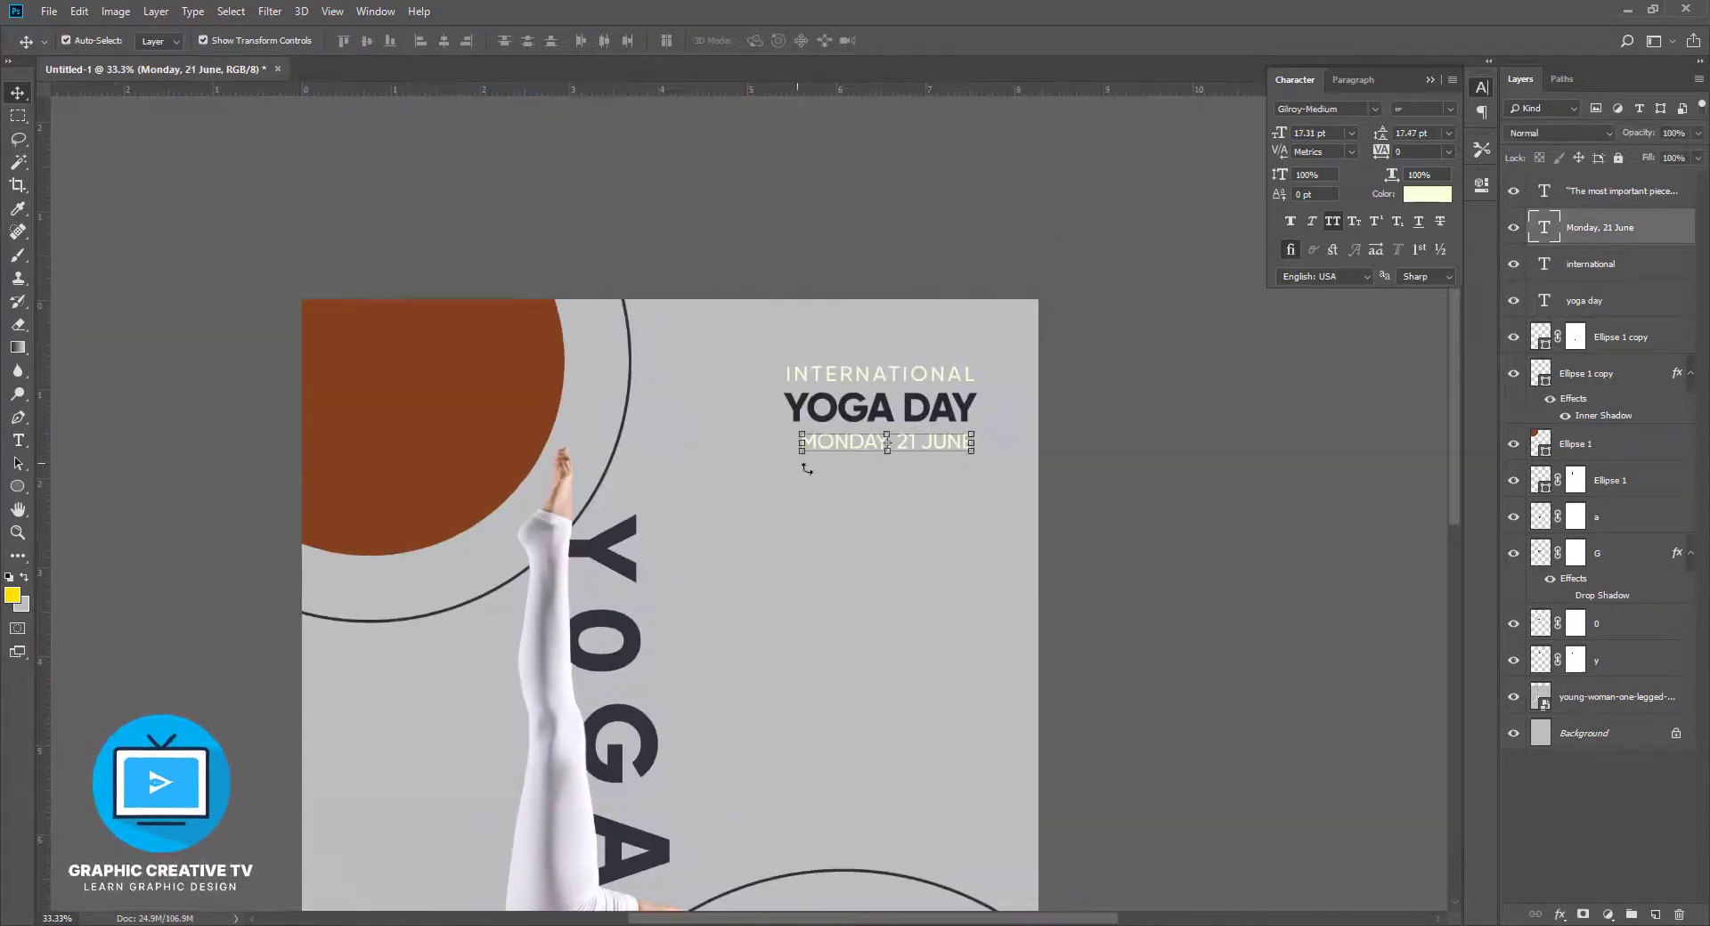
pyautogui.moveTo(801, 451); pyautogui.dragTo(784, 465)
pyautogui.press('Return')
# Place vertical guides at both edges of the YOGA DAY text and fit the date line between them
pyautogui.moveTo(42, 534); pyautogui.dragTo(785, 495)
pyautogui.click(882, 408)
pyautogui.moveTo(42, 507); pyautogui.dragTo(980, 462)
pyautogui.click(961, 443)
pyautogui.press('Return')
pyautogui.click(1214, 435)
# Shrink the INTERNATIONAL line about its centre above YOGA DAY, and remove both vertical guides
pyautogui.click(964, 375)
pyautogui.moveTo(976, 363); pyautogui.dragTo(965, 364)
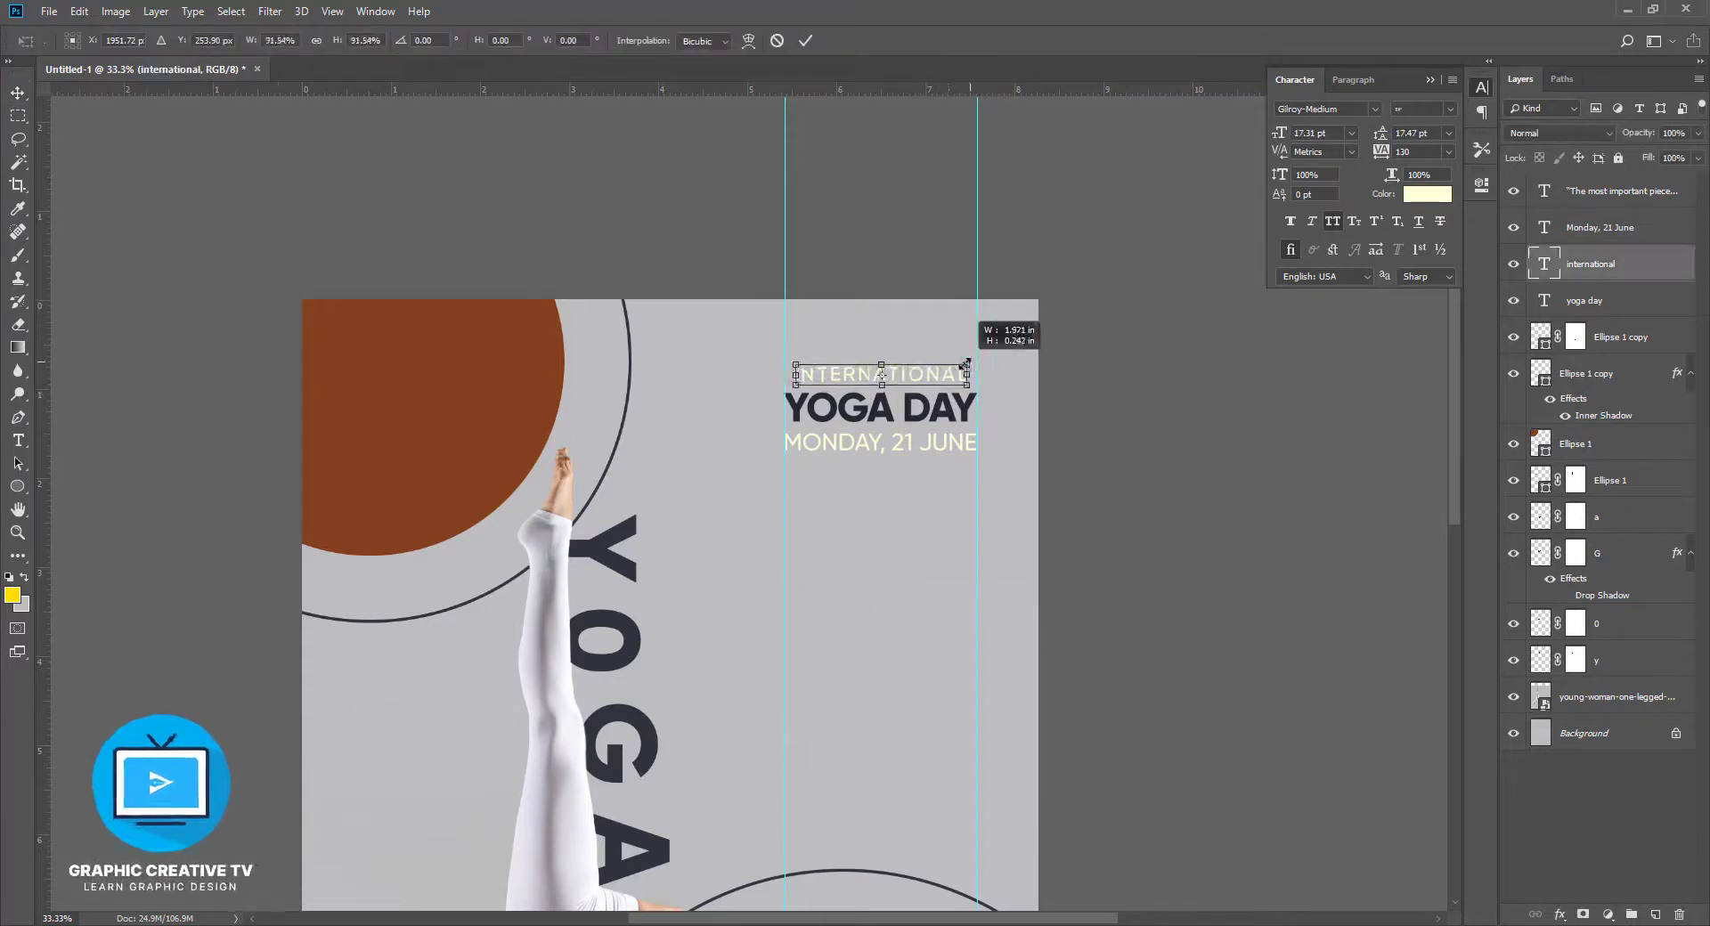
pyautogui.press('Return')
pyautogui.click(1061, 450)
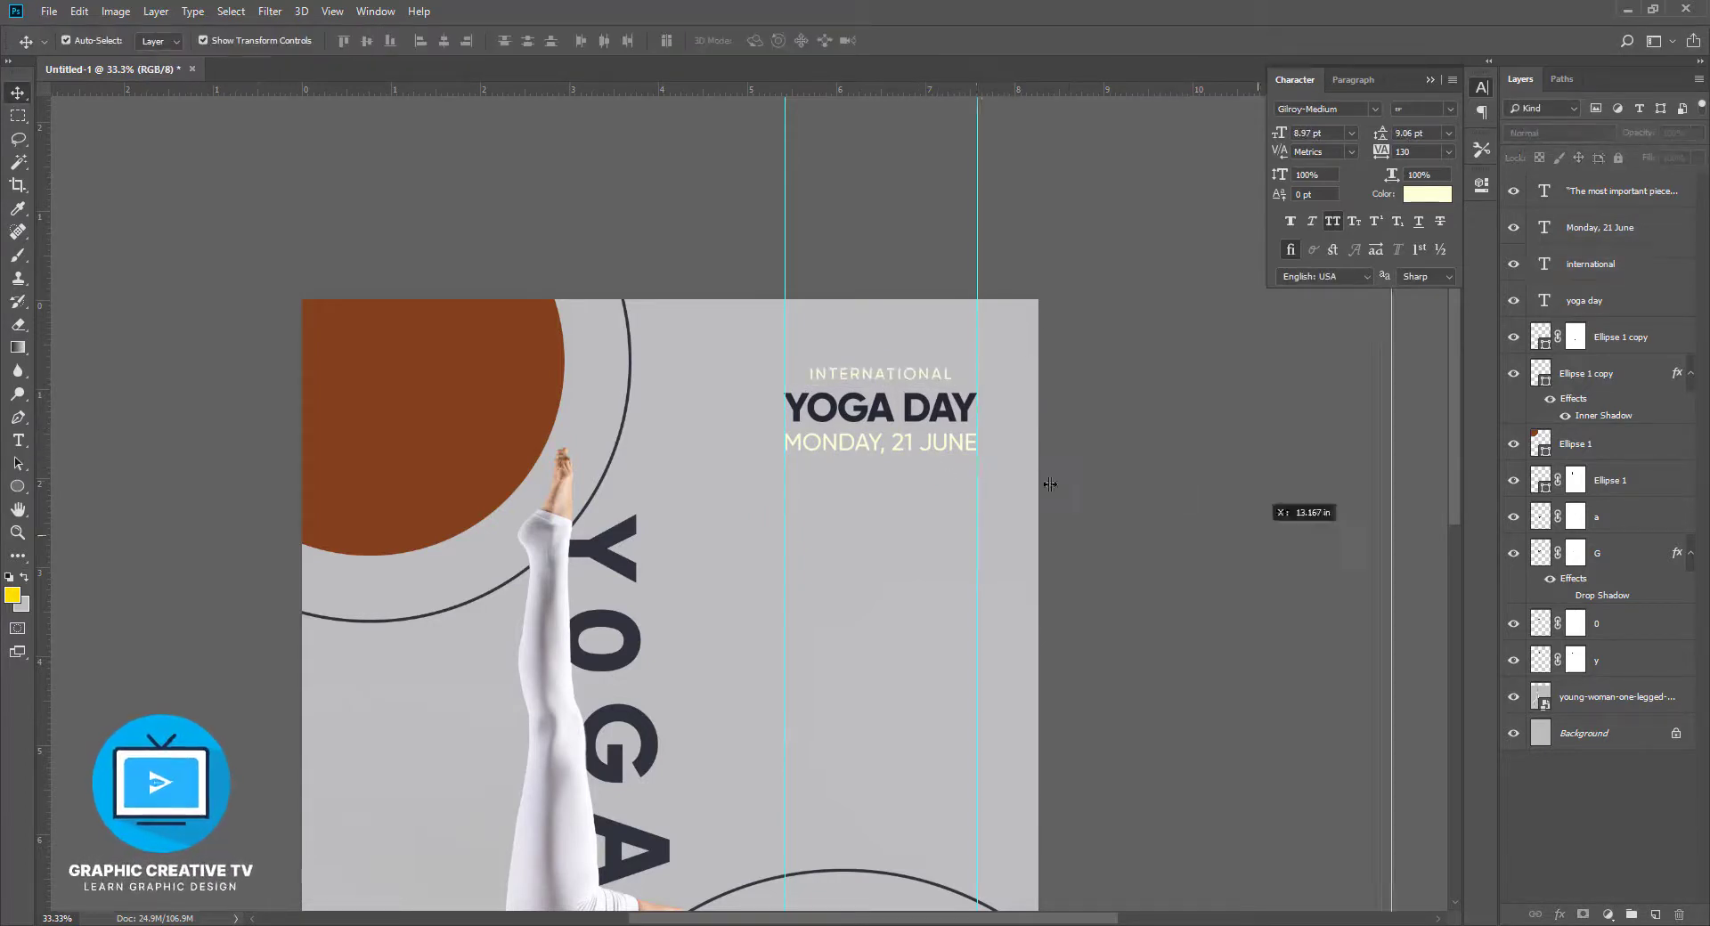
pyautogui.moveTo(978, 488); pyautogui.dragTo(1391, 517)
pyautogui.moveTo(786, 534); pyautogui.dragTo(1291, 499)
# Try a large cream quotation mark on the upper-left circle, and delete it
pyautogui.scroll(-6, 1099, 420)
pyautogui.click(18, 441)
pyautogui.click(380, 229)
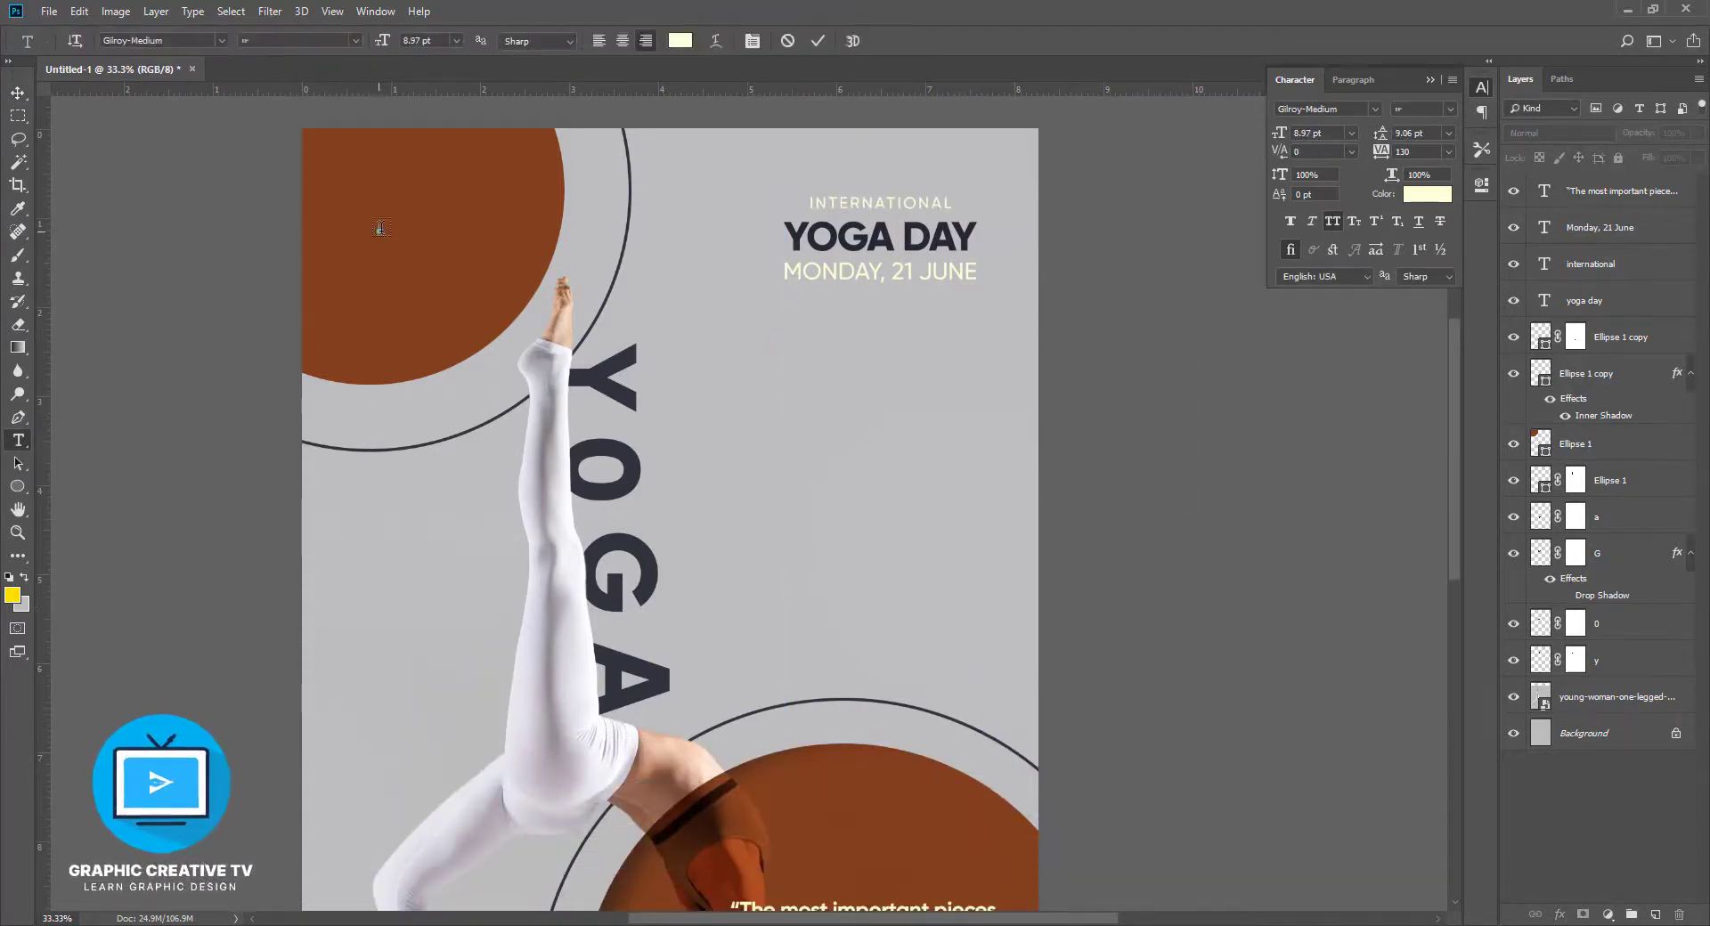
pyautogui.write('"')
pyautogui.click(18, 93)
pyautogui.moveTo(381, 234); pyautogui.dragTo(479, 436)
pyautogui.moveTo(427, 295); pyautogui.dragTo(397, 228)
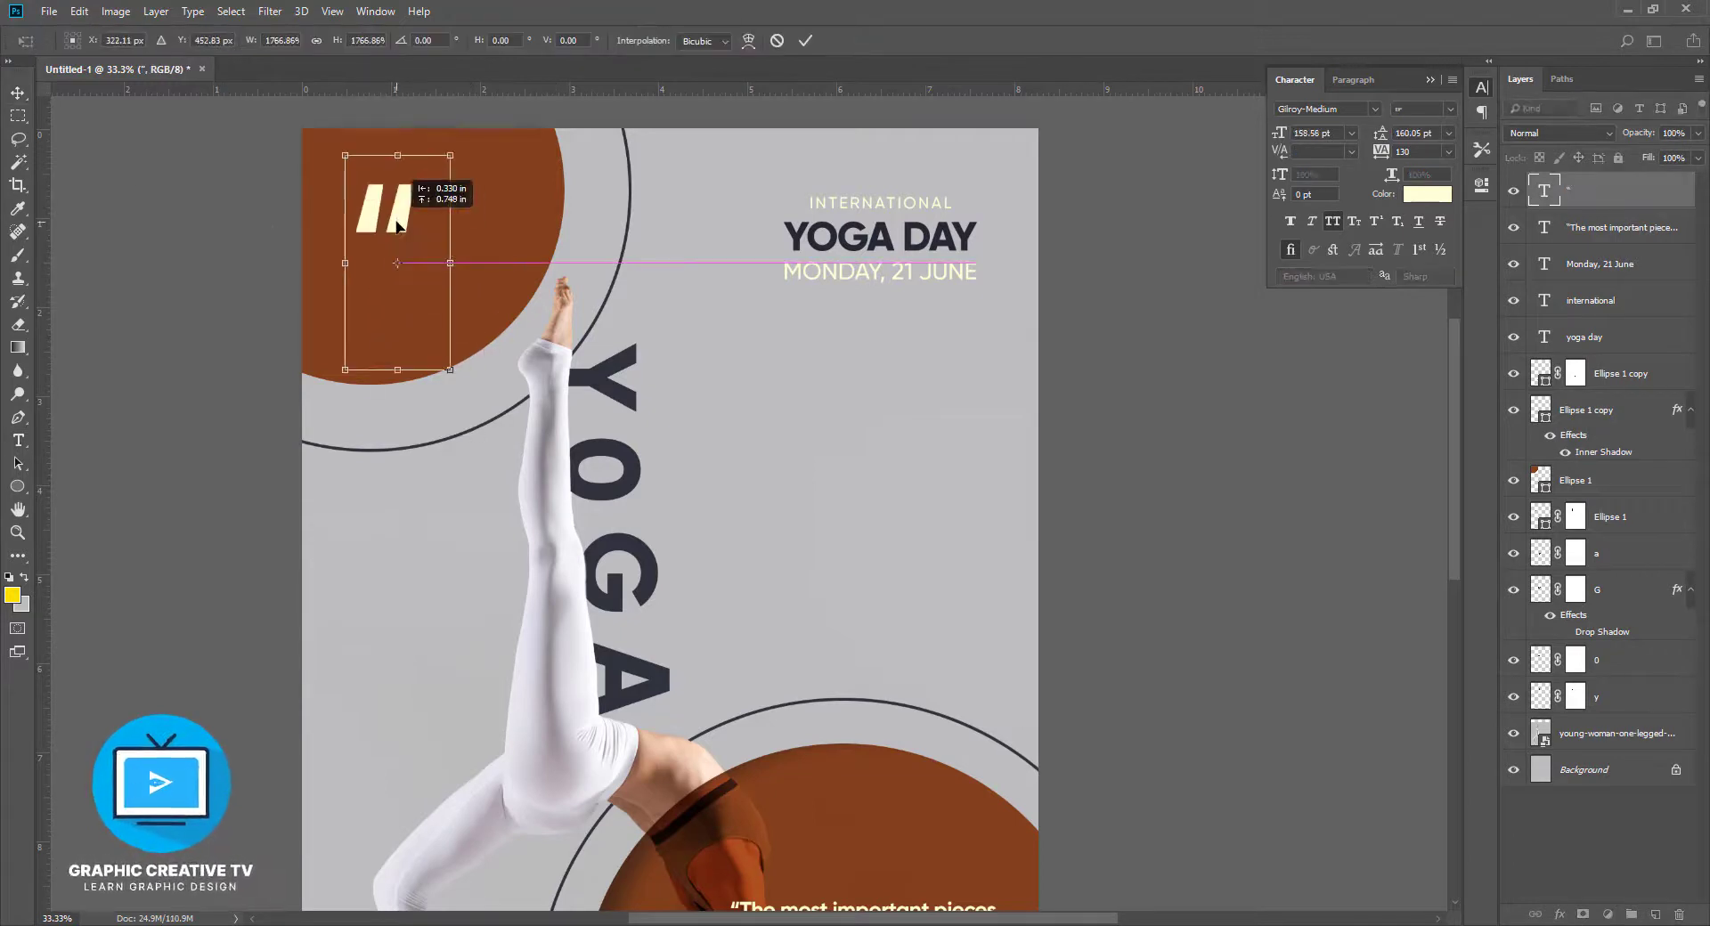
pyautogui.press('Return')
pyautogui.press('Delete')
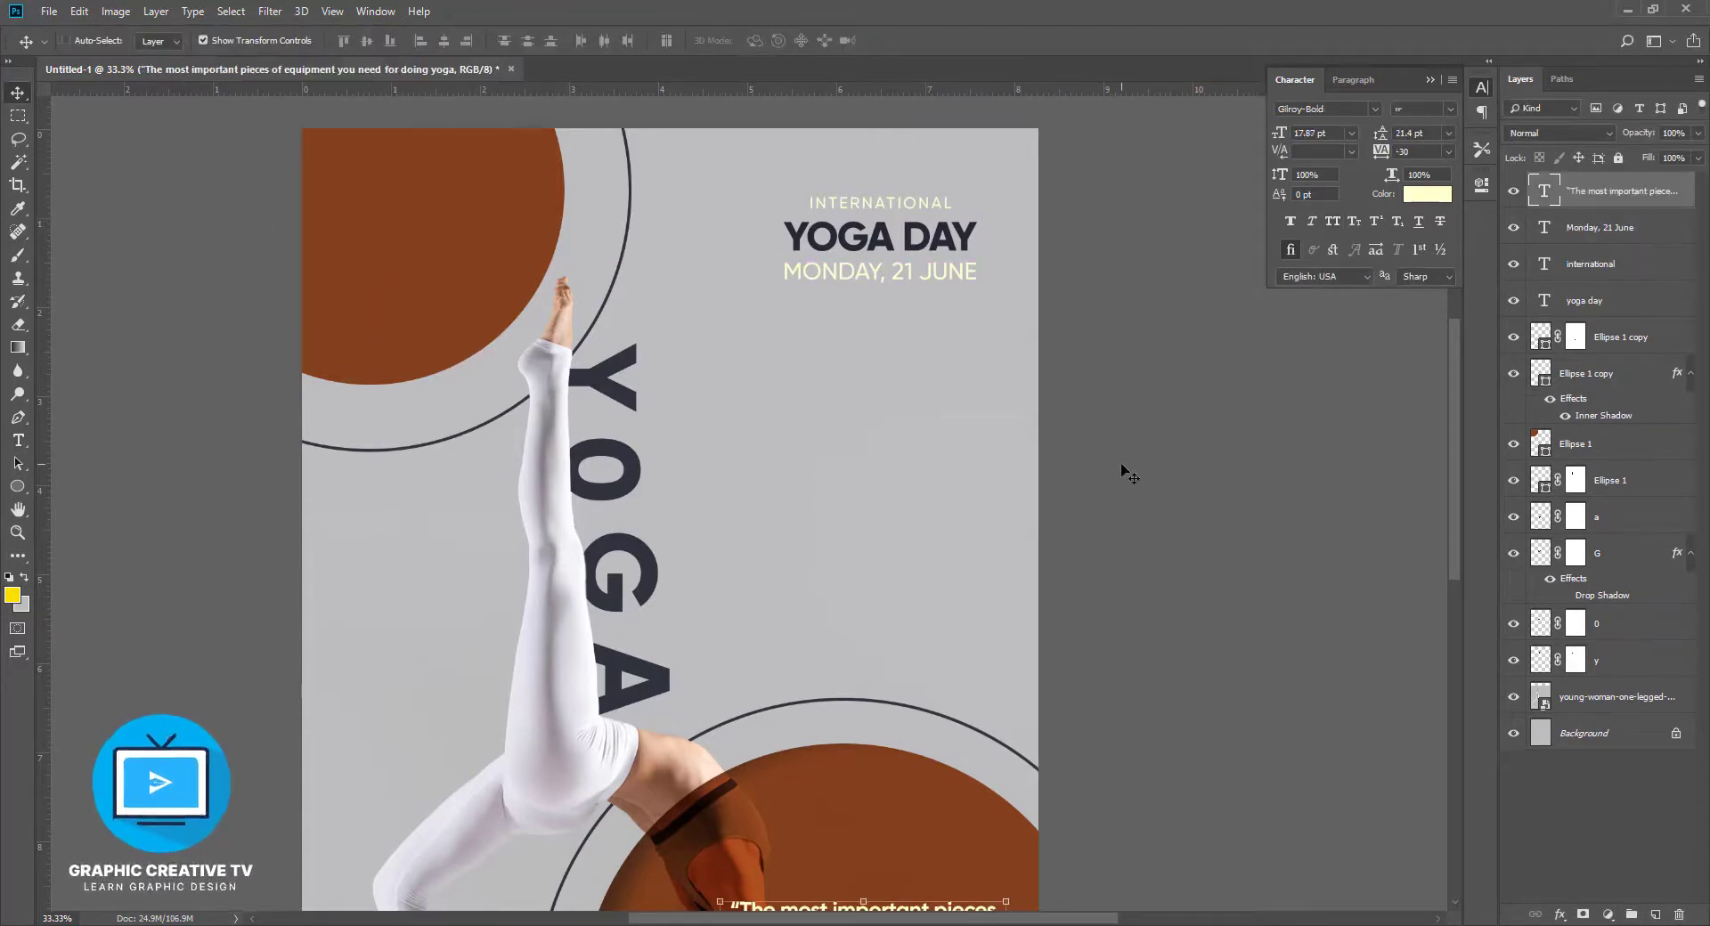
# Copy the lower-right circle's inner shadow onto the upper-left circle
pyautogui.hotkey('ctrl', '-')
pyautogui.hotkey('ctrl', '-')
pyautogui.keyDown('ctrl'); pyautogui.click(639, 307); pyautogui.keyUp('ctrl')
pyautogui.moveTo(1598, 422); pyautogui.dragTo(1608, 445)
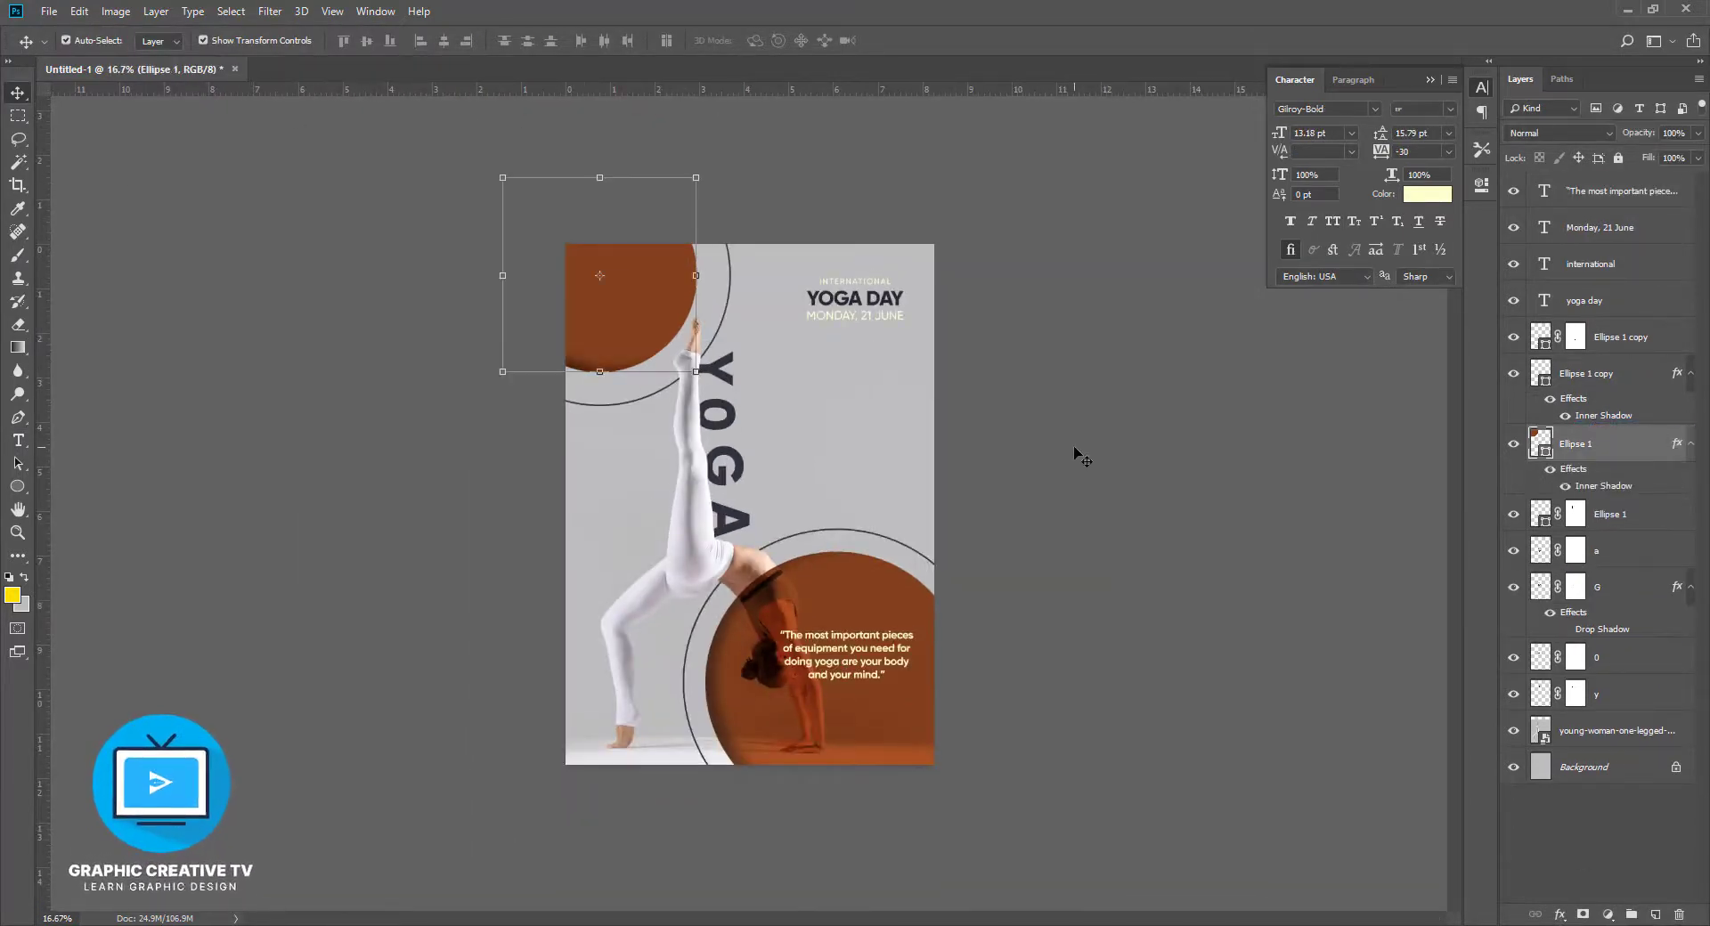
pyautogui.click(1076, 453)
# Adjust the upper-left circle's inner shadow to a -46° angle and 65 px distance, and lower its opacity
pyautogui.click(1594, 445)
pyautogui.doubleClick(1597, 486)
pyautogui.moveTo(623, 335); pyautogui.dragTo(598, 383)
pyautogui.click(1124, 206)
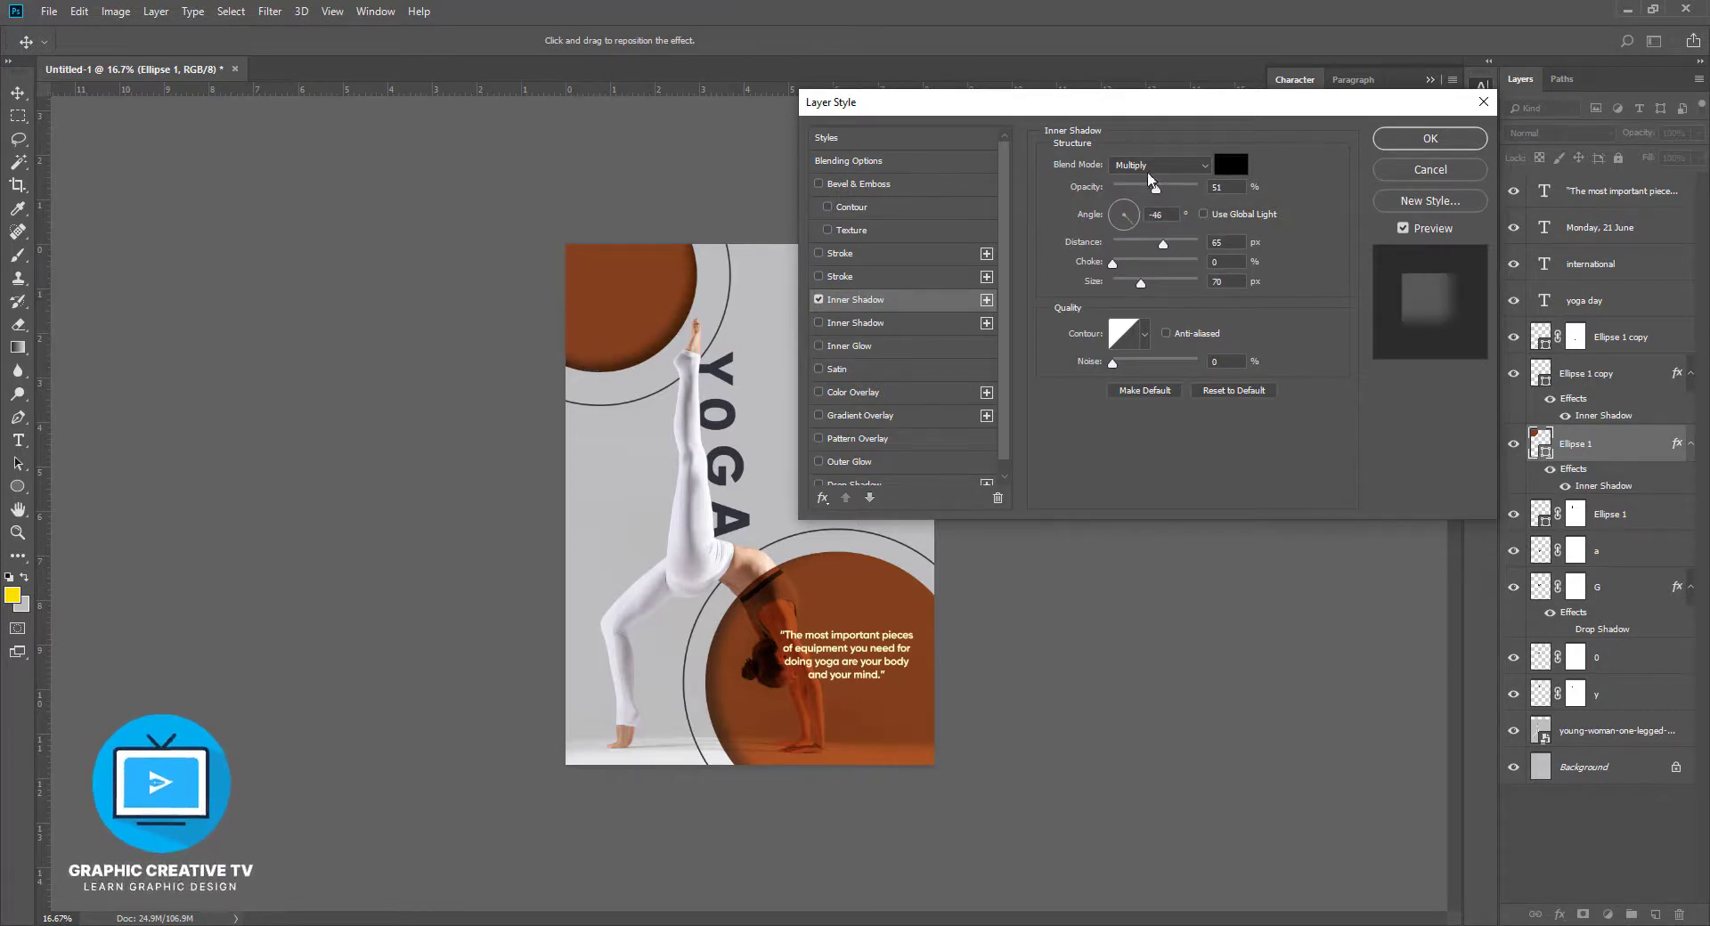
pyautogui.moveTo(1156, 187); pyautogui.dragTo(1141, 191)
pyautogui.click(1414, 142)
pyautogui.click(1014, 467)
# Recolour the date line and the INTERNATIONAL line to the dark navy 252832 sampled from YOGA DAY
pyautogui.hotkey('ctrl', '+')
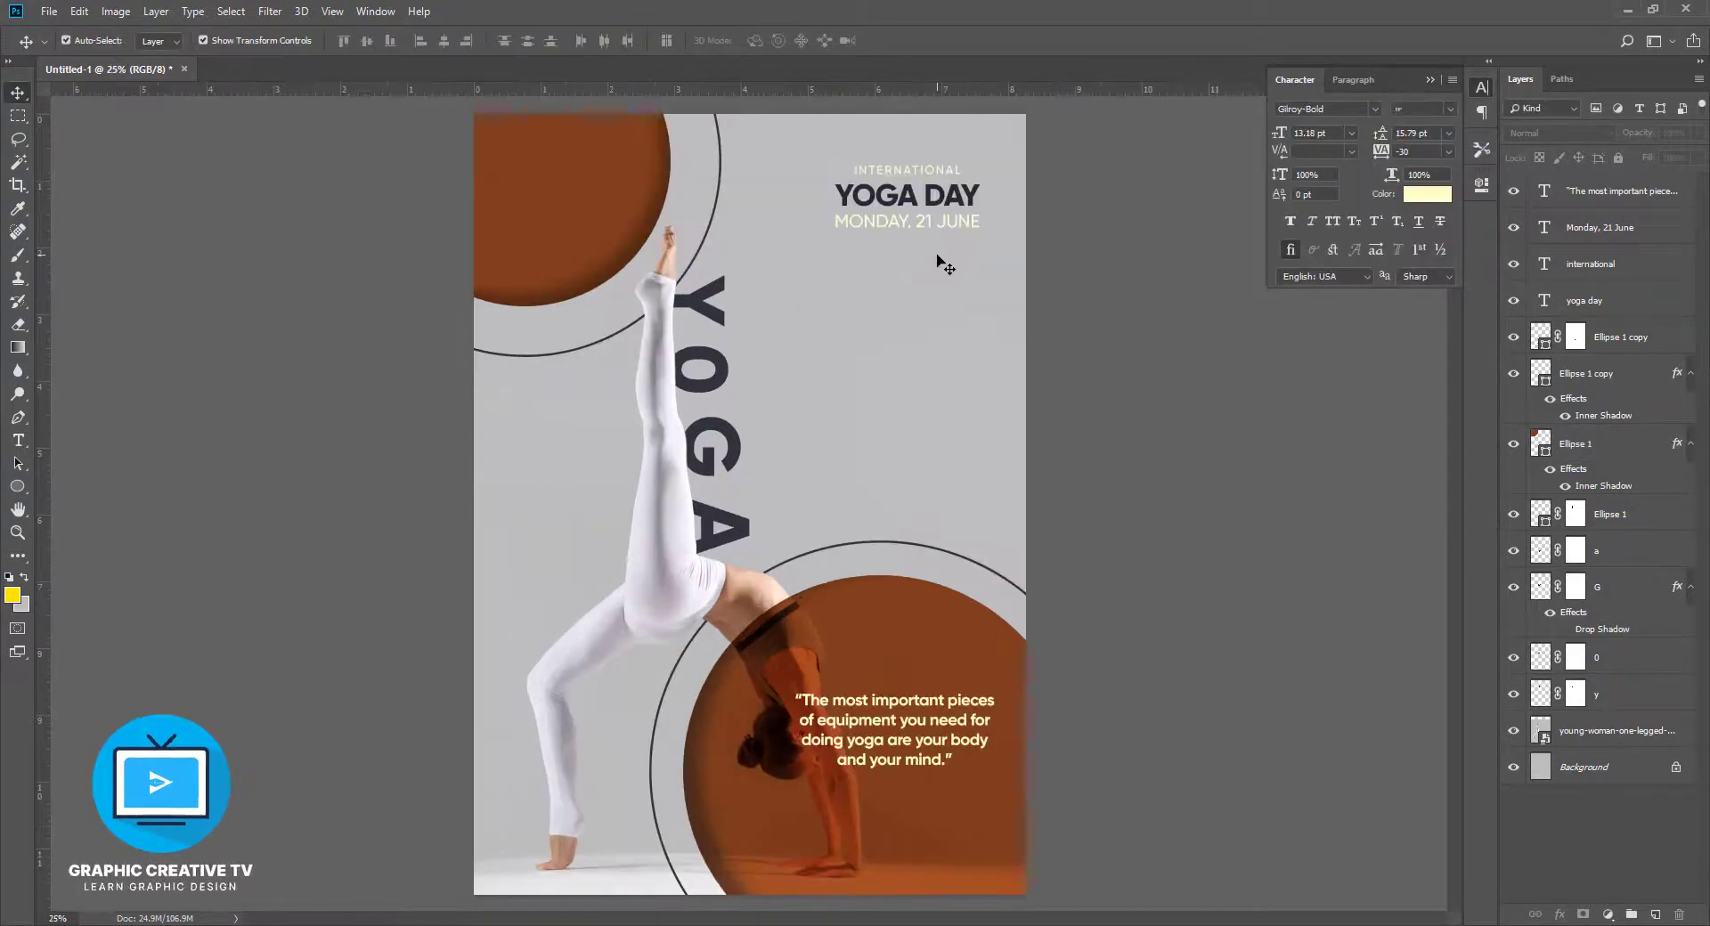
pyautogui.click(930, 221)
pyautogui.click(1432, 193)
pyautogui.click(941, 190)
pyautogui.click(1453, 377)
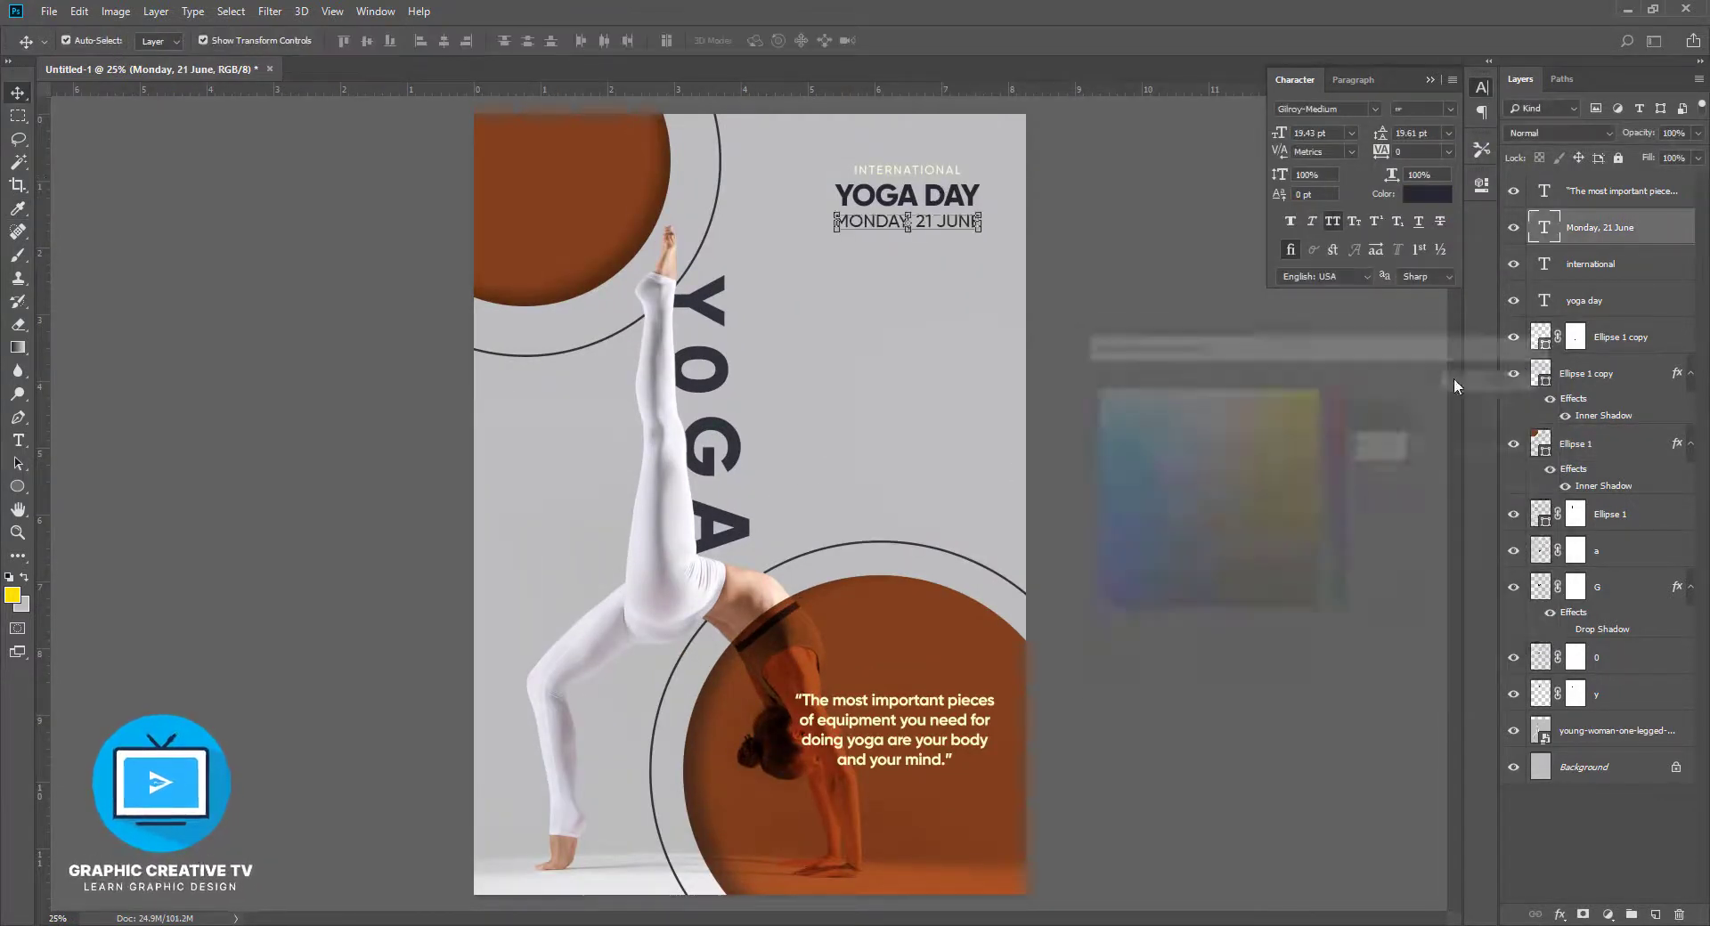
pyautogui.keyDown('ctrl'); pyautogui.click(908, 171); pyautogui.keyUp('ctrl')
pyautogui.click(920, 168)
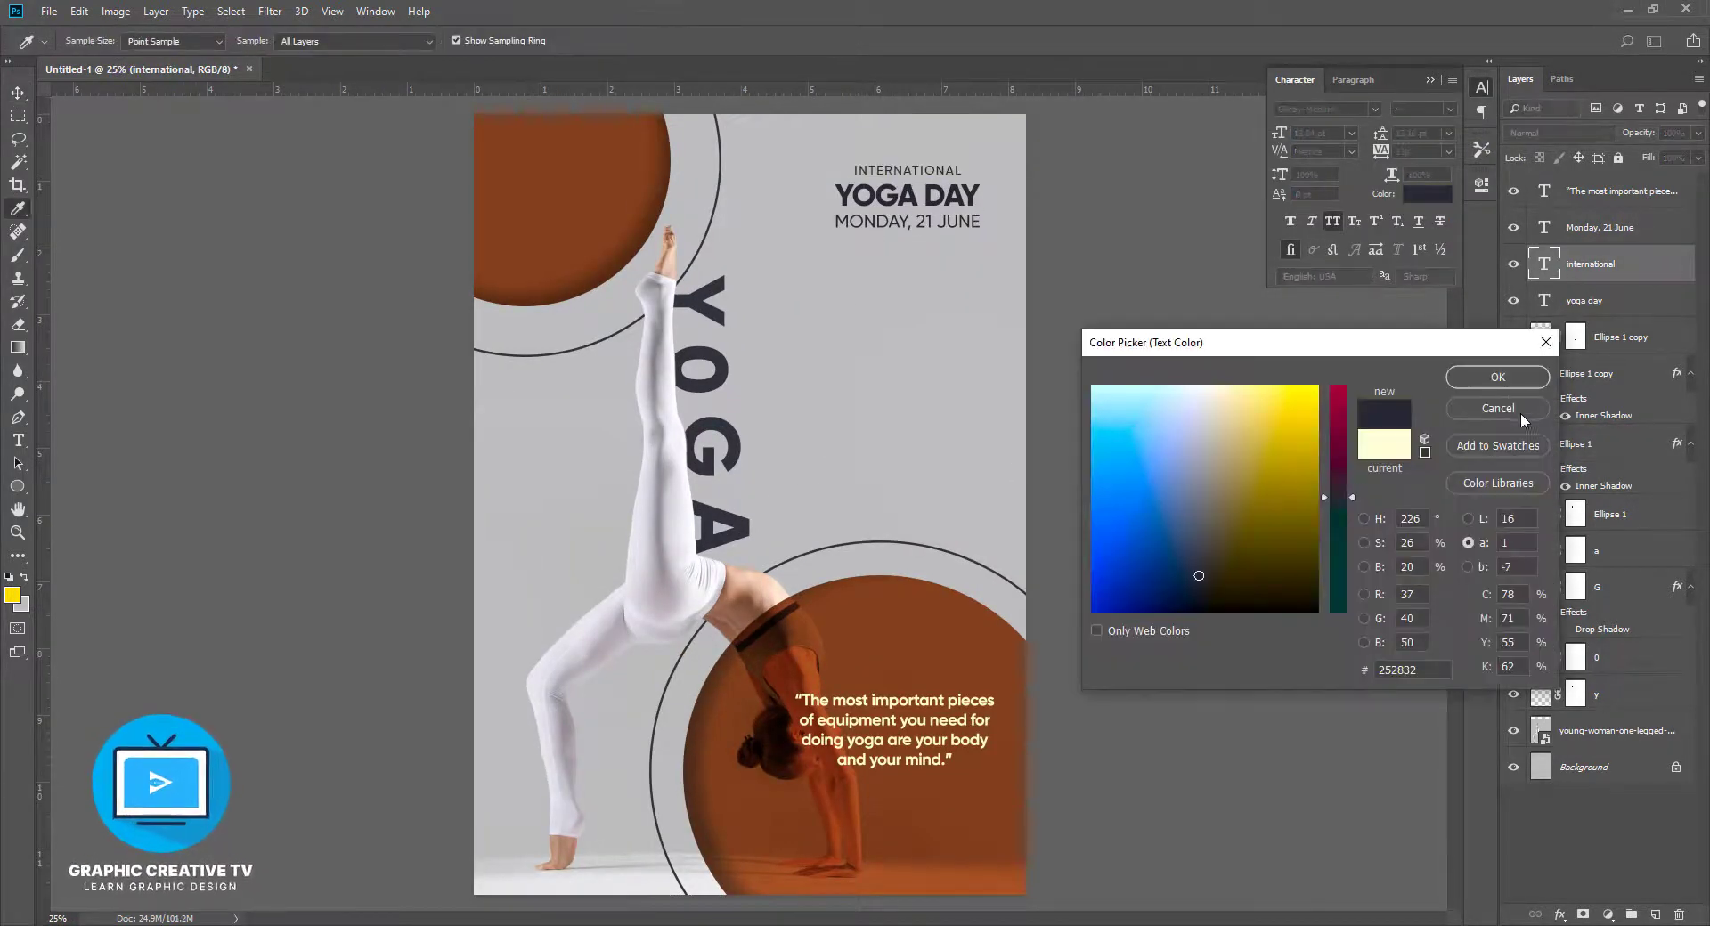
pyautogui.click(1493, 378)
pyautogui.click(1109, 259)
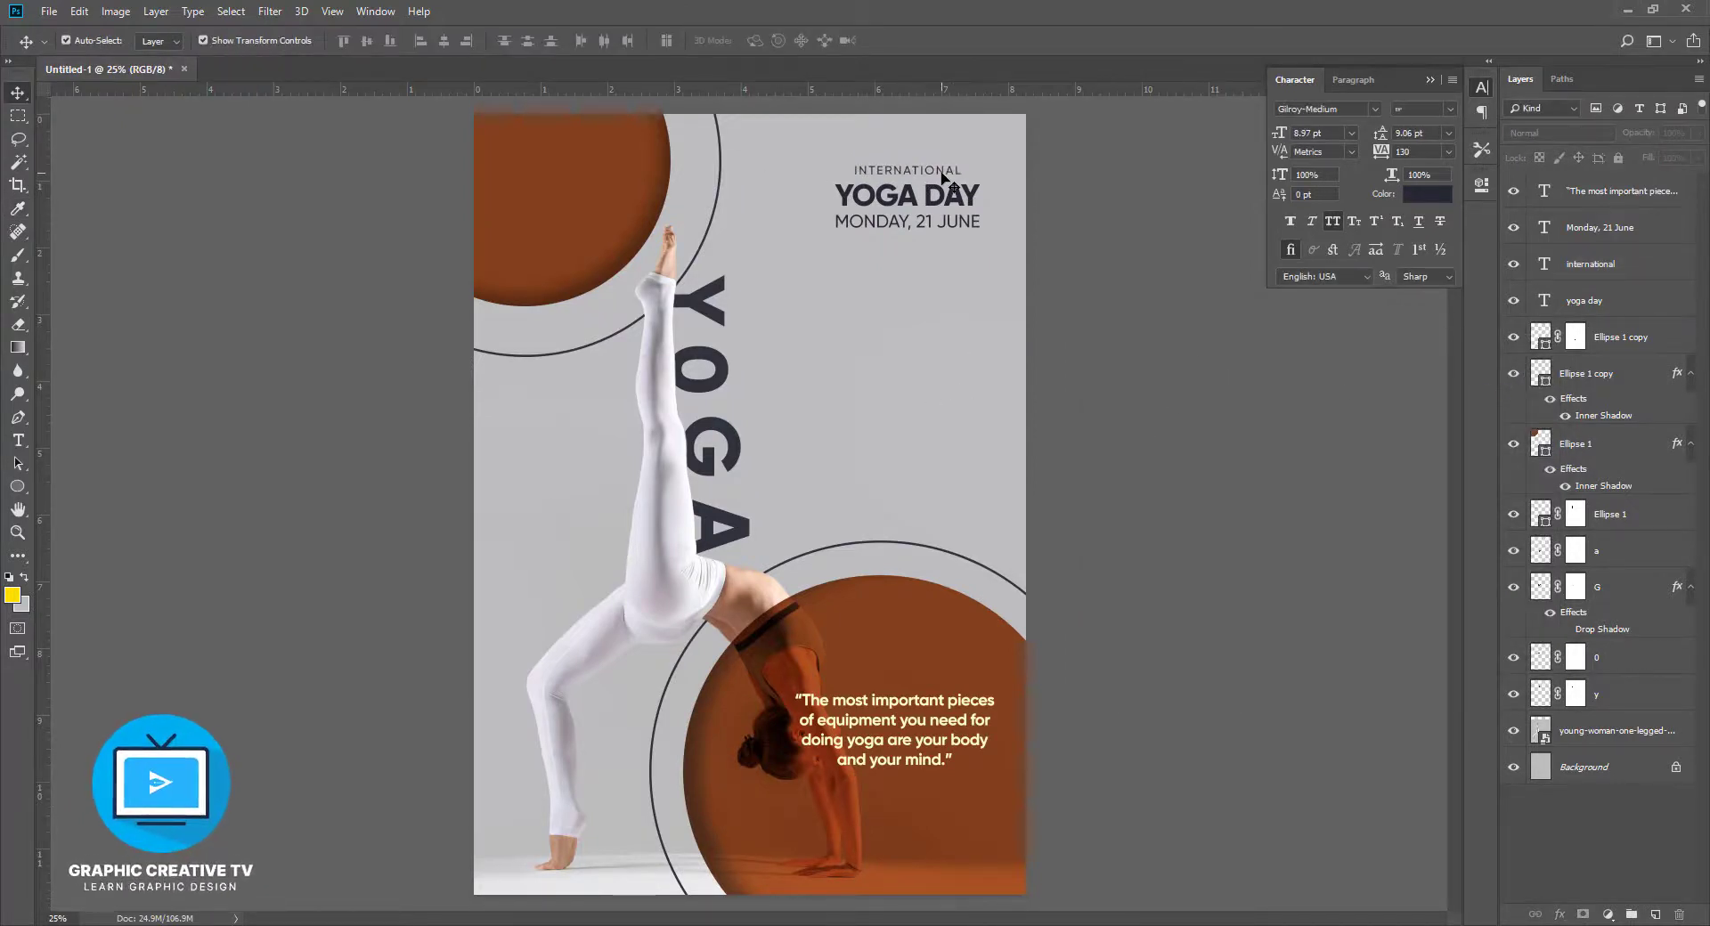
pyautogui.click(888, 866)
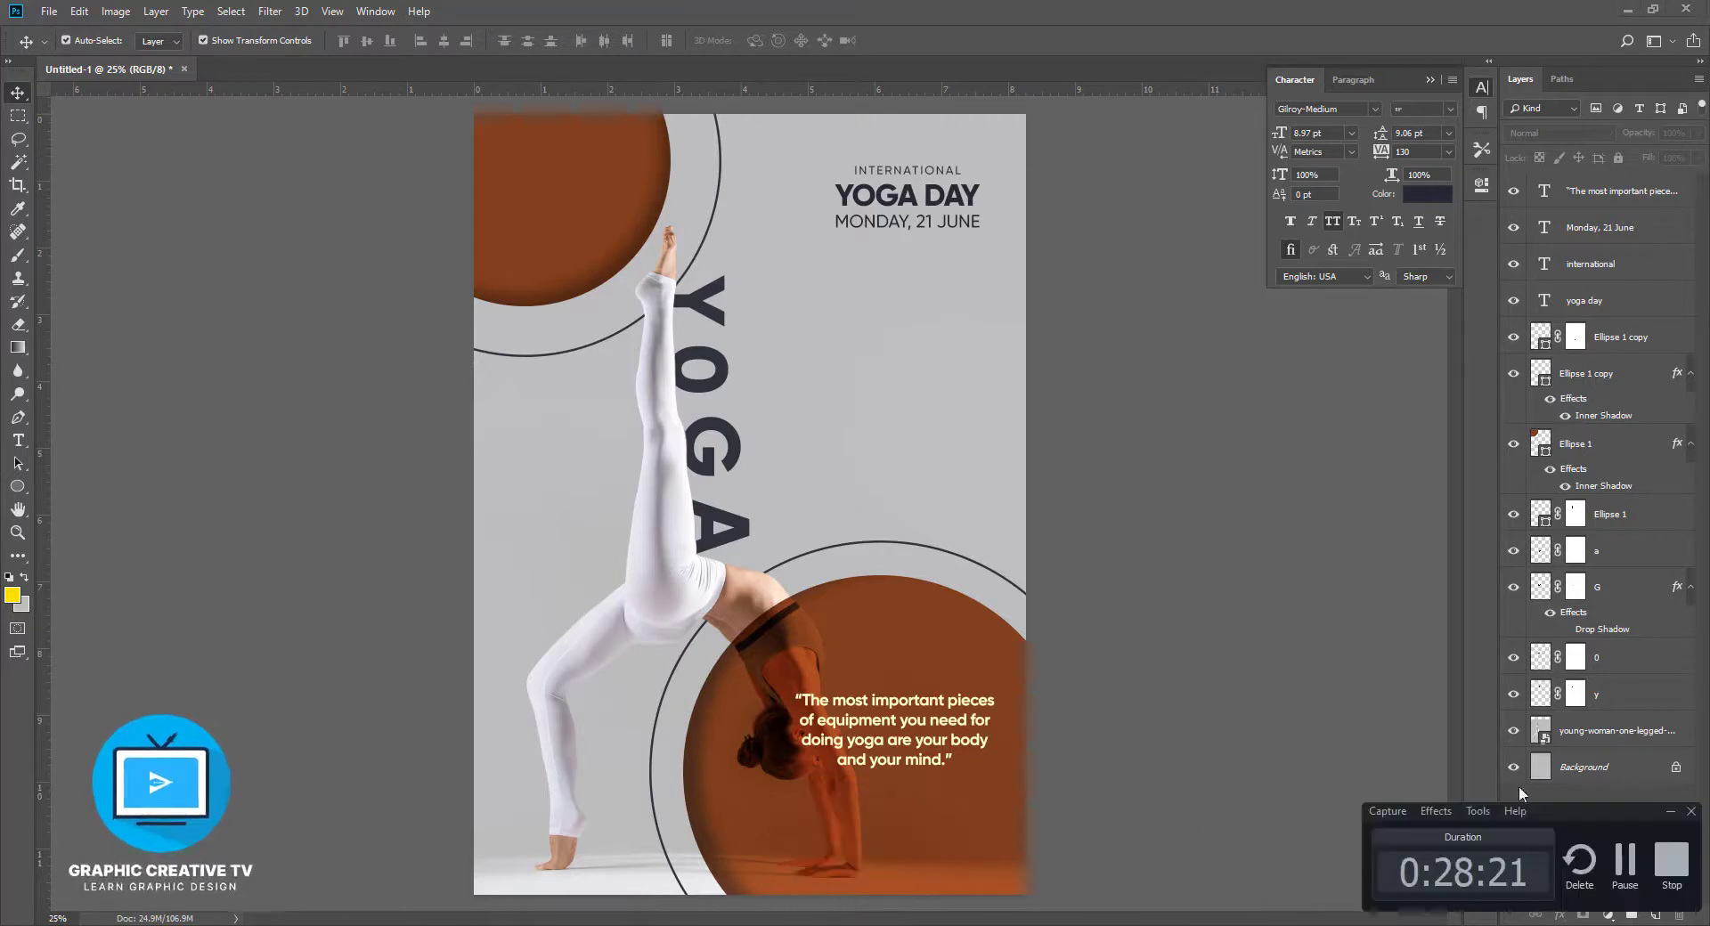
pyautogui.click(1622, 860)
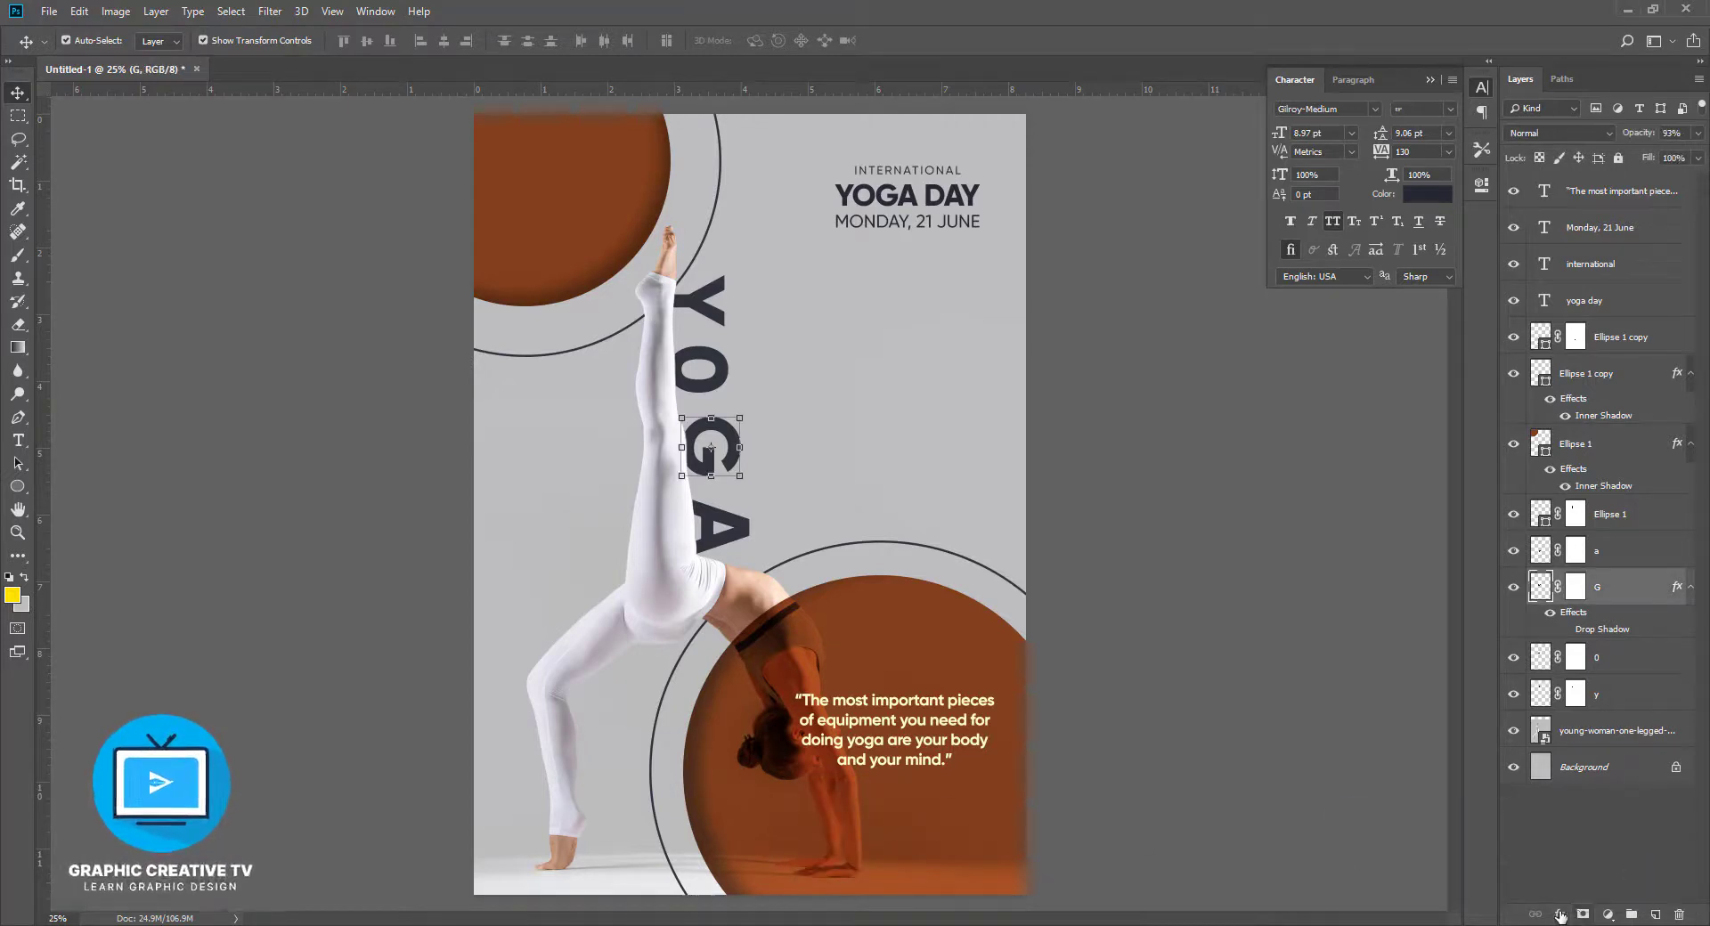
# Add a Multiply inner shadow to the vertical letter G, with a new angle and a larger distance
pyautogui.click(1560, 915)
pyautogui.click(1594, 813)
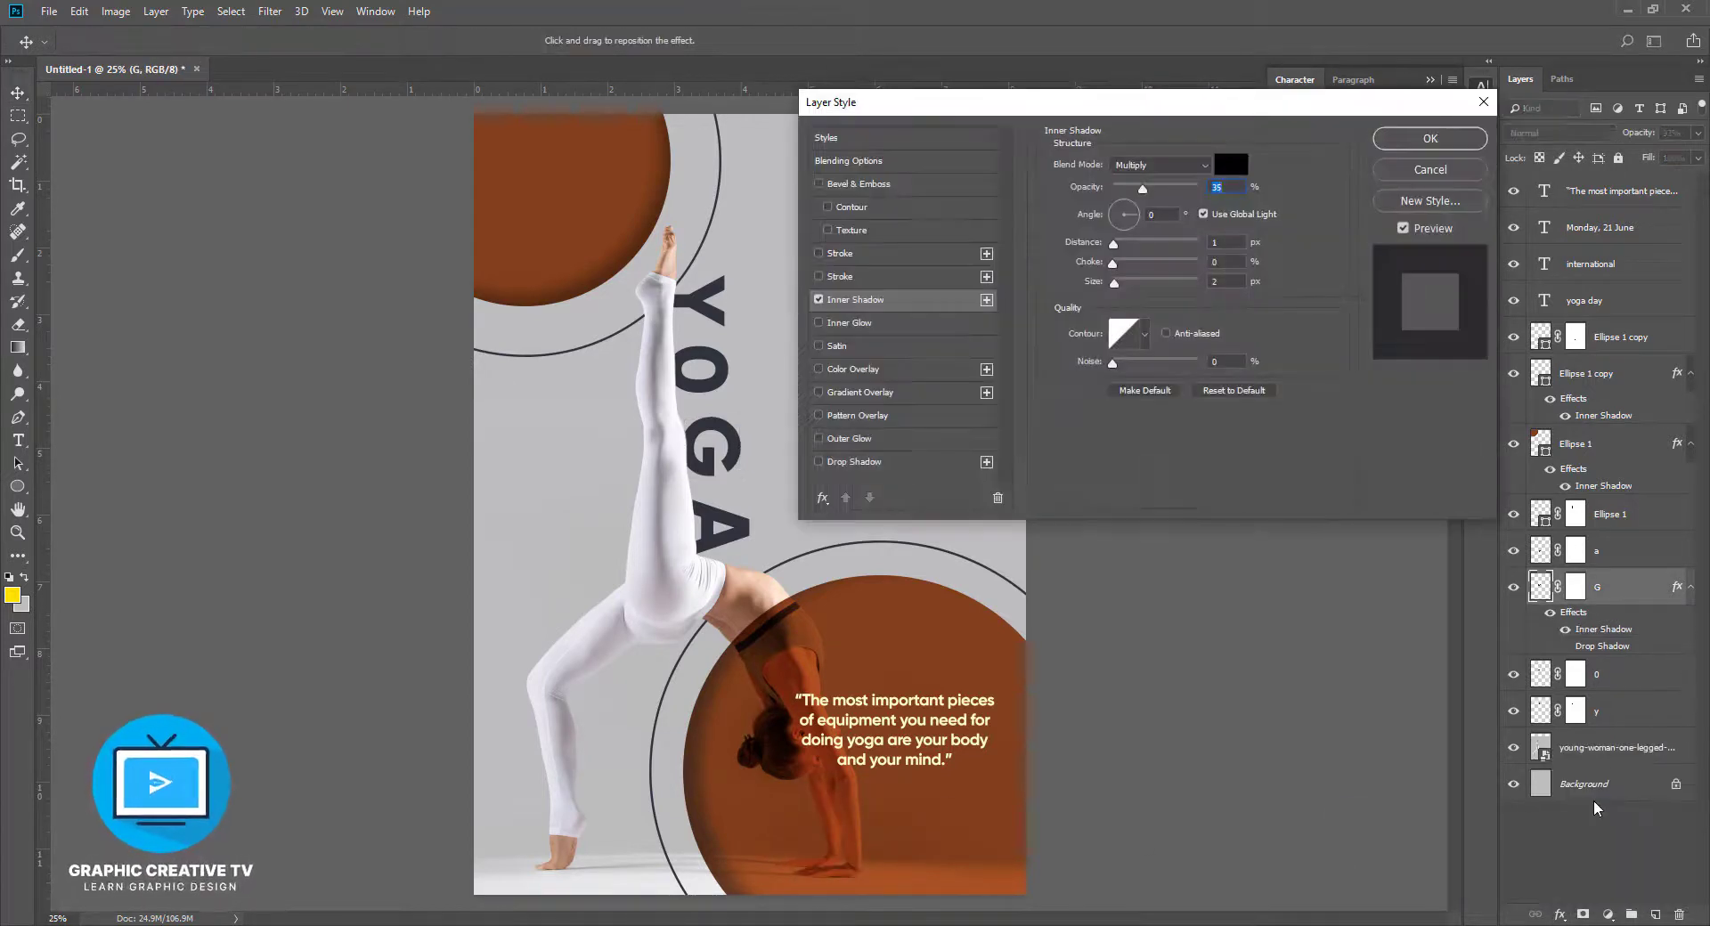
pyautogui.click(1129, 205)
pyautogui.moveTo(1113, 245)
pyautogui.mouseDown()
pyautogui.moveTo(1128, 245)
pyautogui.moveTo(1128, 285)
pyautogui.moveTo(1133, 236)
pyautogui.mouseUp()
pyautogui.click(1429, 138)
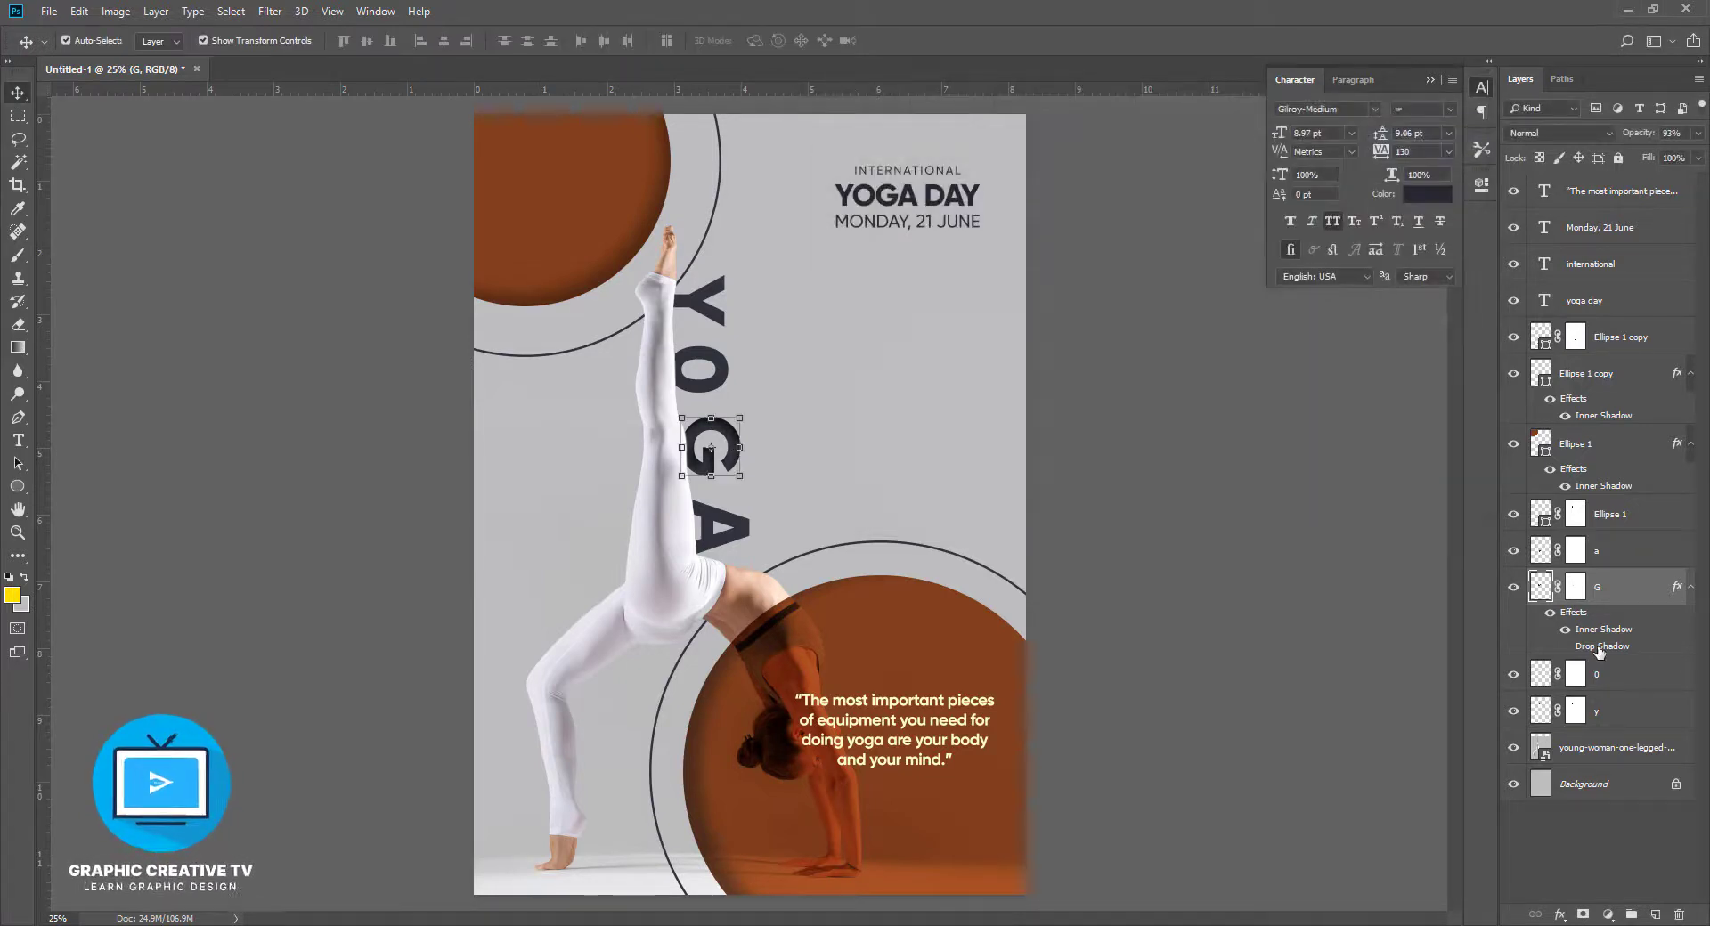
# Copy the G's inner shadow to the letters A, Y and O, and hide the stray drop shadows on the O
pyautogui.moveTo(1592, 631); pyautogui.dragTo(1598, 552)
pyautogui.moveTo(1603, 663); pyautogui.dragTo(1585, 593)
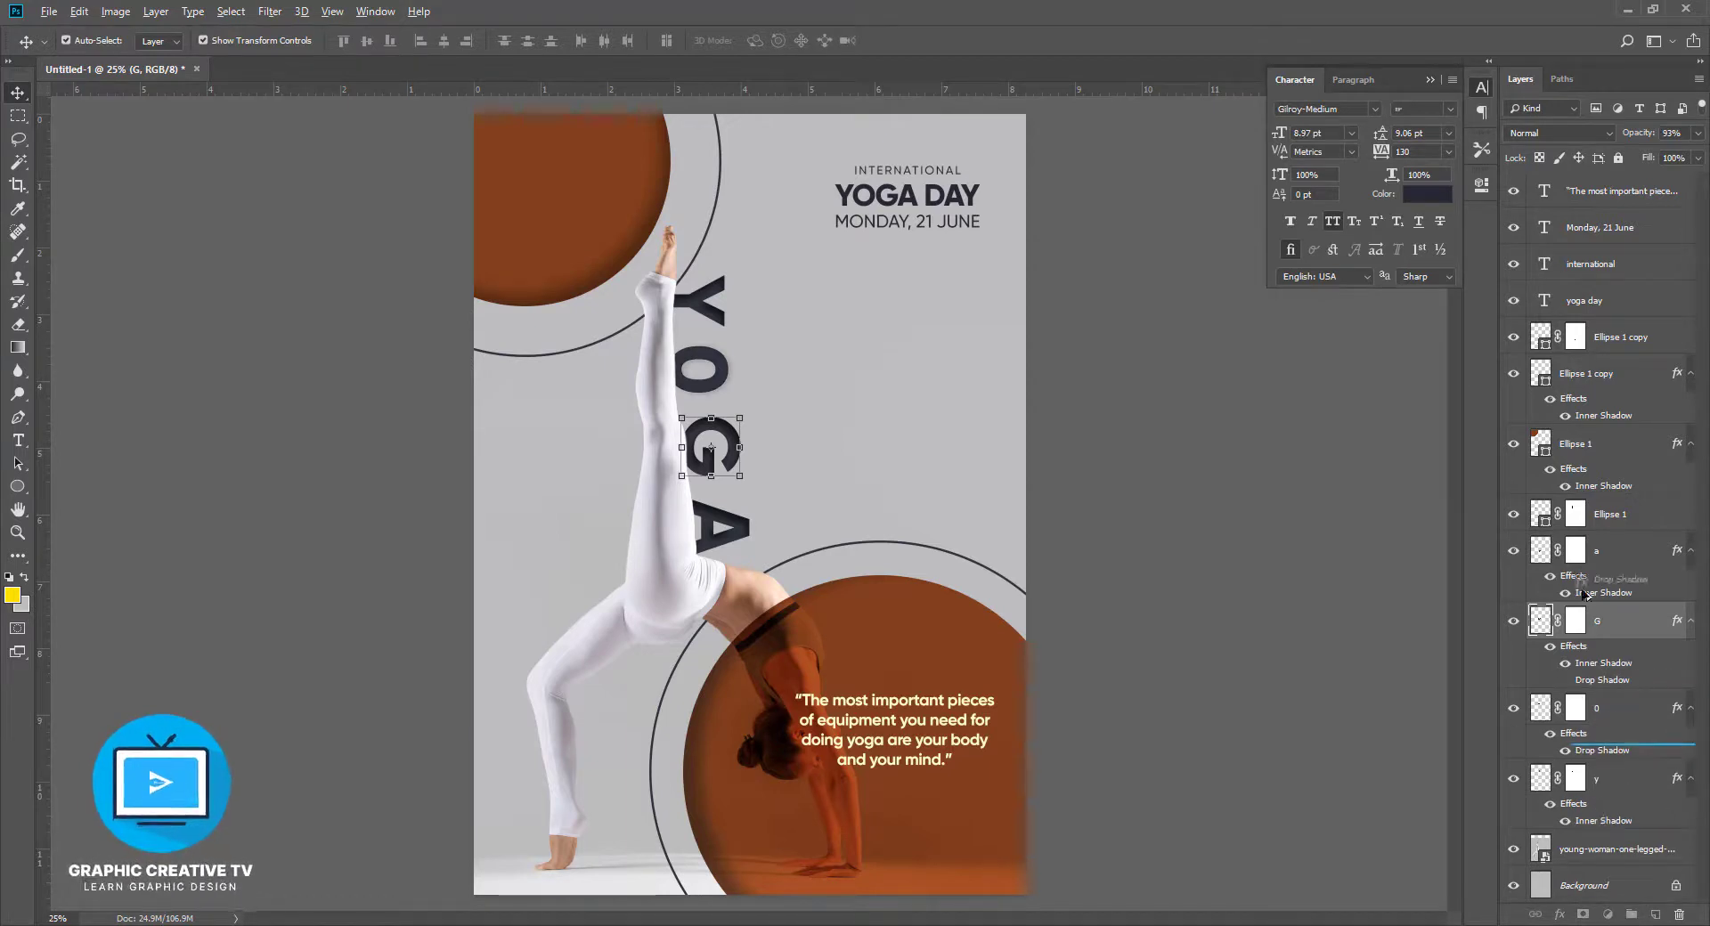
pyautogui.moveTo(1597, 732); pyautogui.dragTo(1599, 740)
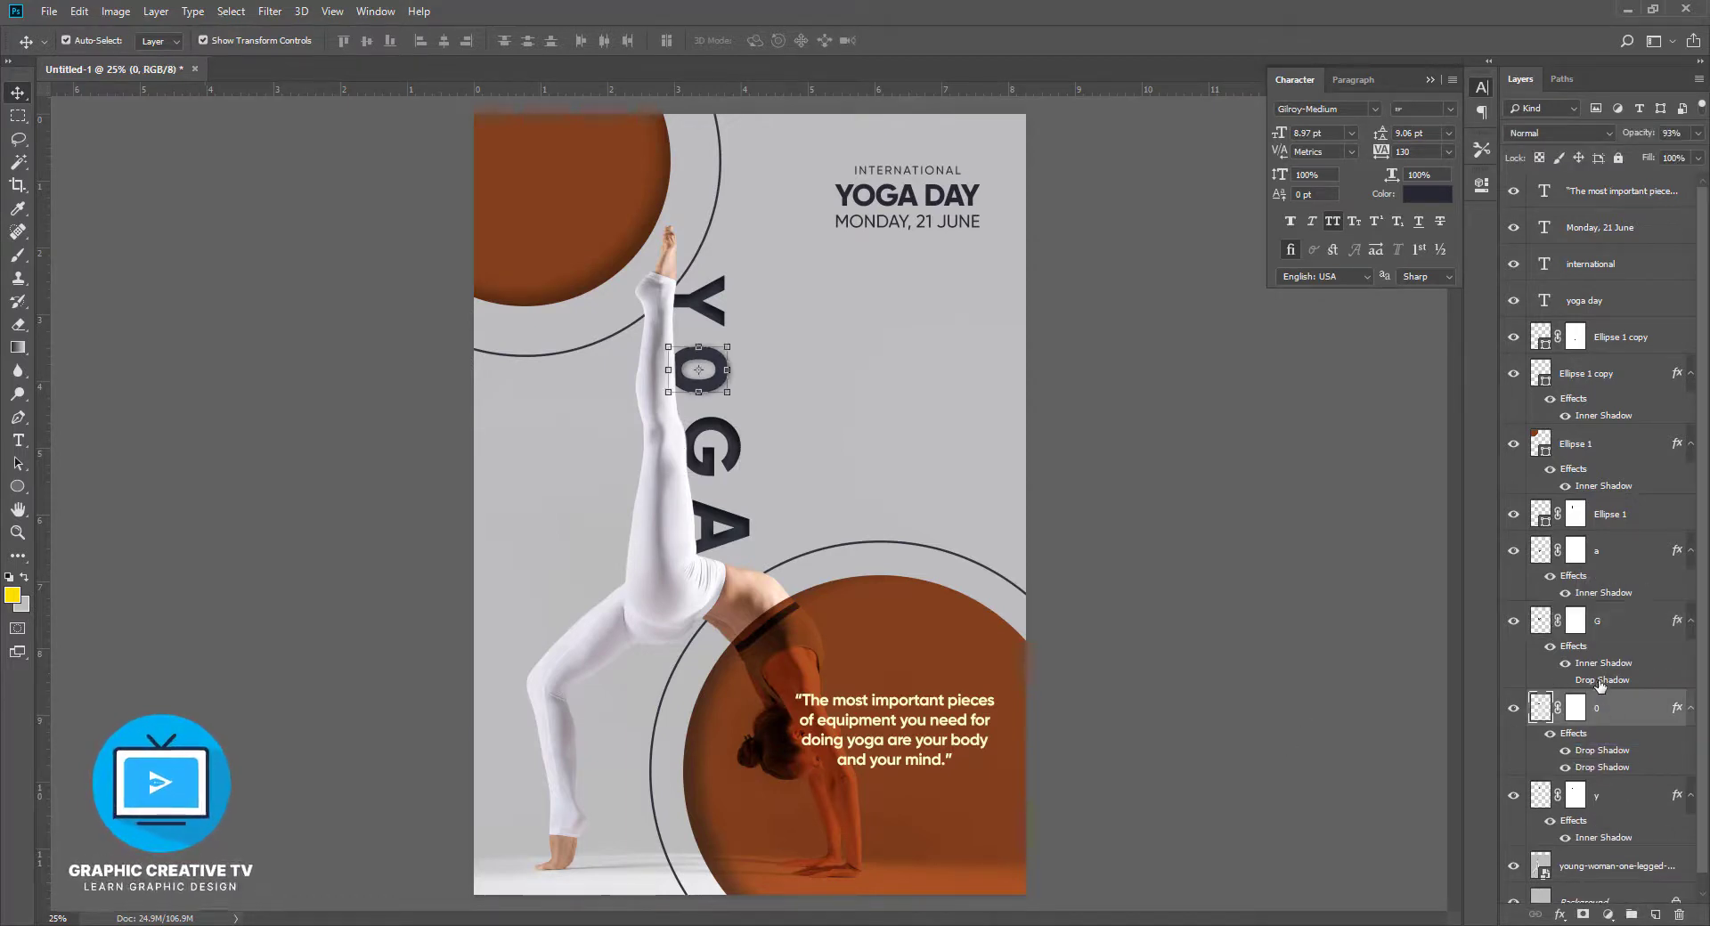
pyautogui.moveTo(1602, 663); pyautogui.dragTo(1595, 740)
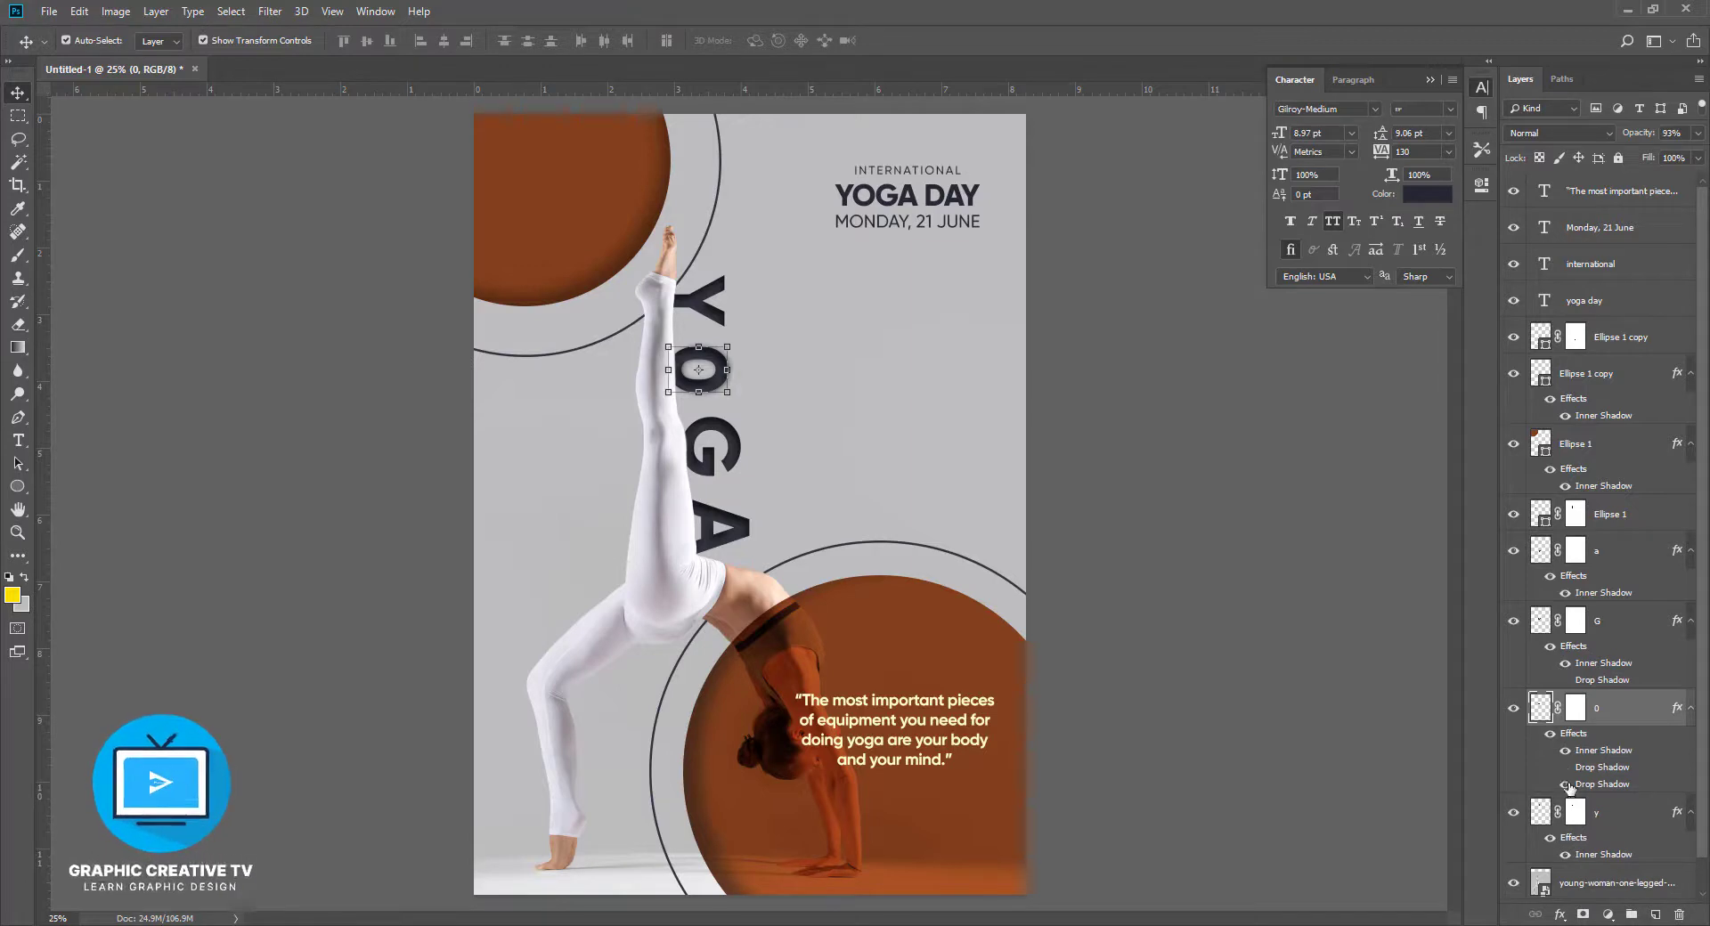
pyautogui.click(1101, 544)
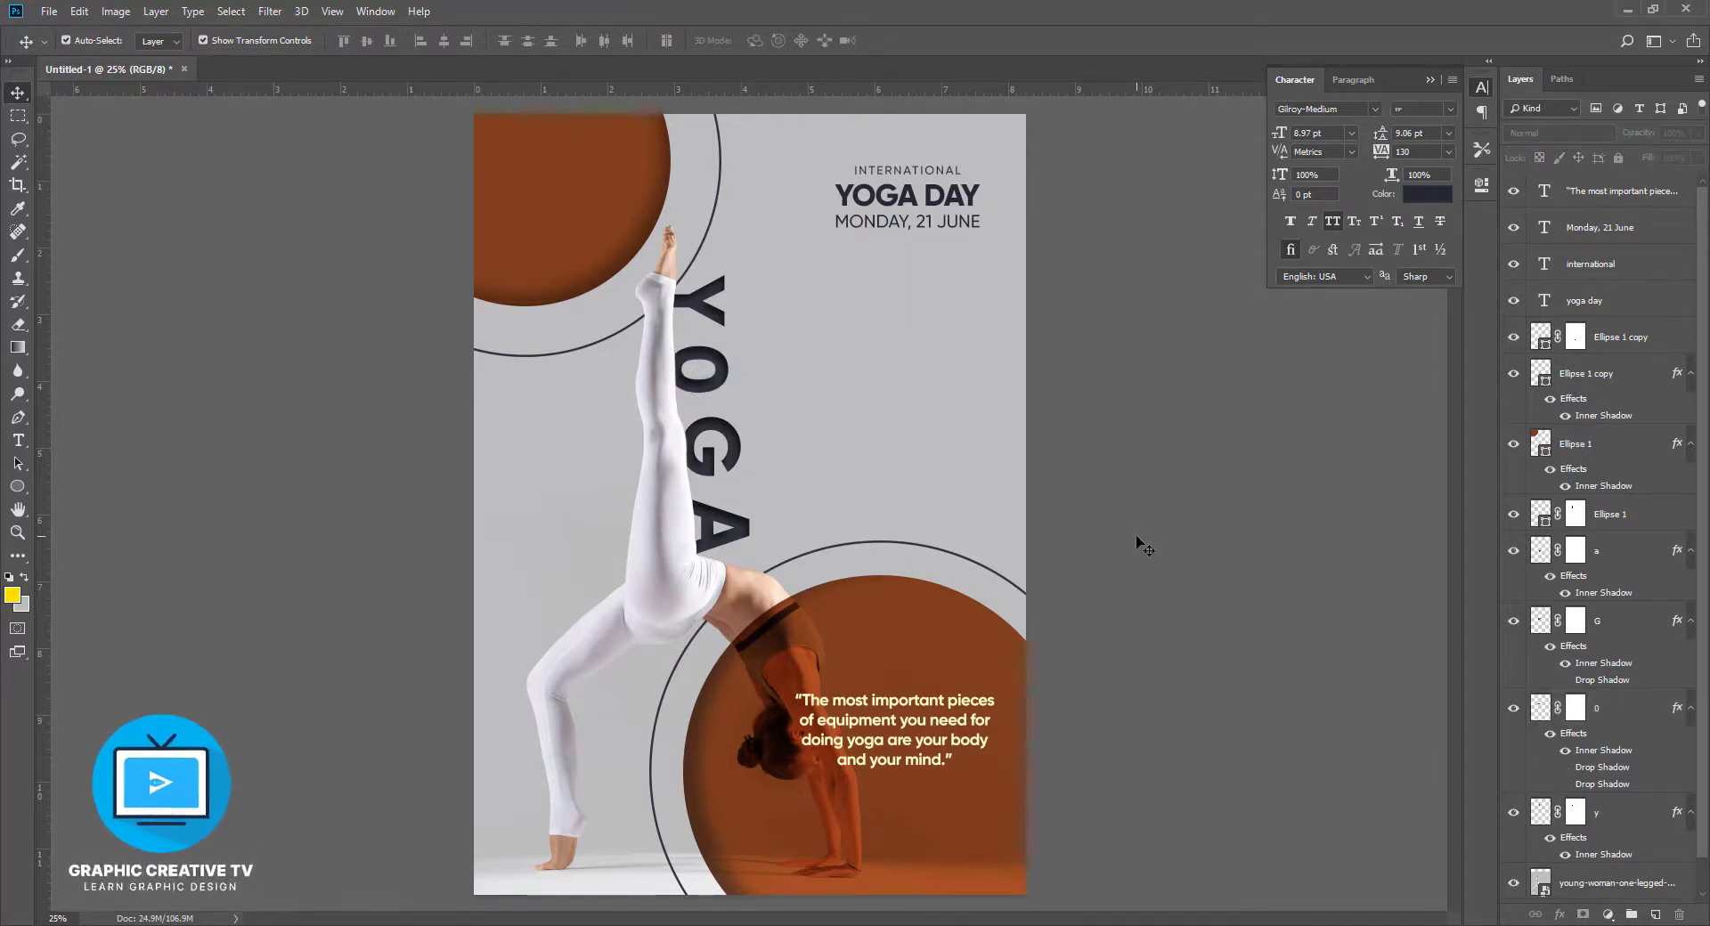
# Lower the opacity of the lower-right circle slightly and add an empty layer just above the photo
pyautogui.click(926, 581)
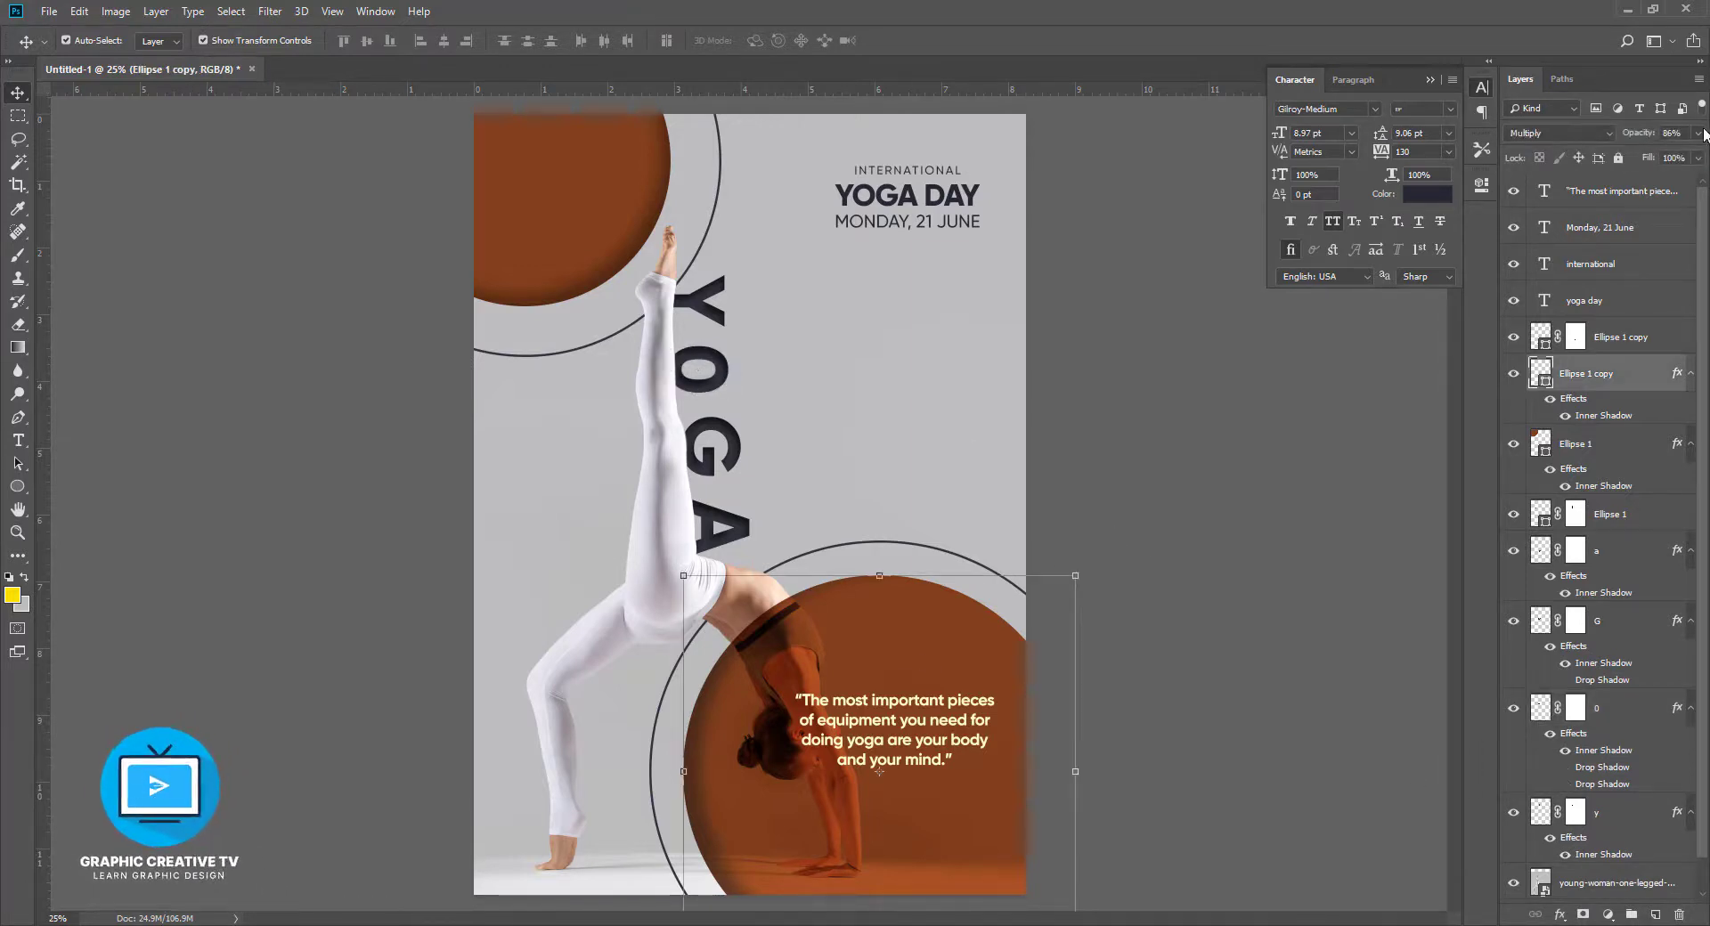
pyautogui.click(1092, 392)
pyautogui.press('f')
pyautogui.click(1053, 409)
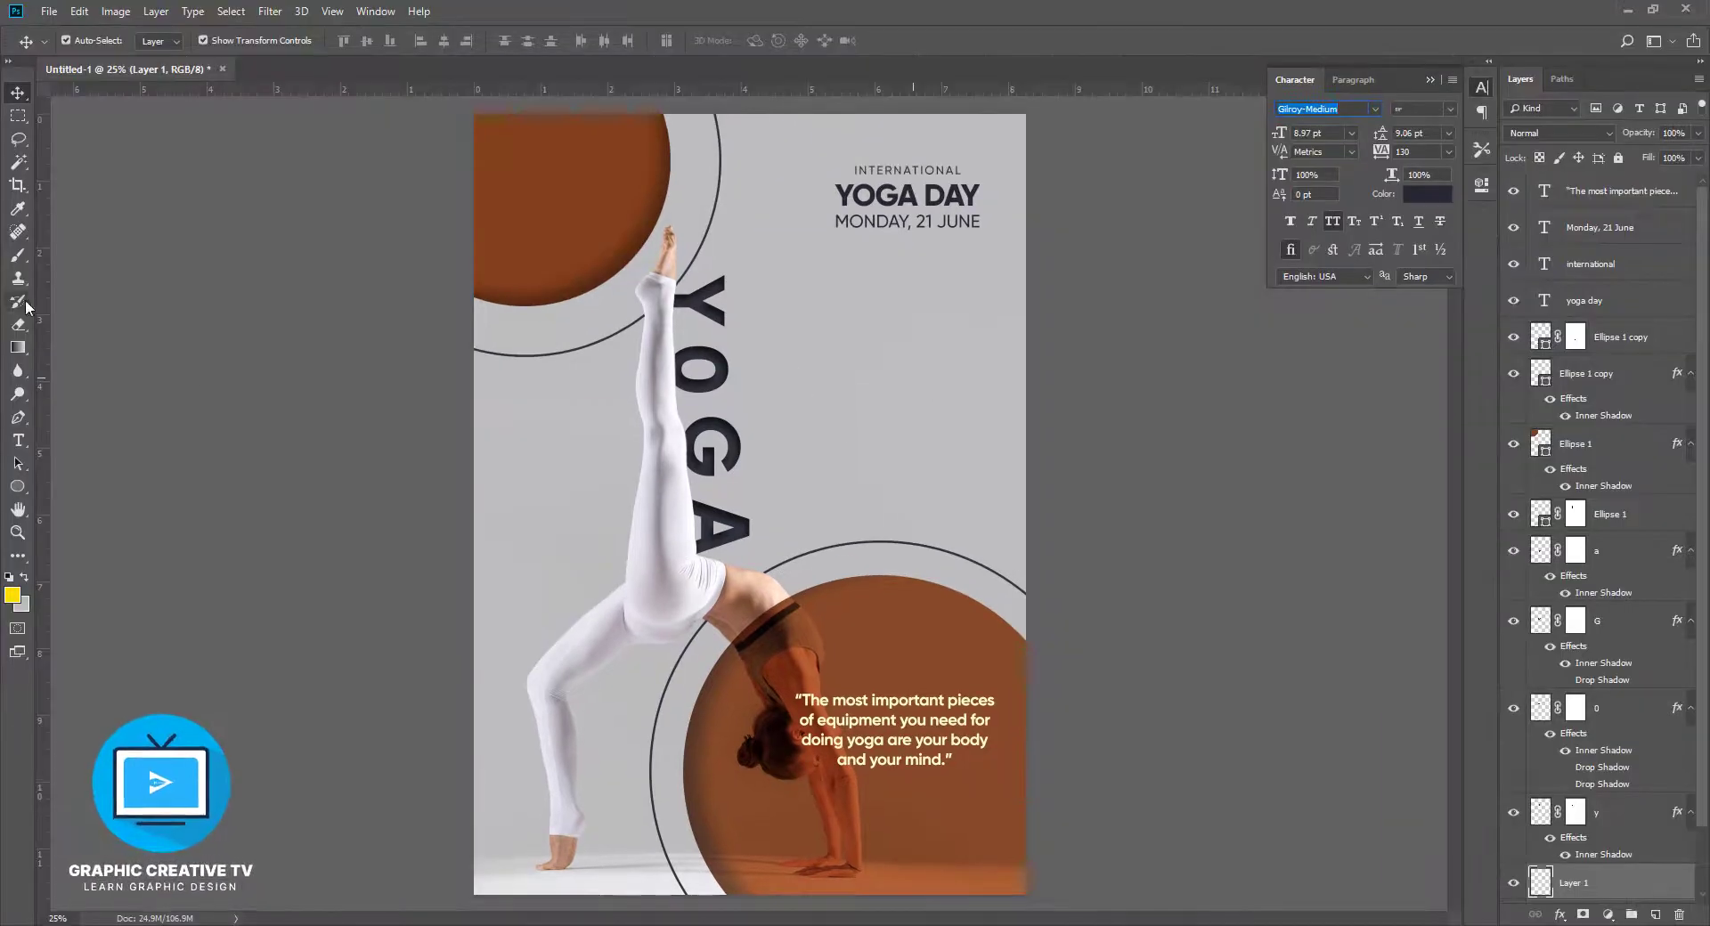
# Switch to the Brush tool and set the foreground colour to white (fff)
pyautogui.press('b')
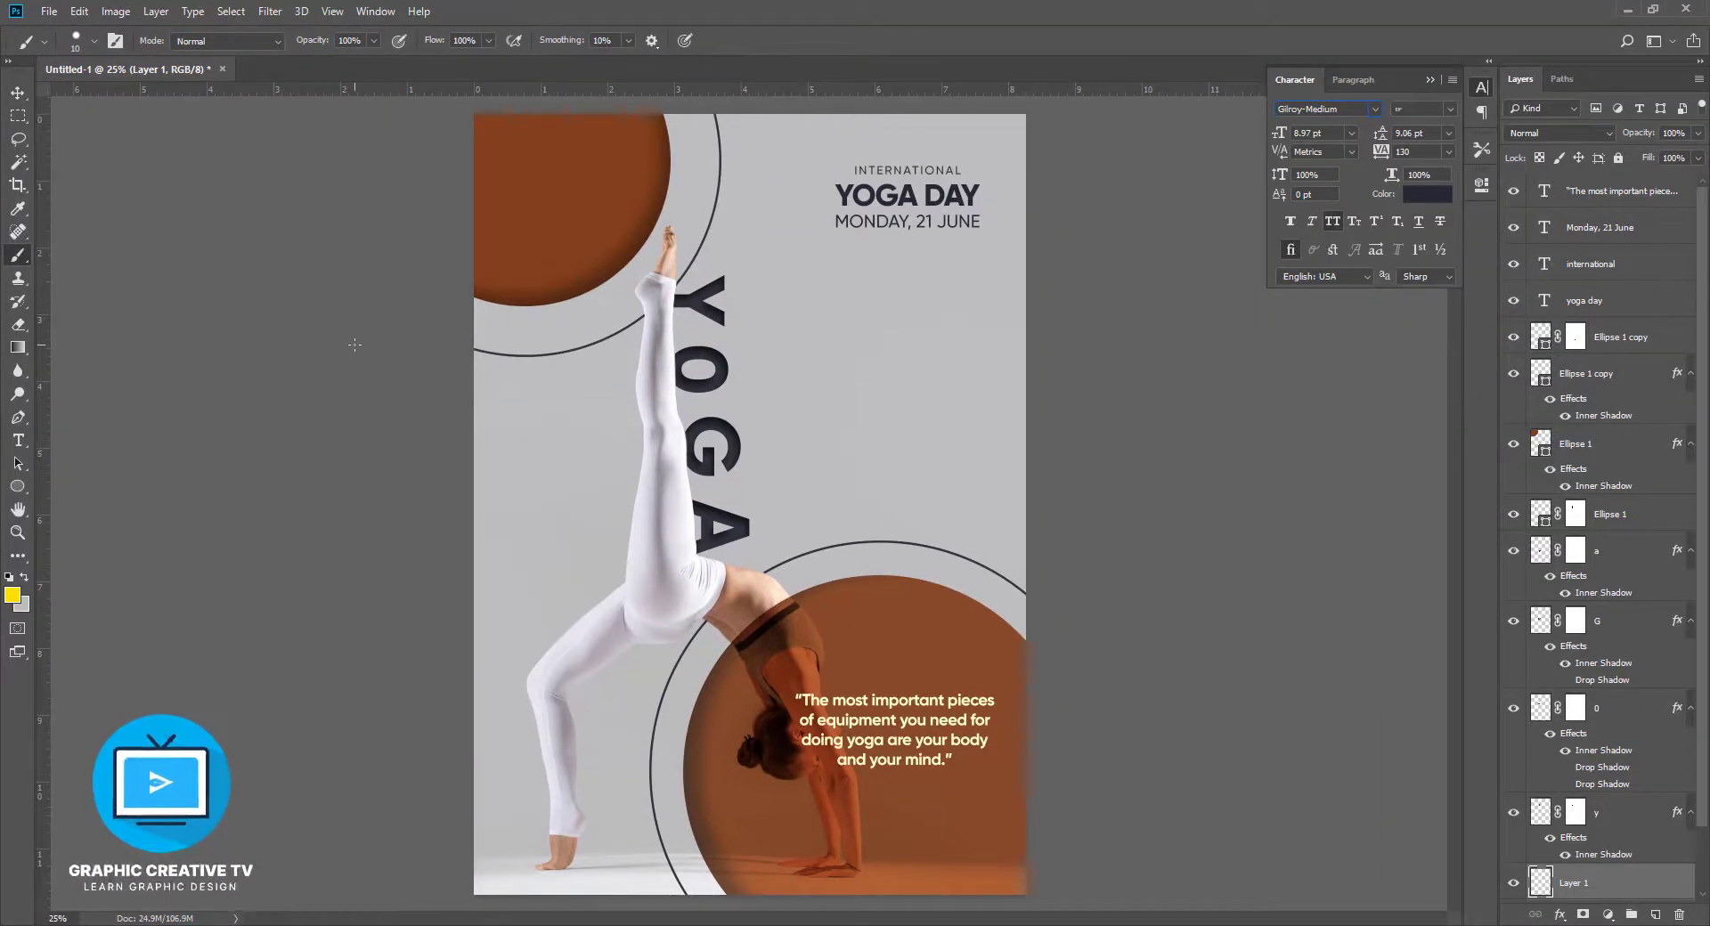
pyautogui.click(12, 595)
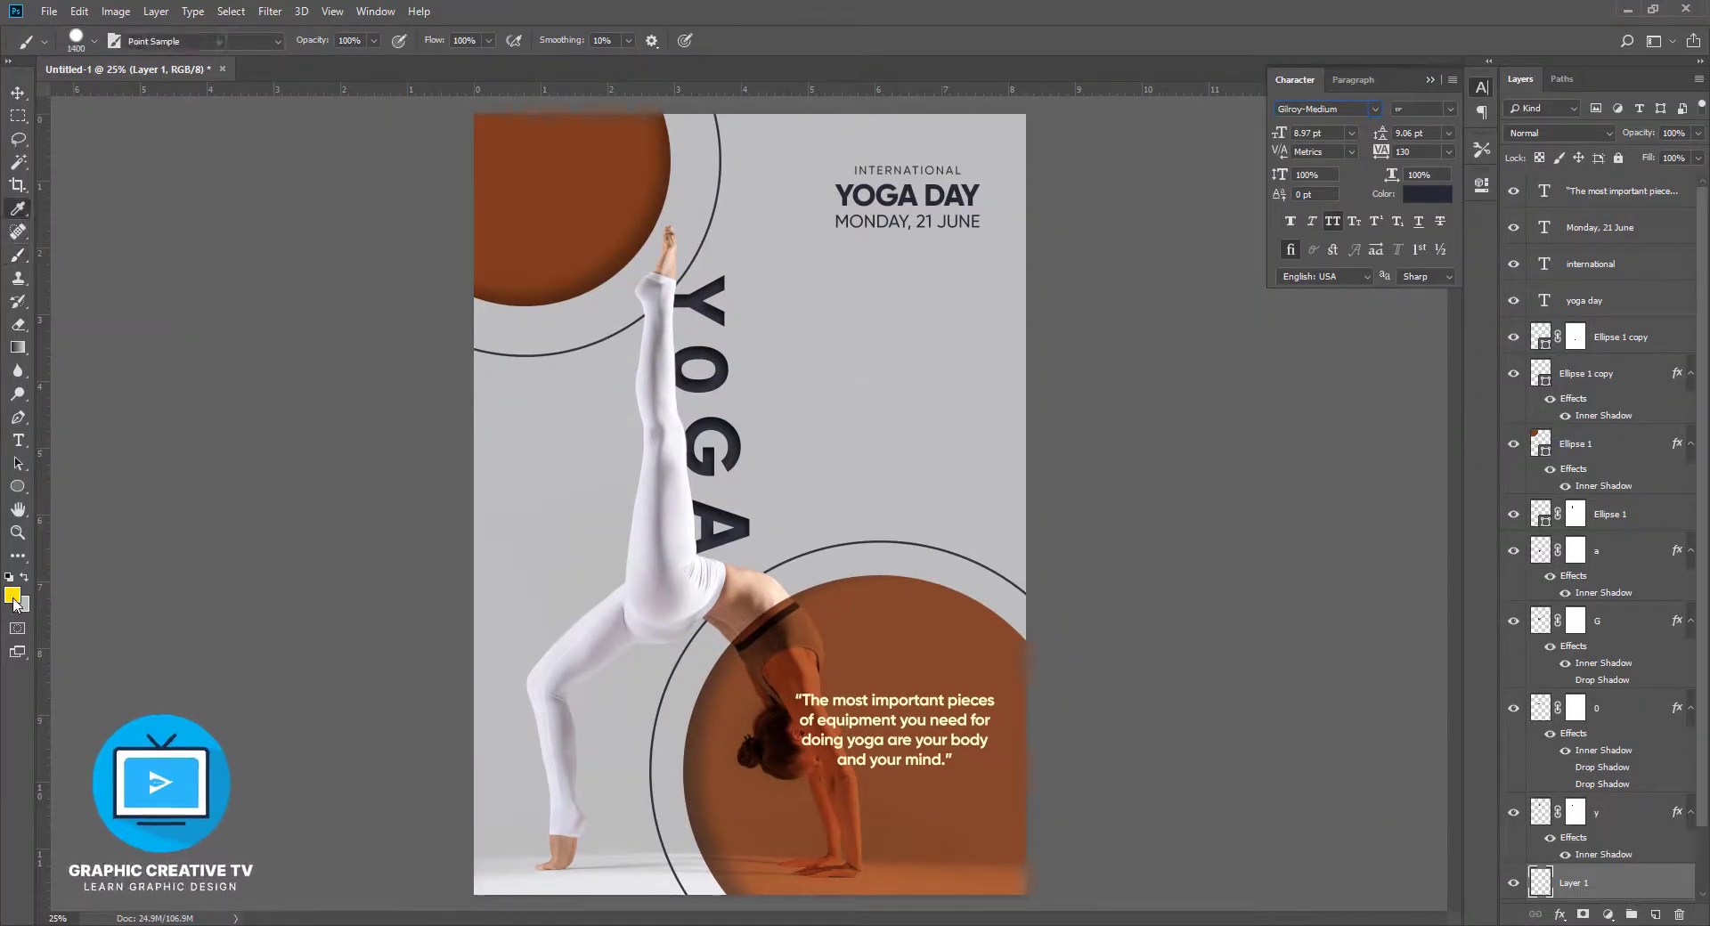
pyautogui.moveTo(1162, 398); pyautogui.dragTo(1166, 361)
pyautogui.moveTo(1442, 665); pyautogui.dragTo(1289, 649)
pyautogui.write('fff')
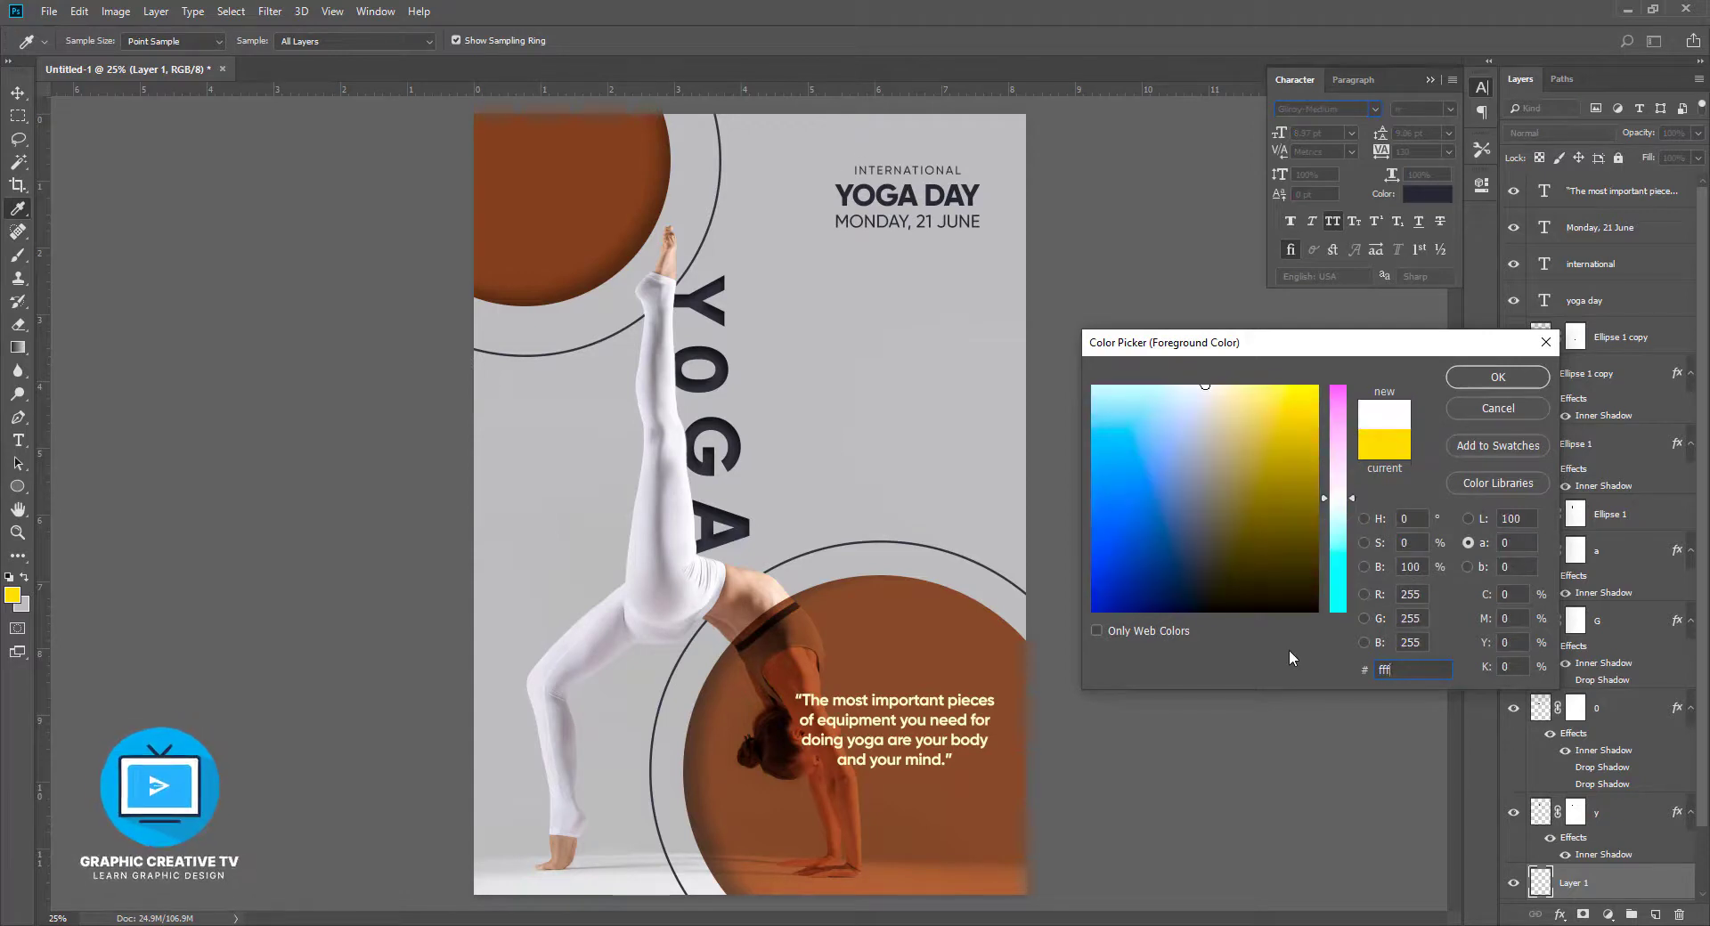
pyautogui.click(1463, 386)
# Undo a hard-edged test dab behind the title, and give the brush a soft edge and 37% opacity
pyautogui.click(914, 258)
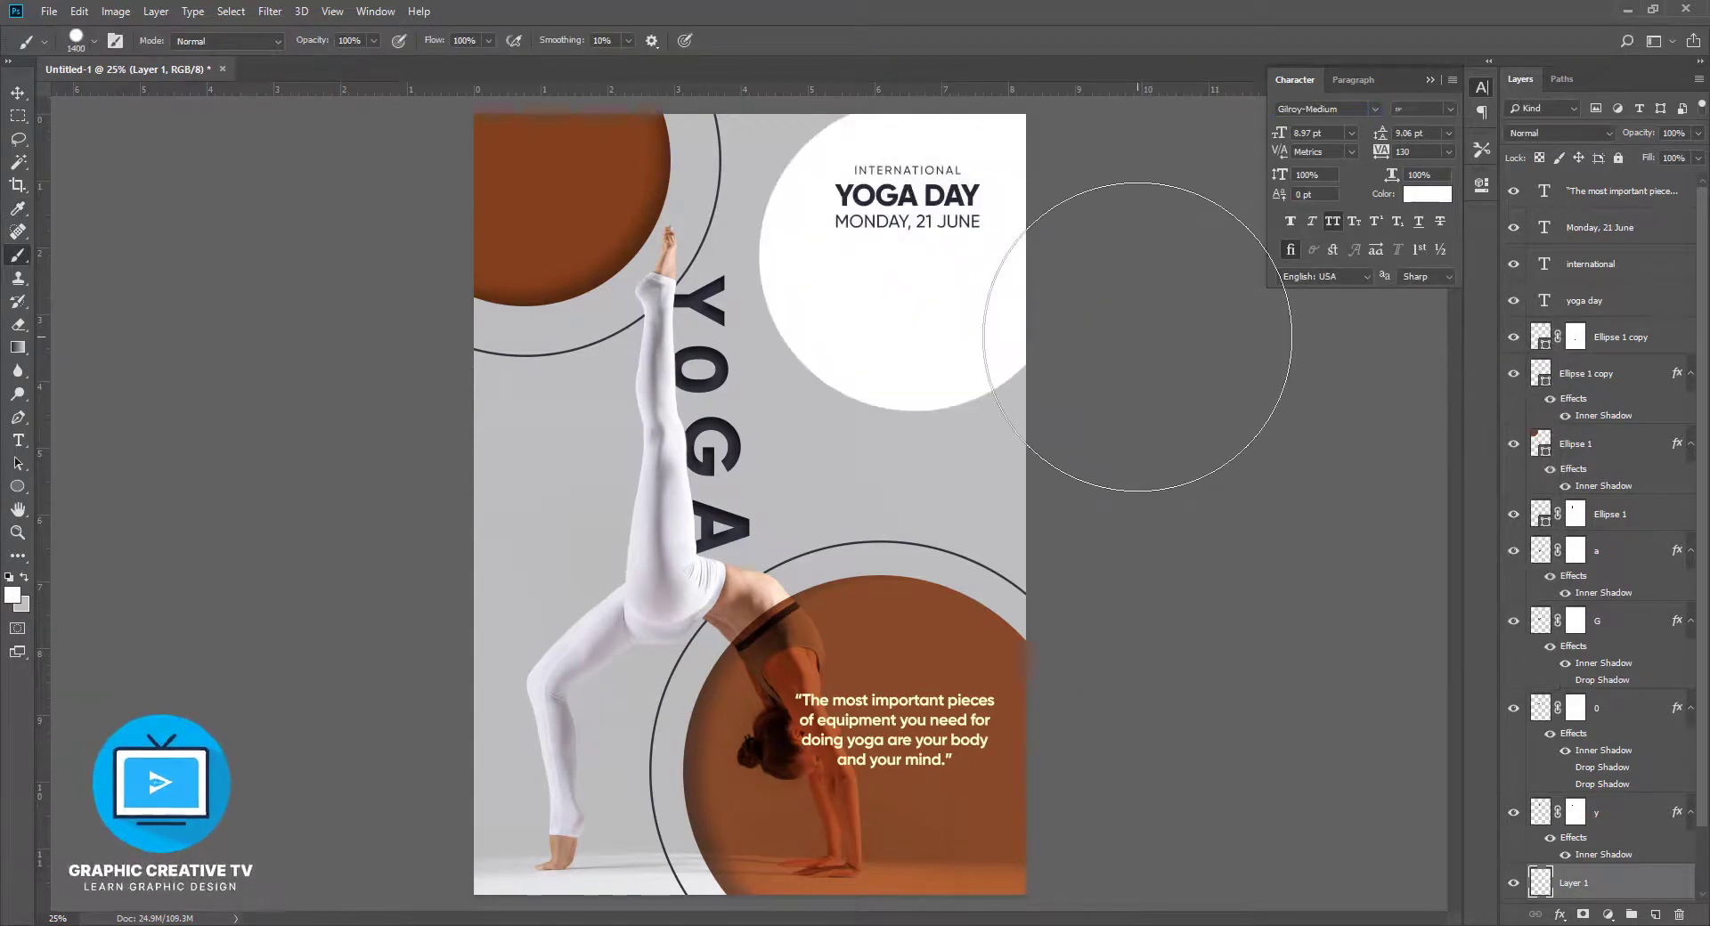
pyautogui.hotkey('ctrl', 'z')
pyautogui.click(93, 41)
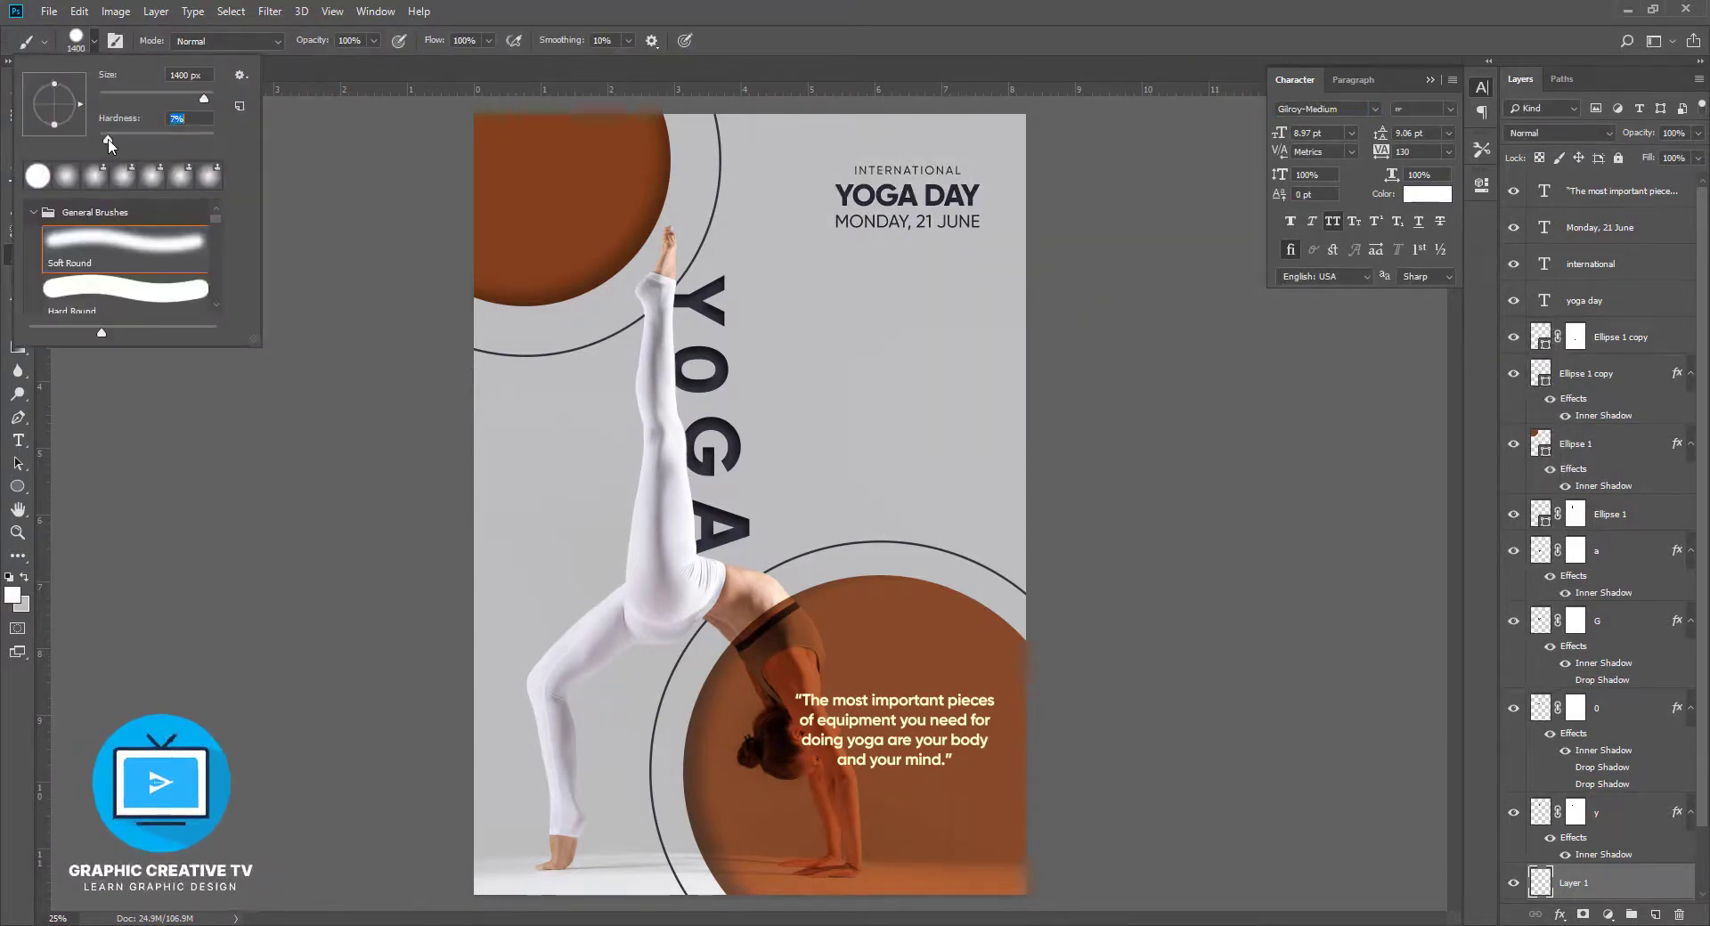
pyautogui.click(373, 41)
pyautogui.moveTo(373, 61); pyautogui.dragTo(321, 61)
# Brush soft white light over the background behind the title and around the letters, enlarging the brush to 2200 px
pyautogui.click(933, 230)
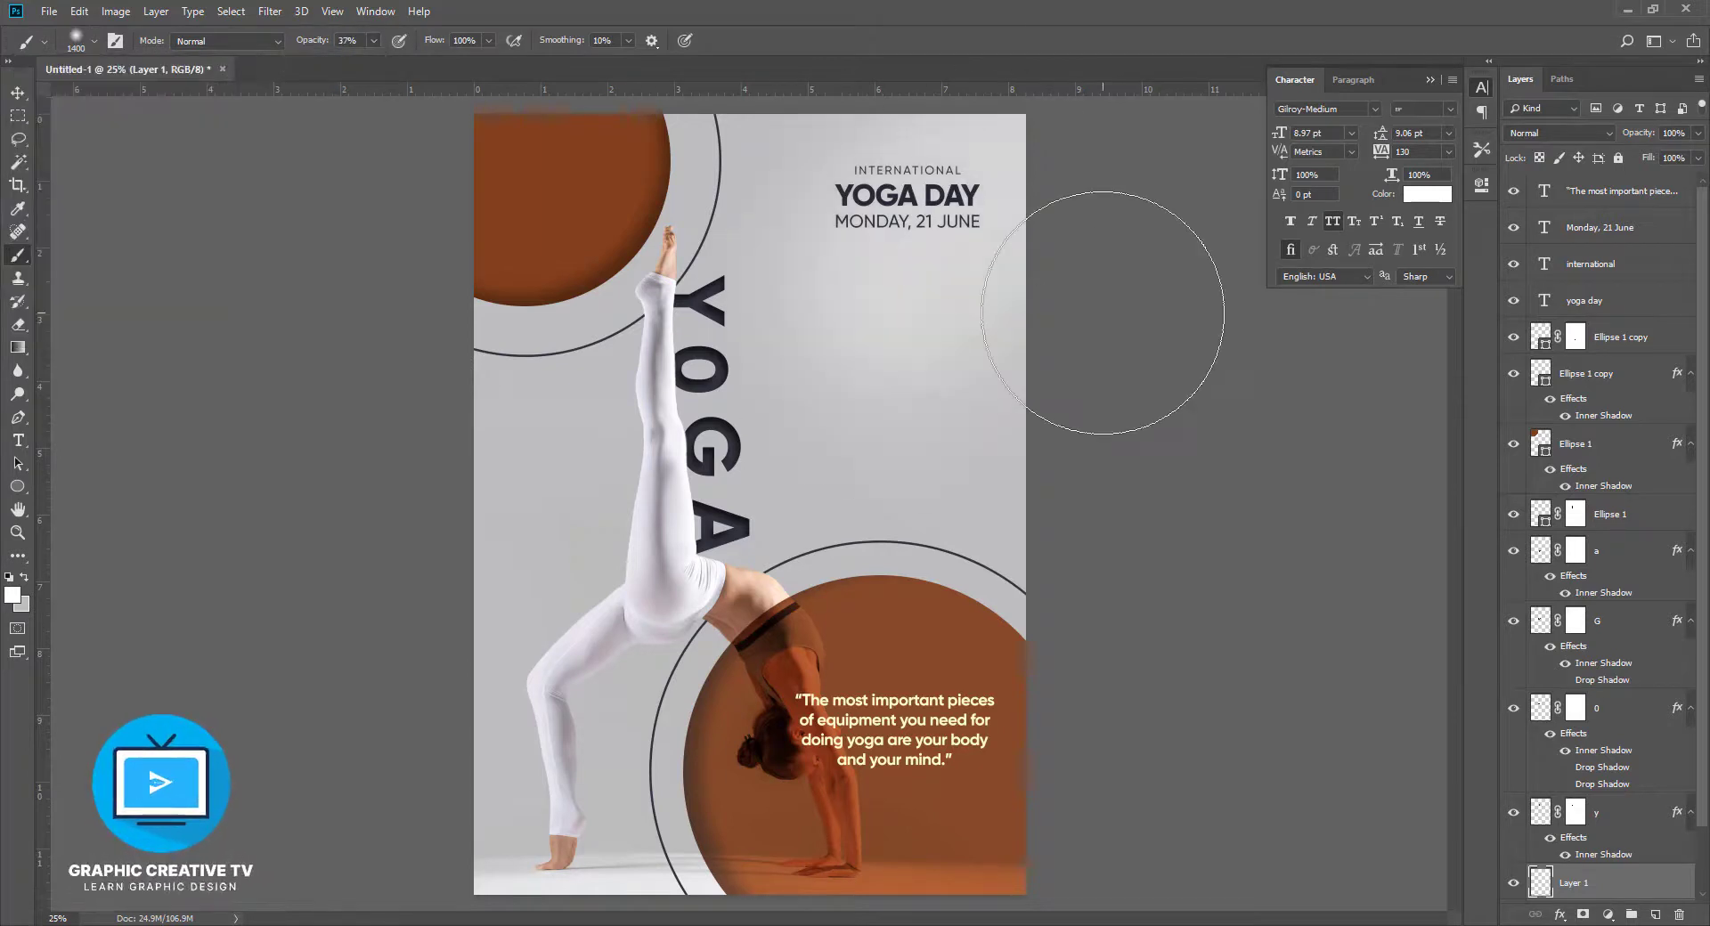
pyautogui.press(']')
pyautogui.press(']')
pyautogui.press(']')
pyautogui.press(']')
pyautogui.press(']')
pyautogui.press(']')
pyautogui.press(']')
pyautogui.press(']')
pyautogui.click(913, 202)
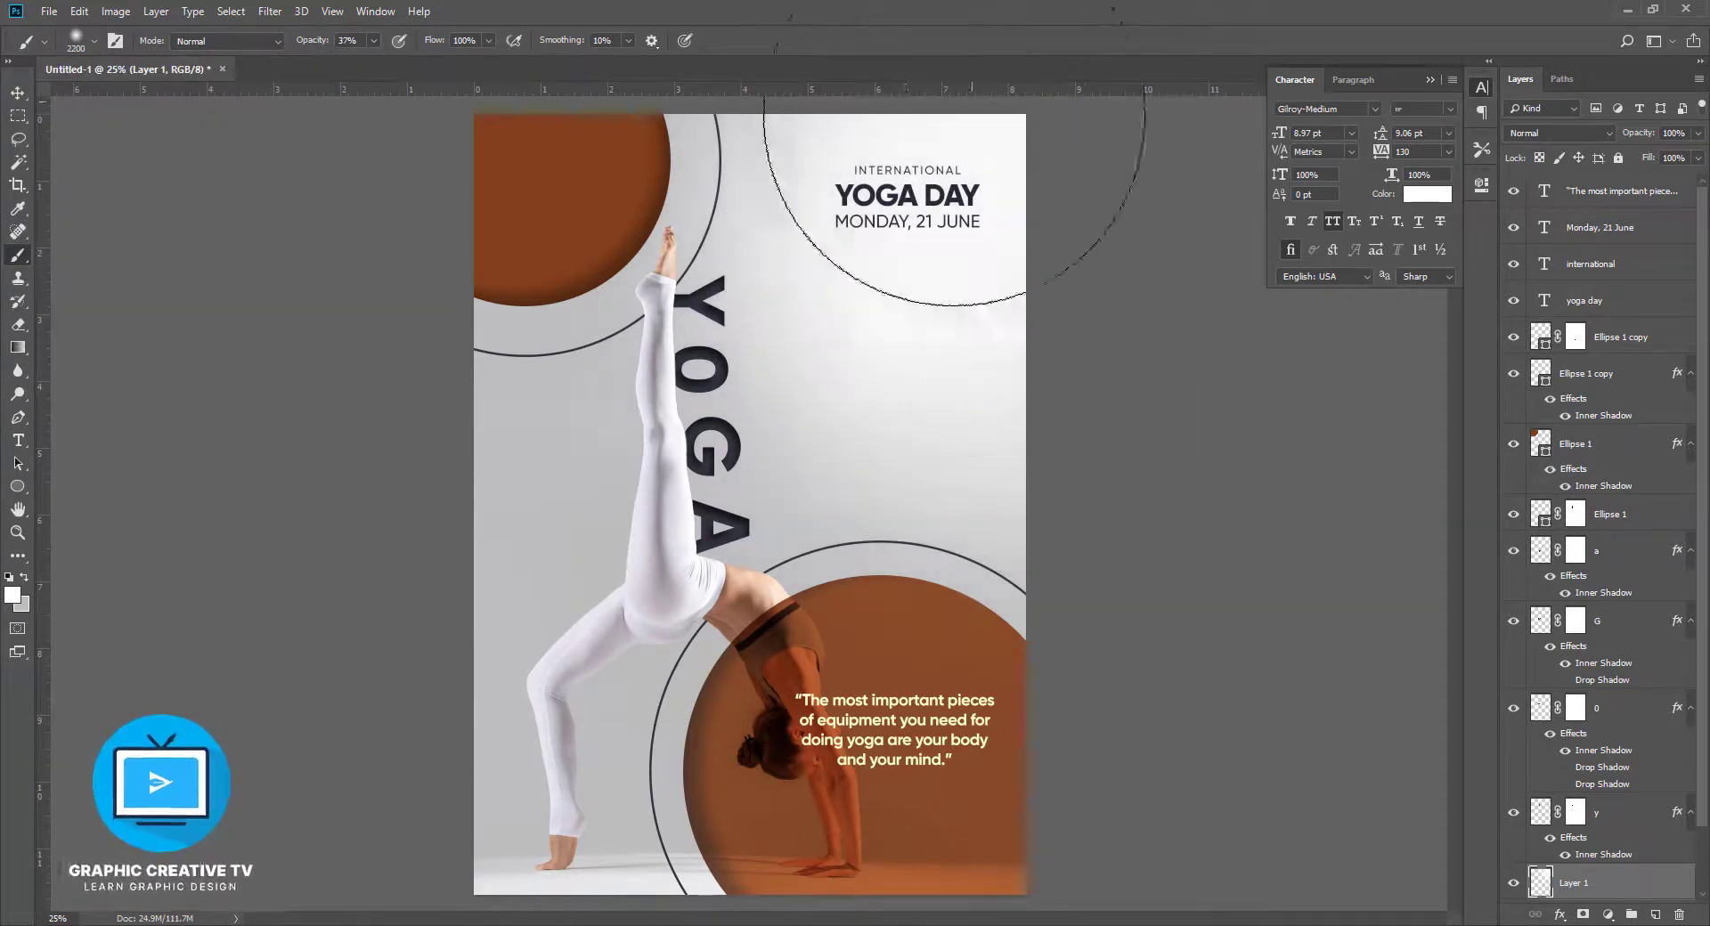
pyautogui.click(747, 452)
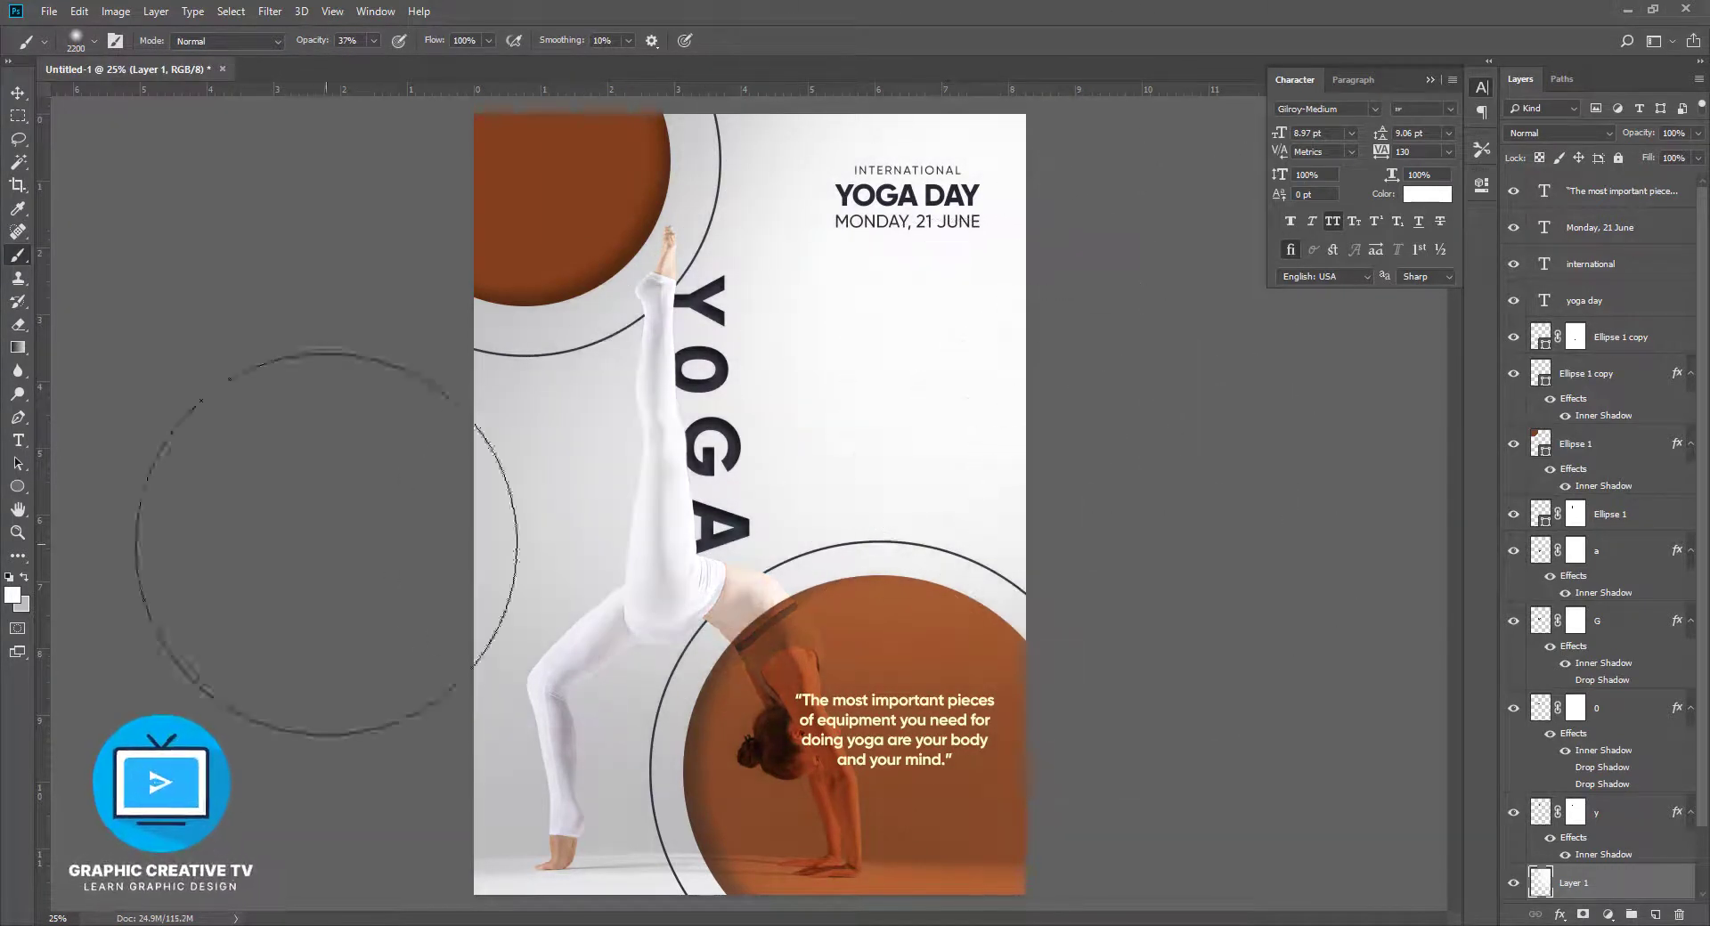
# Erase the white haze covering the woman's figure with a soft 1300 px eraser at an increased opacity
pyautogui.press('e')
pyautogui.press(']')
pyautogui.press(']')
pyautogui.press(']')
pyautogui.press(']')
pyautogui.press(']')
pyautogui.press(']')
pyautogui.press(']')
pyautogui.press(']')
pyautogui.press(']')
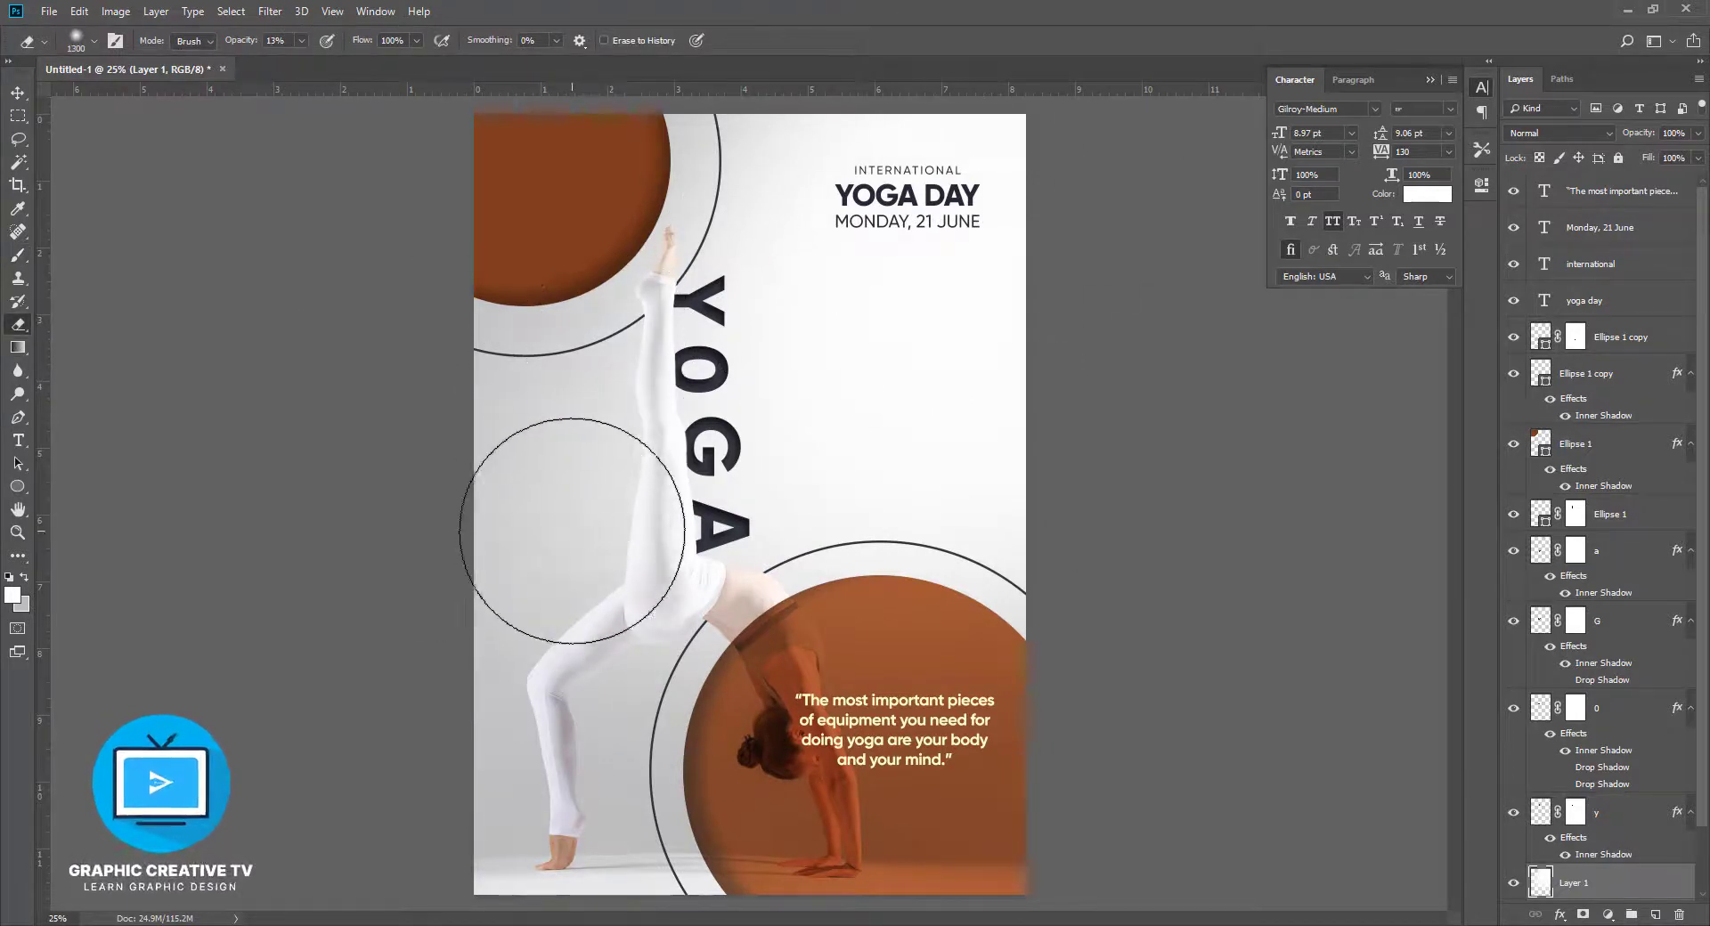
pyautogui.click(302, 40)
pyautogui.moveTo(302, 59); pyautogui.dragTo(382, 58)
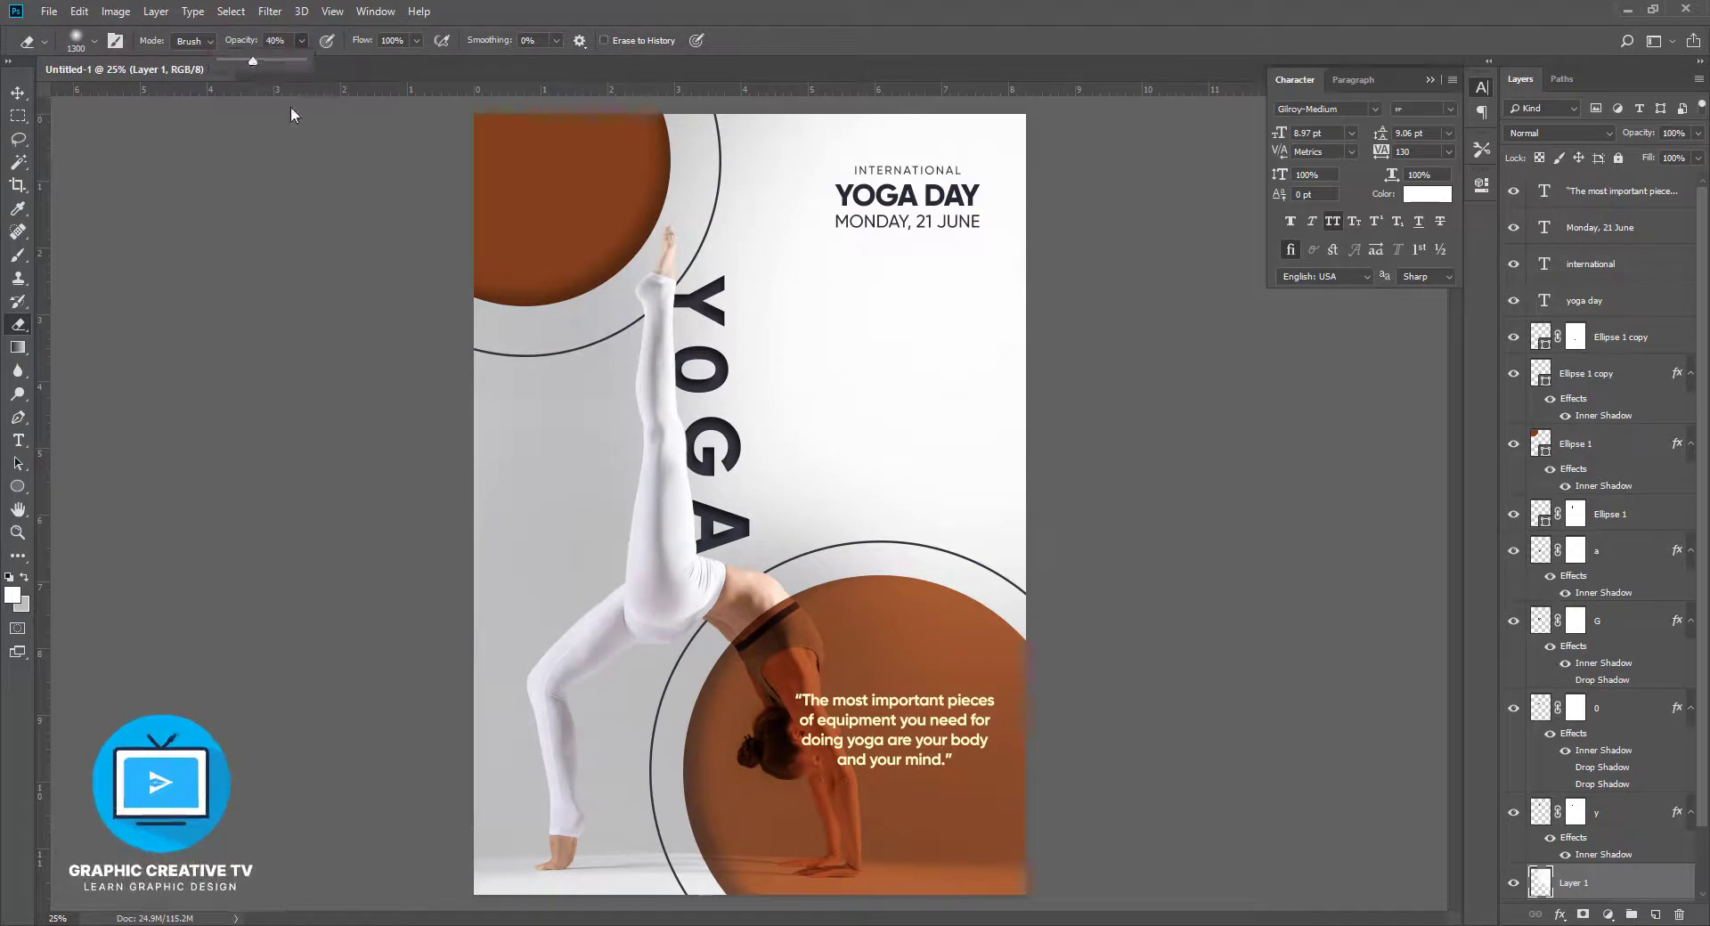
# Undo a too-strong erase above the lower-right circle, and fade the white light there with the eraser at 16% opacity
pyautogui.moveTo(913, 513); pyautogui.dragTo(824, 485)
pyautogui.hotkey('ctrl', 'z')
pyautogui.click(302, 40)
pyautogui.moveTo(302, 60); pyautogui.dragTo(281, 60)
pyautogui.moveTo(908, 507); pyautogui.dragTo(802, 477)
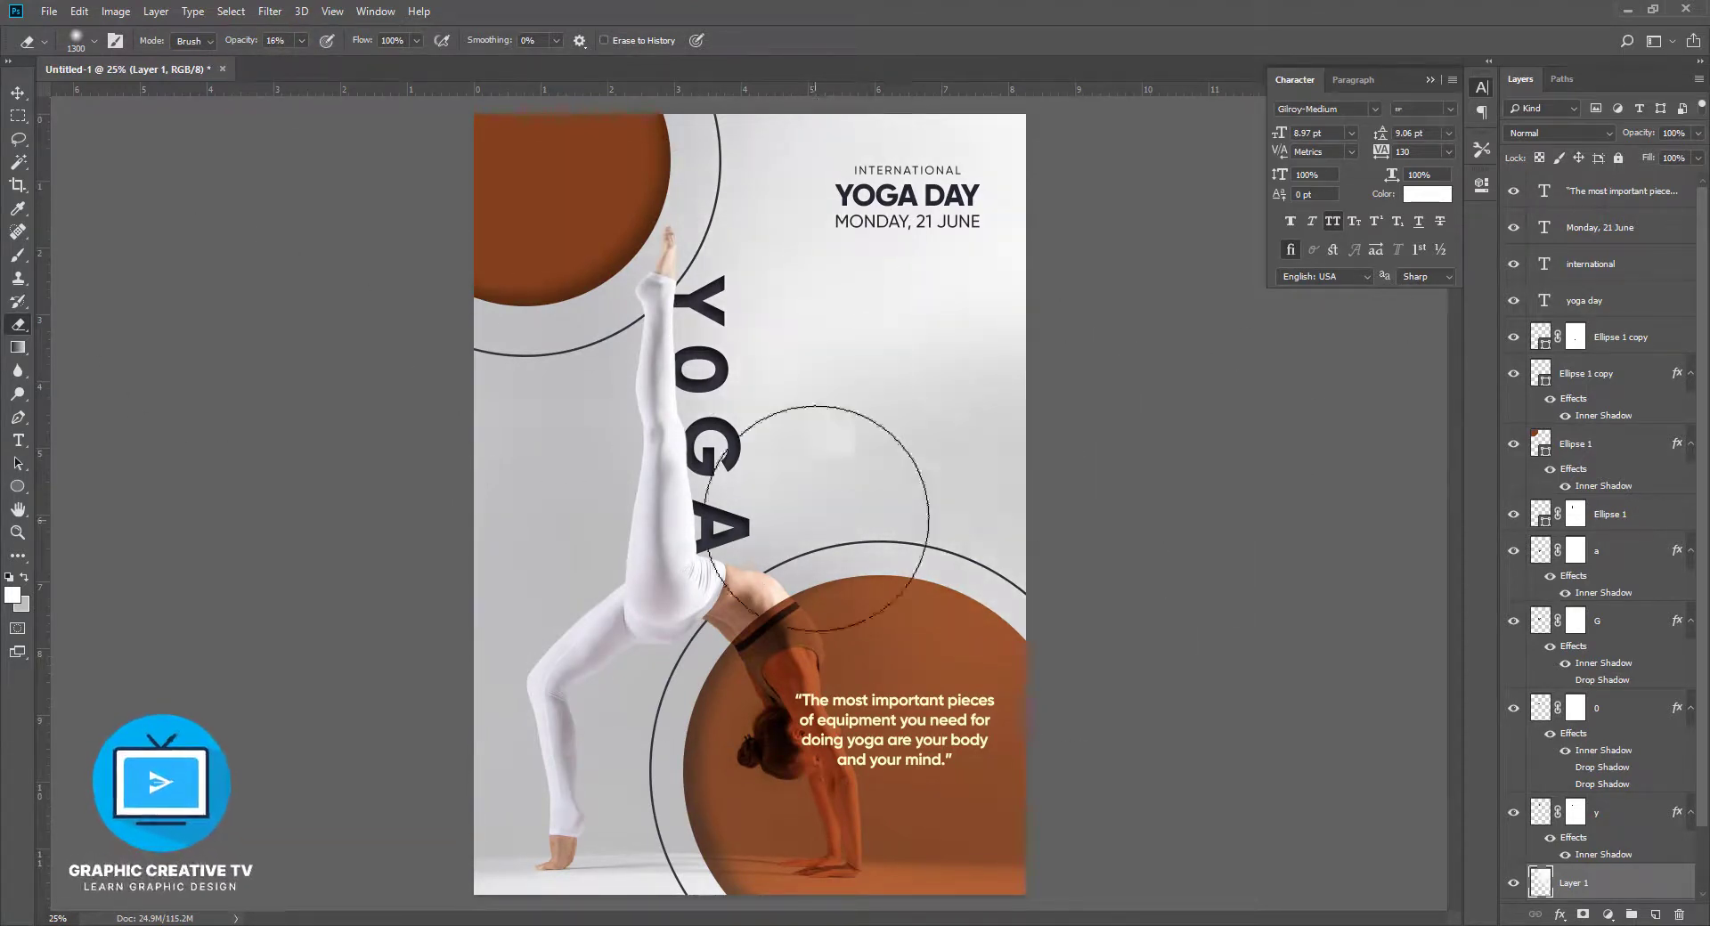
pyautogui.press('v')
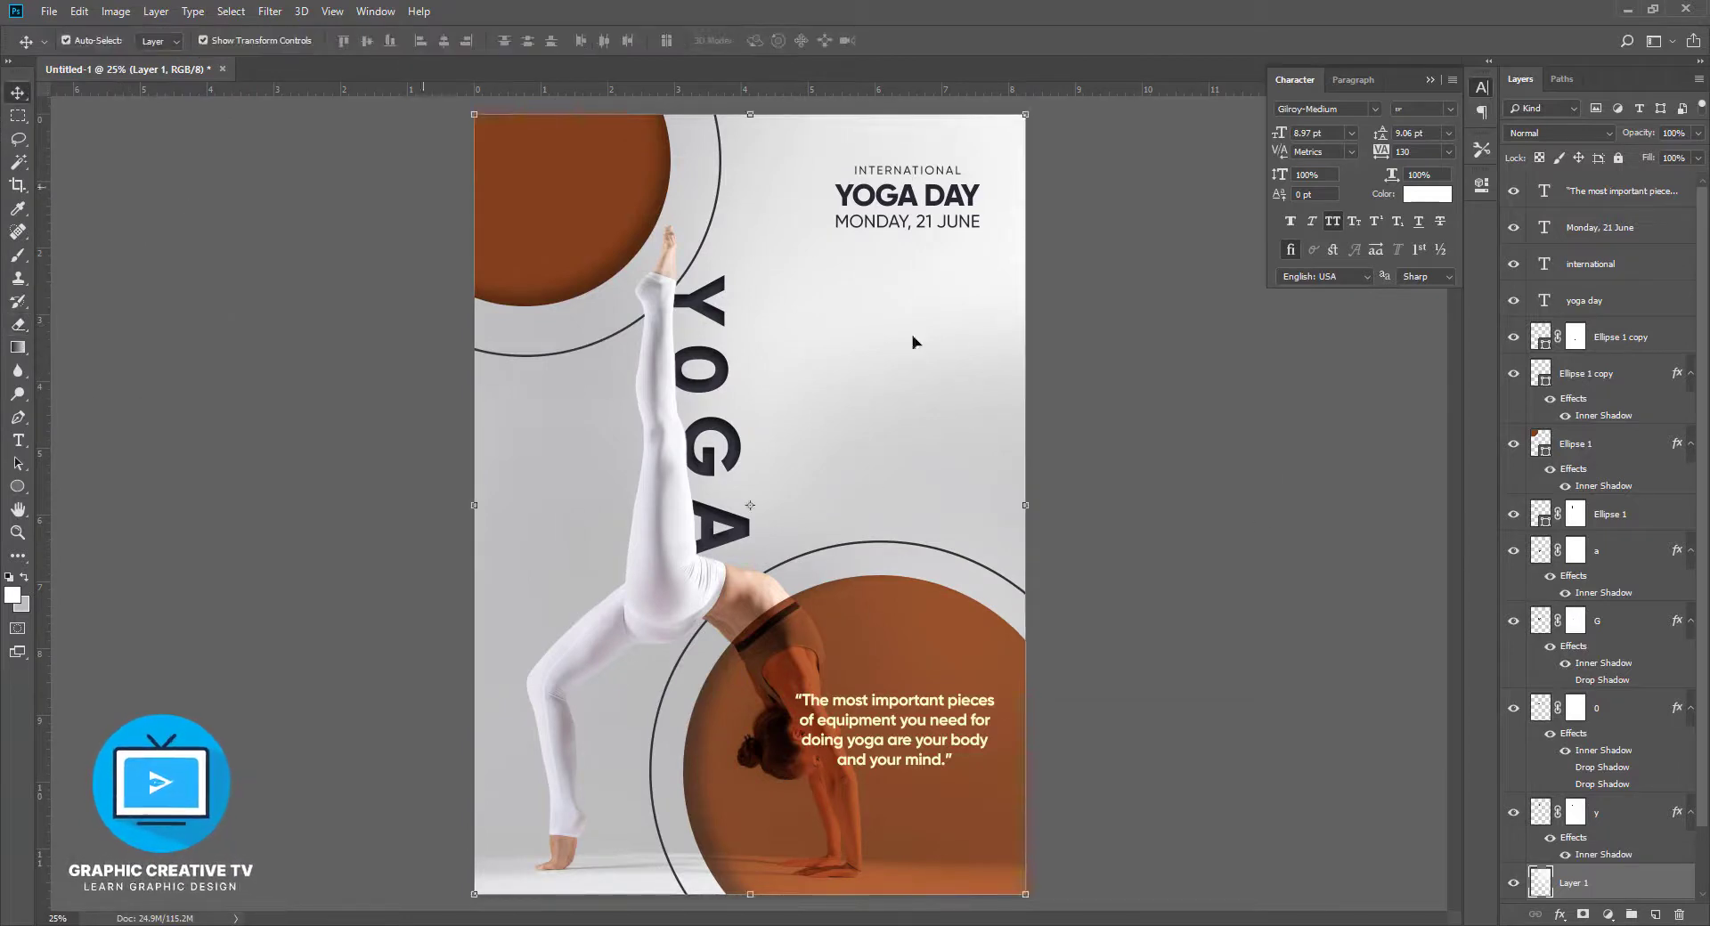
# Brush white light onto the background behind the woman's raised leg and soften the glow with the eraser
pyautogui.click(17, 254)
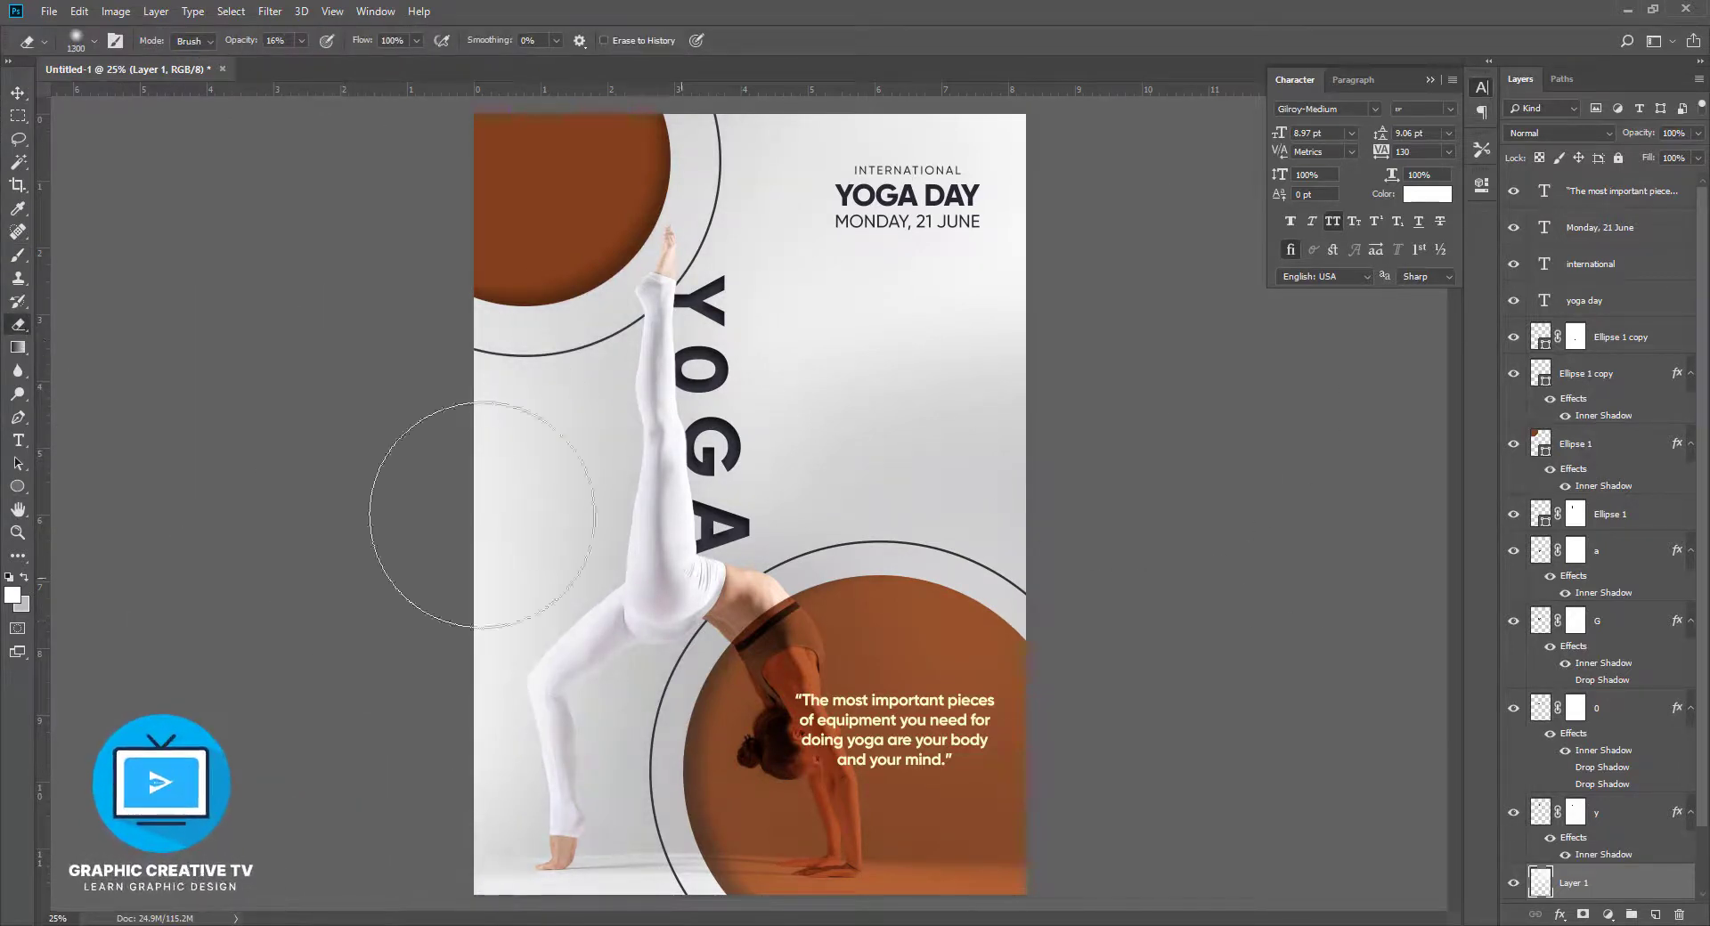
pyautogui.press('e')
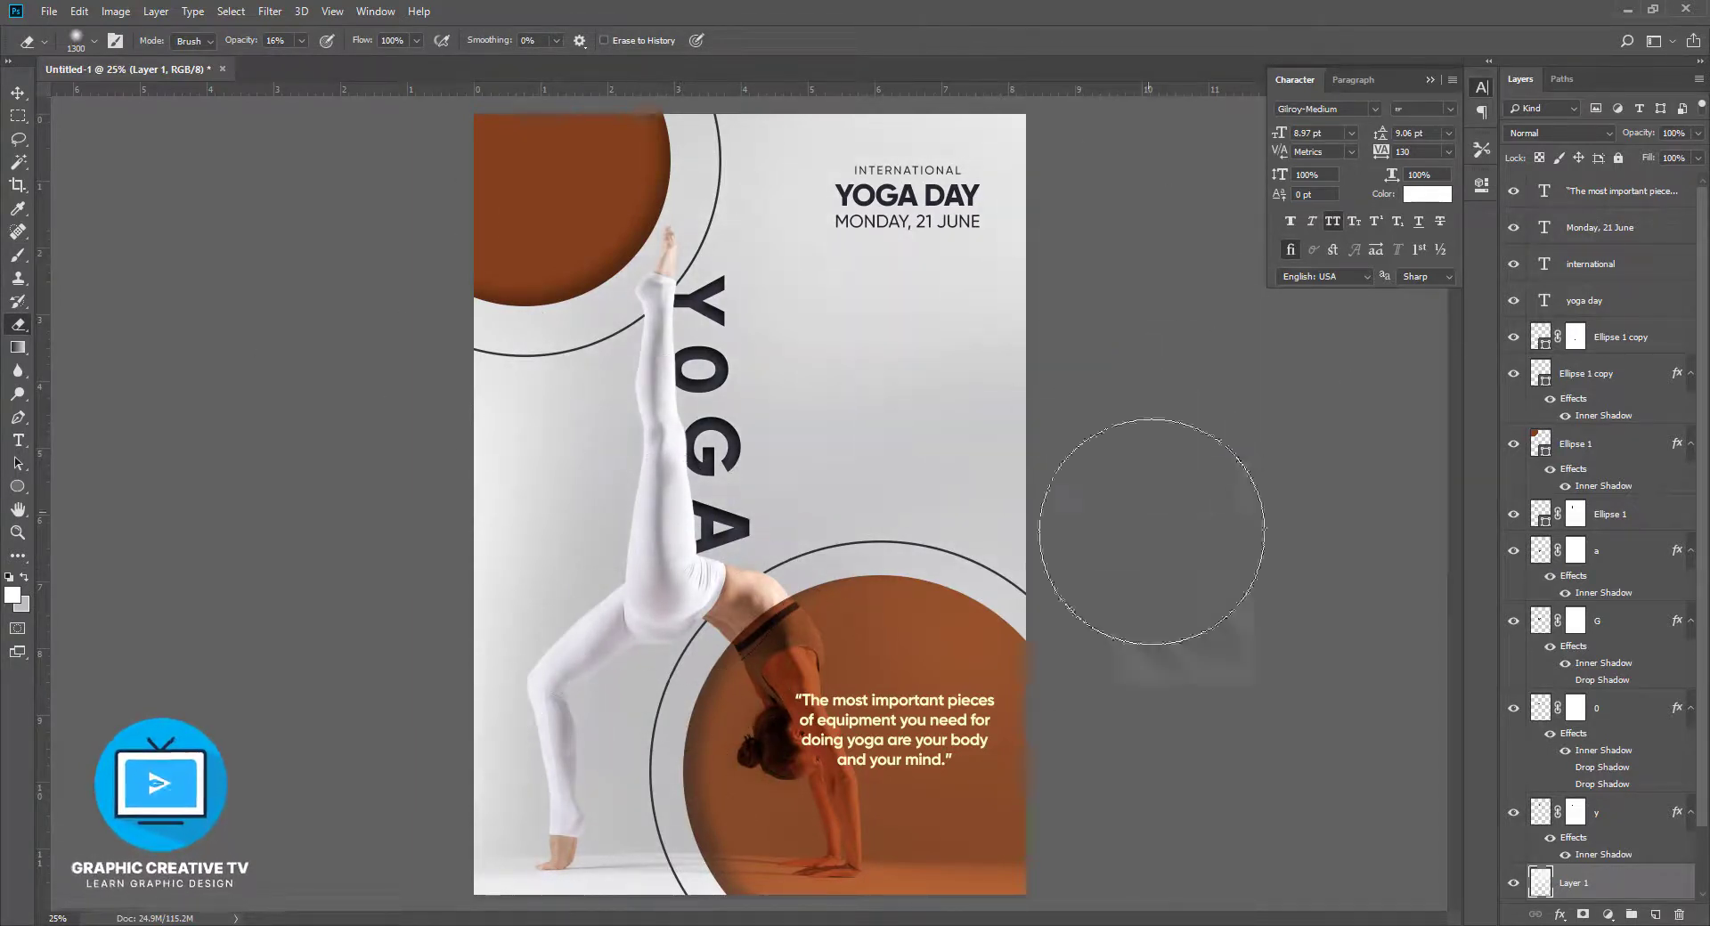
pyautogui.press('v')
pyautogui.click(1128, 427)
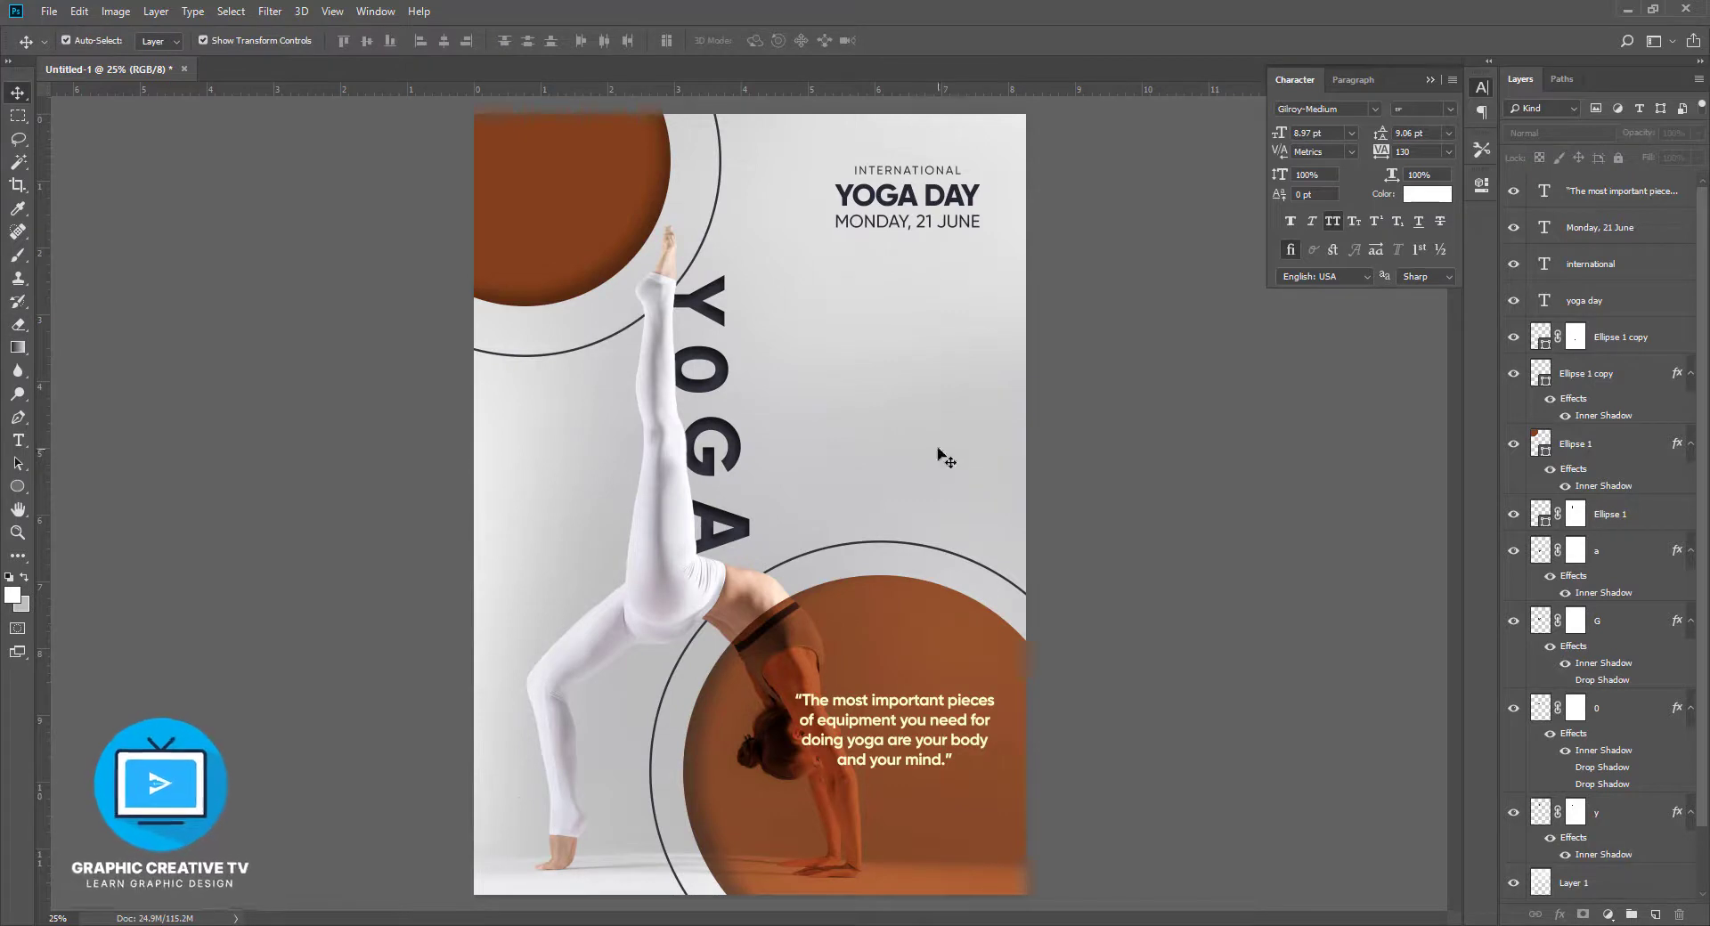
# Fade the white light along the poster's lower-left edge on Layer 1 with the eraser at 16% opacity
pyautogui.click(495, 602)
pyautogui.press('e')
pyautogui.moveTo(483, 573)
pyautogui.mouseDown()
pyautogui.moveTo(498, 420)
pyautogui.moveTo(458, 756)
pyautogui.mouseUp()
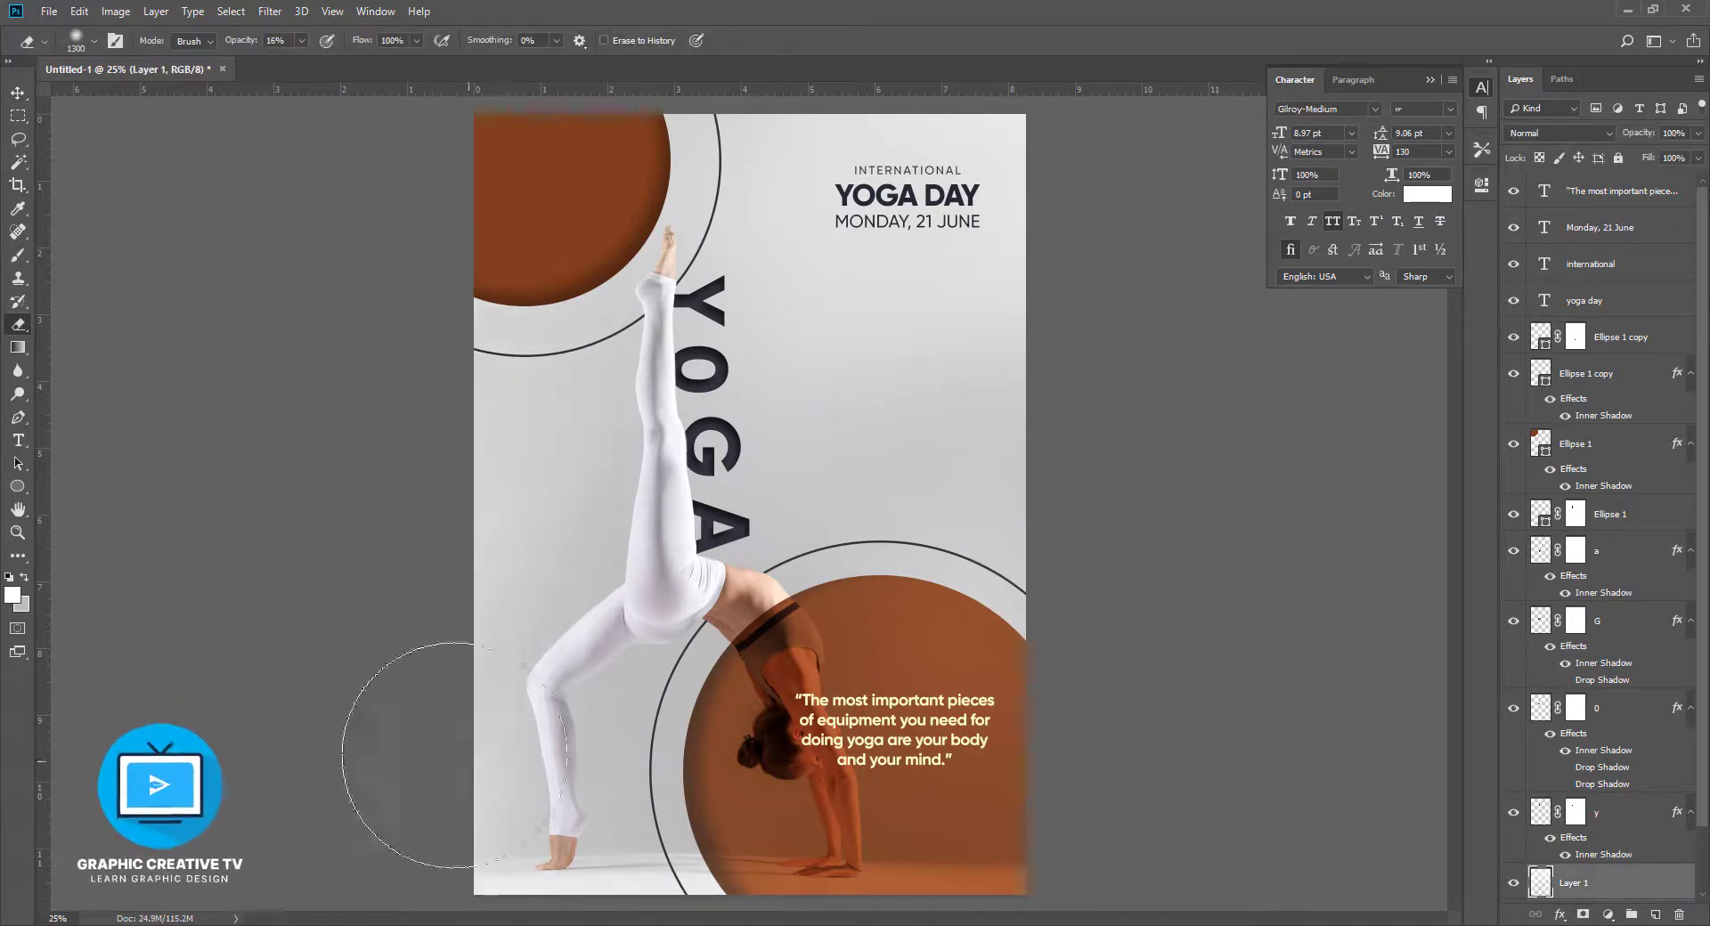
pyautogui.click(15, 89)
pyautogui.click(222, 256)
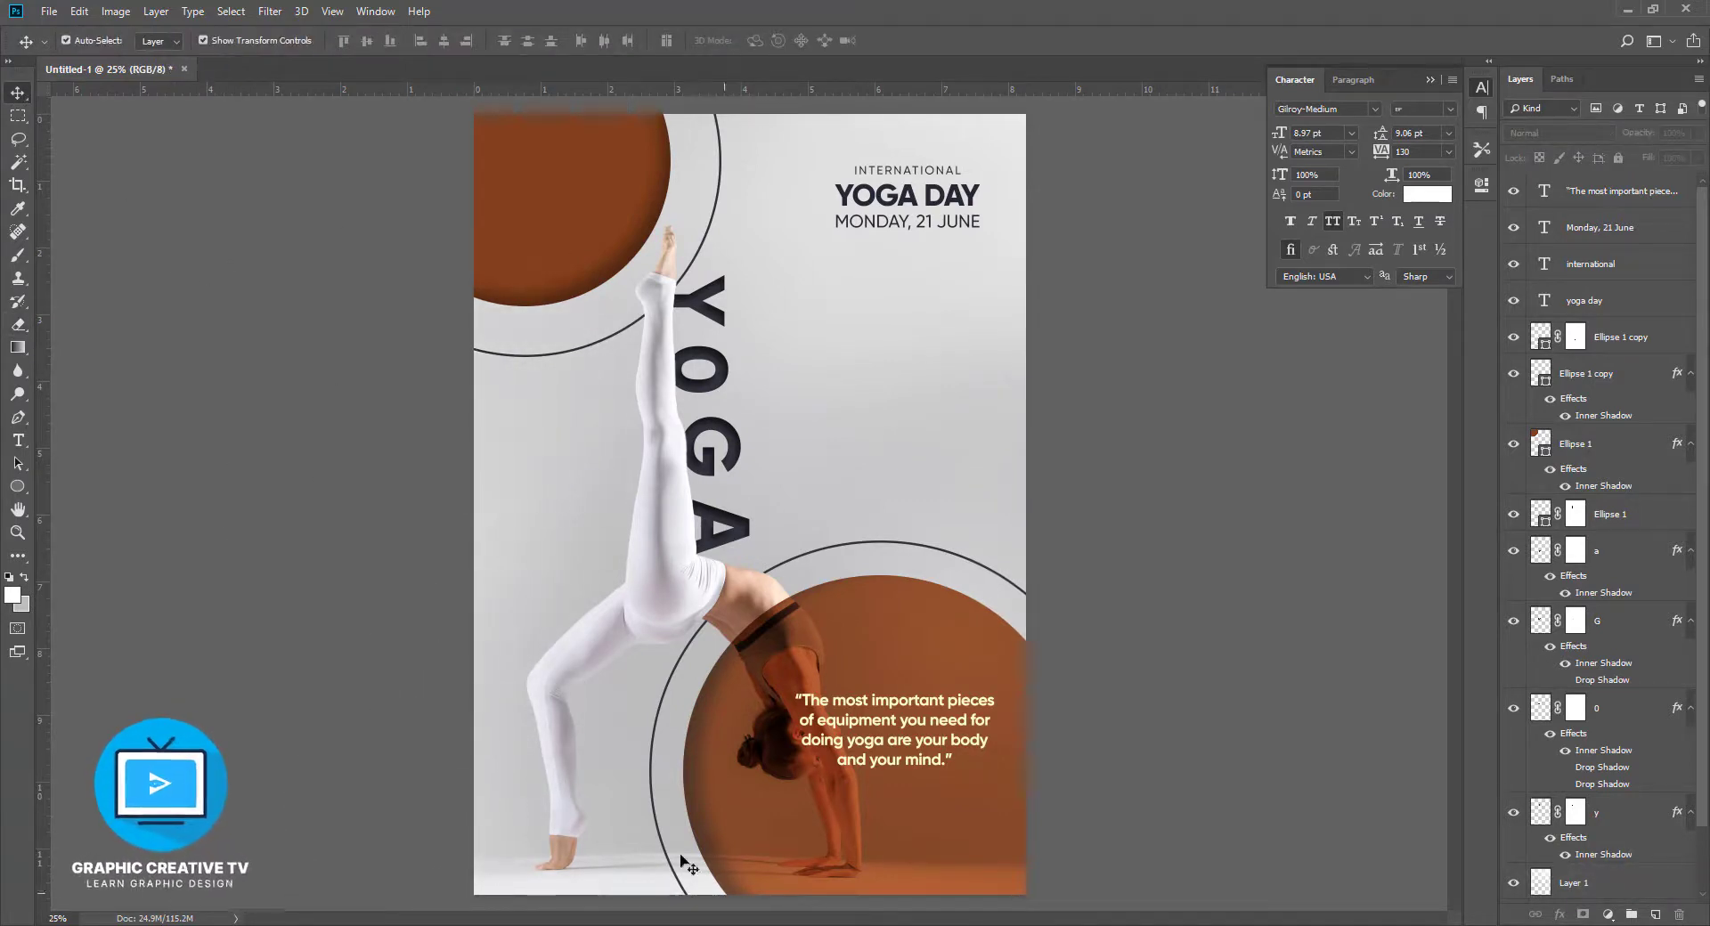
# Add a vertical guide at the quote's right edge and shift the three title lines right to meet it
pyautogui.moveTo(42, 552); pyautogui.dragTo(993, 515)
pyautogui.keyDown('ctrl'); pyautogui.click(927, 171); pyautogui.keyUp('ctrl')
pyautogui.keyDown('ctrl'); pyautogui.click(929, 171); pyautogui.keyUp('ctrl')
pyautogui.keyDown('shift'); pyautogui.click(933, 202); pyautogui.keyUp('shift')
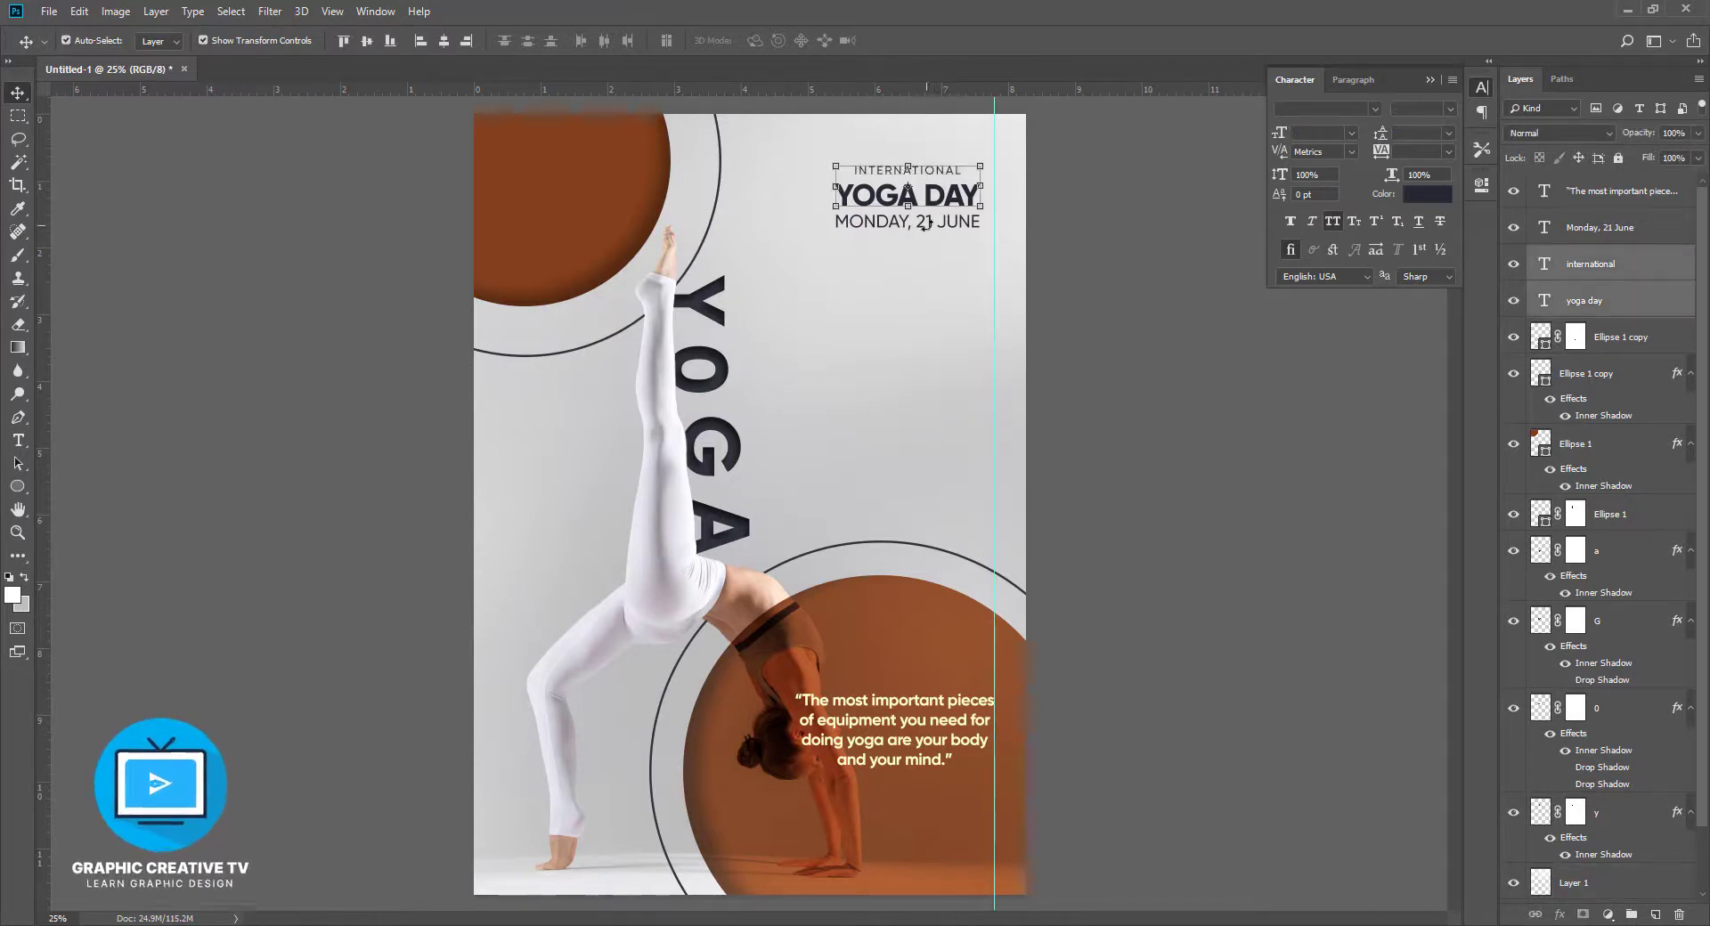
pyautogui.keyDown('shift'); pyautogui.click(1590, 233); pyautogui.keyUp('shift')
pyautogui.hotkey('shift', 'Right')
pyautogui.hotkey('shift', 'Right')
pyautogui.hotkey('shift', 'Right')
pyautogui.hotkey('shift', 'Right')
pyautogui.hotkey('shift', 'Right')
pyautogui.hotkey('shift', 'Right')
# Set the letter tracking of the INTERNATIONAL line to 350
pyautogui.click(1592, 264)
pyautogui.click(1379, 151)
pyautogui.write('350')
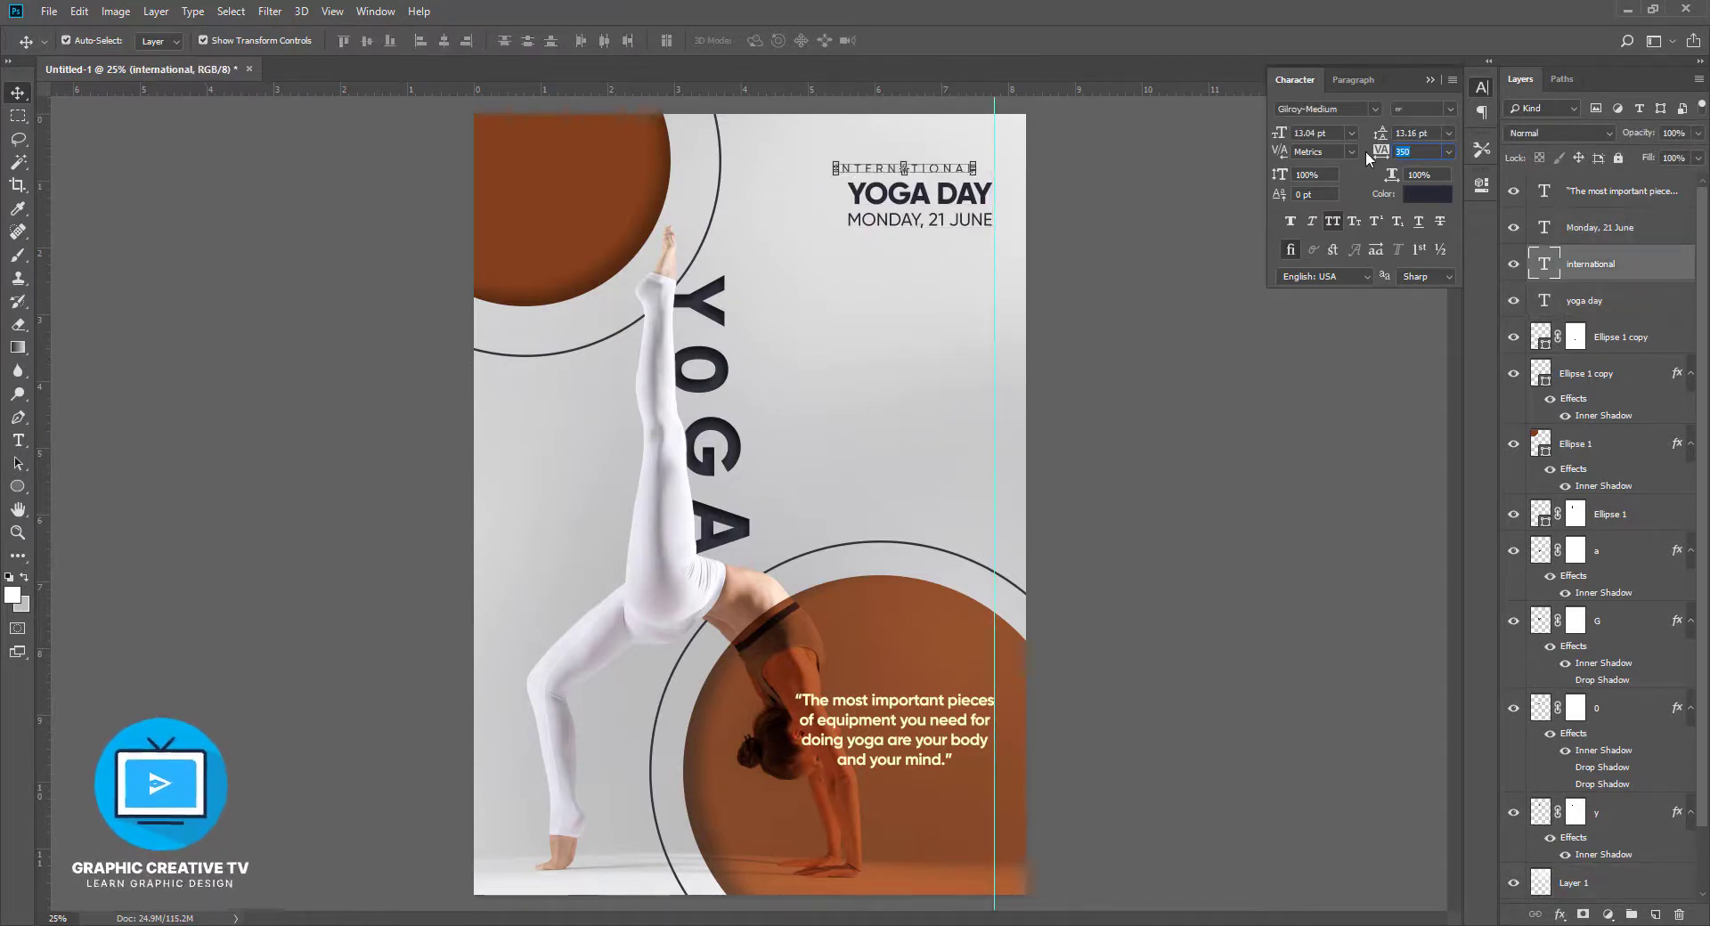
pyautogui.click(1149, 191)
# Scale the INTERNATIONAL line to about 105% so that it spans the width of YOGA DAY
pyautogui.moveTo(961, 171); pyautogui.dragTo(898, 593)
pyautogui.hotkey('ctrl', '+')
pyautogui.hotkey('ctrl', '+')
pyautogui.hotkey('ctrl', '+')
pyautogui.moveTo(771, 277); pyautogui.dragTo(751, 280)
pyautogui.press('Return')
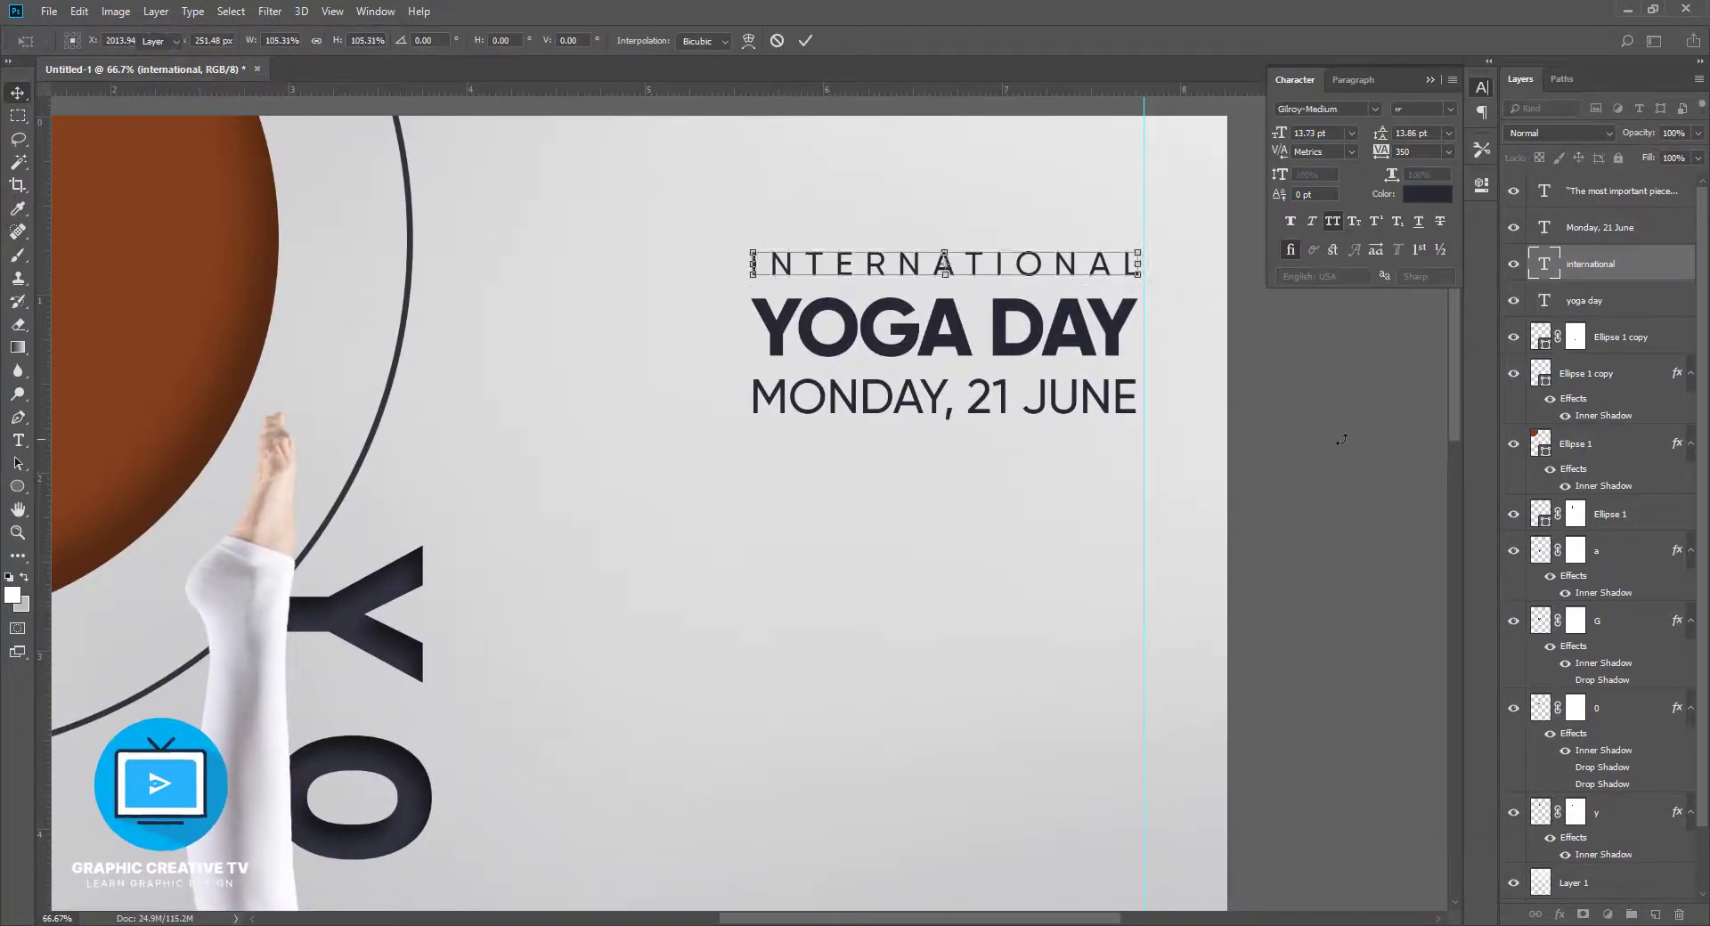
# Nudge the YOGA DAY and date lines right until their right edges meet the guide
pyautogui.click(1343, 439)
pyautogui.click(1104, 399)
pyautogui.keyDown('shift'); pyautogui.click(1104, 331); pyautogui.keyUp('shift')
pyautogui.press('Right')
pyautogui.press('Right')
pyautogui.press('Right')
pyautogui.press('Right')
pyautogui.press('Right')
pyautogui.press('Right')
pyautogui.press('Right')
pyautogui.press('Right')
pyautogui.press('Right')
pyautogui.press('Right')
pyautogui.press('Right')
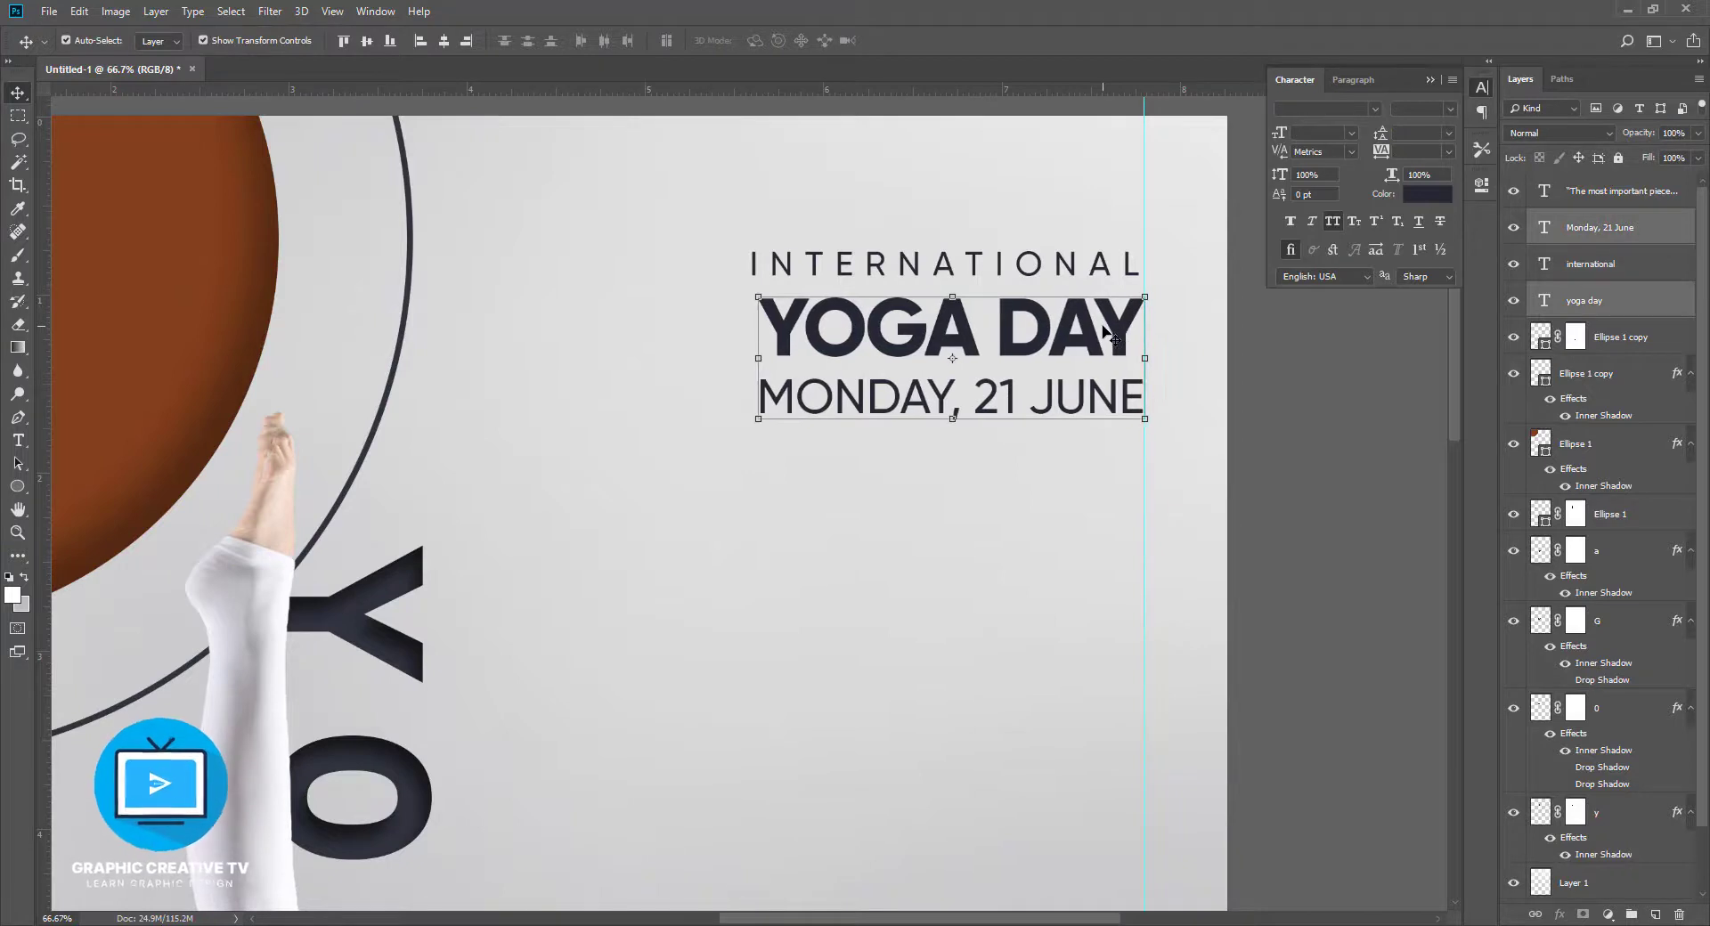
# Add a vertical guide at INTERNATIONAL's left edge and scale YOGA DAY and the date line to fit between both guides
pyautogui.click(885, 266)
pyautogui.moveTo(59, 416); pyautogui.dragTo(721, 407)
pyautogui.hotkey('ctrl', 'z')
pyautogui.click(1325, 674)
pyautogui.moveTo(43, 445); pyautogui.dragTo(753, 426)
pyautogui.click(785, 335)
pyautogui.press('Return')
pyautogui.click(850, 410)
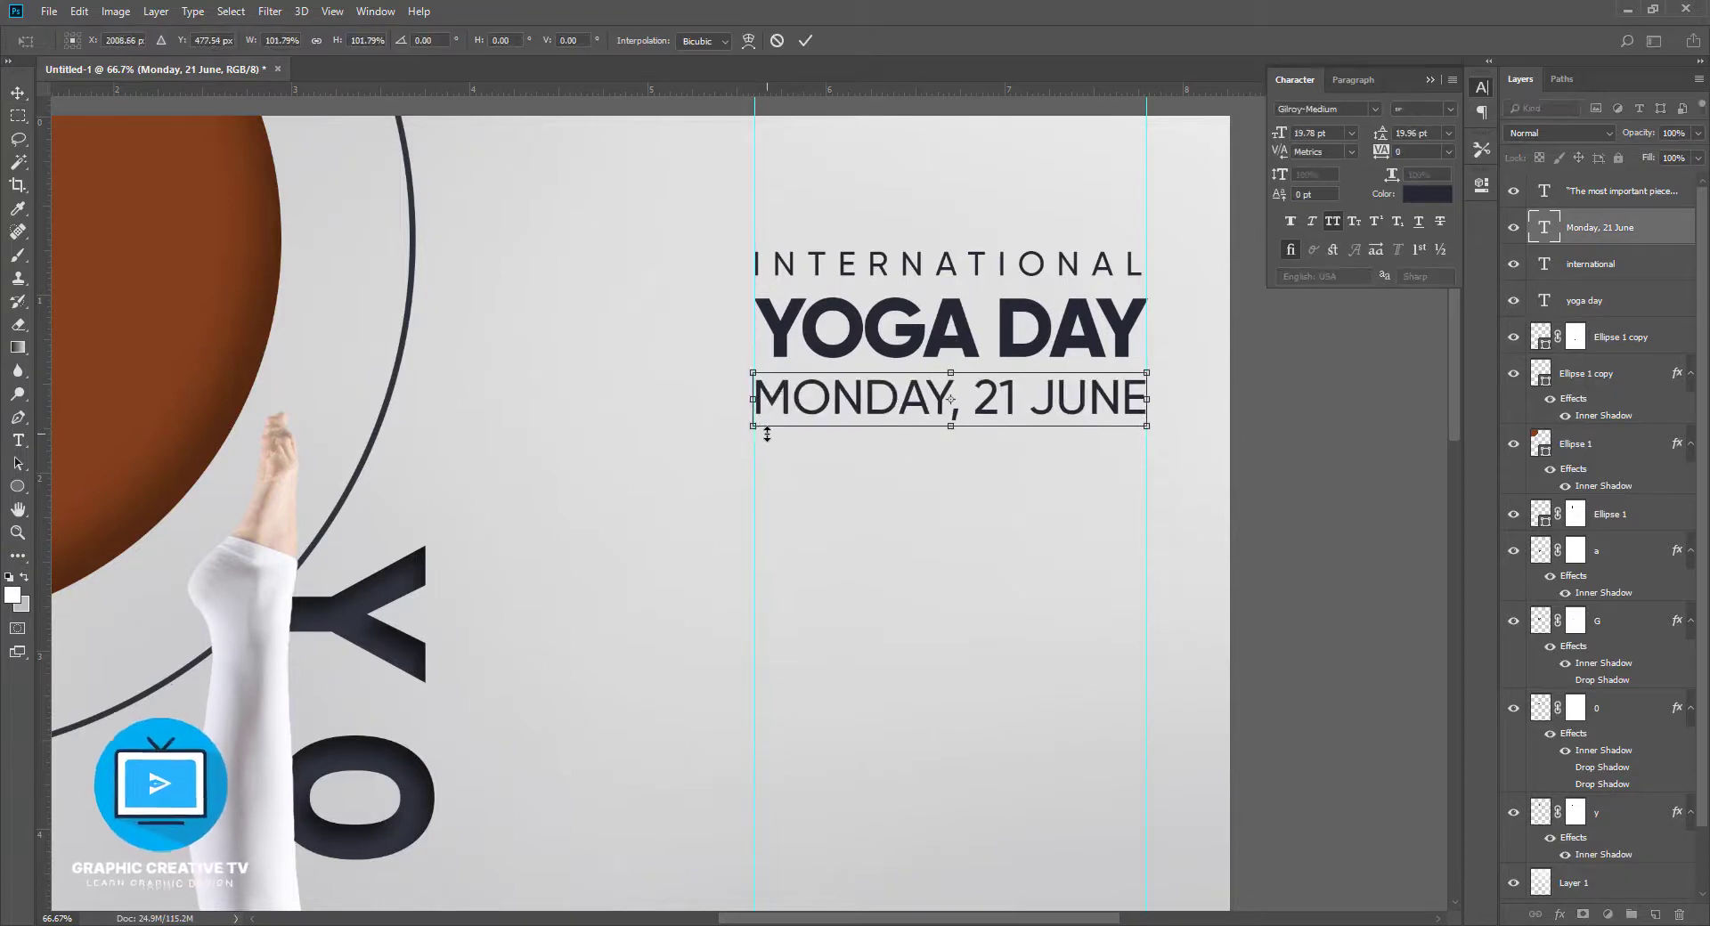
pyautogui.press('Return')
# Deselect the title lines and hide the guides to show the whole poster without them
pyautogui.click(1293, 472)
pyautogui.click(1068, 344)
pyautogui.hotkey('ctrl', '-')
pyautogui.hotkey('ctrl', '-')
pyautogui.hotkey('ctrl', '-')
pyautogui.hotkey('ctrl', '-')
pyautogui.click(1118, 367)
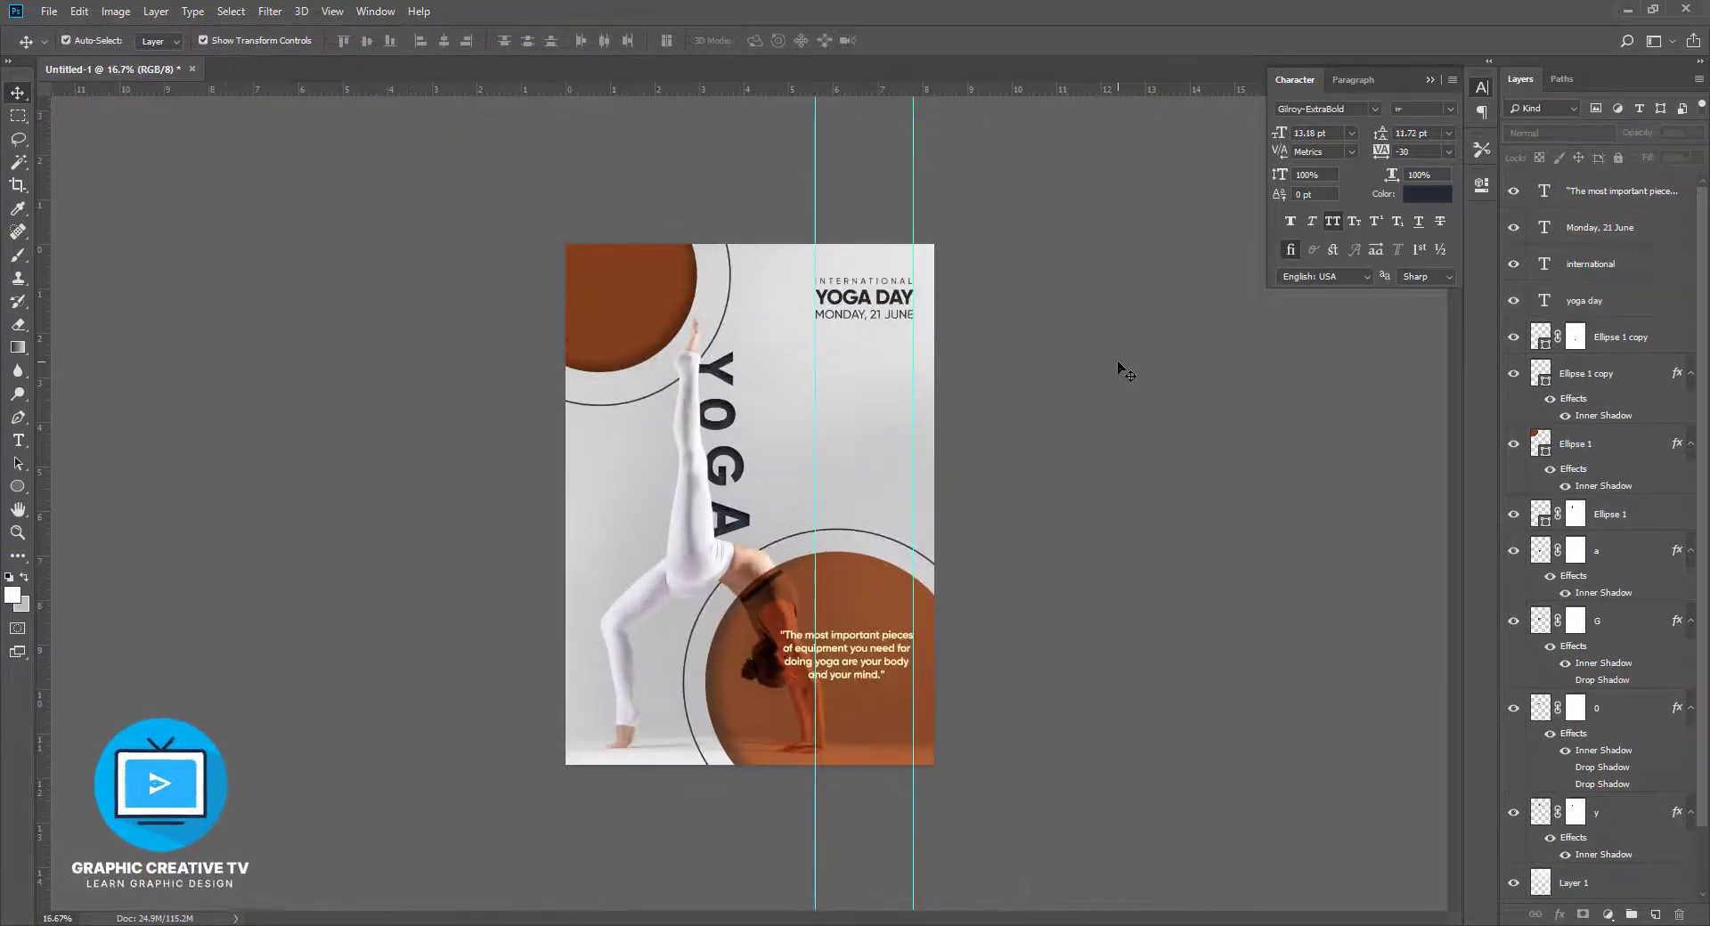
pyautogui.hotkey('ctrl', 'h')
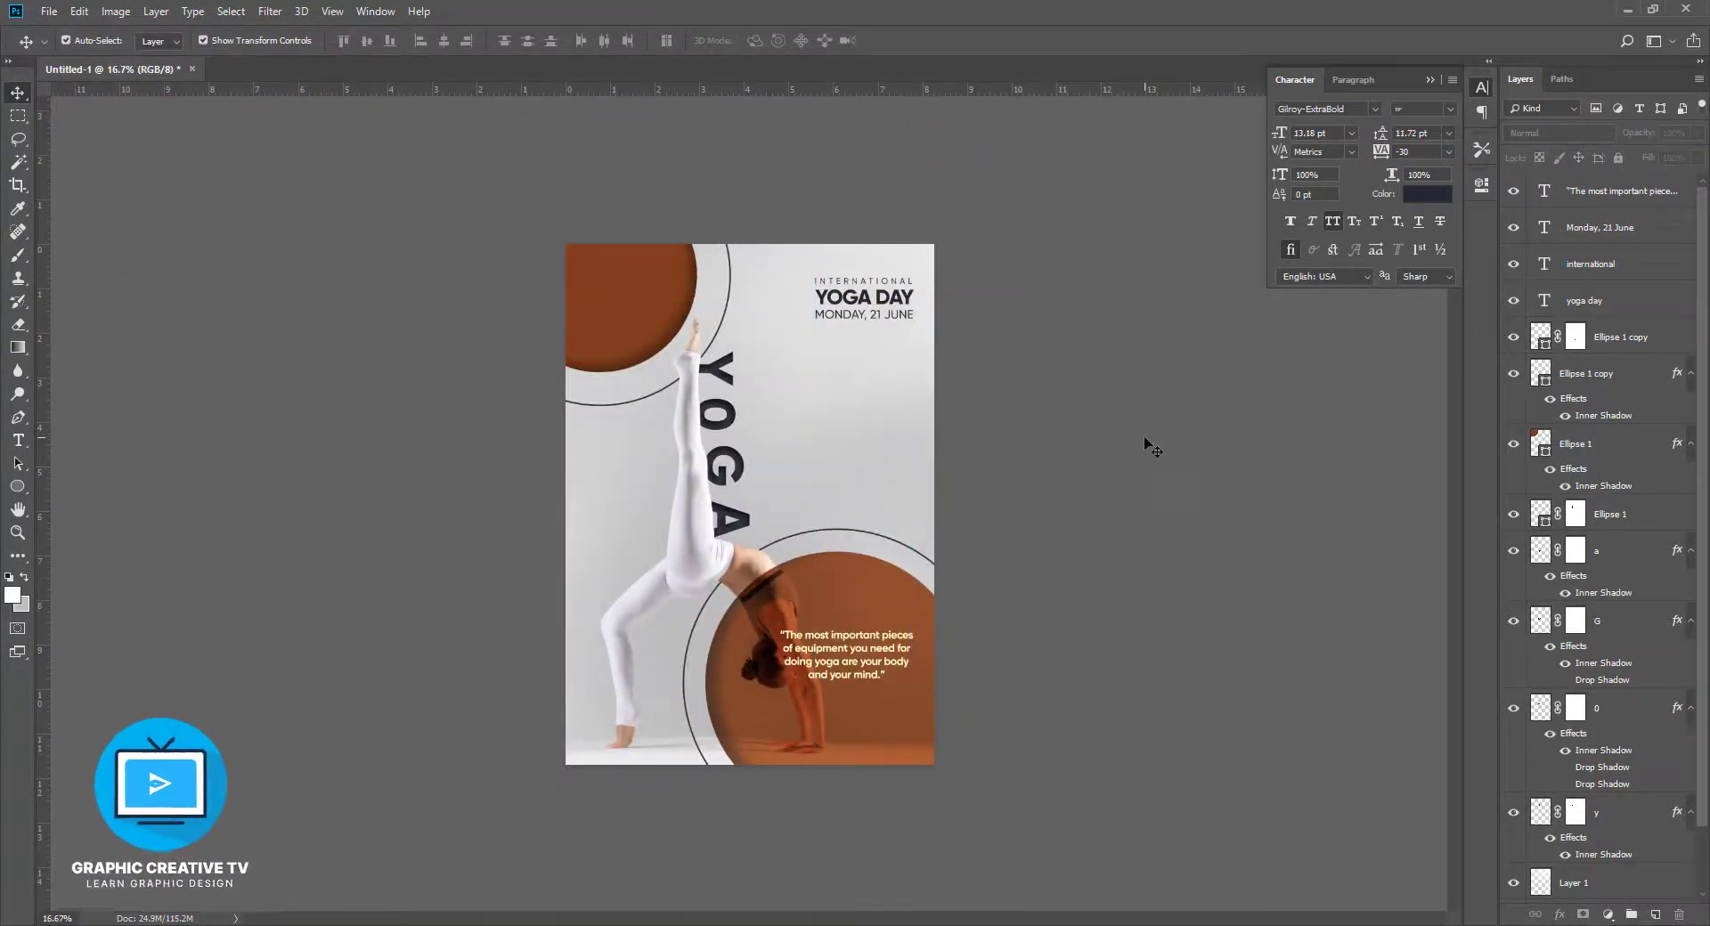
pyautogui.hotkey('ctrl', '+')
pyautogui.click(928, 208)
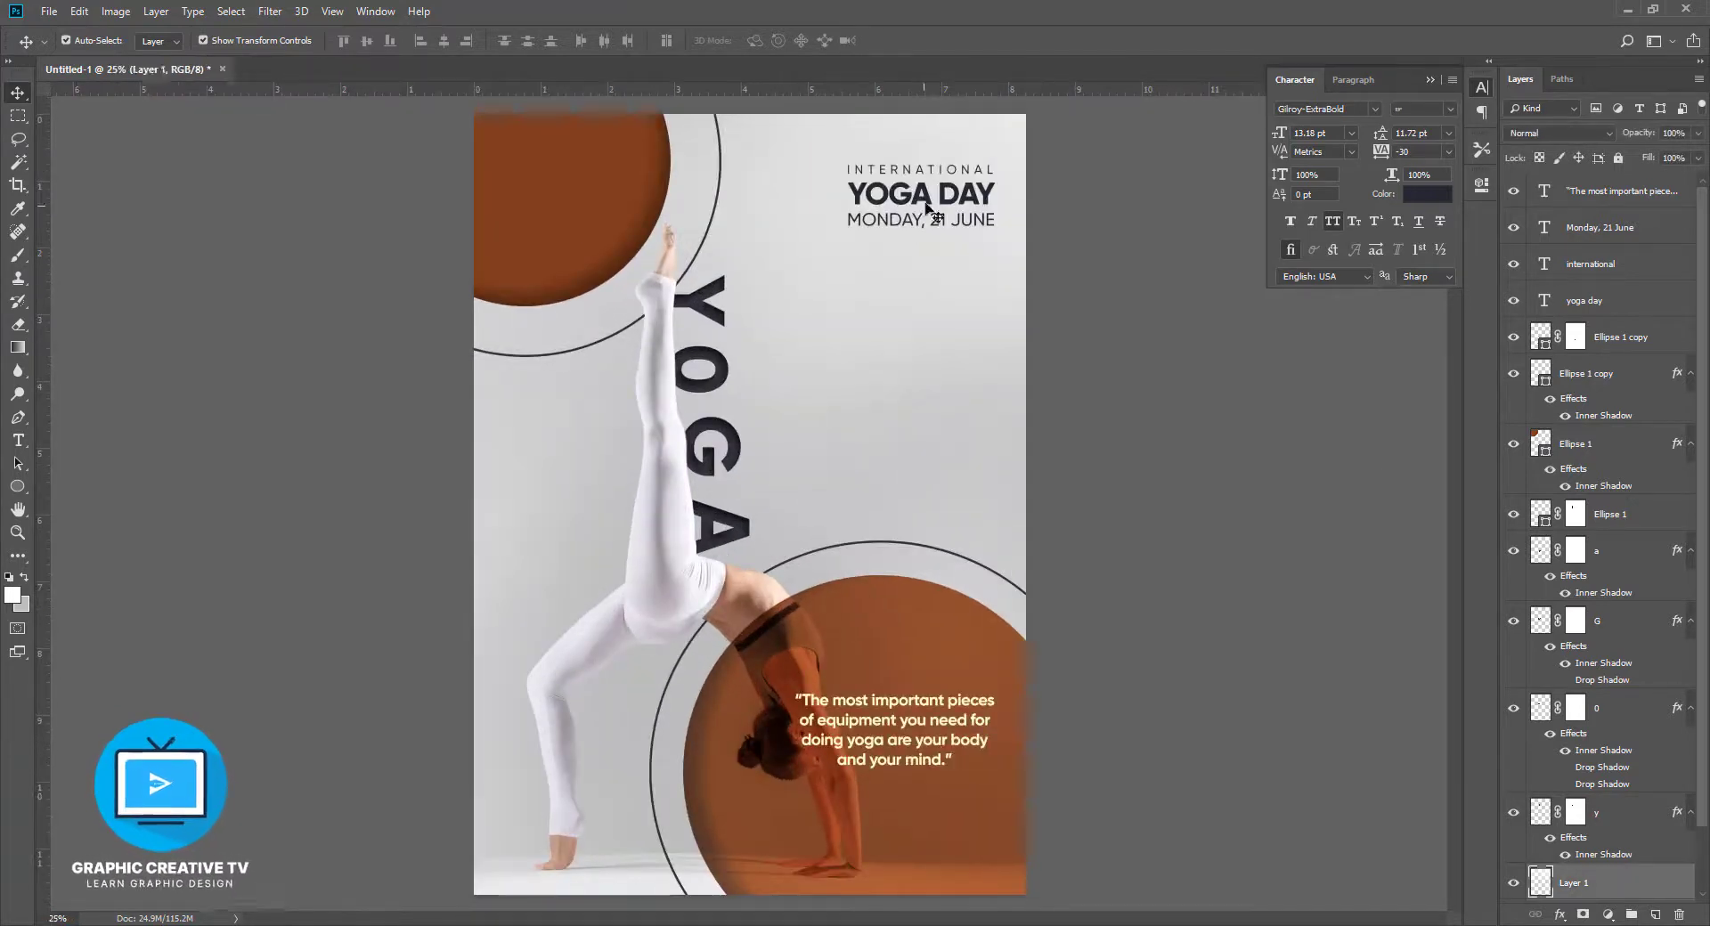
pyautogui.keyDown('shift'); pyautogui.click(917, 201); pyautogui.keyUp('shift')
pyautogui.keyDown('shift'); pyautogui.click(914, 220); pyautogui.keyUp('shift')
pyautogui.keyDown('ctrl'); pyautogui.click(1609, 263); pyautogui.keyUp('ctrl')
pyautogui.hotkey('ctrl', 't')
pyautogui.press('Escape')
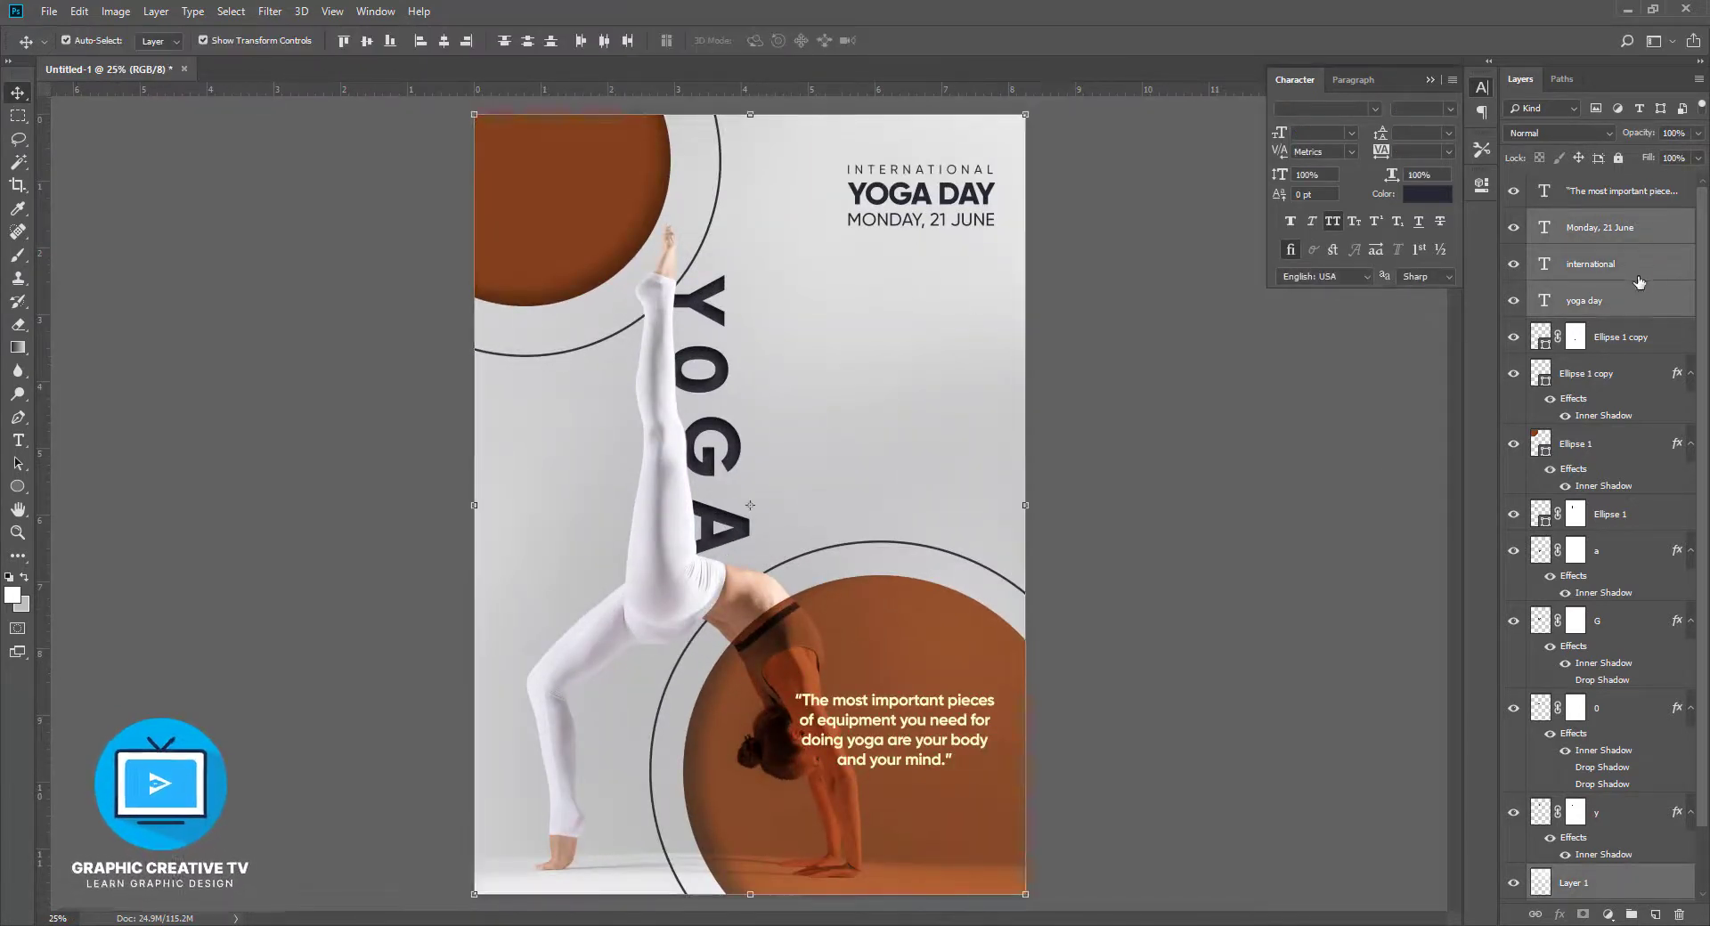
# Scale the INTERNATIONAL, YOGA DAY and date lines down together slightly, keeping their upper-right corner in place
pyautogui.click(1612, 265)
pyautogui.click(1616, 234)
pyautogui.keyDown('shift'); pyautogui.click(1616, 264); pyautogui.keyUp('shift')
pyautogui.keyDown('shift'); pyautogui.click(1616, 300); pyautogui.keyUp('shift')
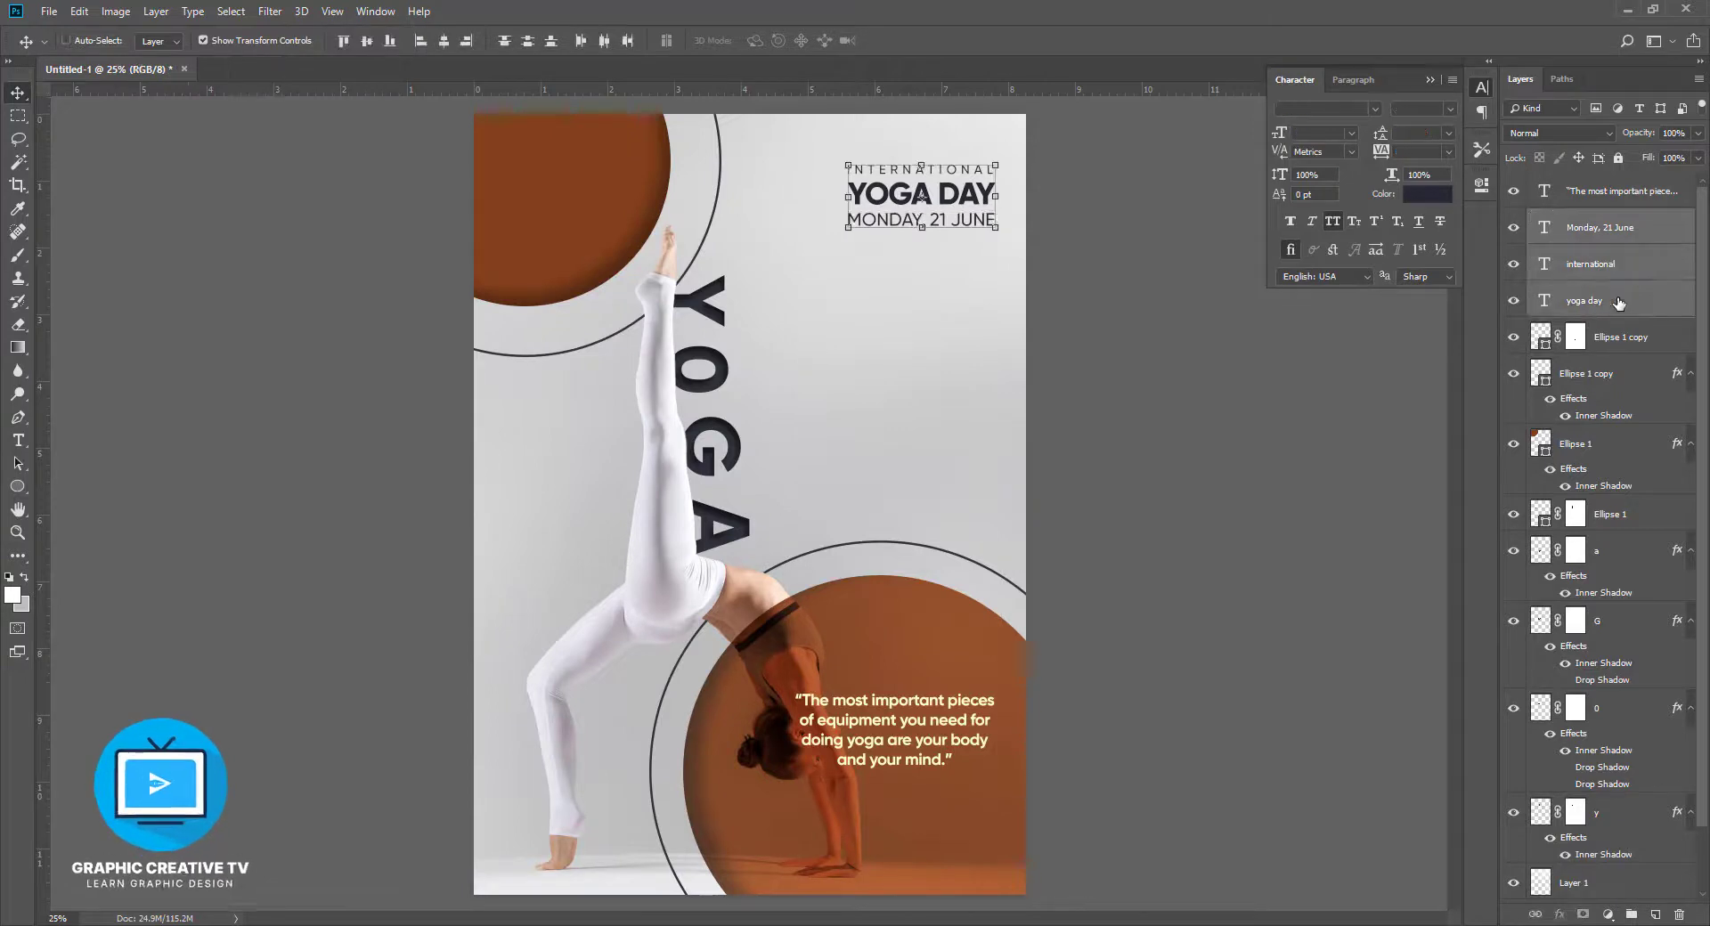
pyautogui.hotkey('ctrl', 't')
pyautogui.moveTo(847, 229); pyautogui.dragTo(857, 223)
pyautogui.press('Return')
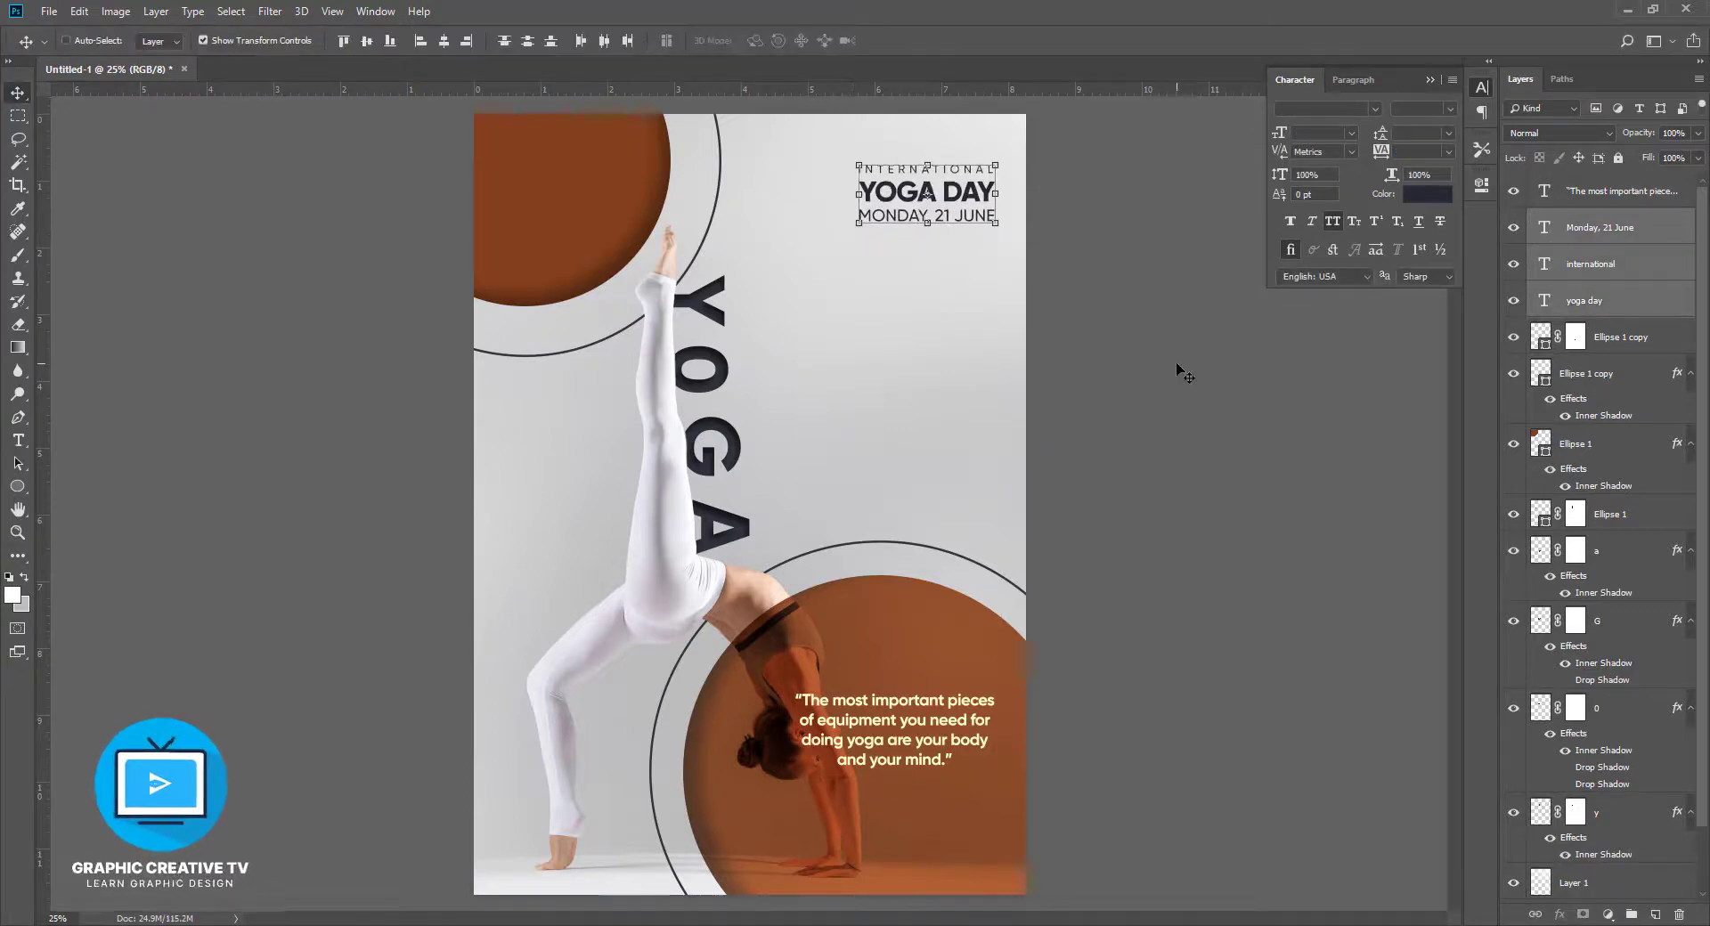
# Deselect the title lines and view the finished poster in full-screen mode
pyautogui.keyDown('ctrl'); pyautogui.click(1180, 370); pyautogui.keyUp('ctrl')
pyautogui.press('f')
pyautogui.press('f')
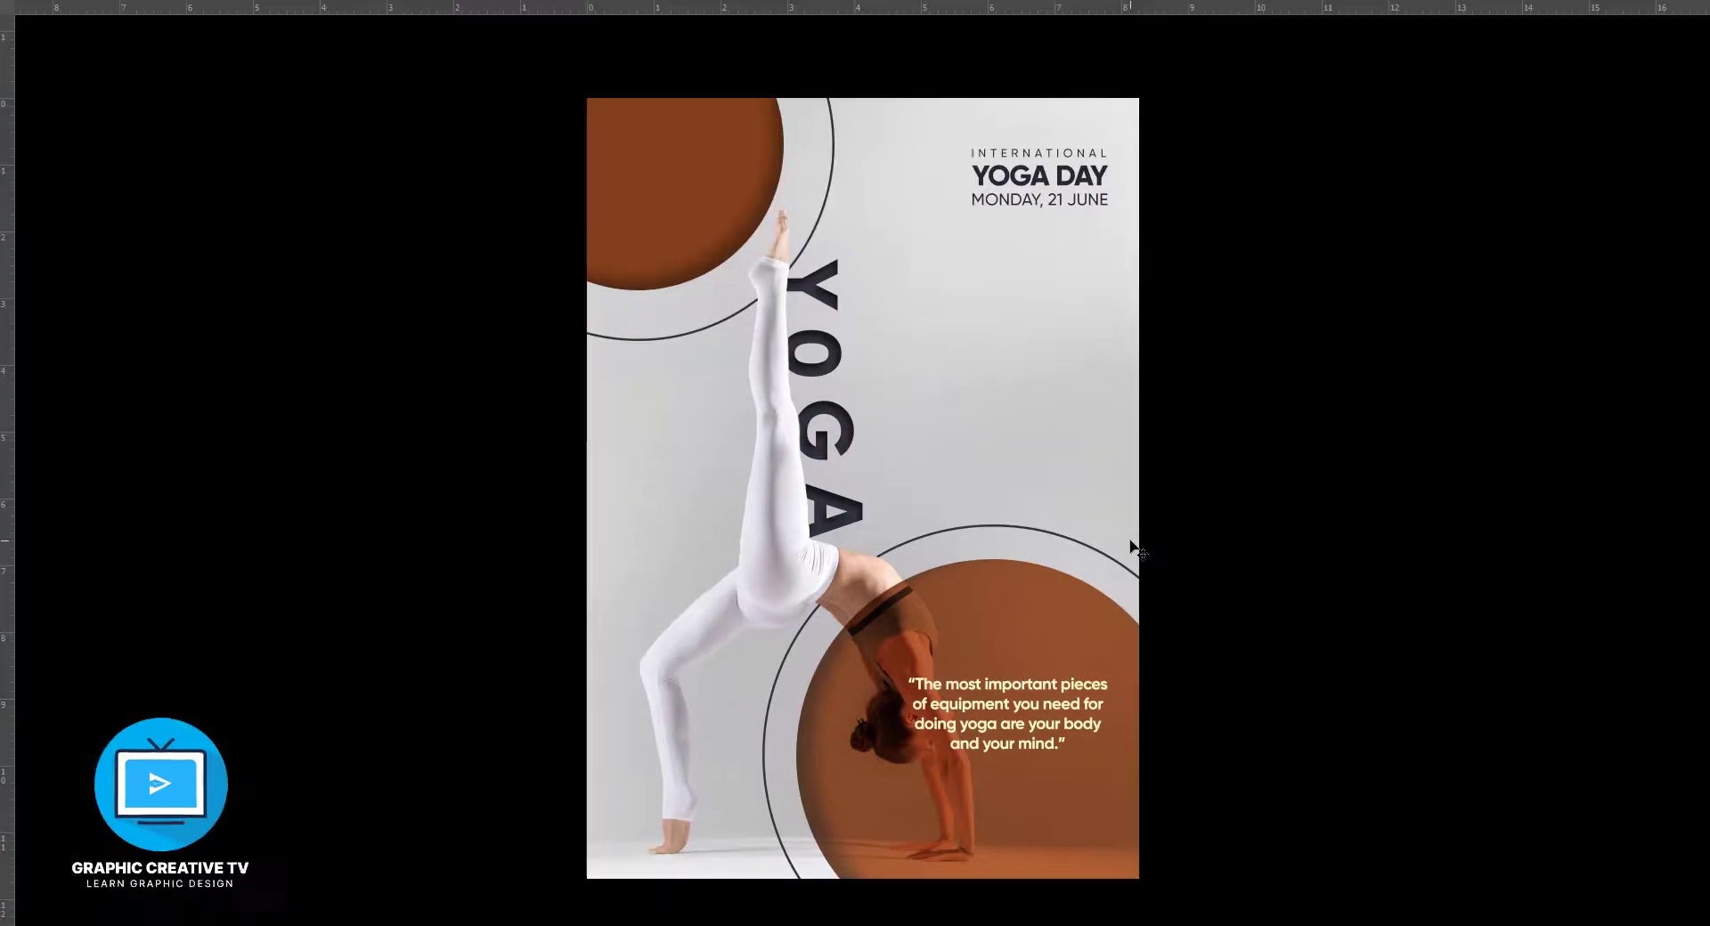